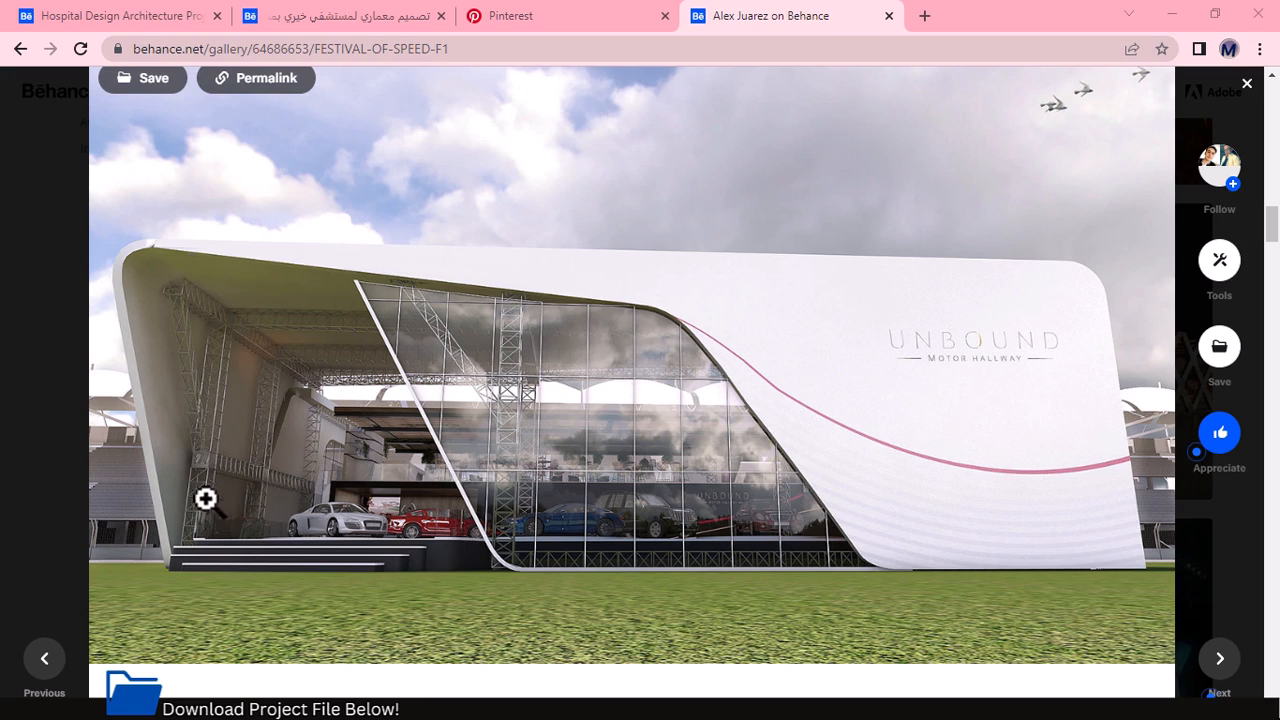
Examine the exterior and terrace renders of the Festival of Speed F1 pavilion, noting its shell shape, glazing and entrance steps
scroll(400, 365, "up", 5)
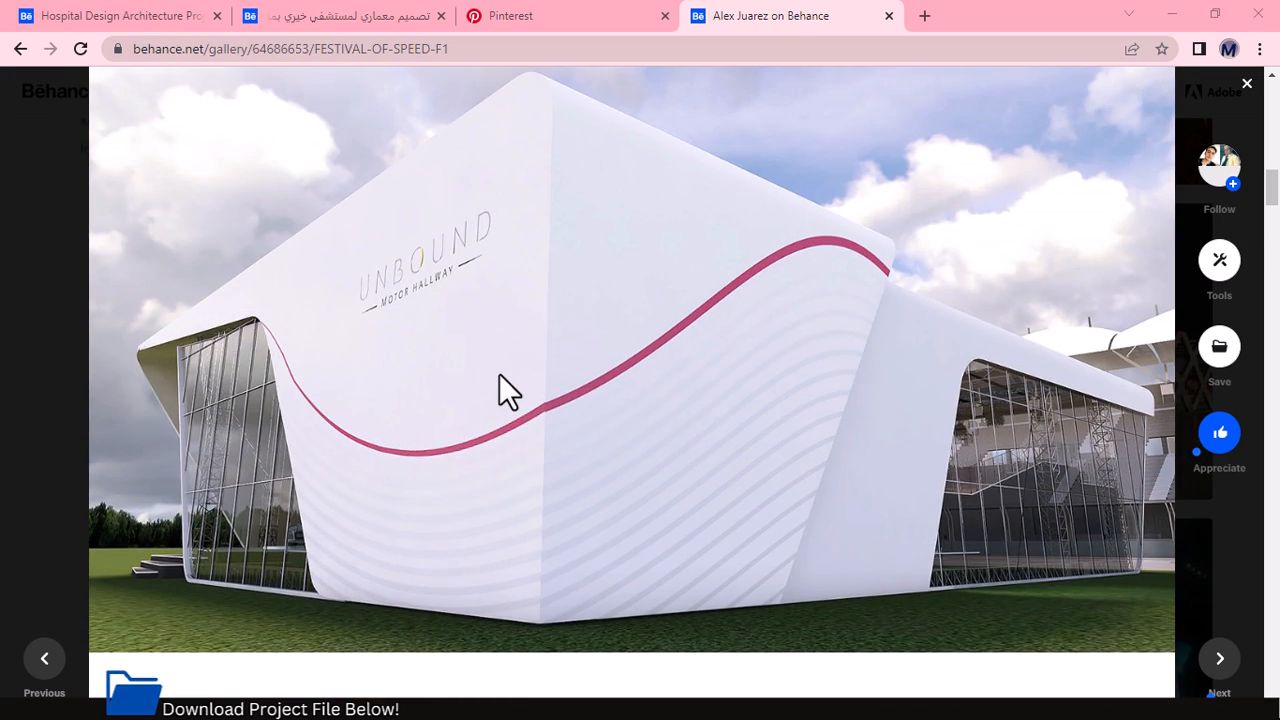
scroll(499, 373, "up", 10)
scroll(497, 375, "down", 2)
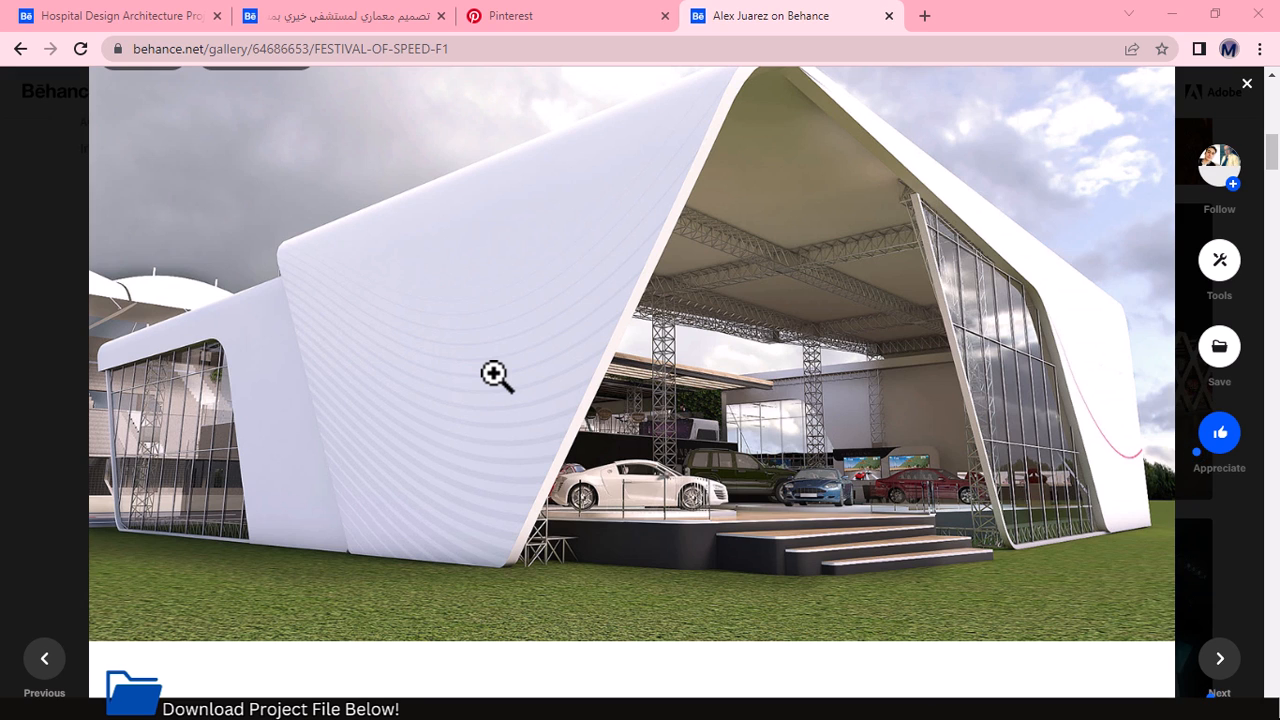
scroll(497, 375, "up", 1)
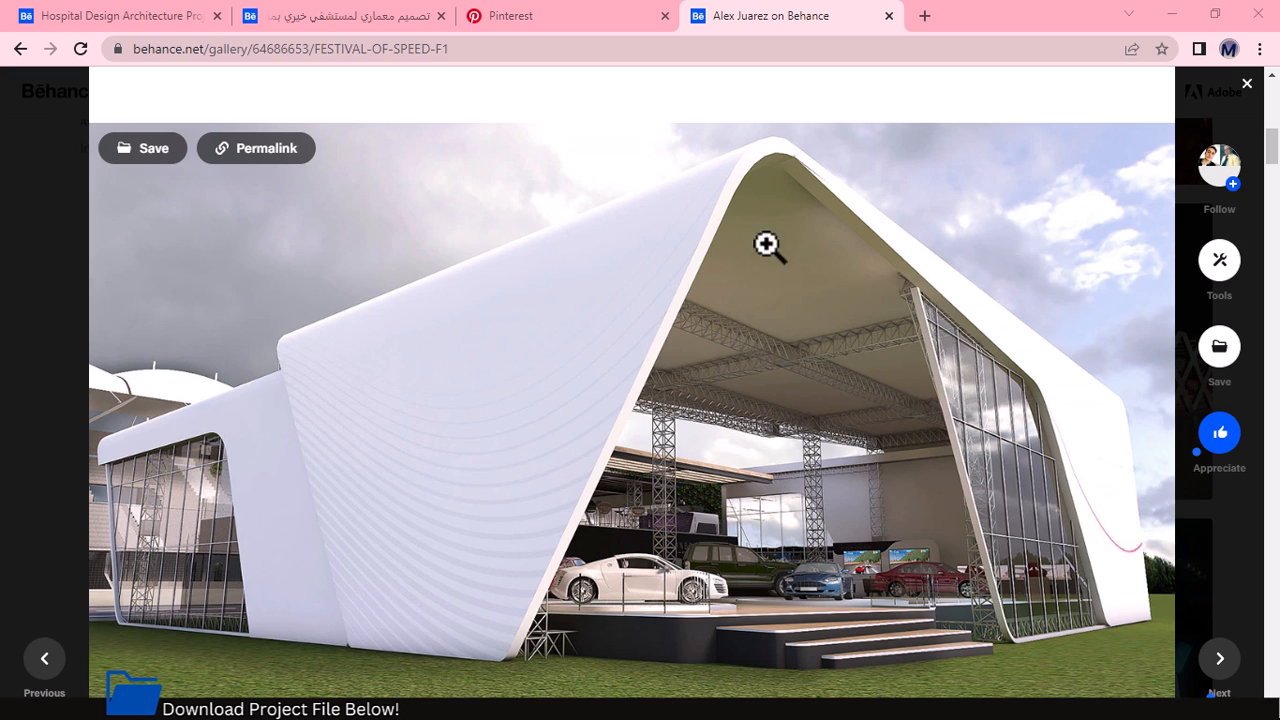
scroll(569, 563, "down", 1)
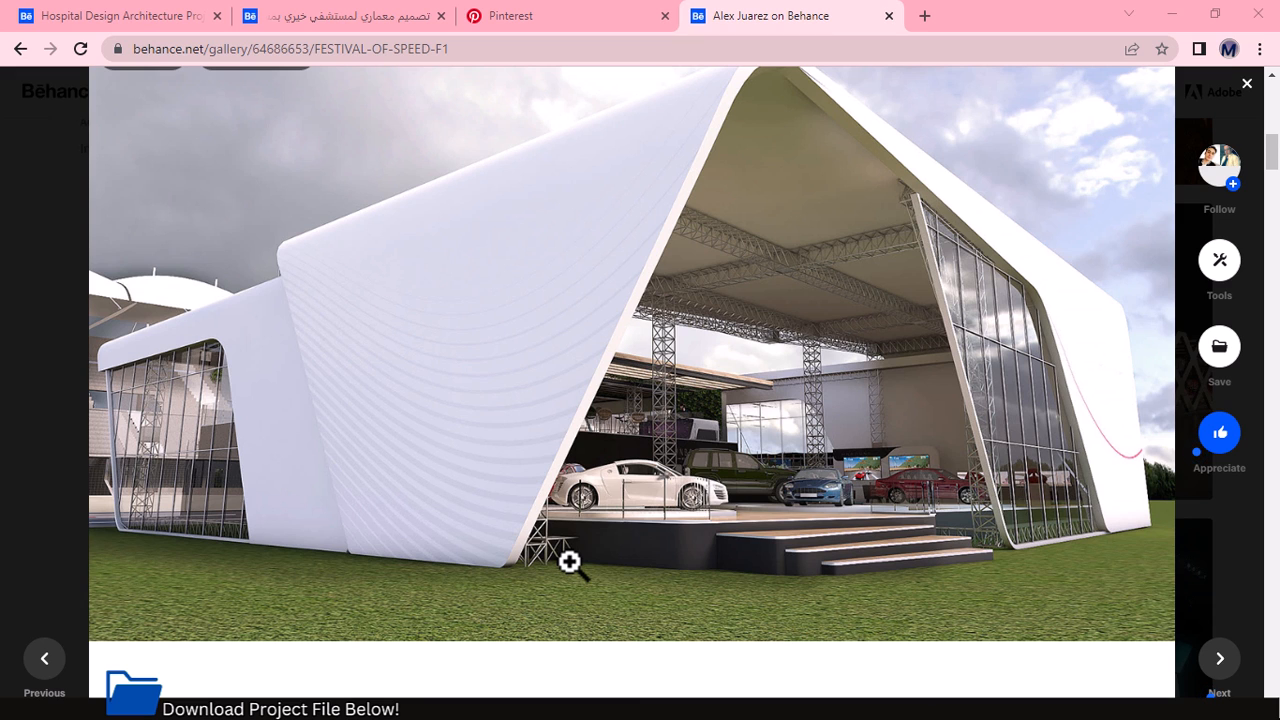
scroll(529, 526, "up", 1)
scroll(532, 460, "down", 1)
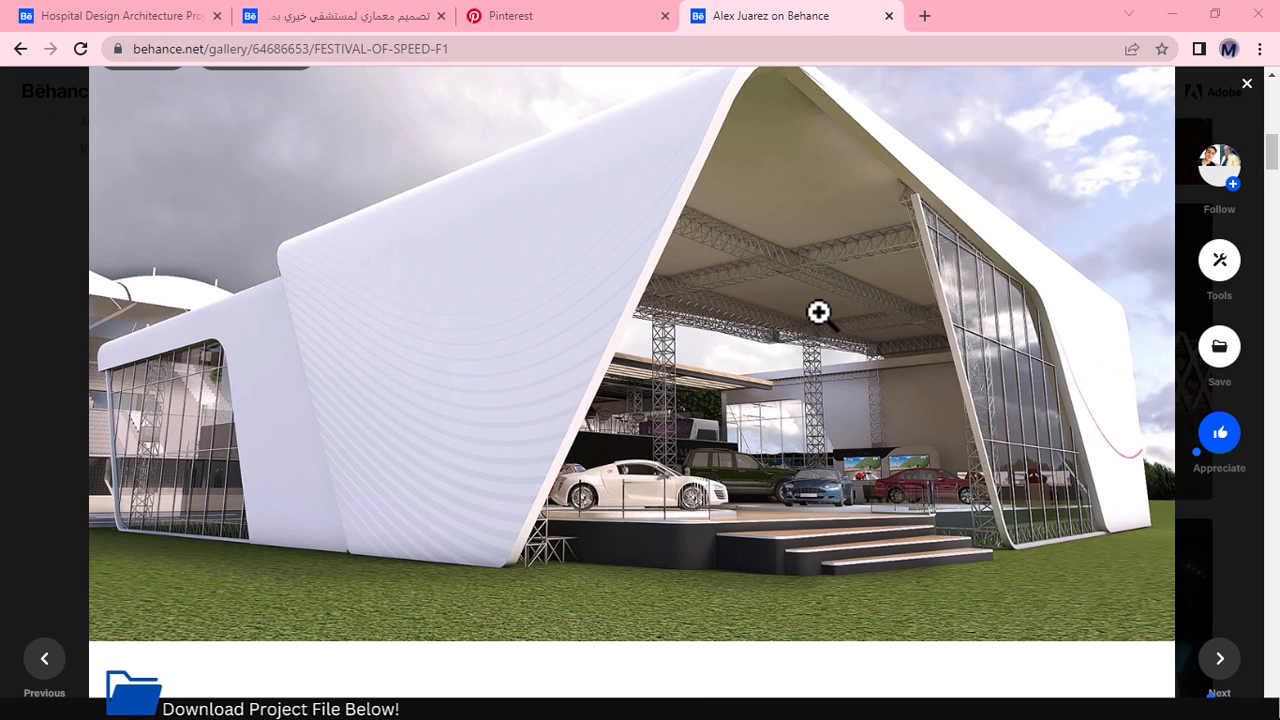
scroll(819, 313, "up", 1)
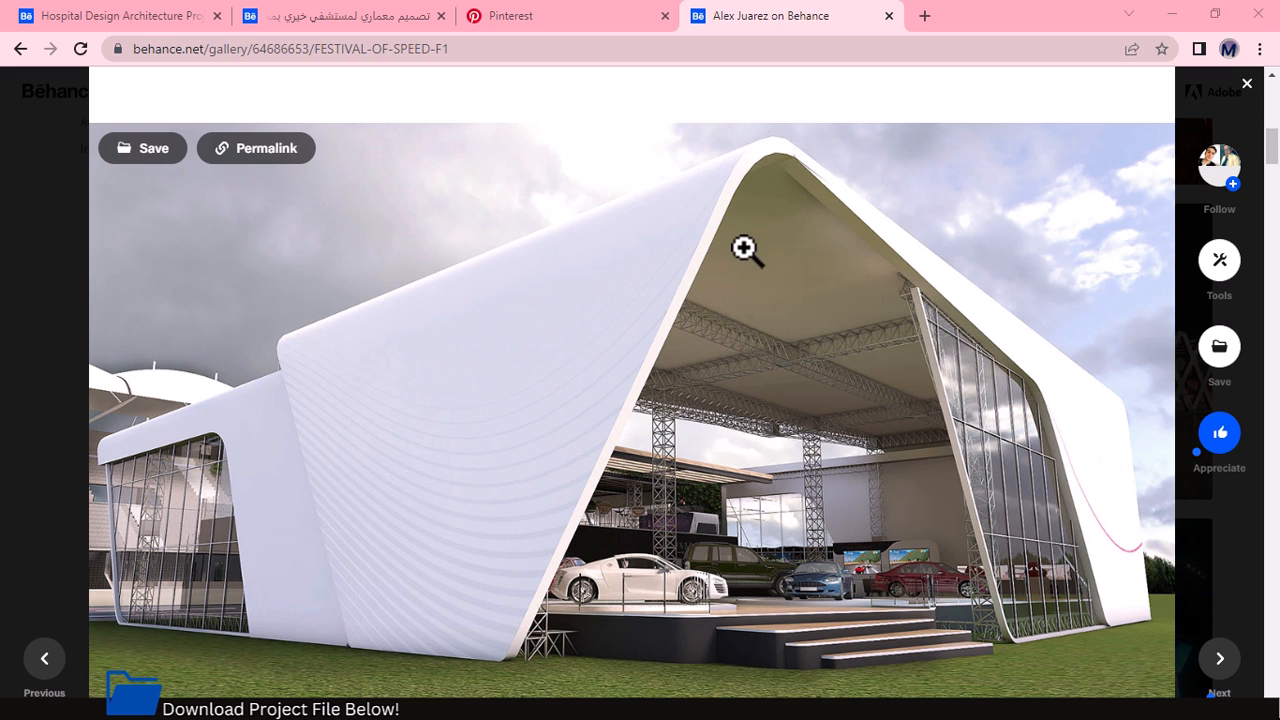
scroll(745, 250, "down", 15)
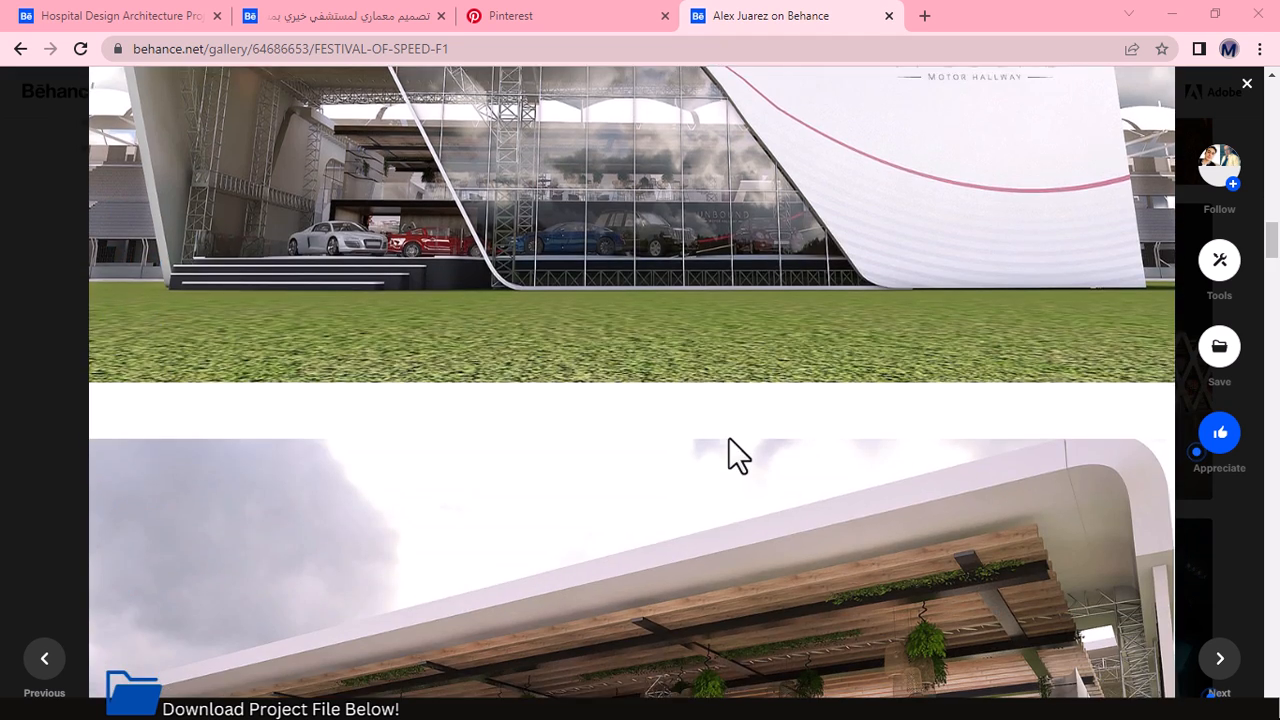
scroll(640, 540, "down", 4)
scroll(585, 520, "down", 2)
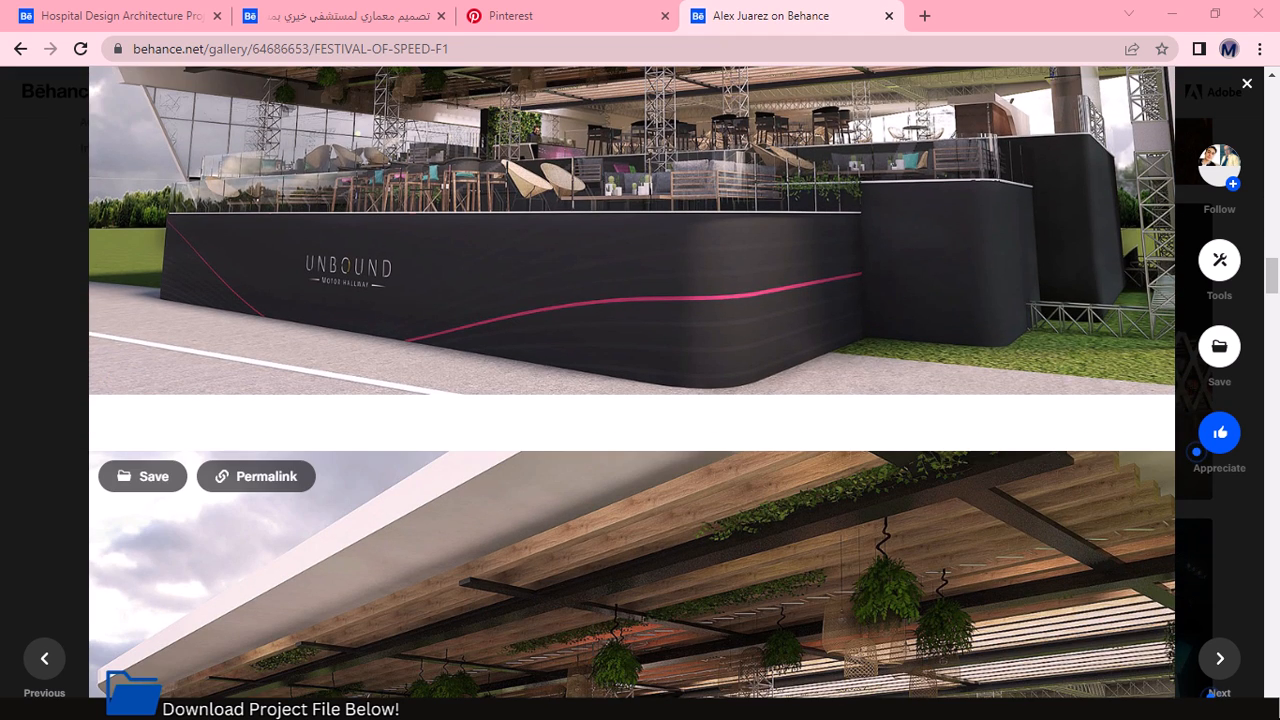
scroll(663, 591, "down", 4)
Switch to the untitled Archicad project
key("super")
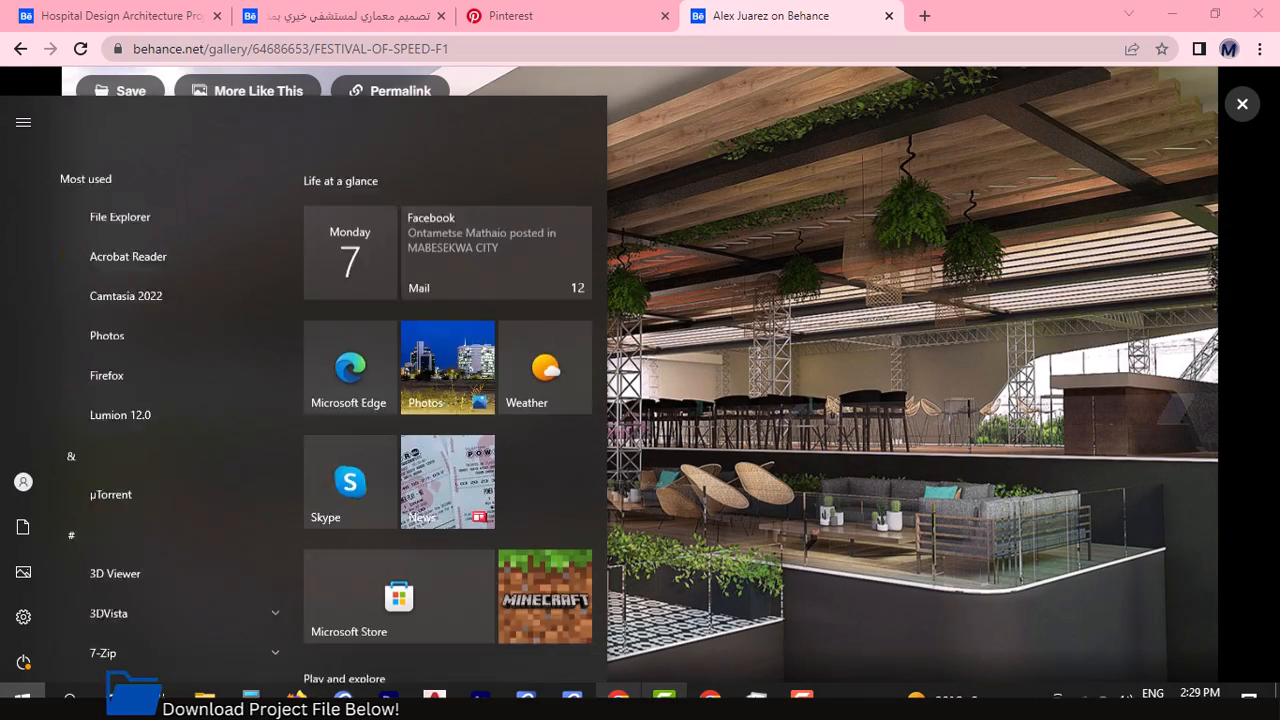
mouse_move(666, 688)
left_click(672, 640)
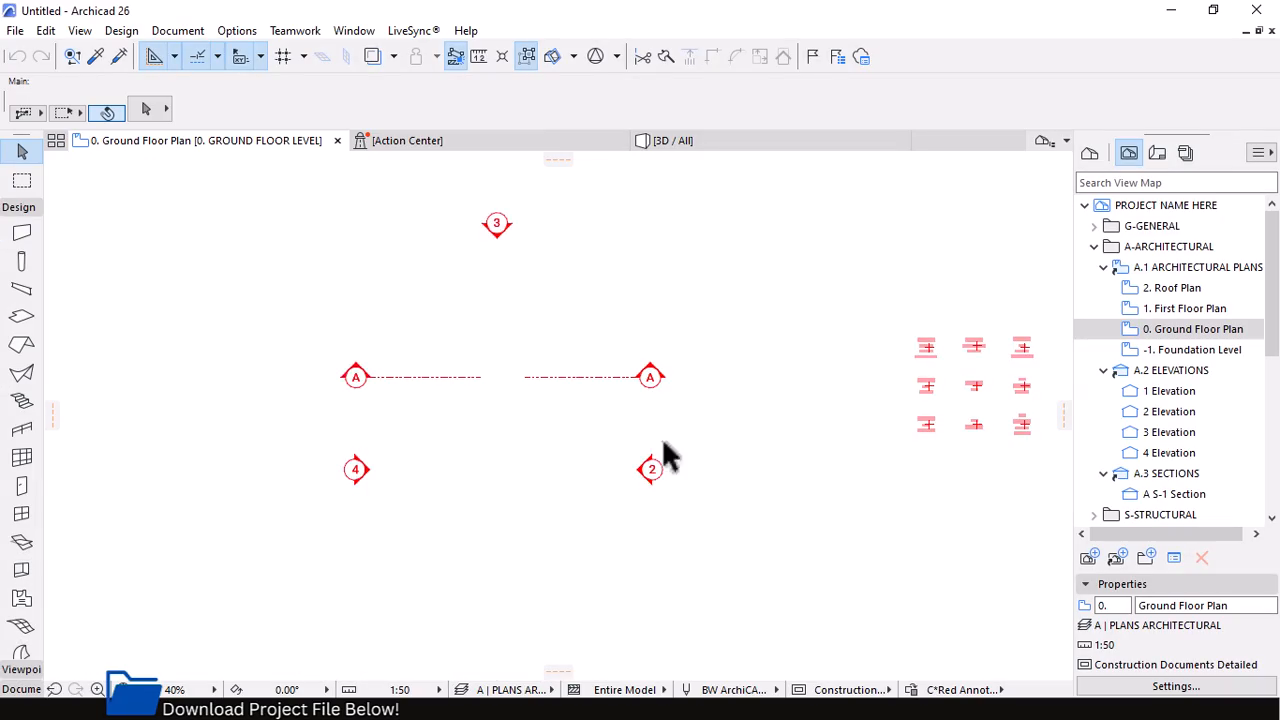
Open the elevation view belonging to elevation marker 1 on the ground floor plan
scroll(475, 342, "up", 3)
scroll(697, 451, "down", 2)
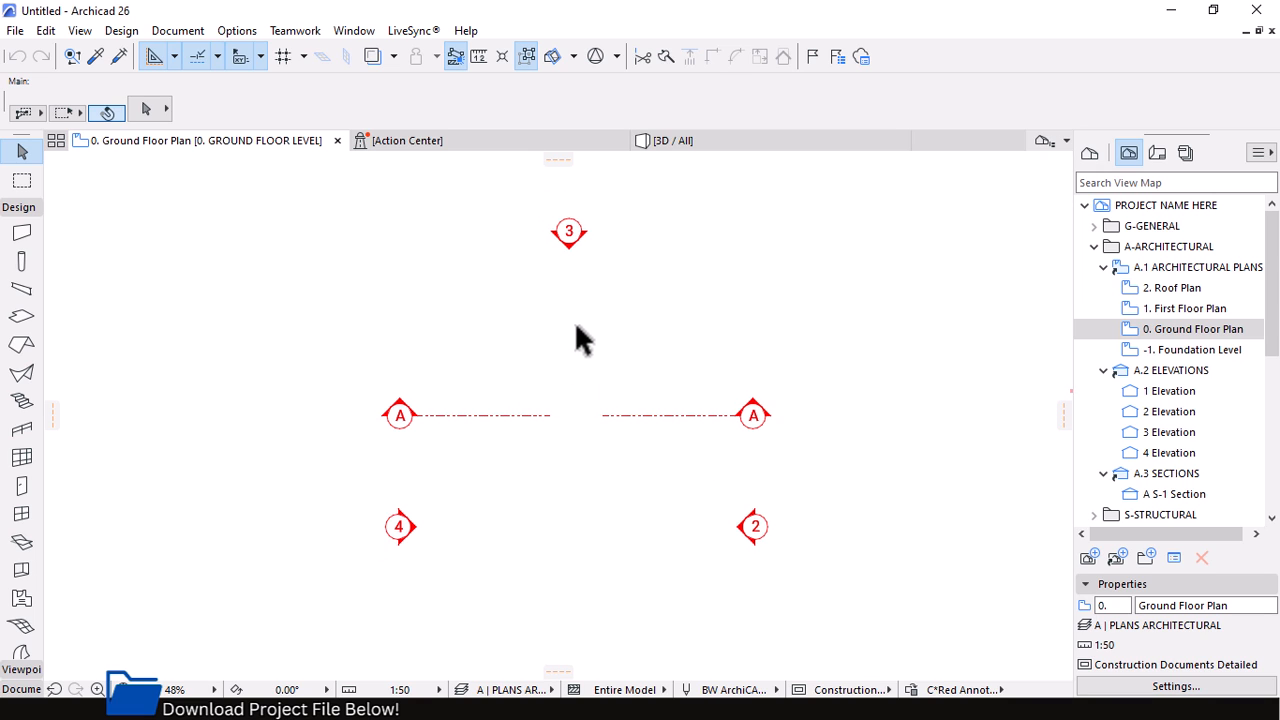
scroll(576, 262, "up", 1)
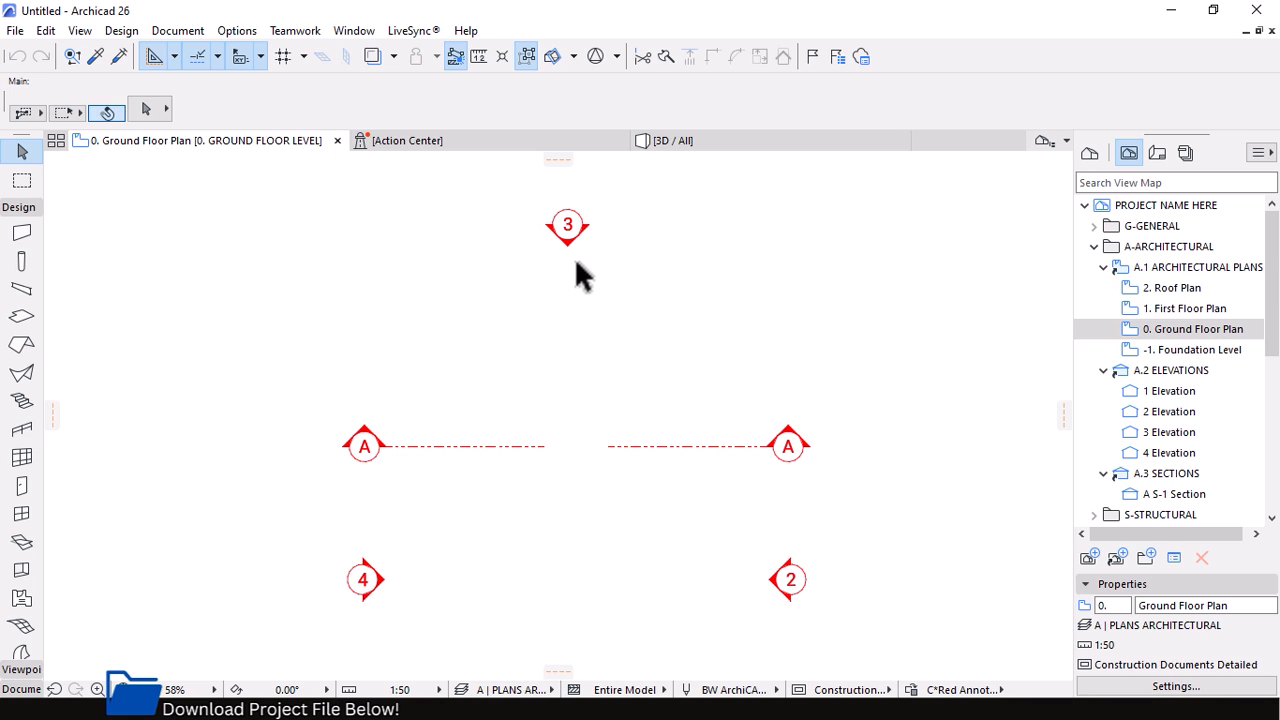
scroll(572, 262, "down", 4)
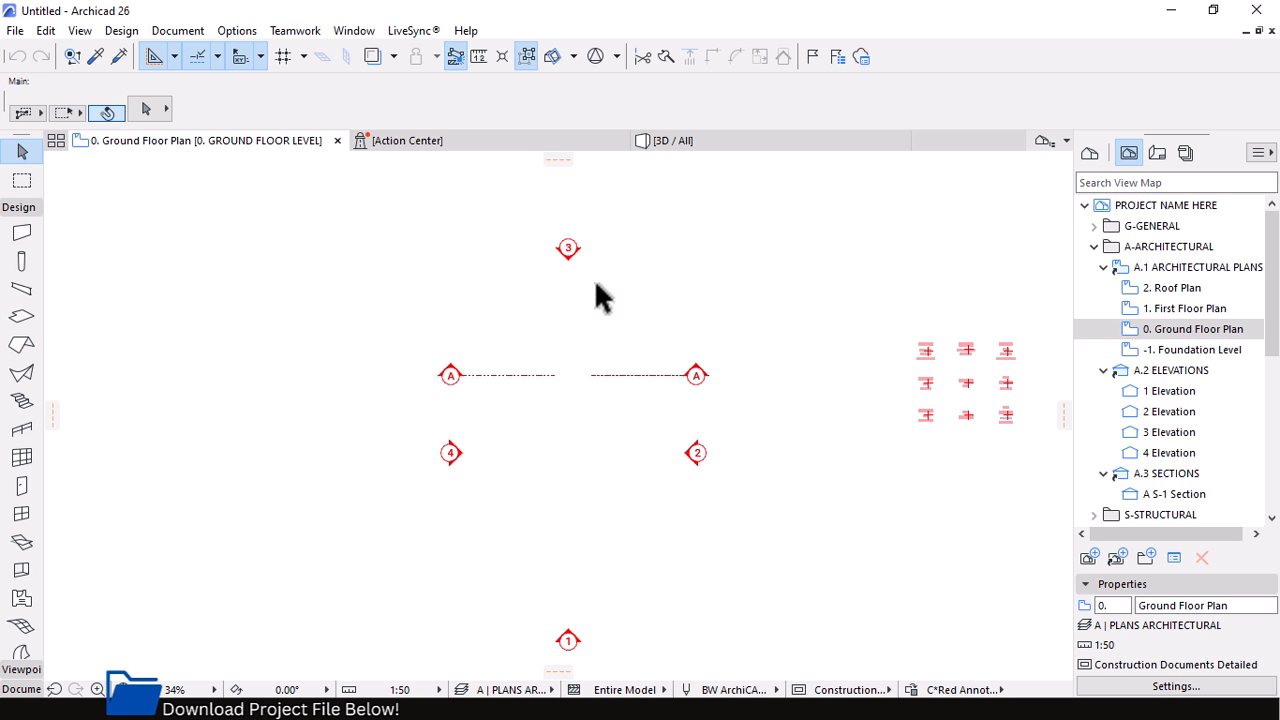
scroll(596, 285, "down", 4)
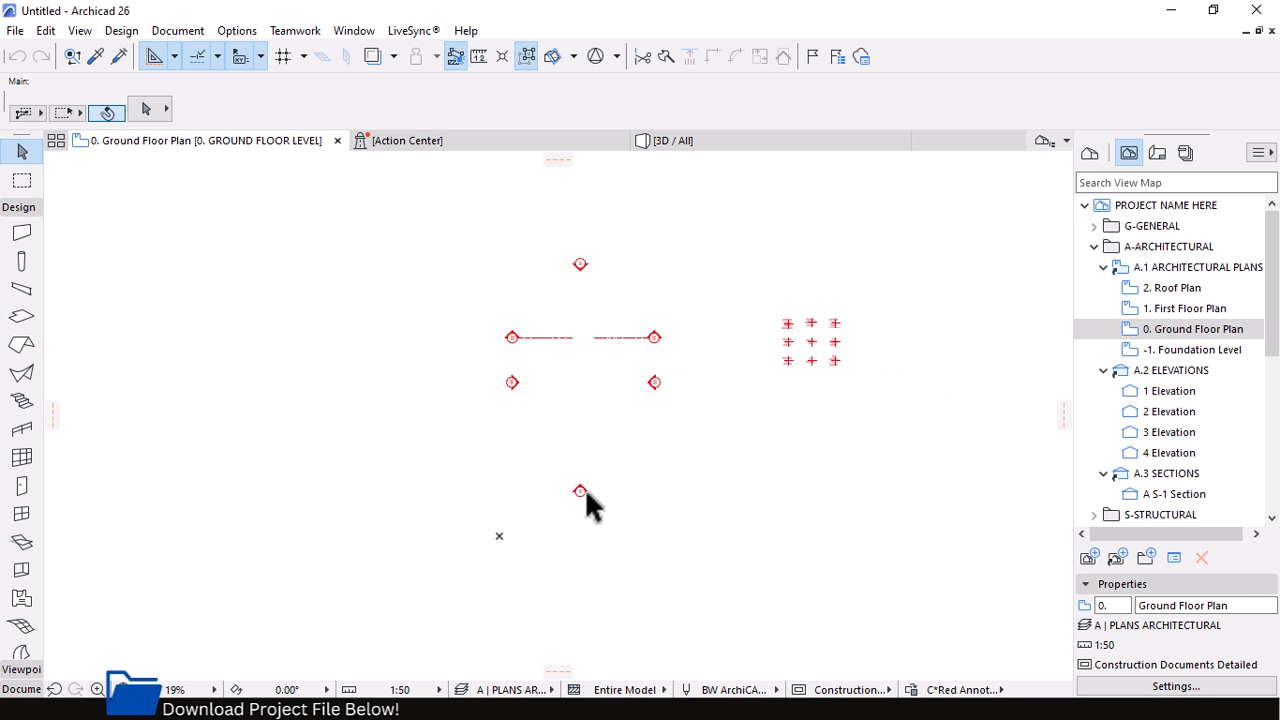
scroll(585, 495, "up", 5)
left_click(586, 480)
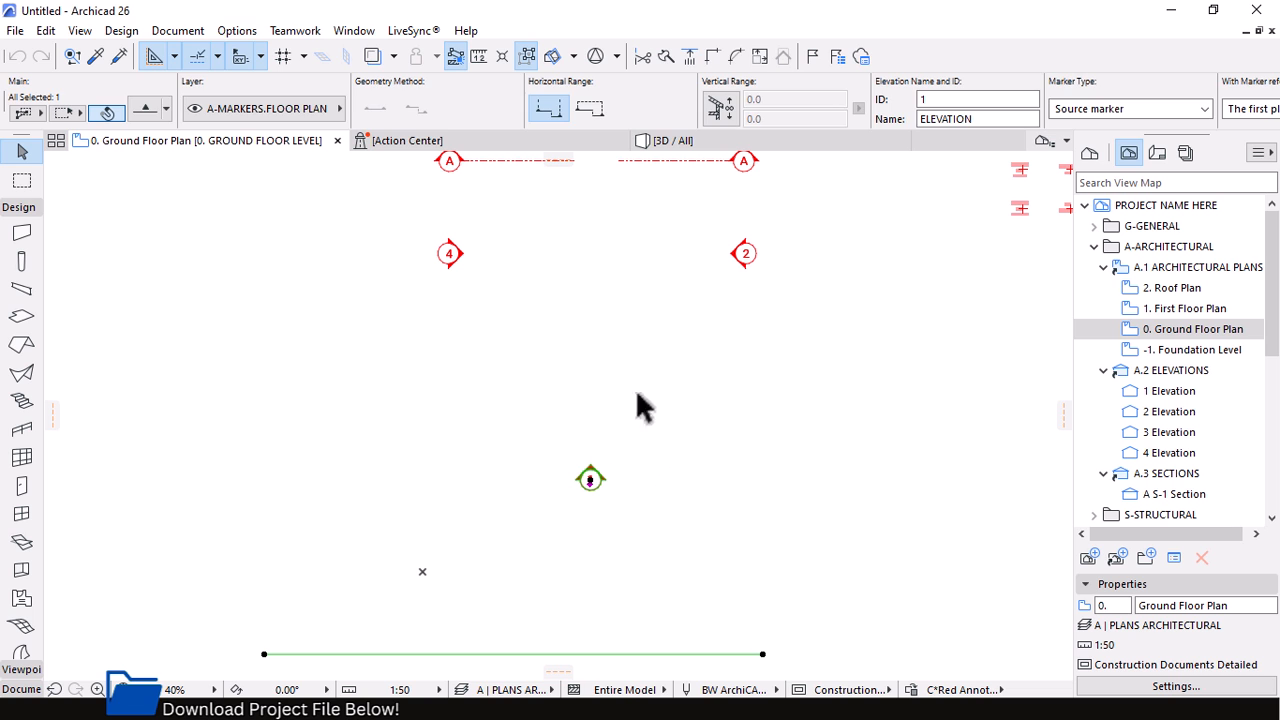
right_click(622, 337)
left_click(692, 243)
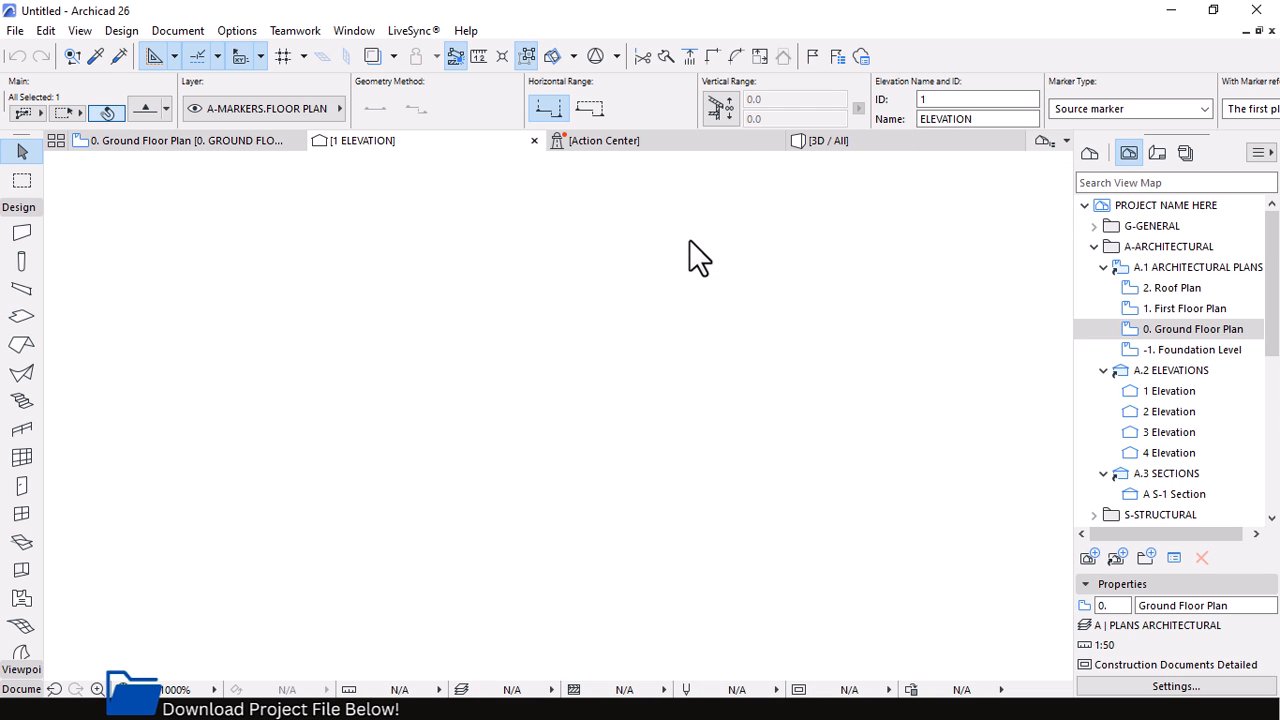
Examine the story levels and the window/door reference levels in the 1 Elevation view
scroll(575, 256, "down", 2)
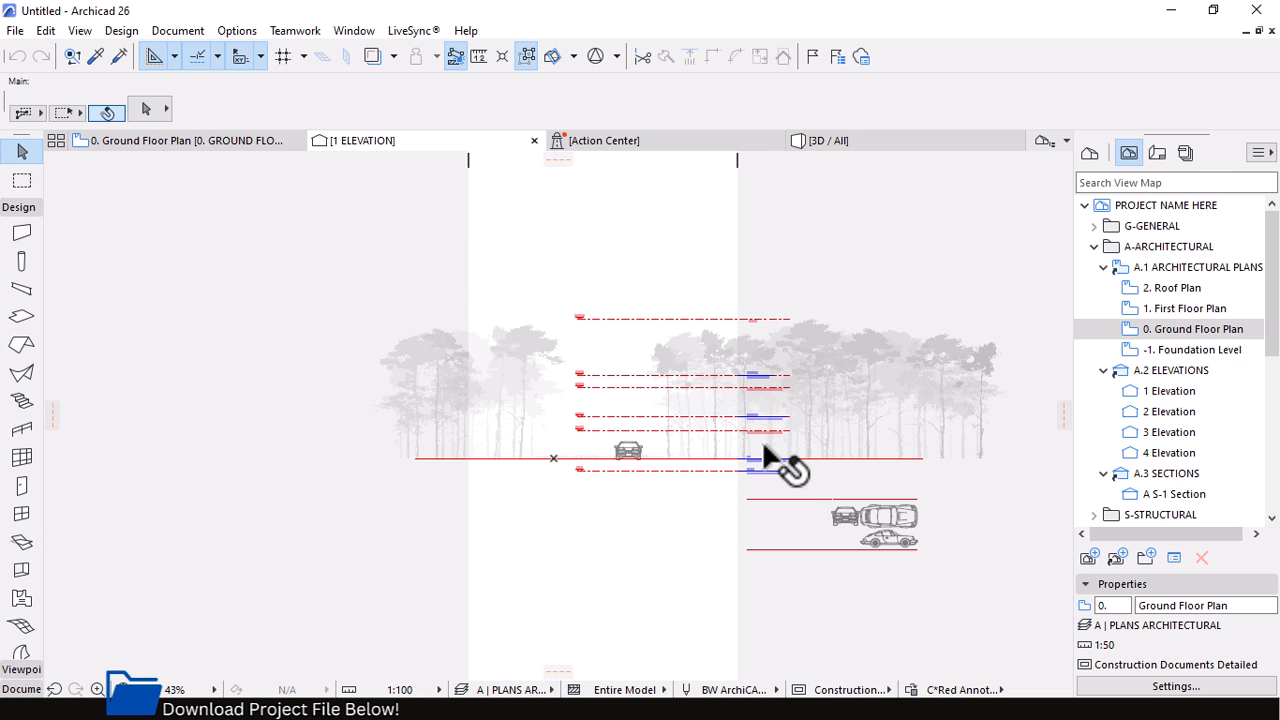
scroll(771, 457, "up", 5)
scroll(708, 597, "up", 2)
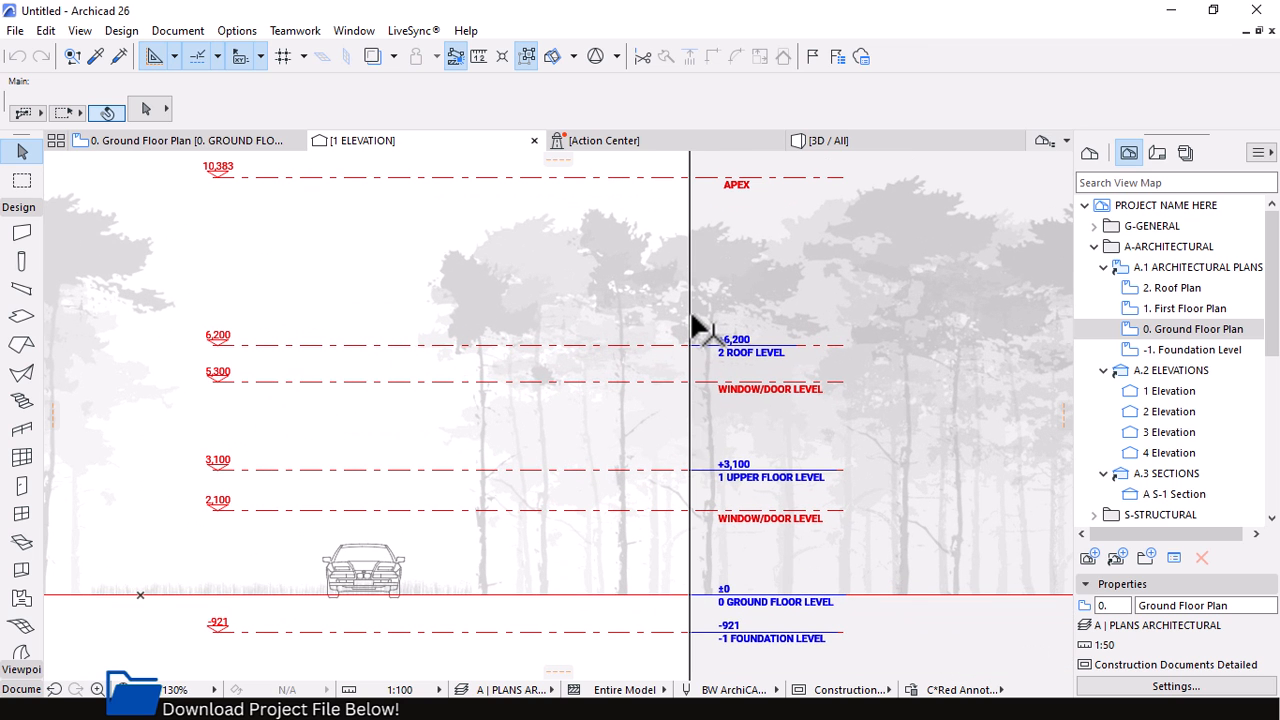
scroll(700, 328, "down", 3)
scroll(766, 366, "up", 4)
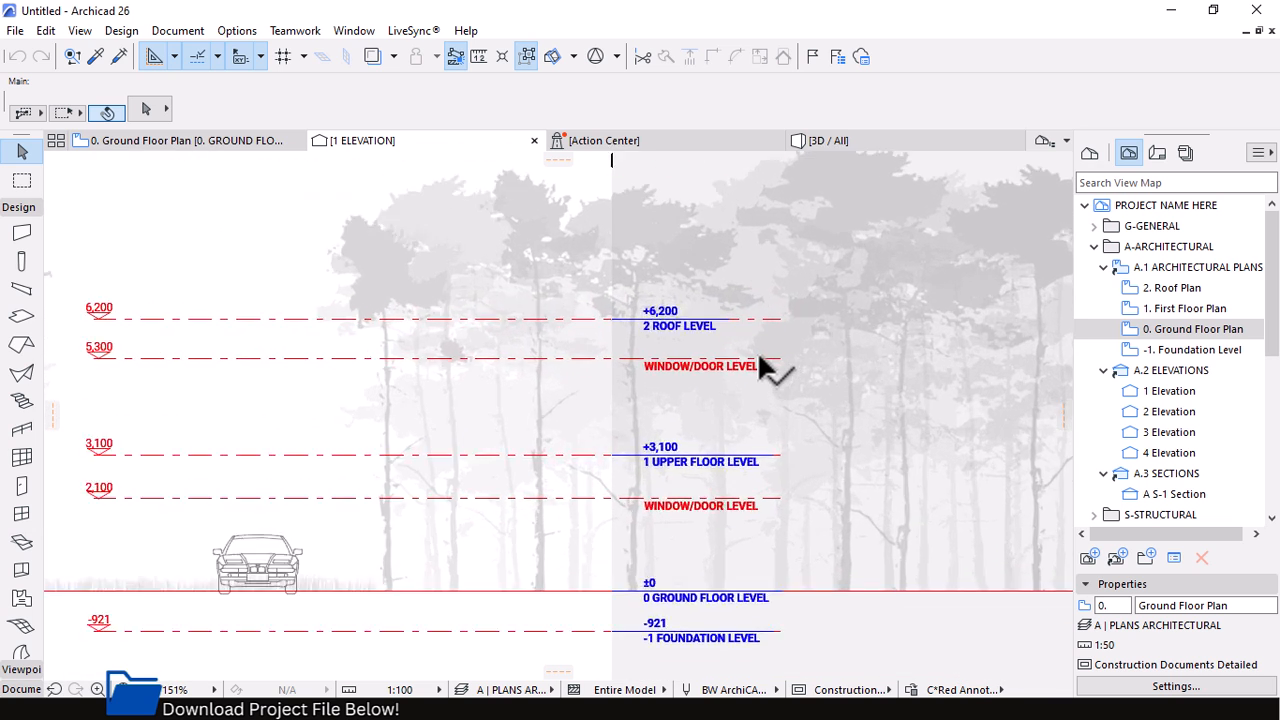
scroll(760, 357, "up", 3)
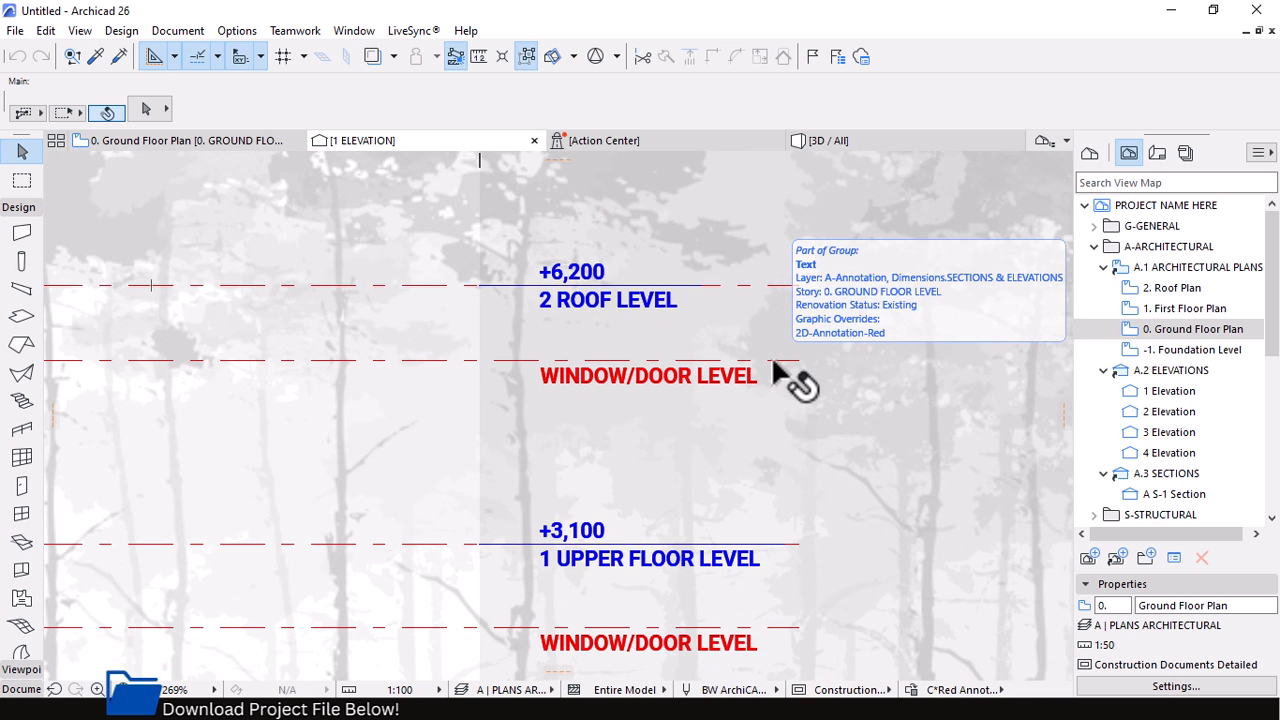
scroll(778, 375, "down", 3)
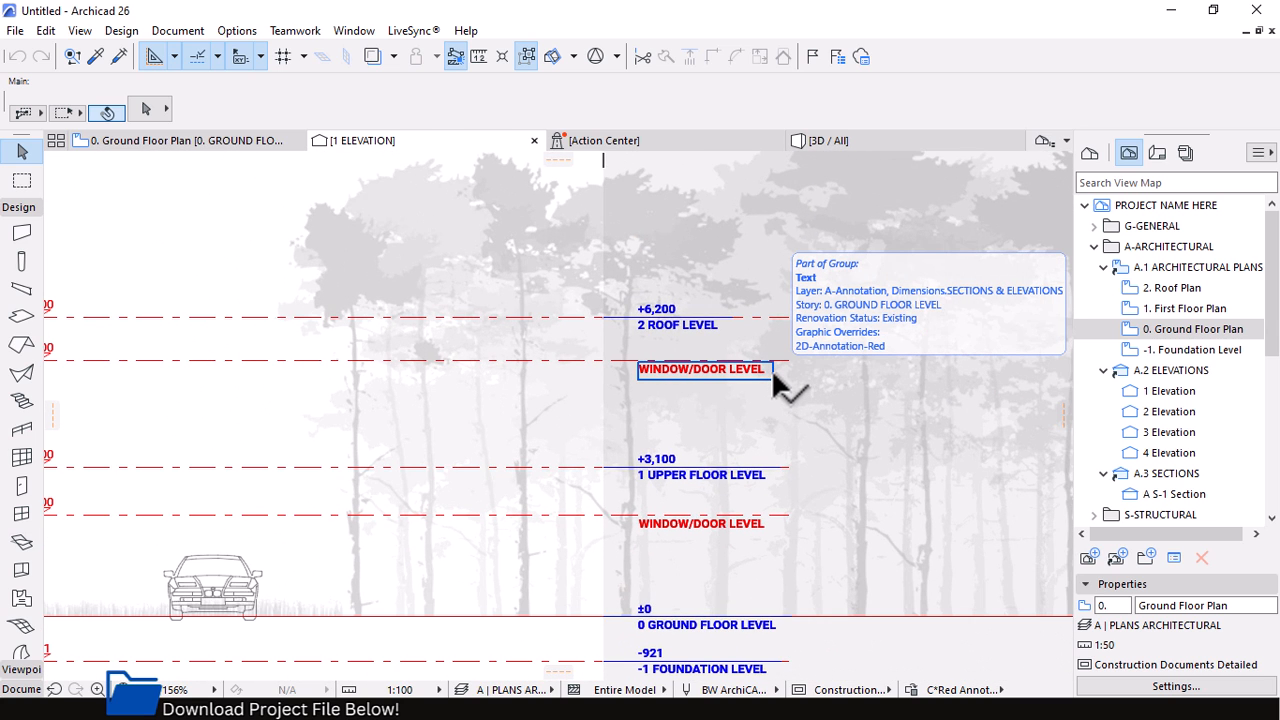
scroll(774, 377, "down", 3)
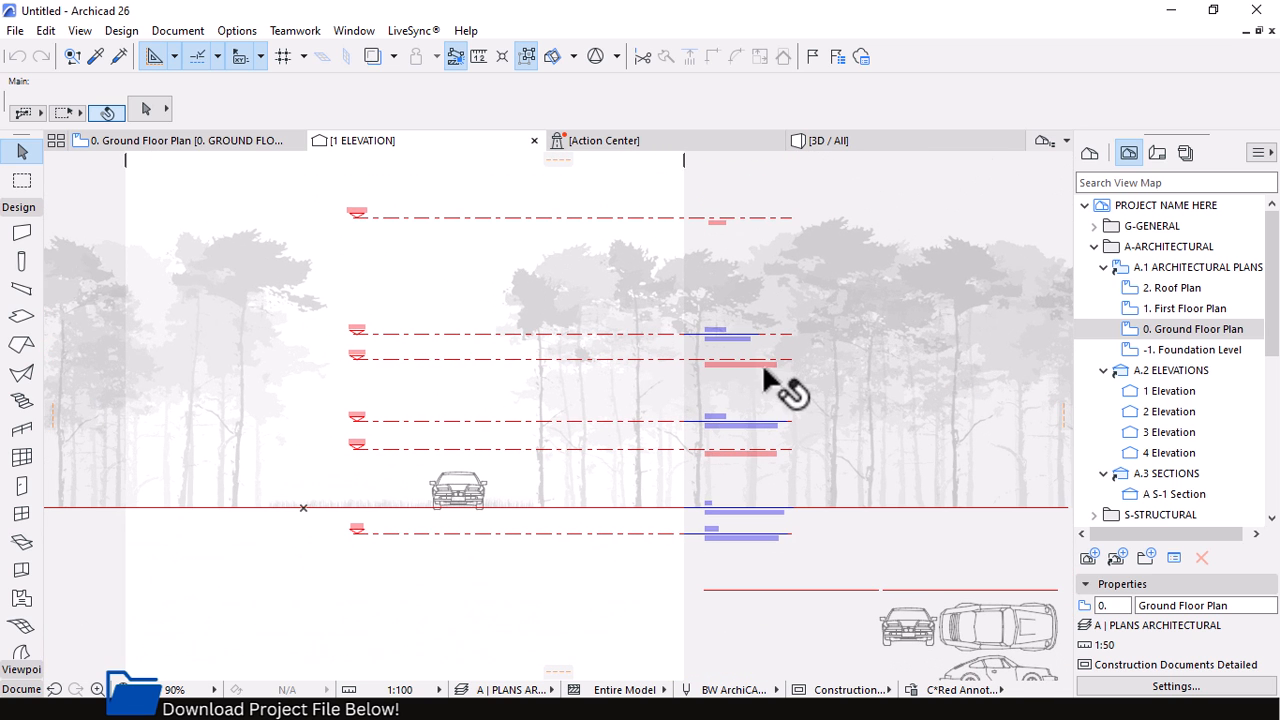
scroll(443, 478, "up", 1)
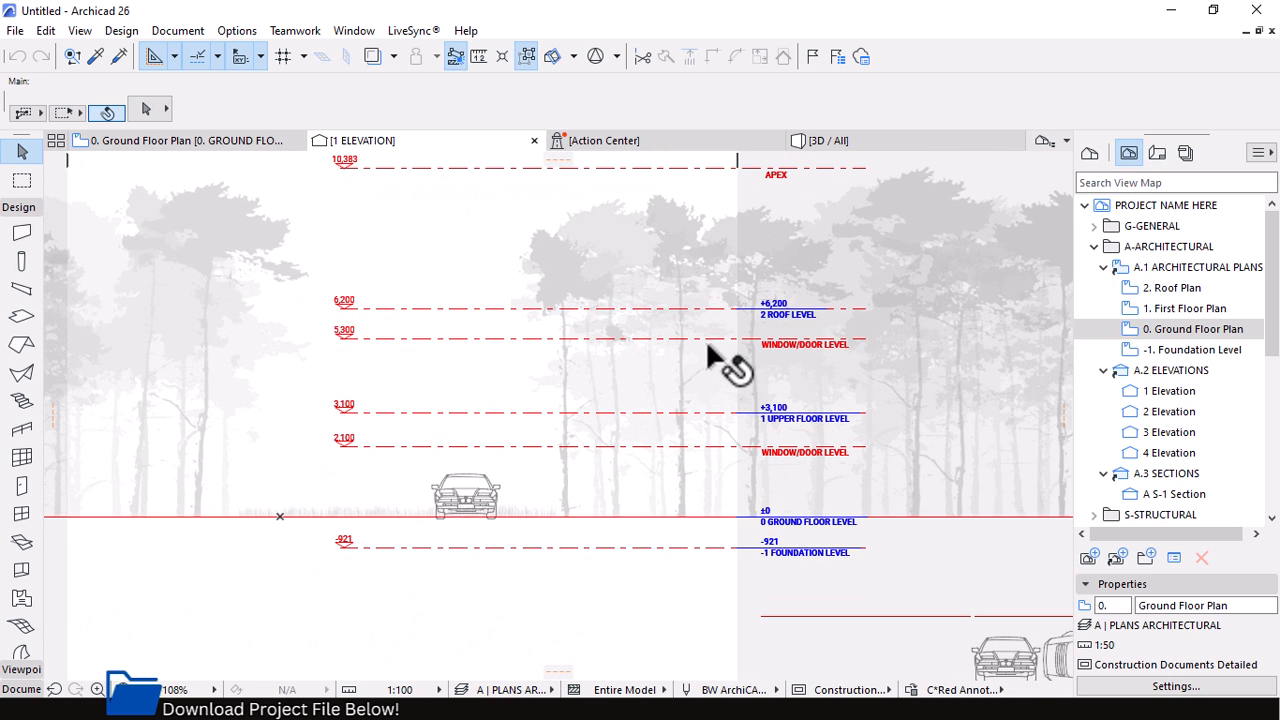
scroll(639, 352, "up", 2)
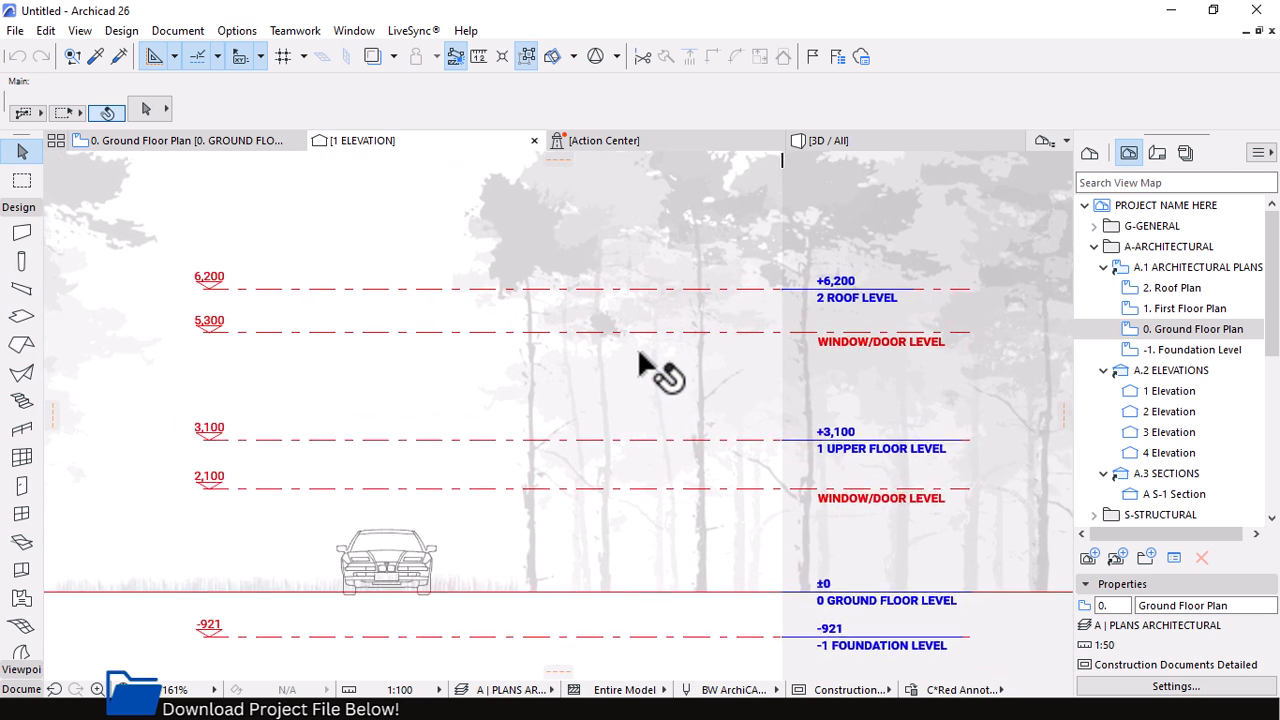
scroll(639, 352, "up", 1)
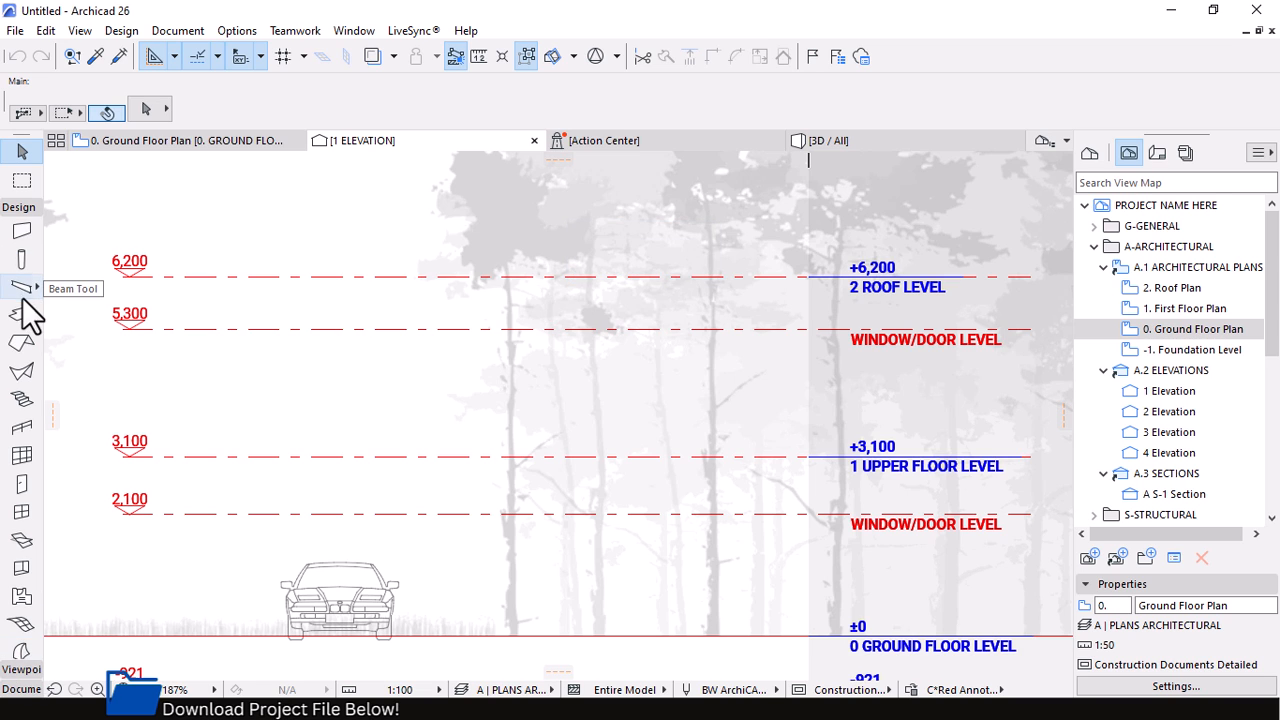
Draw a 25000 by 6000 rectangle with the Polyline tool, starting on the ground line just left of the car
scroll(26, 340, "down", 3)
left_click(21, 206)
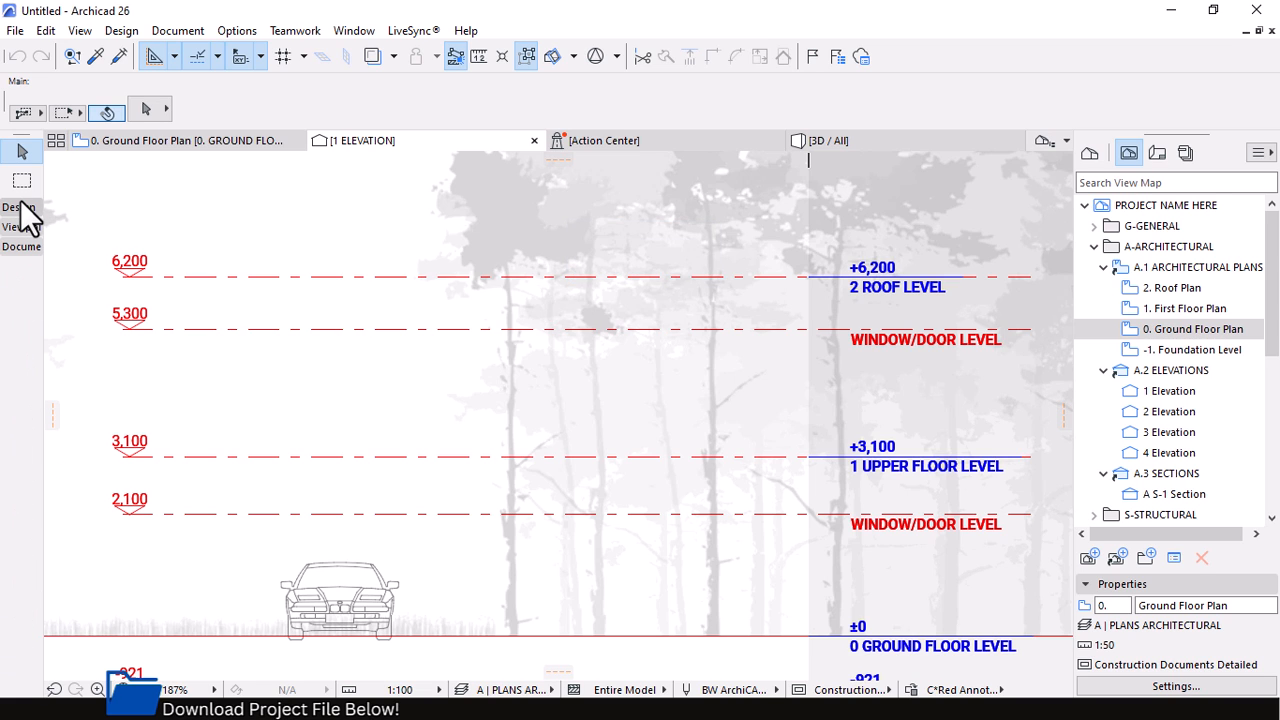
left_click(22, 246)
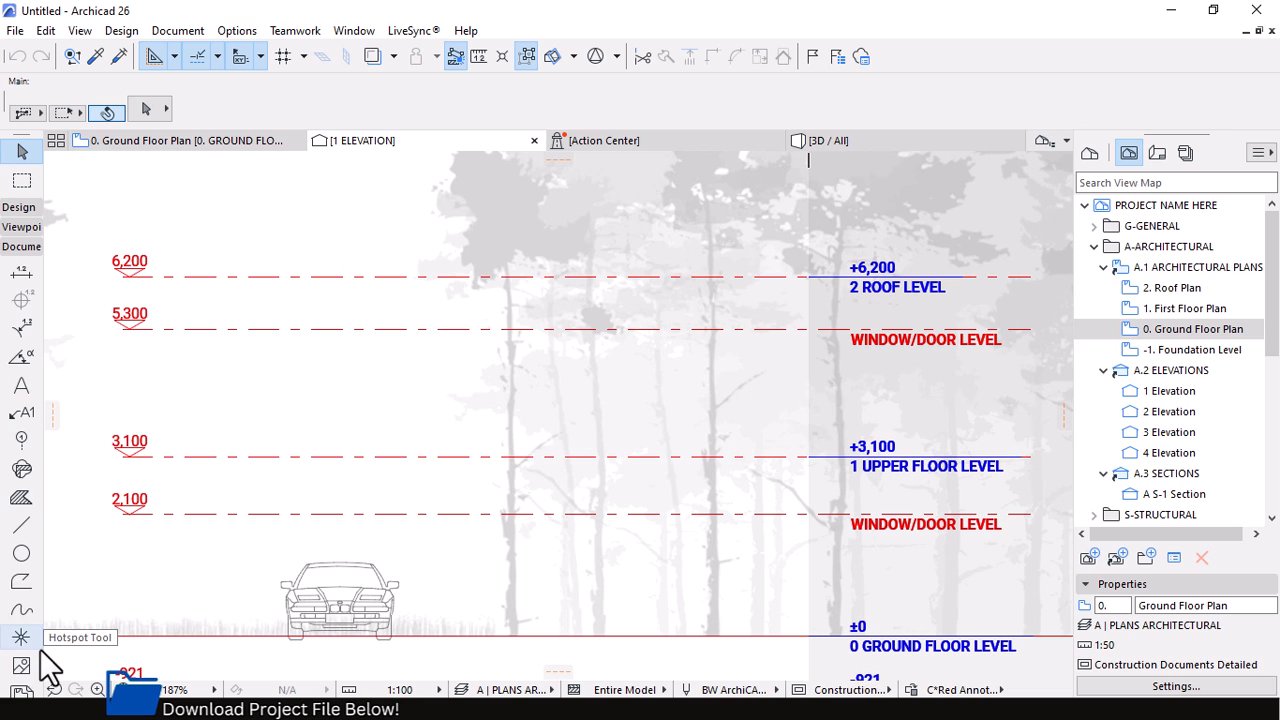
left_click(21, 583)
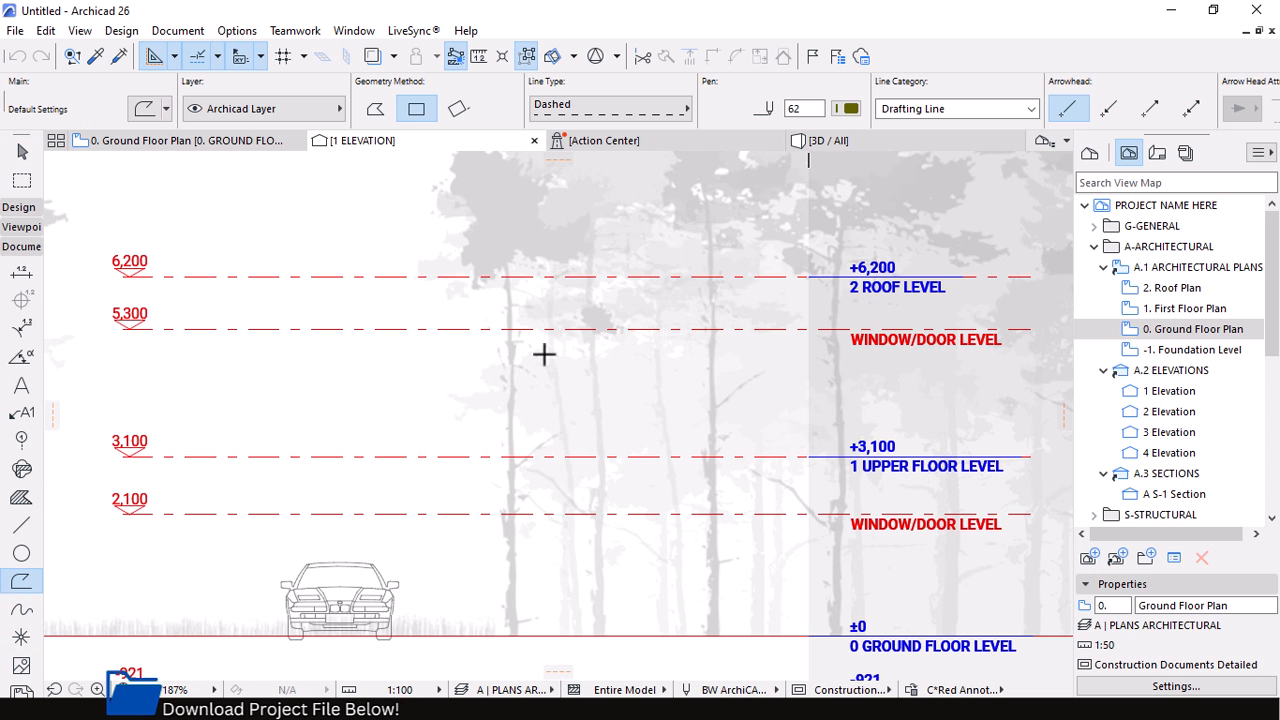
scroll(417, 394, "down", 2)
scroll(449, 360, "up", 2)
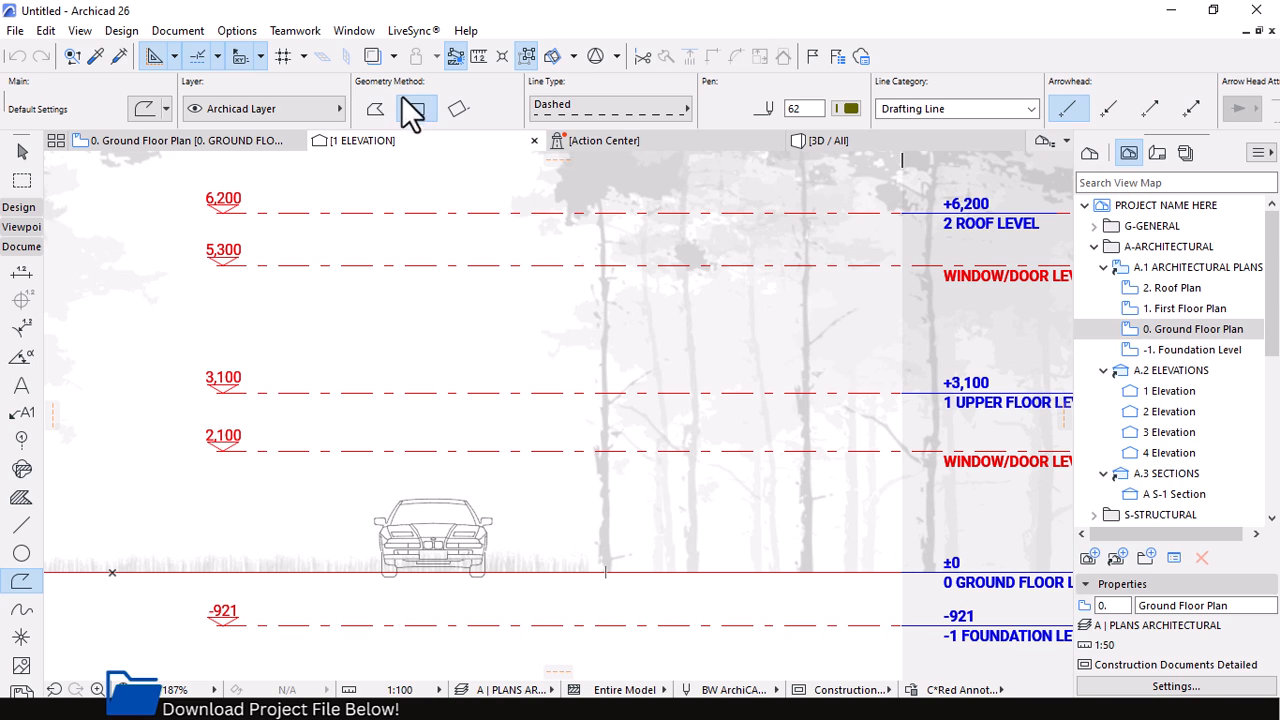
left_click(301, 572)
scroll(849, 483, "up", 1)
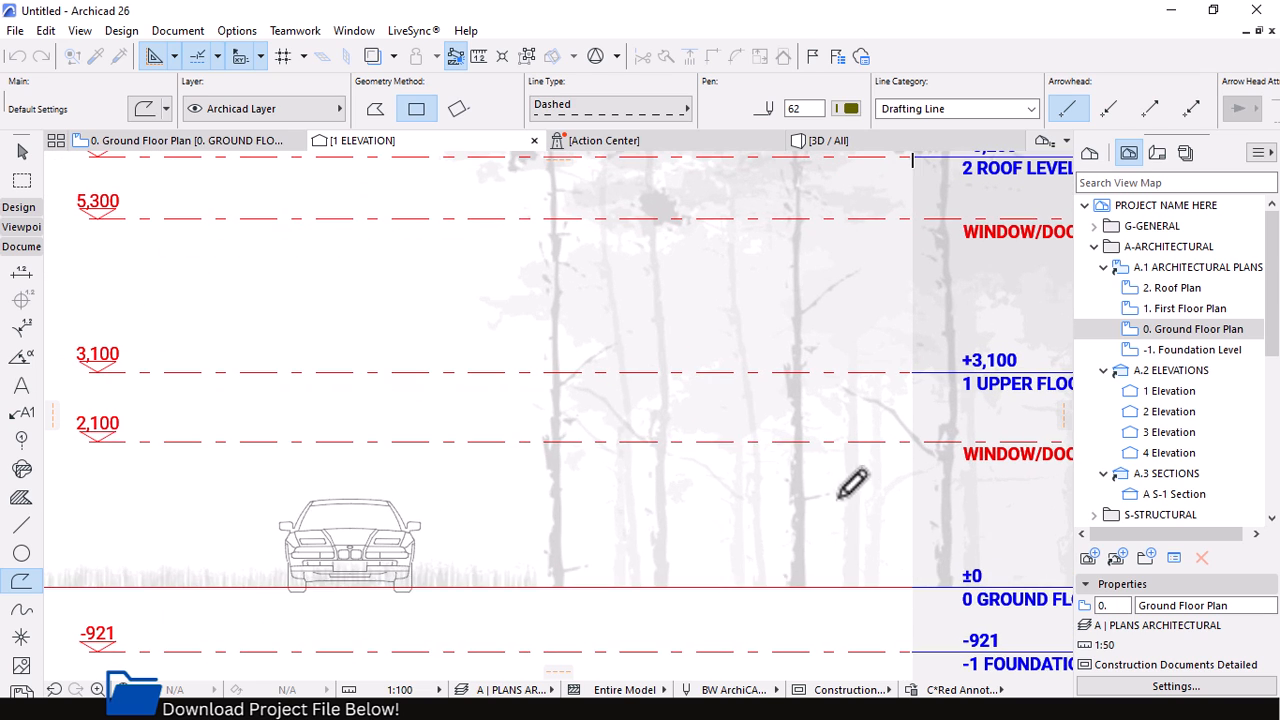
scroll(650, 390, "down", 1)
scroll(716, 360, "down", 1)
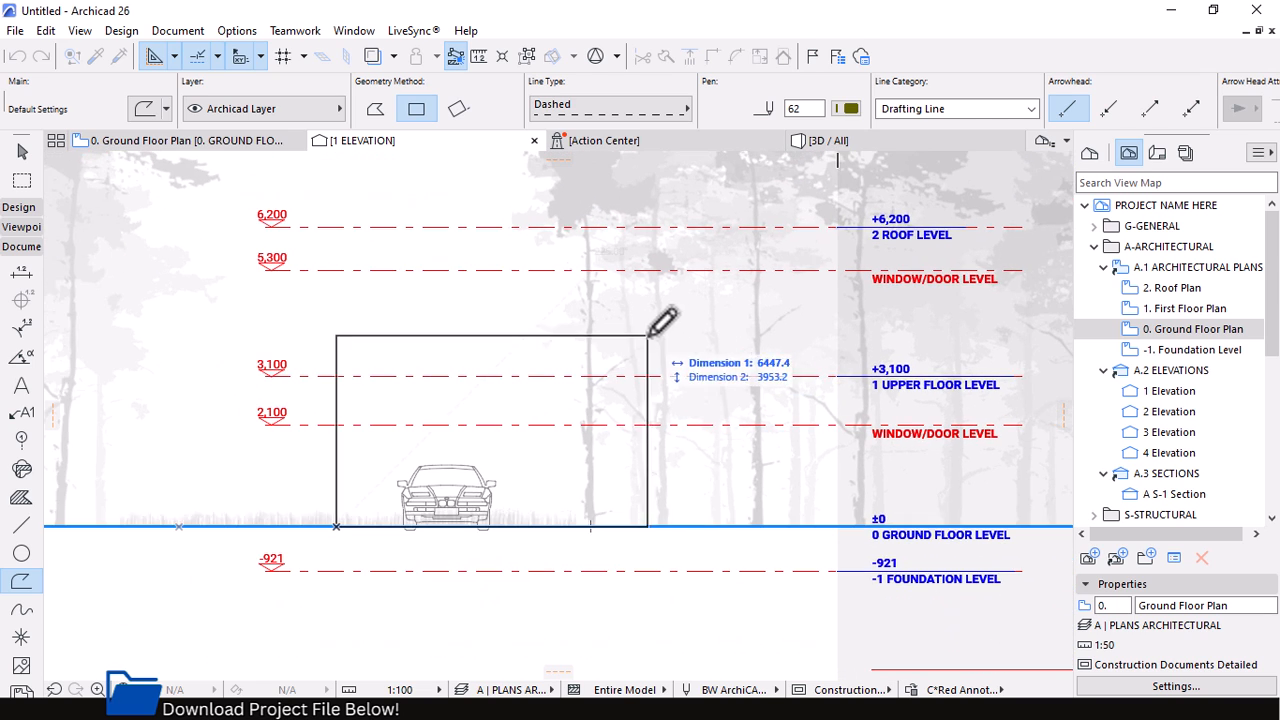
scroll(700, 328, "down", 2)
scroll(776, 330, "up", 1)
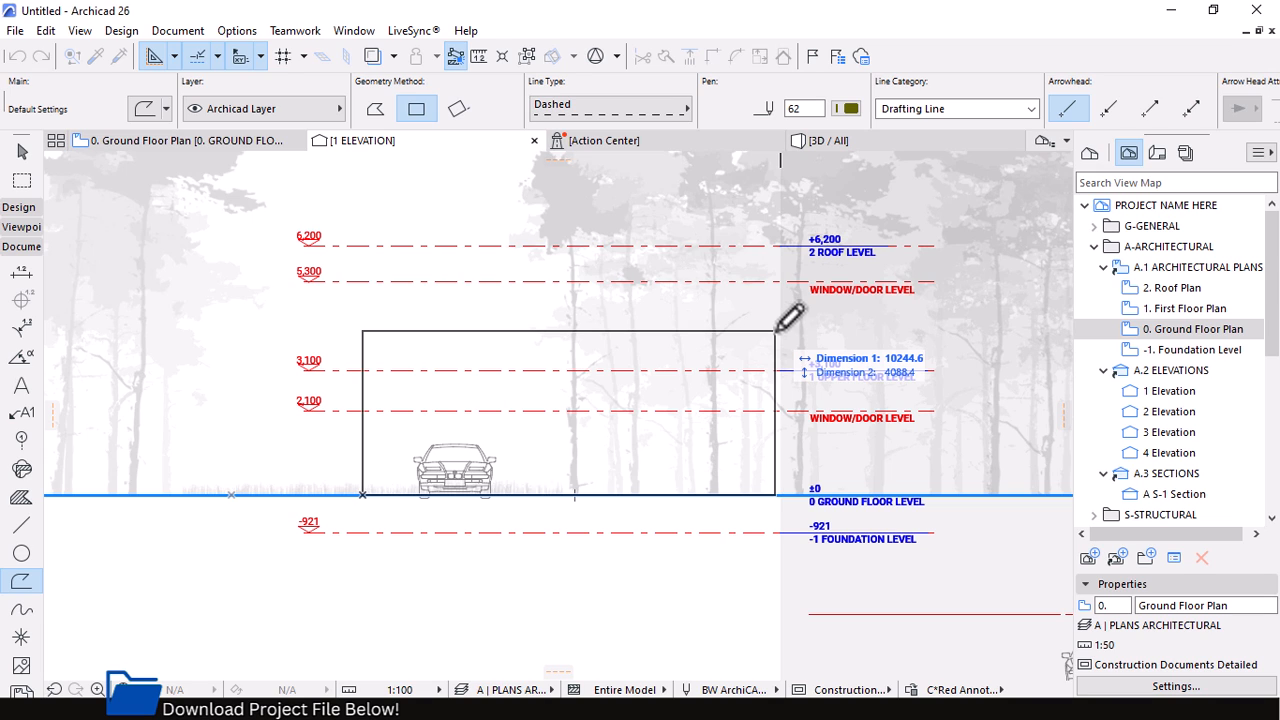
type("25000")
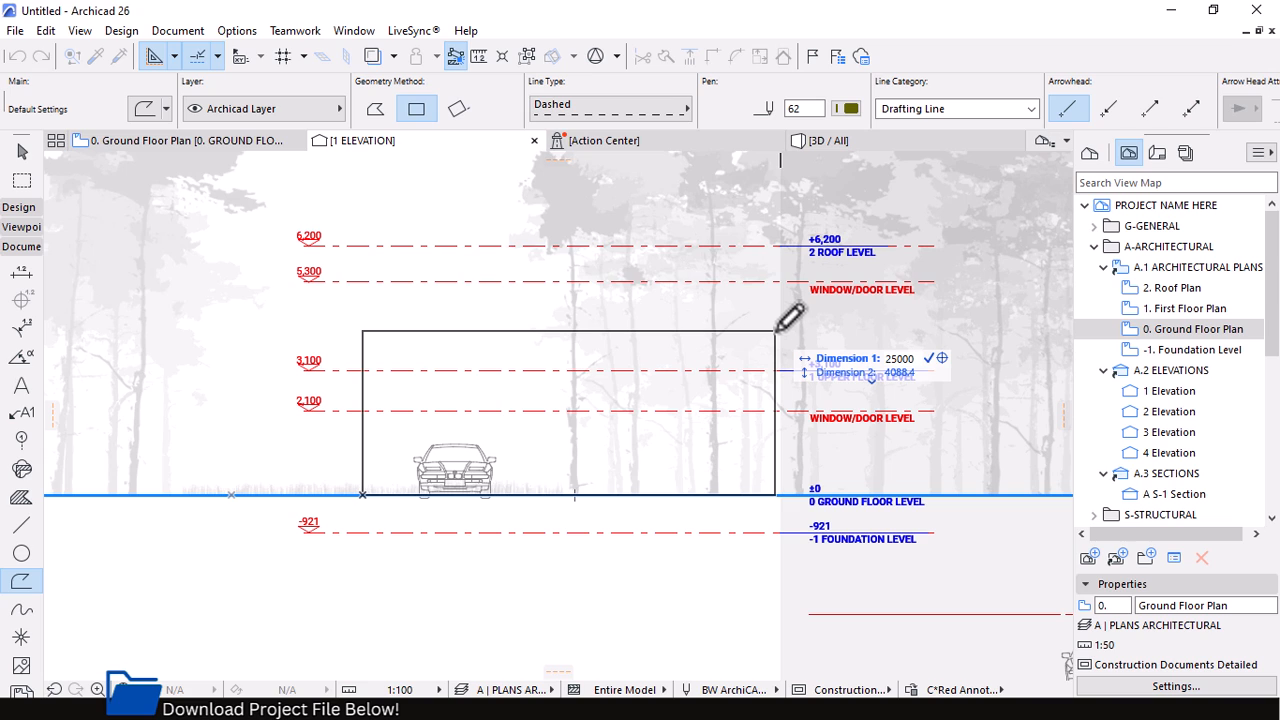
key("Tab")
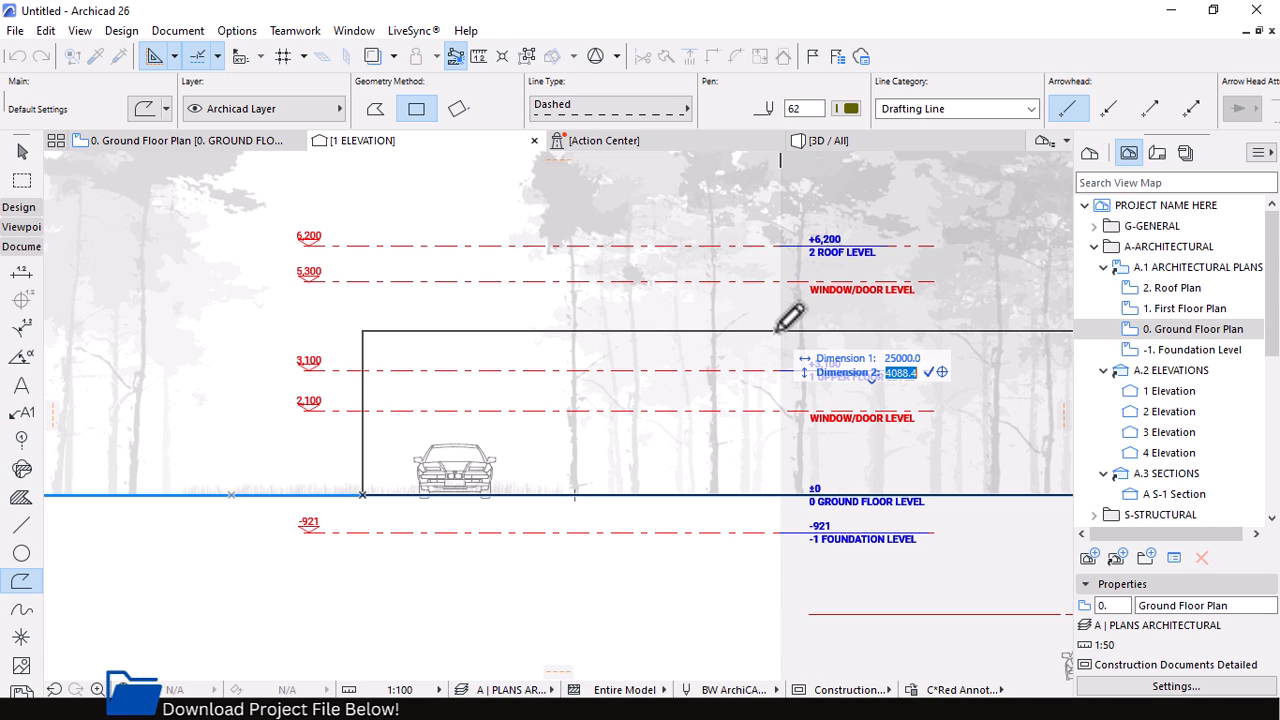
type("6000")
key("Return")
scroll(389, 312, "down", 4)
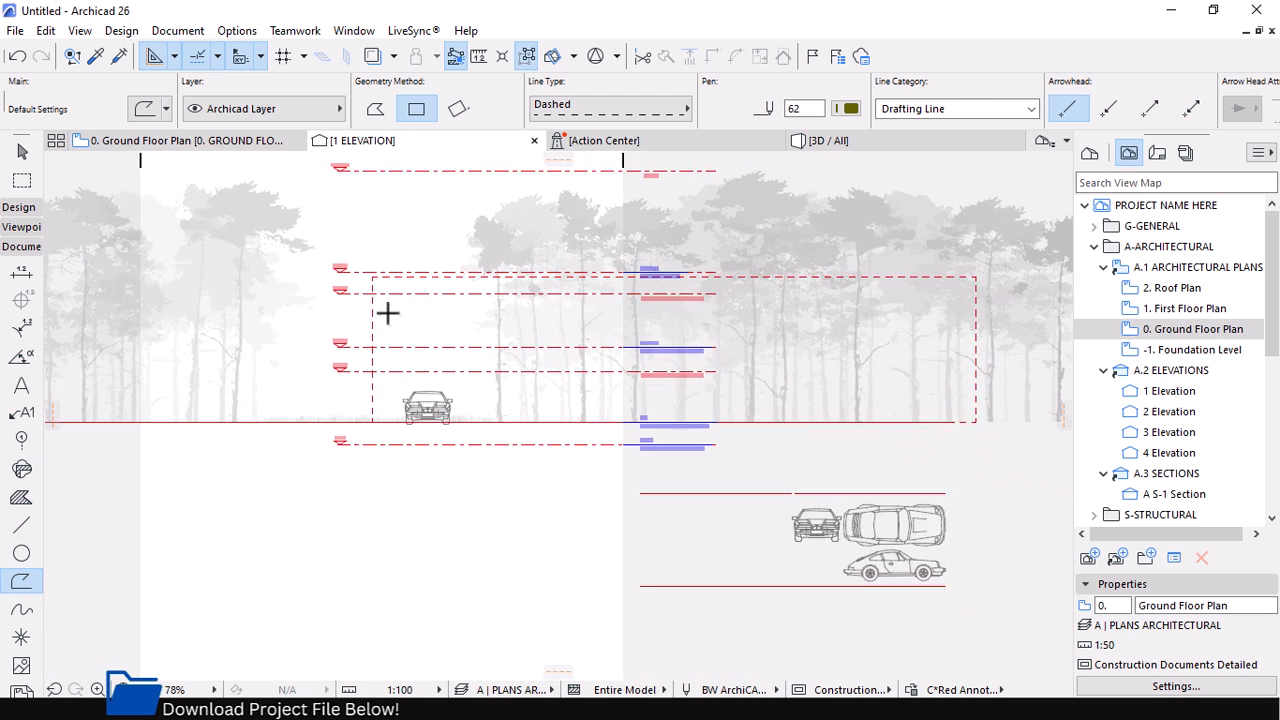
Offset the dashed rectangle's right edge inward by about 7000, shortening the outline
scroll(624, 317, "up", 2)
left_click(845, 318, "shift")
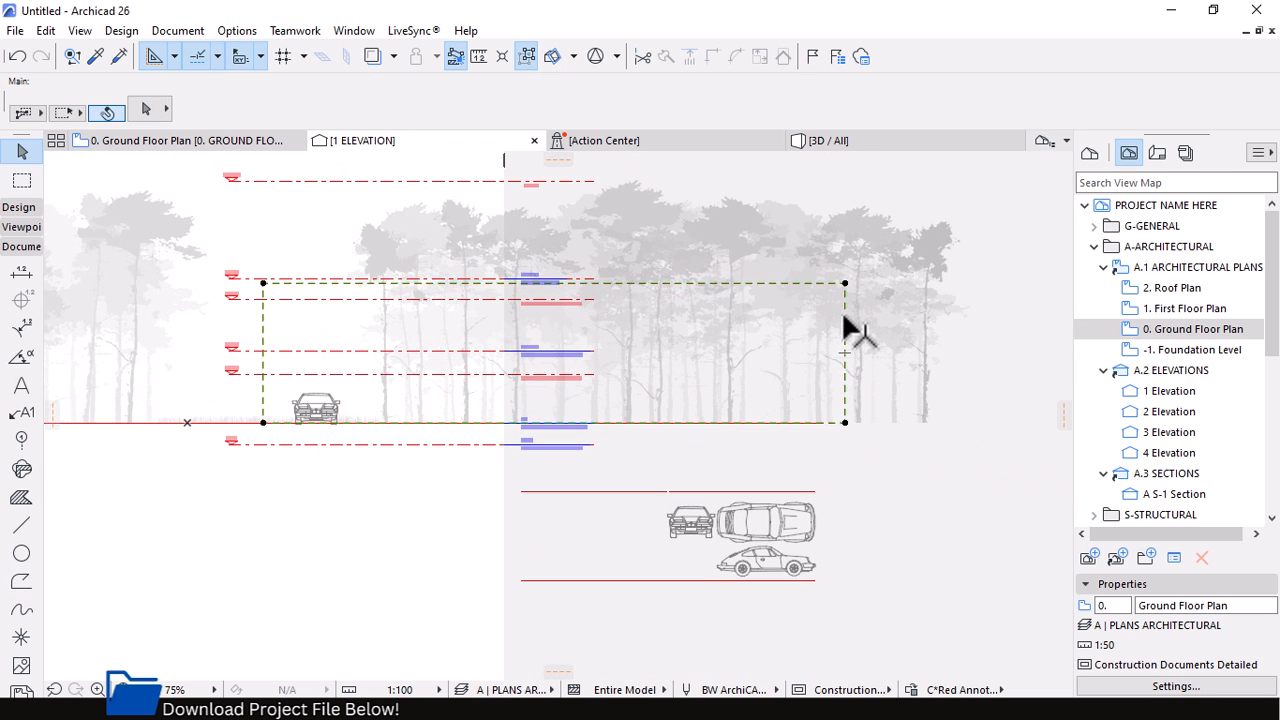
left_click(845, 318)
left_click(620, 353)
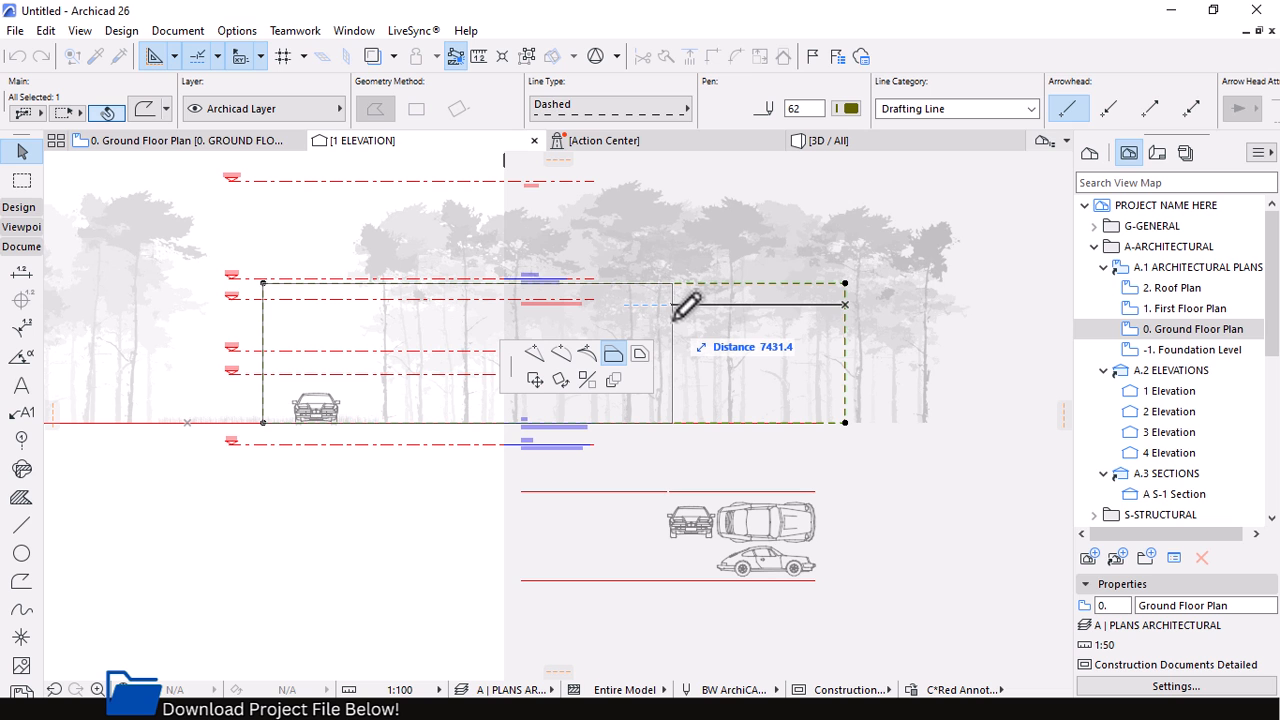
type("1000")
key("Return")
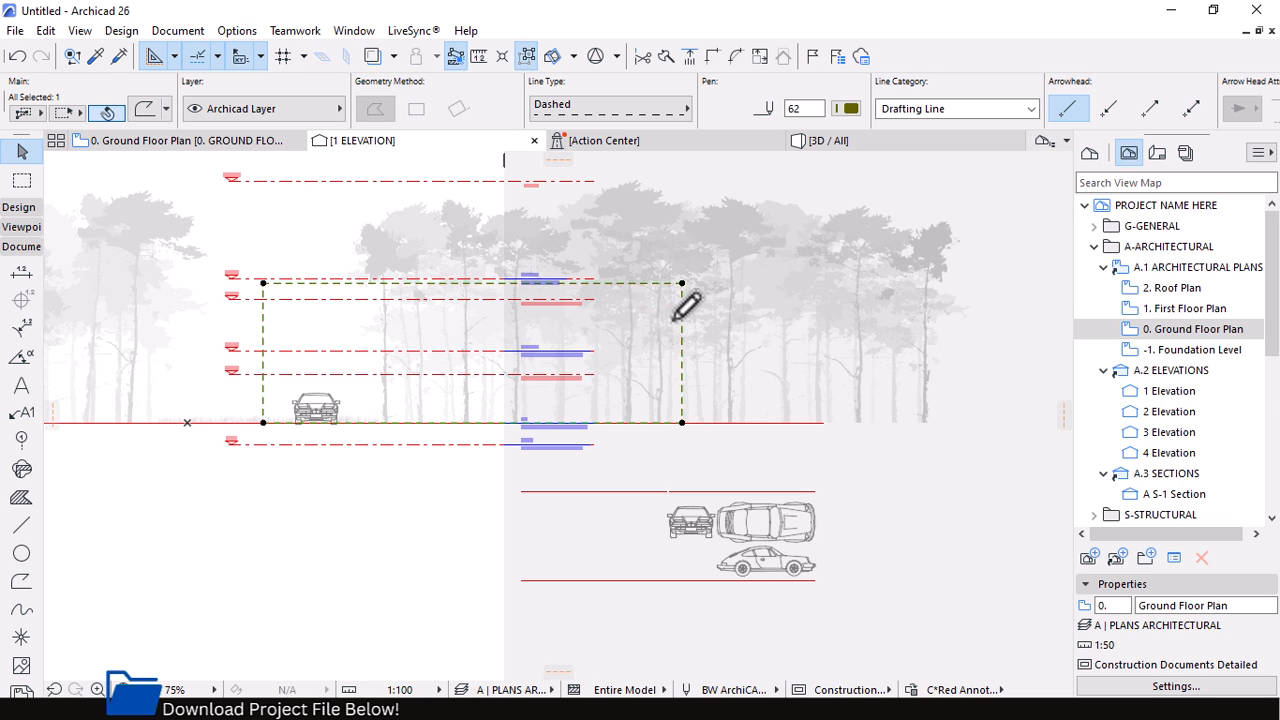
Move the dashed rectangle horizontally to the left so it sits within the white area of the elevation
scroll(307, 275, "up", 3)
scroll(833, 390, "down", 3)
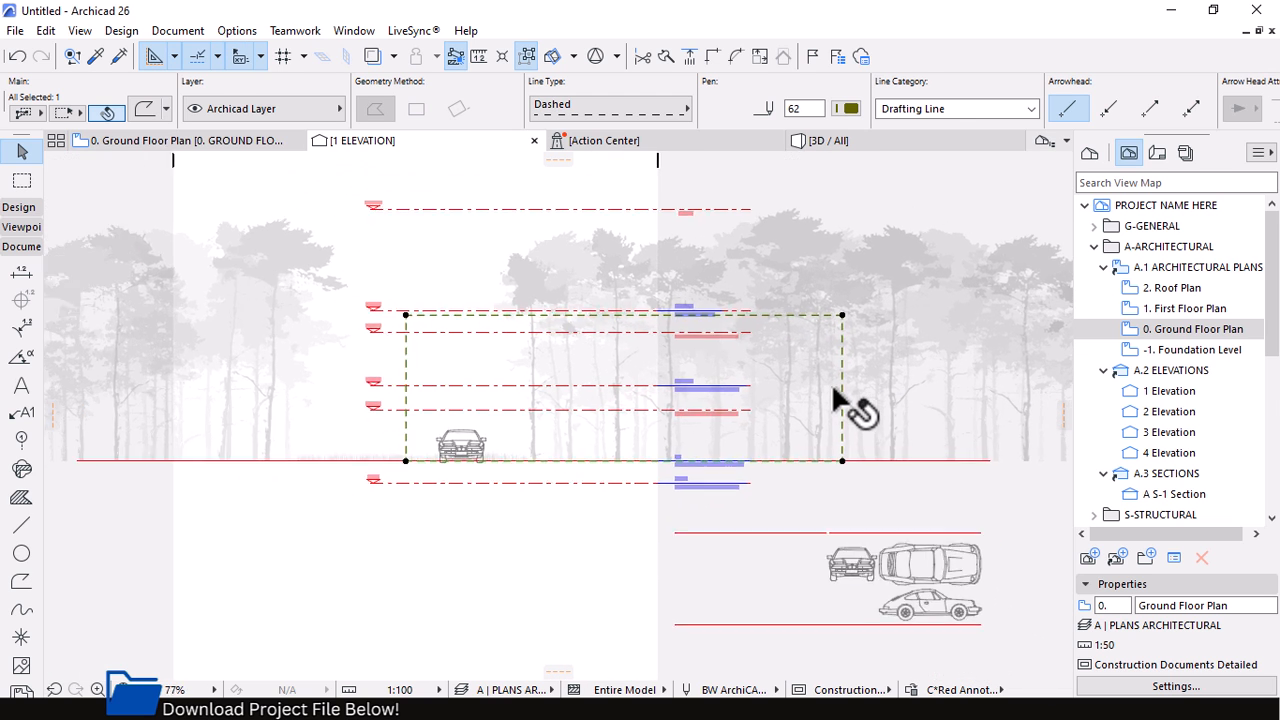
left_click_drag(752, 385, 641, 388)
scroll(578, 388, "up", 2)
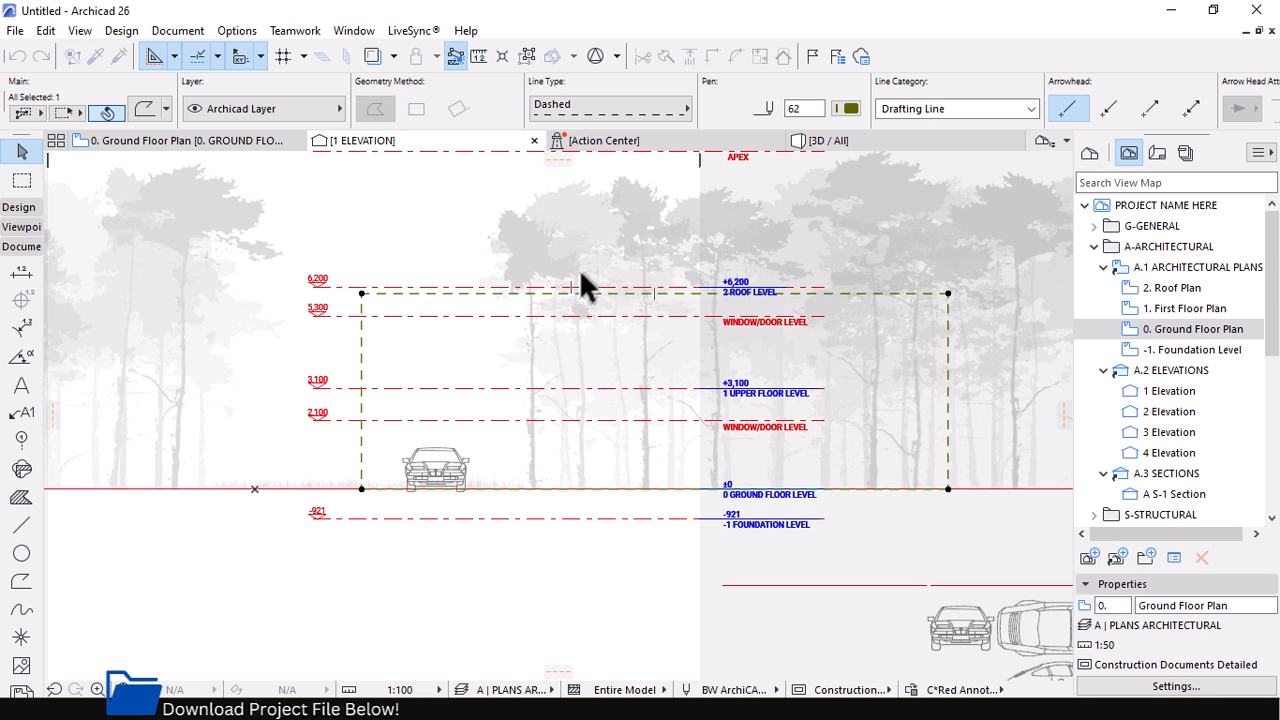
key("ctrl+d")
left_click(873, 243)
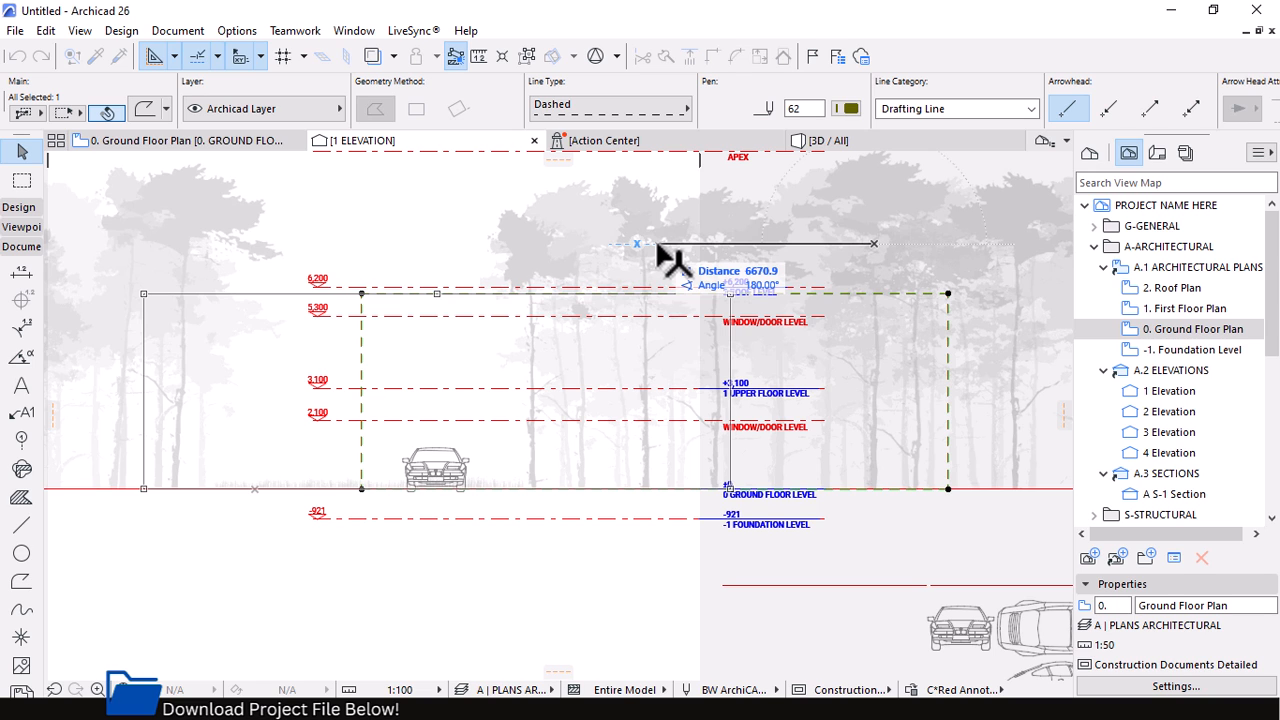
left_click(602, 248)
scroll(665, 322, "down", 2)
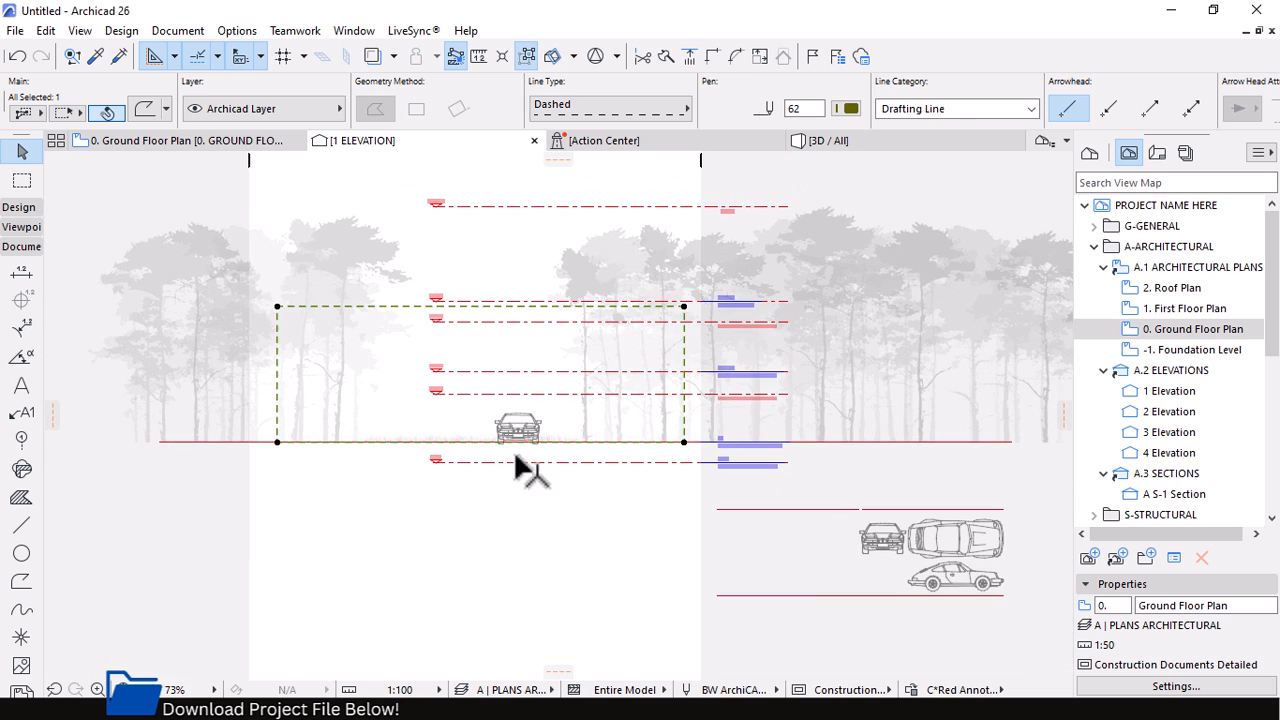
left_click(512, 538)
Move the column of level marks horizontally to the left, just beyond the outline's left edge
scroll(460, 347, "up", 2)
scroll(740, 400, "down", 2)
scroll(608, 398, "up", 1)
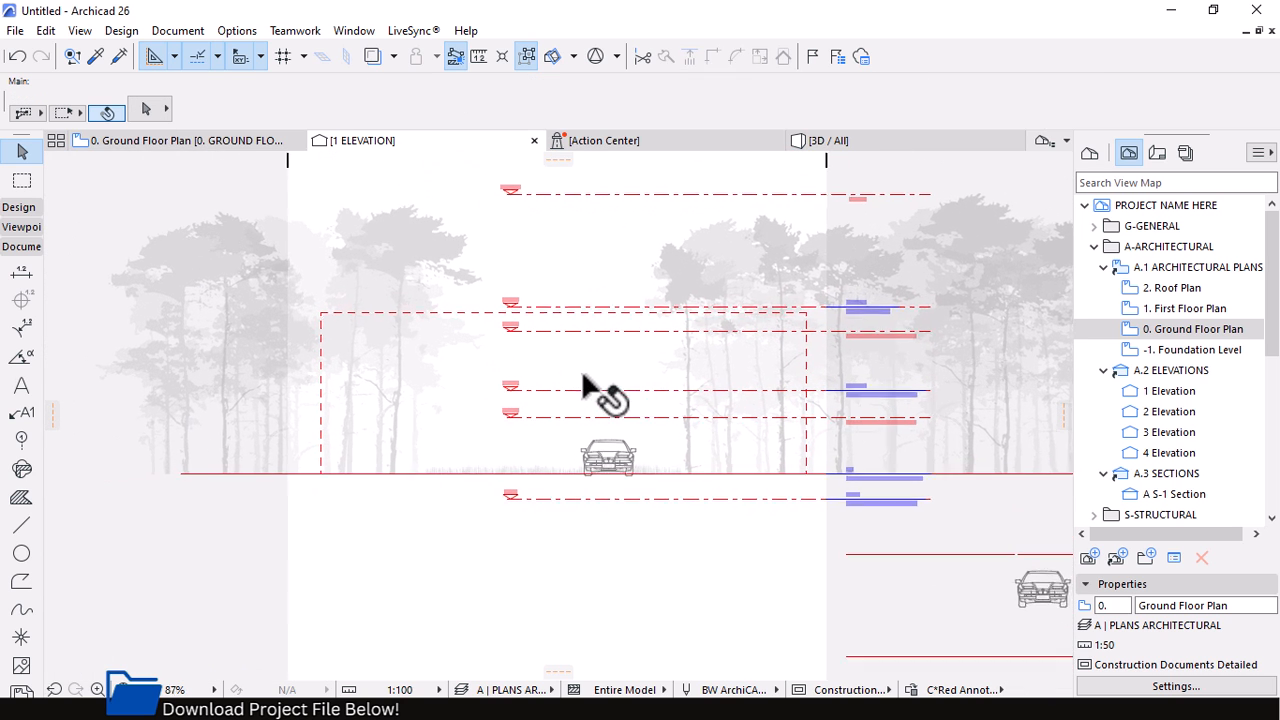
left_click(512, 348)
left_click_drag(512, 348, 274, 349)
scroll(286, 348, "up", 2)
scroll(274, 349, "down", 2)
left_click(457, 373)
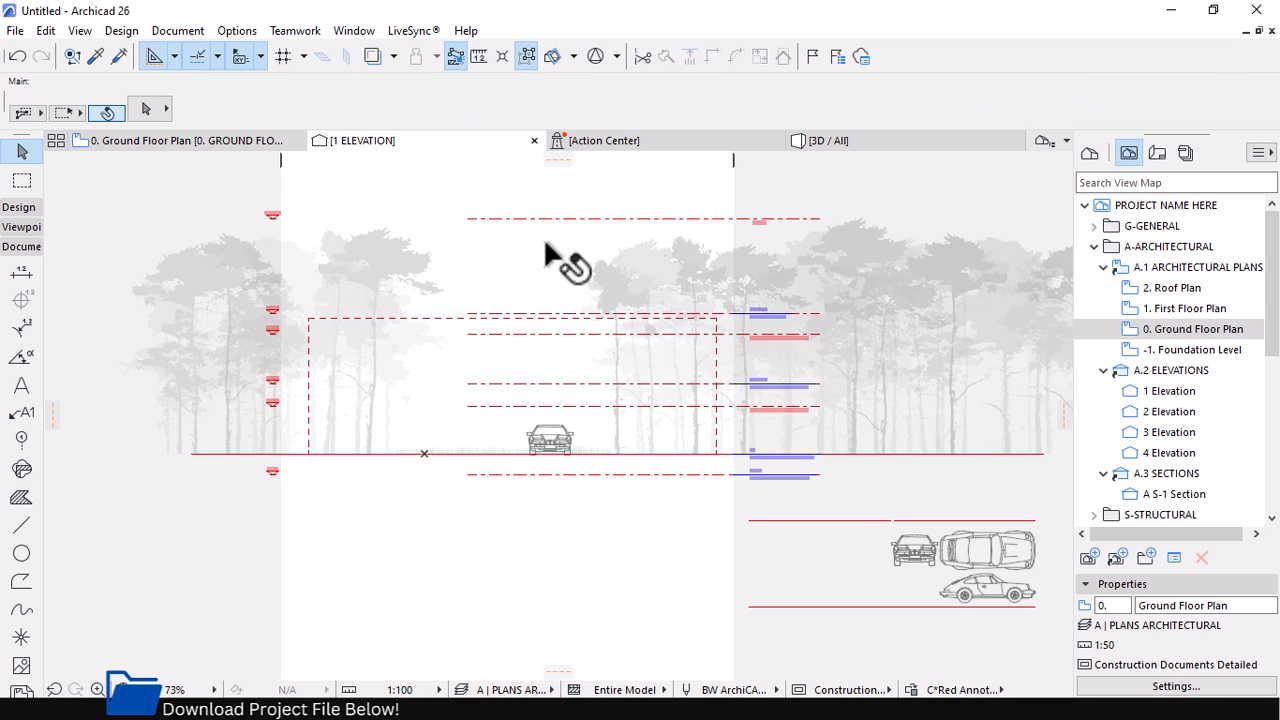
Extend the six dashed level lines, from apex to foundation, to a vertical boundary left of the level marks using Adjust
left_click_drag(586, 212, 530, 268)
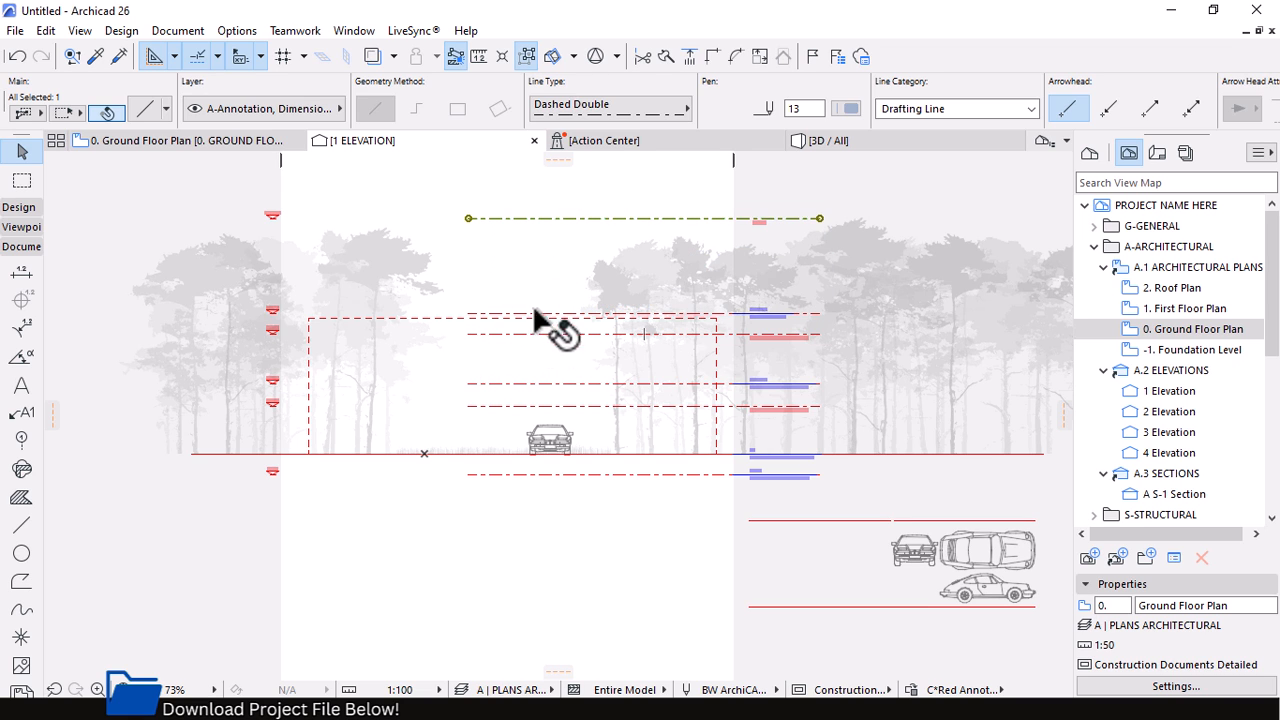
left_click(534, 313, "shift")
left_click(527, 333, "shift")
left_click(514, 383, "shift")
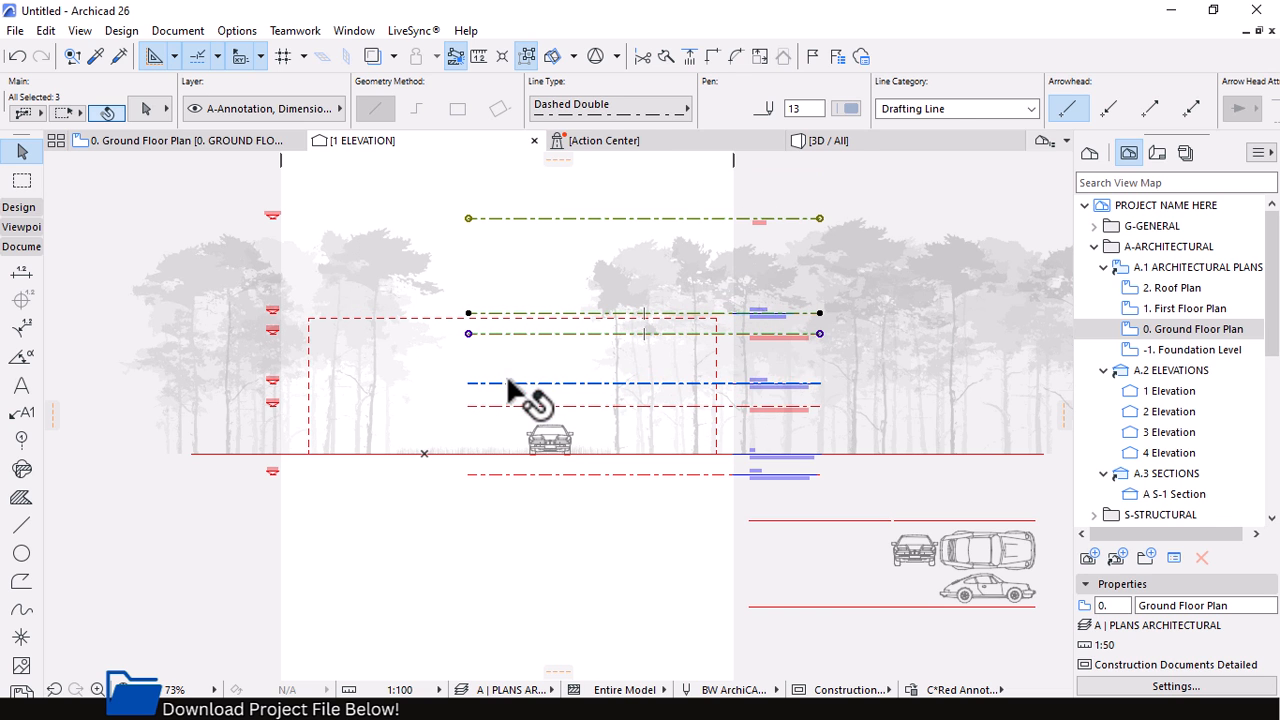
left_click(505, 405, "shift")
left_click(490, 474, "shift")
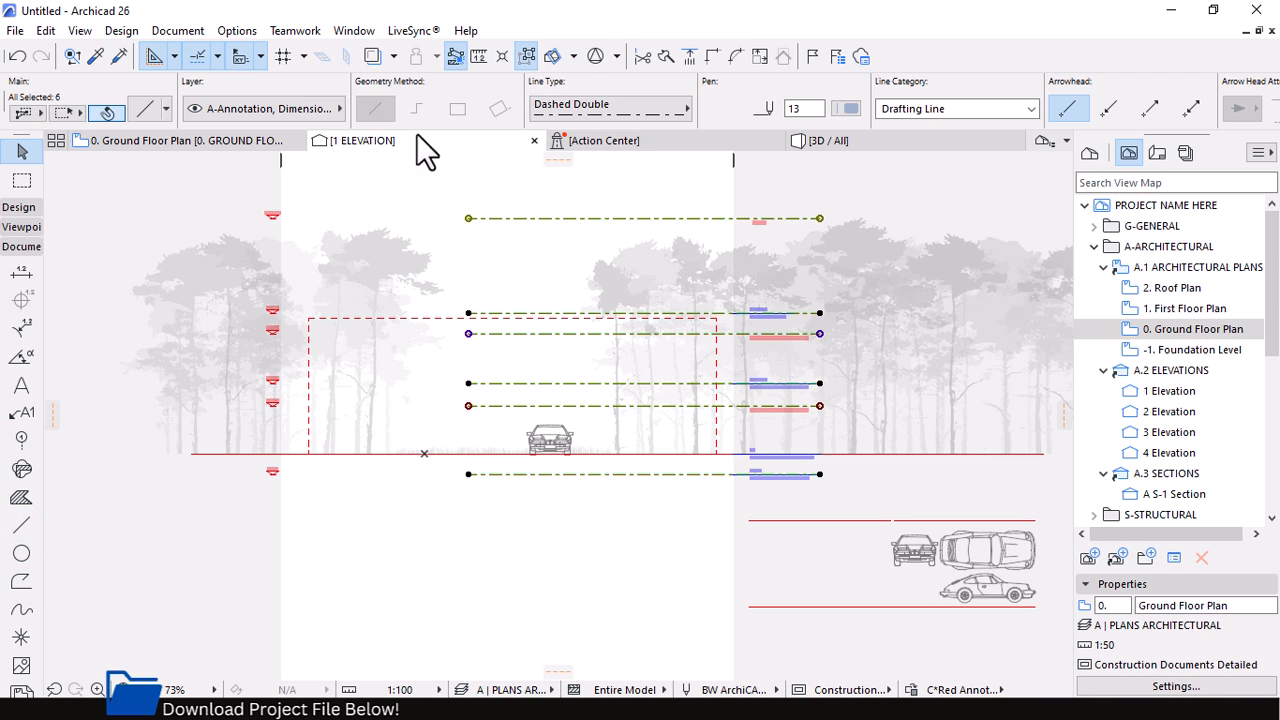
left_click(691, 55)
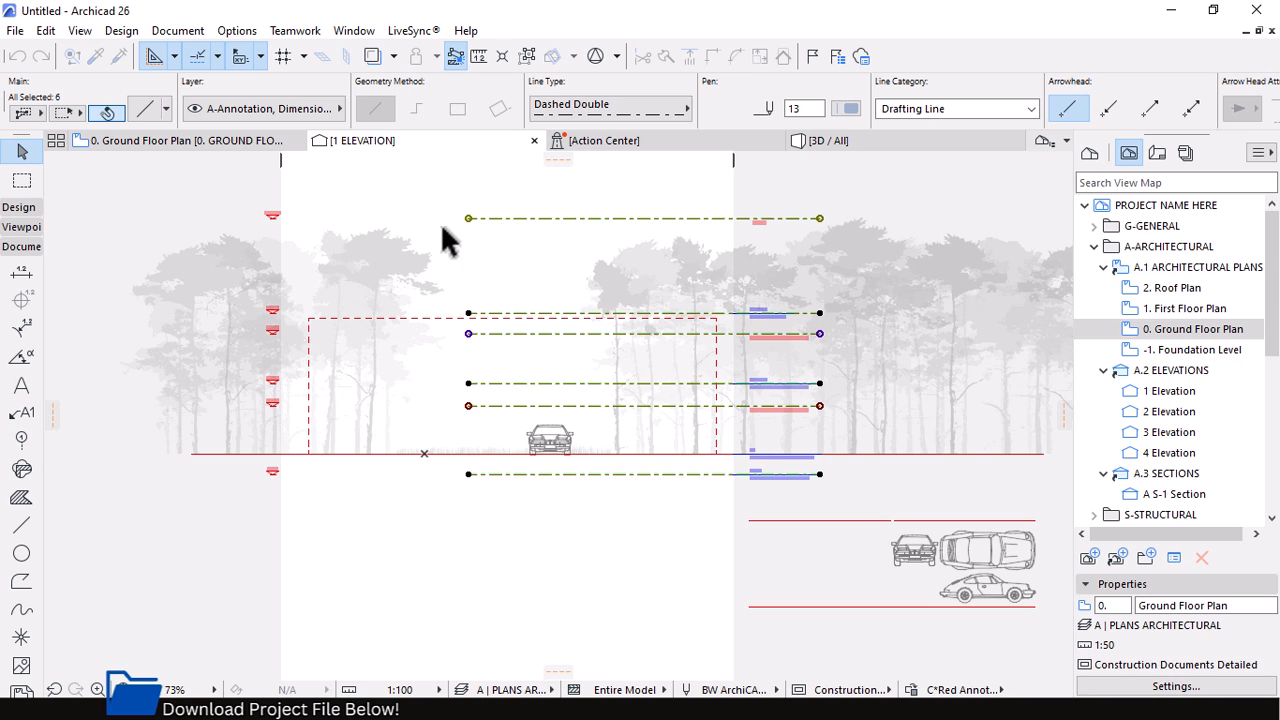
left_click(235, 174)
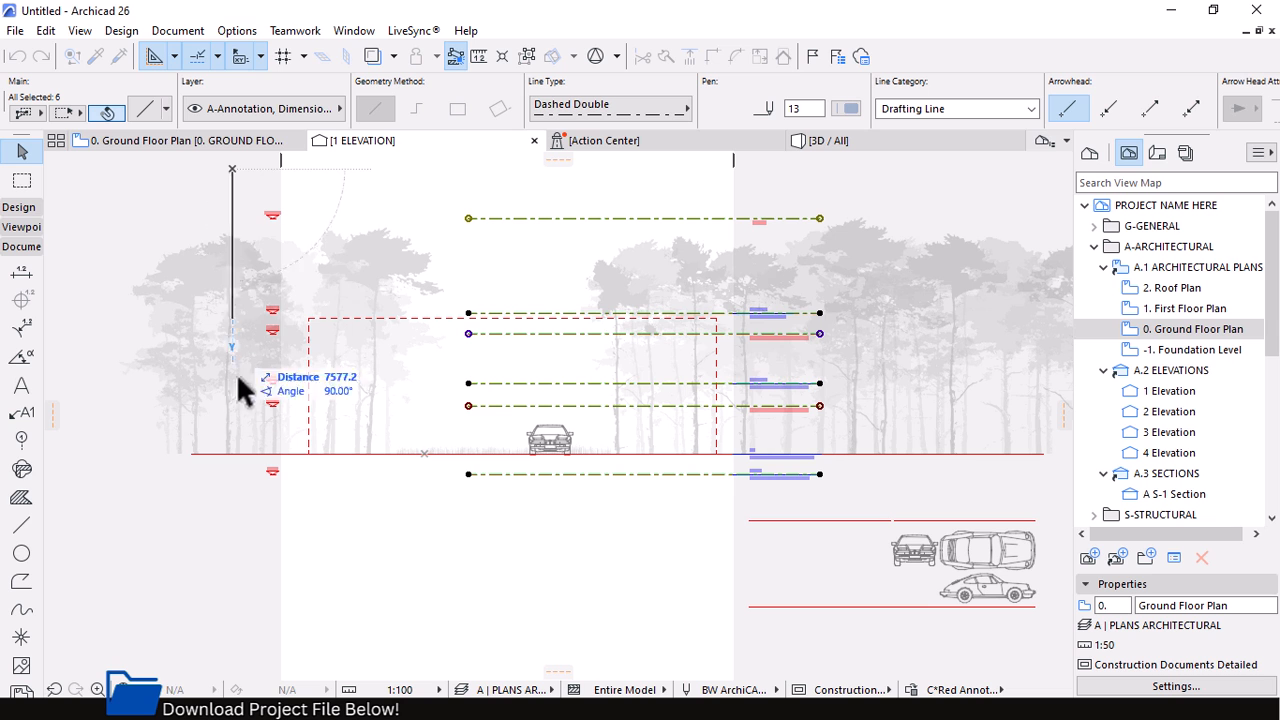
left_click(234, 530)
left_click(421, 545)
scroll(482, 315, "up", 3)
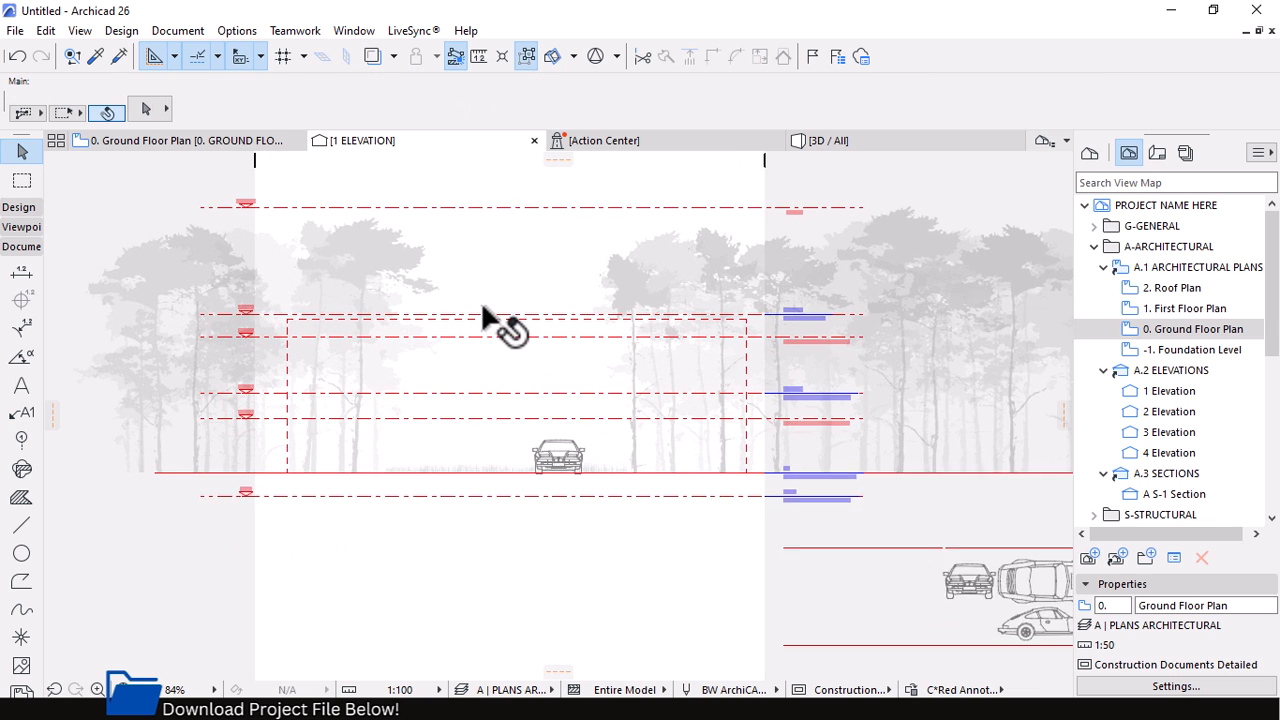
Set the elevation view's graphic override combination to No Overrides
scroll(479, 312, "up", 1)
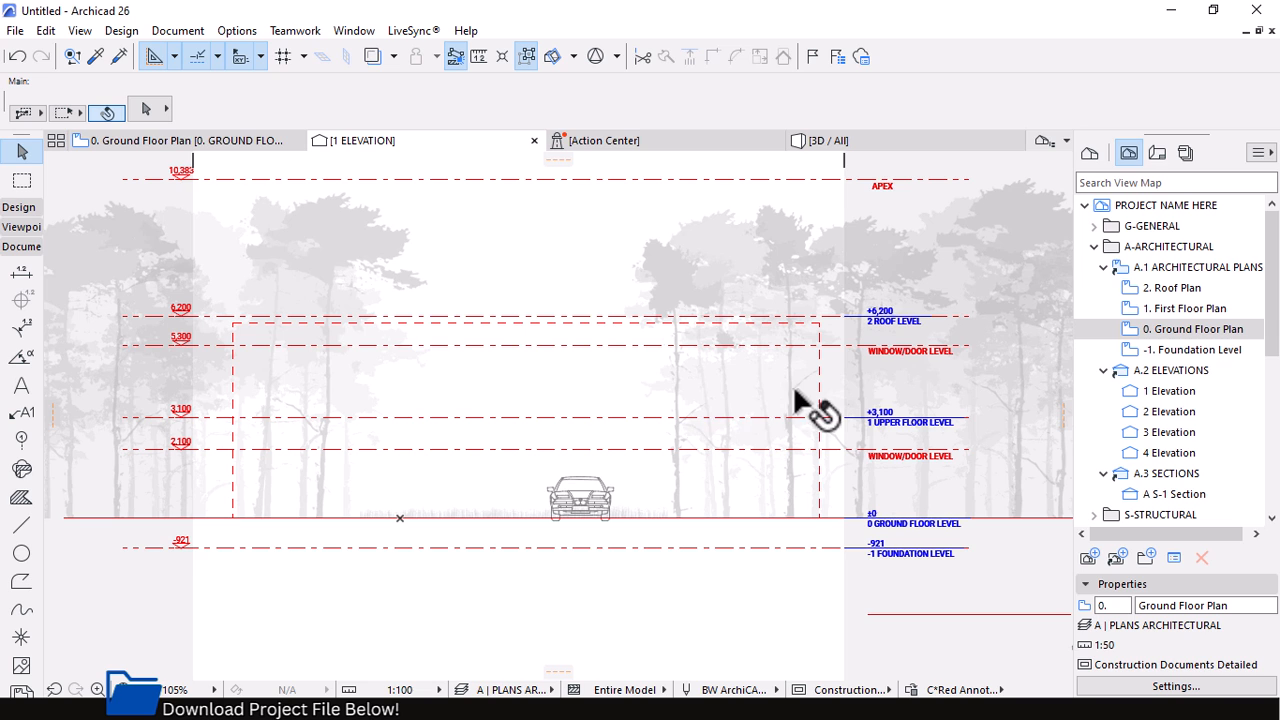
left_click(940, 690)
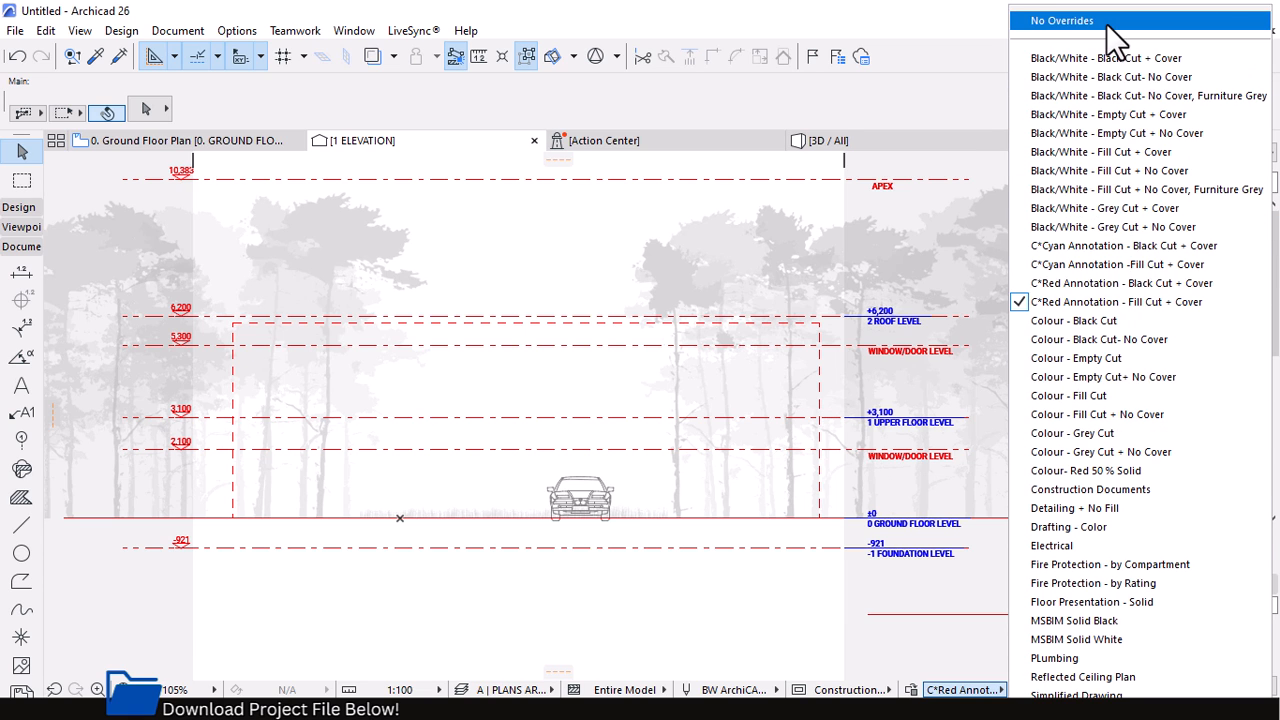
left_click(1062, 21)
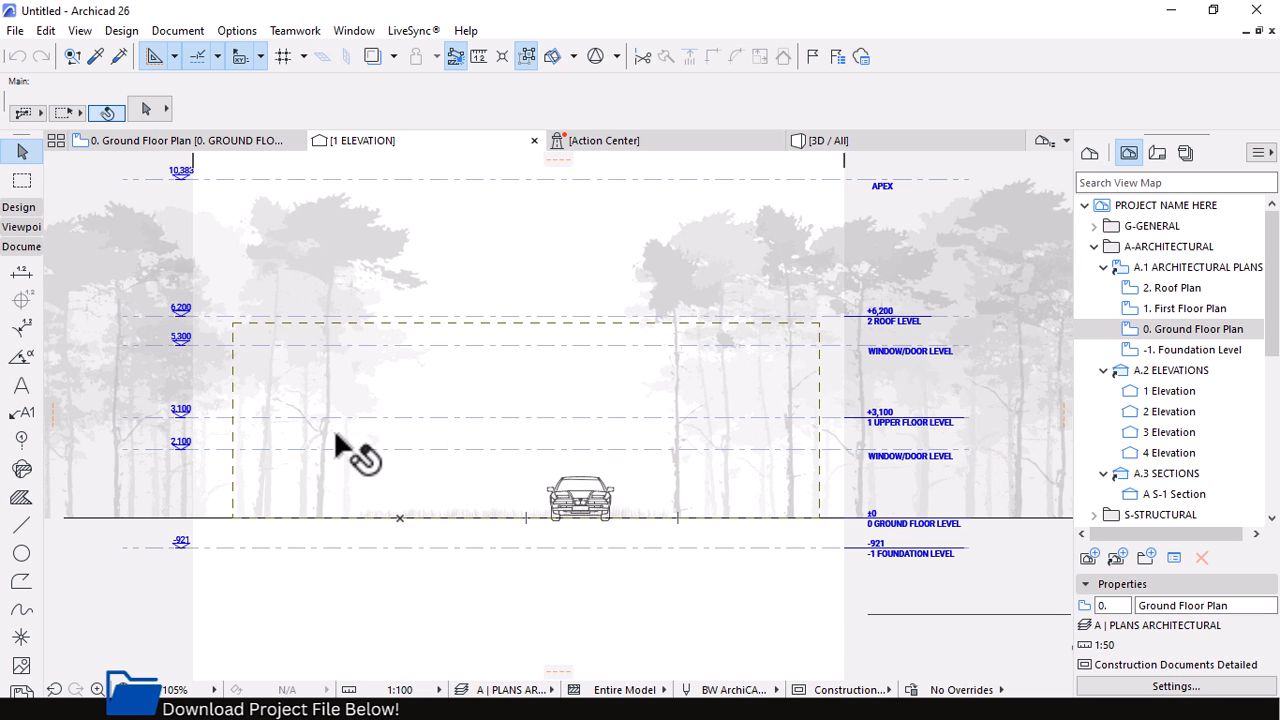
Try to change the outline polyline's pen to pen 1, the 0.30 mm Heavy - Cut Line
left_click(235, 392)
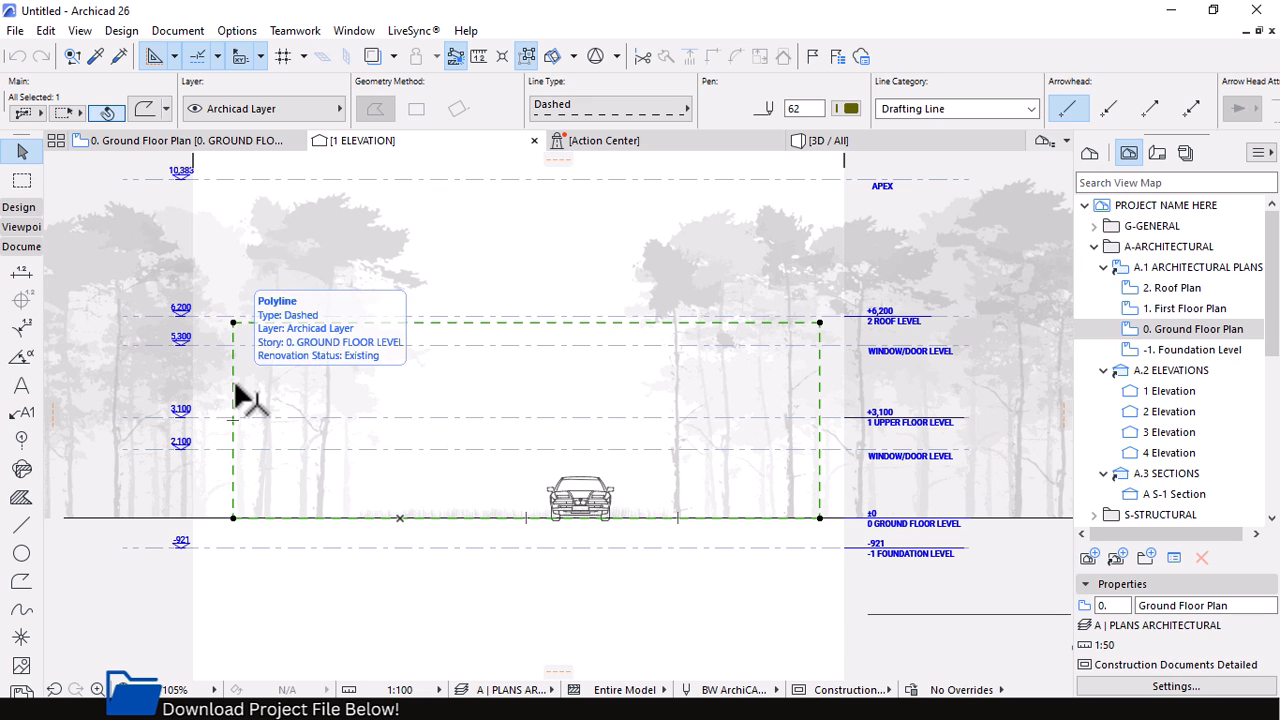
left_click(847, 108)
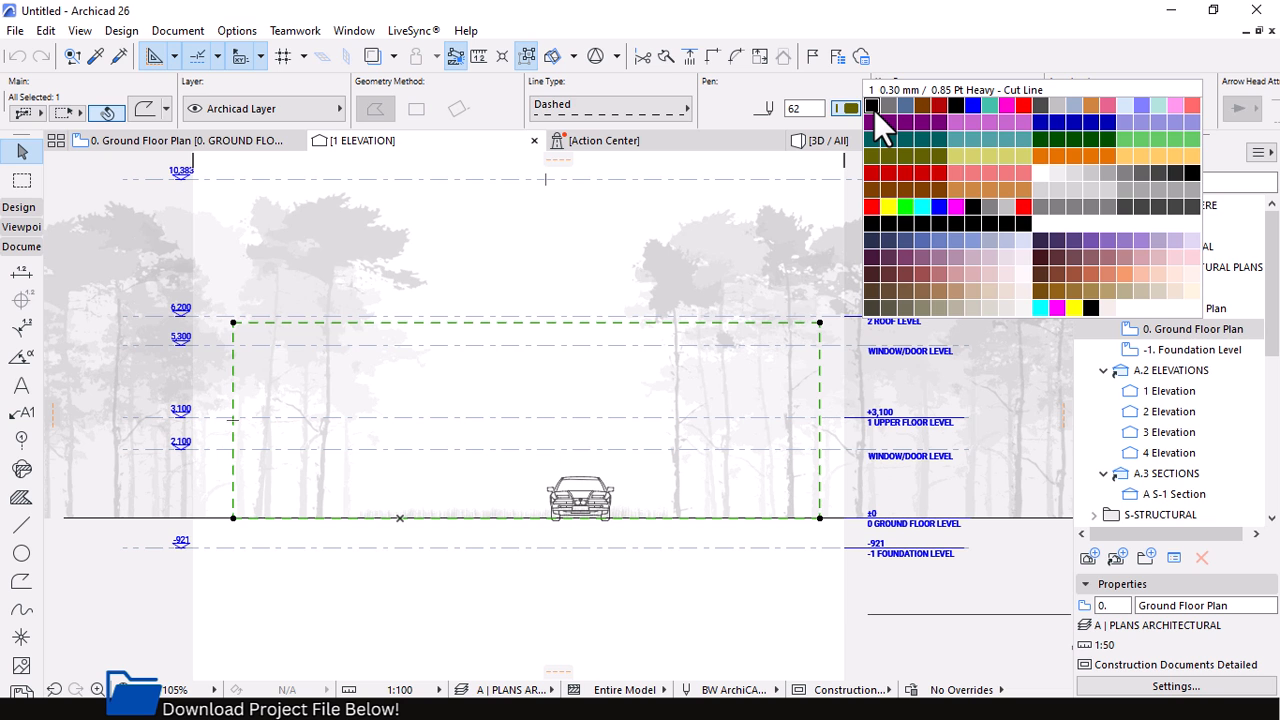
left_click(874, 110)
scroll(248, 324, "up", 3)
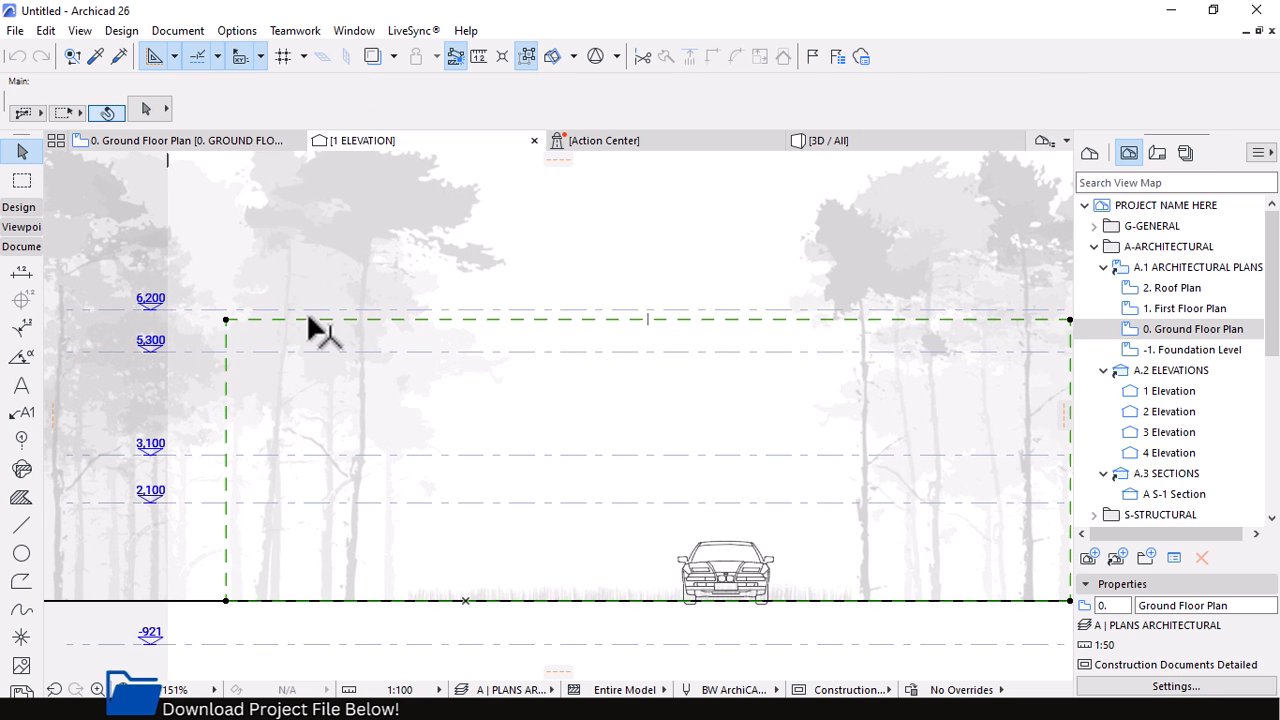
Set the outline polyline's line type to continuous and deselect it
left_click(680, 108)
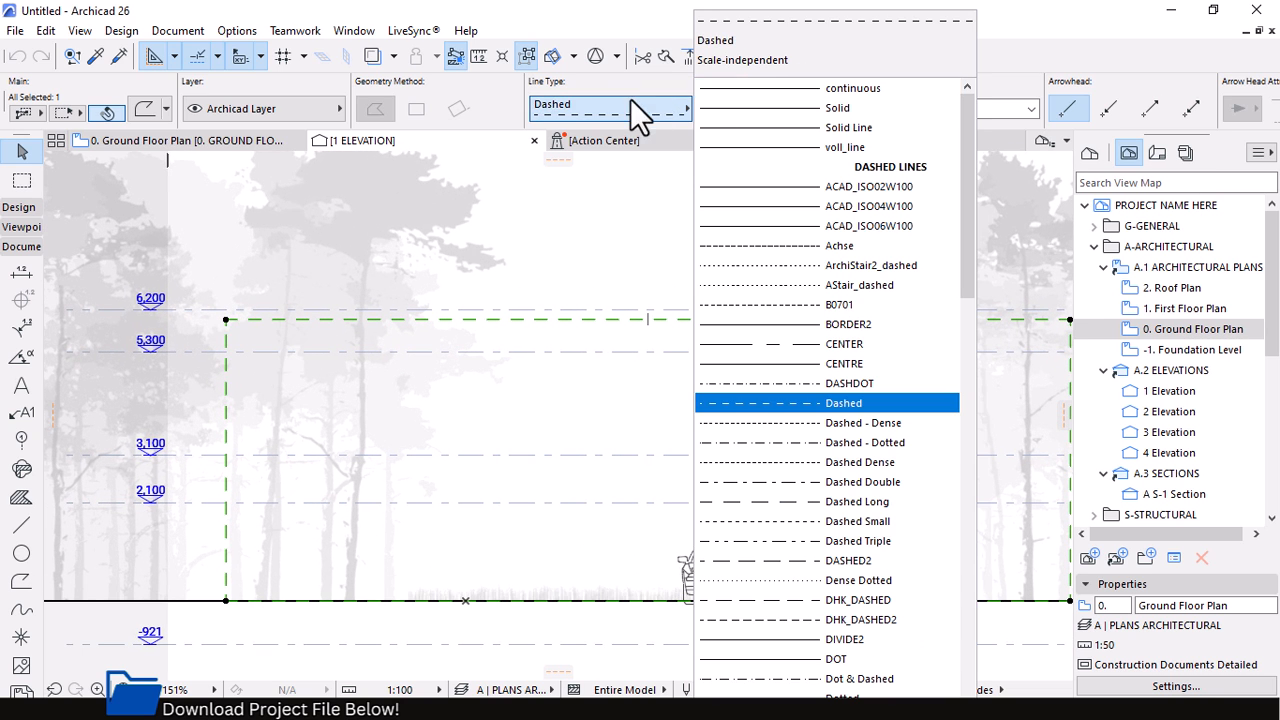
left_click(820, 92)
left_click(823, 94)
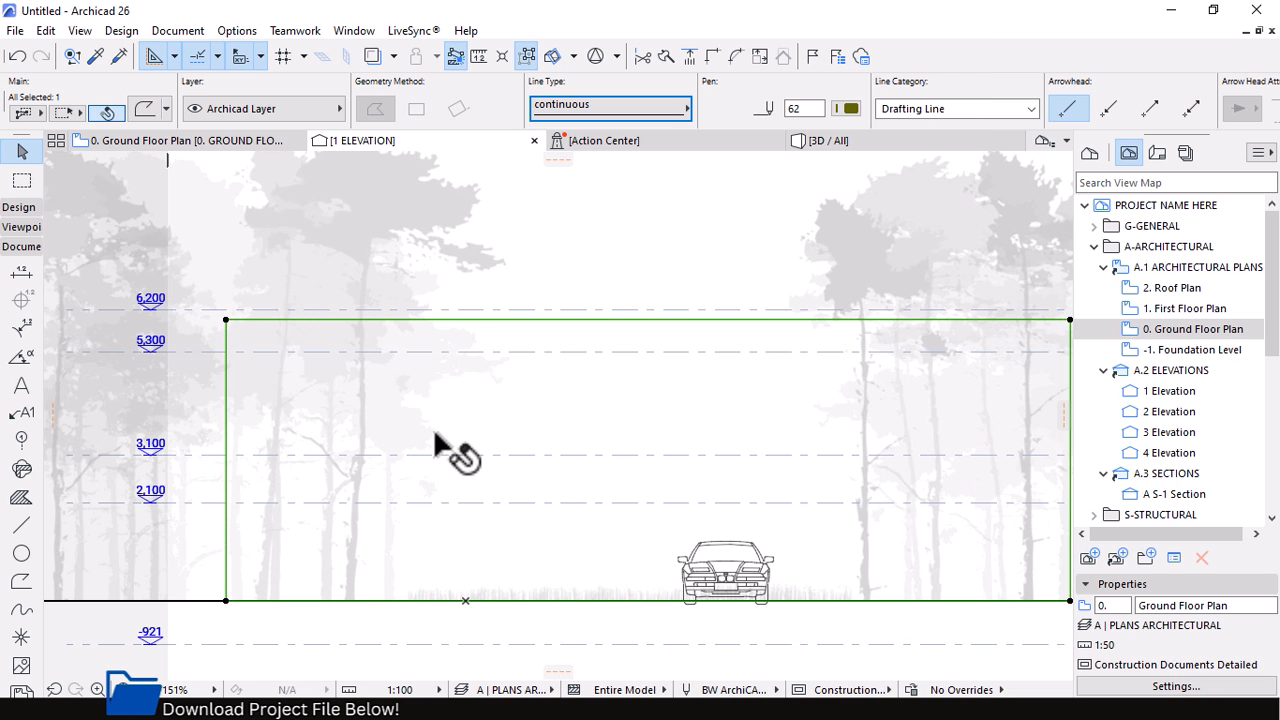
key("Escape")
Move the outline's lower-left corner 2000 to the right along the ground line to slant the left side
scroll(390, 295, "down", 3)
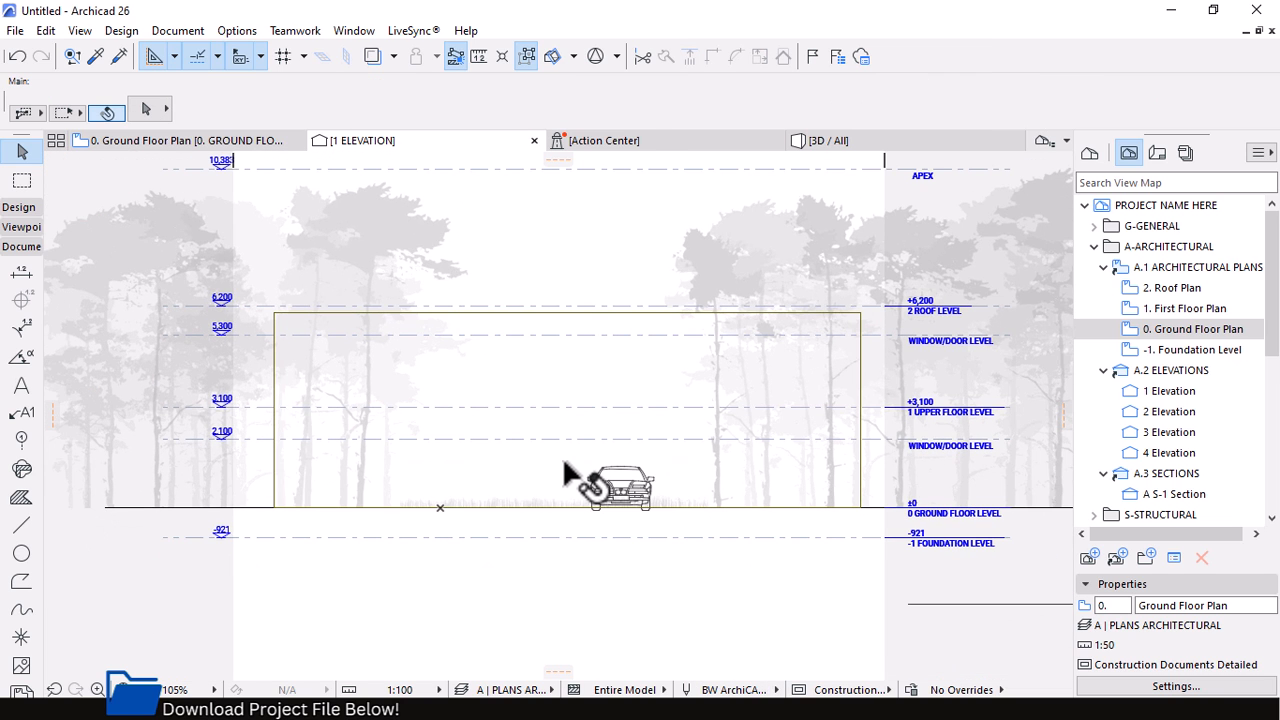
scroll(571, 482, "down", 1)
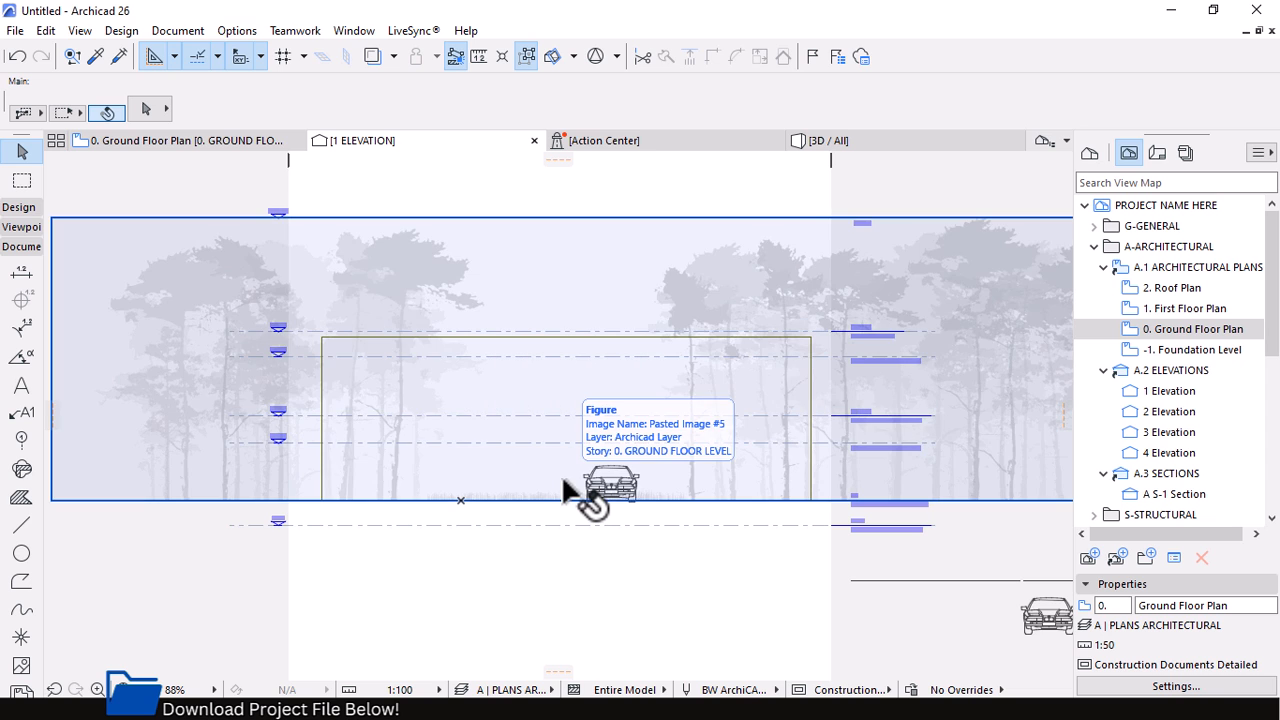
scroll(571, 490, "up", 1)
left_click(273, 316)
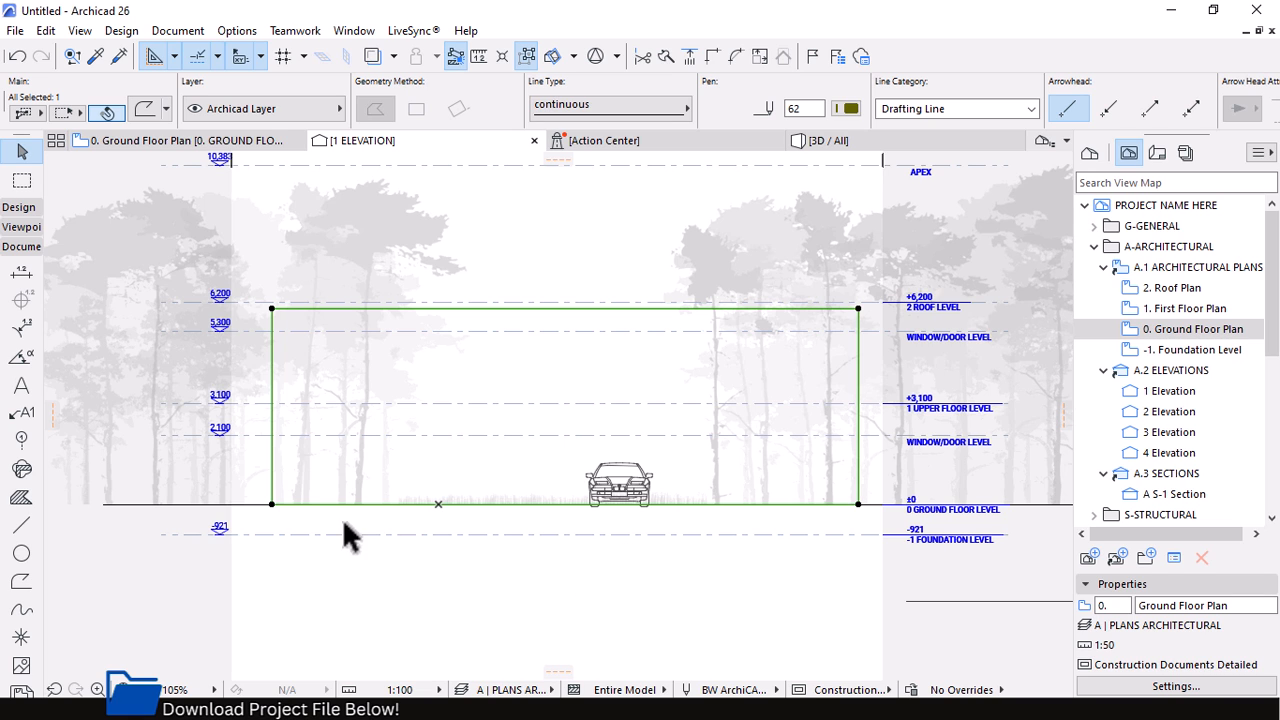
left_click(272, 505)
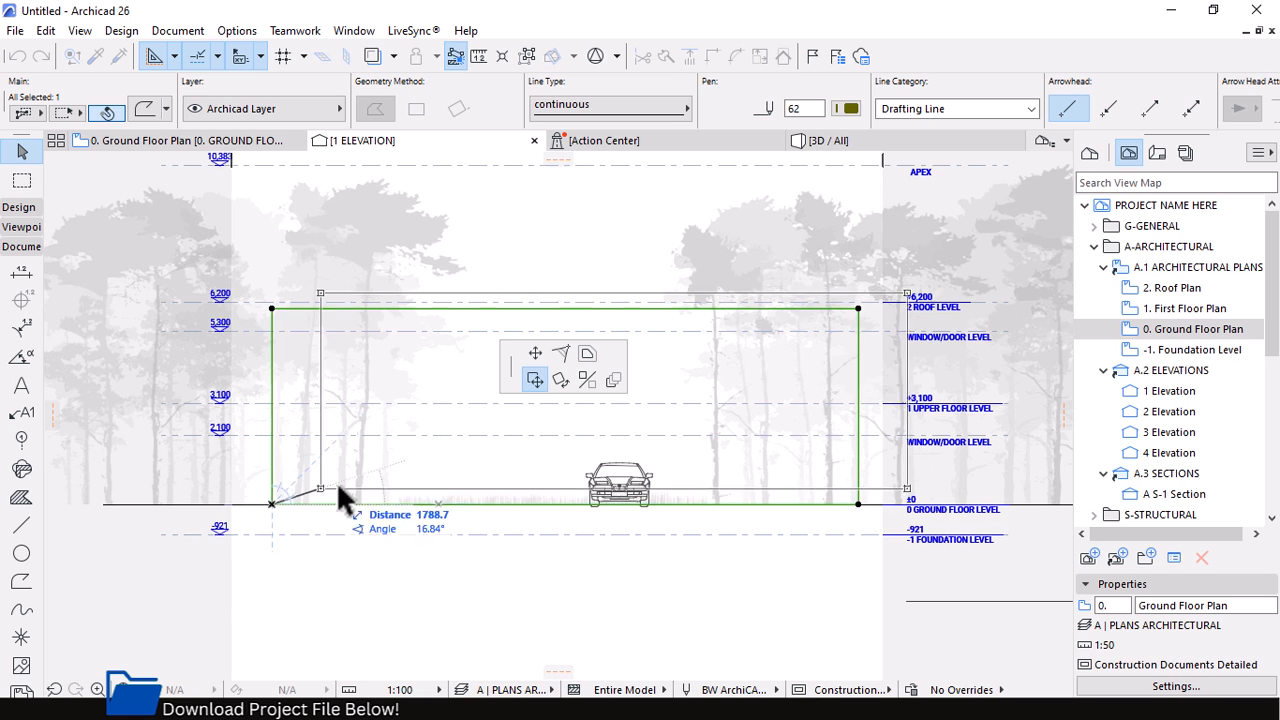
left_click(536, 356)
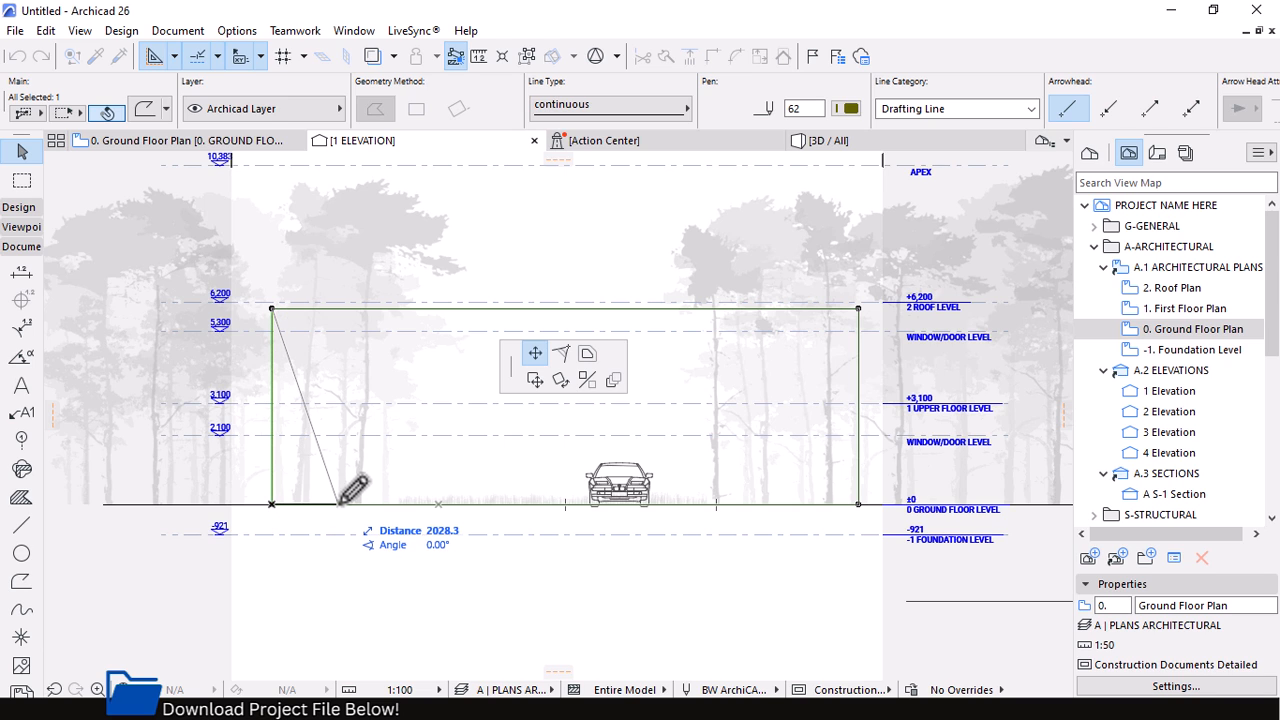
type("20")
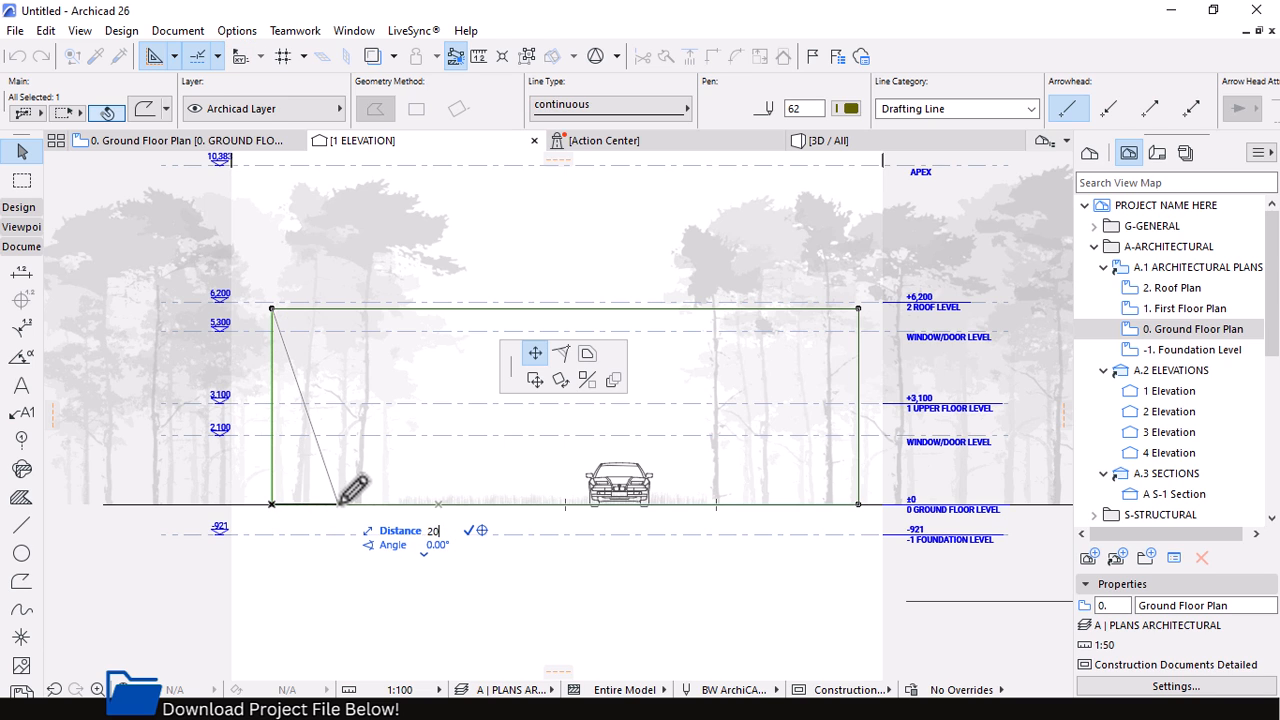
type("00")
key("Return")
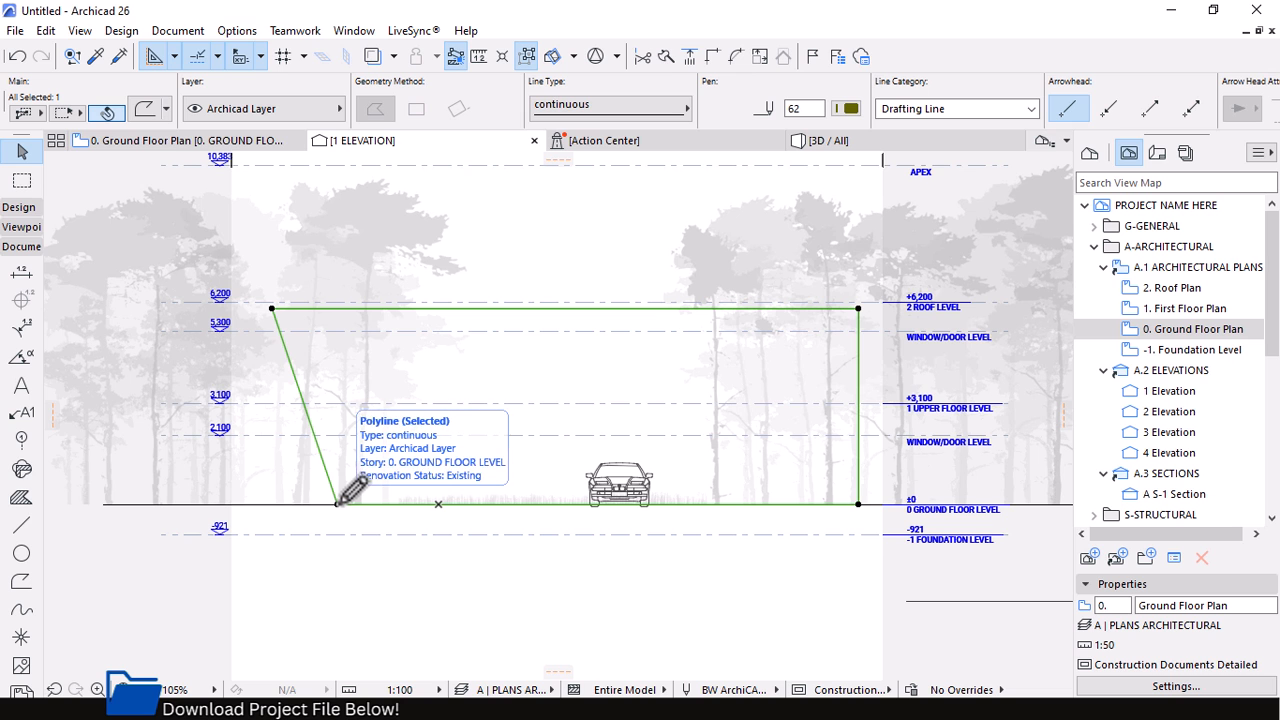
Move the outline's upper-right corner 2000 to the left along its top edge to slant the right side
scroll(290, 480, "down", 2)
scroll(600, 435, "up", 2)
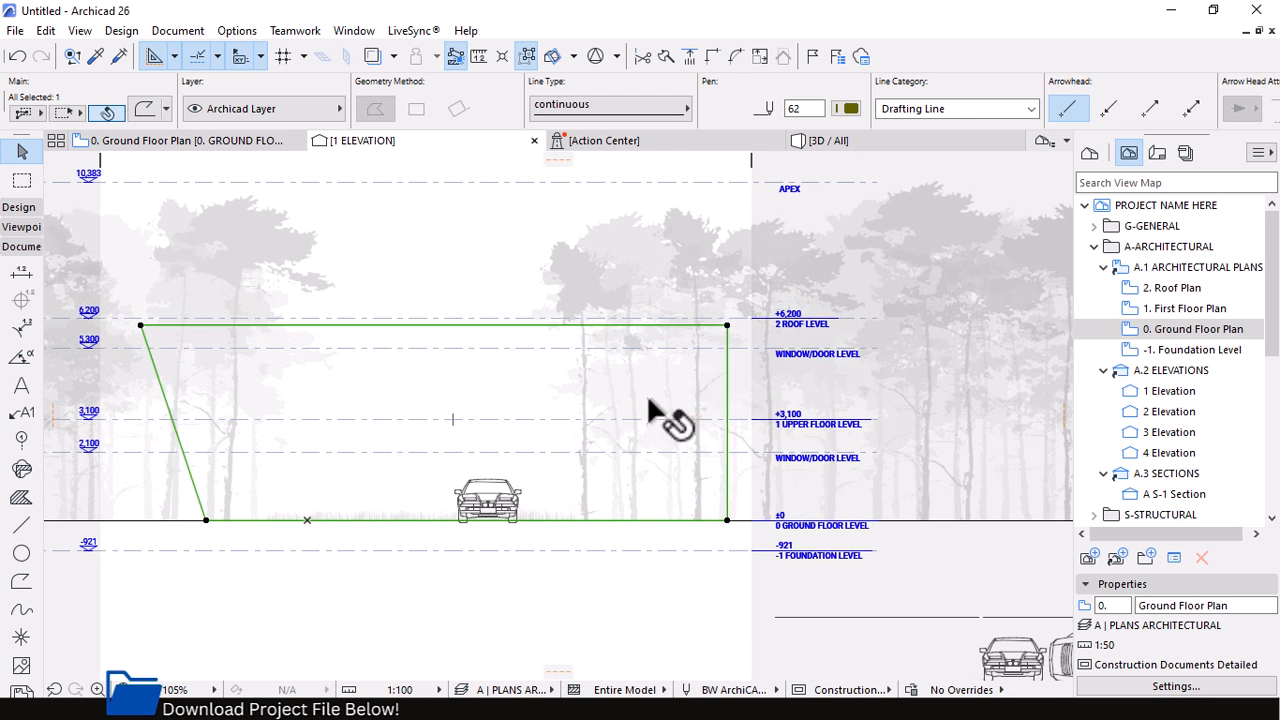
left_click(727, 325)
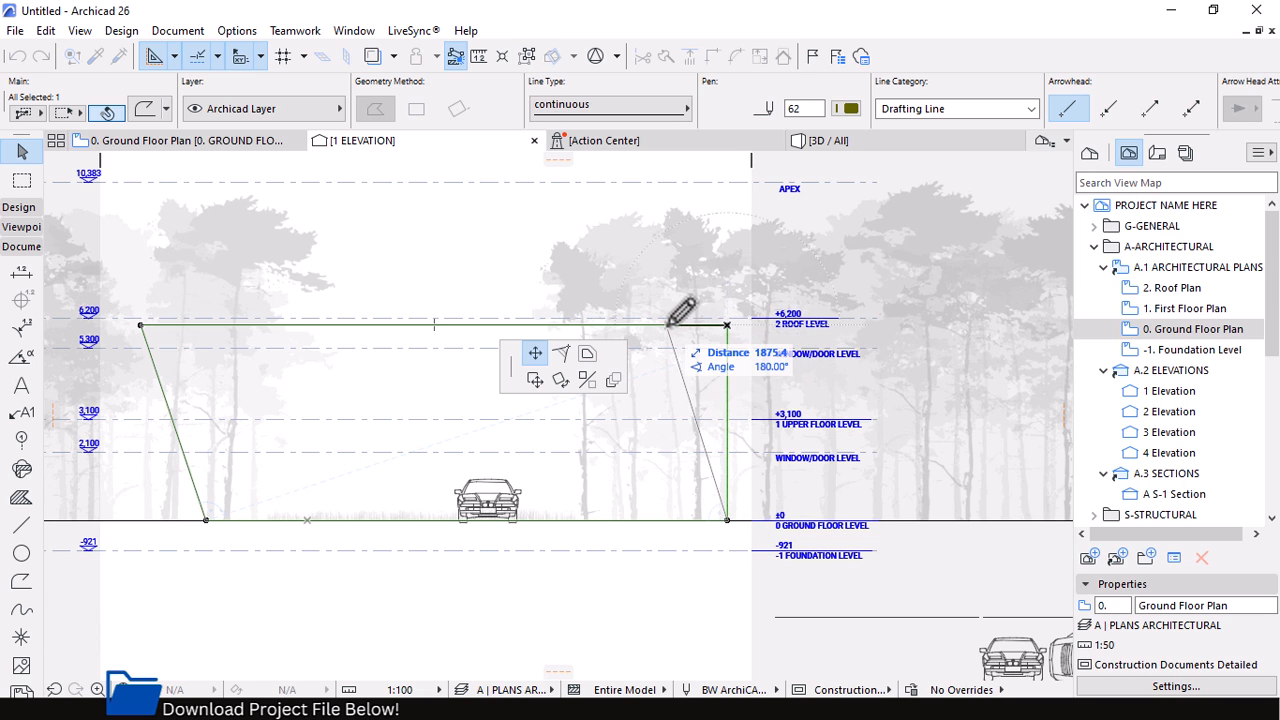
type("20")
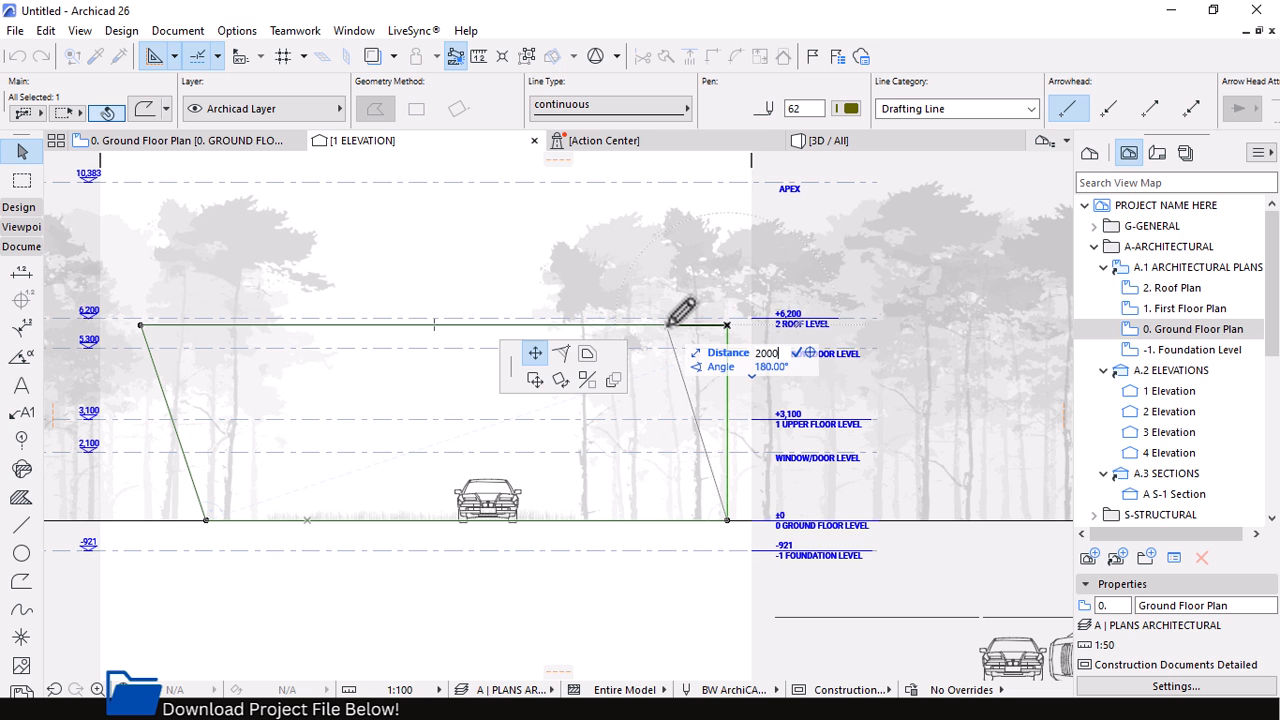
type("00")
key("Return")
scroll(808, 329, "down", 2)
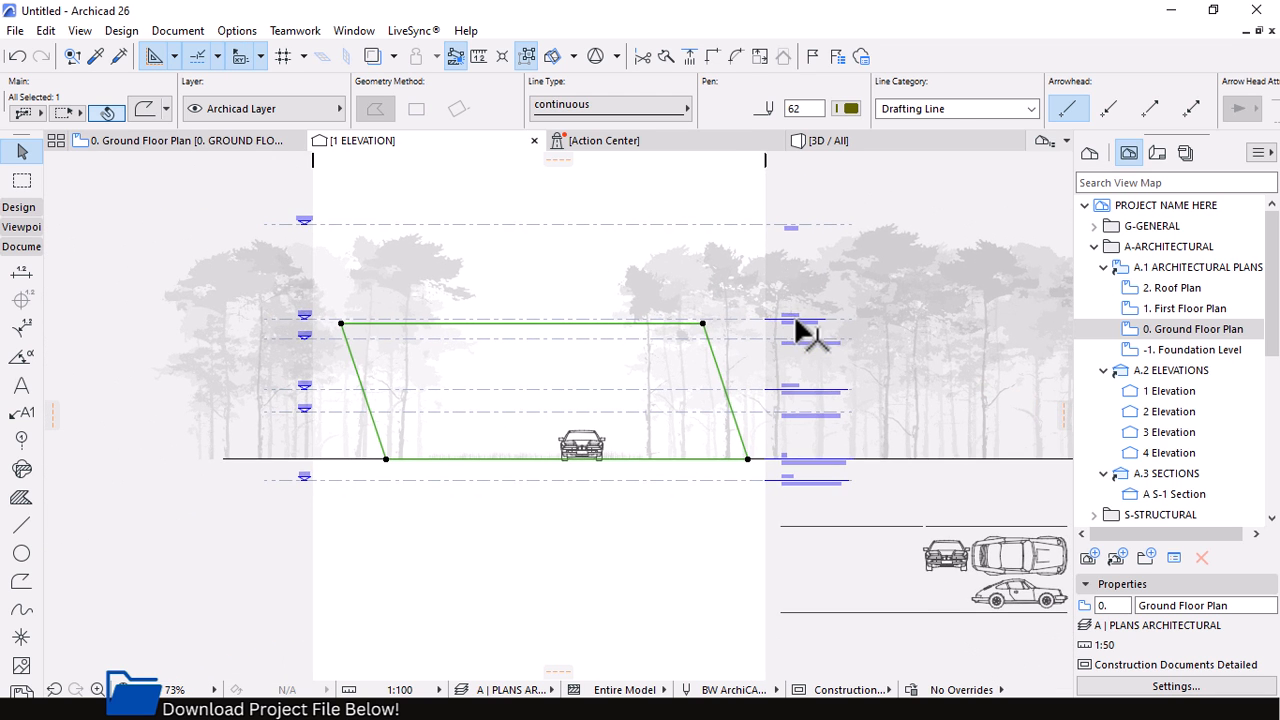
scroll(510, 356, "up", 2)
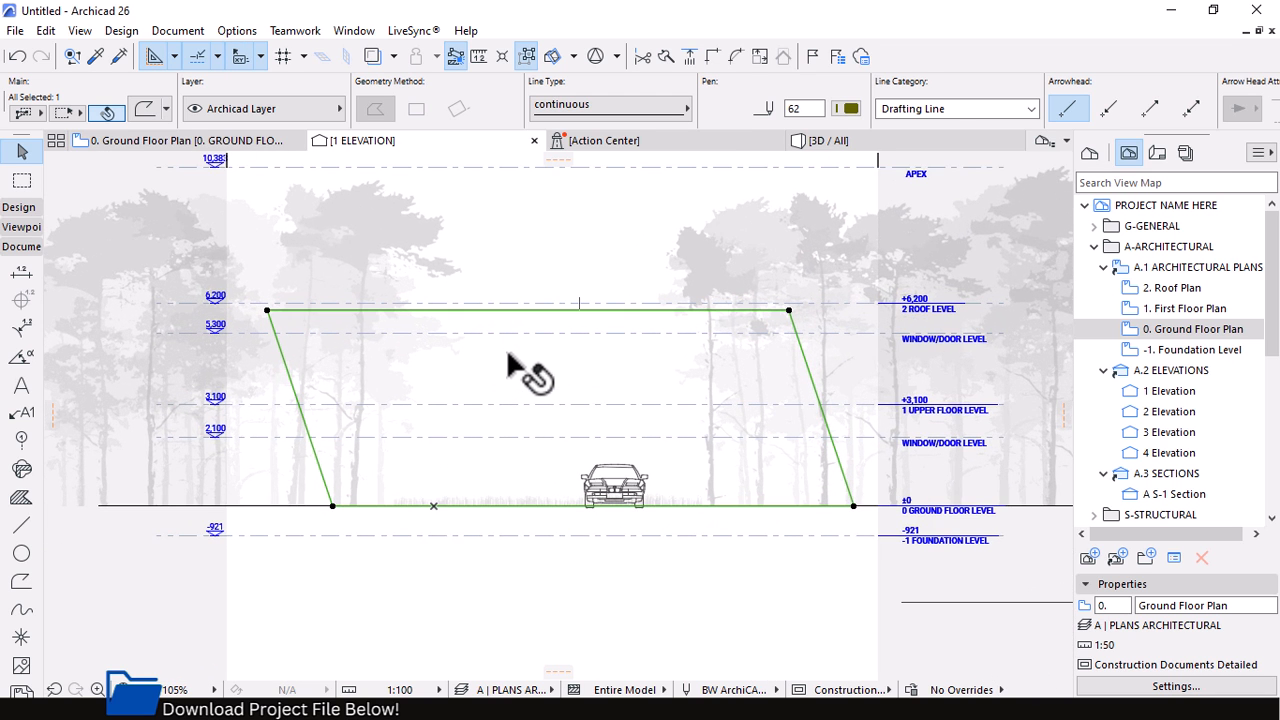
Try to round the outline's upper-left corner with a fillet of radius 1000, applied to that corner only
scroll(548, 388, "up", 1)
scroll(512, 380, "up", 1)
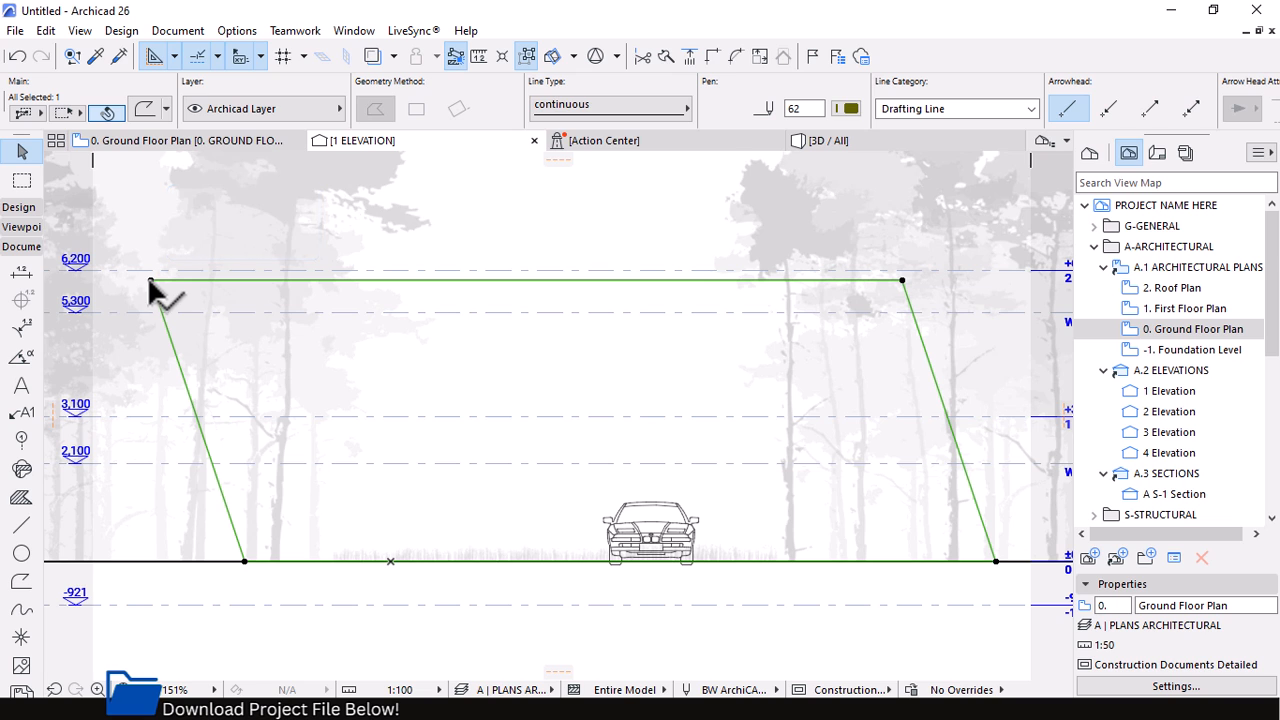
left_click(150, 282)
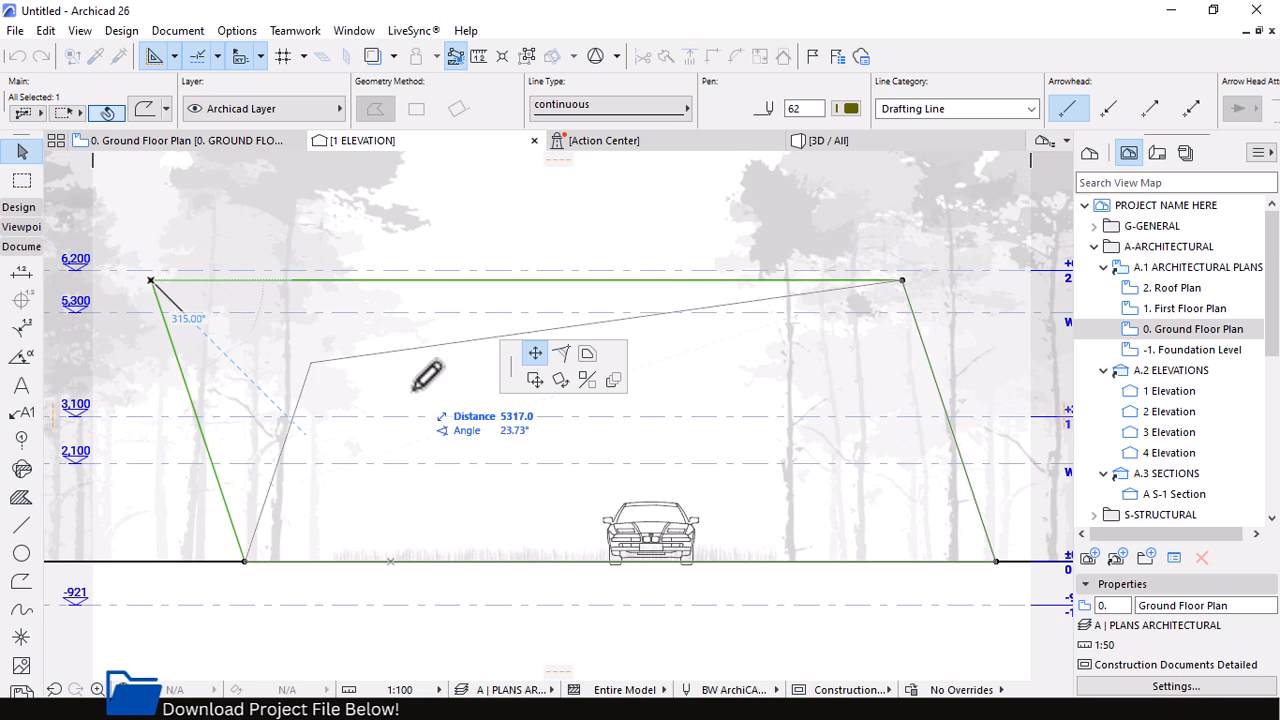
left_click(560, 352)
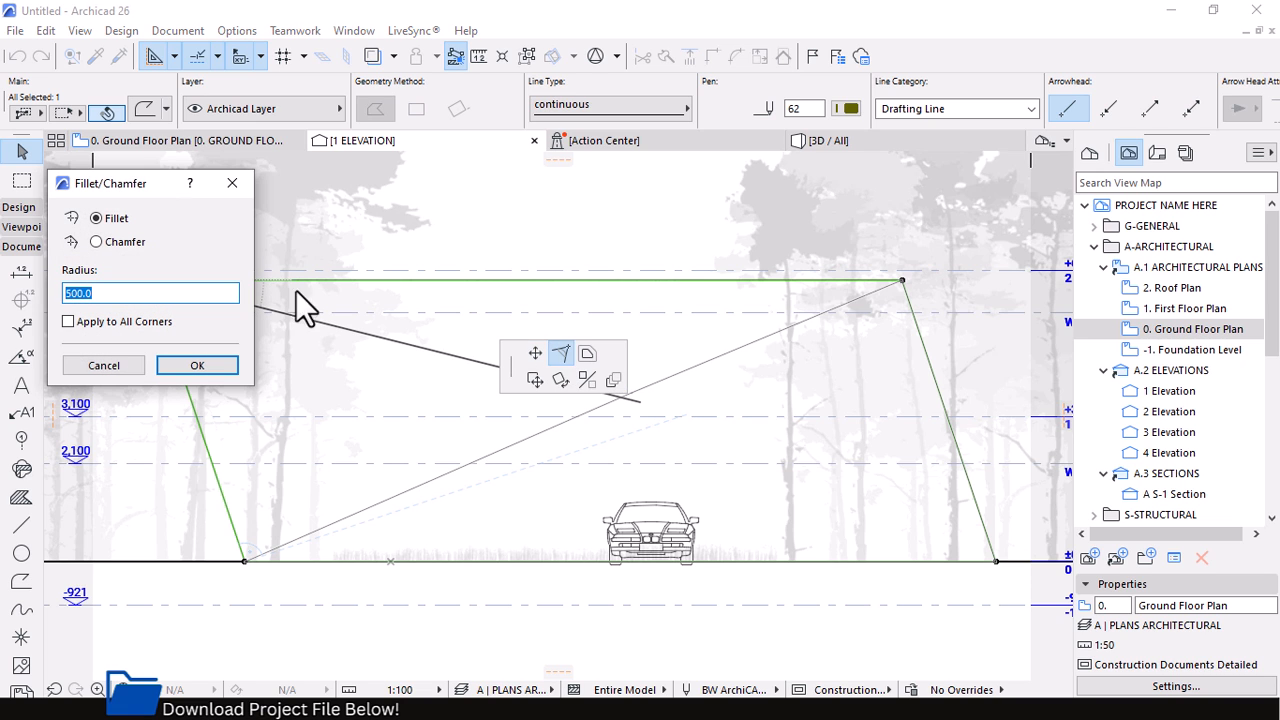
left_click_drag(147, 182, 401, 205)
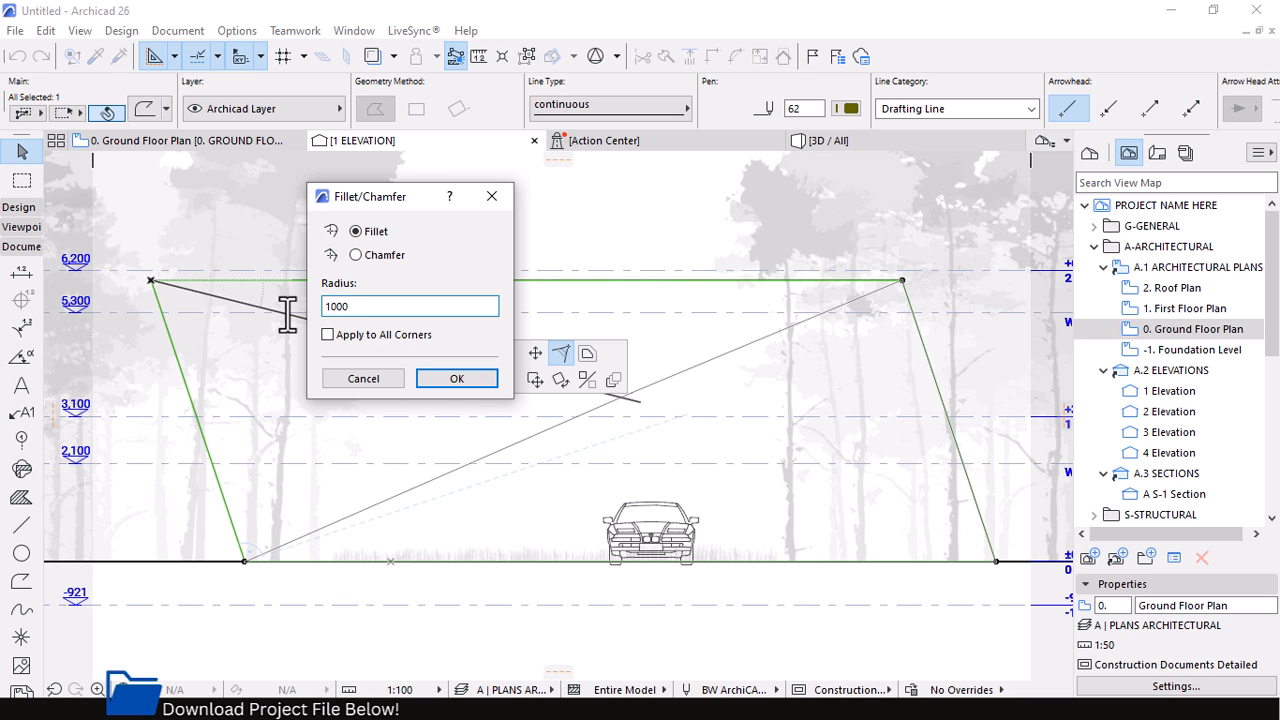
left_click(457, 379)
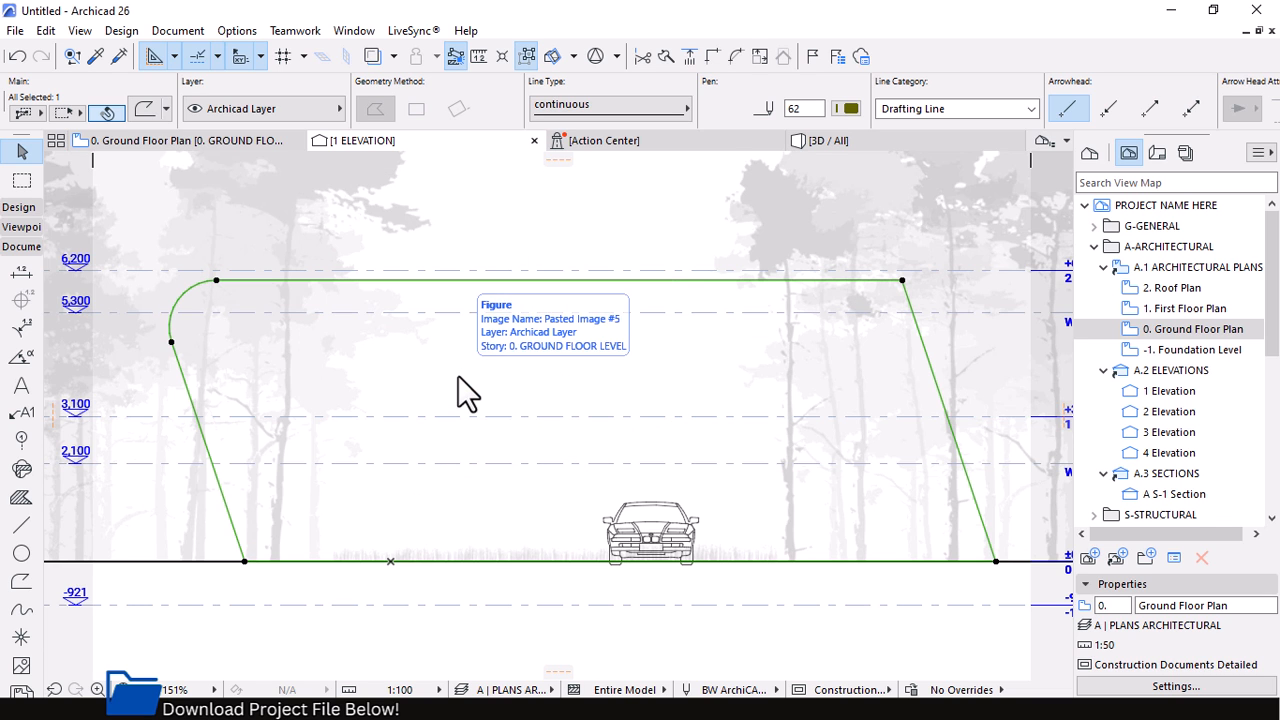
scroll(385, 400, "down", 1)
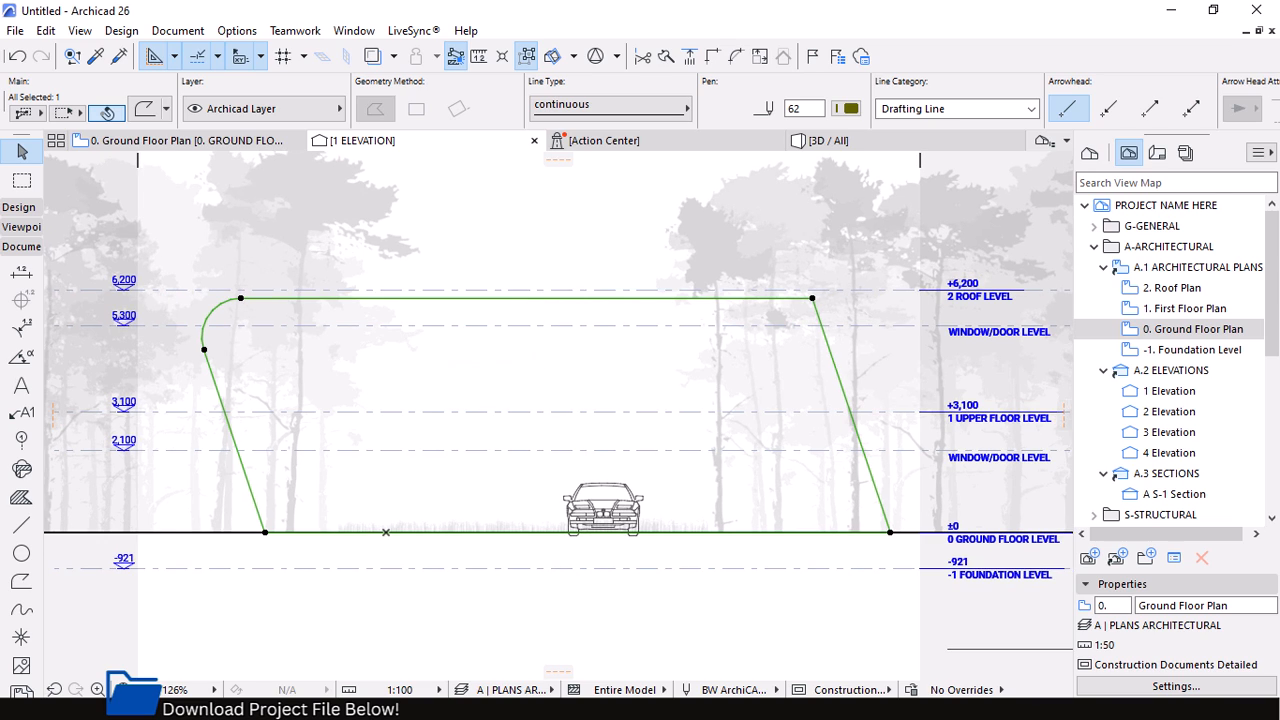
Switch to the Behance reference in the browser, examine the rounded corners of the pavilion's facade, and return to Archicad
key("super")
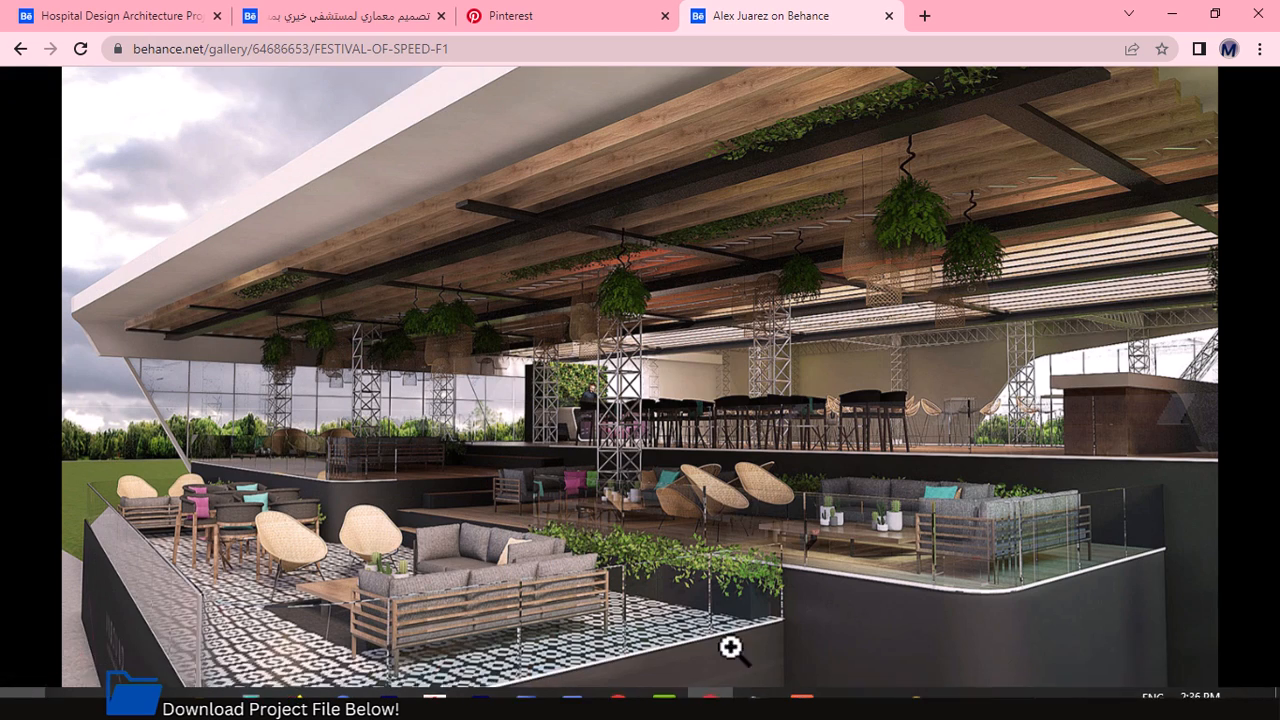
left_click(641, 304)
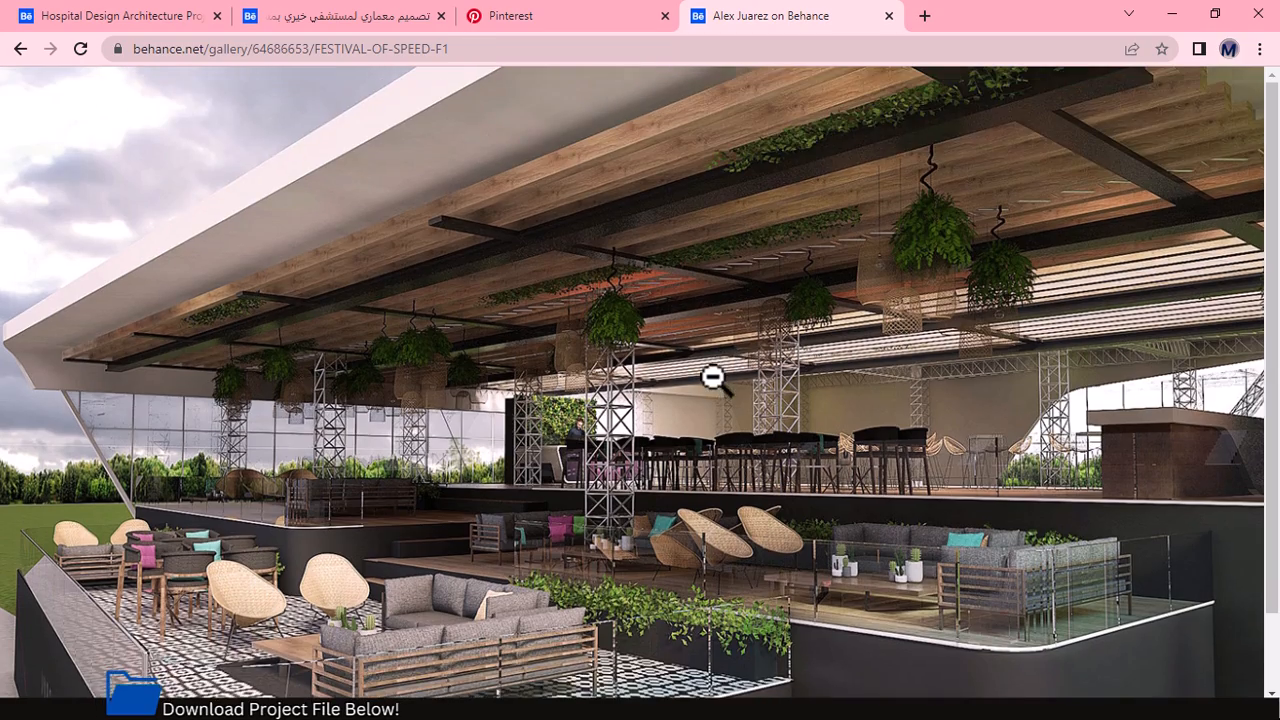
scroll(711, 382, "down", 1)
left_click(709, 380)
scroll(650, 342, "up", 11)
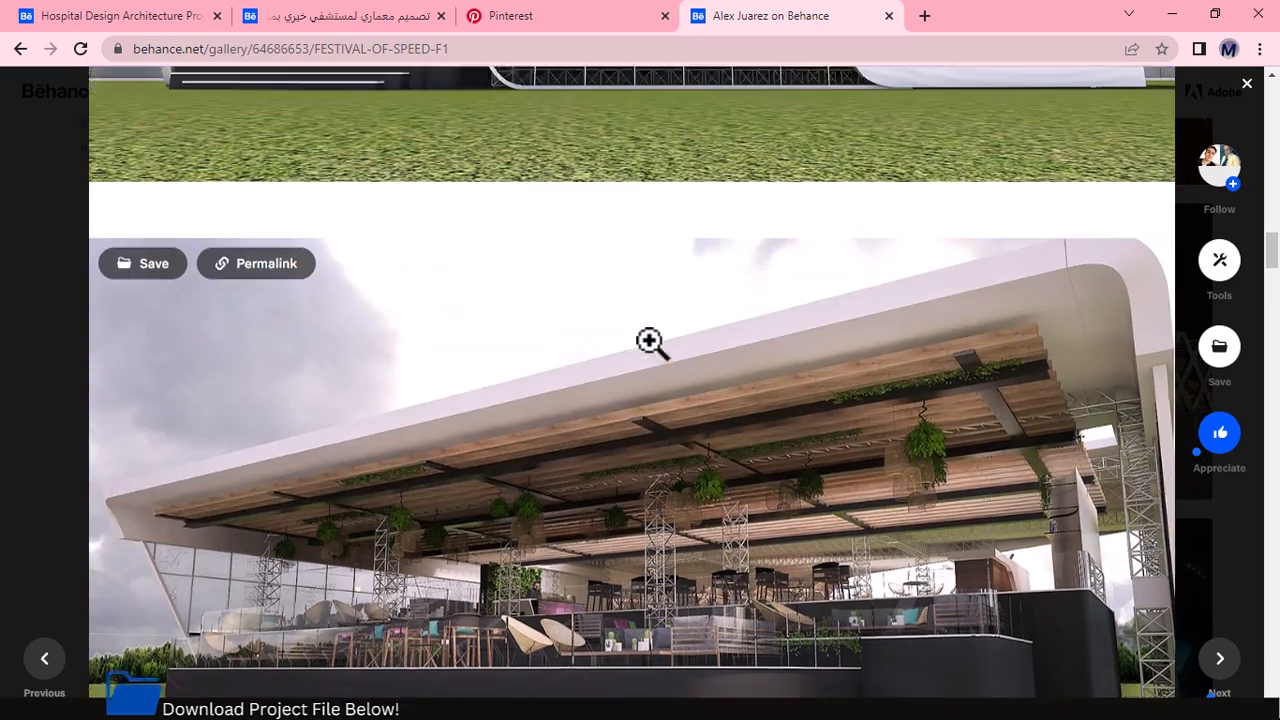
scroll(650, 342, "down", 2)
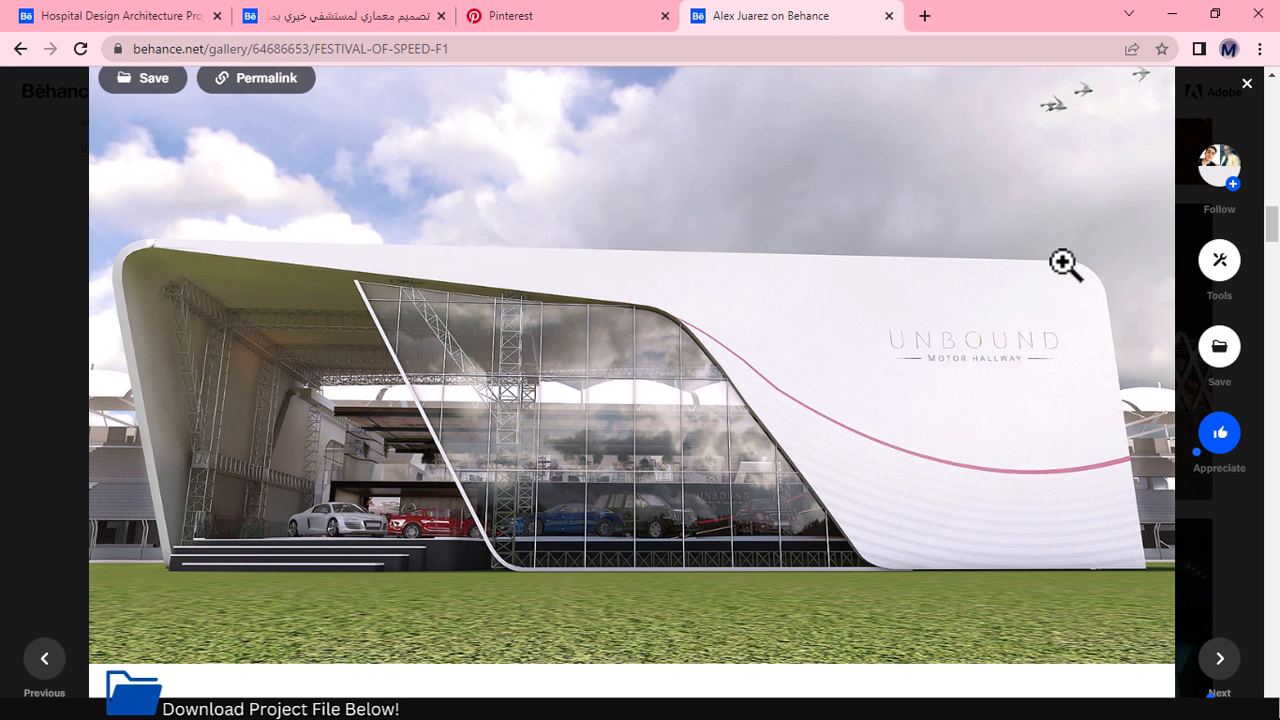
key("super")
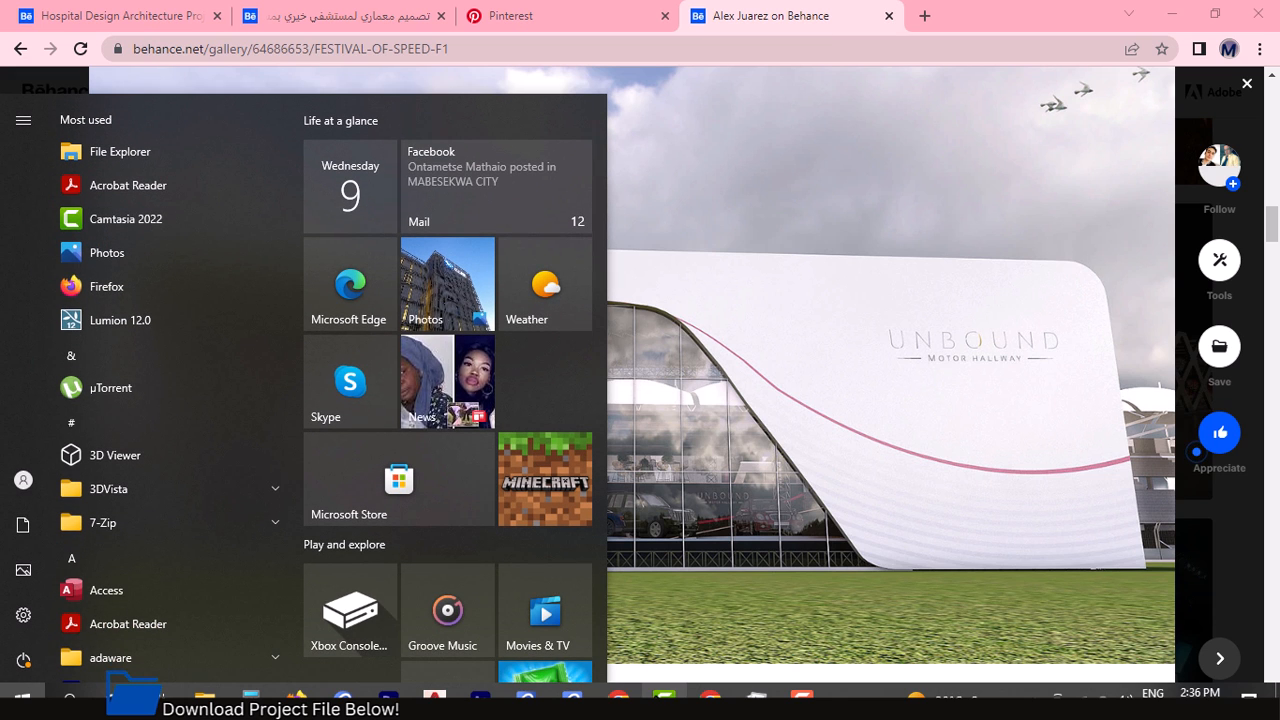
mouse_move(572, 697)
left_click(660, 648)
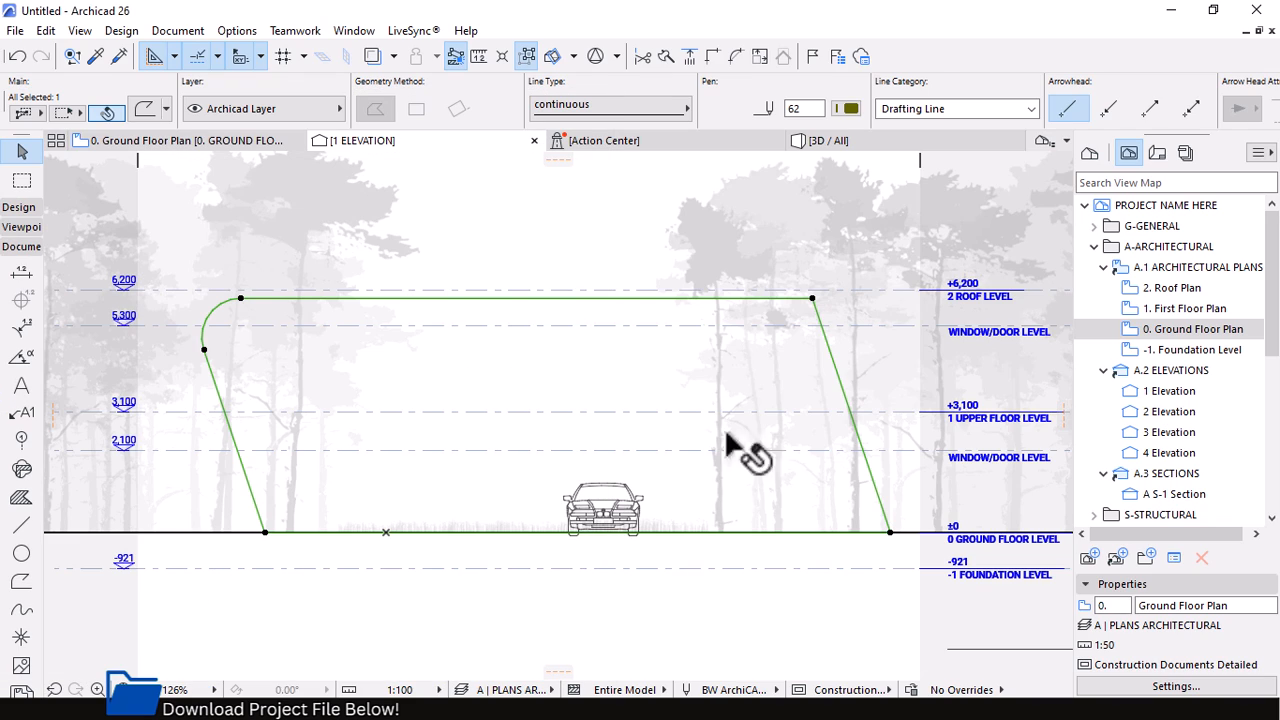
Undo the last fillet and round the outline's upper-left corner with a fillet of radius 700 instead
key("ctrl+z")
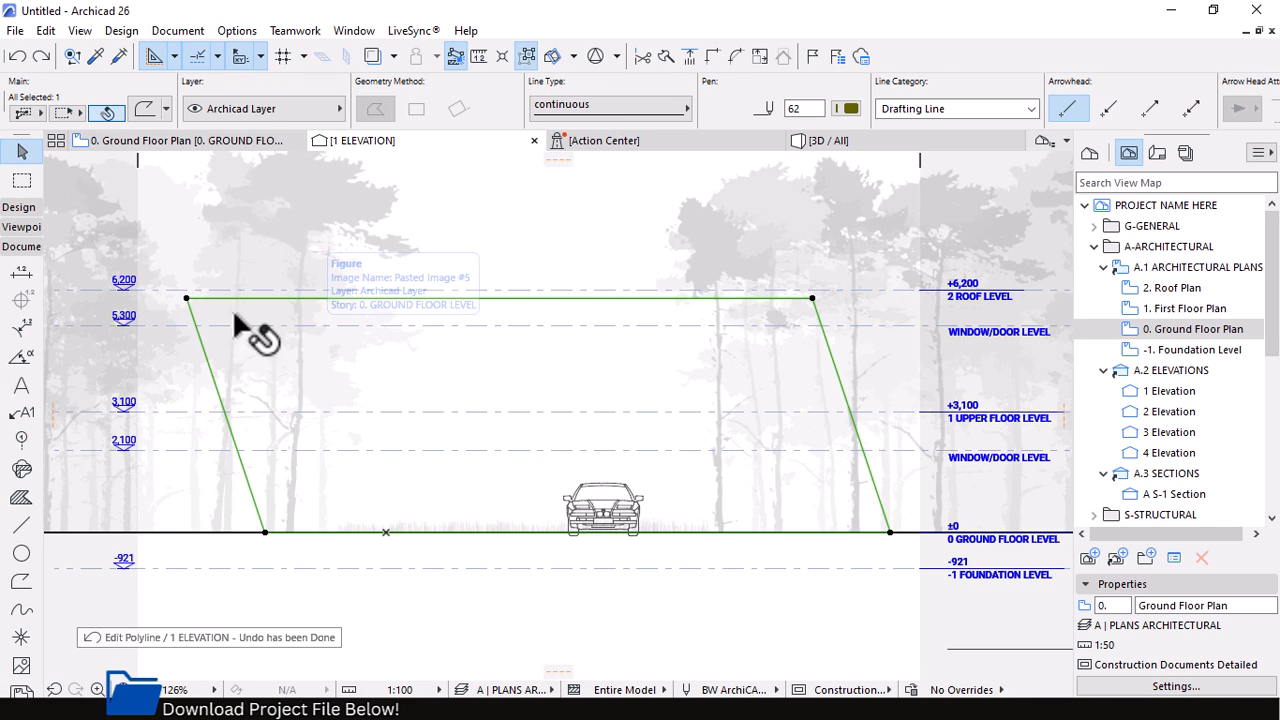
left_click(186, 298)
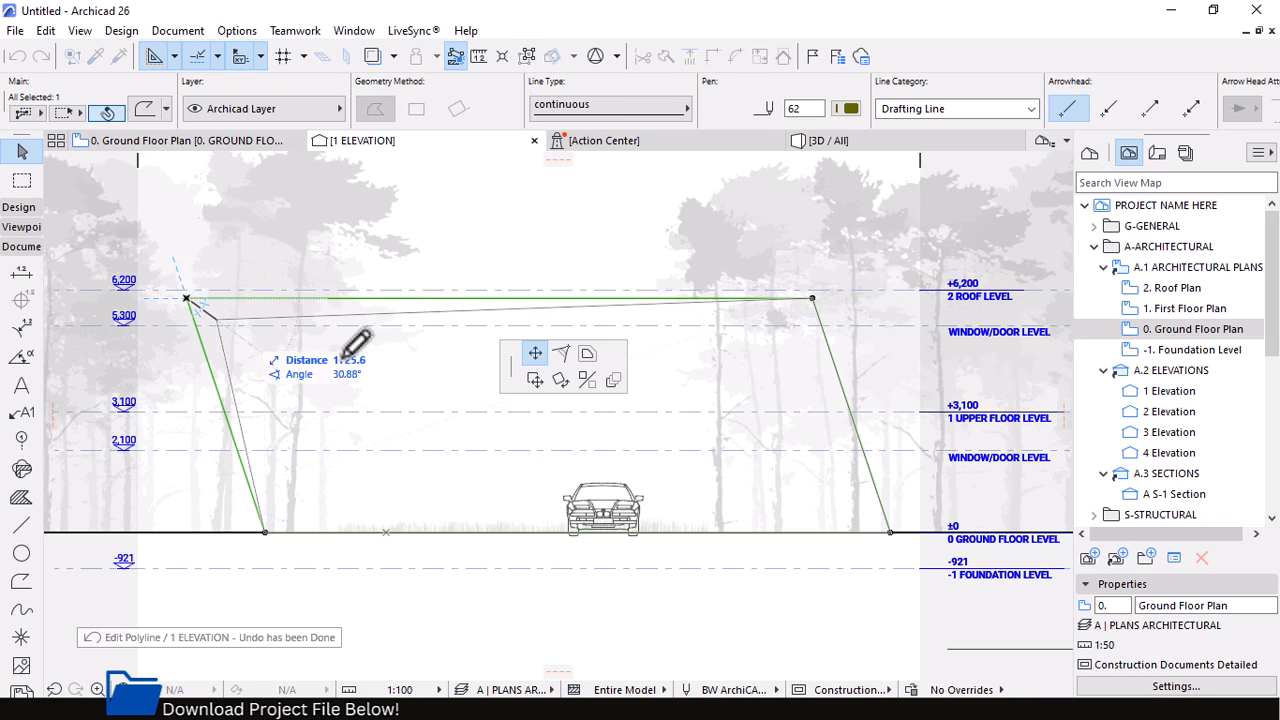
left_click(563, 354)
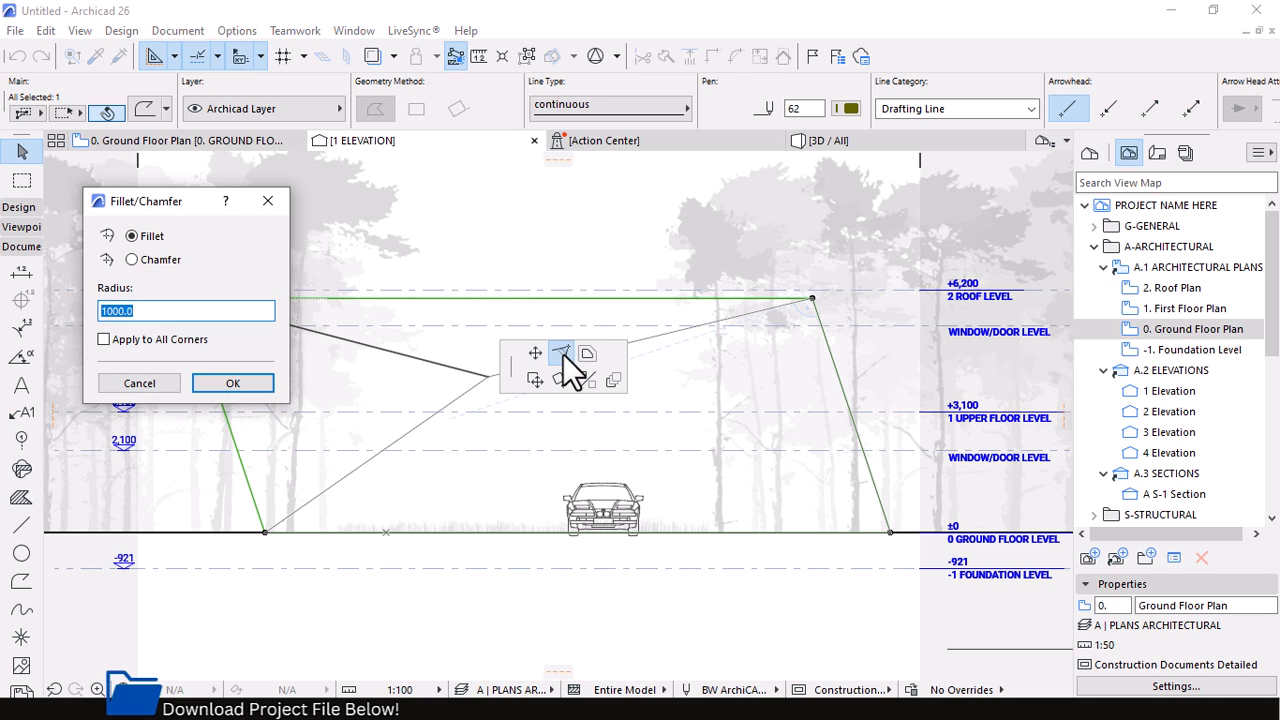
key("Return")
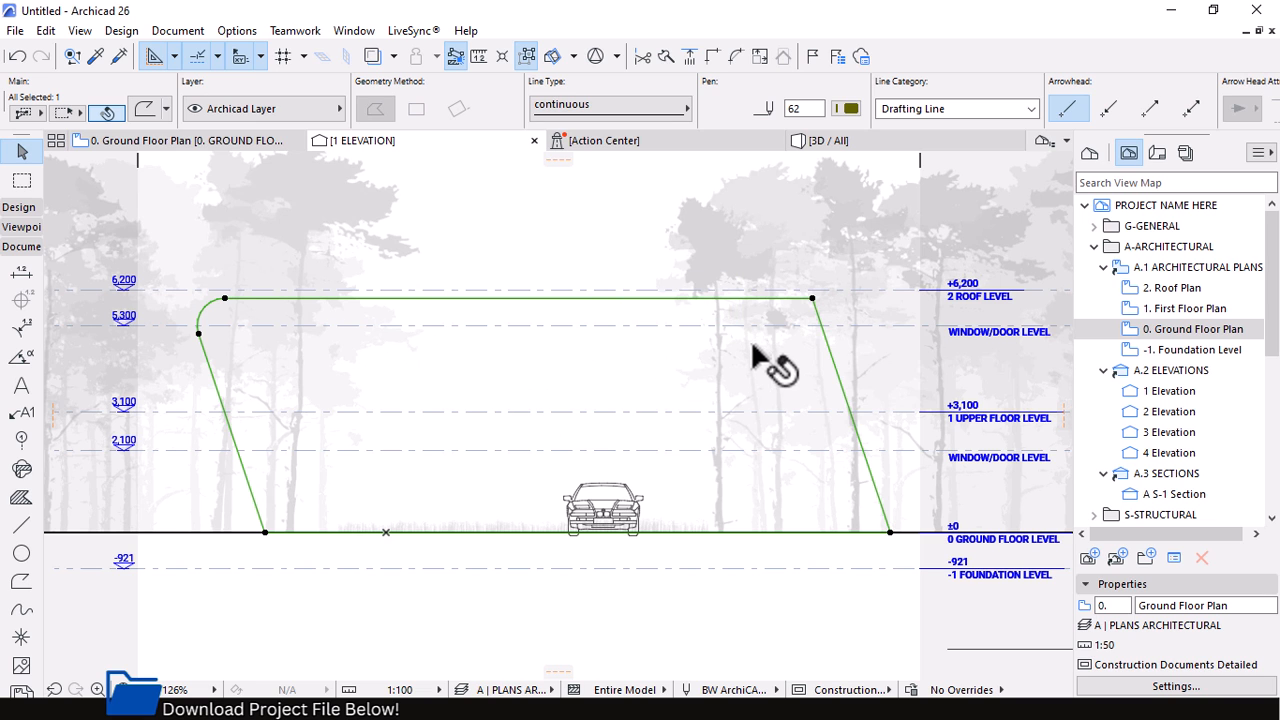
Round the outline's upper-right corner with a fillet of radius 700 and deselect the polyline
scroll(686, 349, "up", 1)
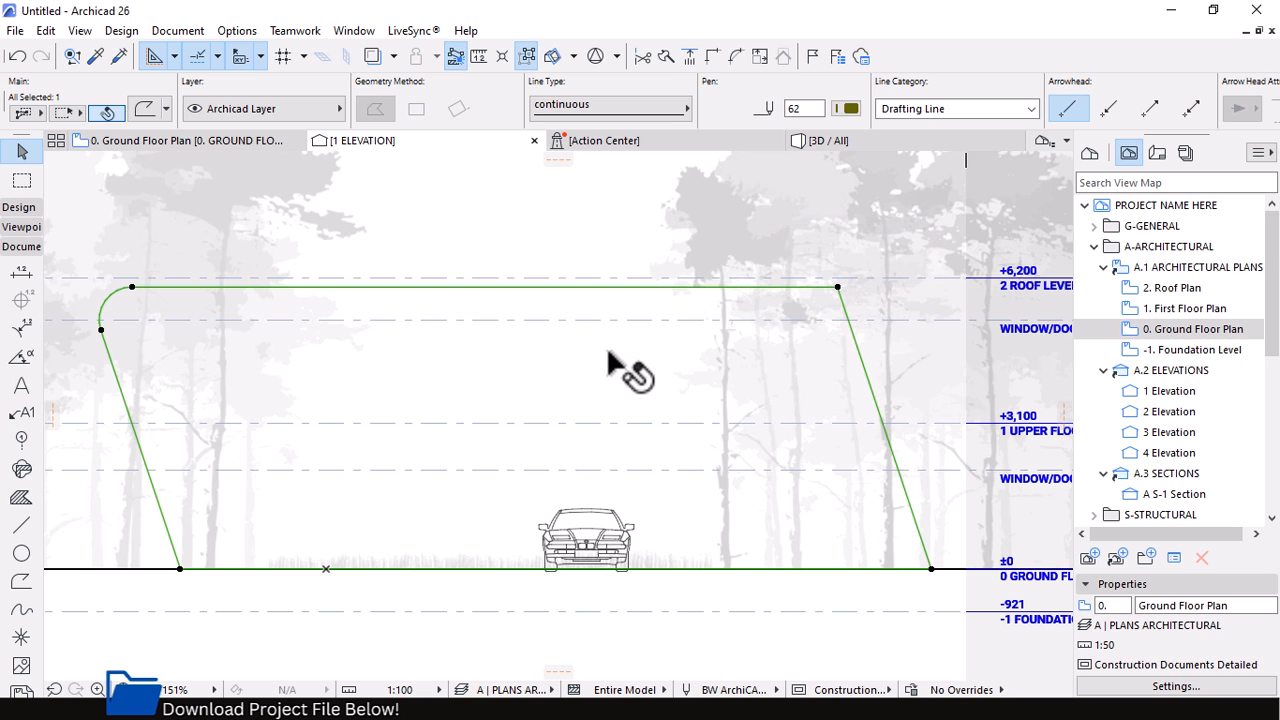
left_click(837, 287)
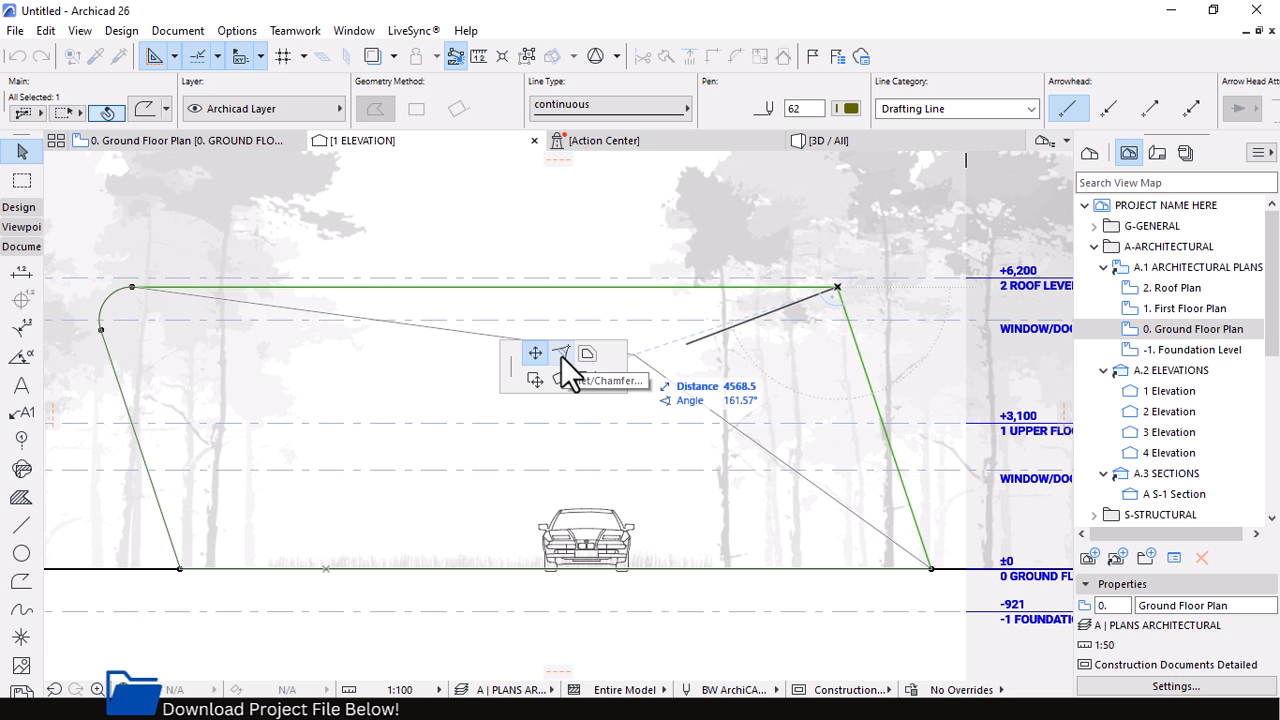
left_click(561, 356)
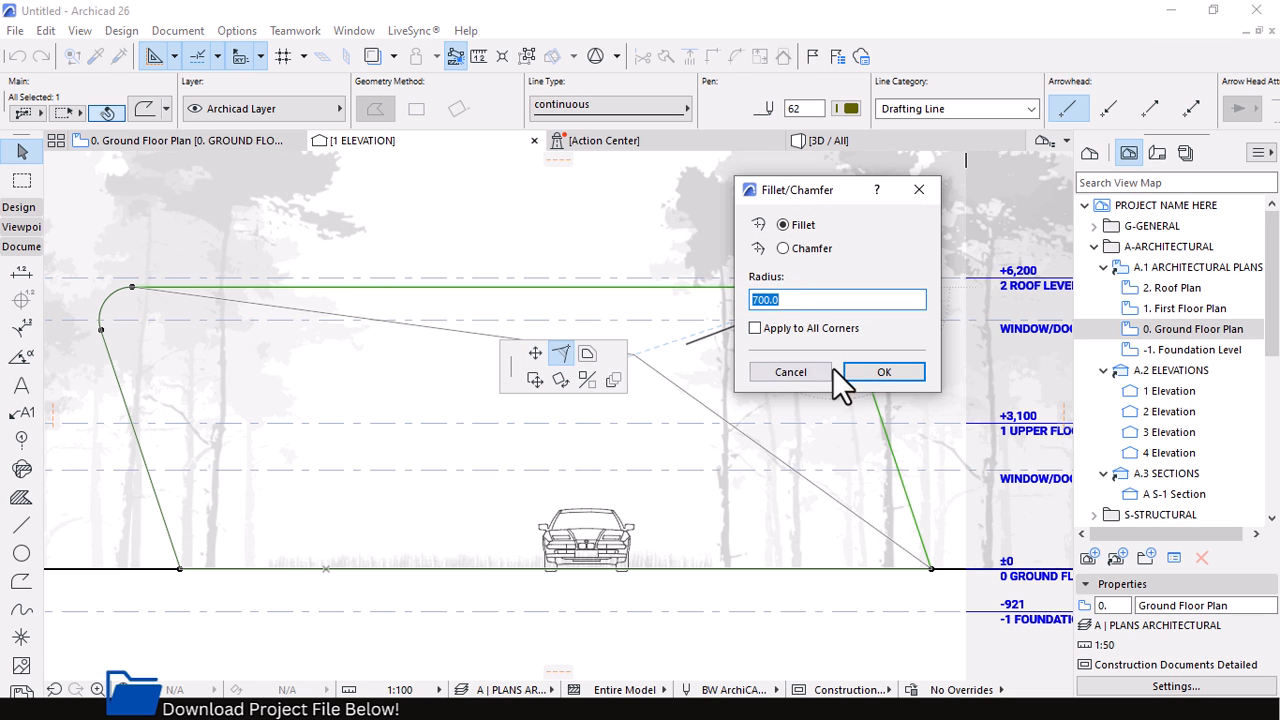
left_click(858, 372)
left_click(804, 554)
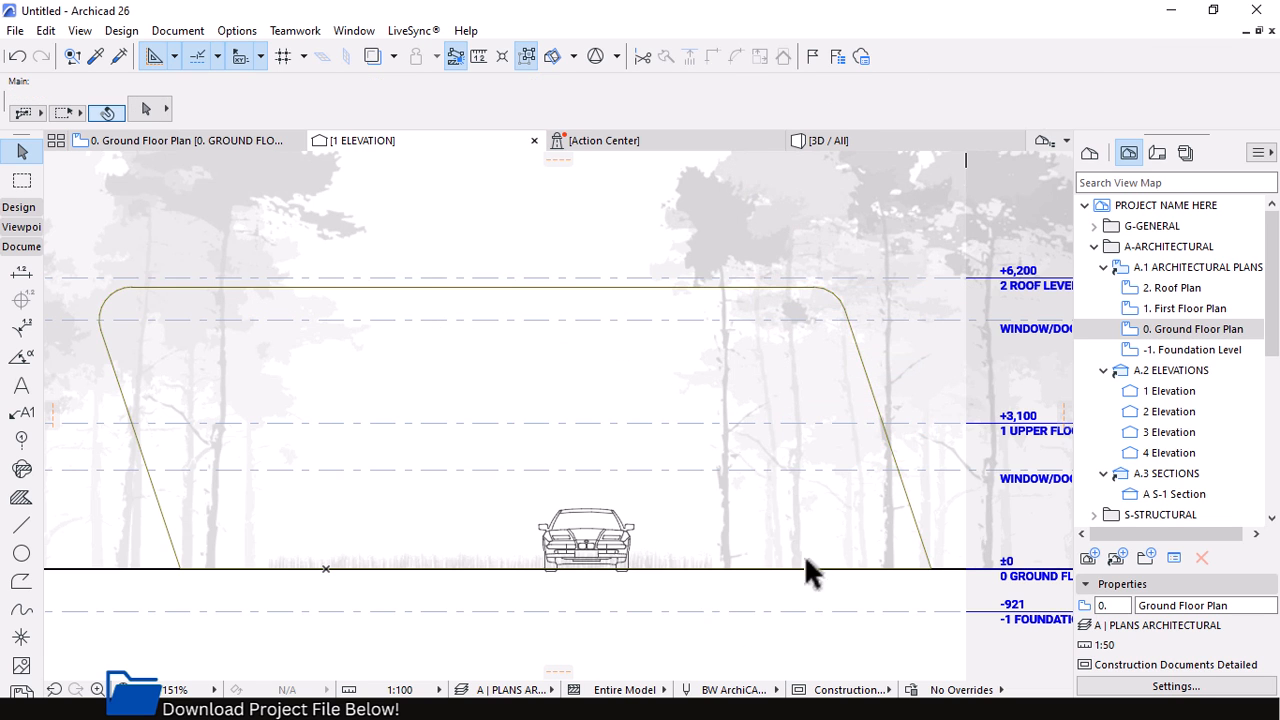
scroll(606, 457, "down", 3)
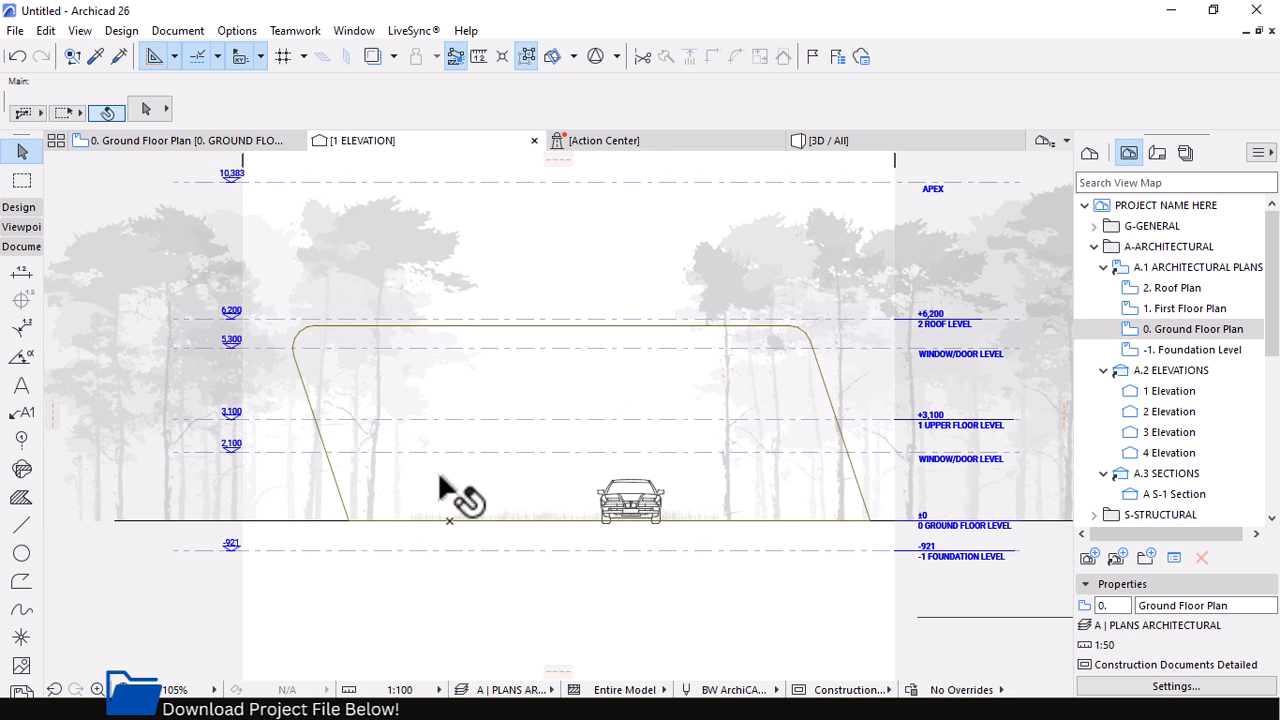
Look at the pavilion's front facade in the browser's Behance reference again and return to the Archicad elevation
key("super")
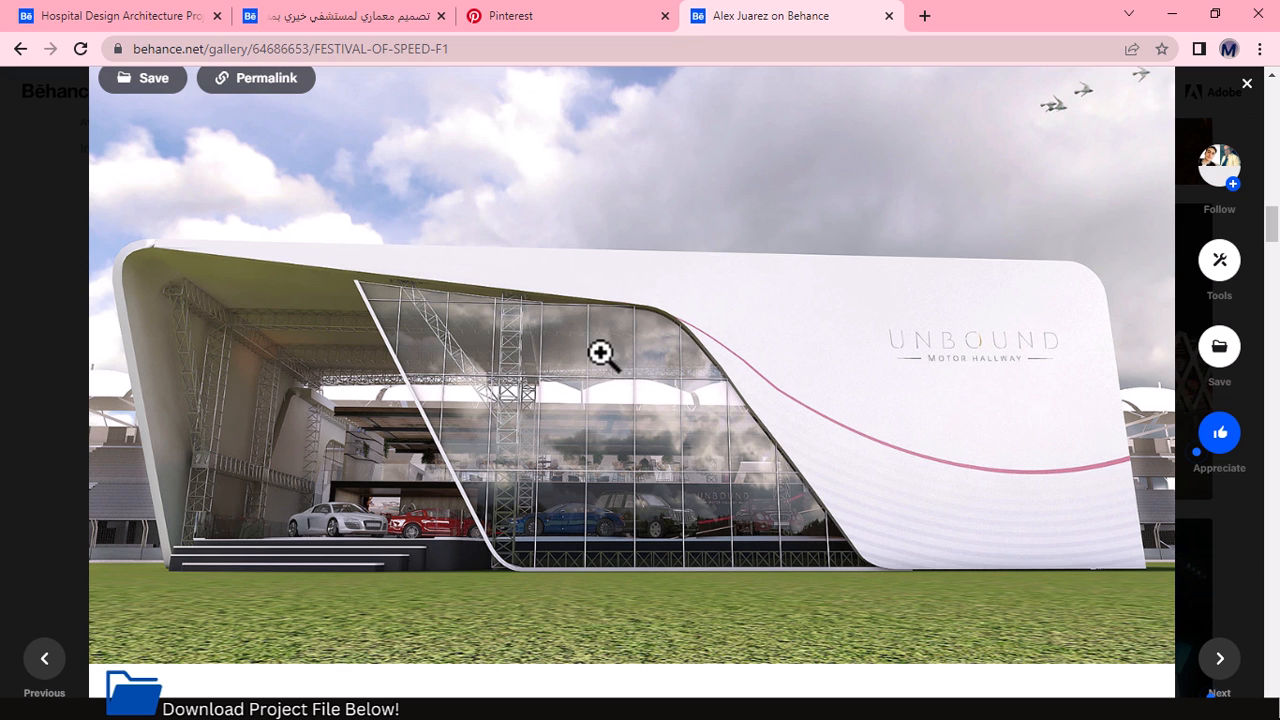
key("super")
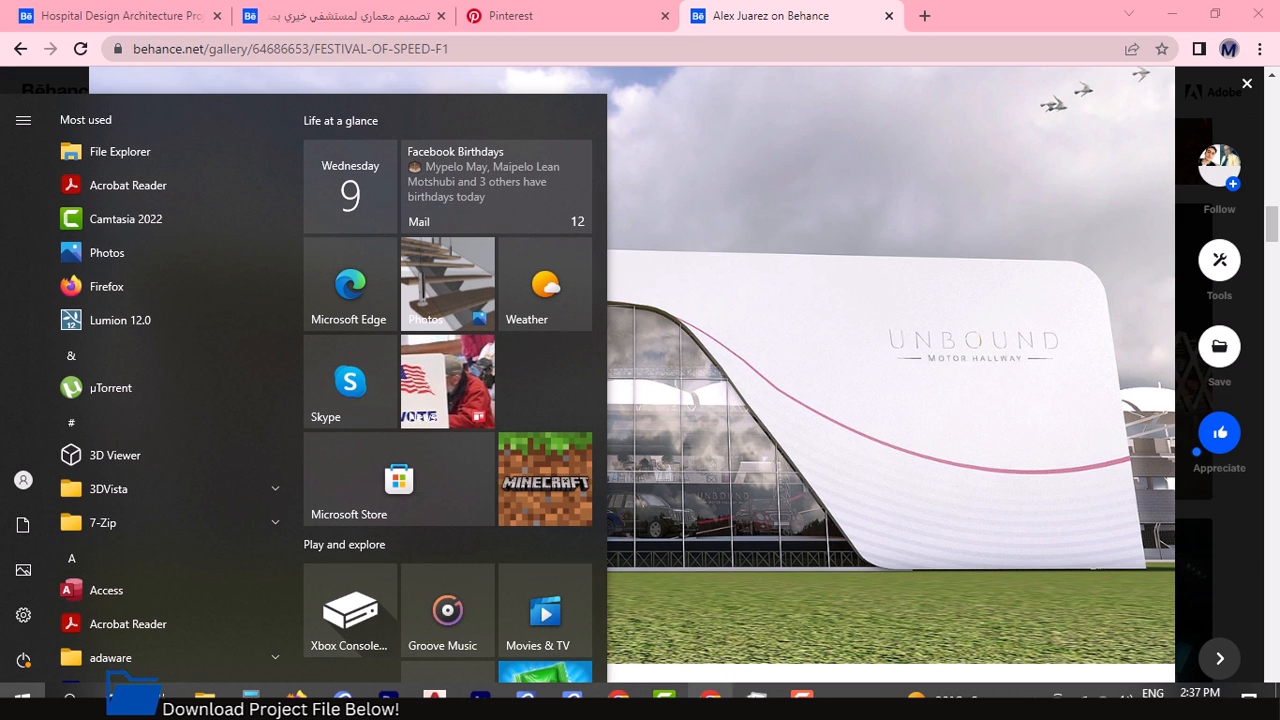
mouse_move(571, 698)
left_click(638, 637)
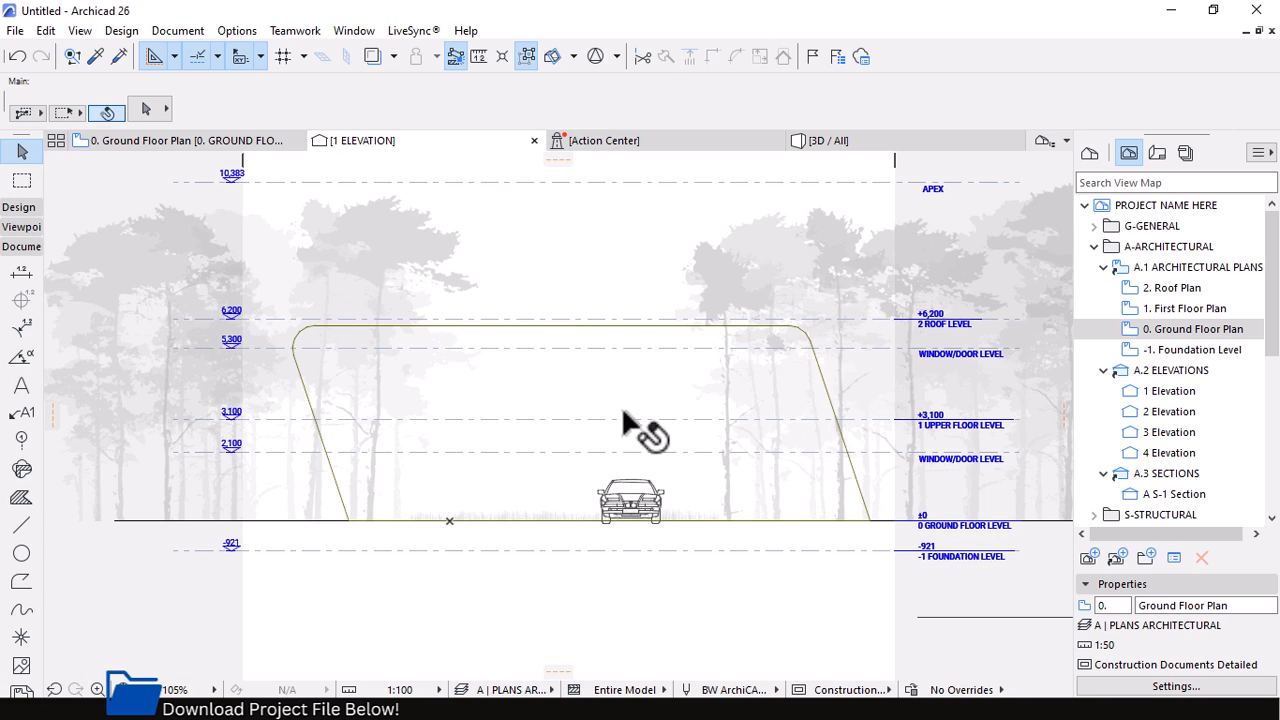
Try to offset all edges of the outline polyline inward to the upper-right fillet's centre, and undo the offset
left_click(800, 336)
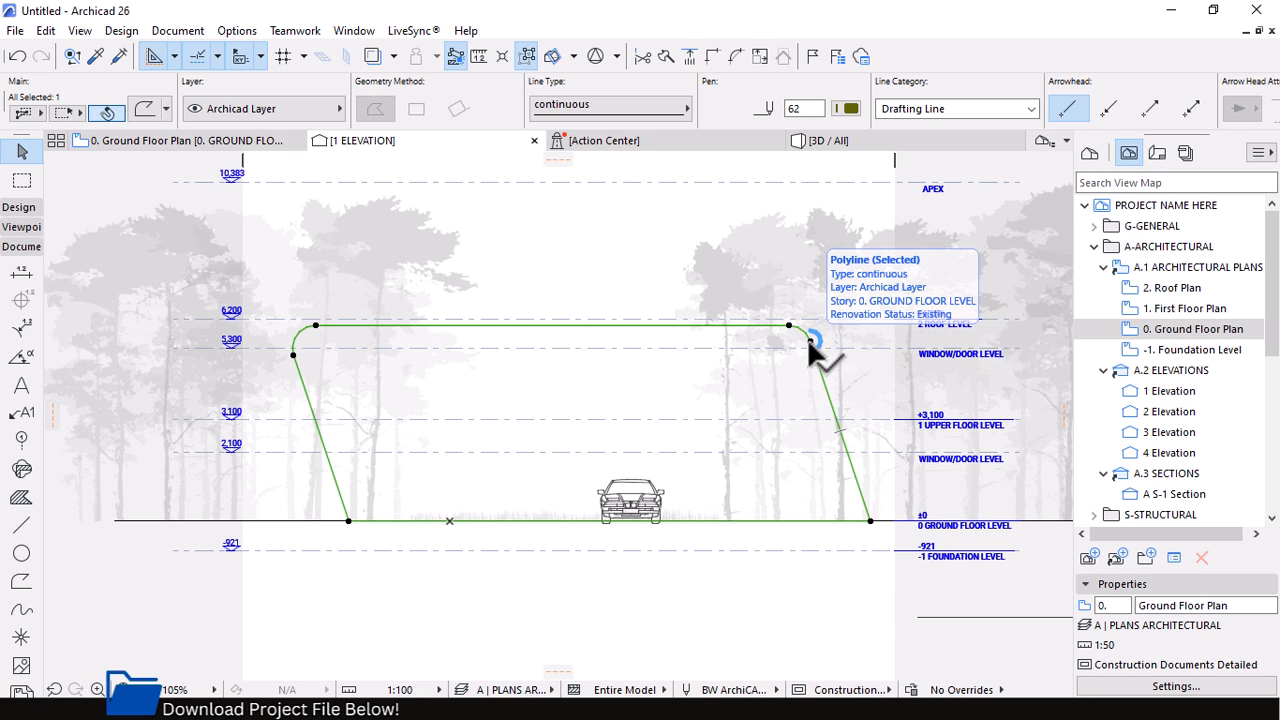
left_click(810, 344)
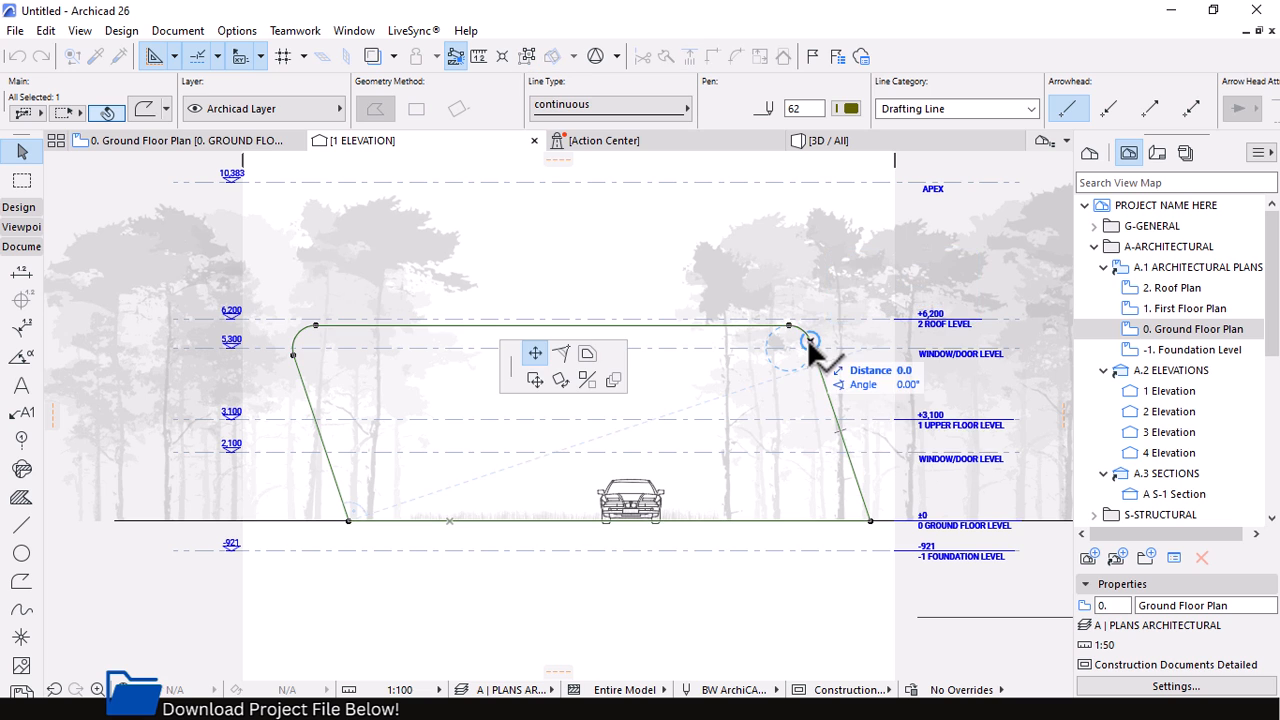
left_click(588, 355)
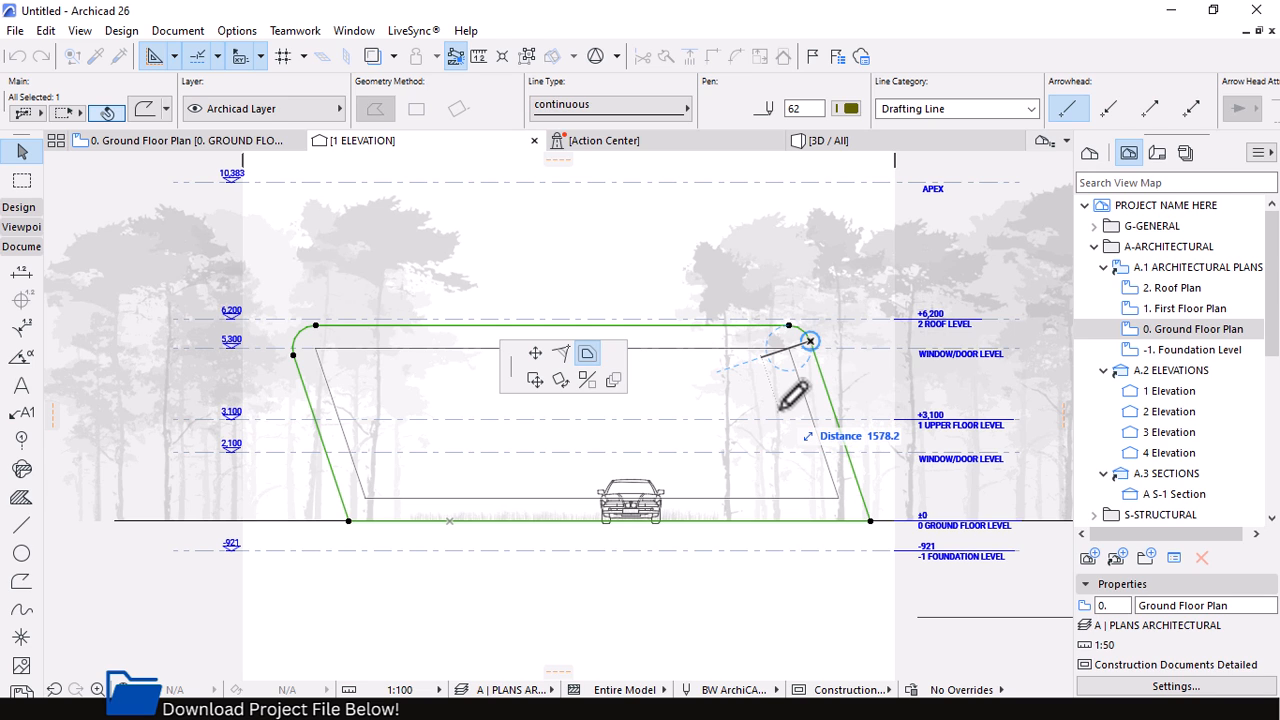
scroll(790, 383, "up", 4)
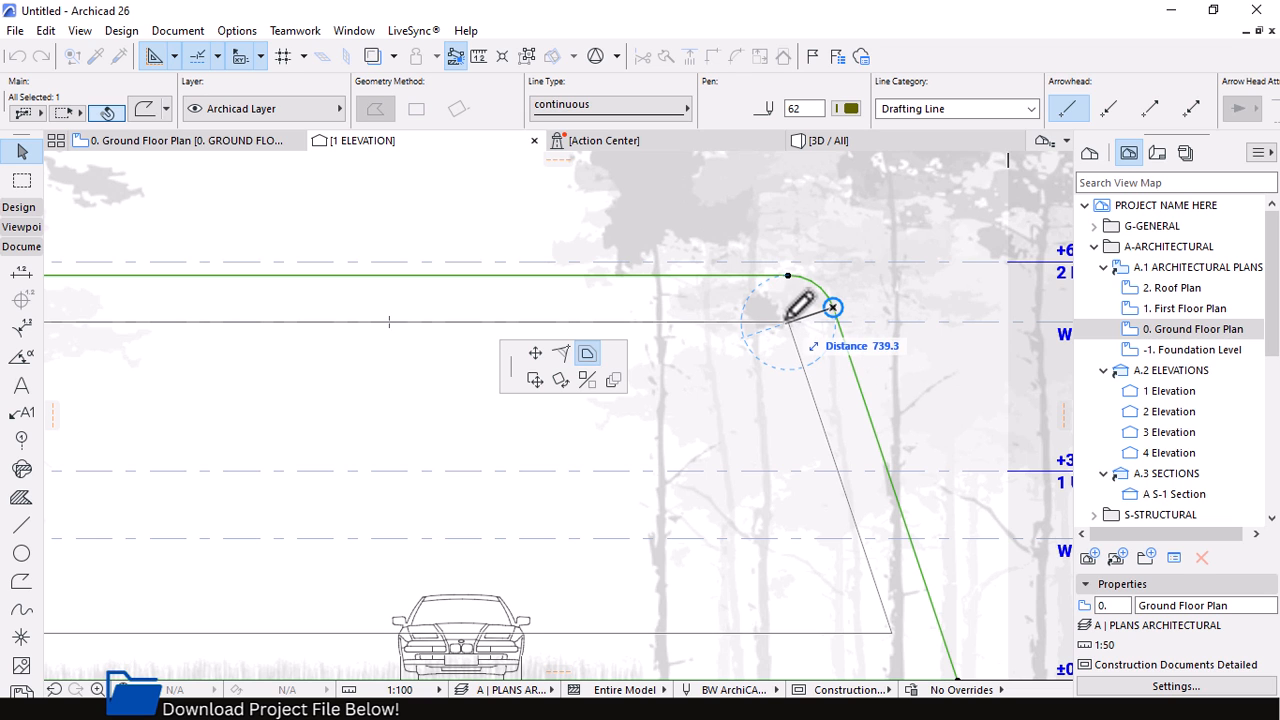
scroll(788, 318, "up", 2)
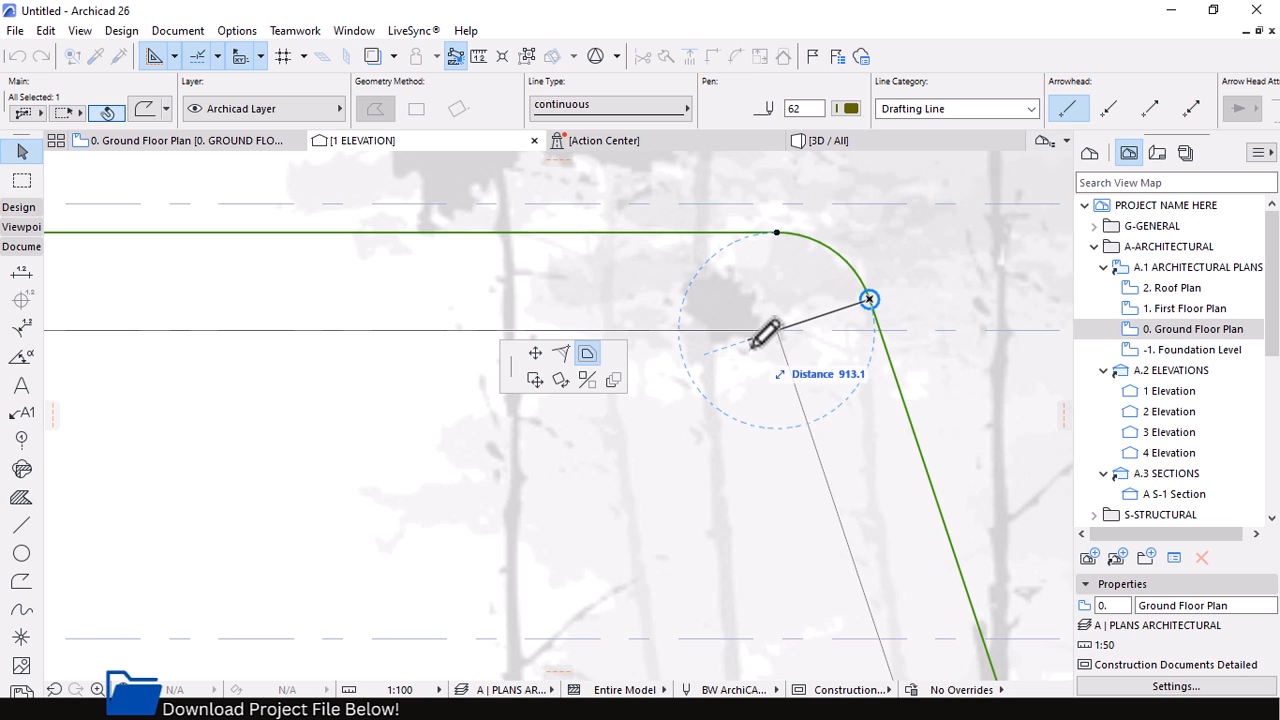
key("Escape")
scroll(900, 335, "down", 3)
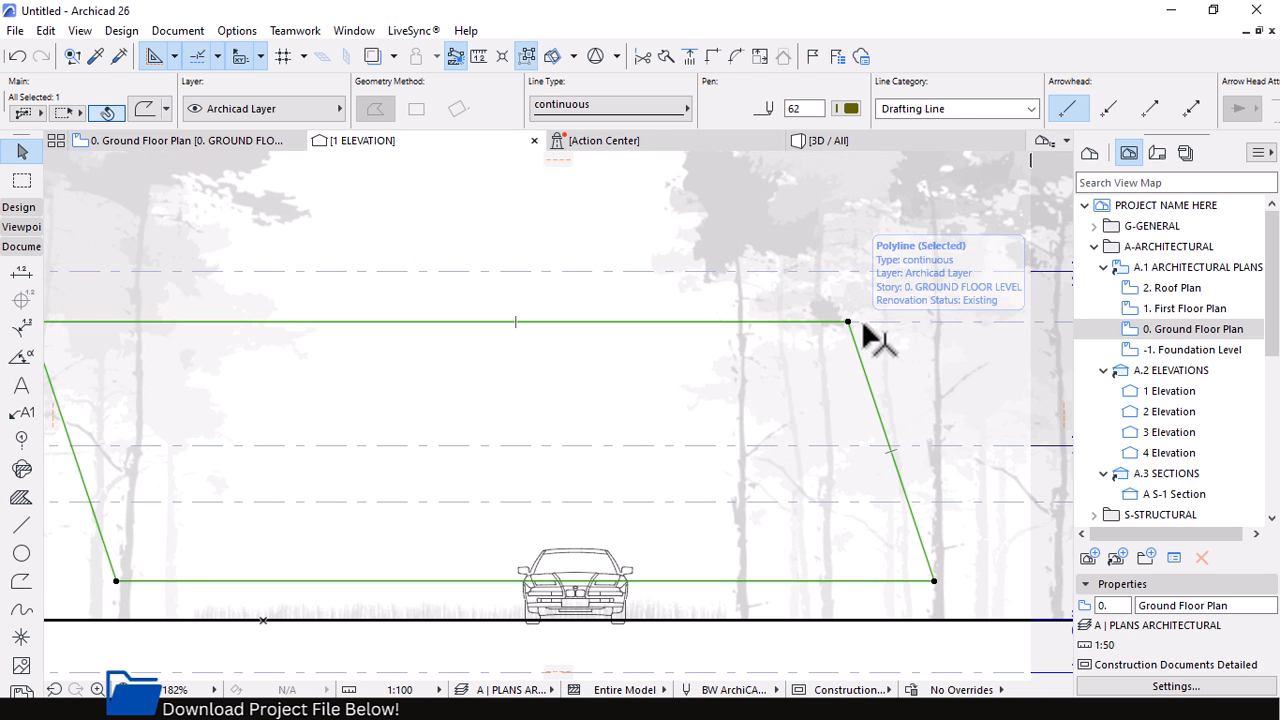
key("ctrl+z")
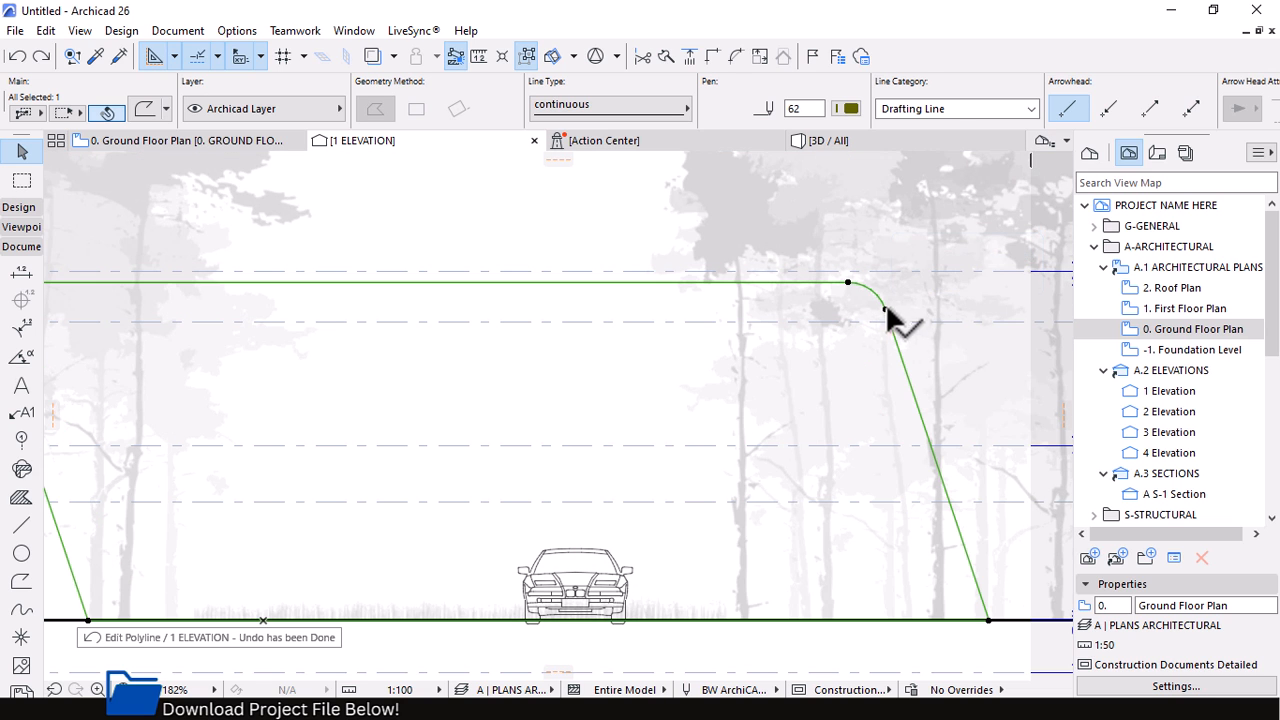
Offset a copy of the outline inward to the upper-right fillet's centre, keeping the original, and select the inner outline
left_click(886, 312)
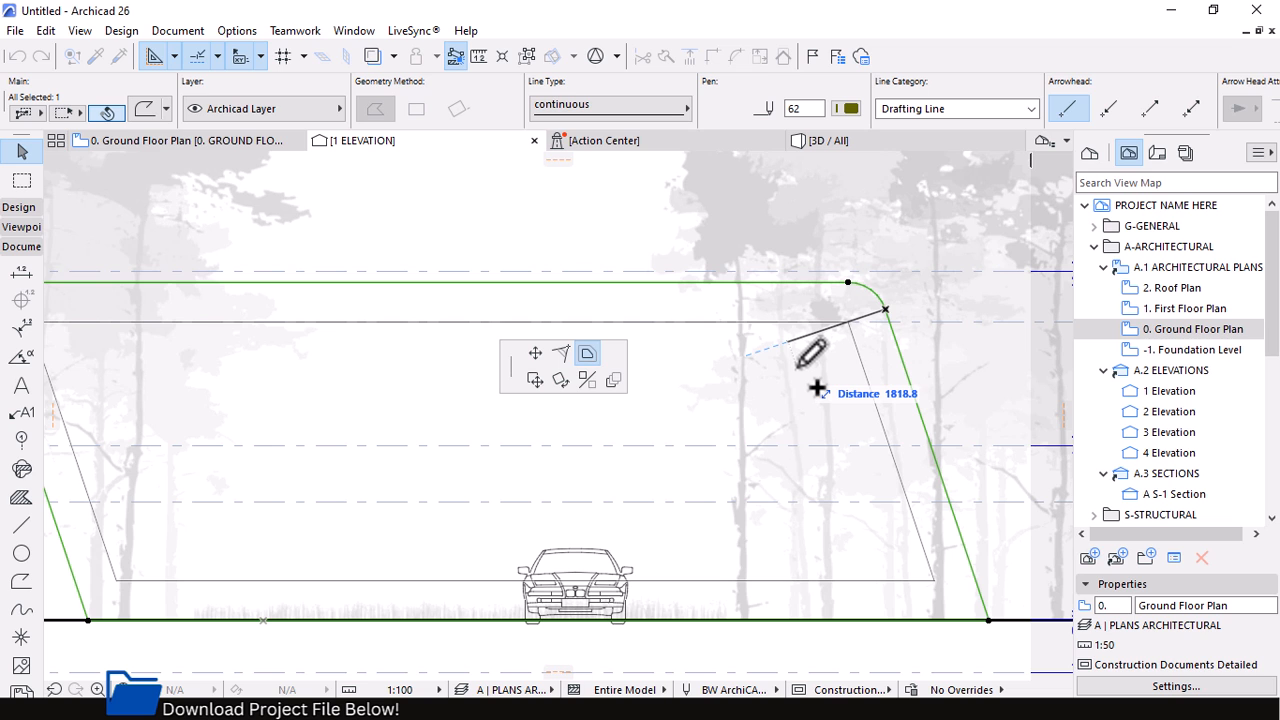
left_click(817, 388)
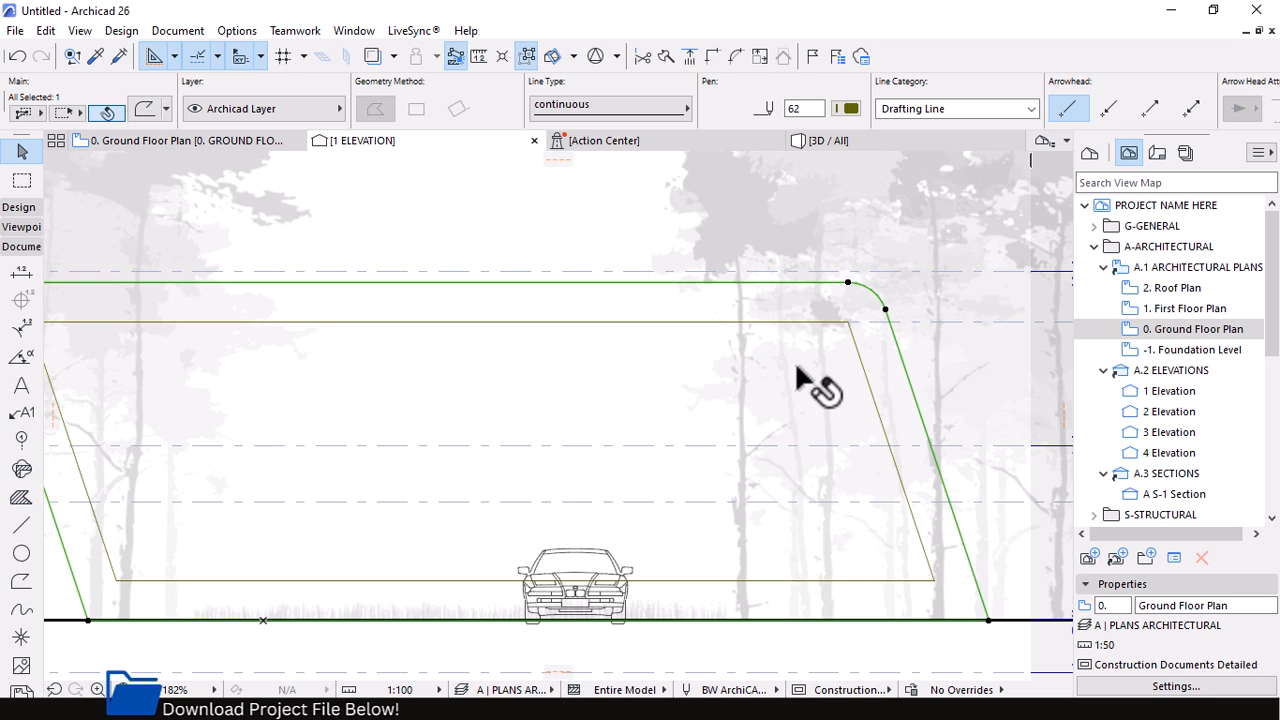
scroll(829, 375, "down", 3)
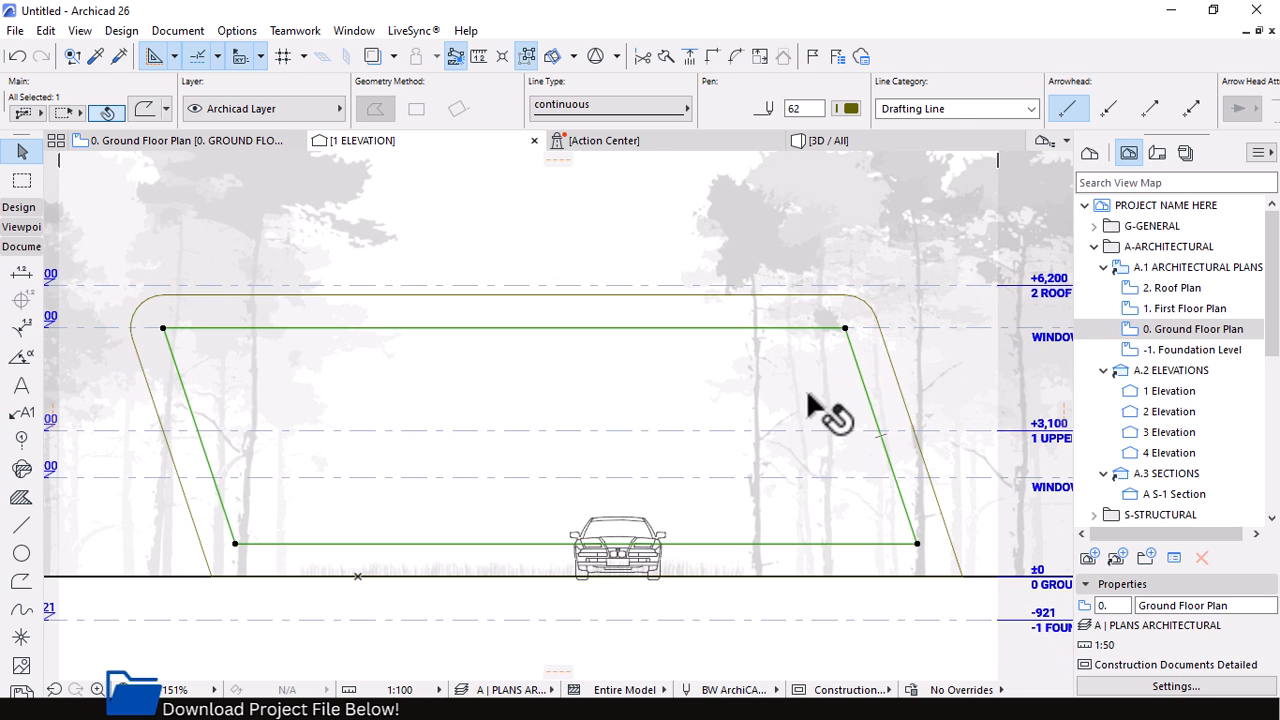
scroll(150, 335, "up", 2)
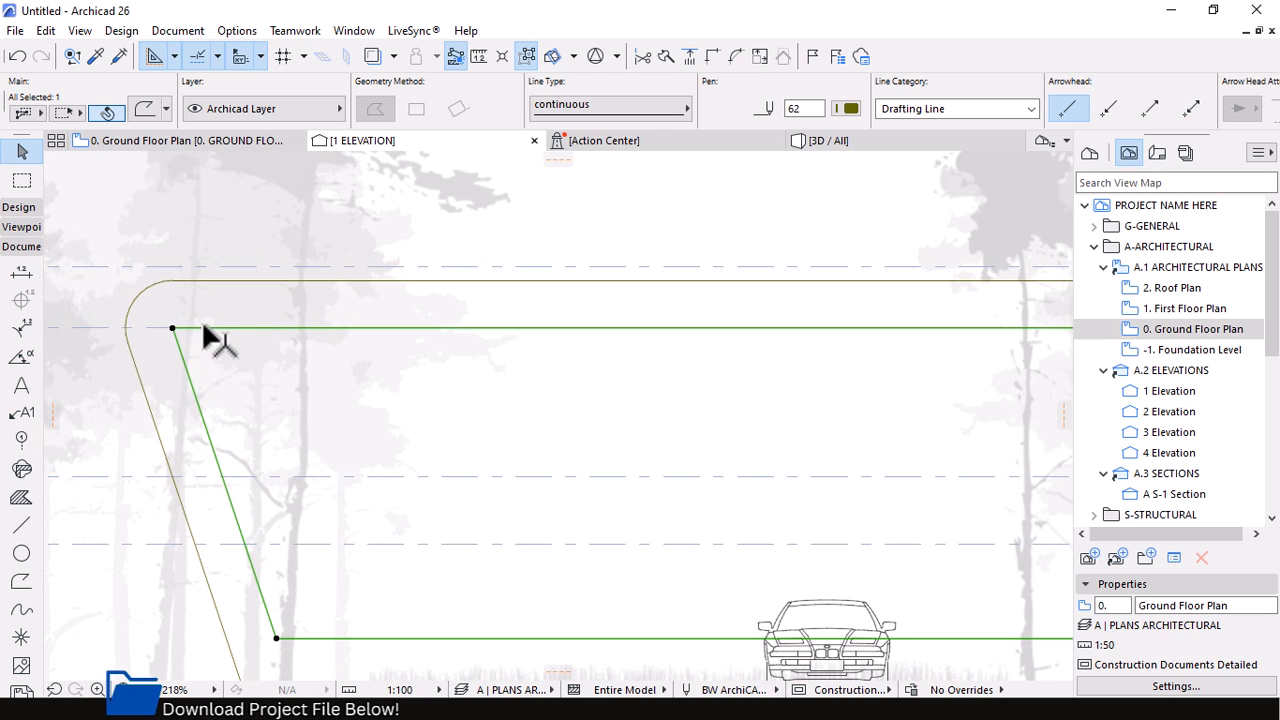
Offset a copy of the inner outline slightly outward, between the two existing outlines, and select that middle outline
scroll(263, 340, "down", 2)
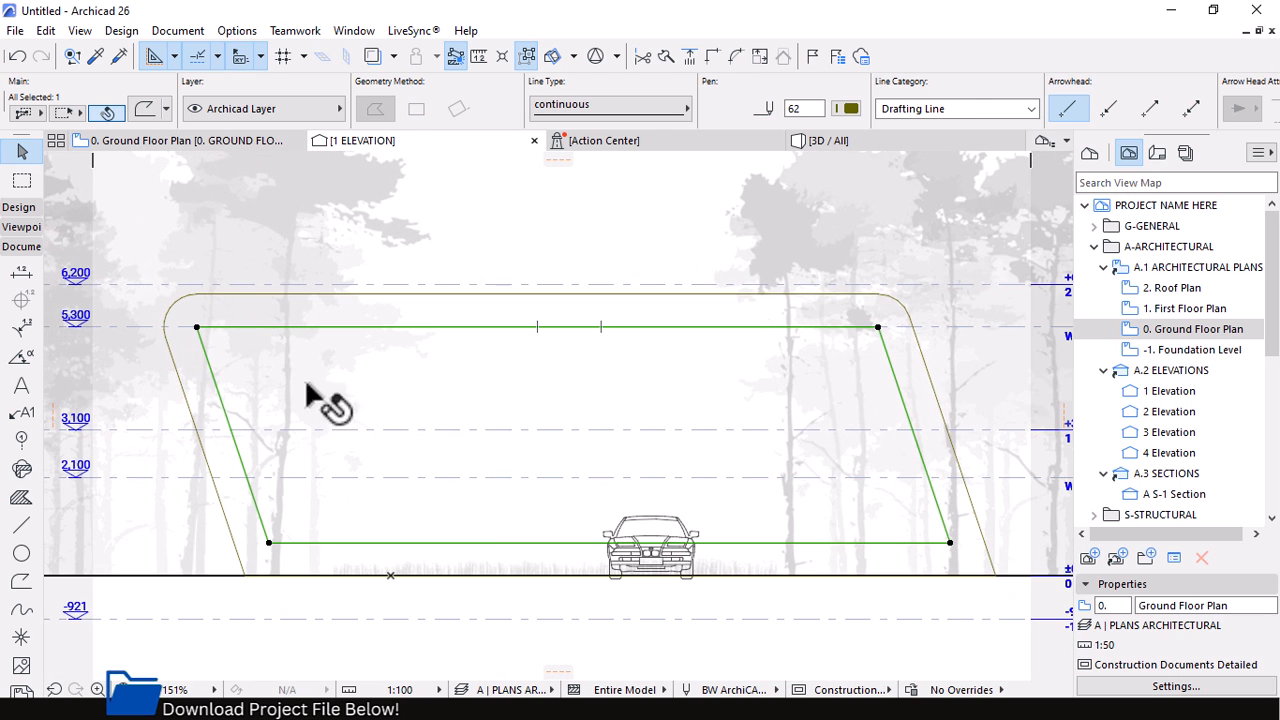
left_click(196, 327)
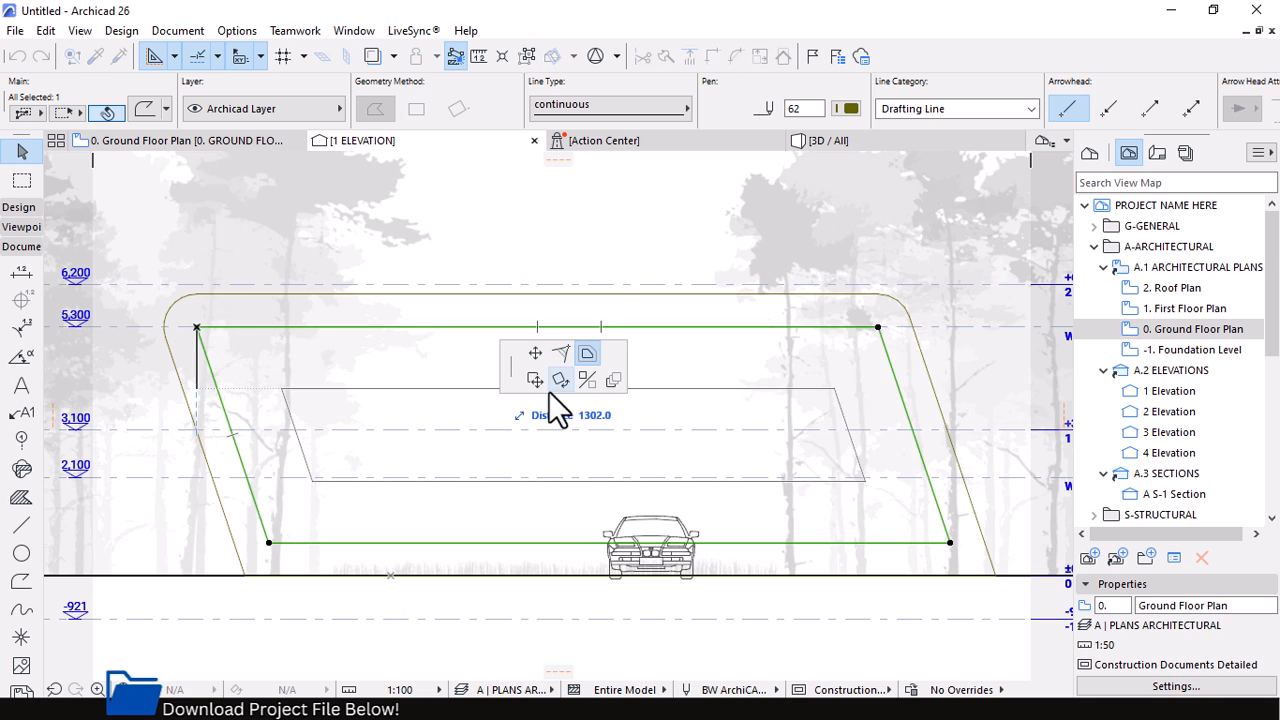
left_click(214, 336)
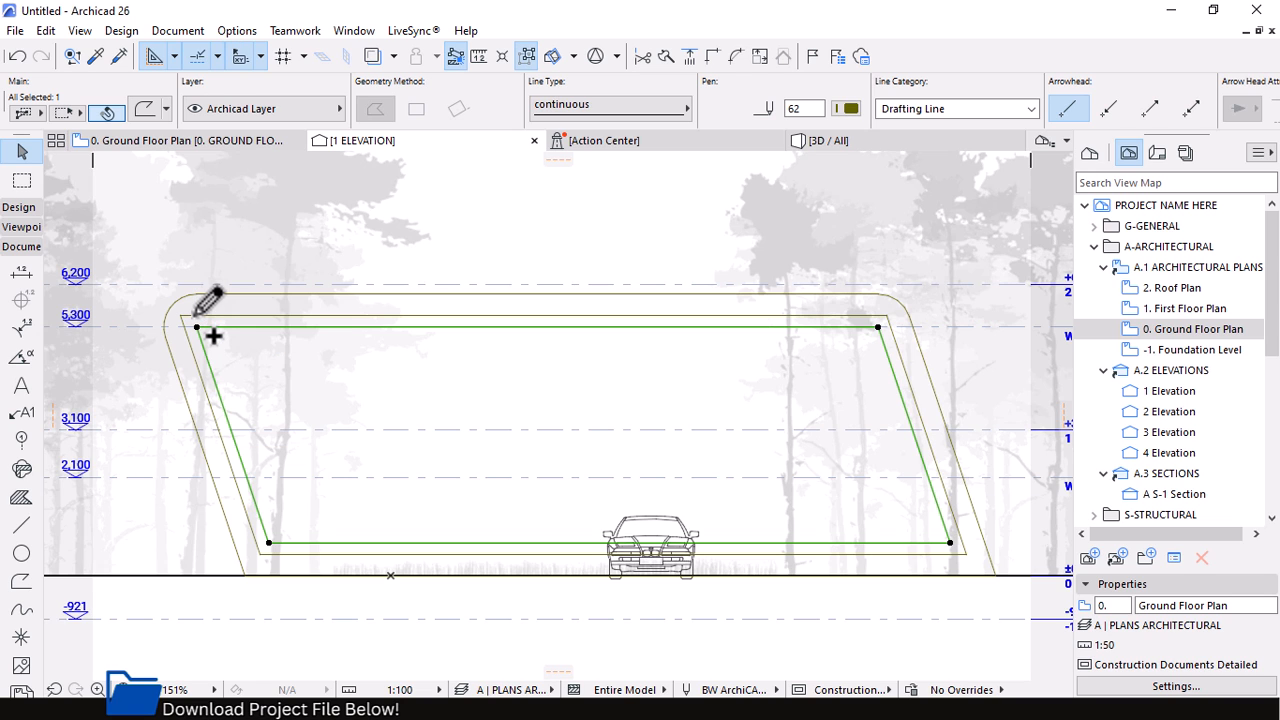
scroll(257, 310, "down", 1)
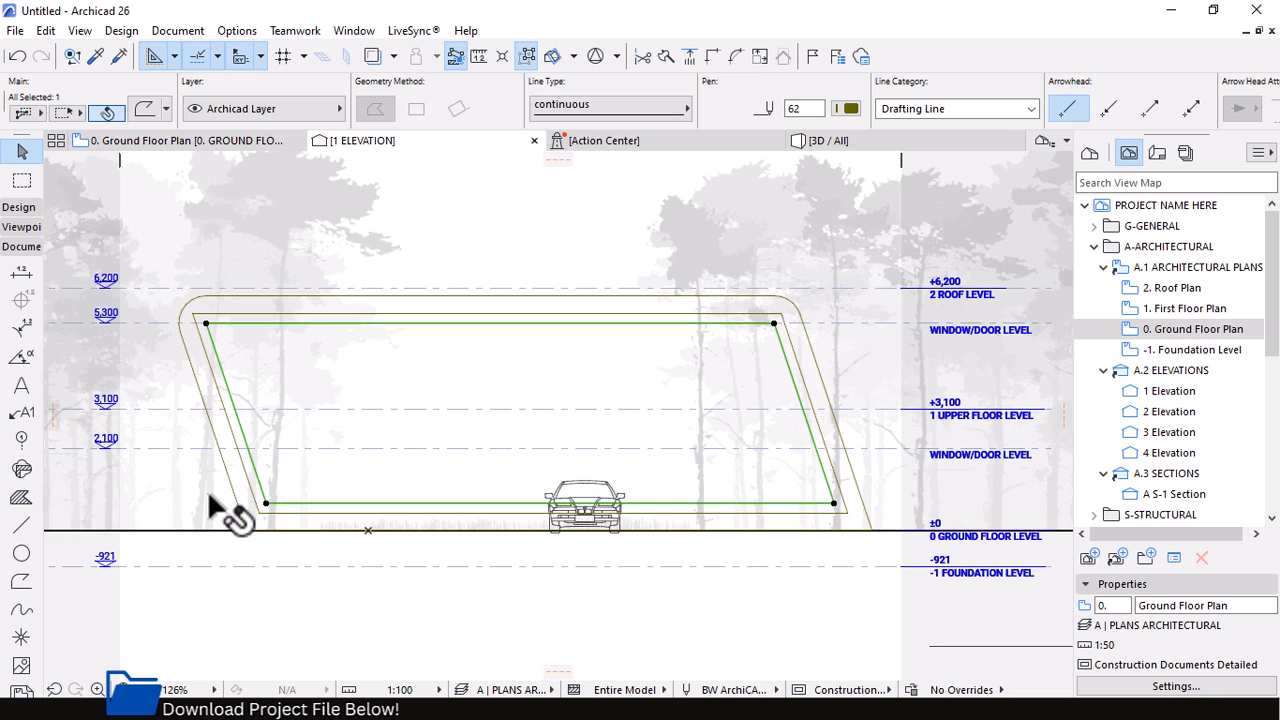
scroll(223, 528, "up", 3)
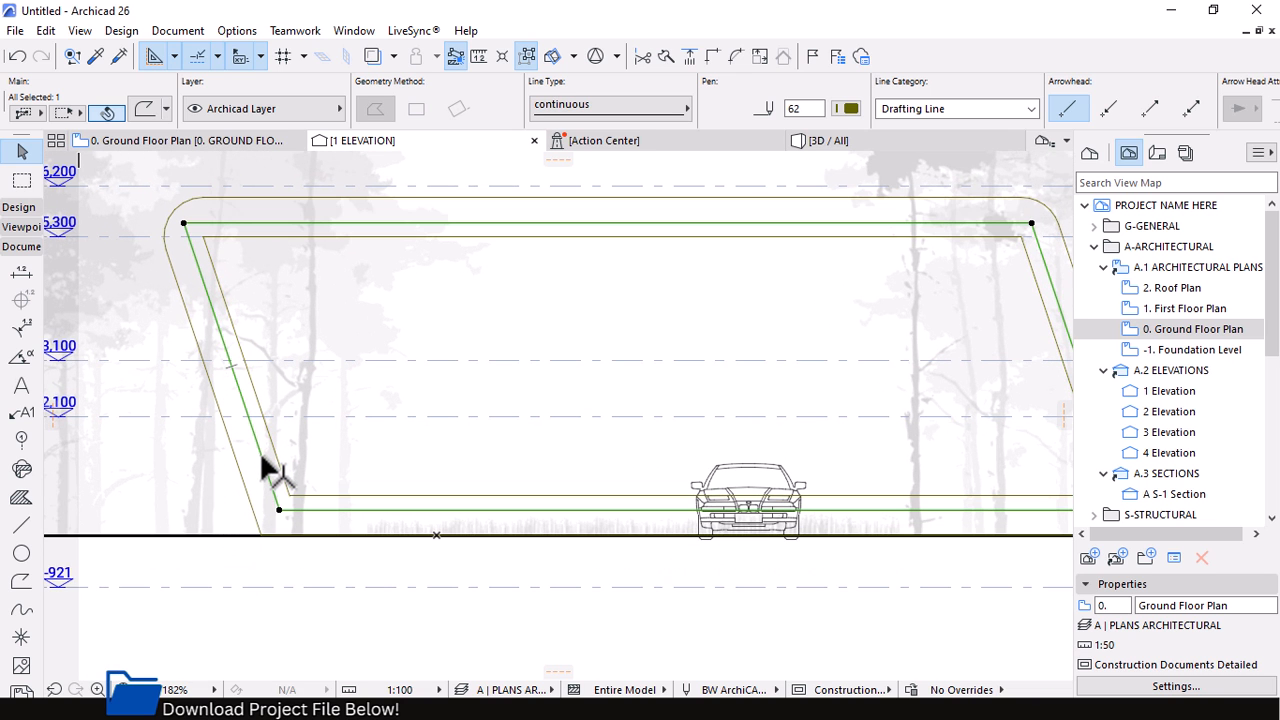
scroll(262, 466, "down", 2)
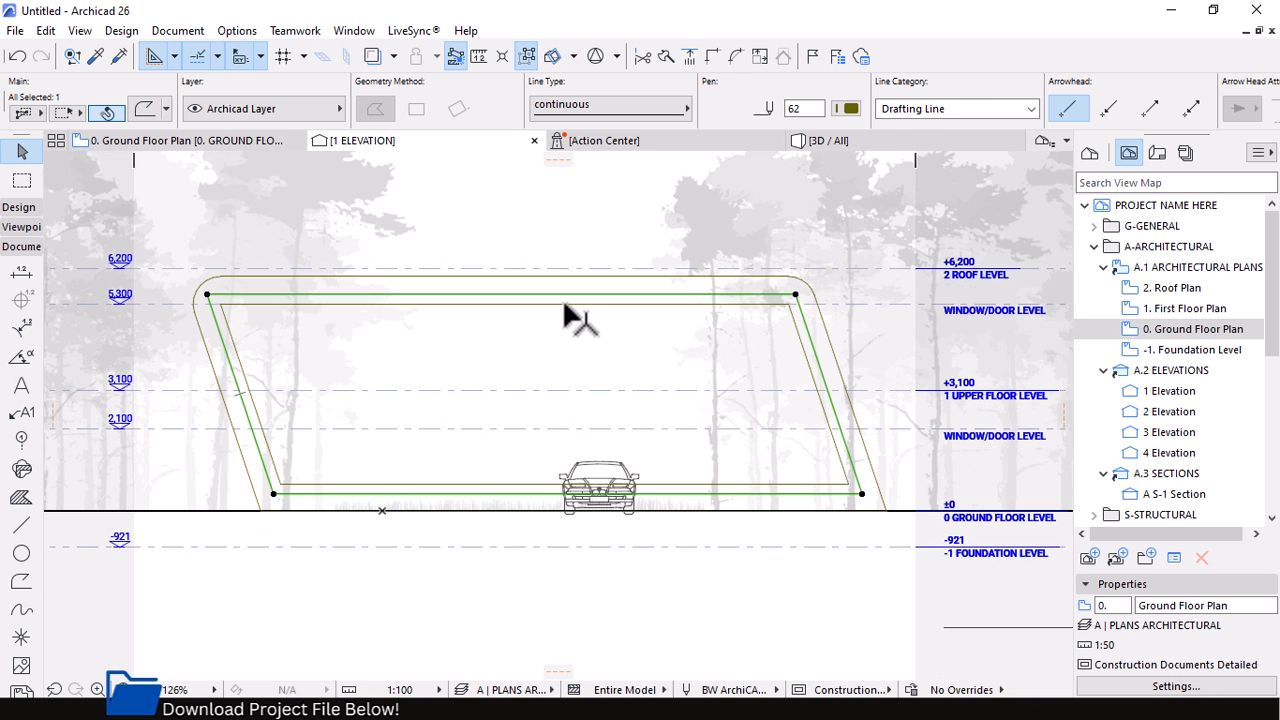
Insert a new node on the top edge of the middle outline, left of the edge's midpoint
left_click(463, 300)
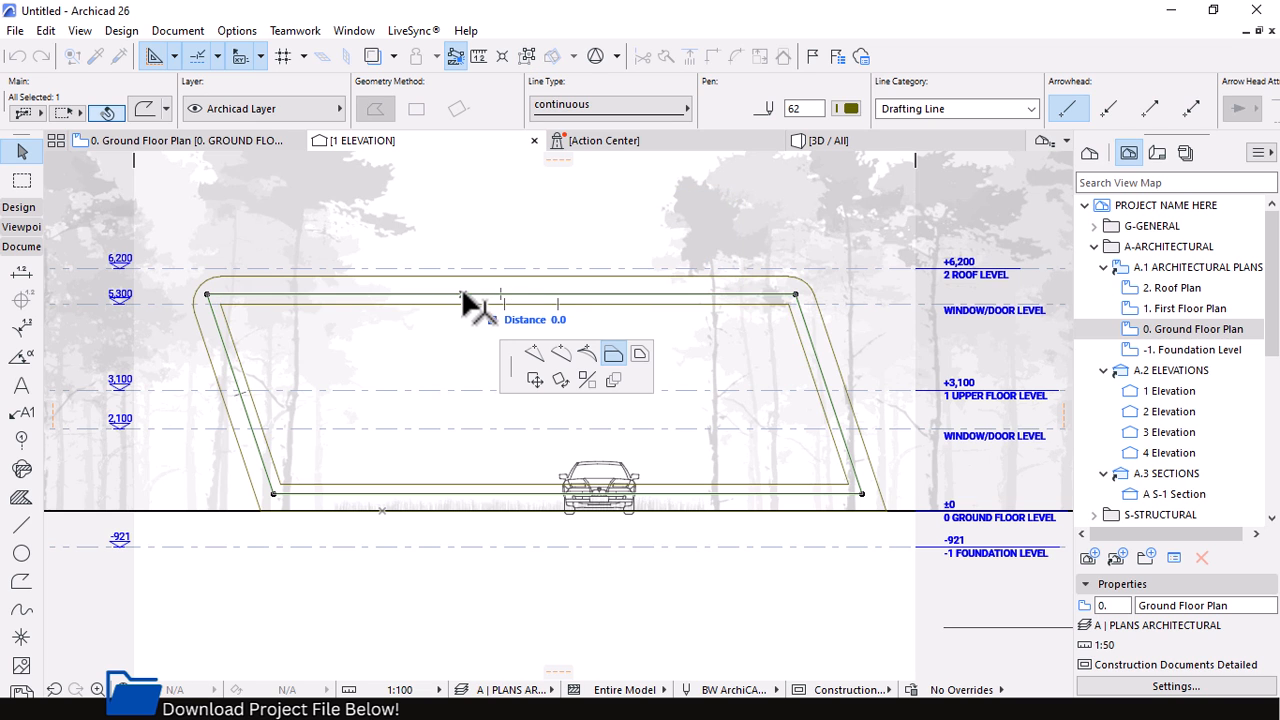
left_click(540, 350)
left_click(462, 294)
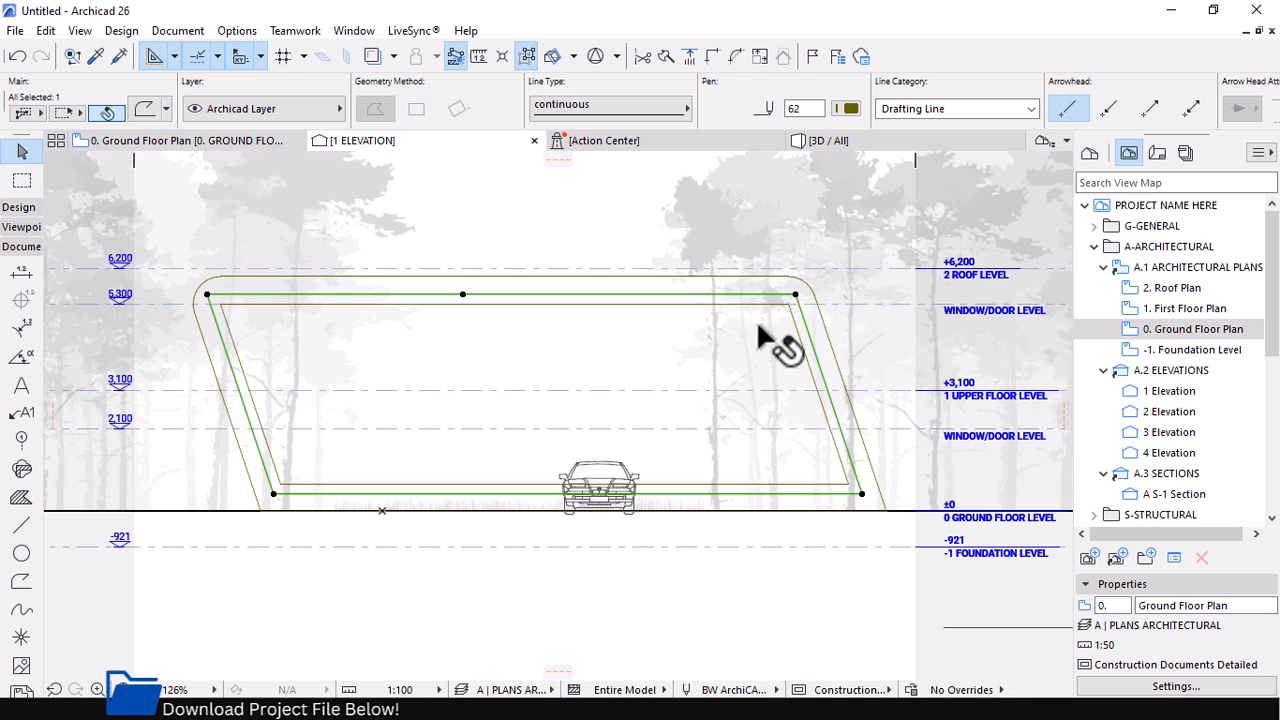
Offset only the middle outline's right slanted edge inward so its lower end lands beside the car
left_click(817, 366)
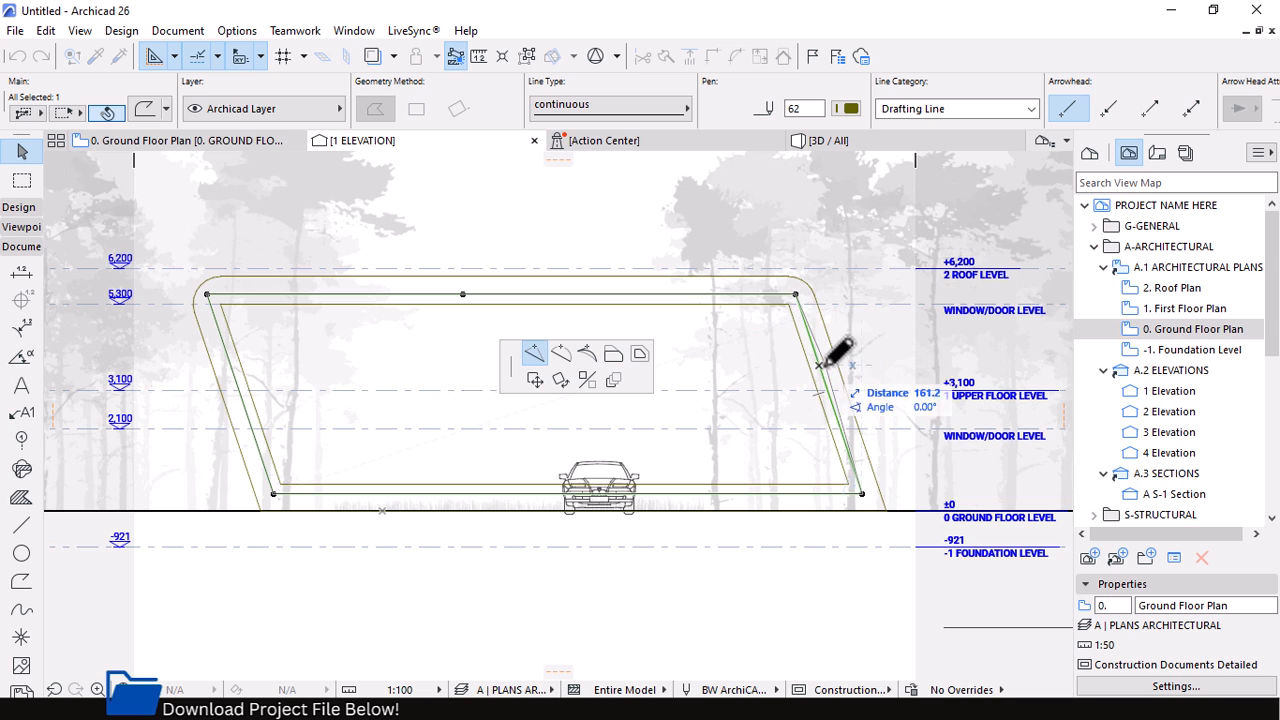
left_click(608, 356)
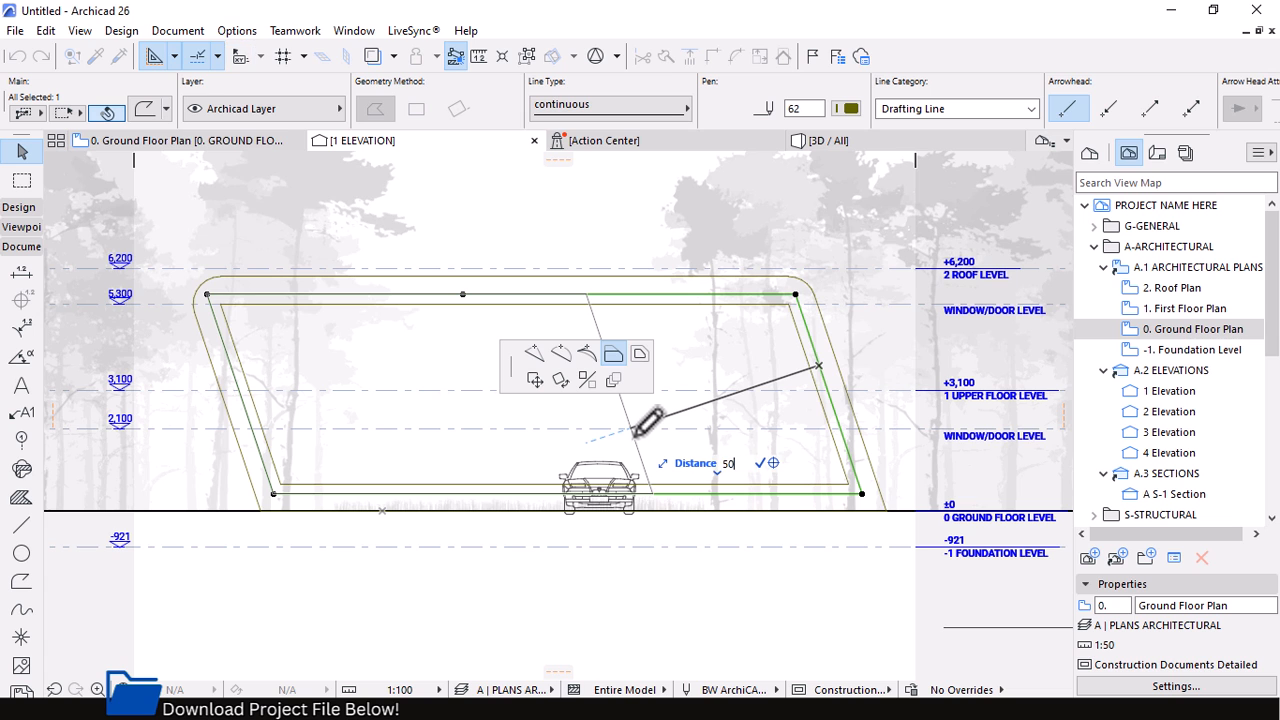
key("Return")
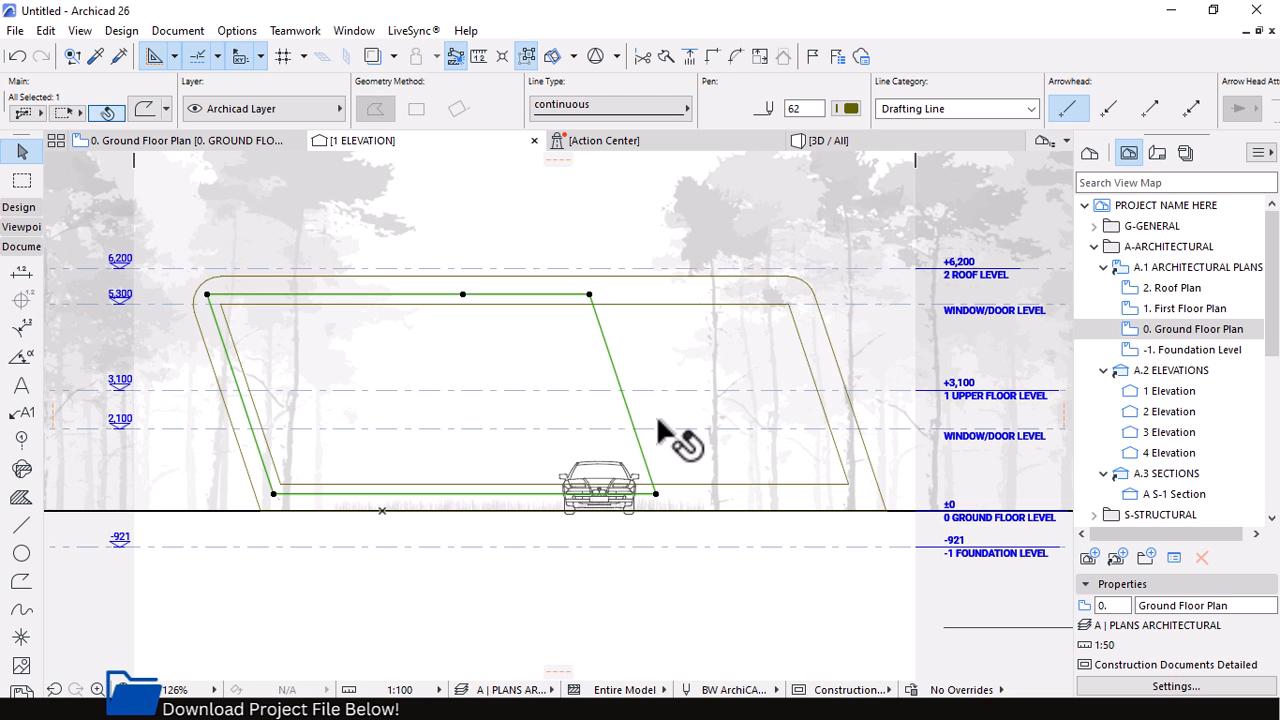
Offset the bottom edge of the selected outline down onto the ground floor line
scroll(657, 424, "down", 1)
scroll(457, 467, "up", 1)
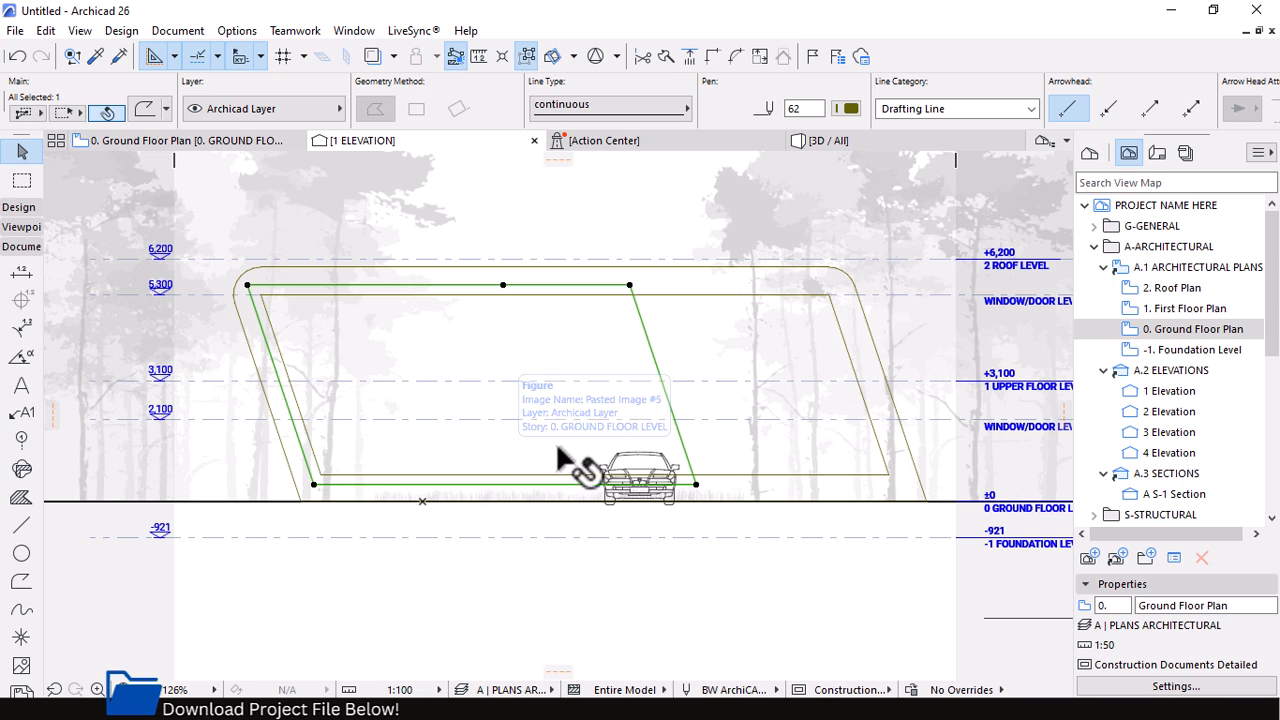
left_click(524, 483)
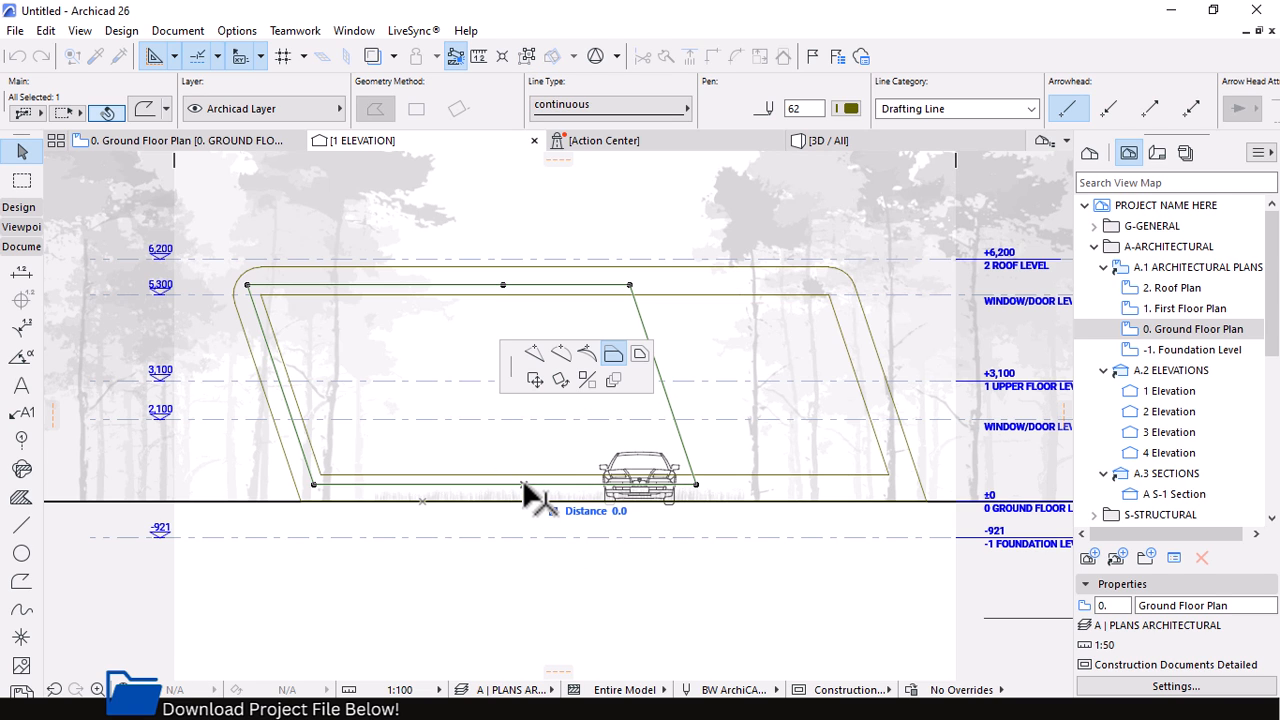
left_click(317, 500)
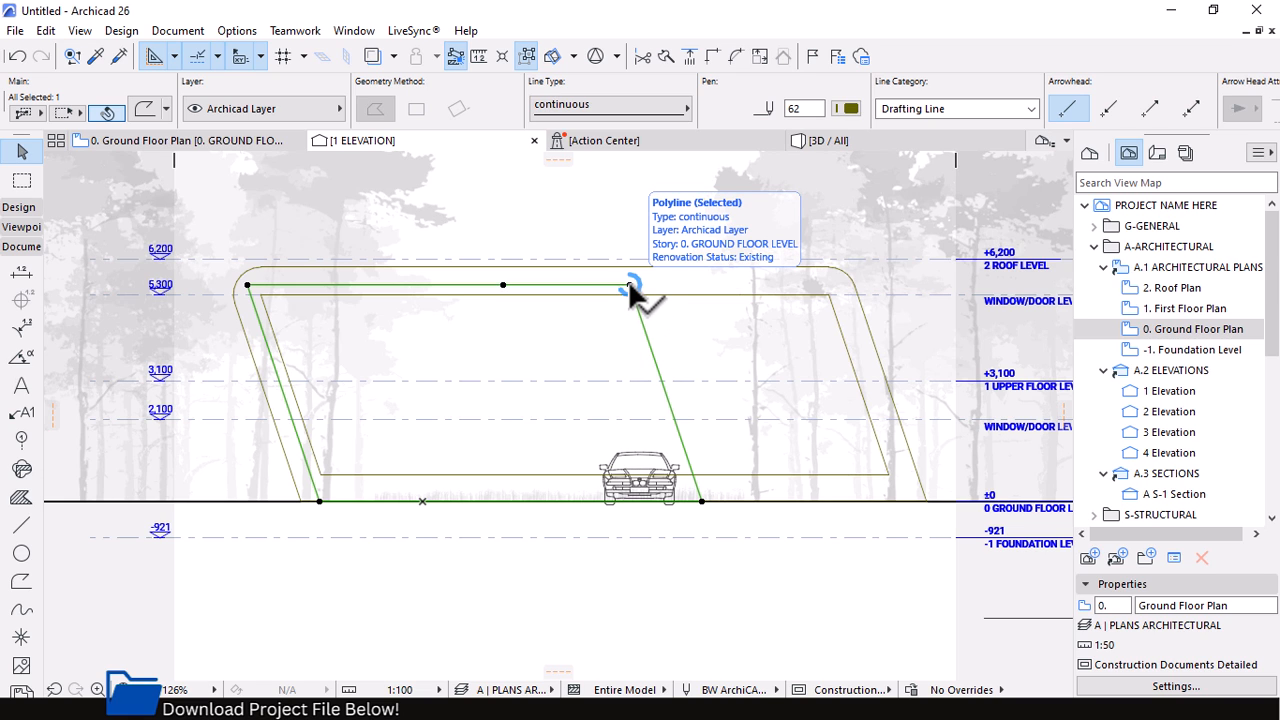
Insert a node on the selected outline's right slanted edge at the 2,100 level
left_click_drag(628, 285, 678, 447)
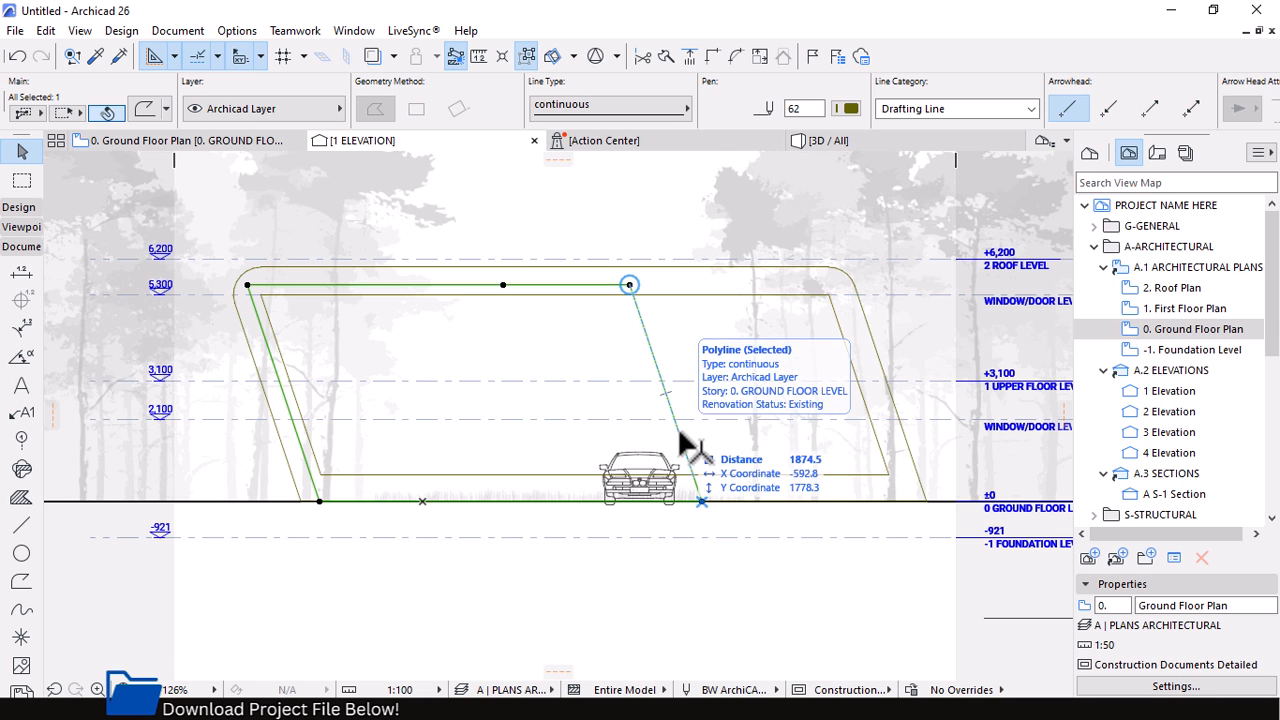
left_click(678, 433)
left_click(535, 352)
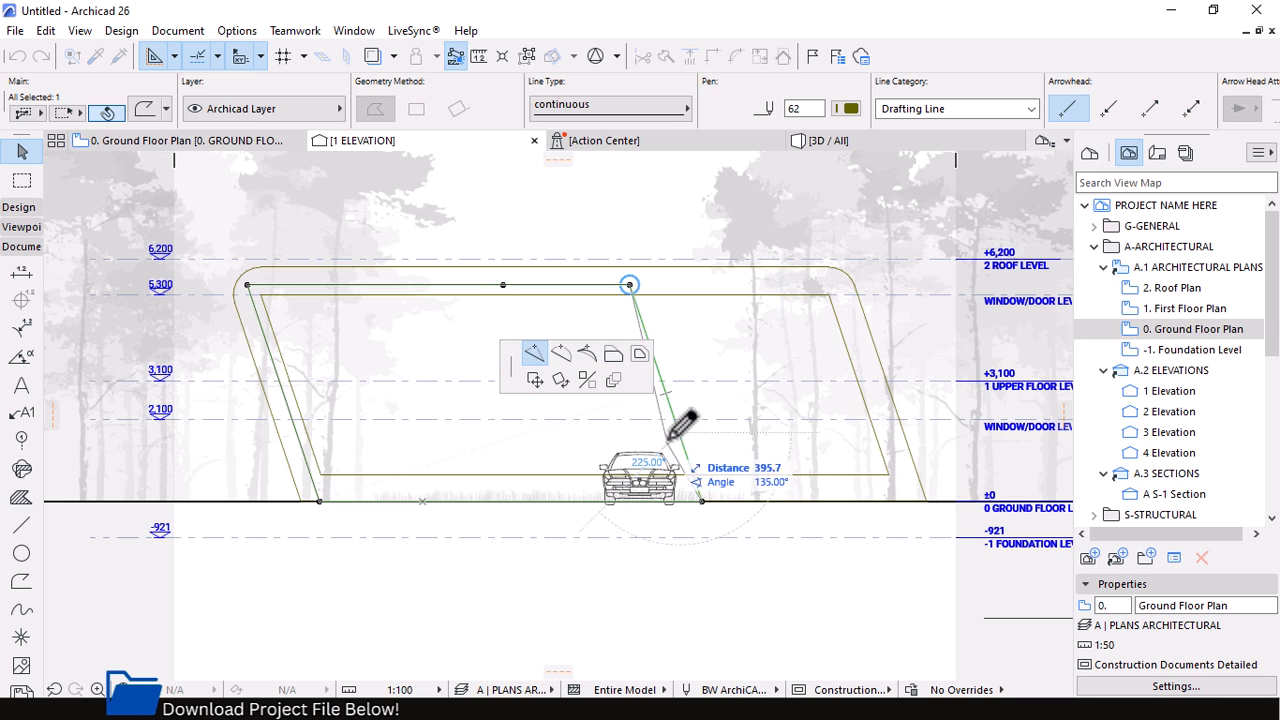
left_click(677, 430)
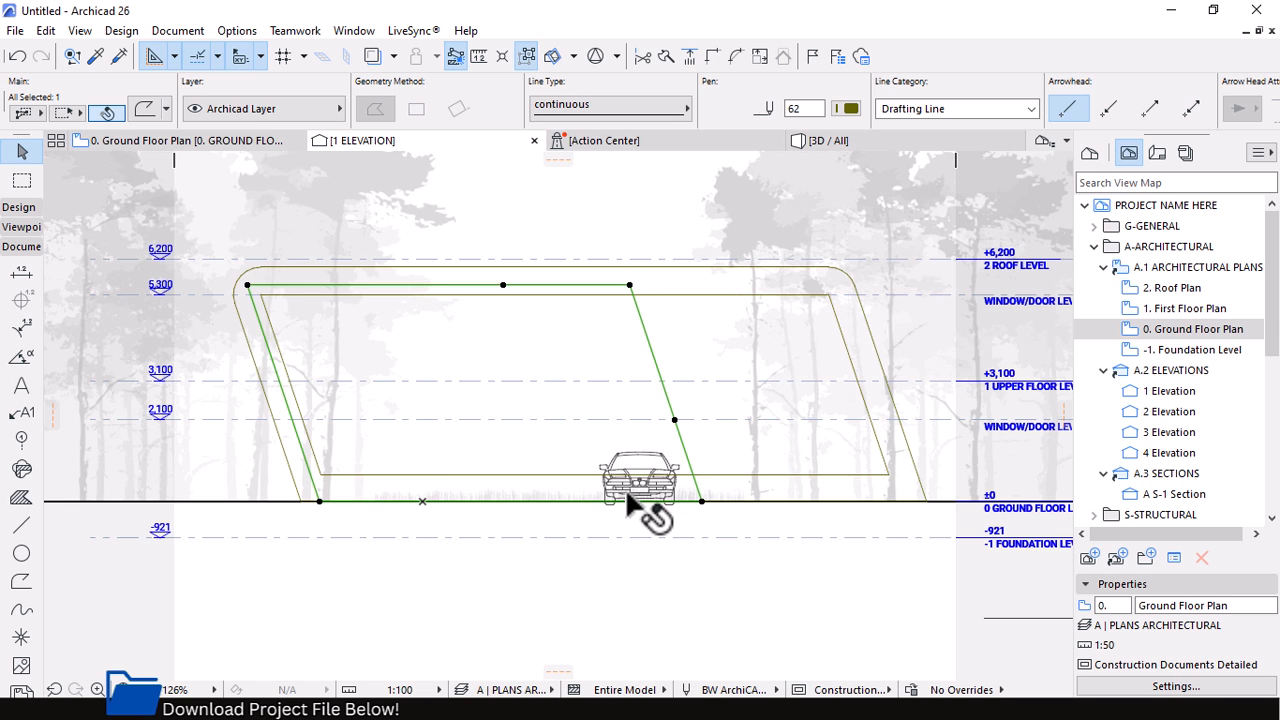
Move the extra node on the top edge further left along that edge
left_click(503, 286)
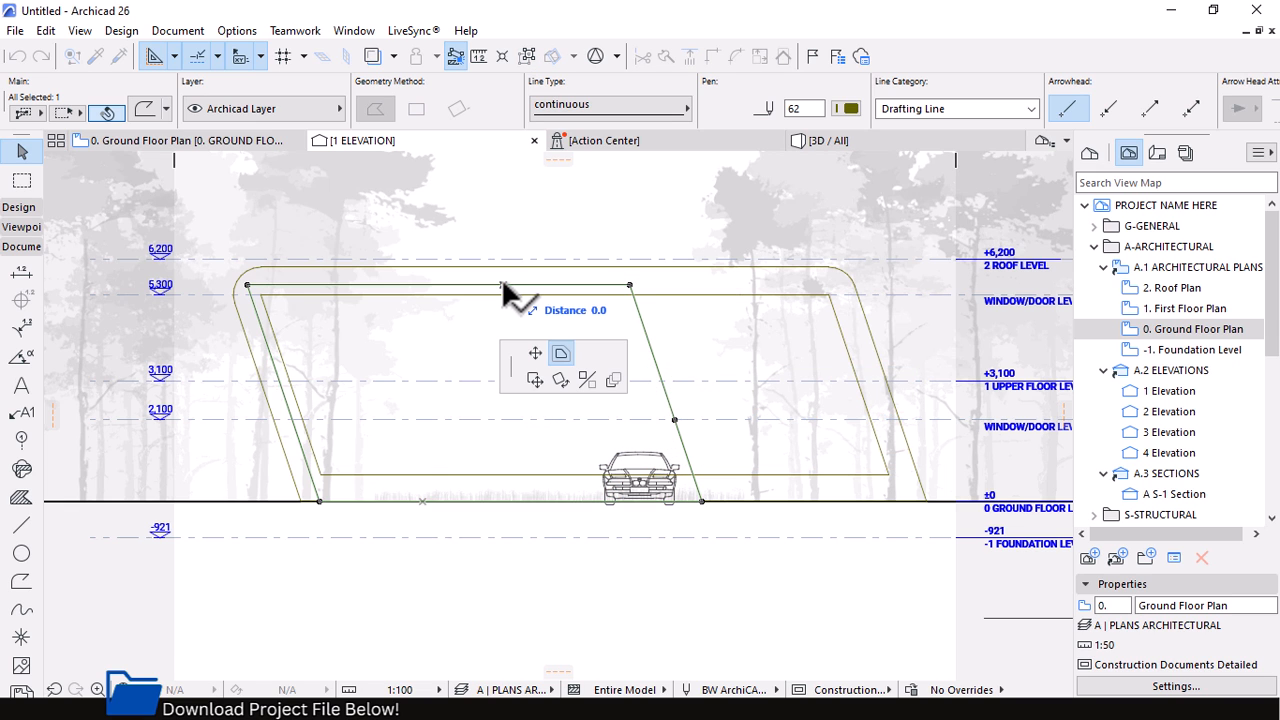
left_click(535, 352)
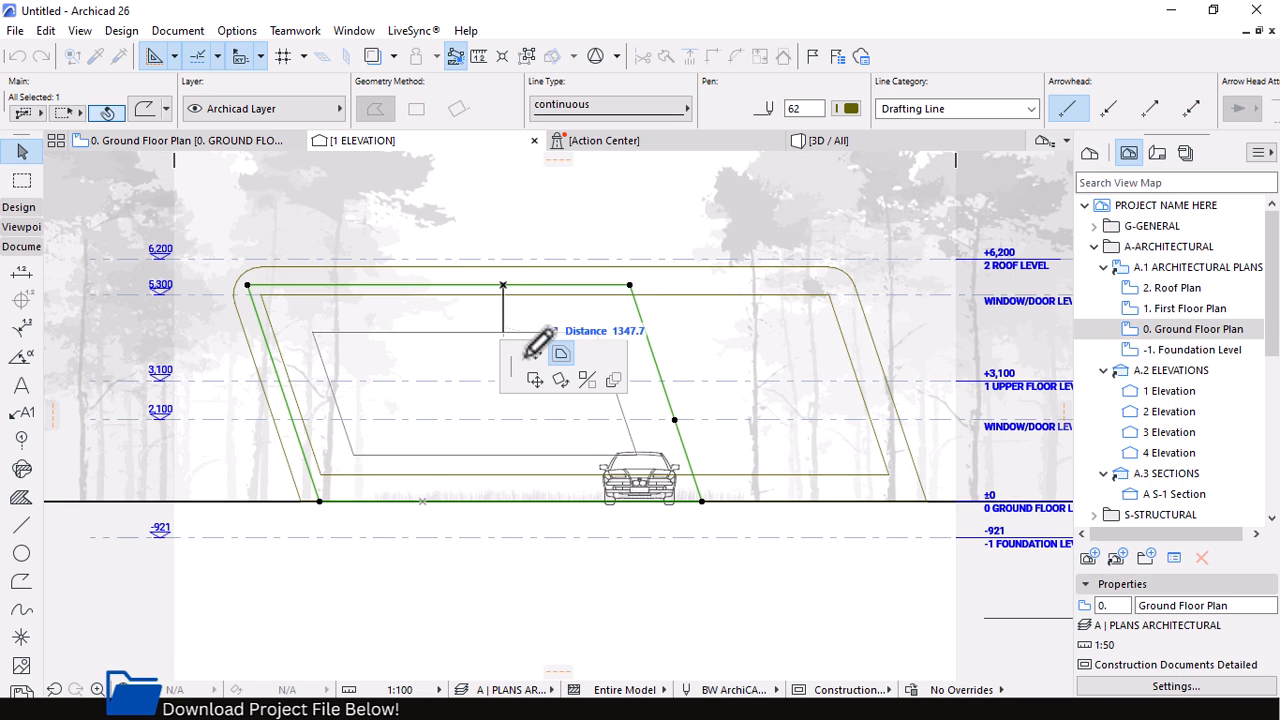
left_click(445, 285)
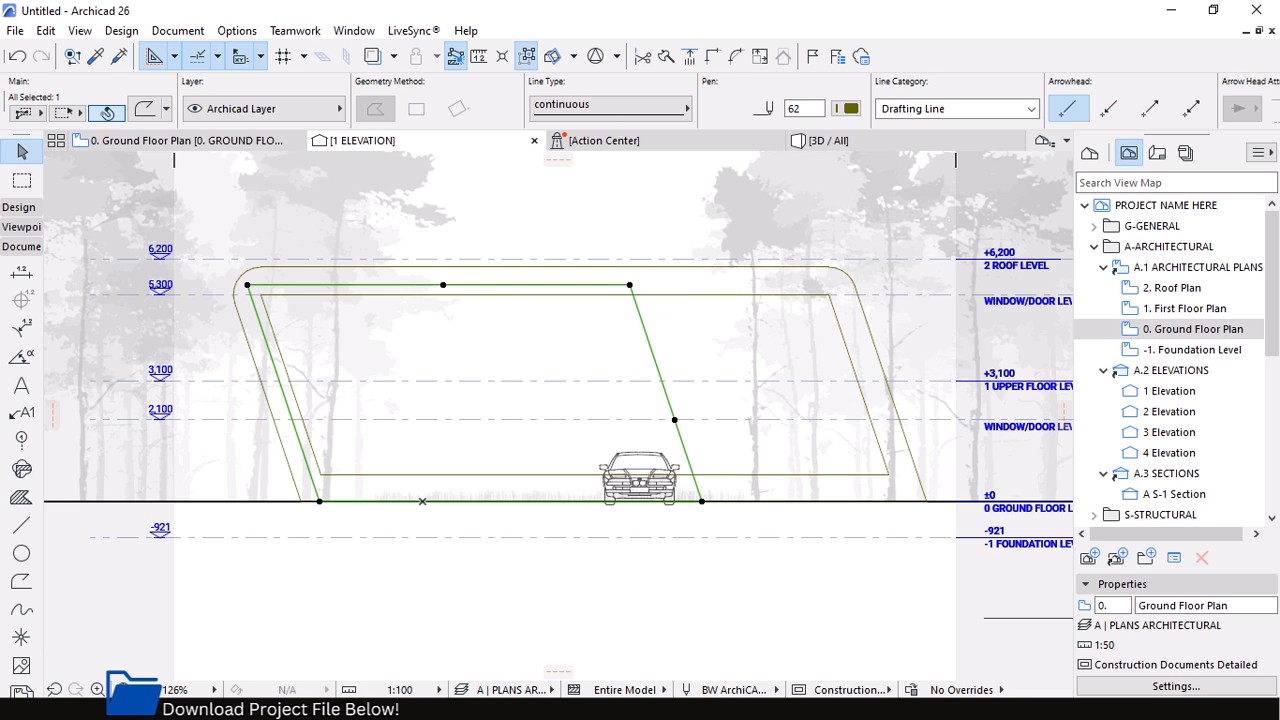
Check the shape of the glazed opening in the browser's Behance reference and return to the Archicad elevation
key("super")
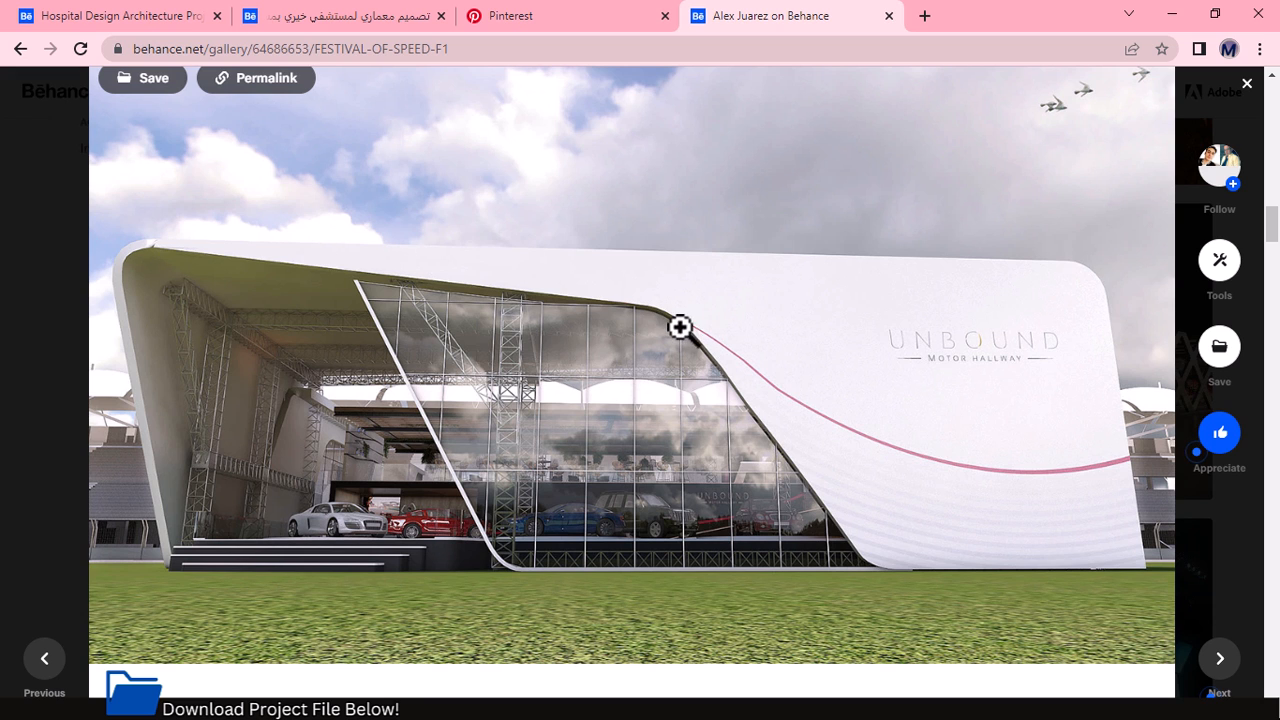
key("super")
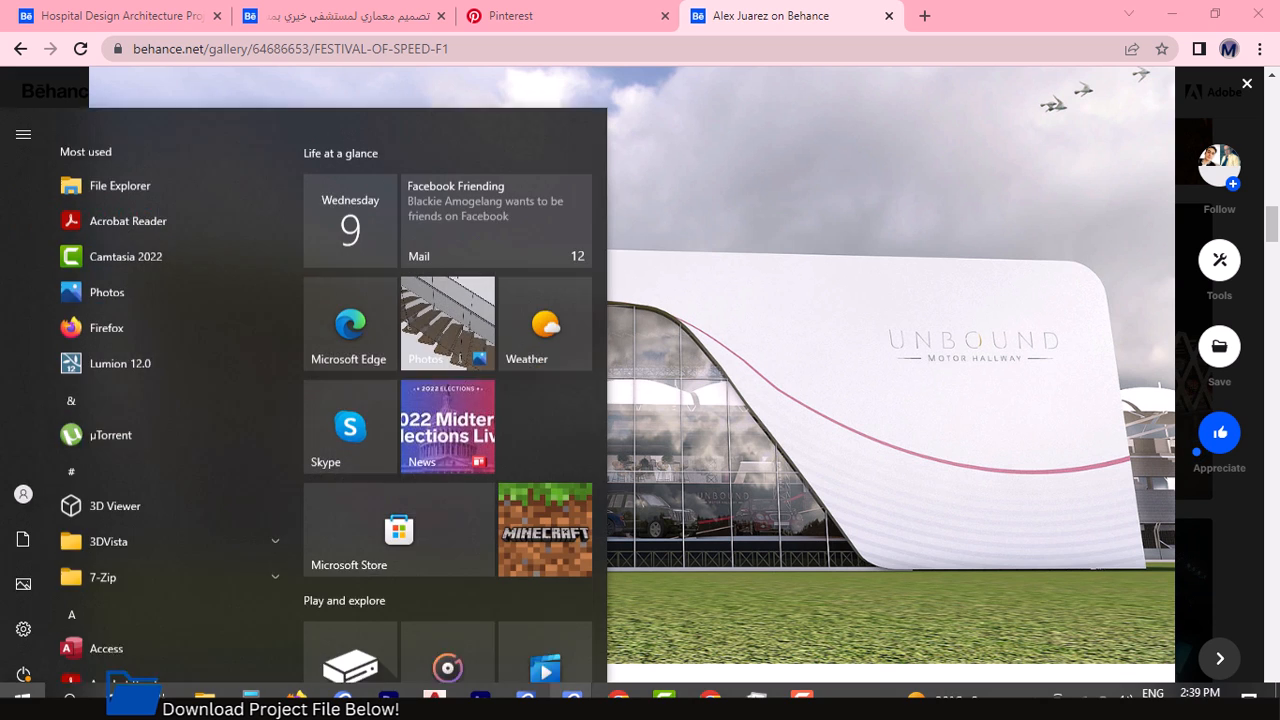
mouse_move(572, 697)
left_click(647, 618)
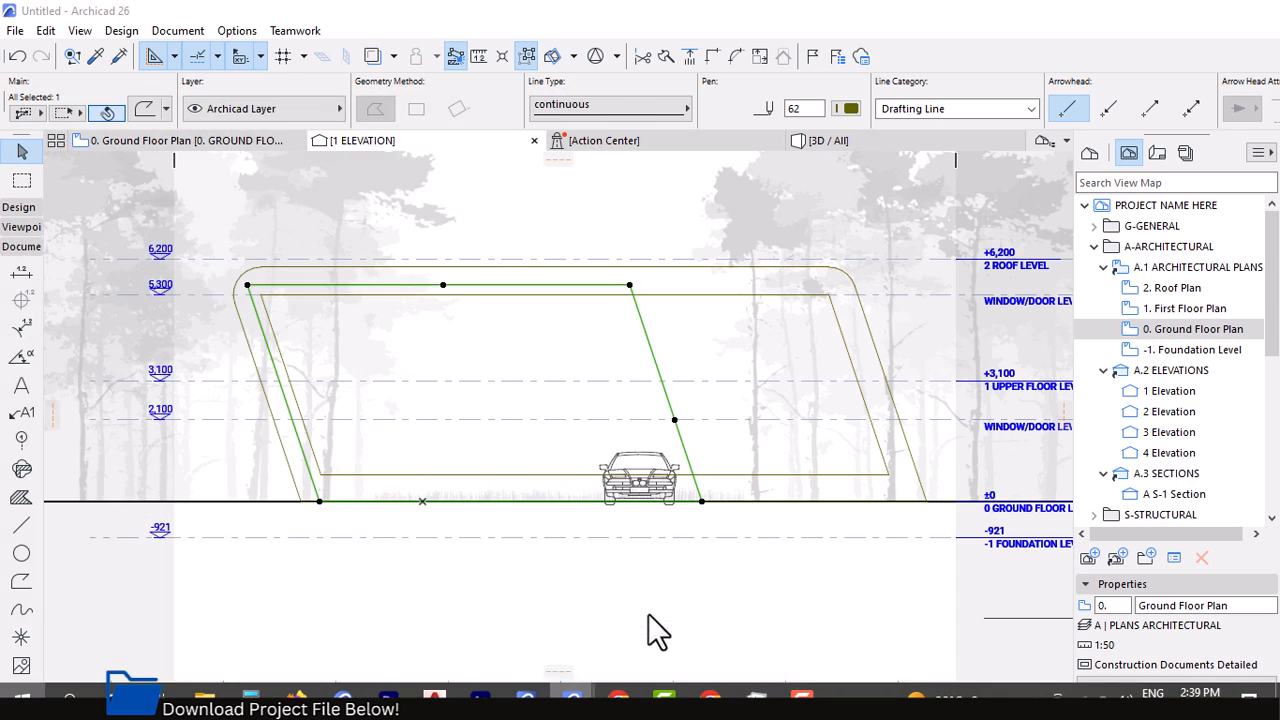
Move the extra top-edge node onto the upper-right corner to merge the two
scroll(500, 330, "up", 2)
left_click(444, 277)
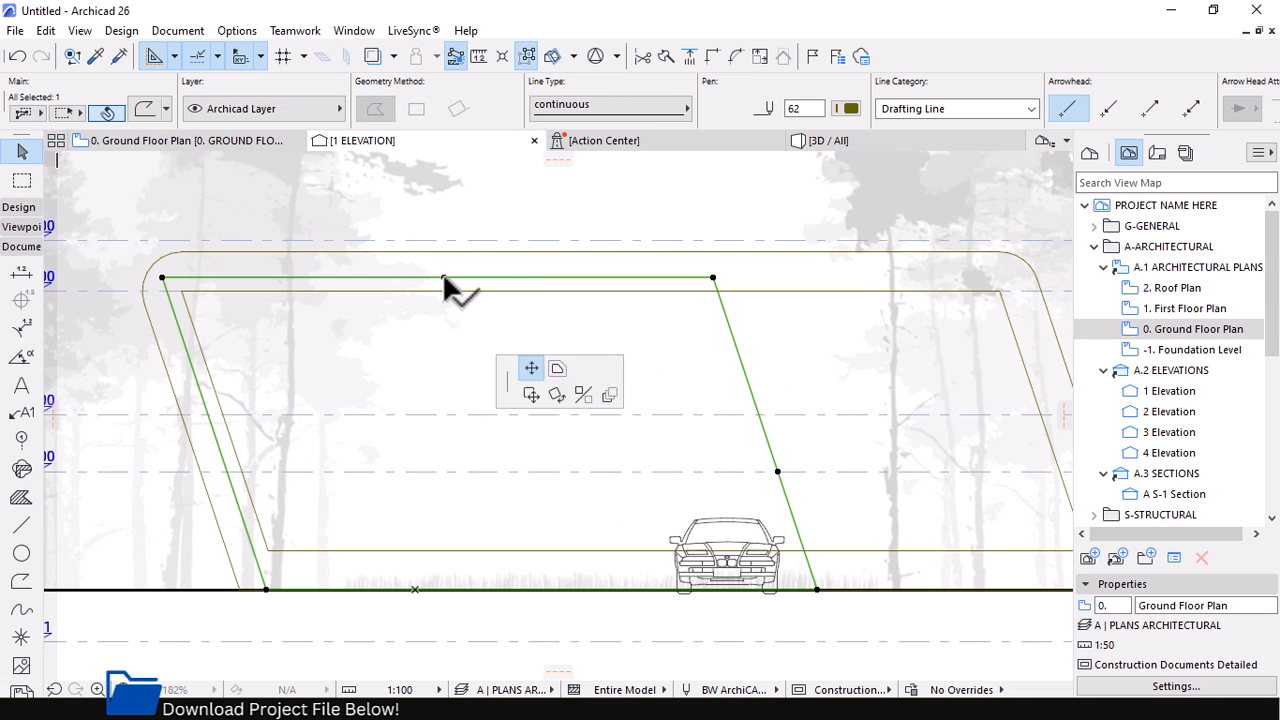
left_click(713, 277)
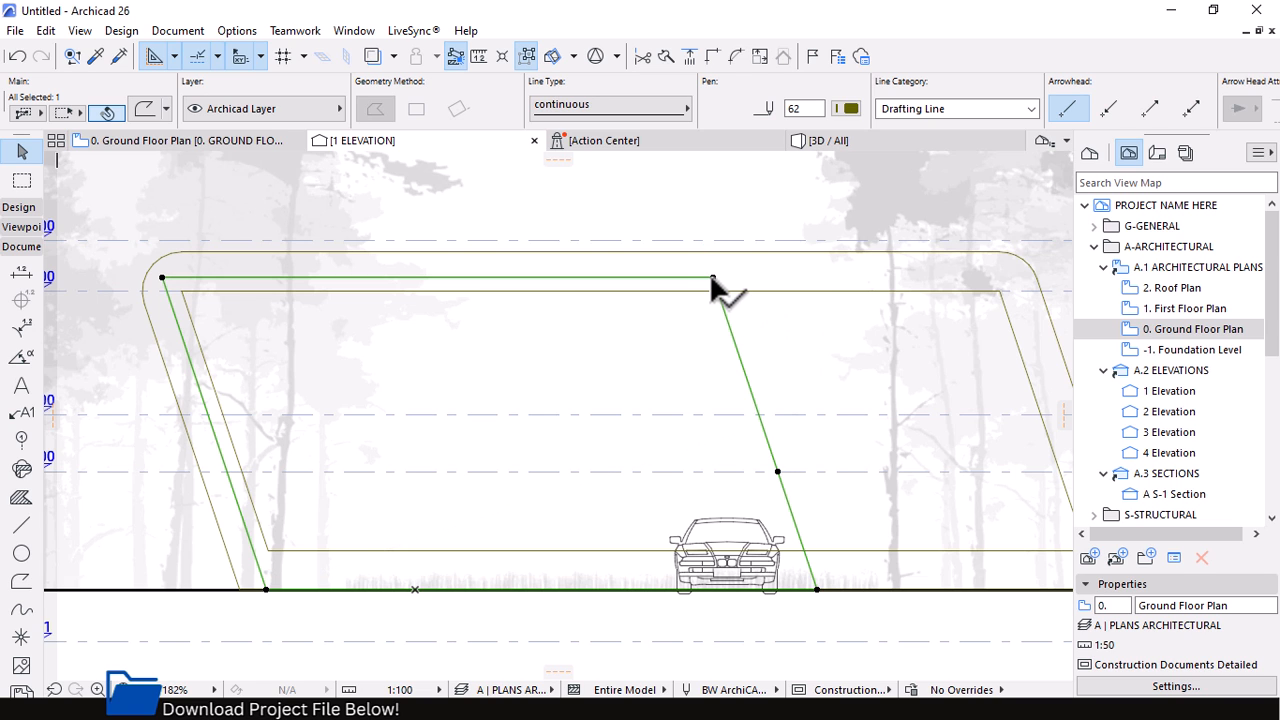
Slide the upper-right corner down along the right slanted edge, and that edge's intermediate node down to just above the ground line
left_click(711, 275)
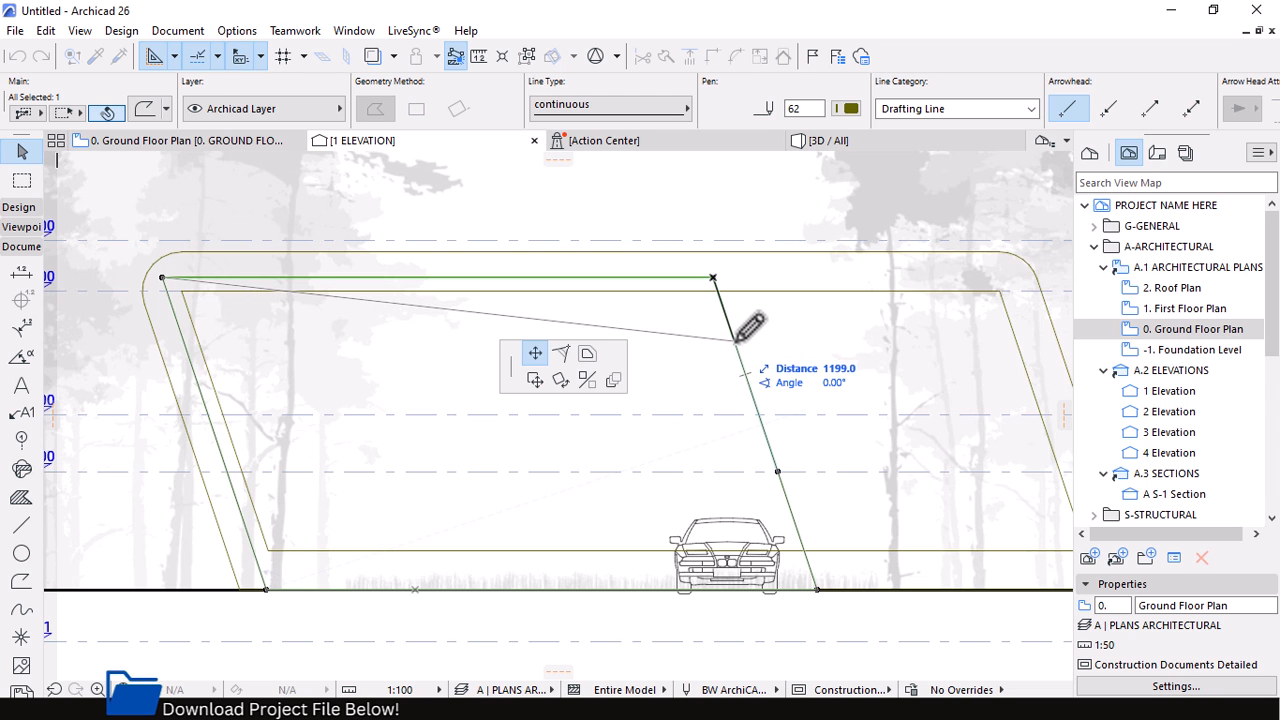
key("Return")
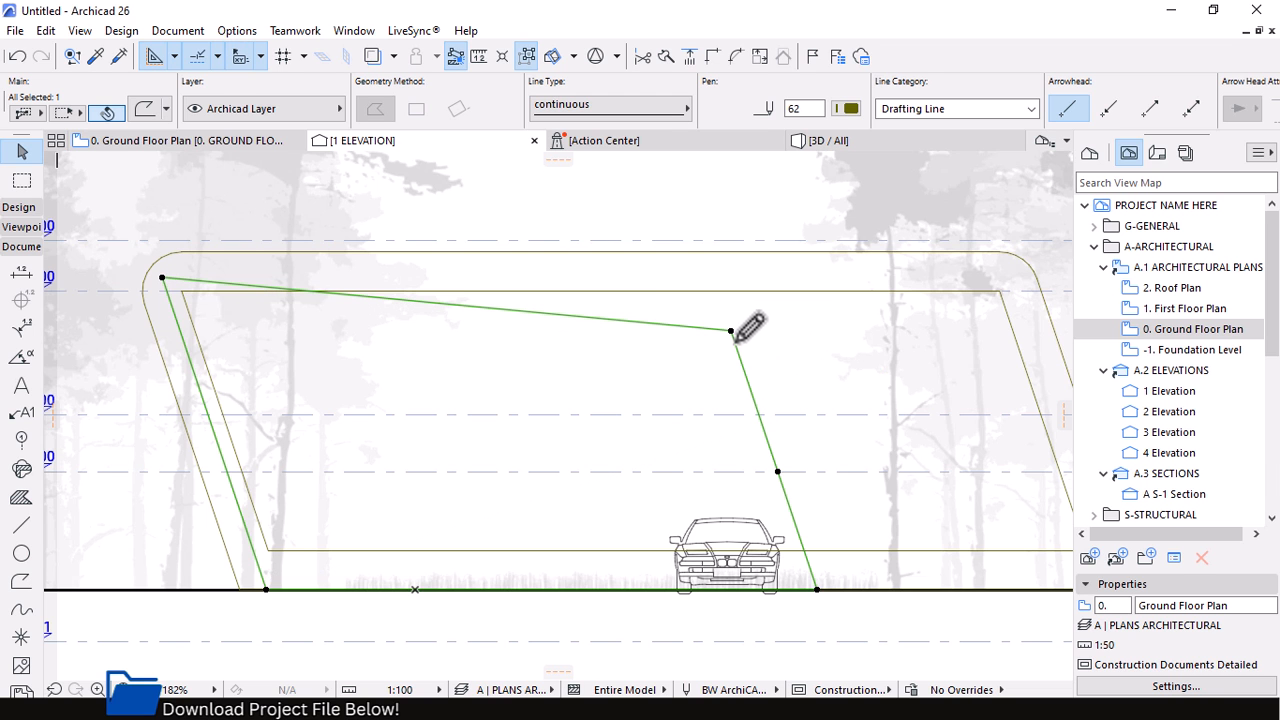
scroll(640, 354, "down", 2)
scroll(772, 522, "up", 2)
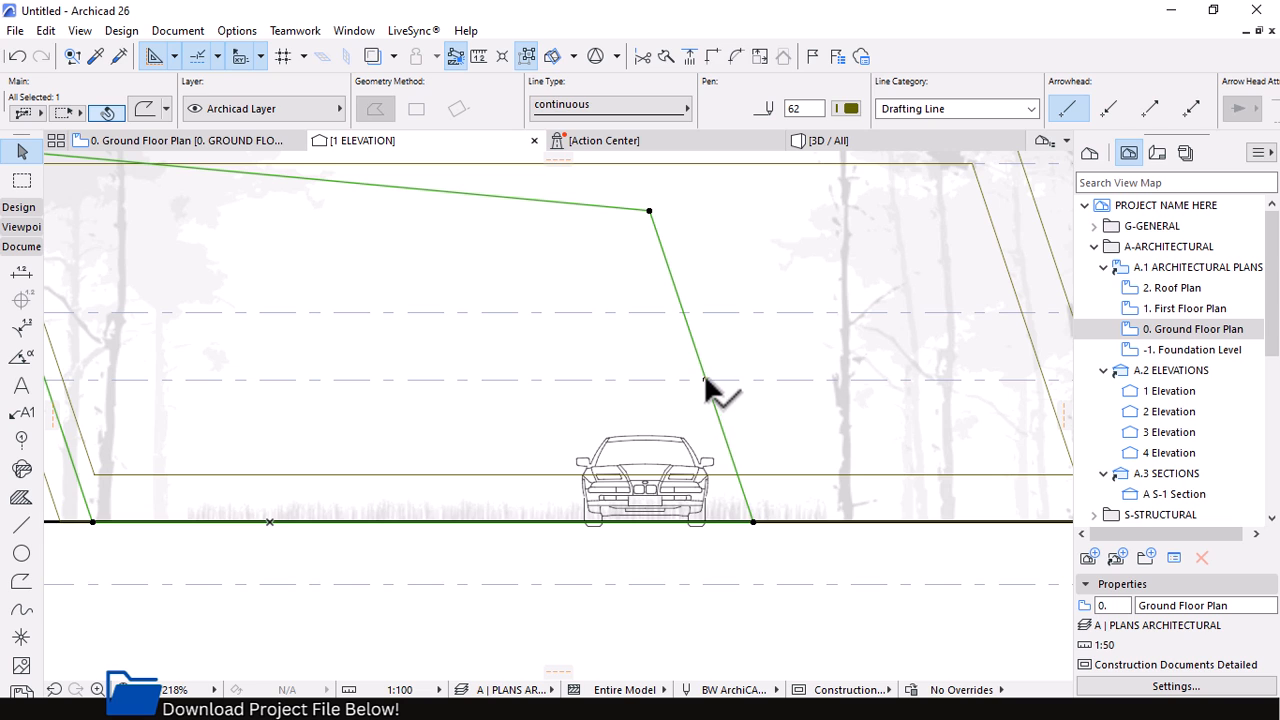
left_click(705, 380)
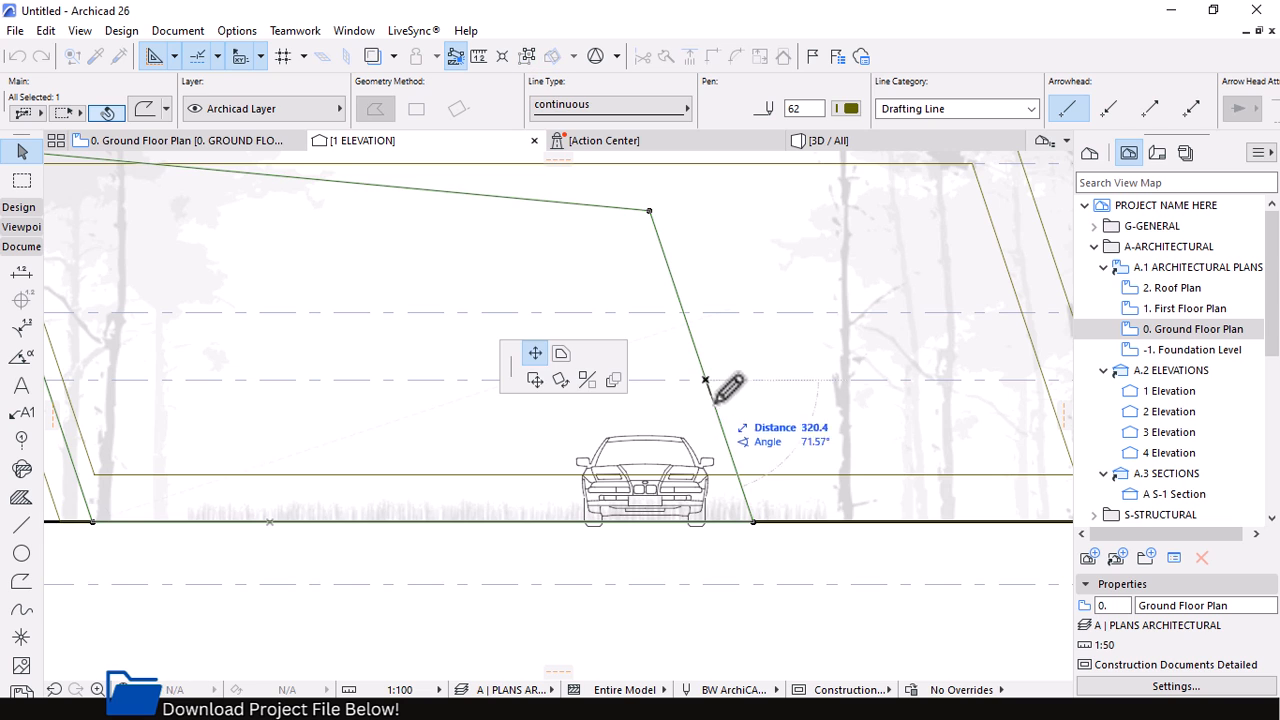
left_click(744, 497)
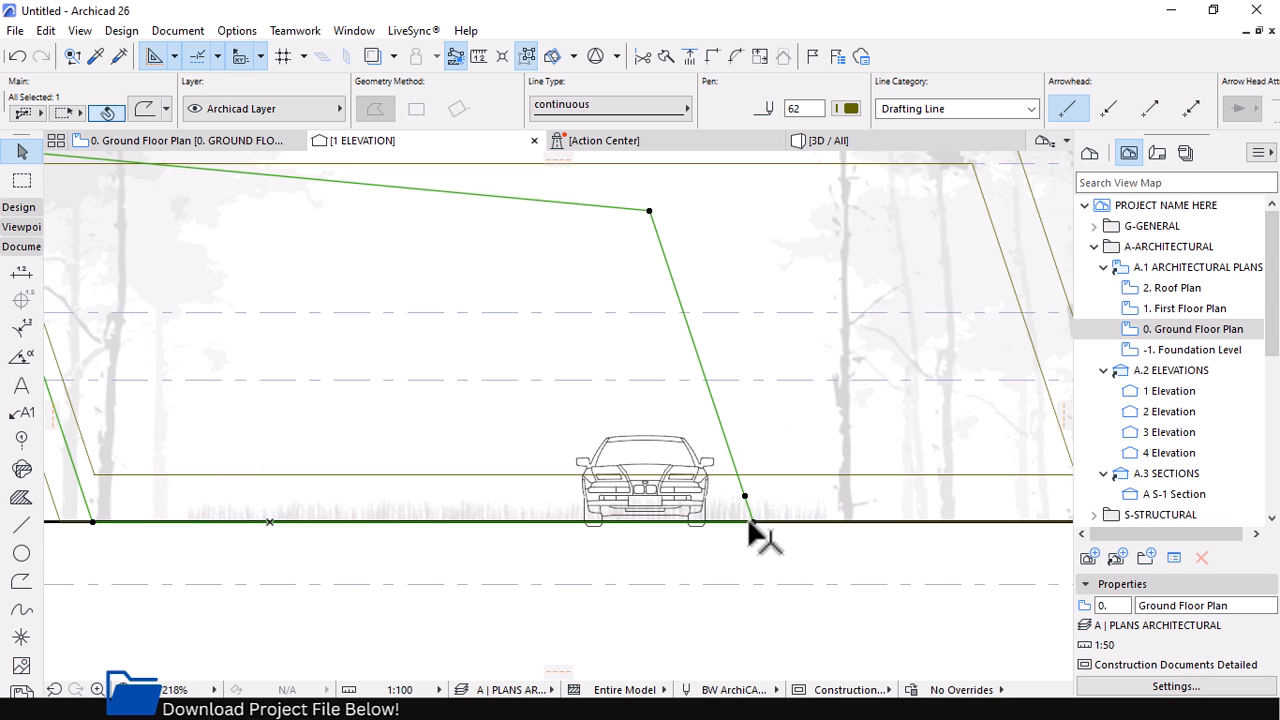
Move the selected outline's lower-right corner 1000 to the right along the ground line
left_click(751, 521)
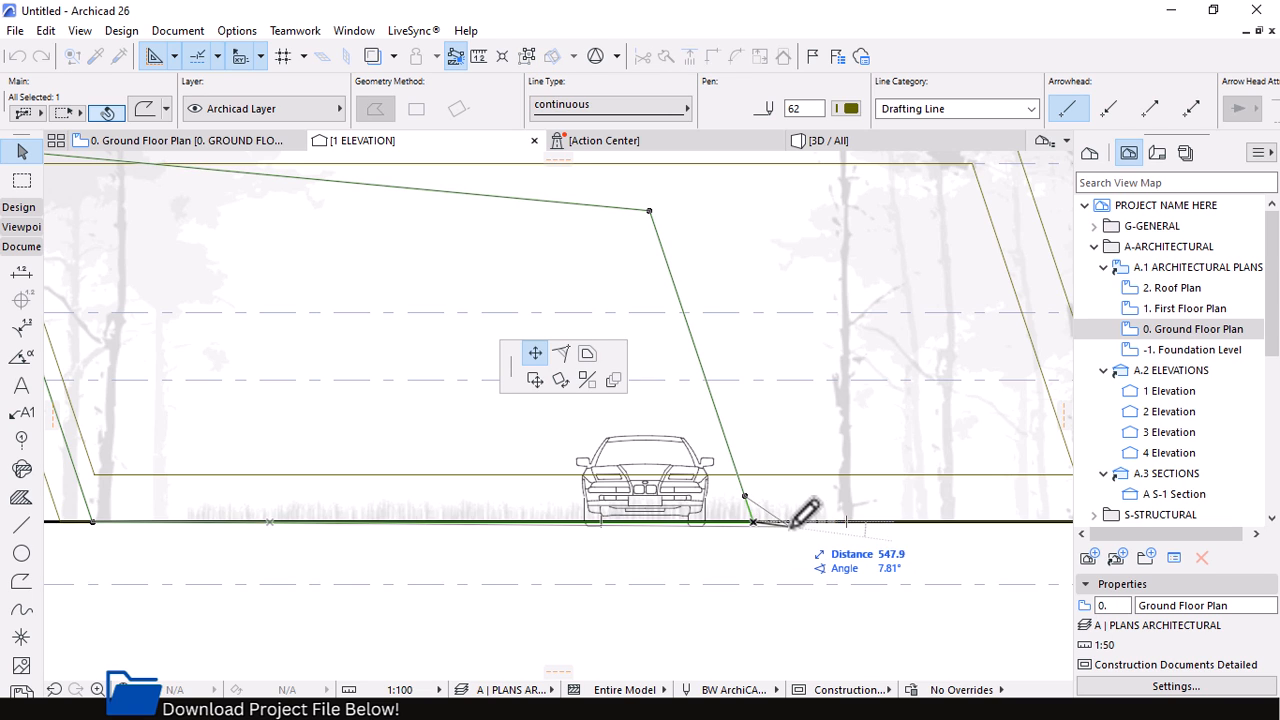
type("100")
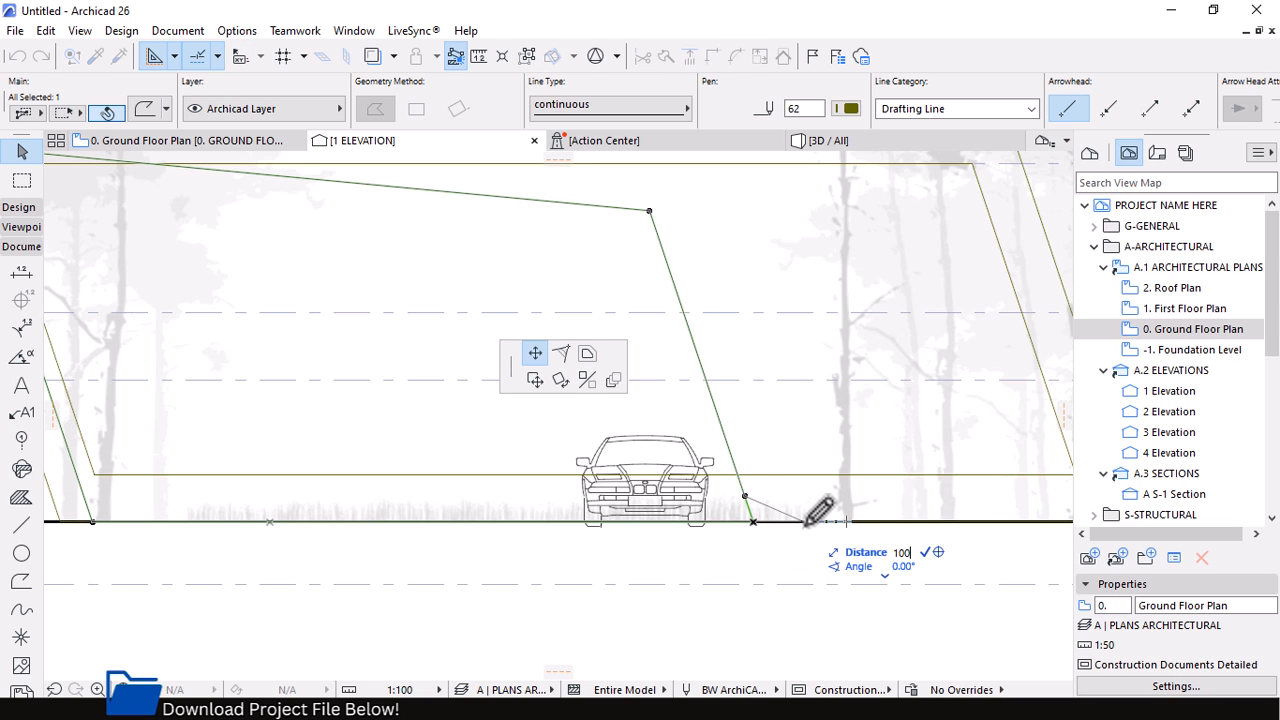
type("0")
key("Return")
Check the opening's curve in the browser reference, try a 3000 radius fillet on the outline's upper-right corner, and undo it
scroll(825, 515, "down", 3)
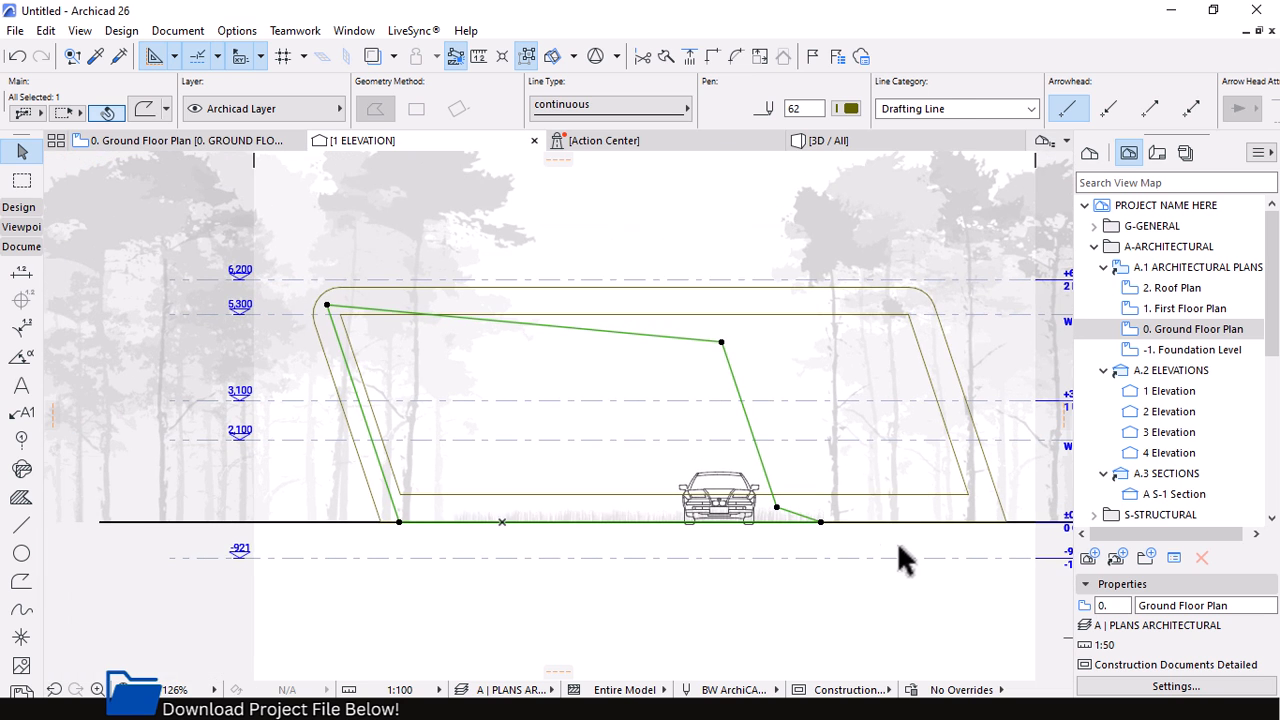
scroll(660, 405, "up", 2)
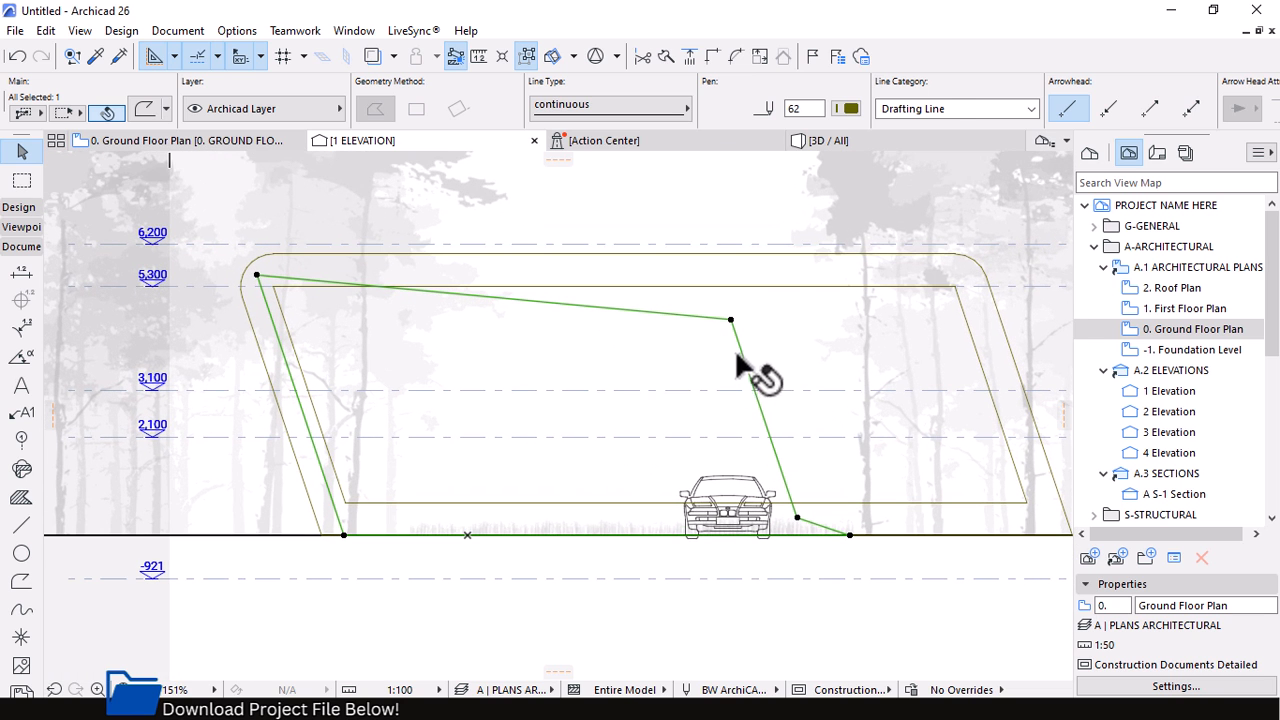
left_click(730, 320)
left_click(561, 353)
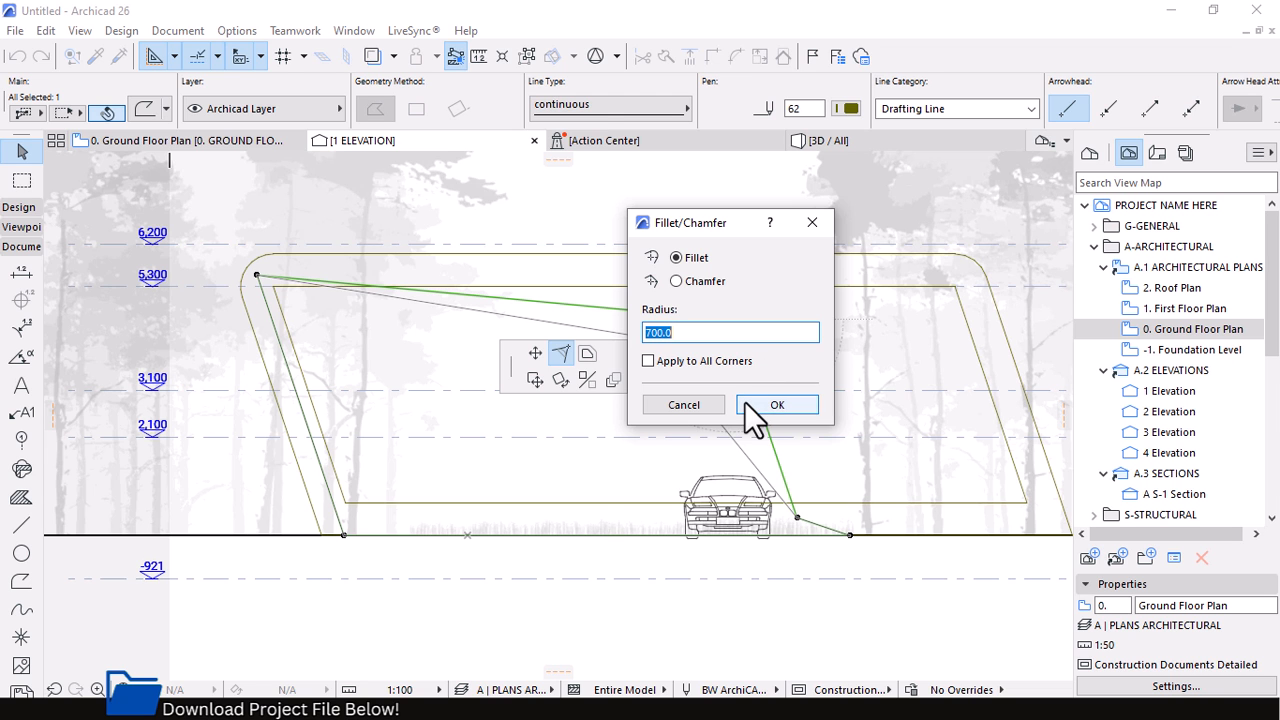
key("super")
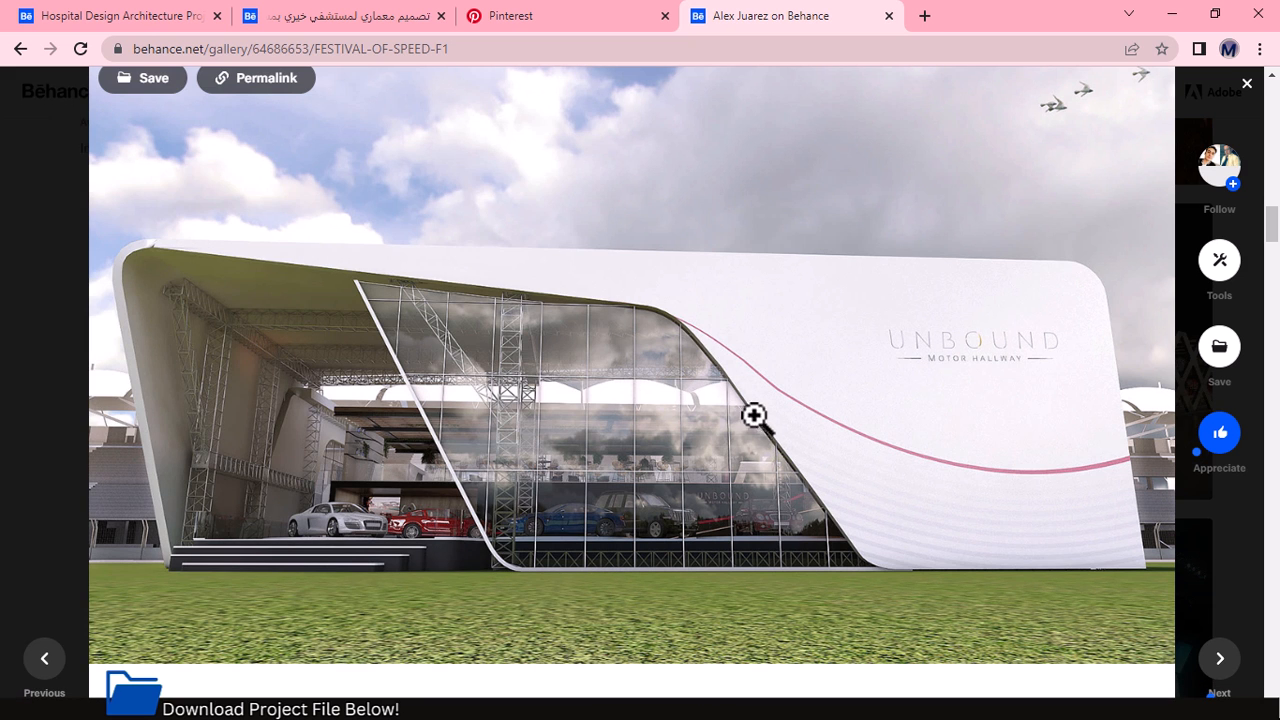
key("super")
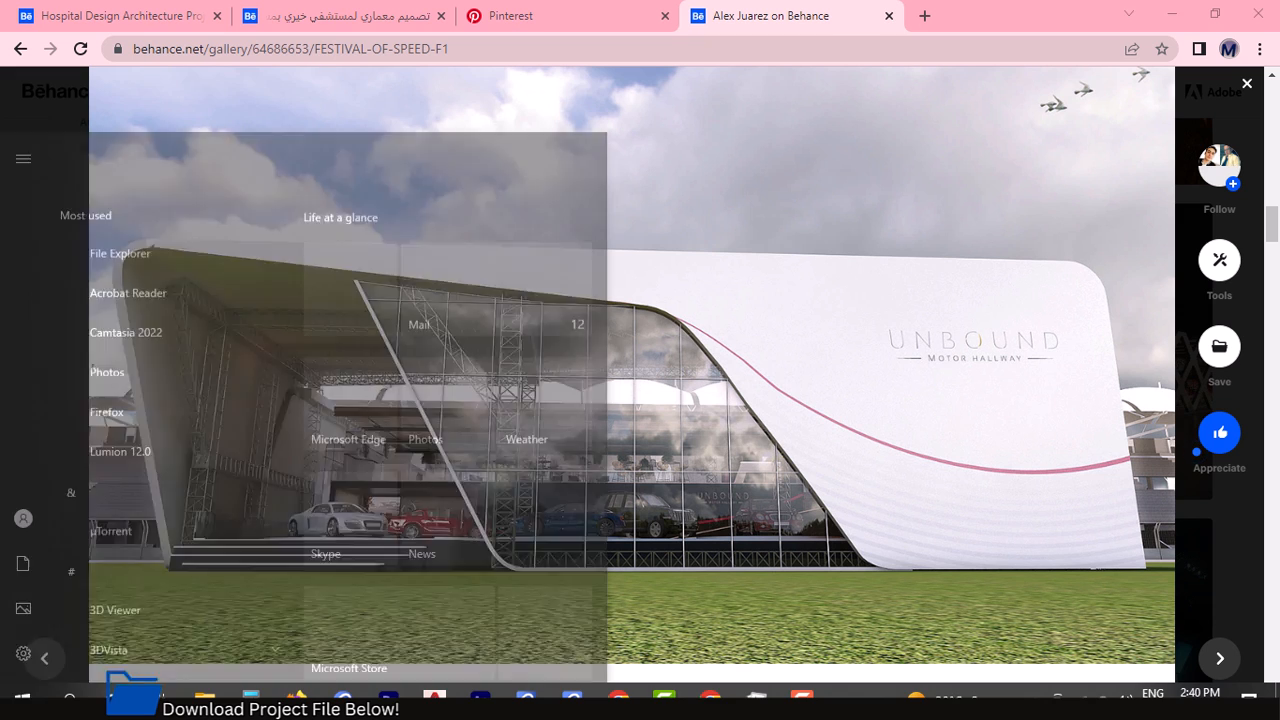
mouse_move(572, 690)
left_click(680, 658)
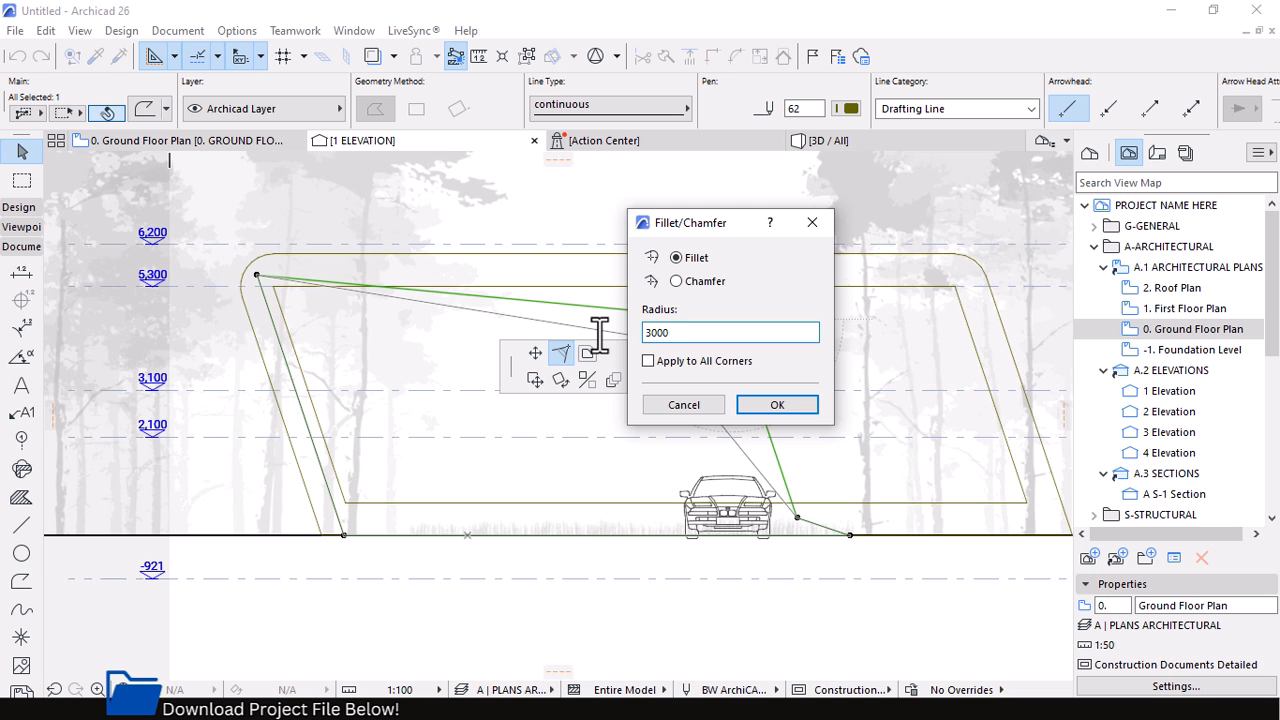
key("Return")
scroll(510, 335, "down", 1)
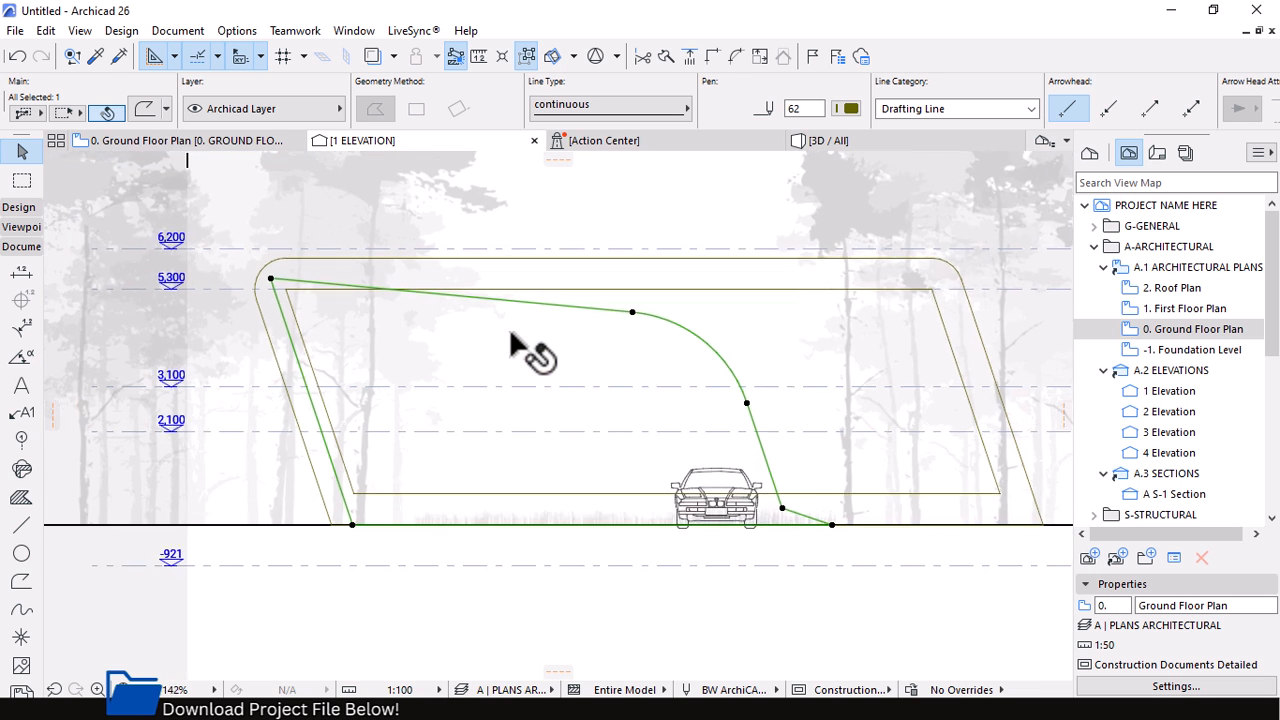
scroll(706, 443, "up", 5)
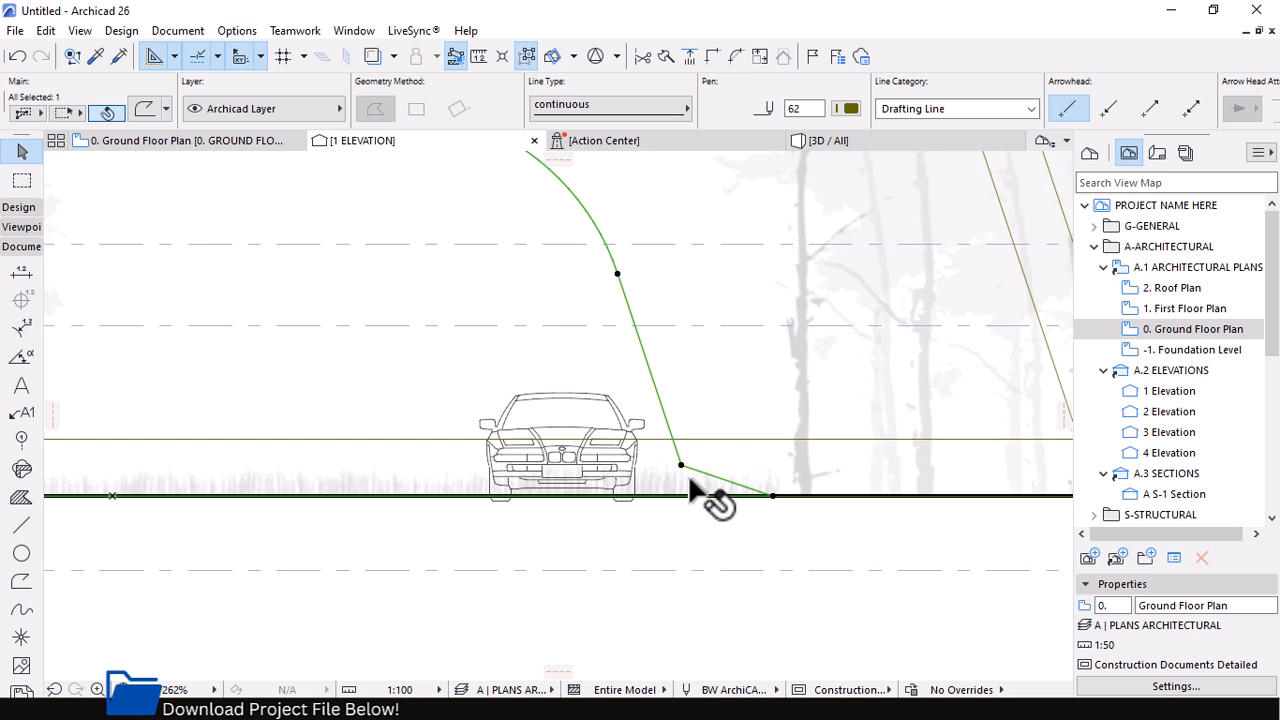
scroll(740, 500, "down", 3)
key("ctrl+z")
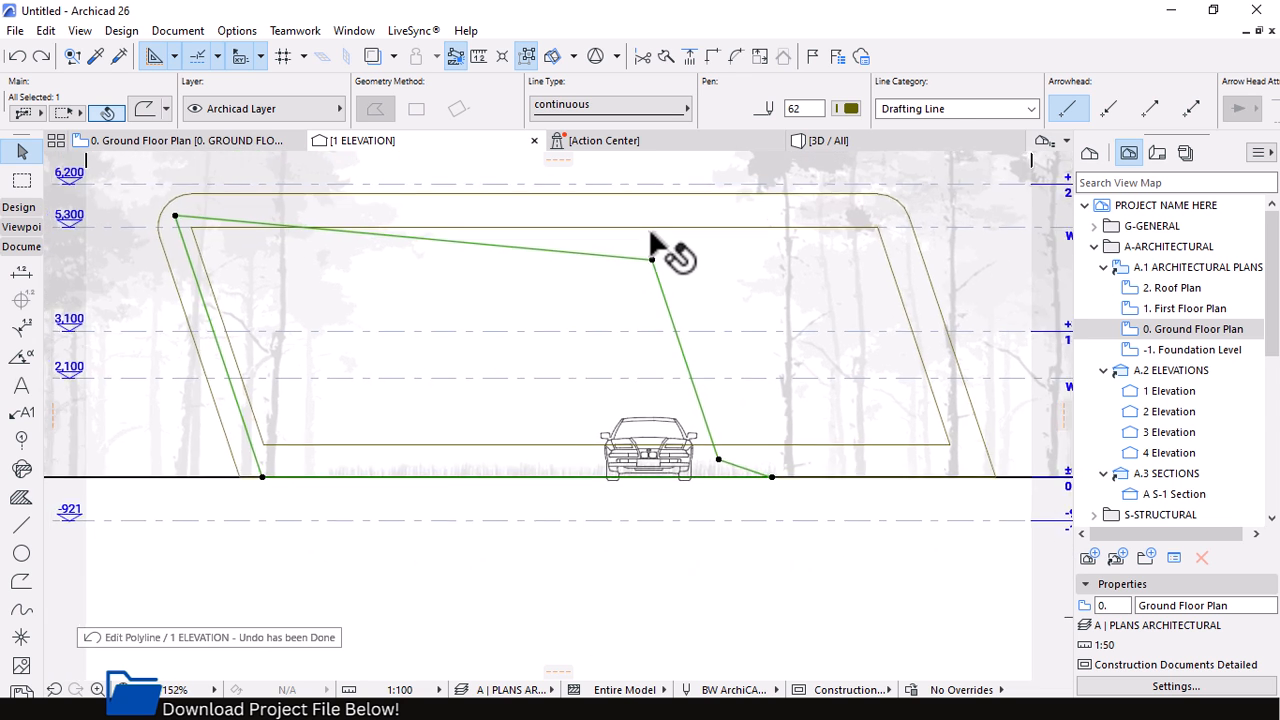
Fillet the upper-right corner of the glazed opening's outline with a radius of 2500
scroll(650, 235, "up", 3)
left_click(653, 270)
left_click(562, 362)
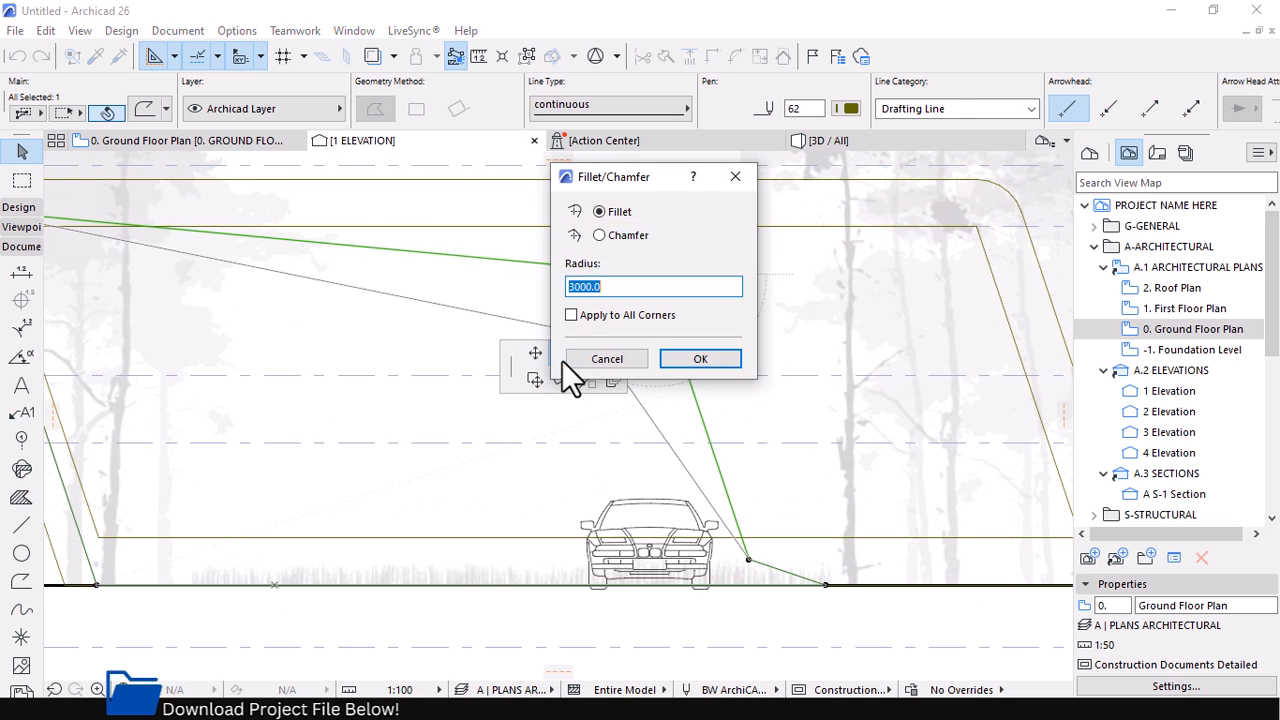
type("2000")
key("Return")
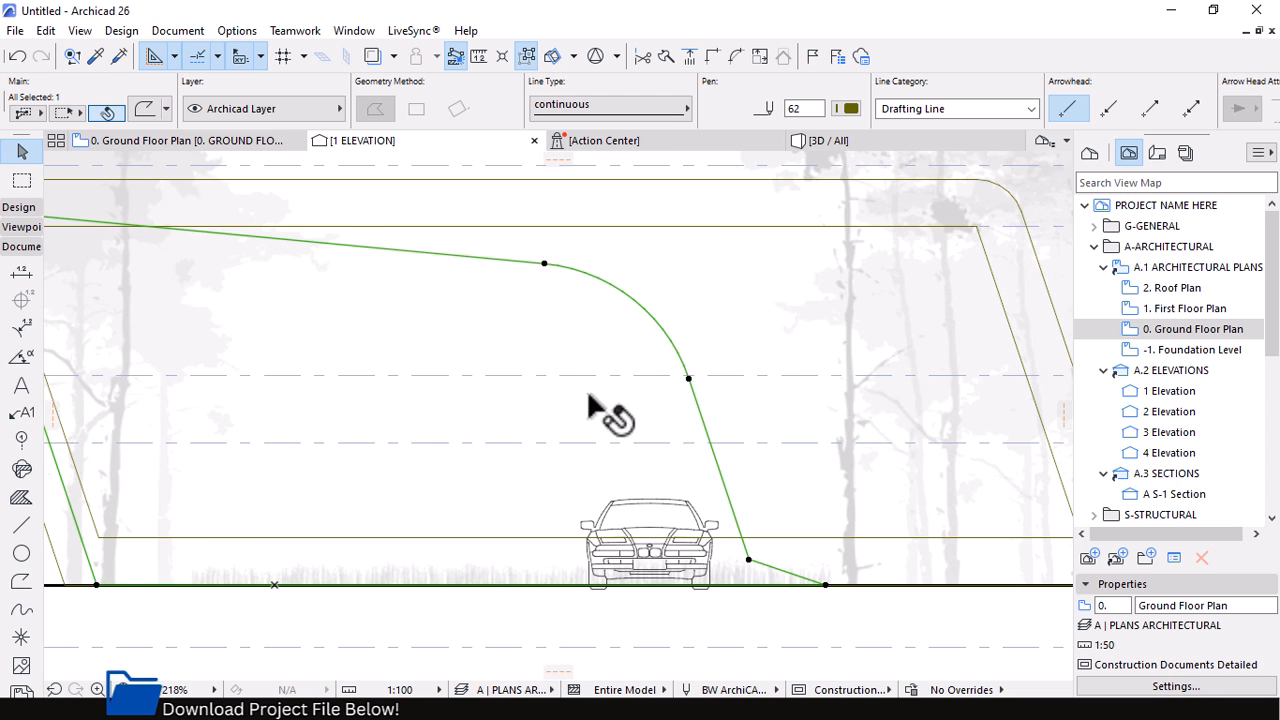
Try curving the short segment at the outline's lower right into an arc of about 1480 radius
scroll(640, 450, "down", 2)
scroll(737, 529, "up", 3)
left_click(703, 513)
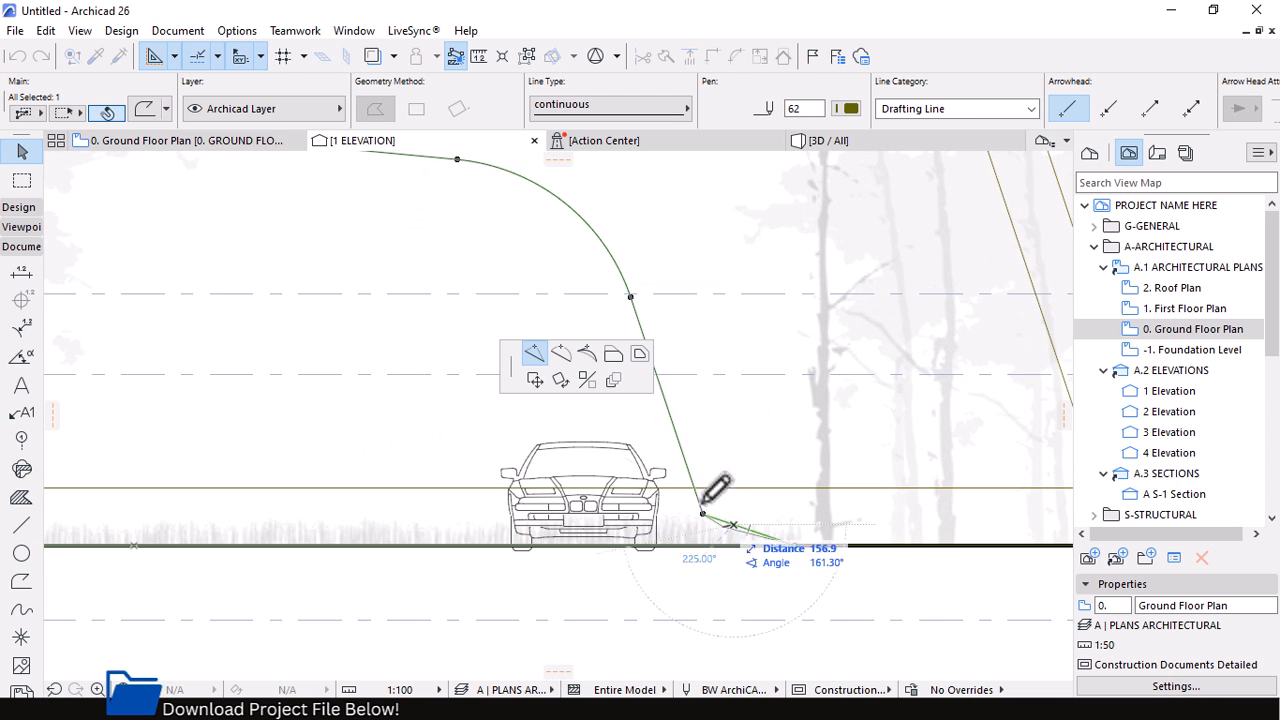
left_click(561, 356)
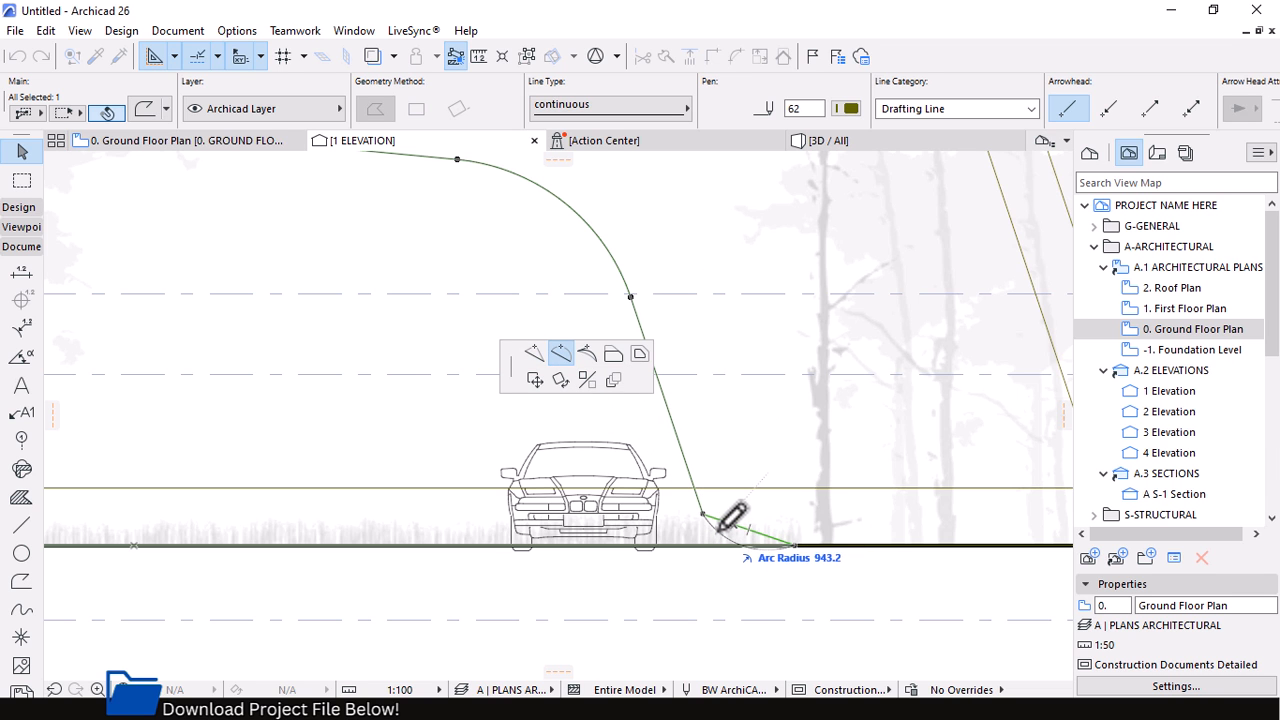
scroll(730, 515, "up", 3)
scroll(730, 514, "up", 3)
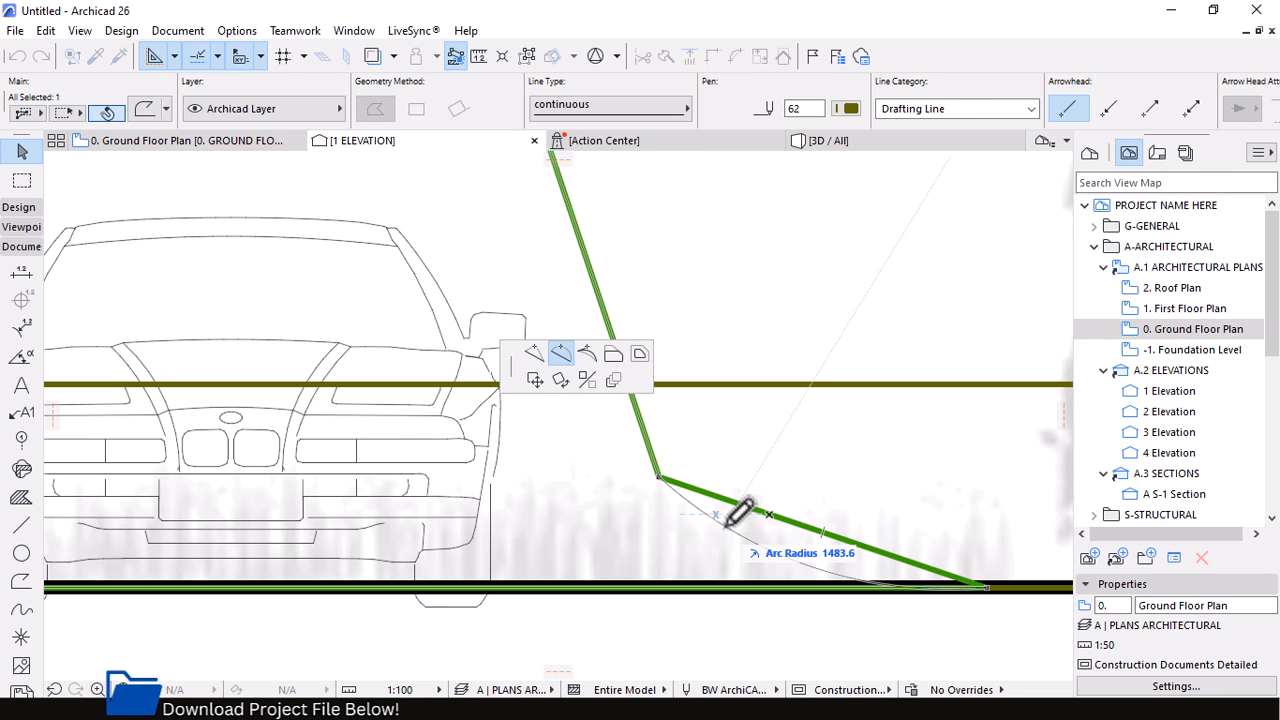
left_click(728, 524)
scroll(760, 550, "down", 3)
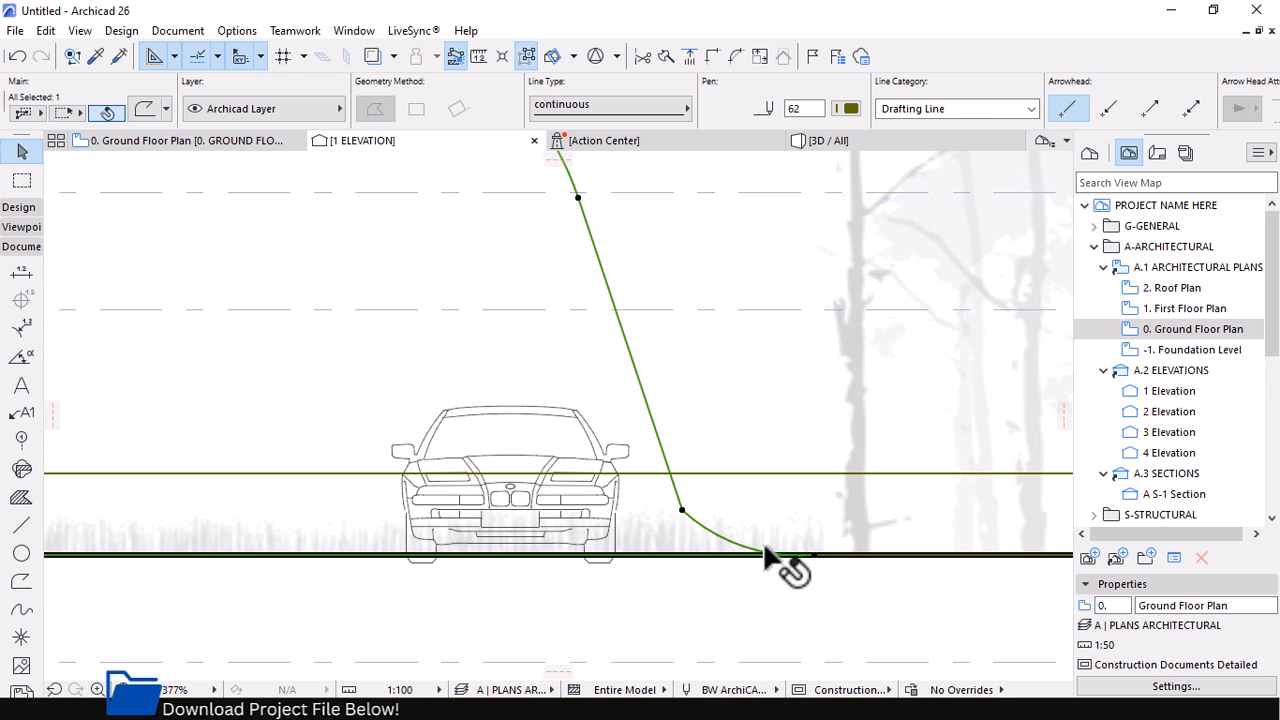
left_click(817, 576)
scroll(817, 565, "down", 3)
scroll(771, 550, "up", 5)
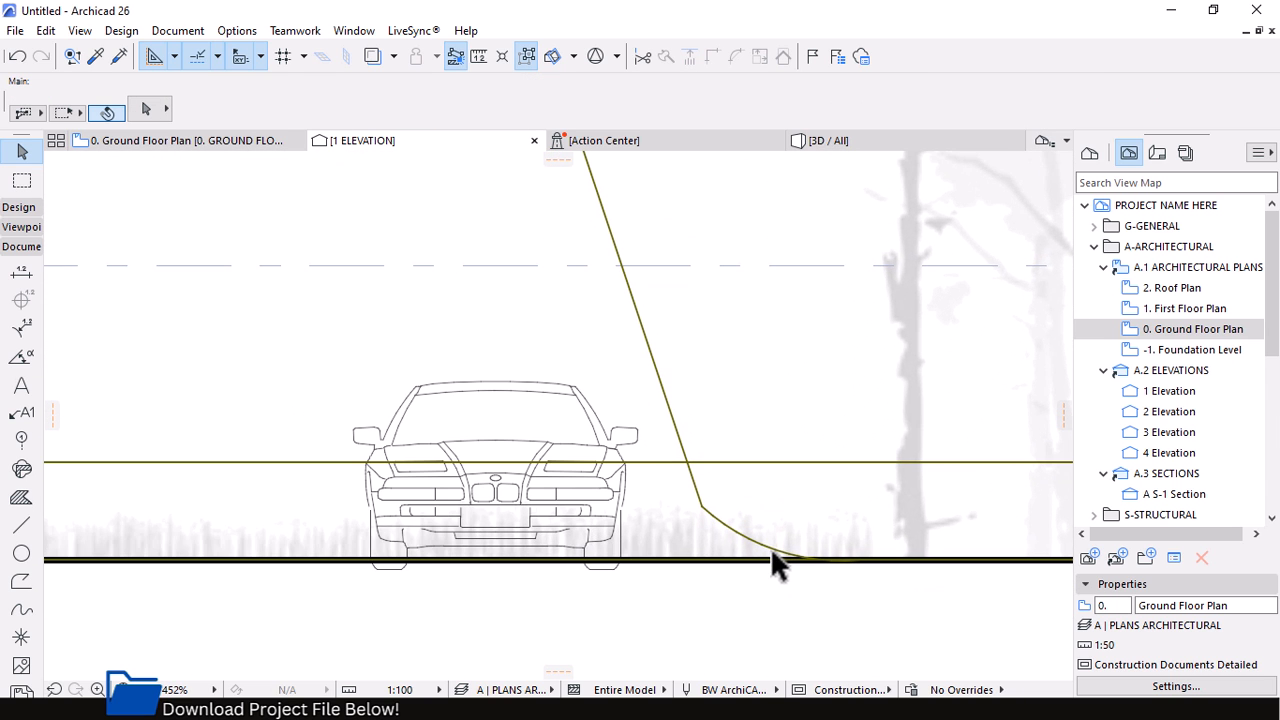
Undo the arc and slide the outline's lower-right corner inward along the ground line to shorten the sloped segment
key("ctrl+z")
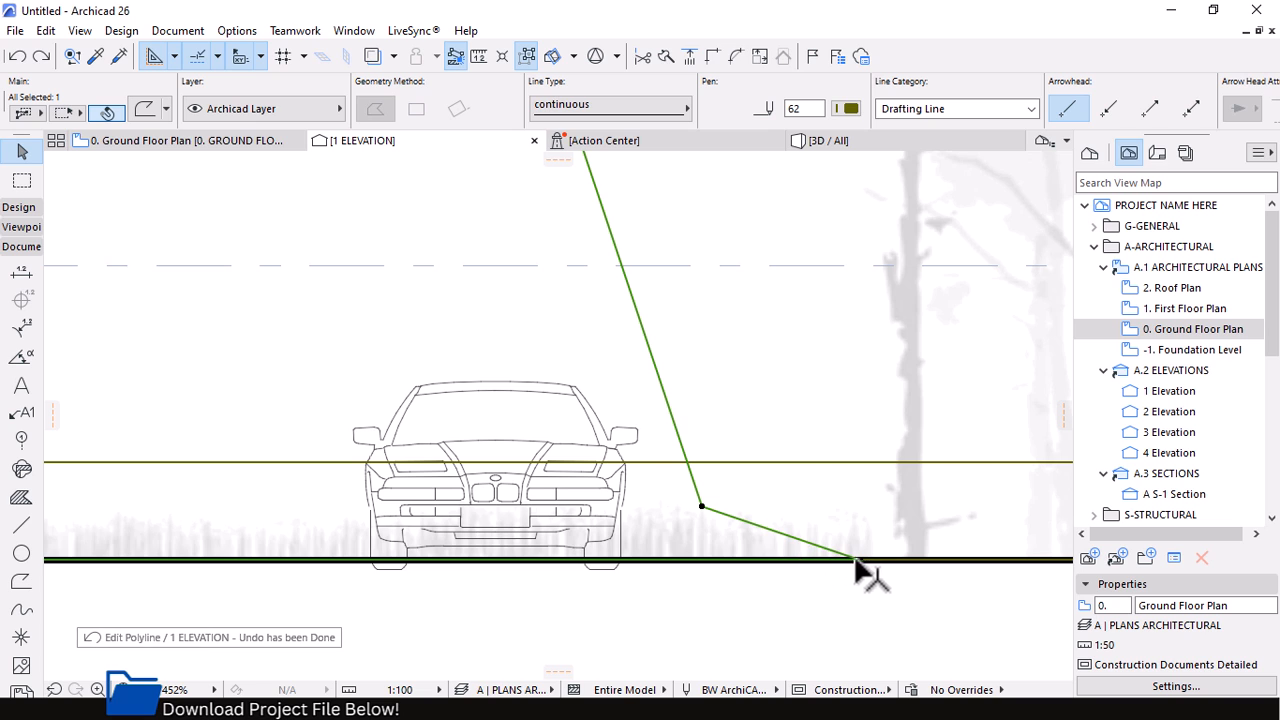
left_click(845, 553)
left_click(791, 559)
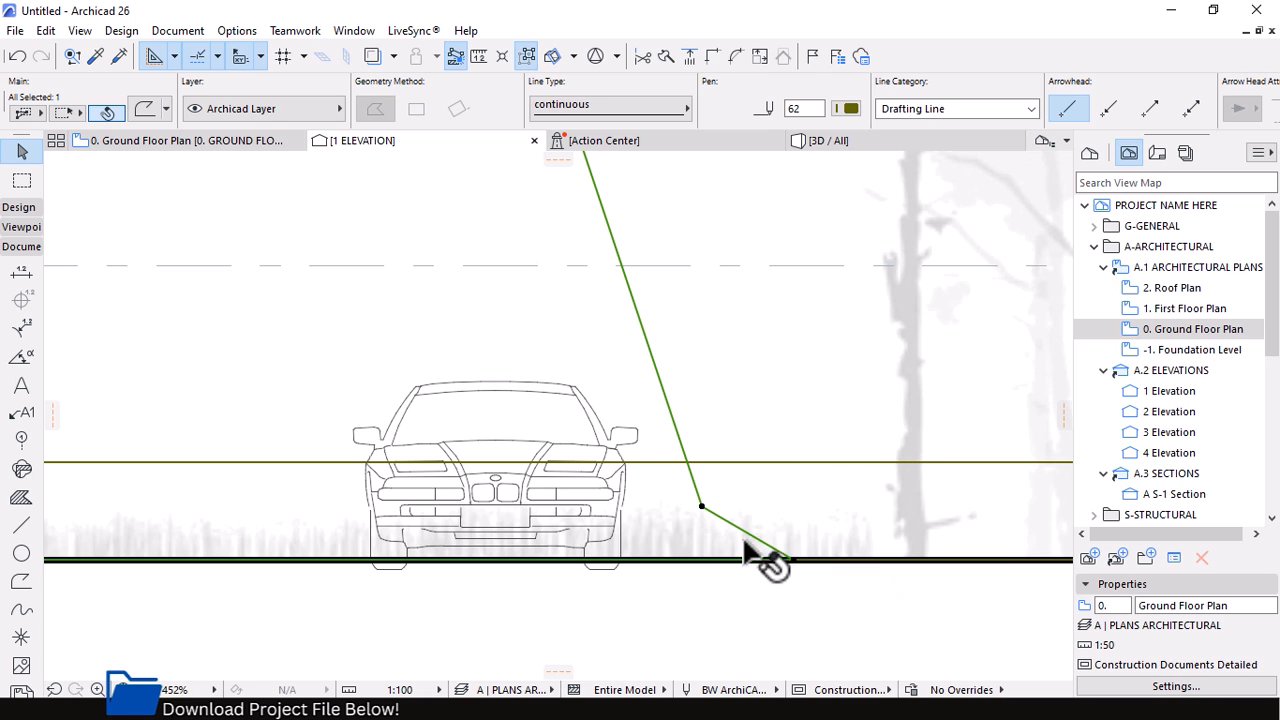
Try bending the shortened lower-right segment into an arc of about 550 radius, then undo it
left_click(743, 532)
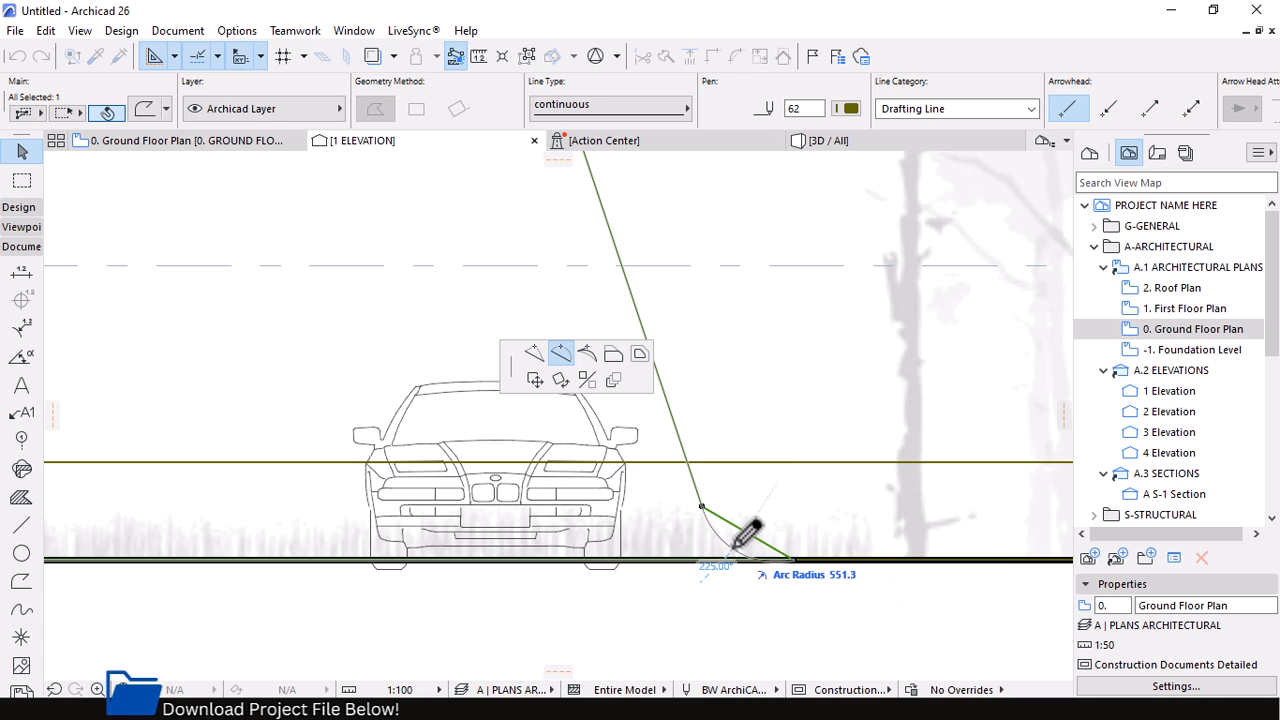
left_click(735, 547)
left_click(795, 614)
scroll(810, 579, "down", 1)
scroll(810, 579, "up", 5)
left_click(750, 549)
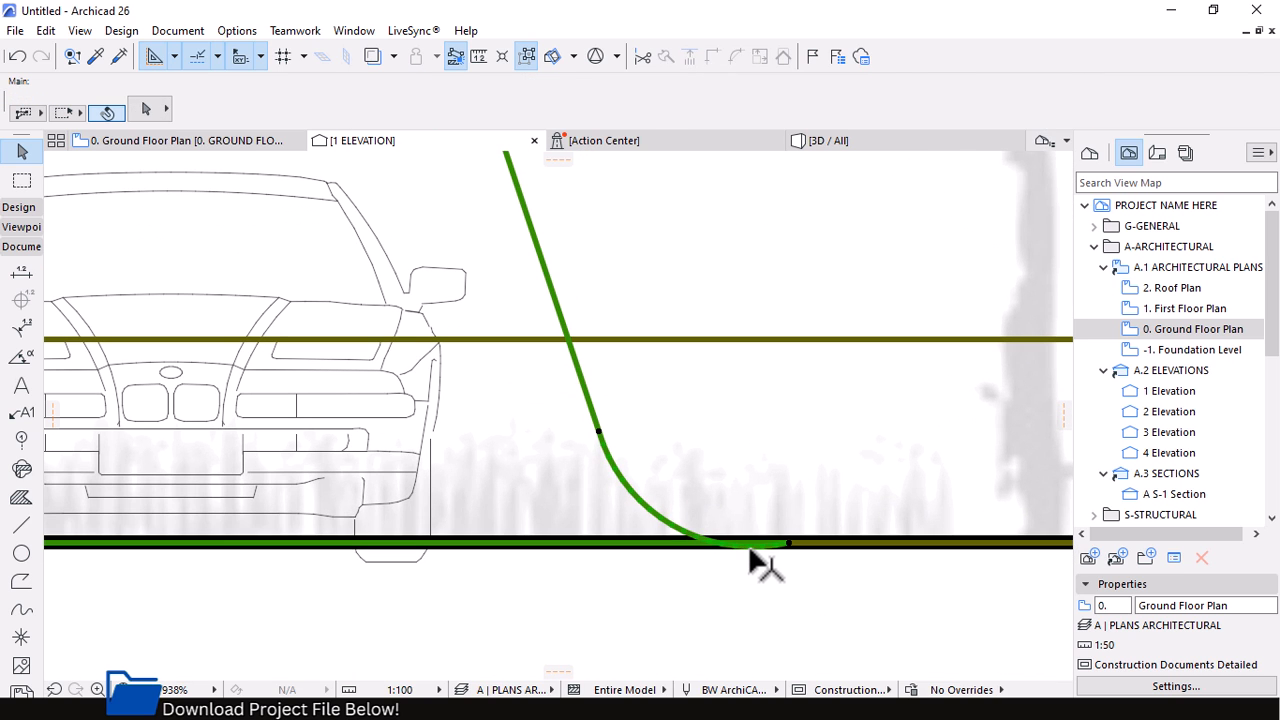
key("ctrl+z")
Curve the shortened lower-right segment into a shallow arc that runs smoothly into the ground line
left_click(688, 484)
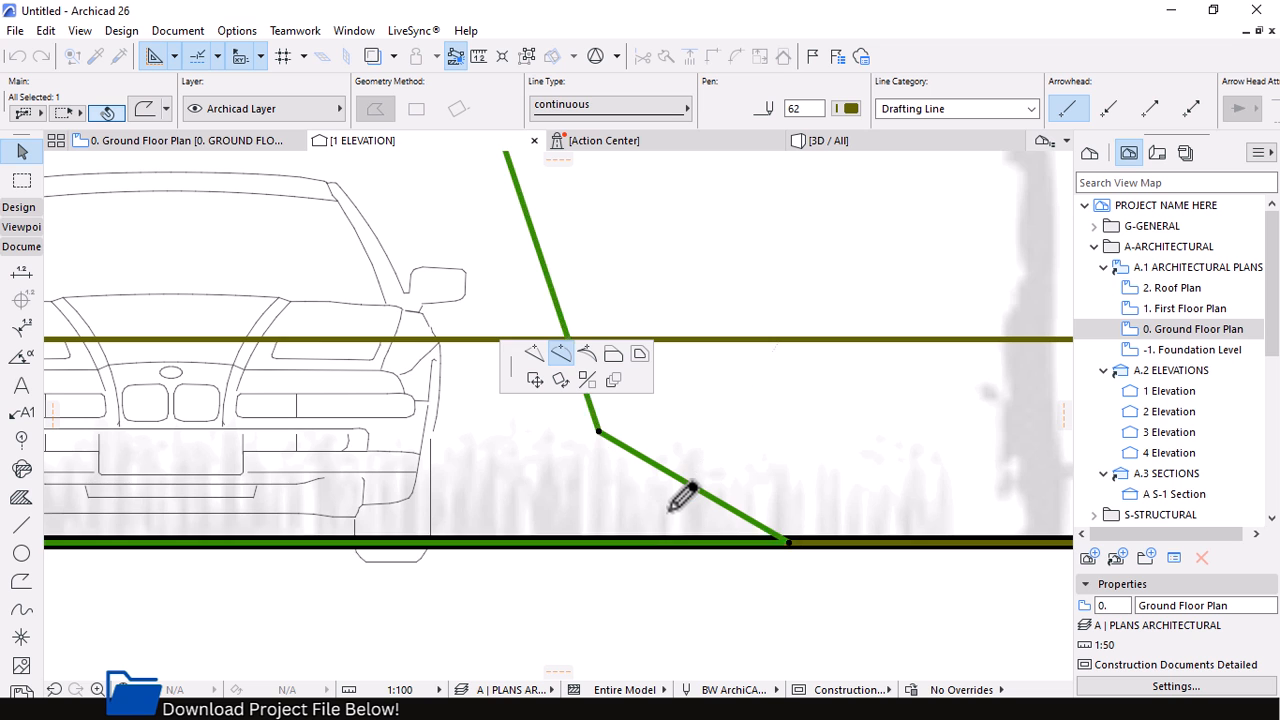
scroll(670, 507, "up", 2)
left_click(670, 507)
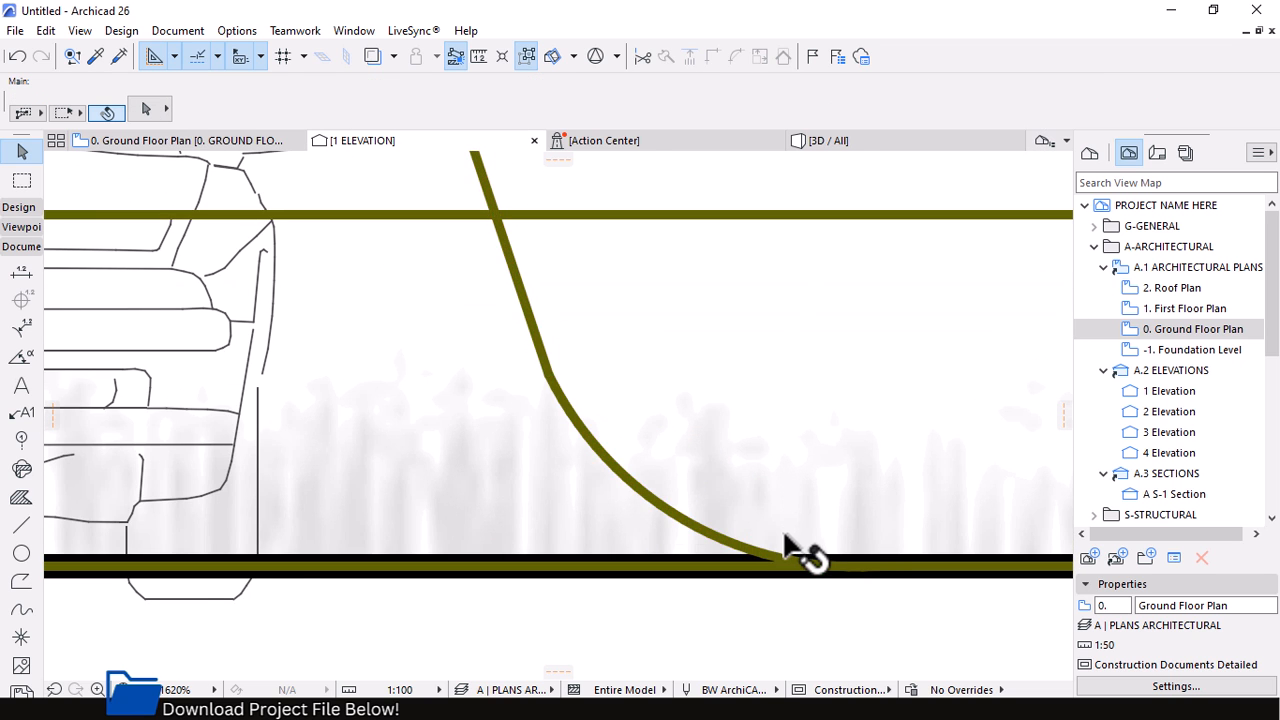
scroll(809, 551, "down", 3)
scroll(838, 555, "down", 1)
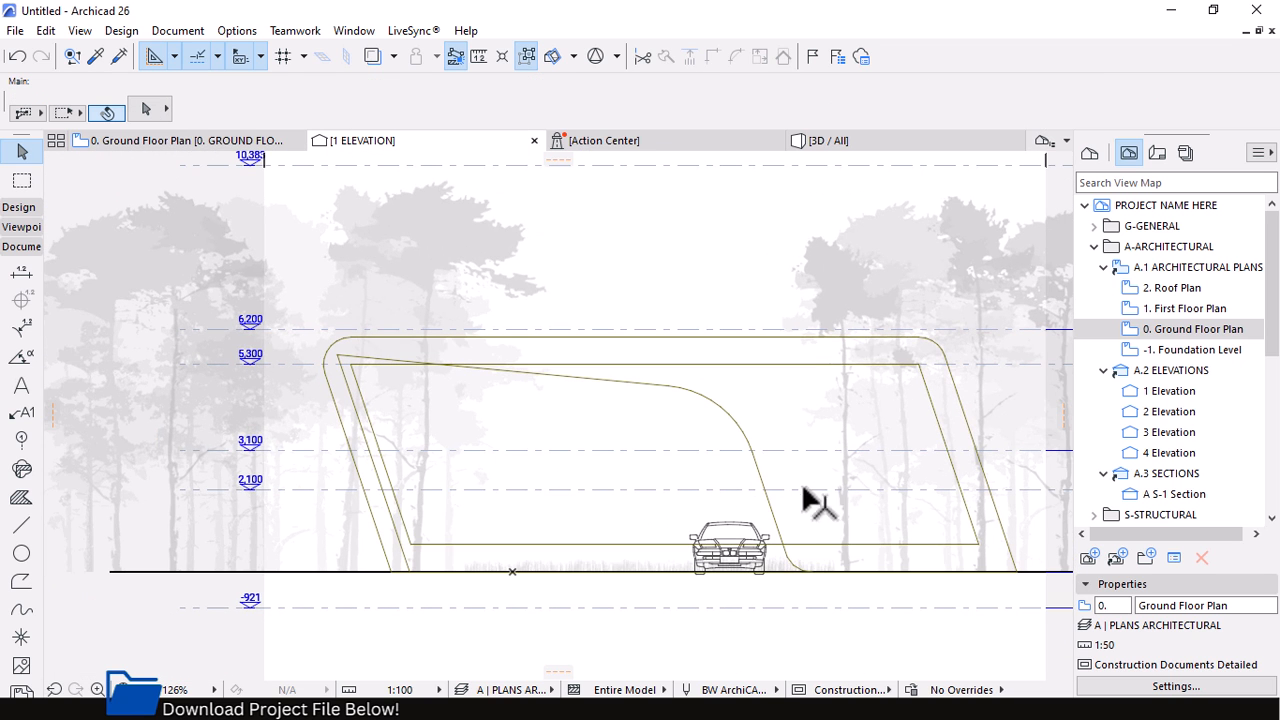
Fillet the upper-left corner of the glazed opening's outline with a small radius and deselect the outline
scroll(372, 355, "up", 3)
left_click(328, 354)
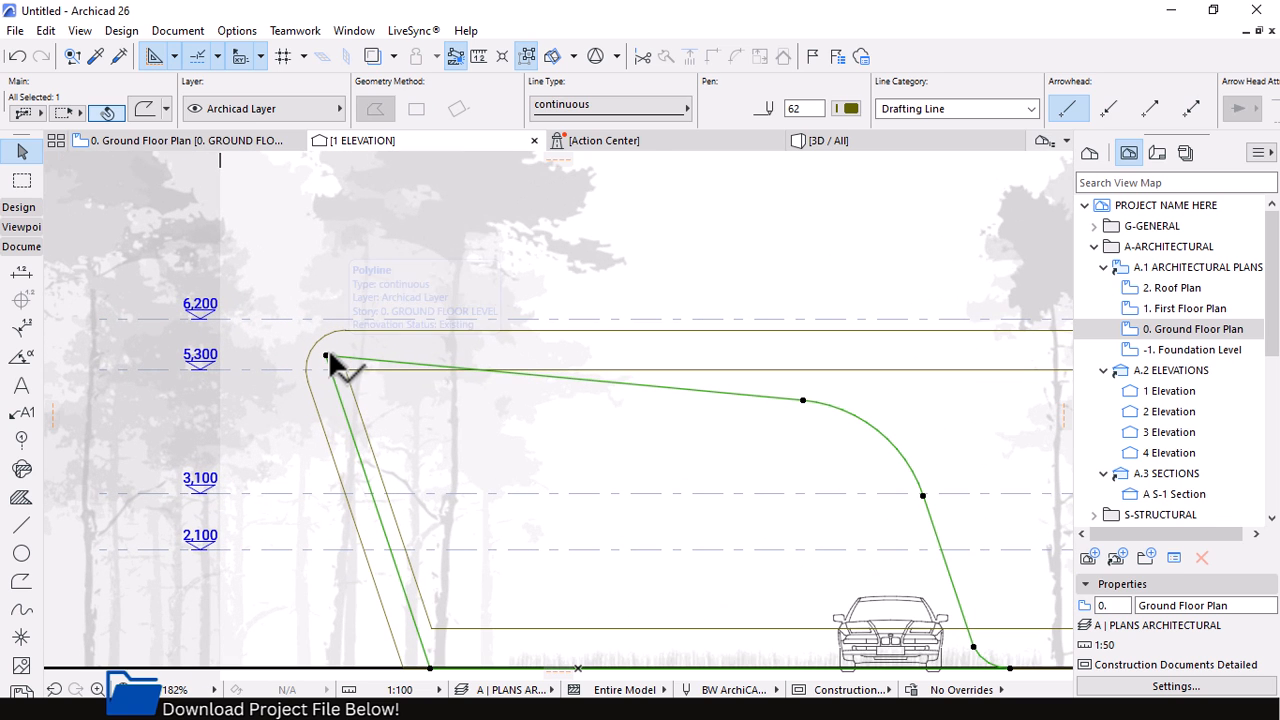
left_click(327, 355)
left_click(562, 356)
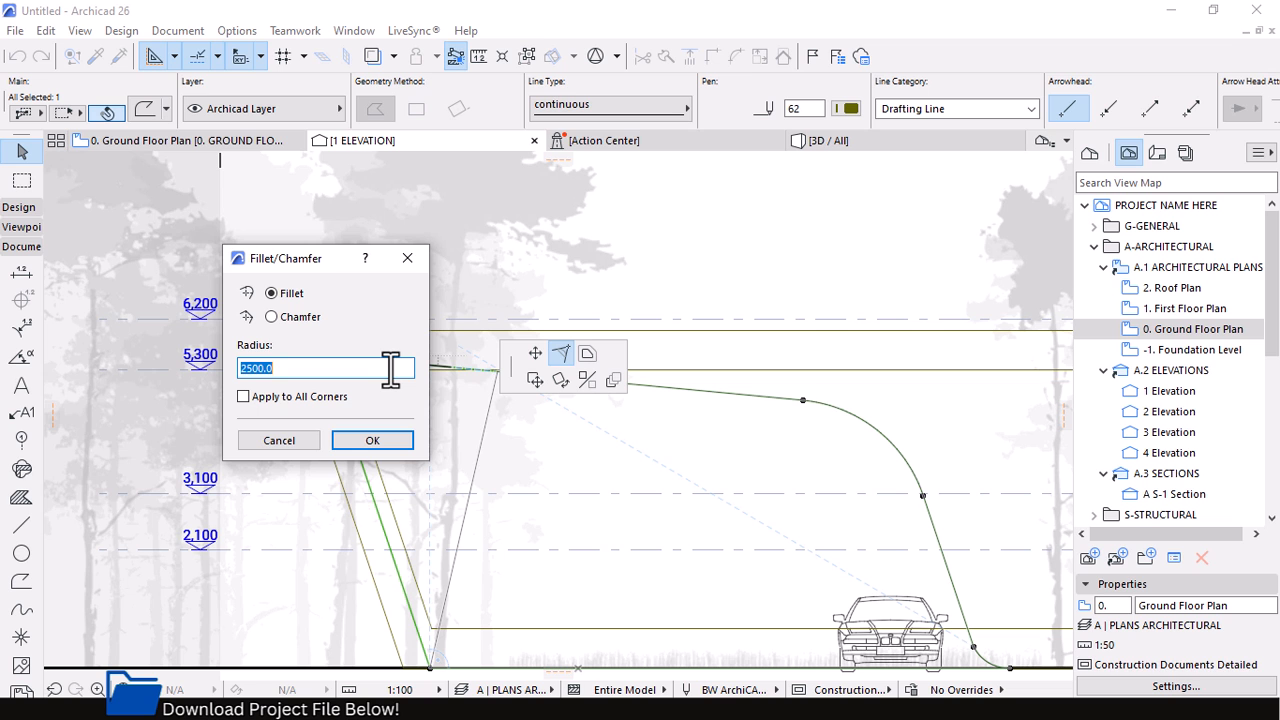
key("Return")
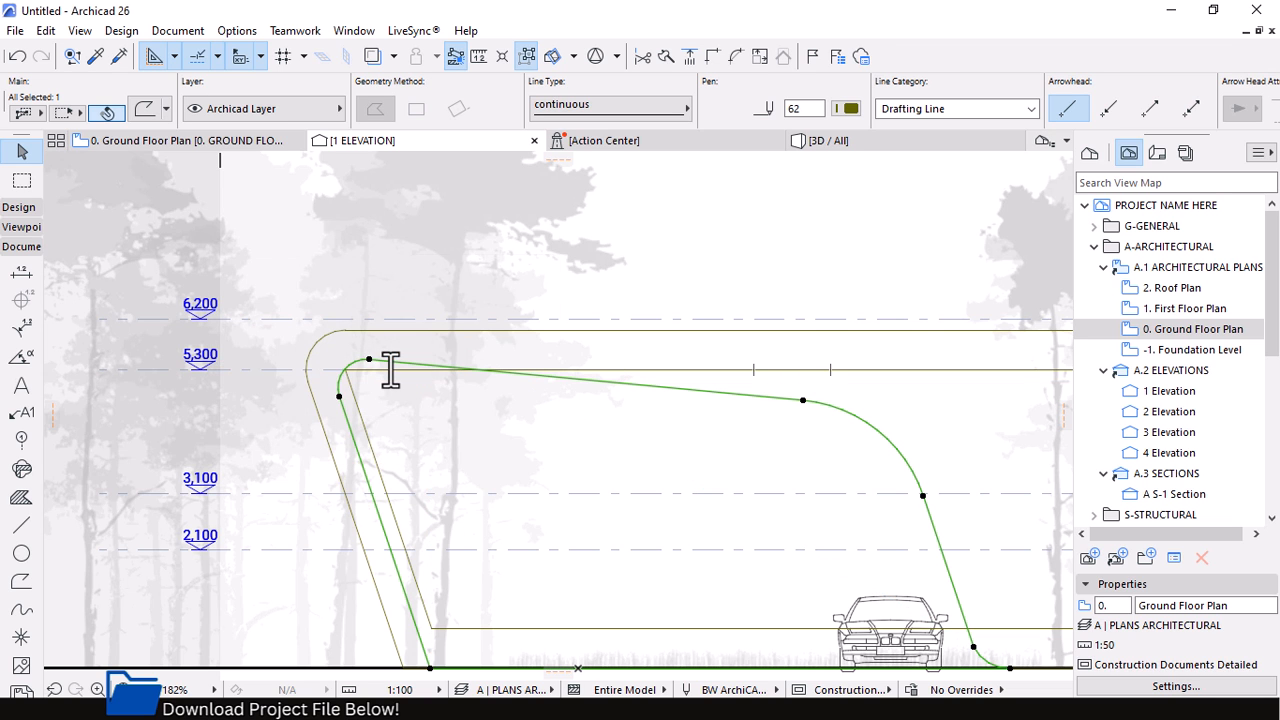
scroll(375, 345, "down", 4)
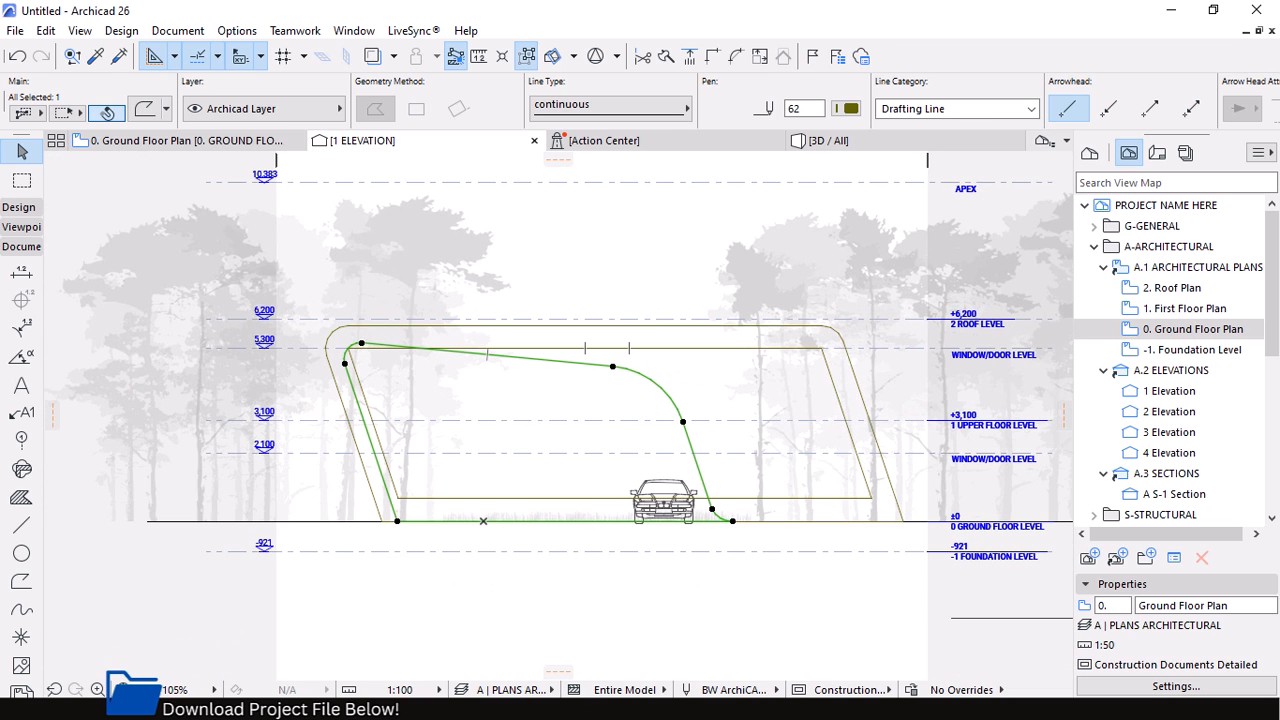
left_click(411, 573)
Delete the sharp-cornered inner four-sided outline from the elevation
scroll(410, 395, "up", 2)
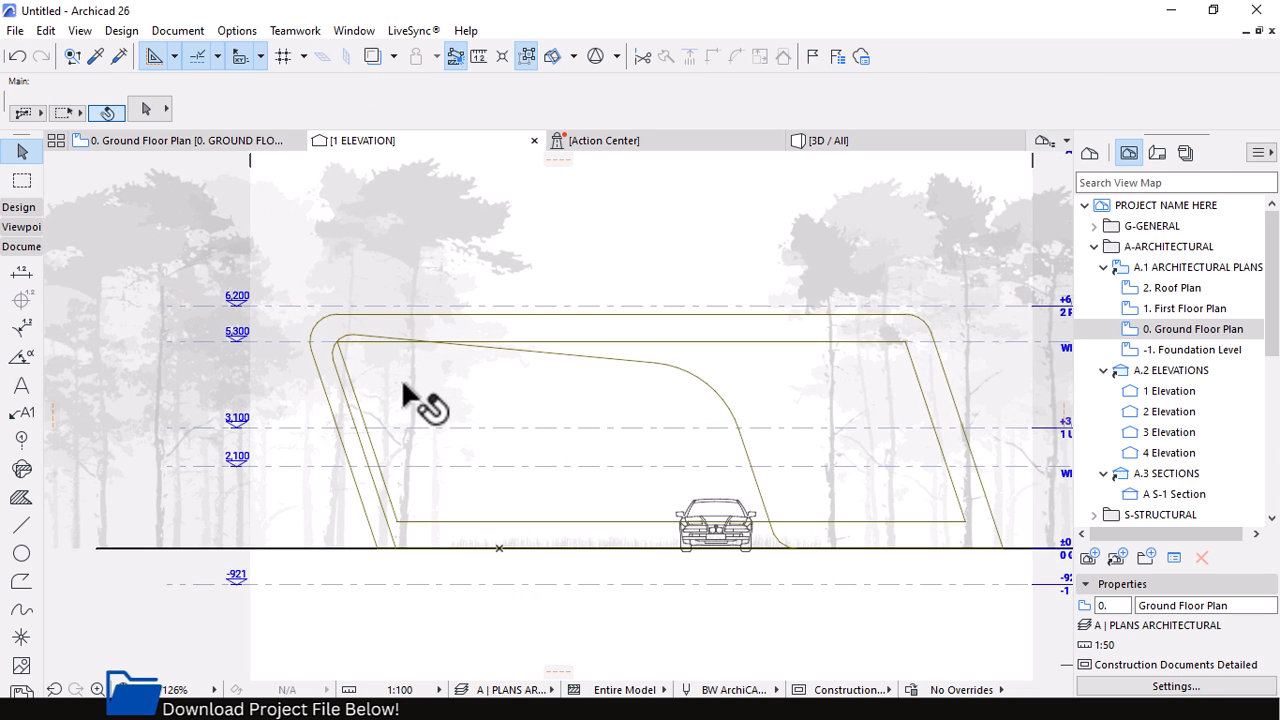
scroll(323, 326, "up", 4)
scroll(343, 286, "down", 4)
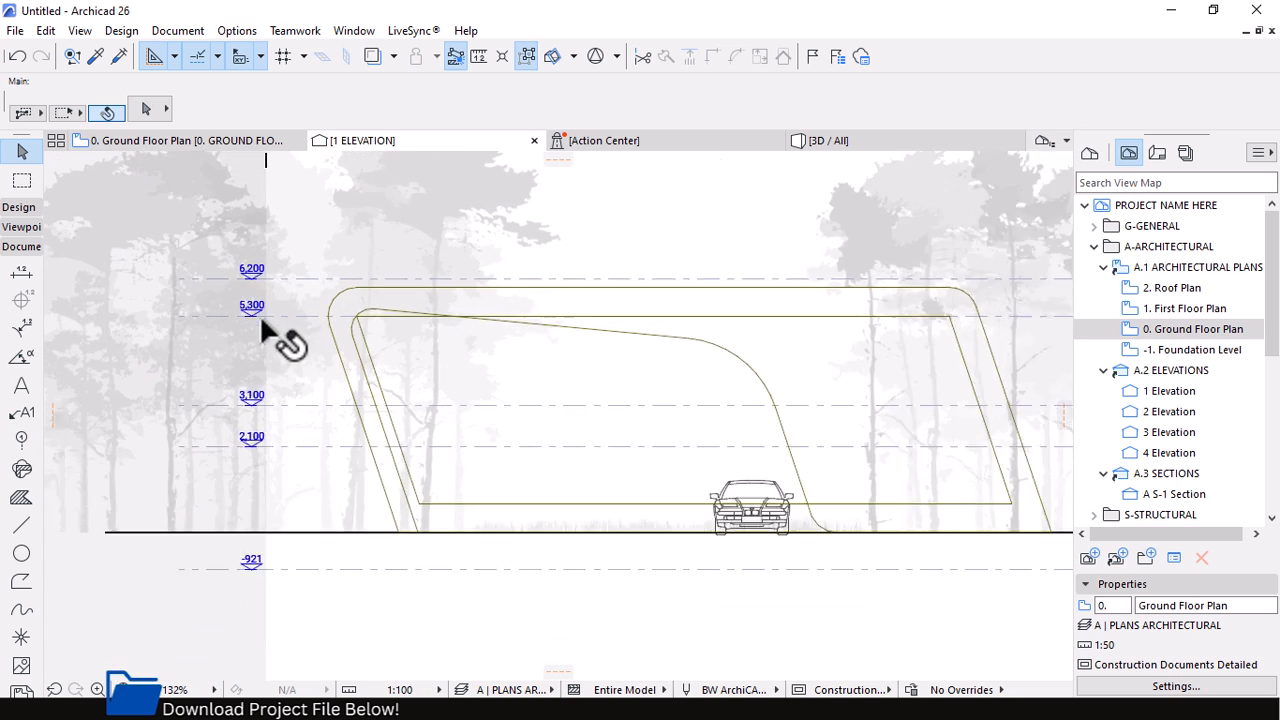
scroll(465, 350, "down", 4)
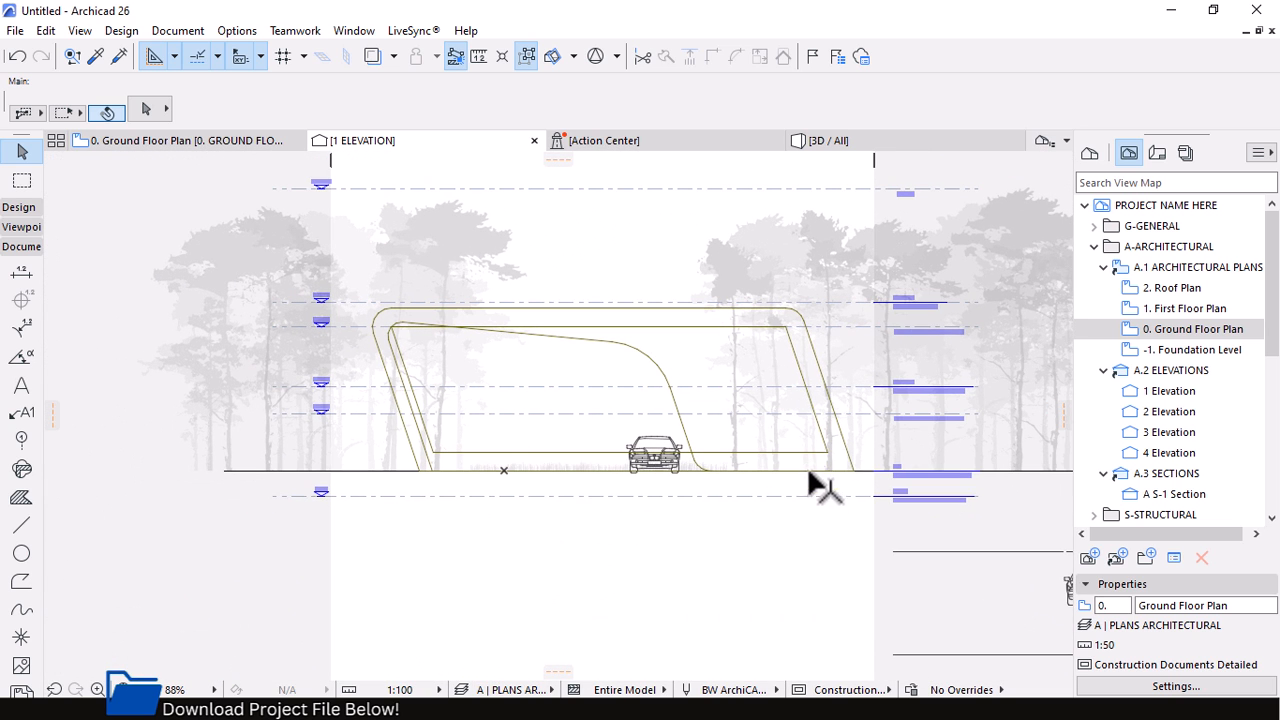
left_click(831, 455)
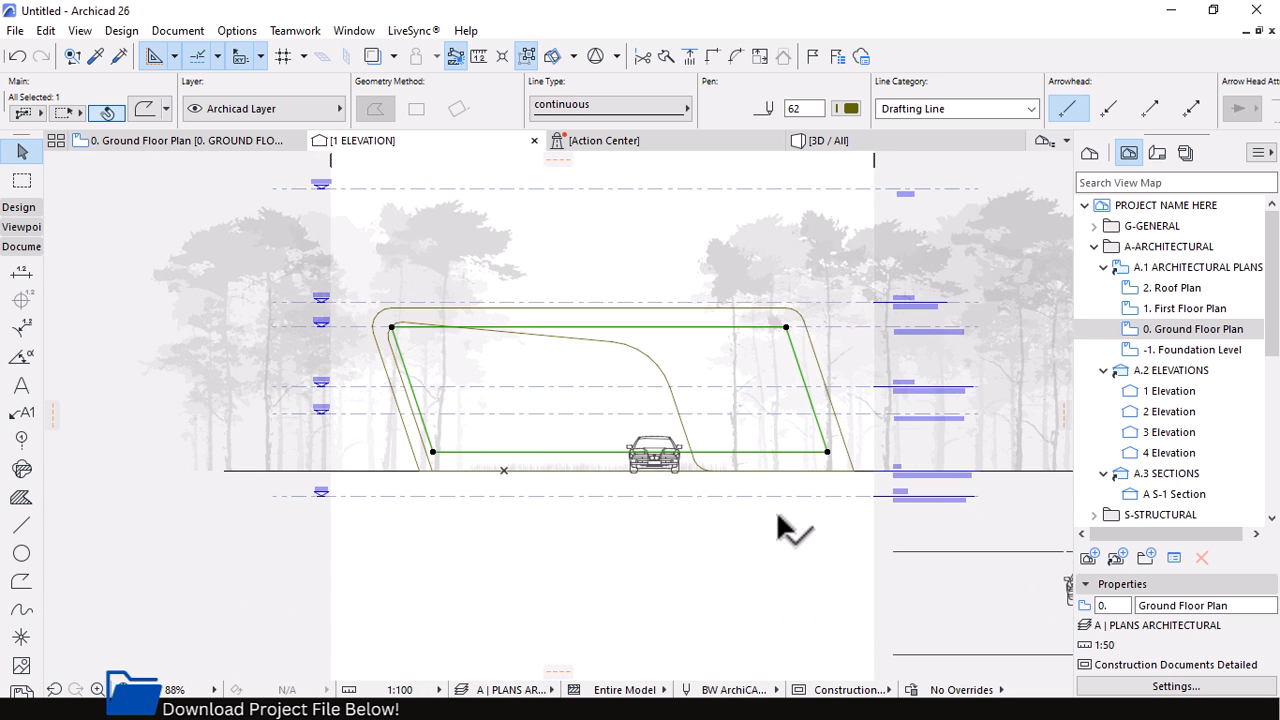
key("Escape")
scroll(764, 441, "up", 5)
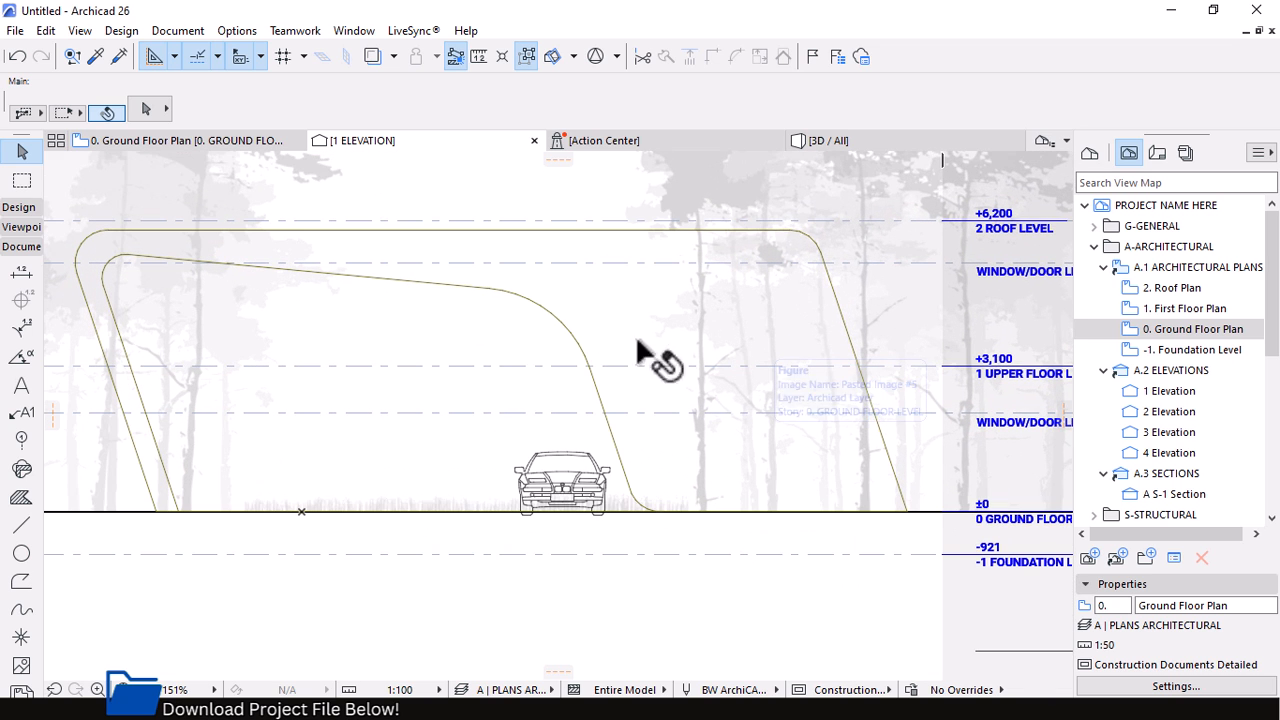
Copy the outer outline and the glazed opening's outline together to the empty area directly below the elevation
left_click(708, 458)
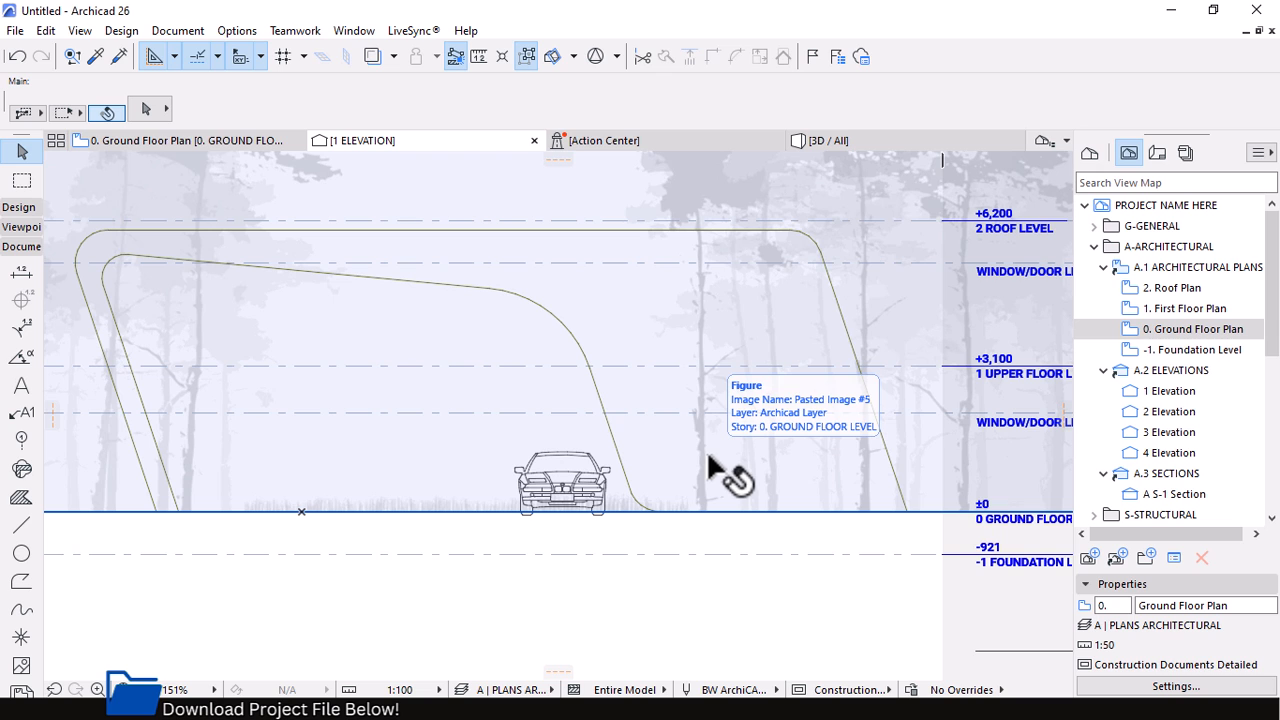
left_click(586, 358)
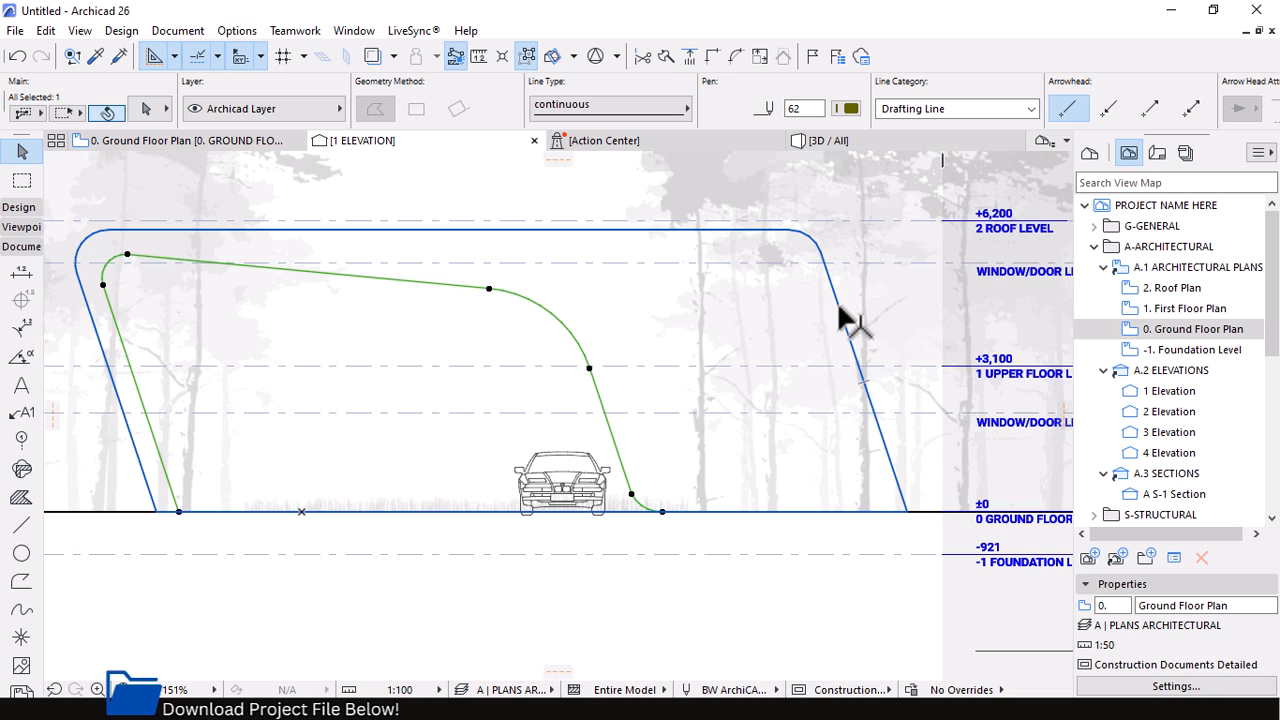
left_click(843, 321, "shift")
scroll(790, 302, "down", 2)
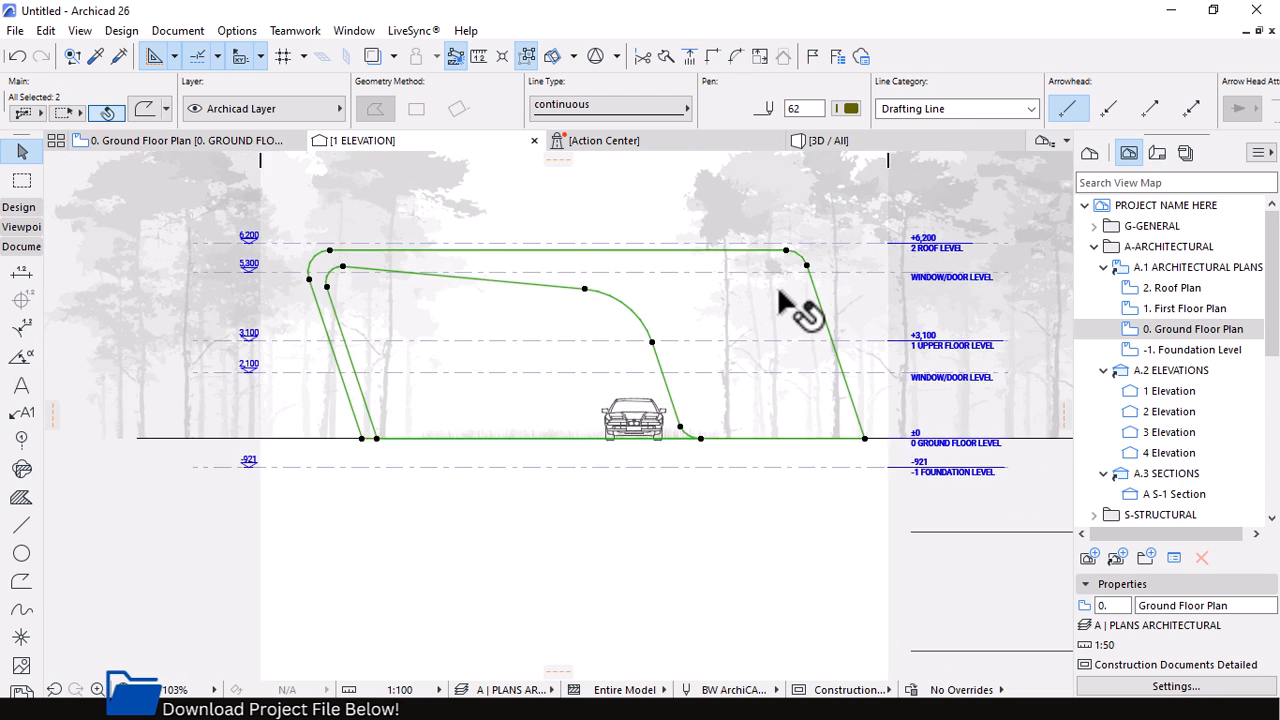
scroll(779, 297, "down", 2)
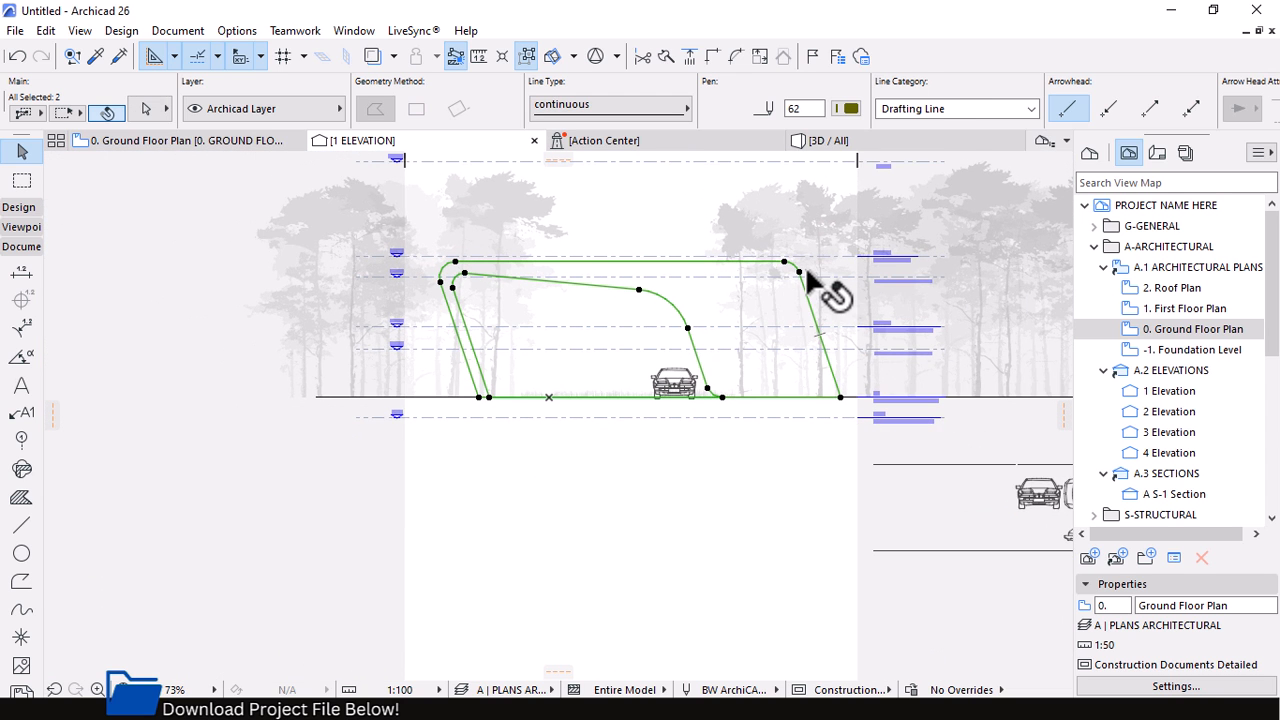
left_click_drag(741, 289, 750, 530)
key("Escape")
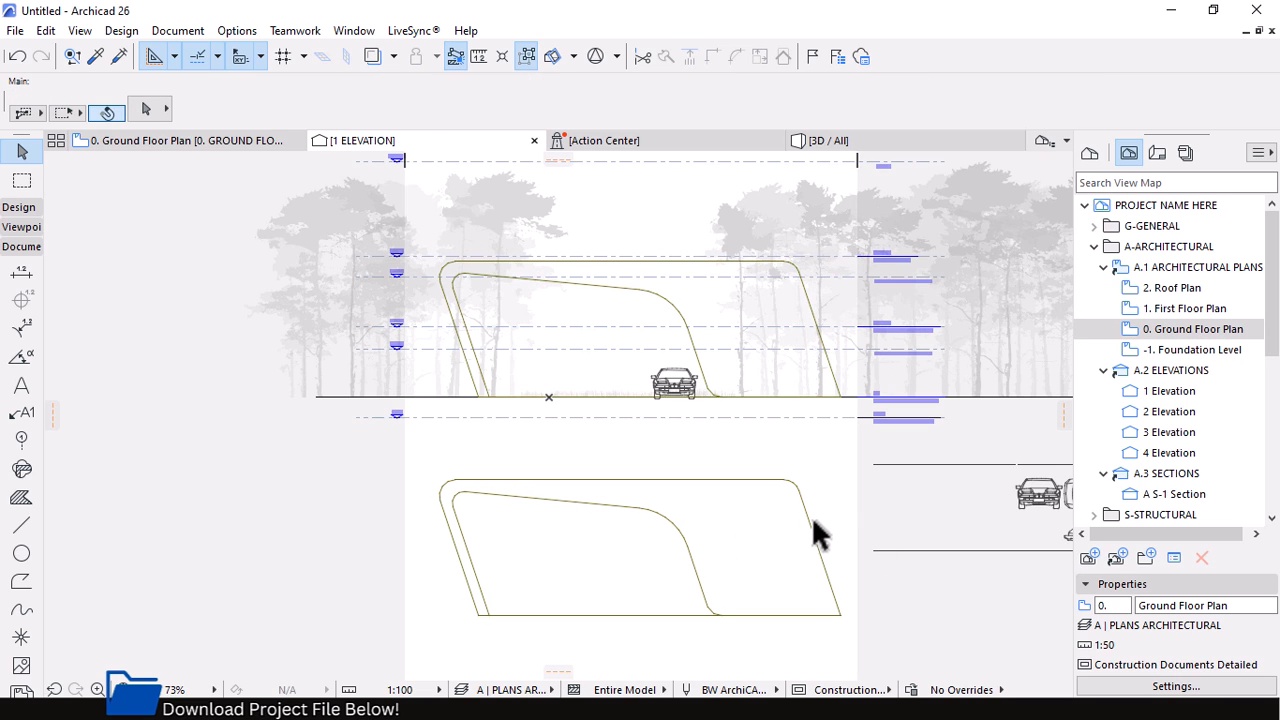
Trace one closed polyline with the Magic Wand around the area between the two copied outlines, using the outline's settings
left_click(809, 517, "alt")
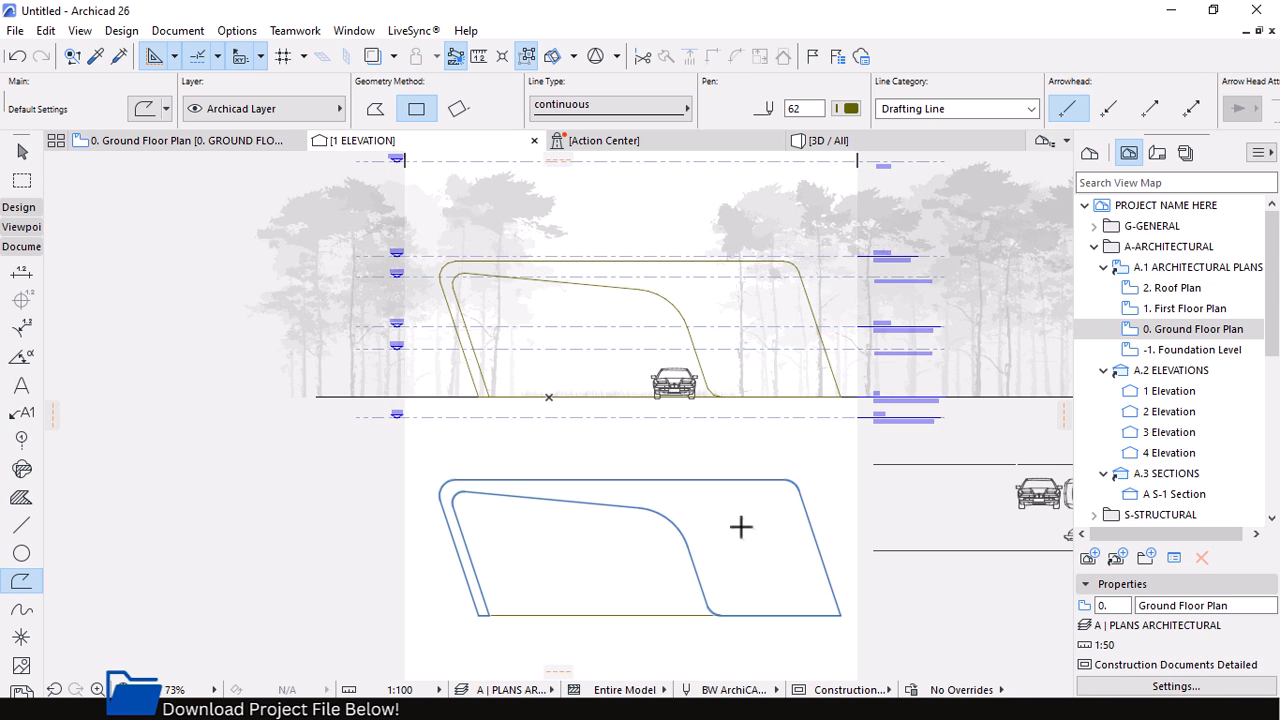
key("space")
left_click(745, 535)
key("Escape")
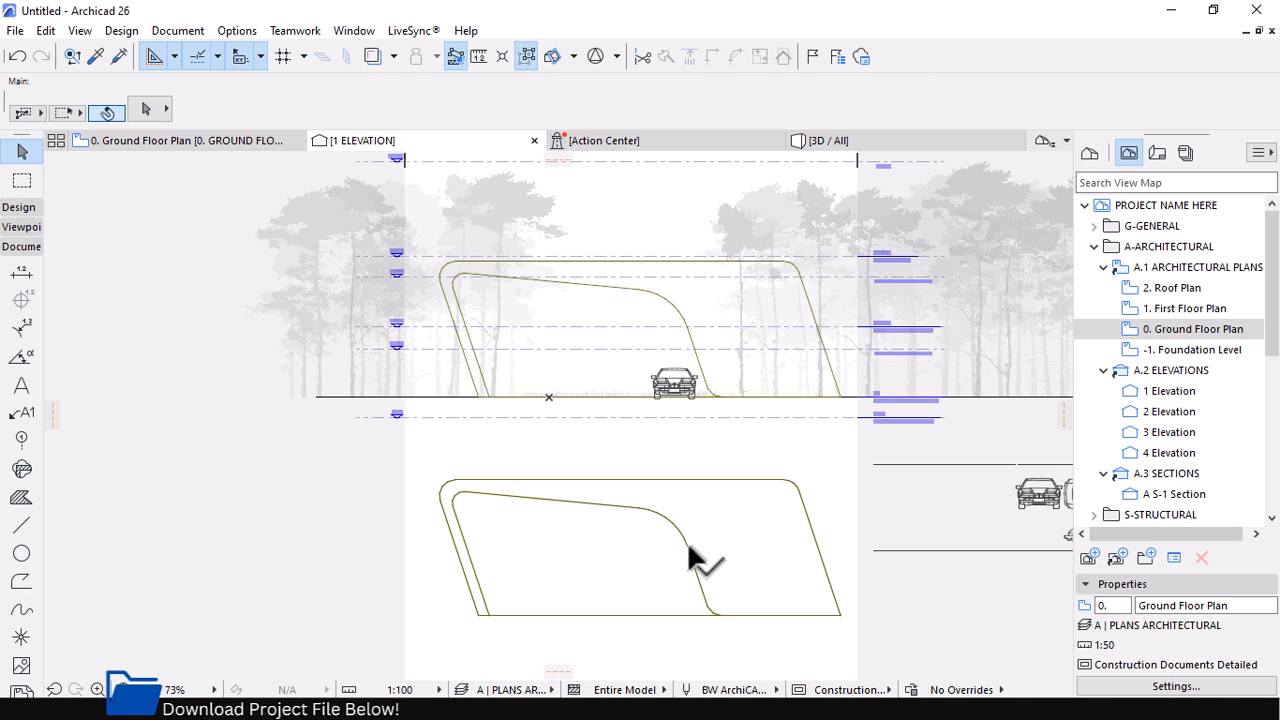
Delete the copied outer outline with its continuous base line, keeping the traced facade profile
left_click(689, 552)
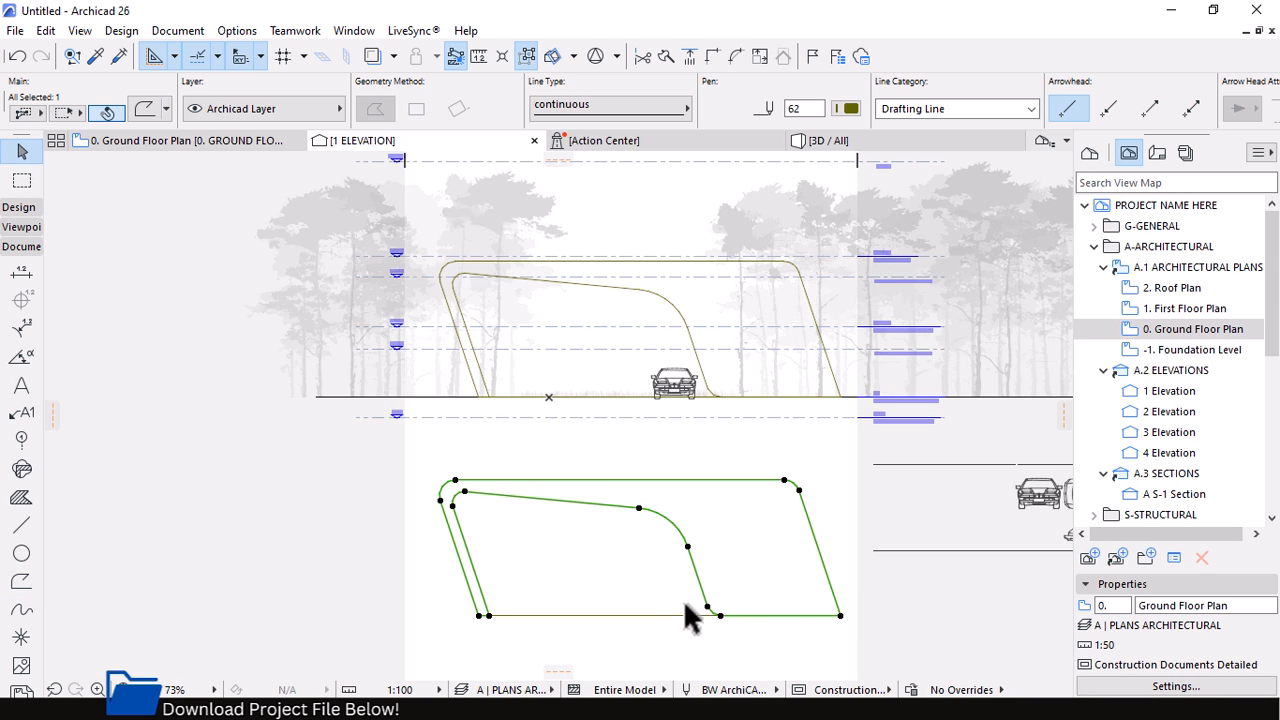
left_click(658, 626)
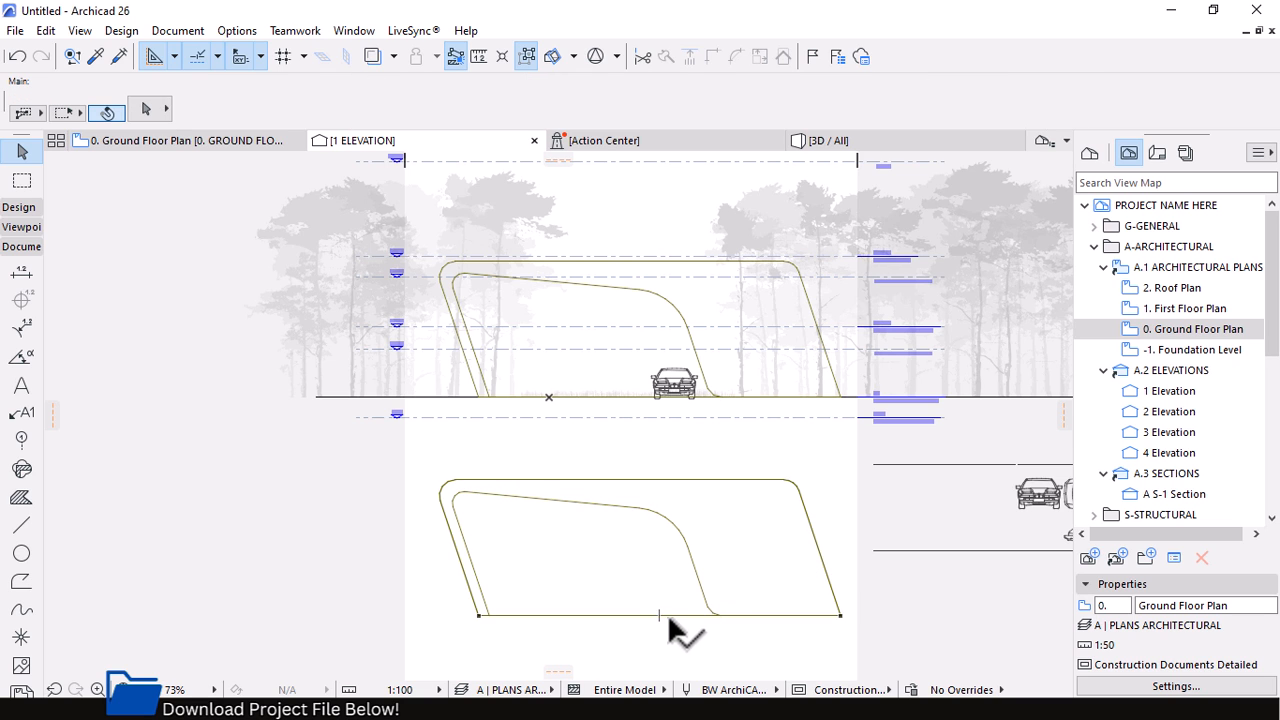
left_click(658, 628)
key("Delete")
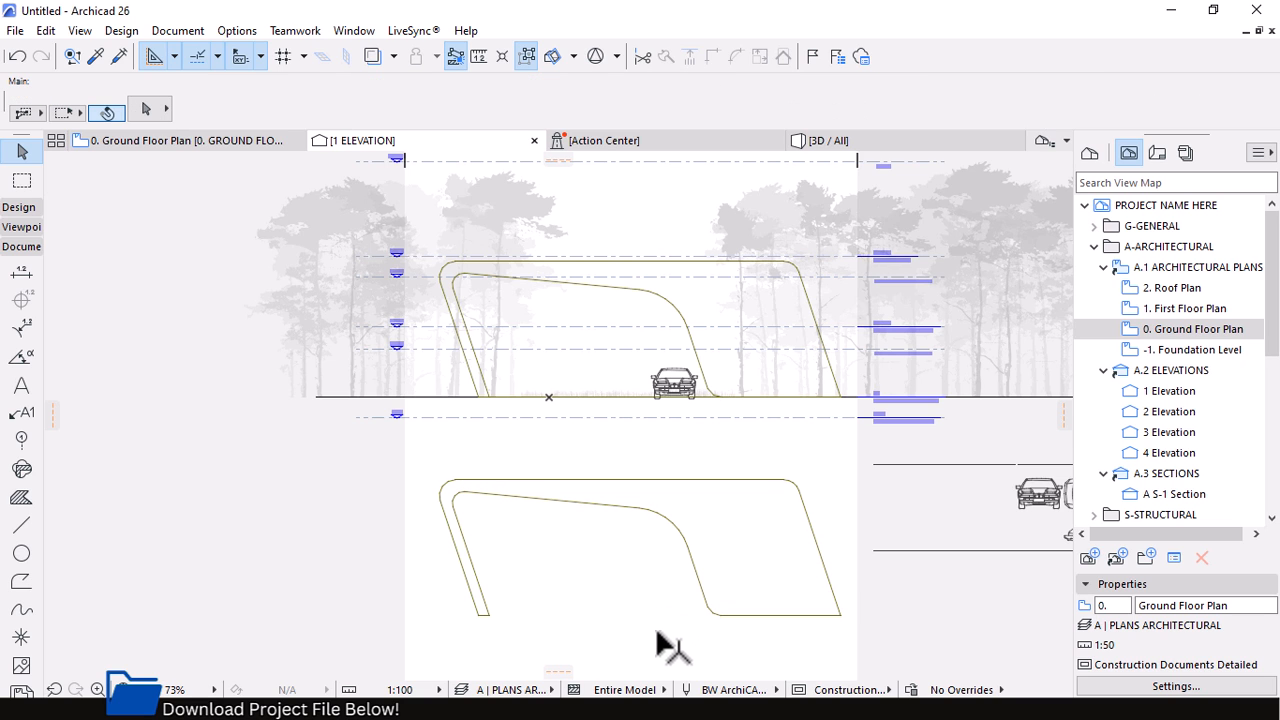
Check the curved inner edge of the traced facade profile, clear the selection and show the design modelling tools
left_click(674, 526)
scroll(615, 485, "down", 1)
left_click(700, 557)
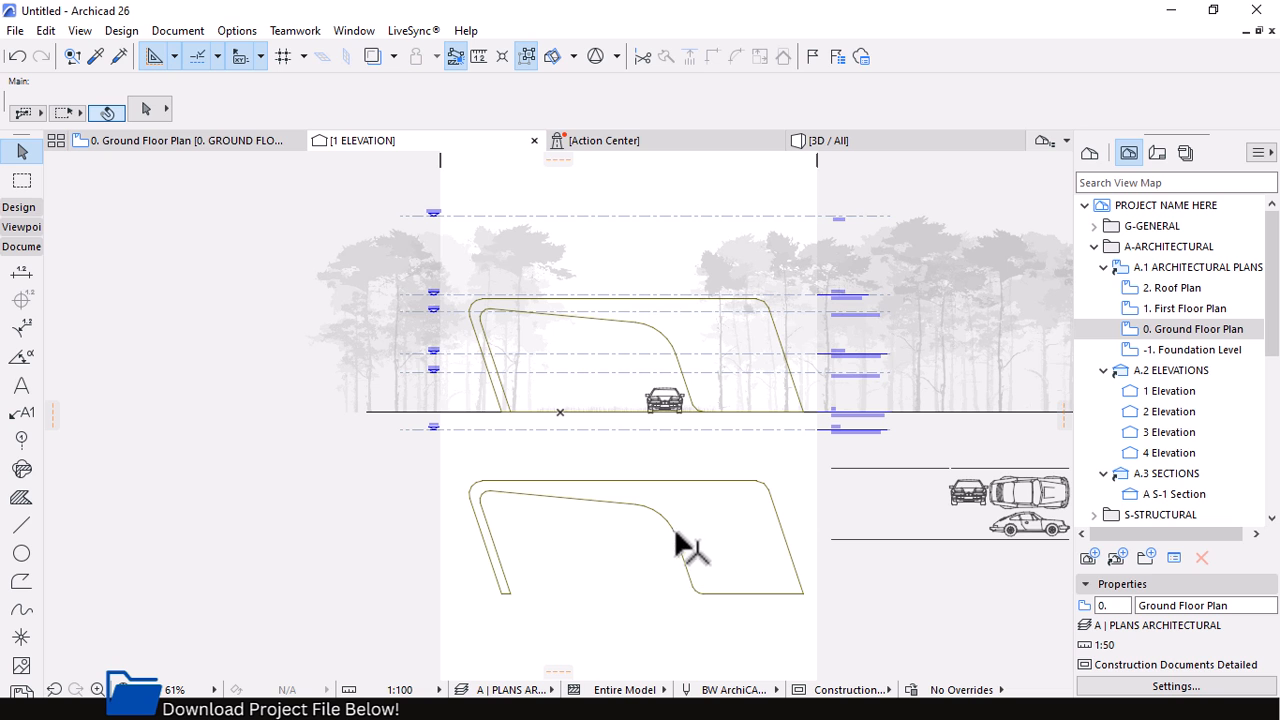
left_click(675, 534)
middle_click_drag(620, 459, 611, 427)
left_click(617, 556)
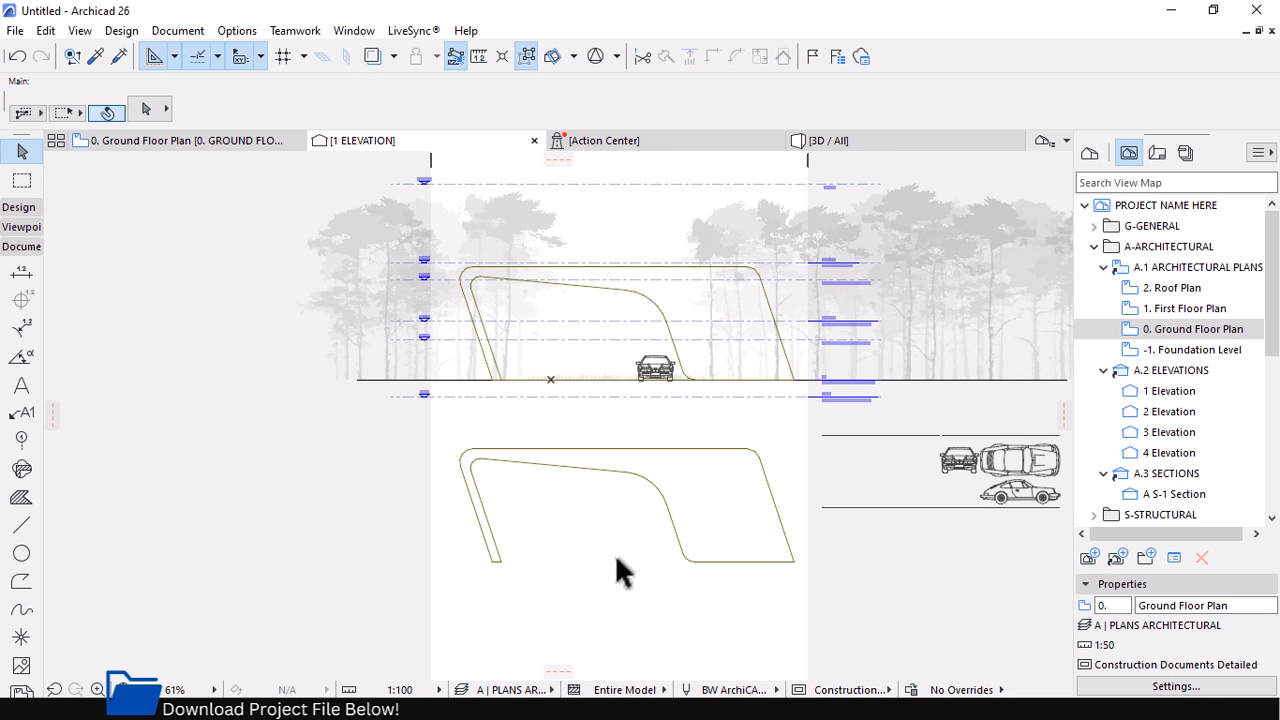
left_click(651, 482)
key("Escape")
left_click(12, 205)
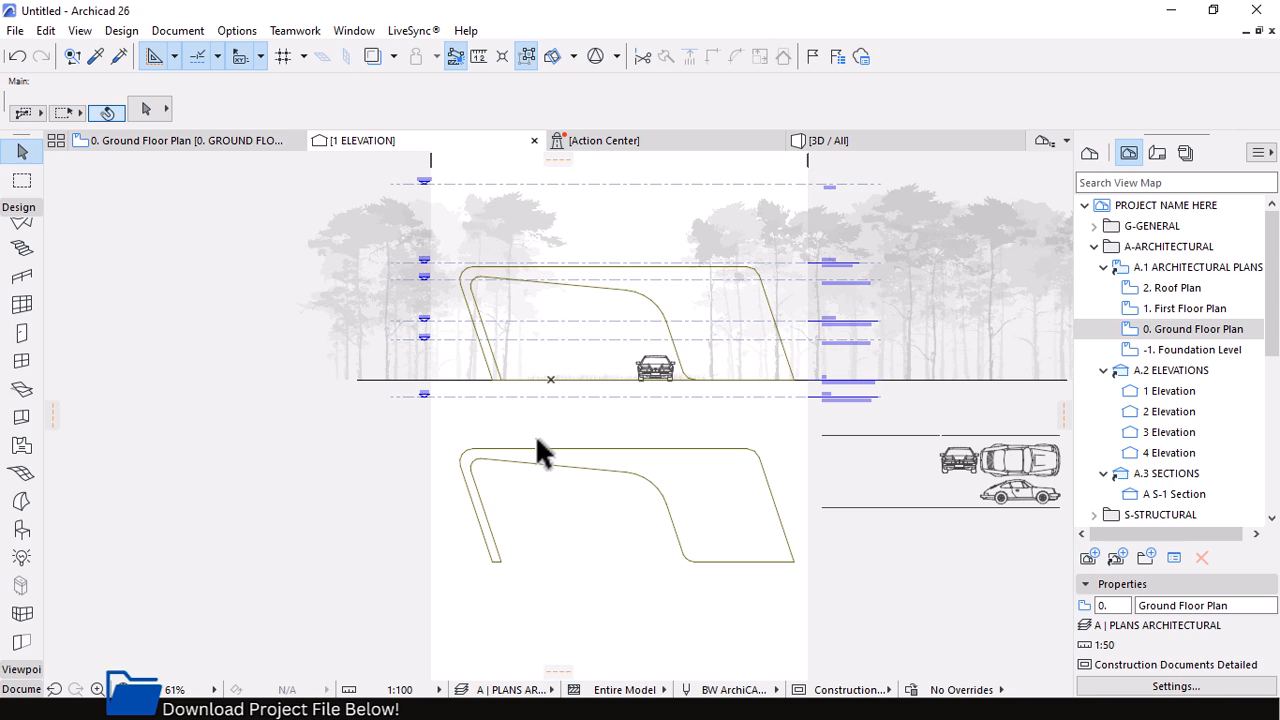
Switch to the Behance reference, examine the pavilion's glazed front and angled entrance views, and return to the Untitled Archicad project
key("super")
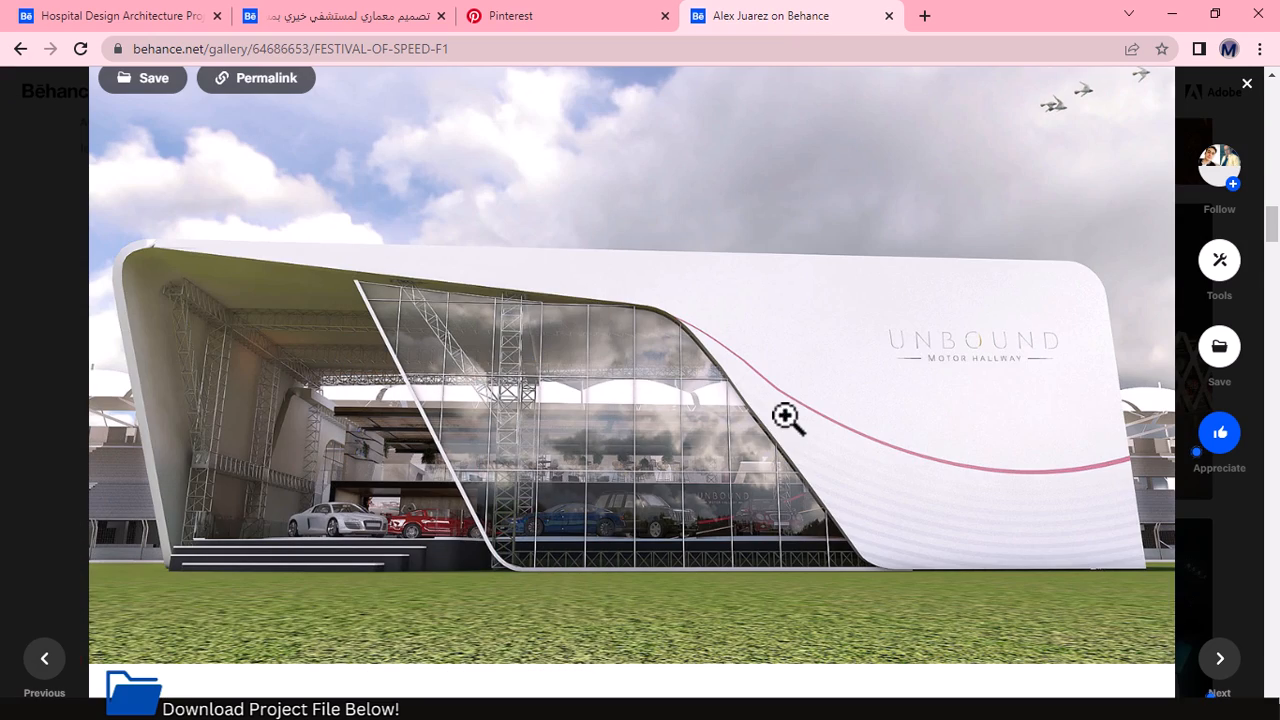
scroll(787, 418, "up", 3)
scroll(540, 400, "down", 1)
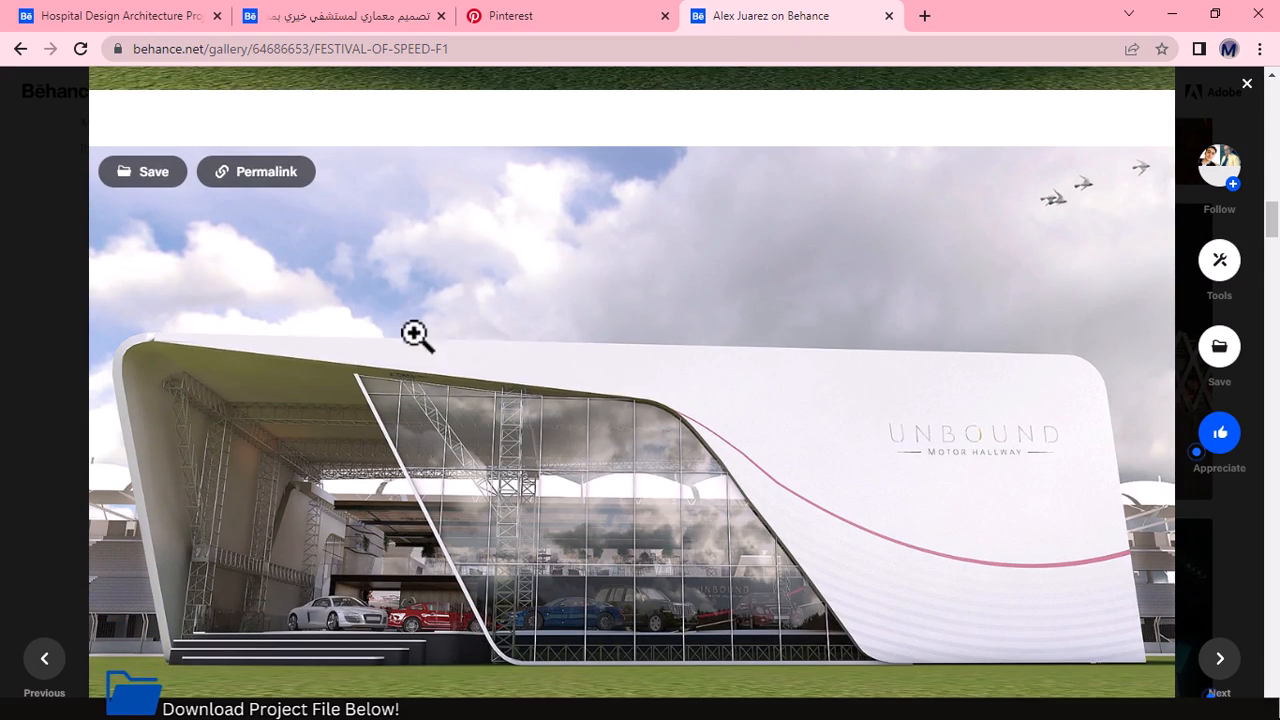
scroll(323, 421, "down", 1)
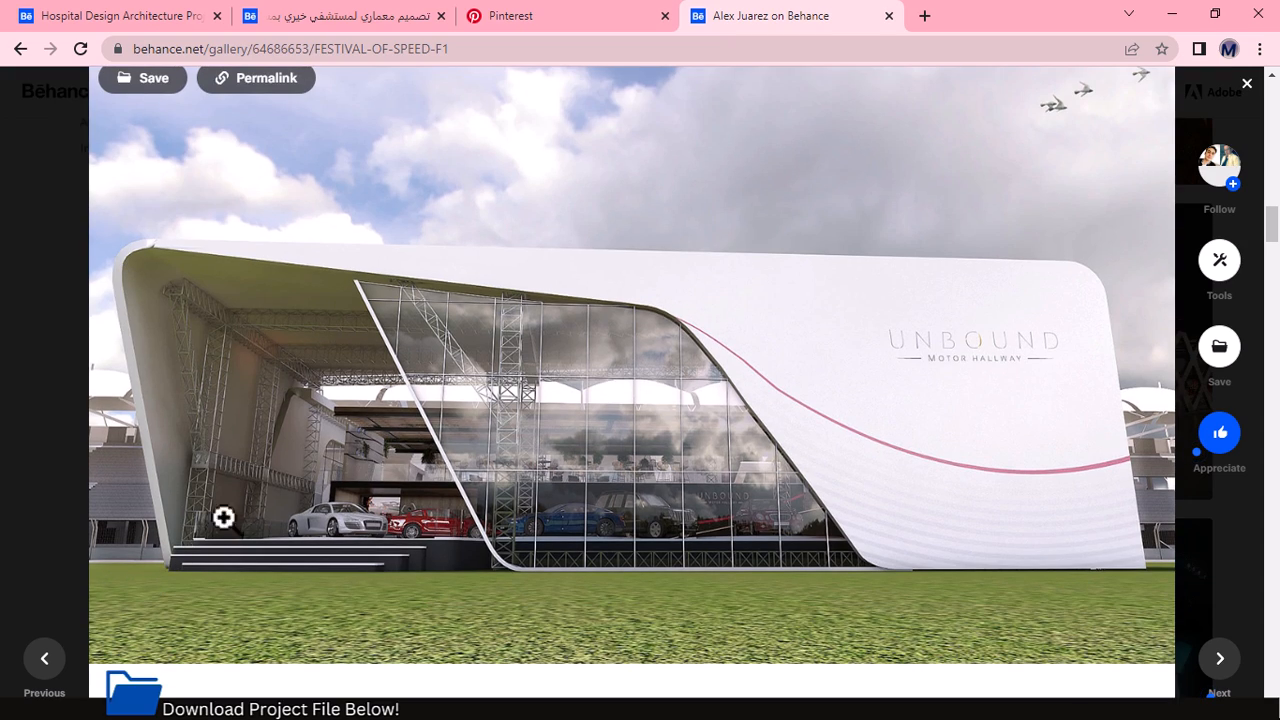
scroll(680, 360, "down", 20)
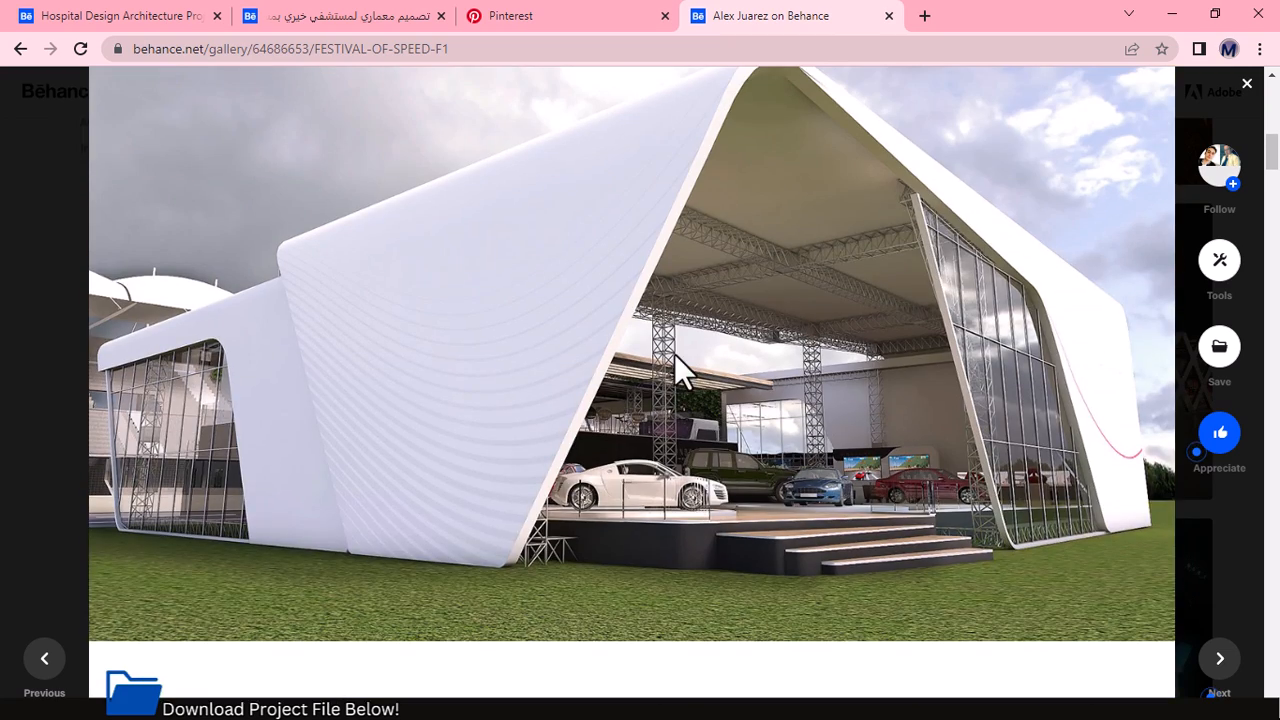
scroll(647, 388, "up", 1)
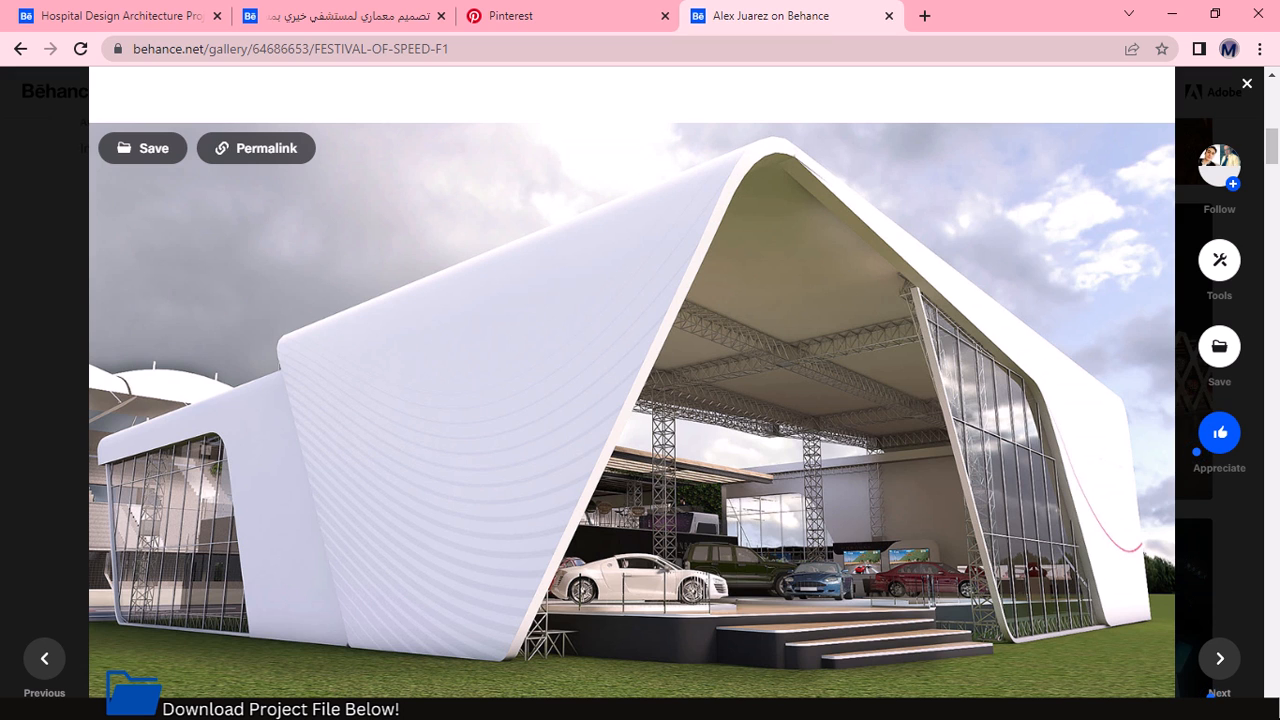
key("super")
mouse_move(571, 699)
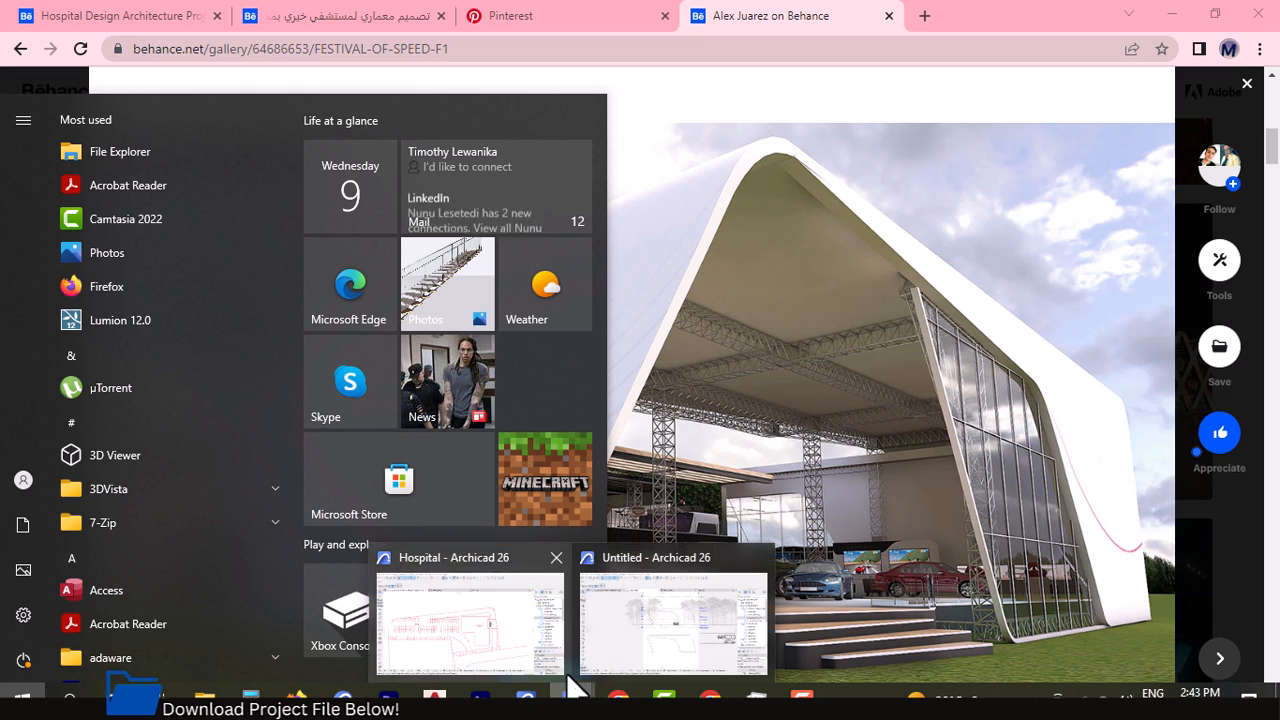
left_click(690, 627)
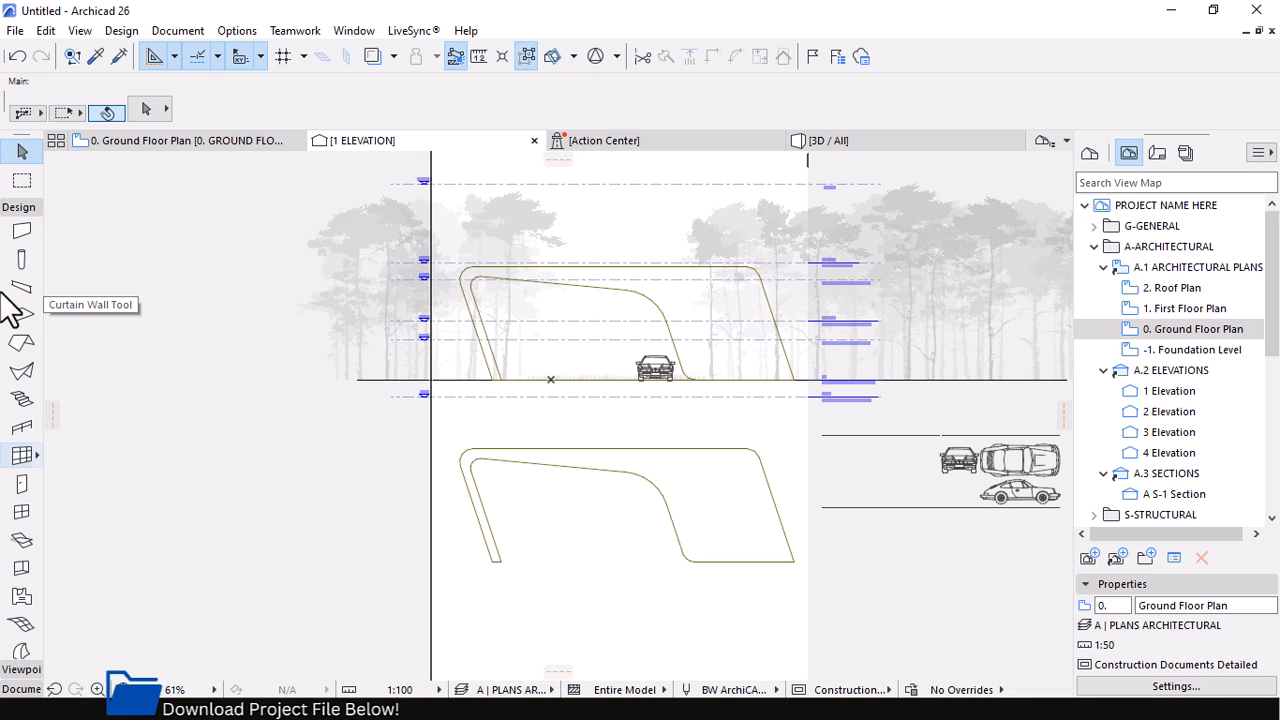
Create a Plastic - Solid morph from the traced profile below the elevation using the Magic Wand, and select it
left_click(22, 503)
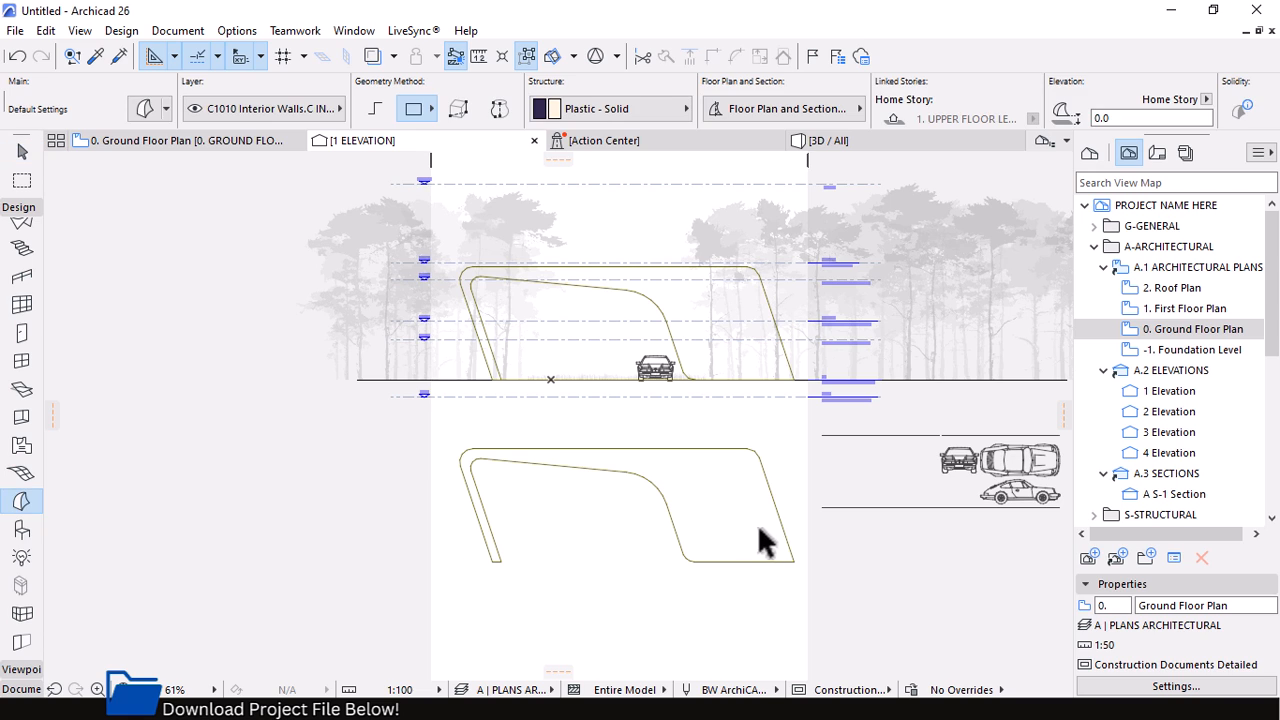
left_click(703, 493)
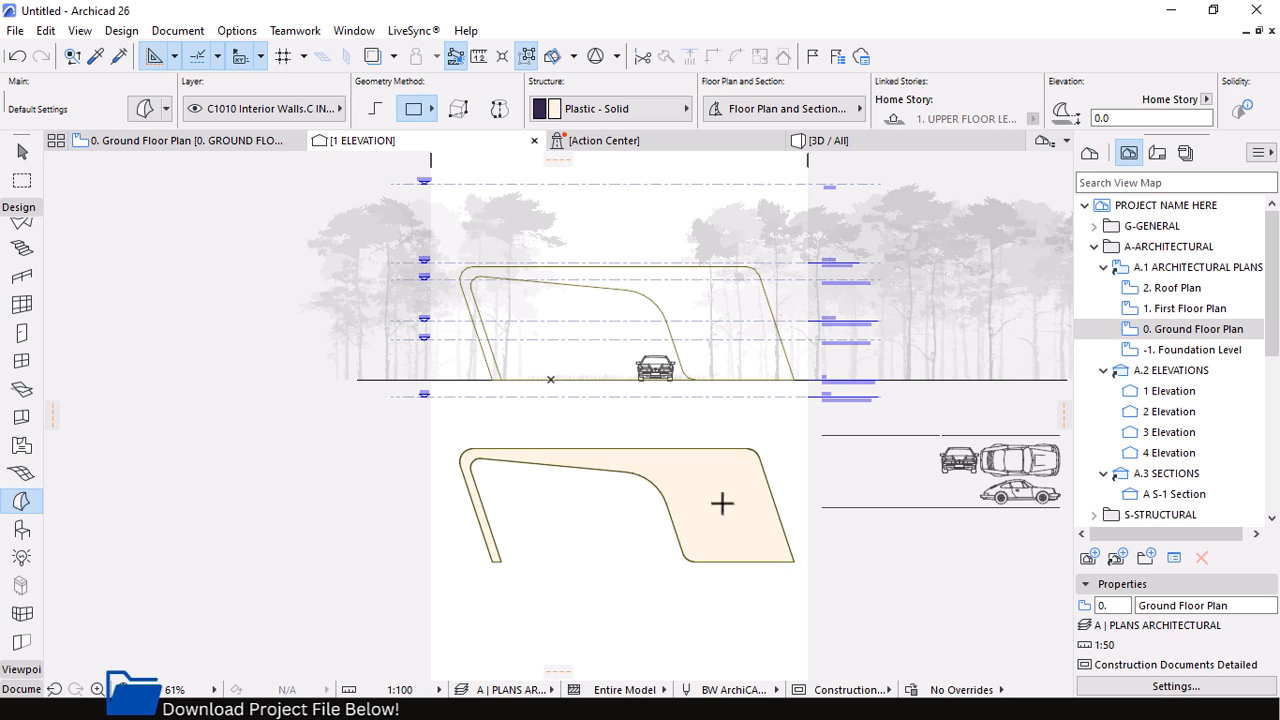
key("Escape")
left_click(764, 560)
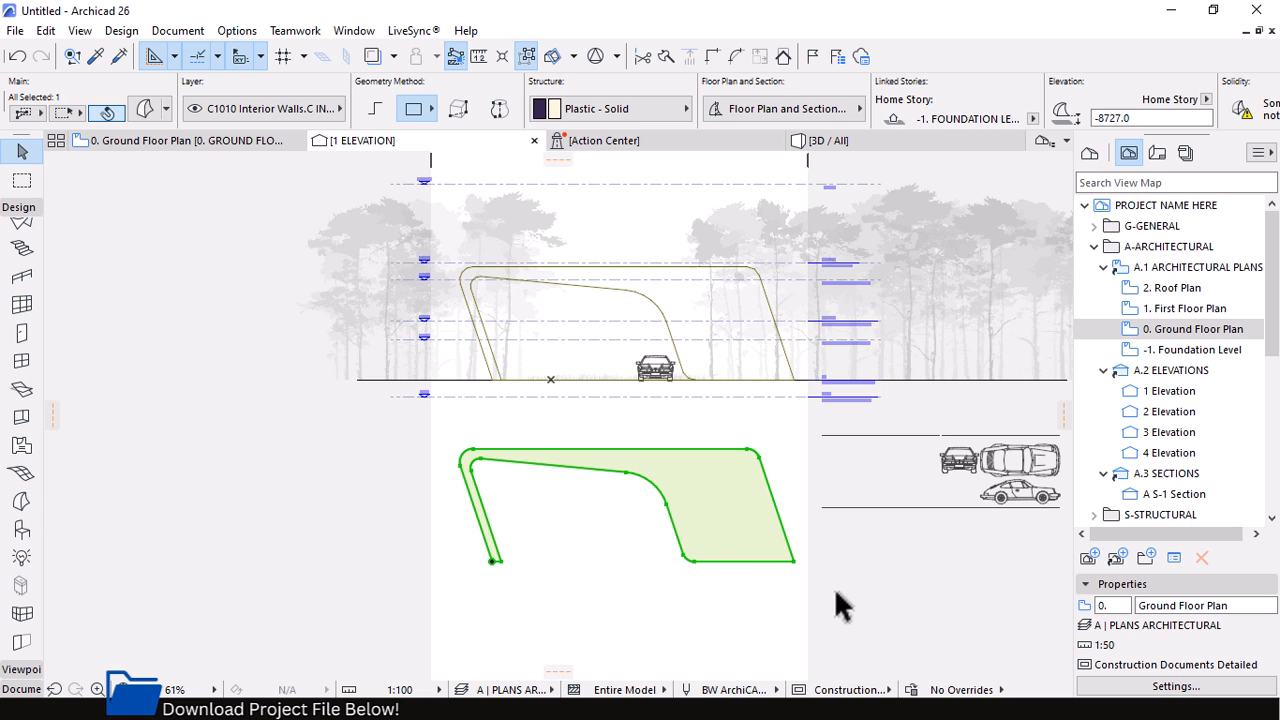
Move the morph up onto the elevation by its lower-right corner, snapping it to the original outline's ground corner, and deselect it
left_click_drag(795, 565, 797, 384)
scroll(745, 290, "up", 3)
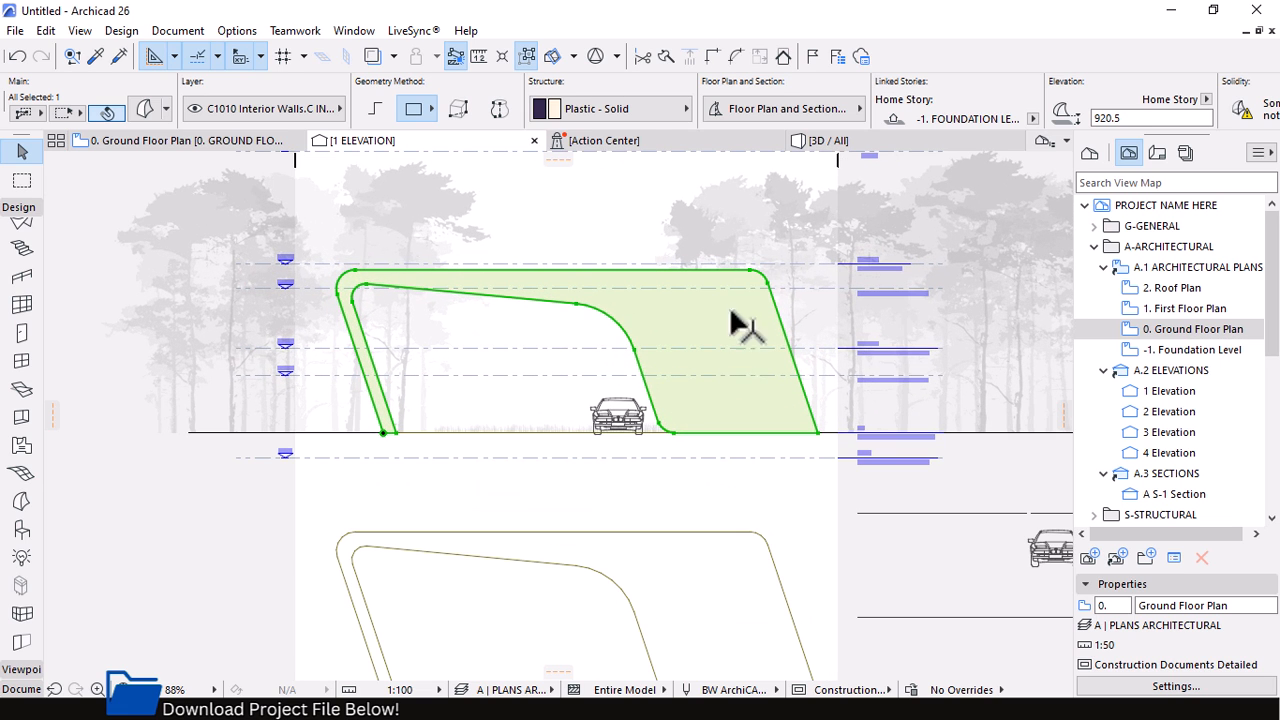
left_click(764, 498)
Open the 3D view of the whole model and fit the flat facade morph in it
left_click(850, 147)
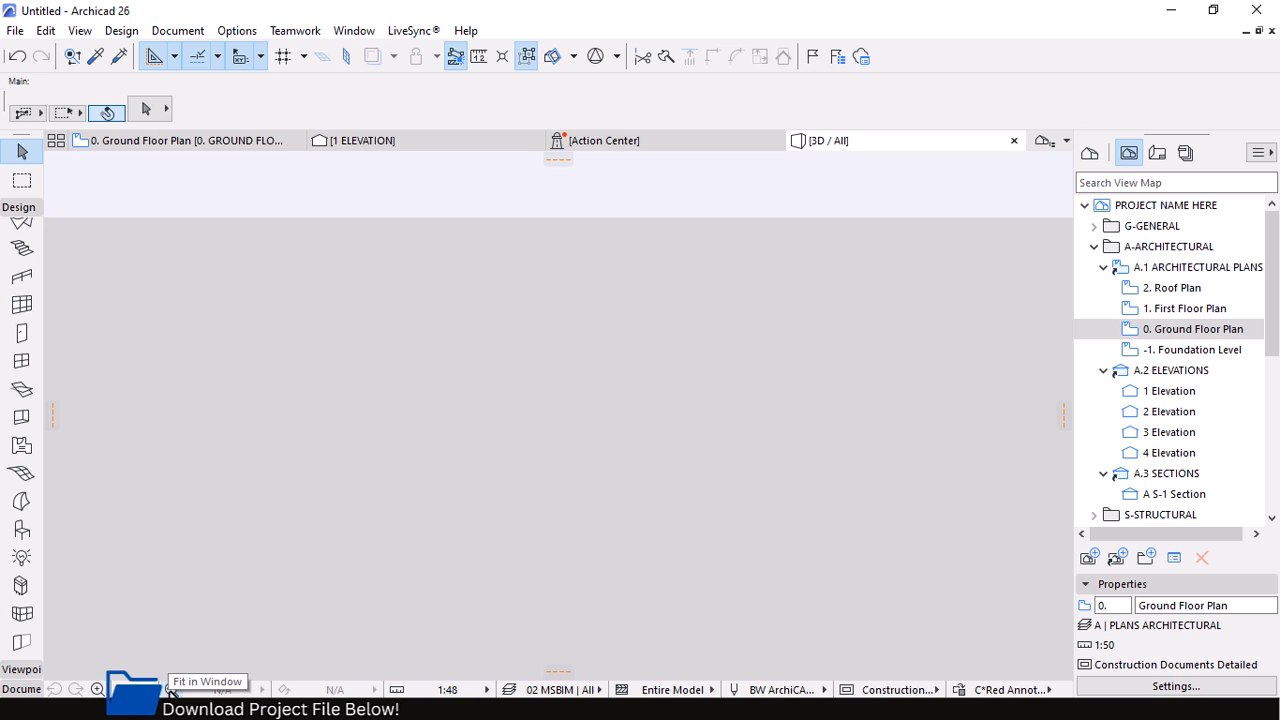
left_click(171, 690)
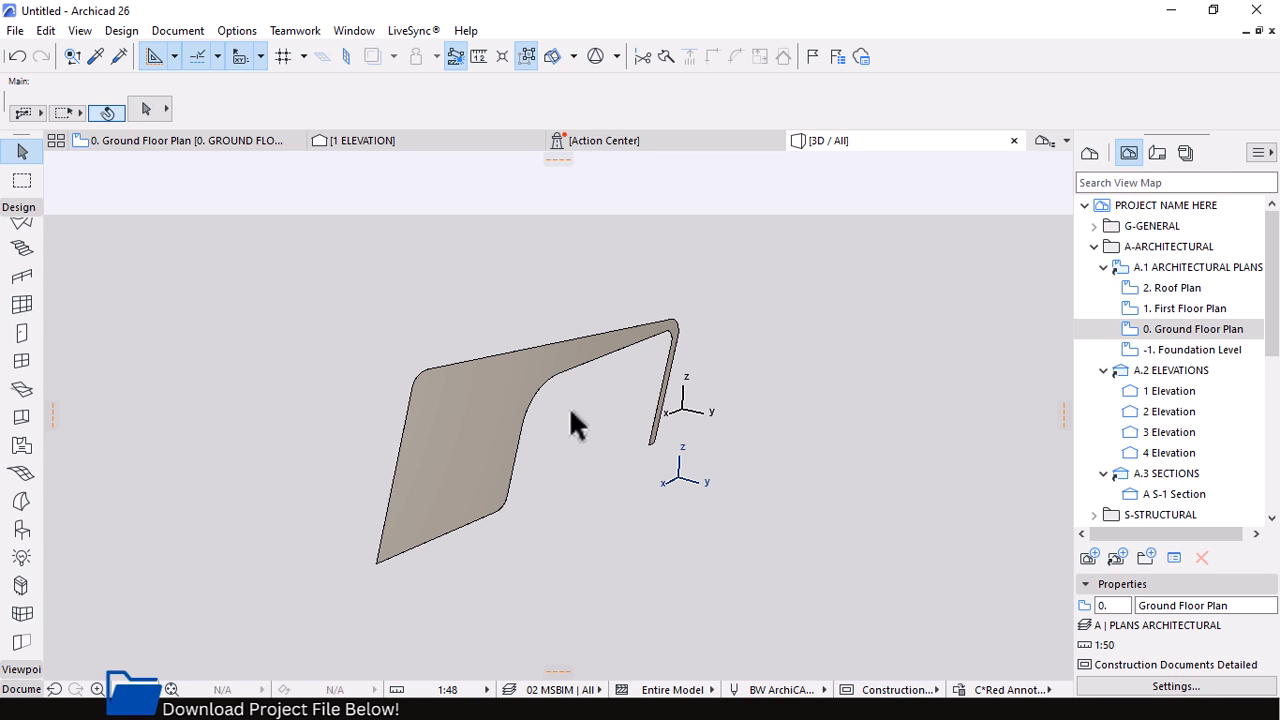
scroll(460, 420, "up", 1)
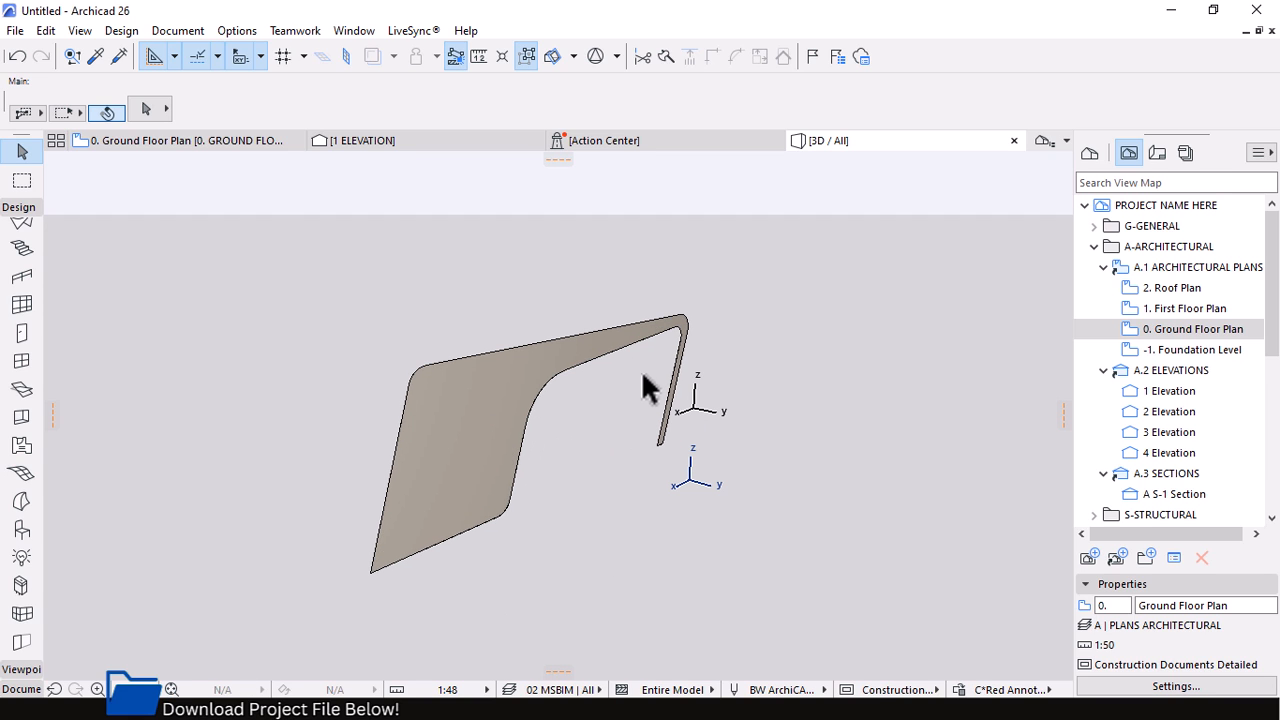
Switch to the Behance reference, study the enlarged entrance view for the shell's depth and edges, and return to the Untitled Archicad project
key("super")
left_click(691, 419)
key("super")
mouse_move(712, 700)
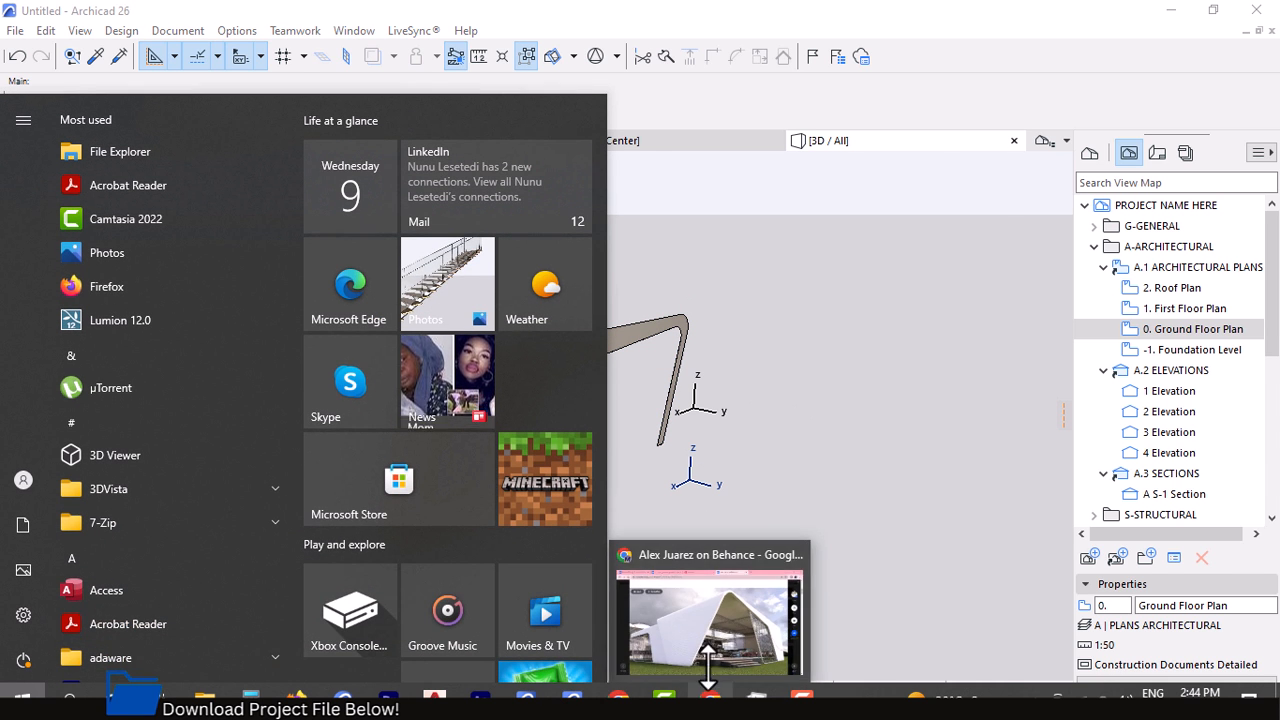
left_click(724, 625)
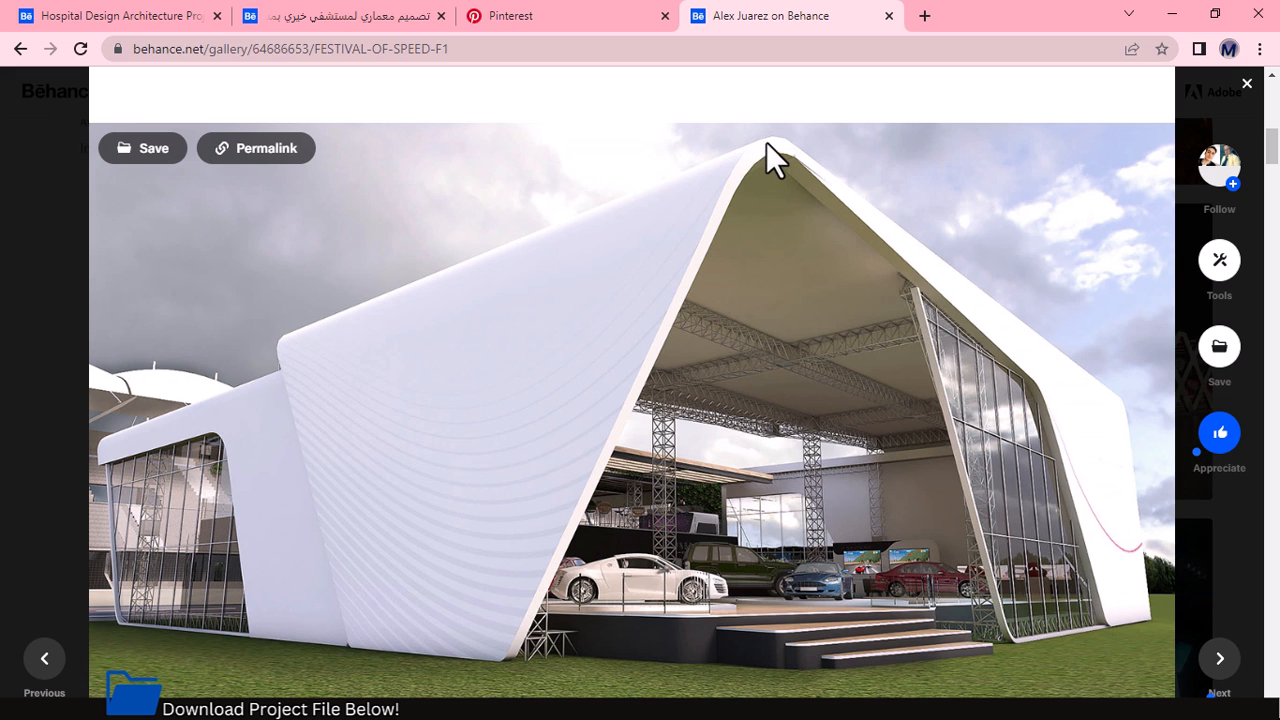
key("super")
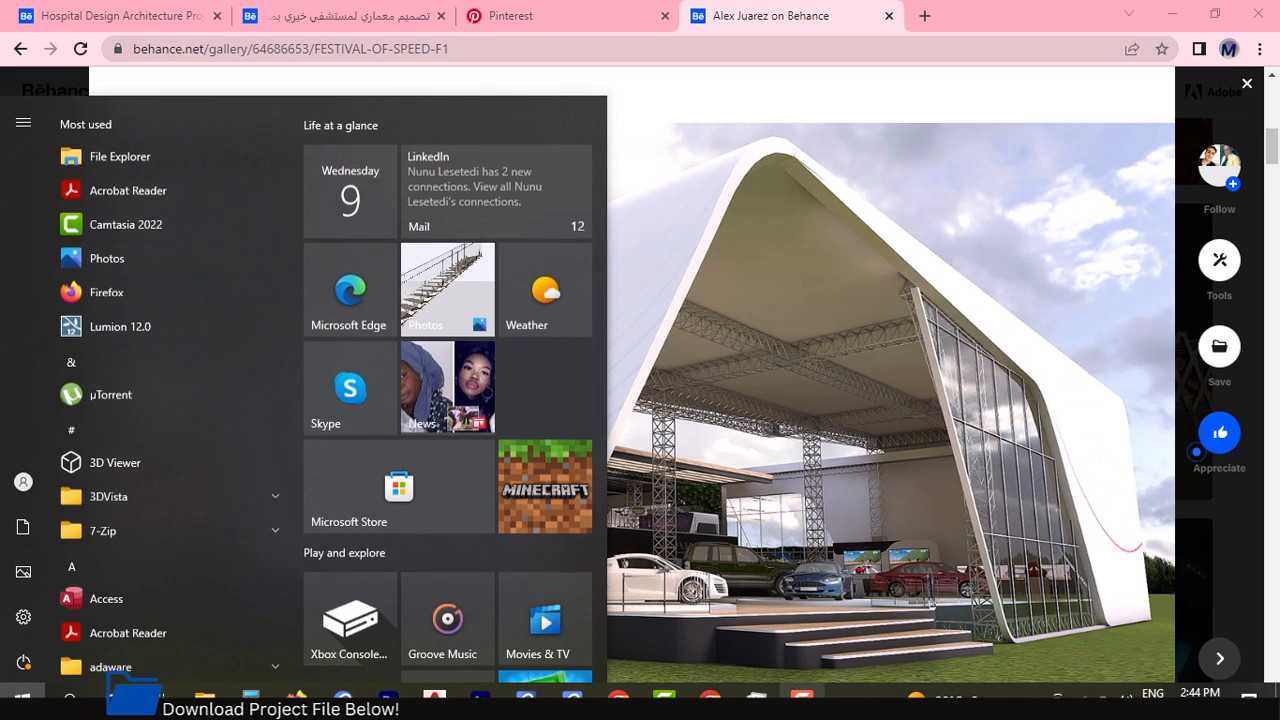
left_click(736, 229)
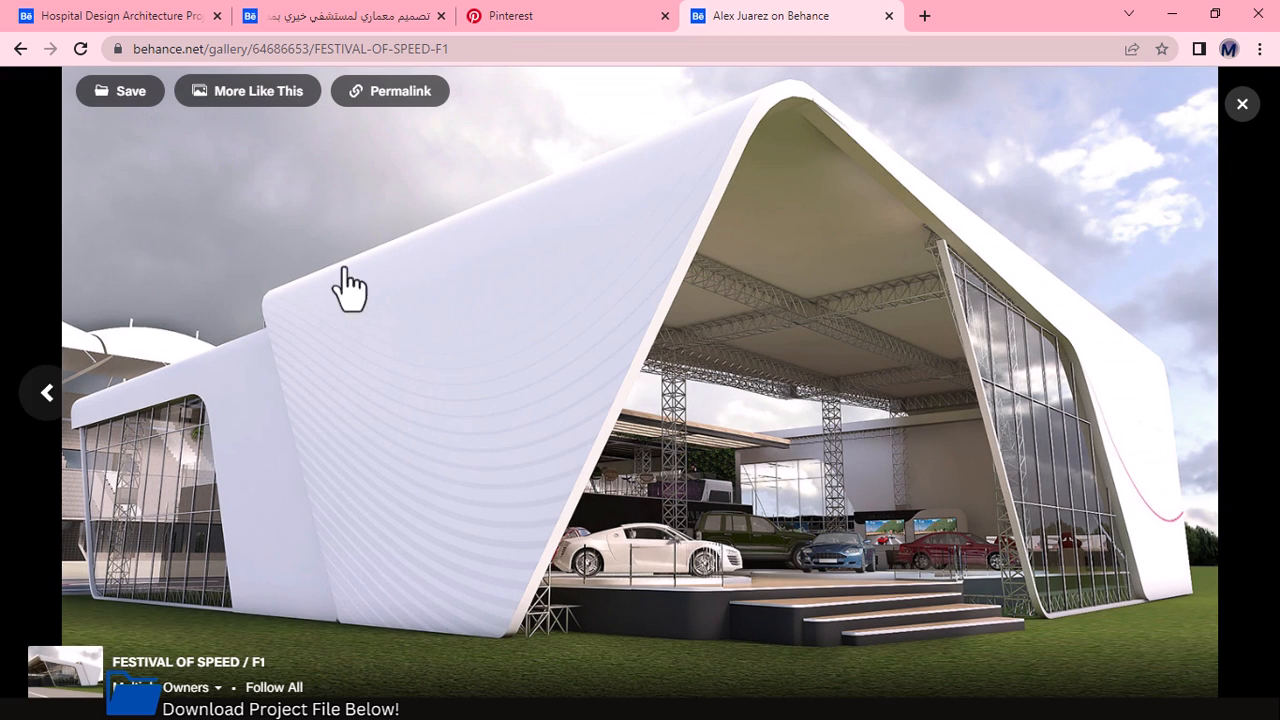
left_click(780, 250)
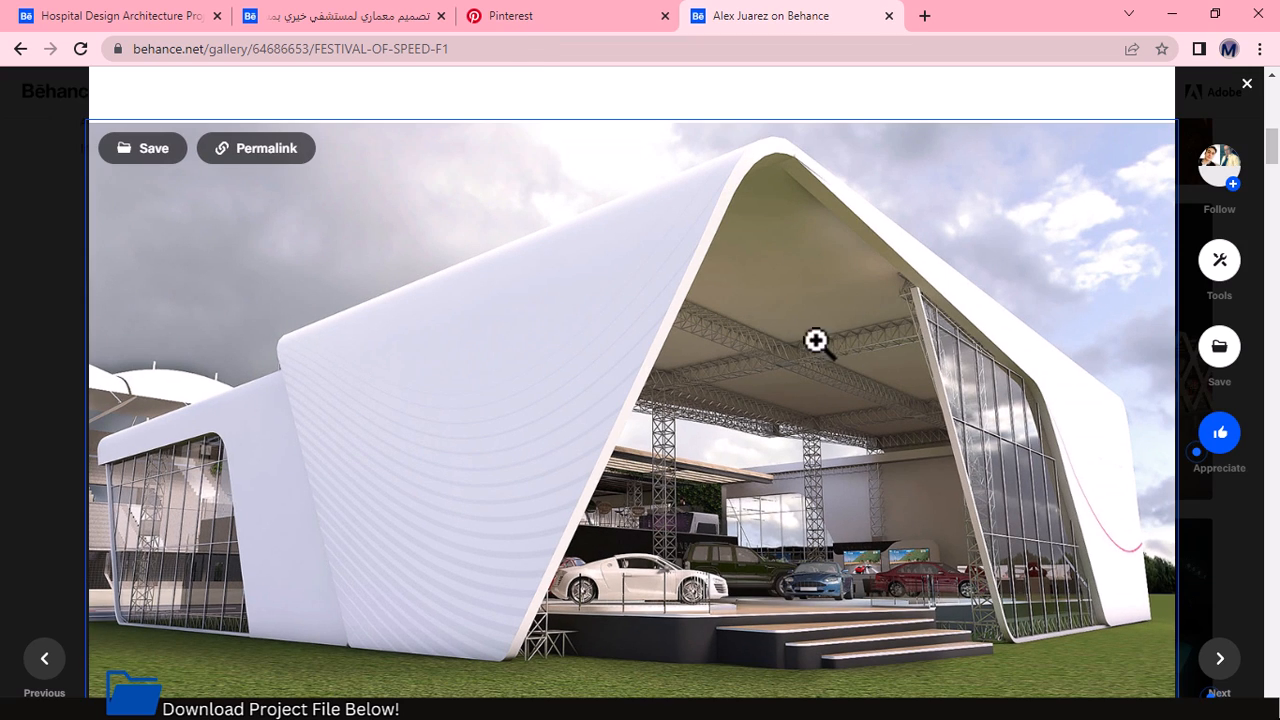
key("super")
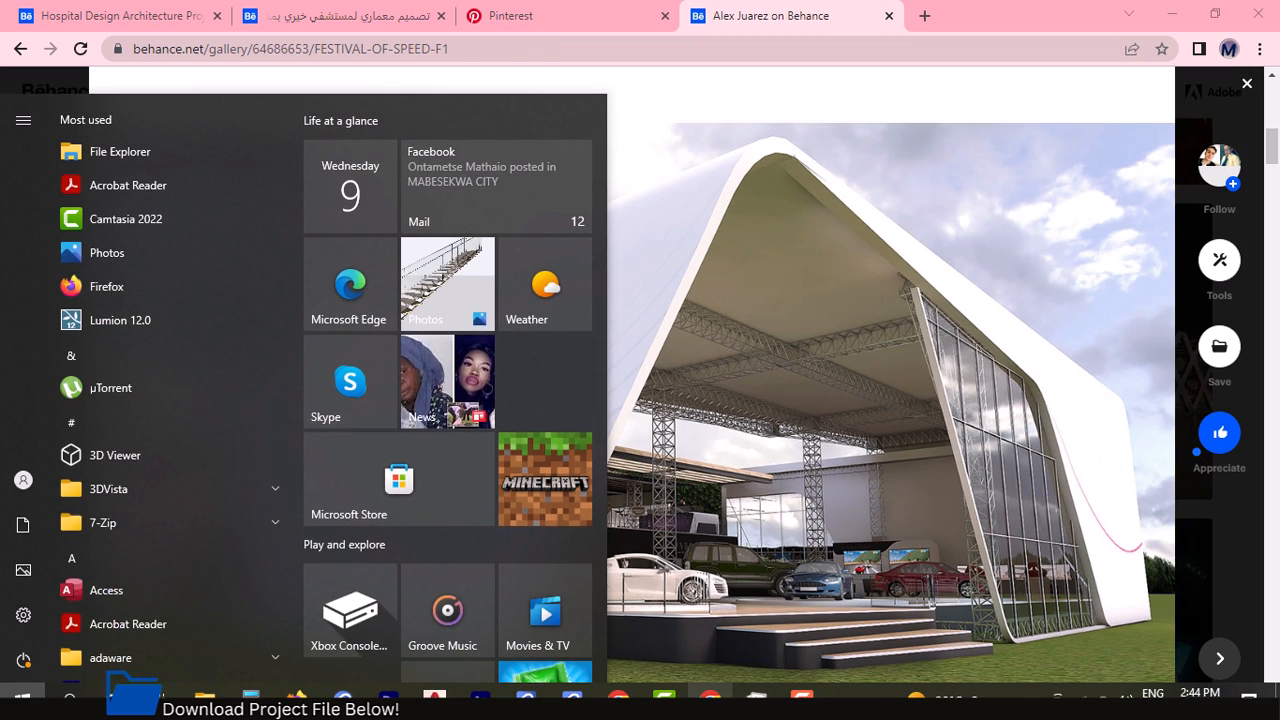
mouse_move(572, 692)
left_click(676, 640)
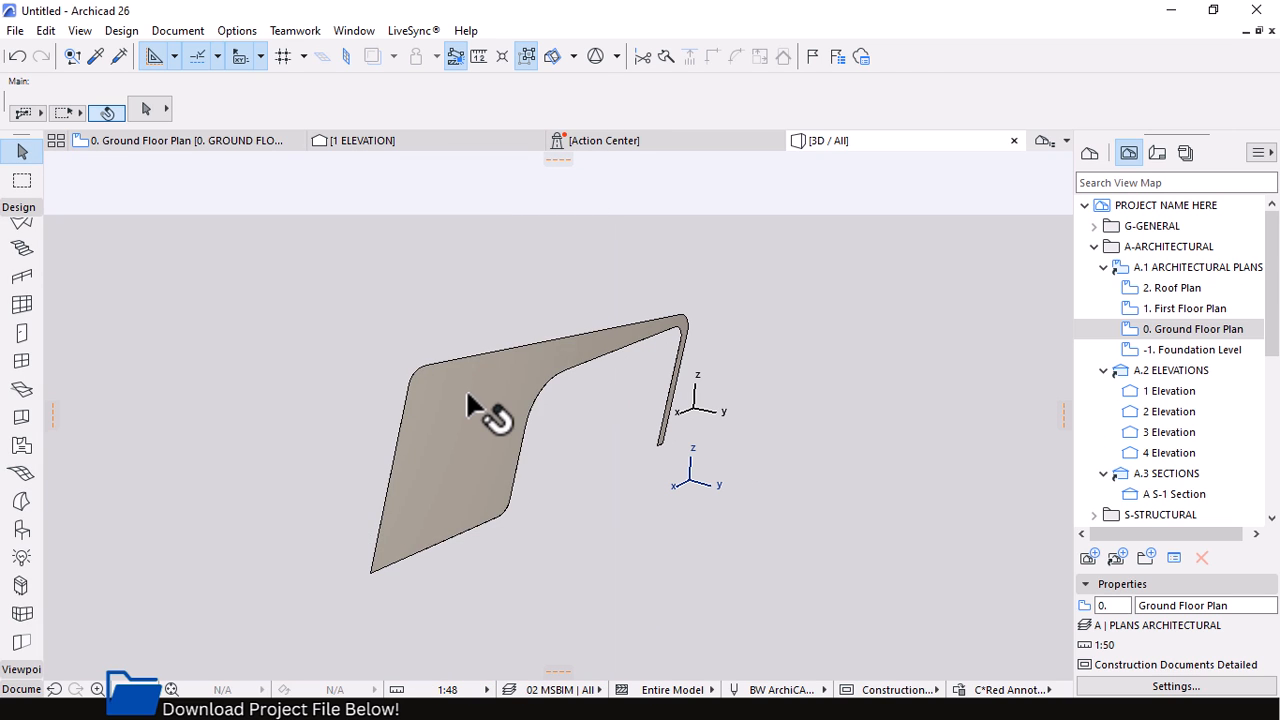
left_click(474, 383)
left_click(474, 381)
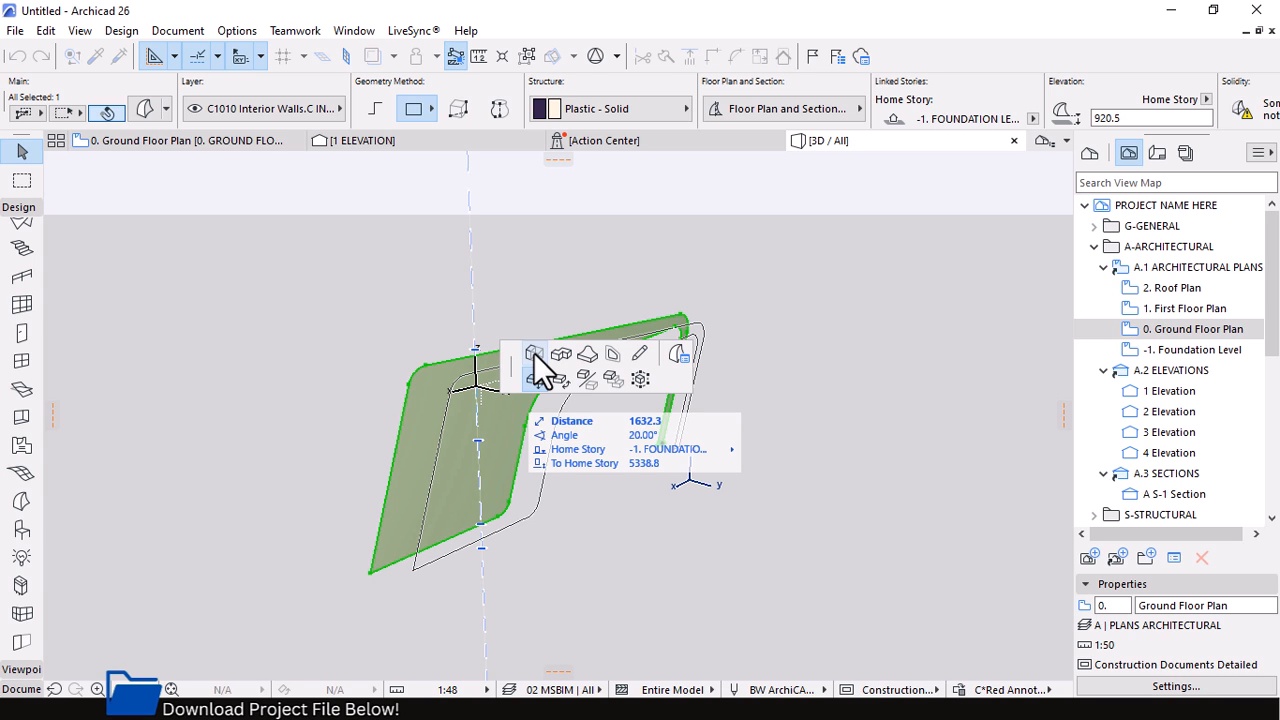
left_click(526, 375)
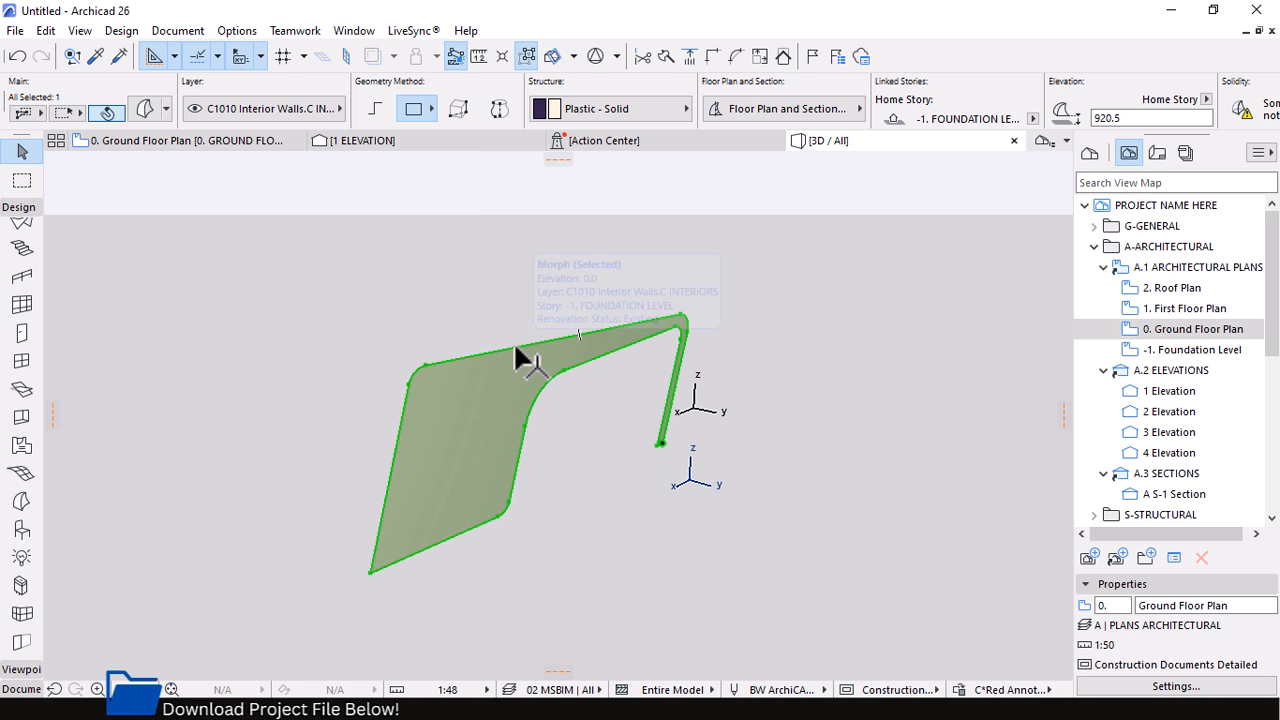
left_click(520, 354)
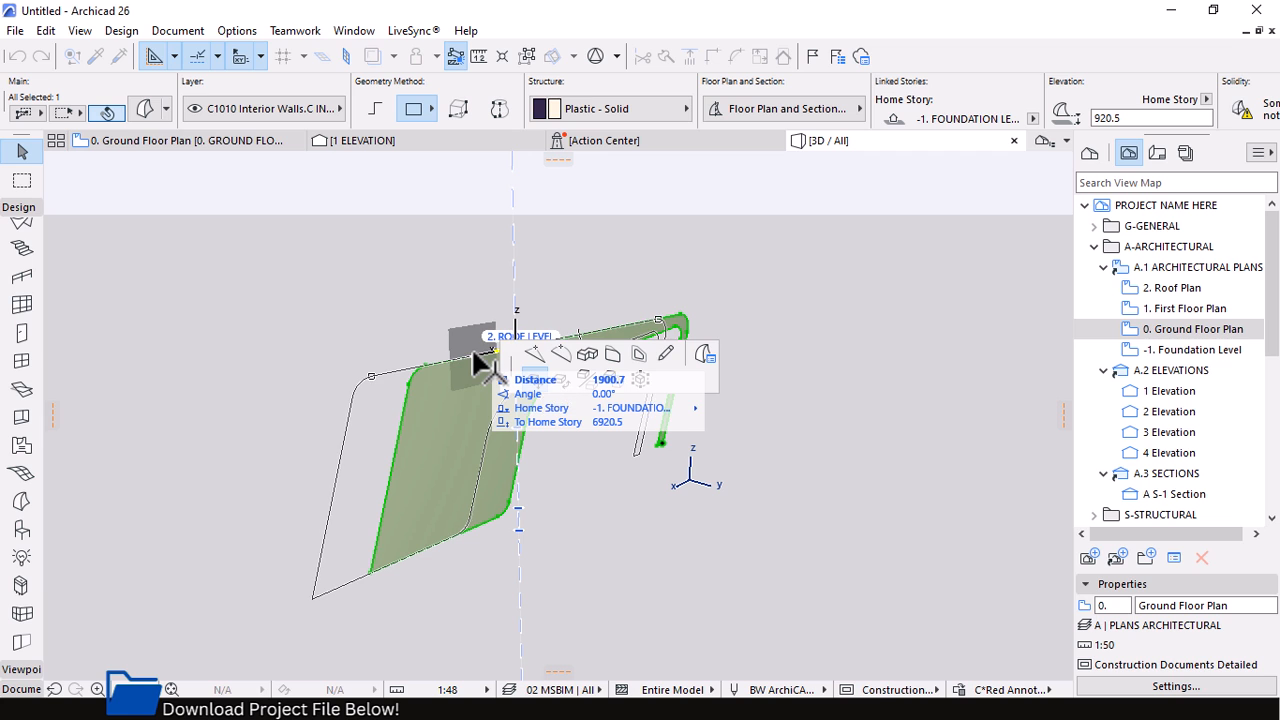
left_click(476, 382)
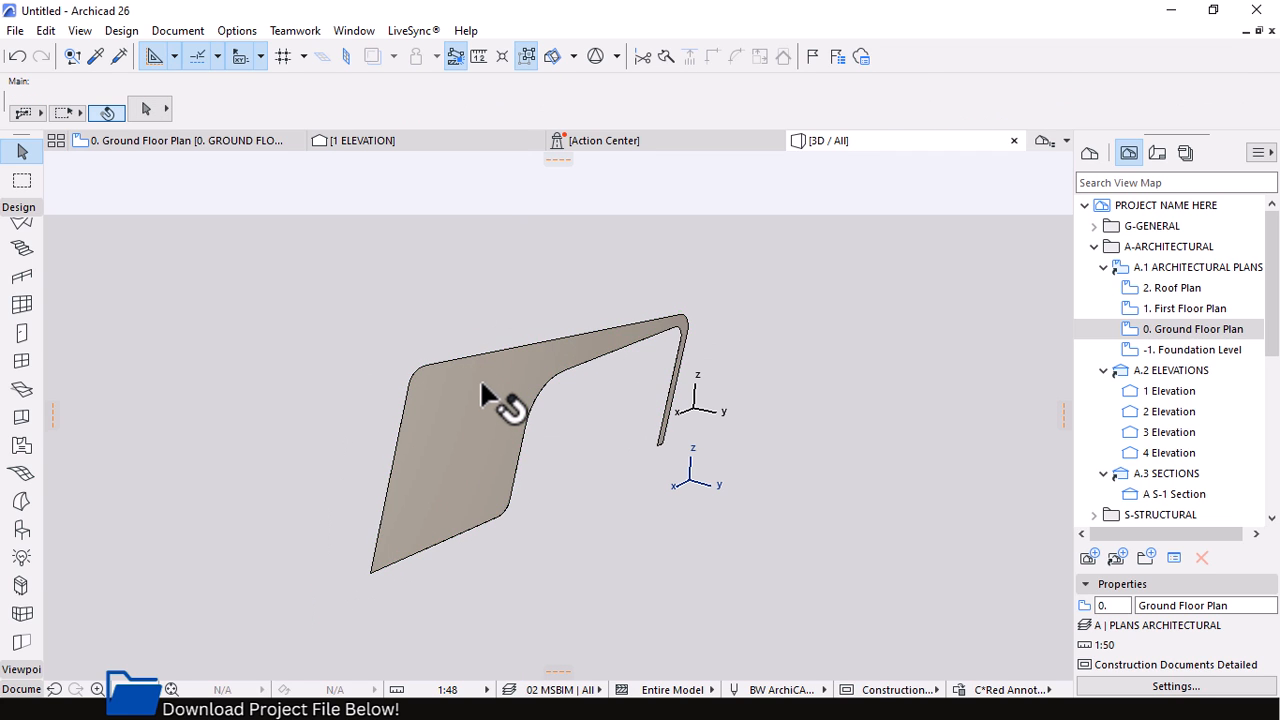
Push/pull the flat facade morph horizontally into a solid shell a little over 7000 mm deep, and inspect it from several sides
left_click(478, 378)
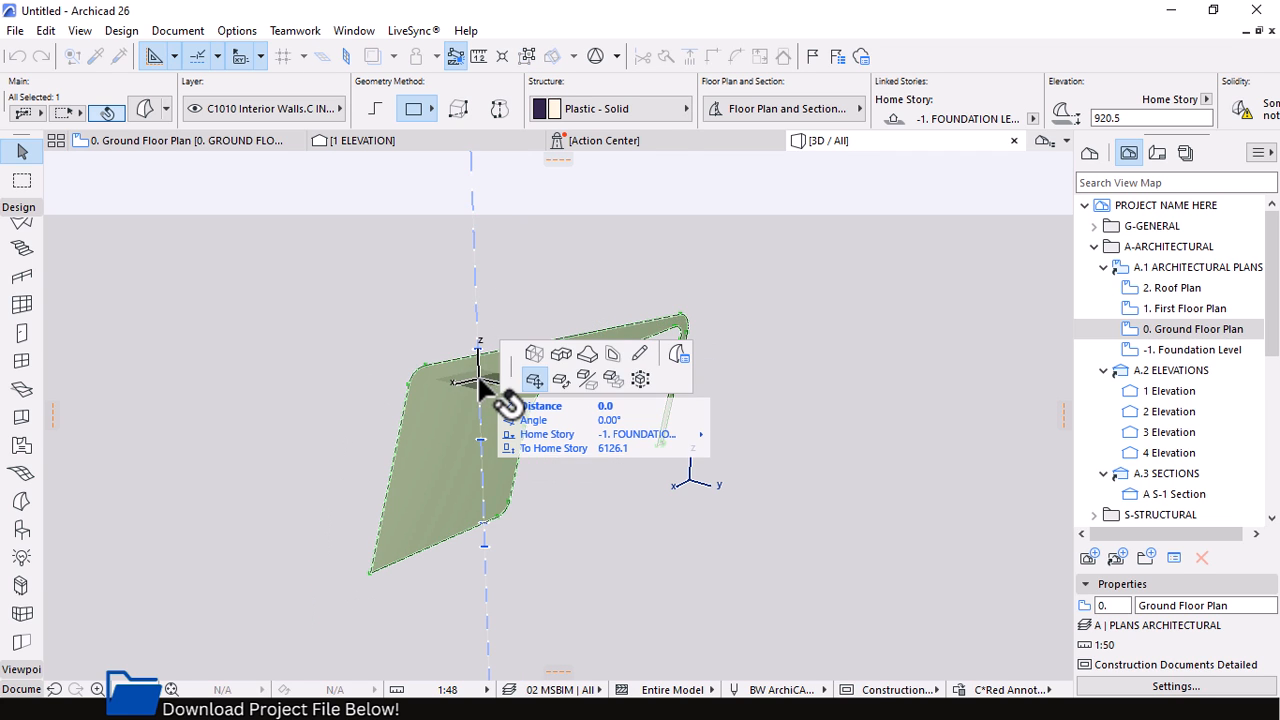
left_click(533, 354)
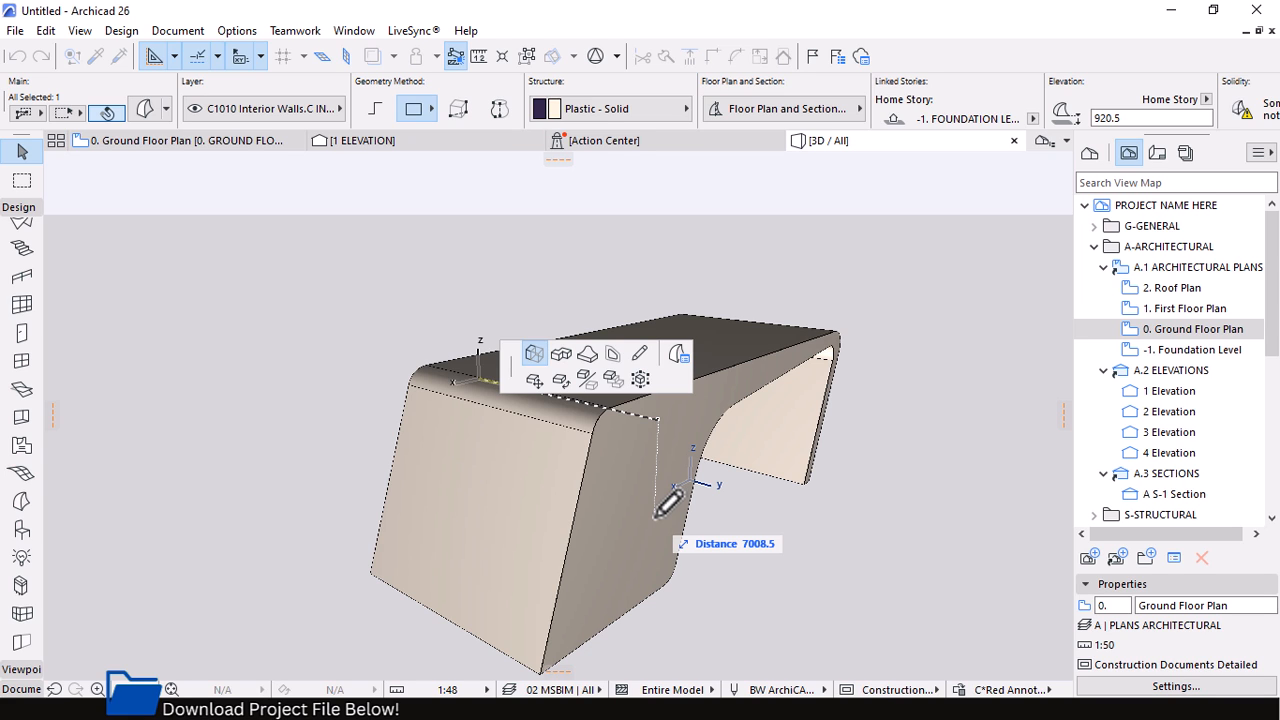
type("75")
key("Return")
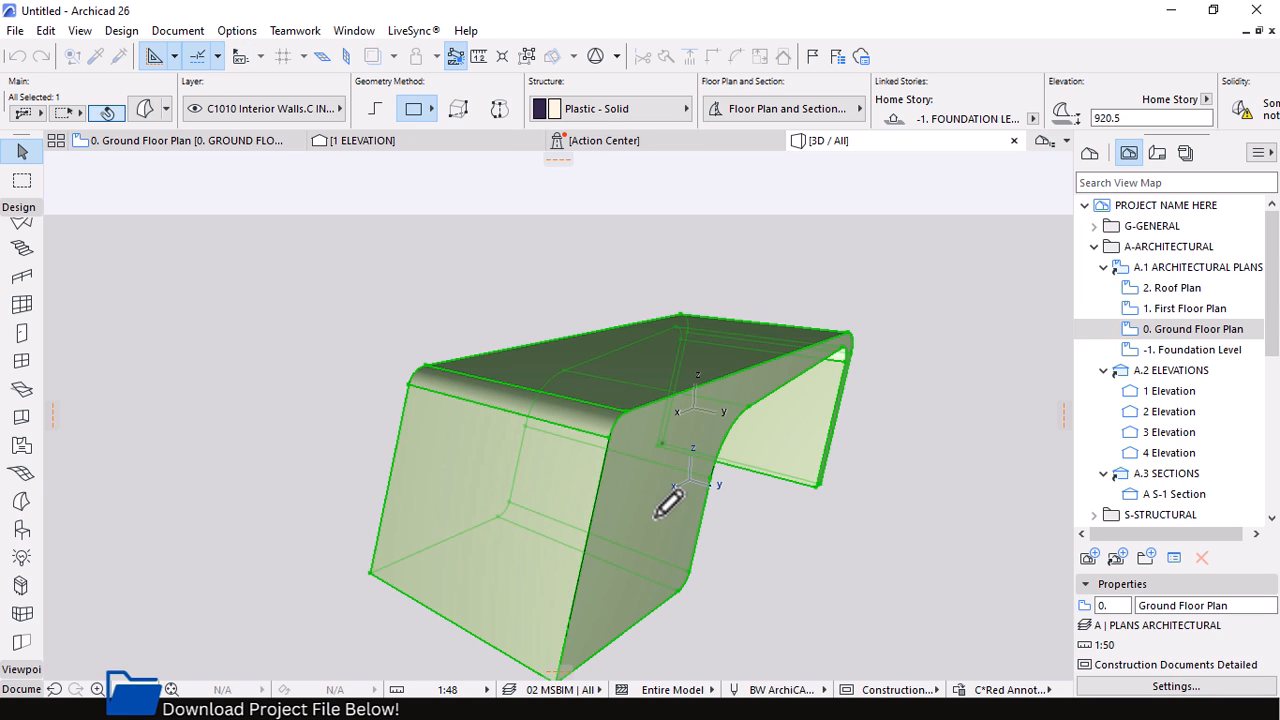
middle_click_drag(842, 333, 777, 515, "shift")
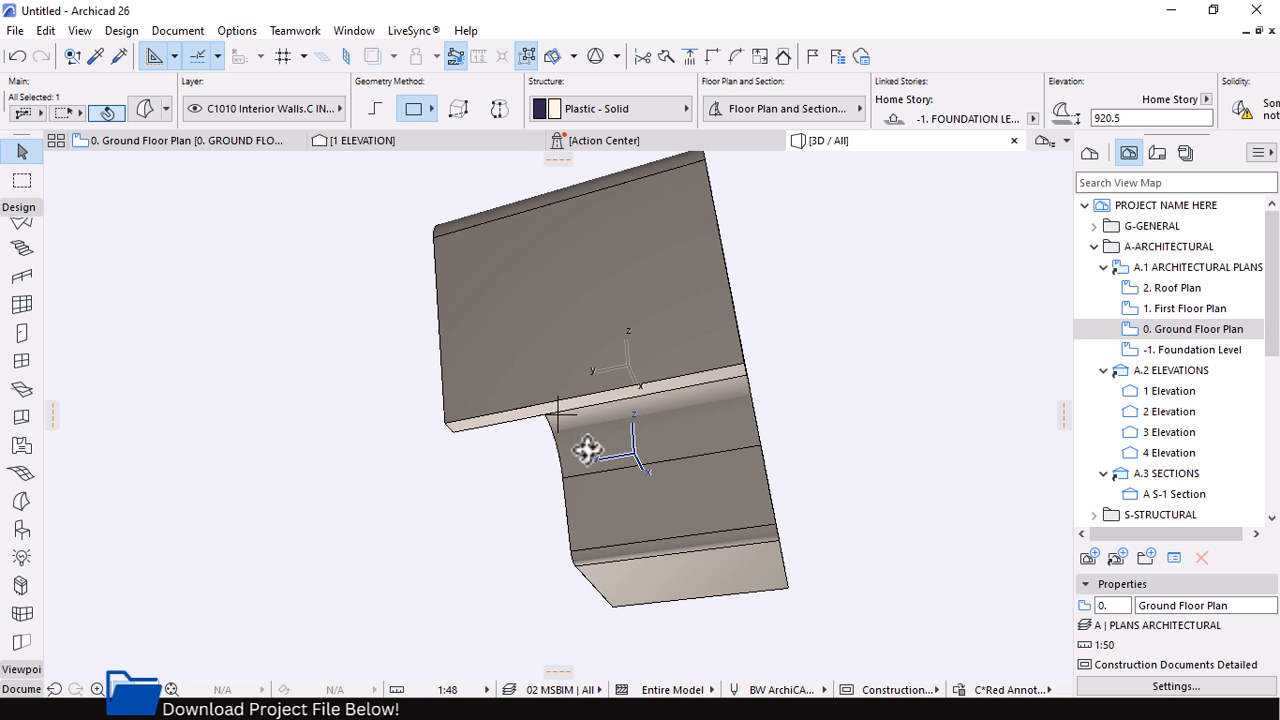
middle_click_drag(594, 419, 606, 514, "shift")
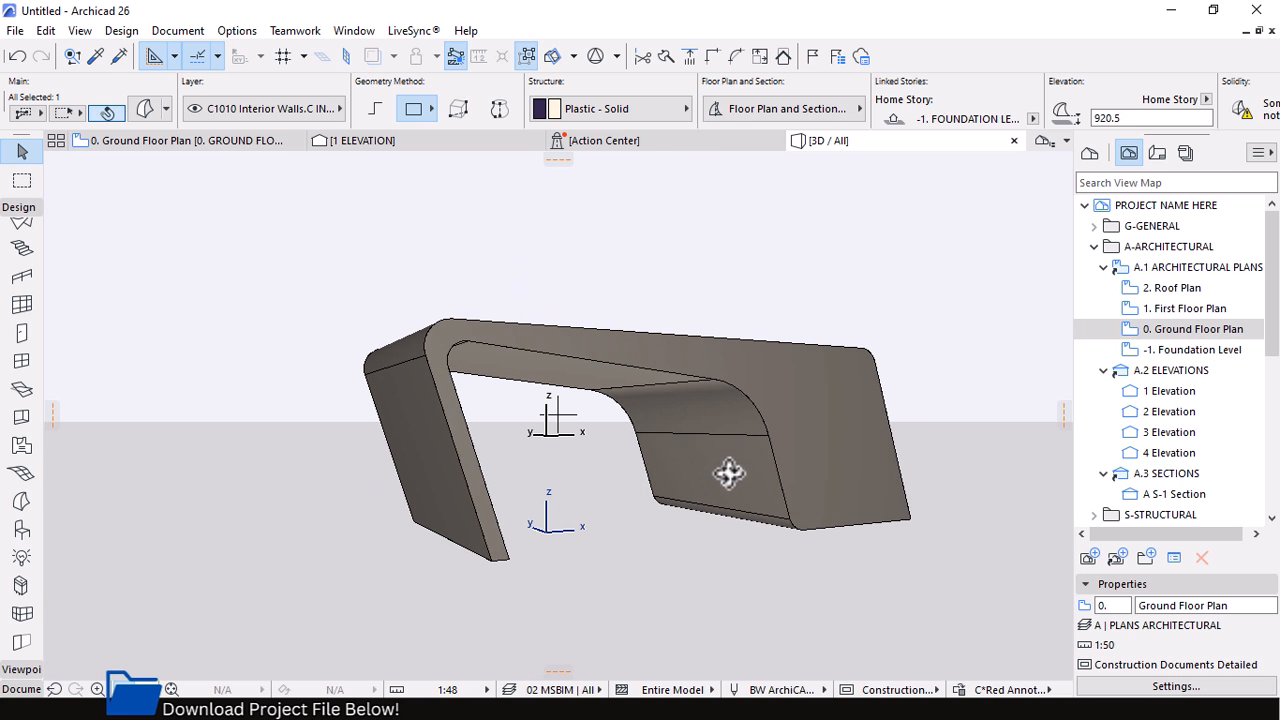
middle_click_drag(728, 473, 800, 403, "shift")
middle_click_drag(757, 463, 603, 464, "shift")
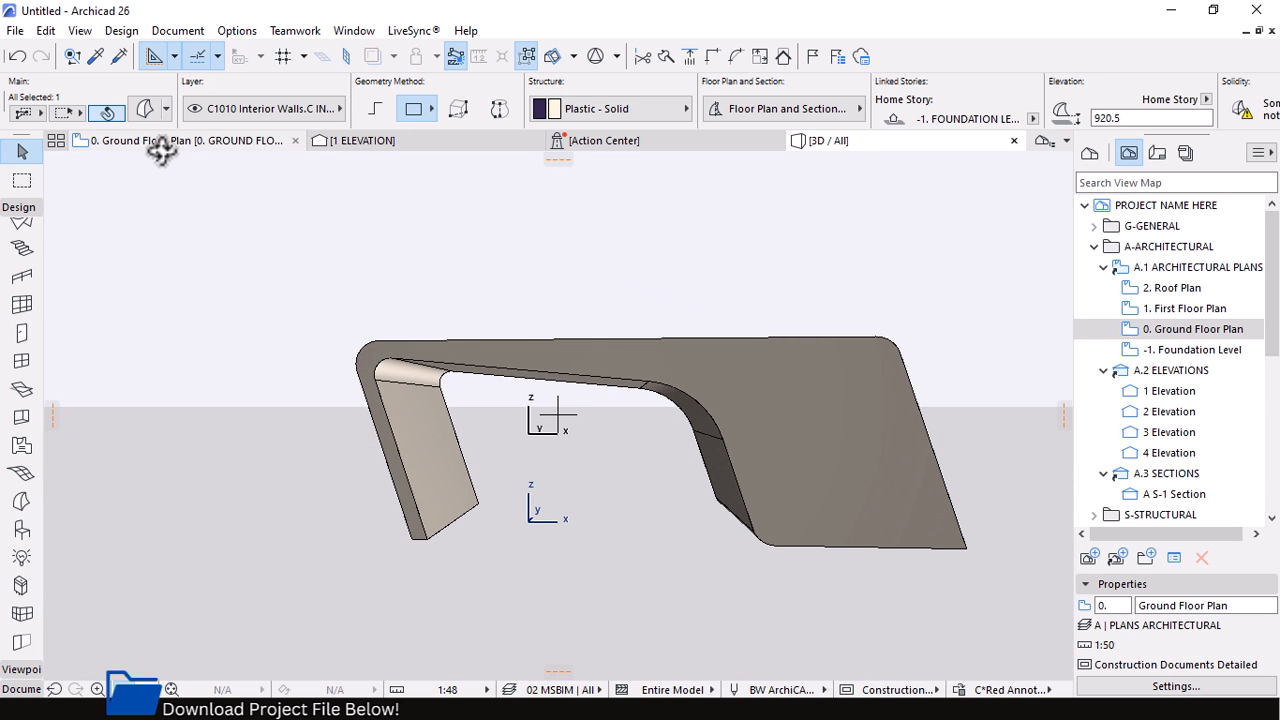
Return to the front elevation and pick up the polyline settings of the traced profile below it
left_click(384, 140)
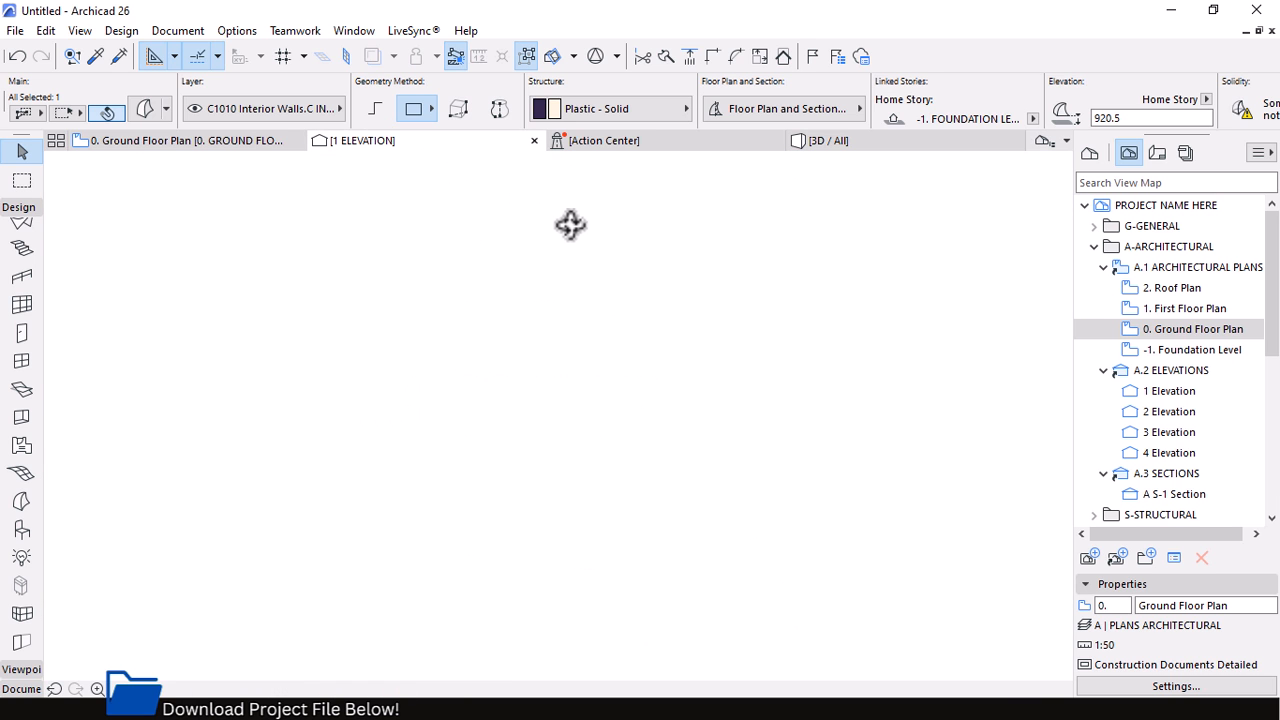
scroll(719, 565, "up", 1)
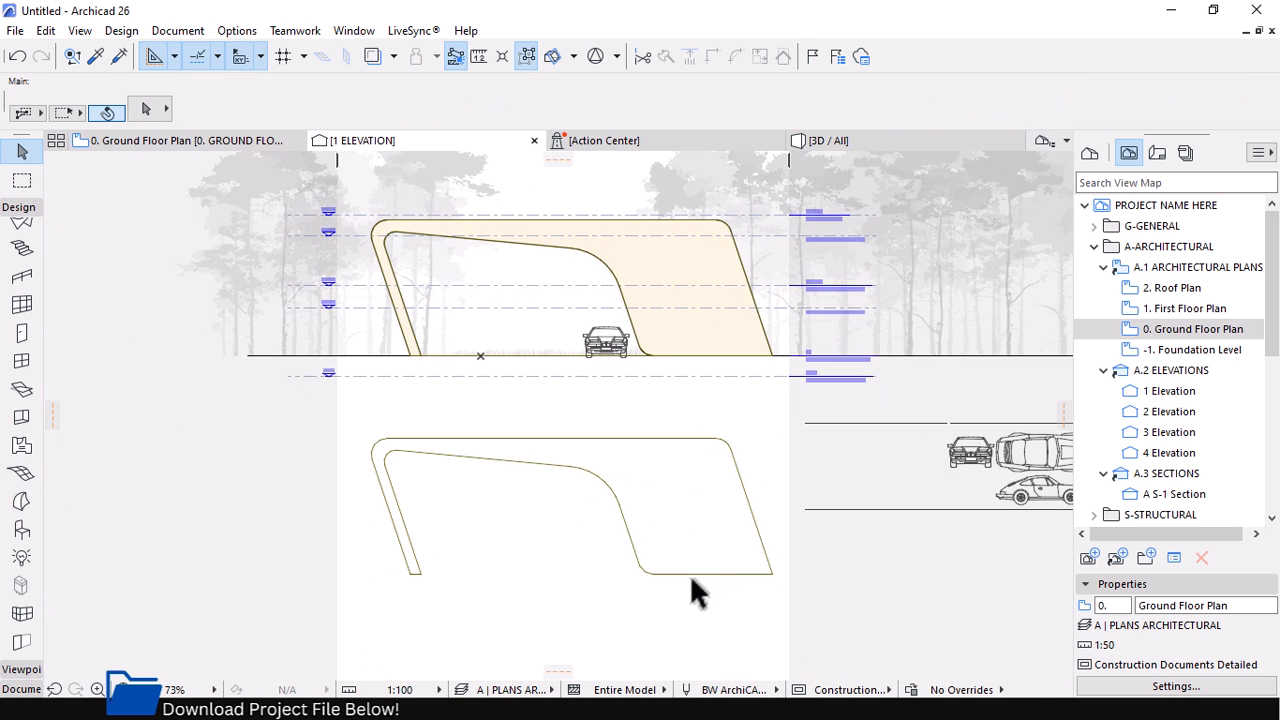
scroll(678, 567, "up", 2)
left_click(691, 573)
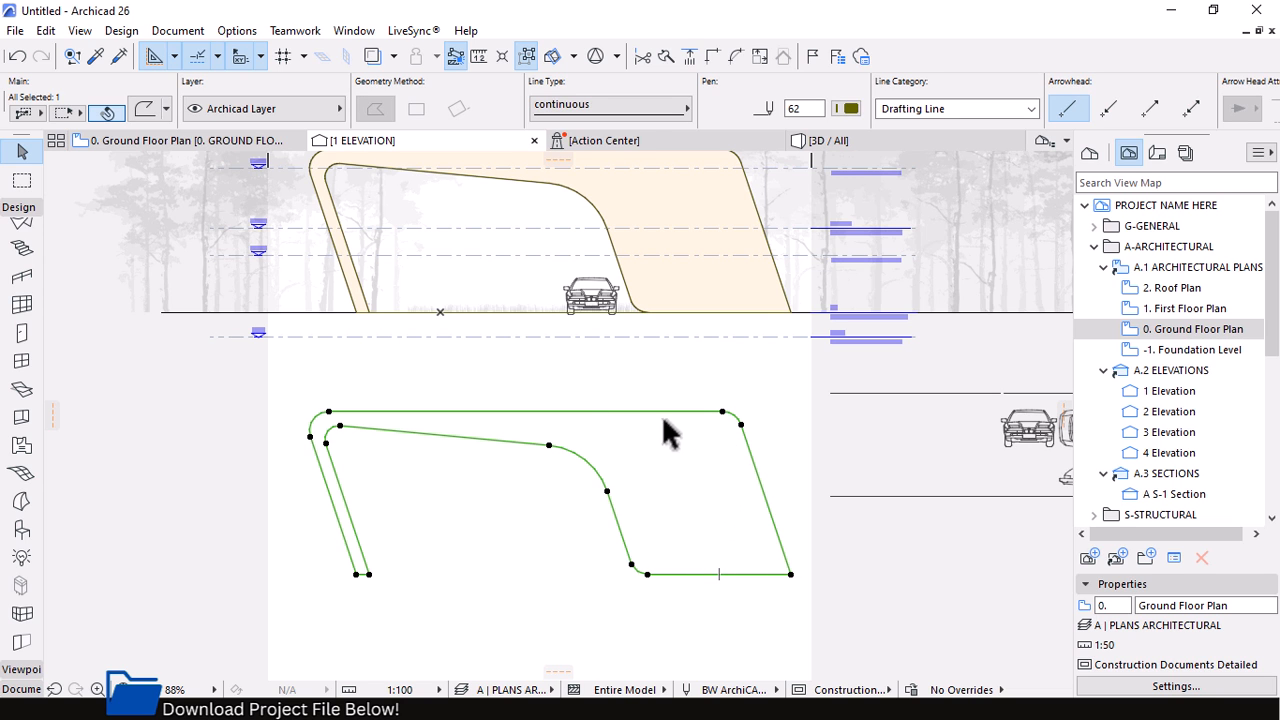
scroll(667, 432, "down", 1)
scroll(553, 408, "up", 1)
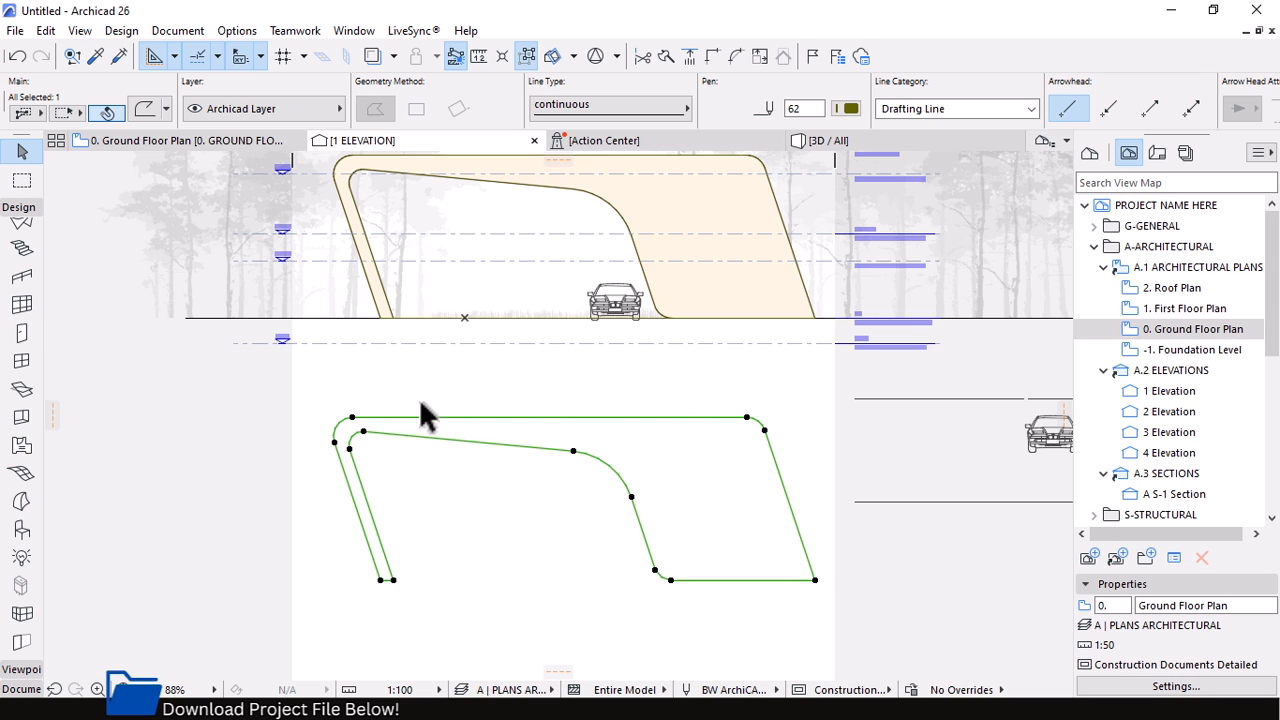
key("Escape")
left_click(588, 458, "alt")
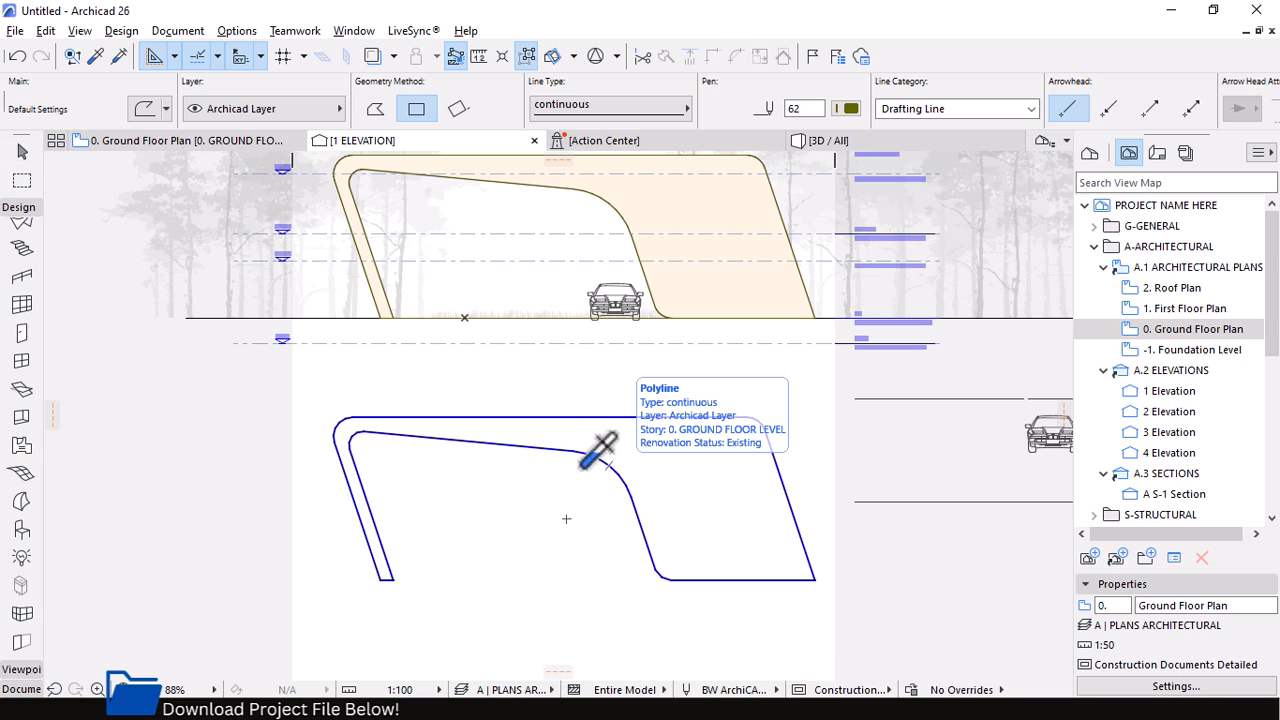
Draw a single vertical polyline about 1246 mm long from the start of the profile's inner curve up to its upper edge
left_click(573, 450)
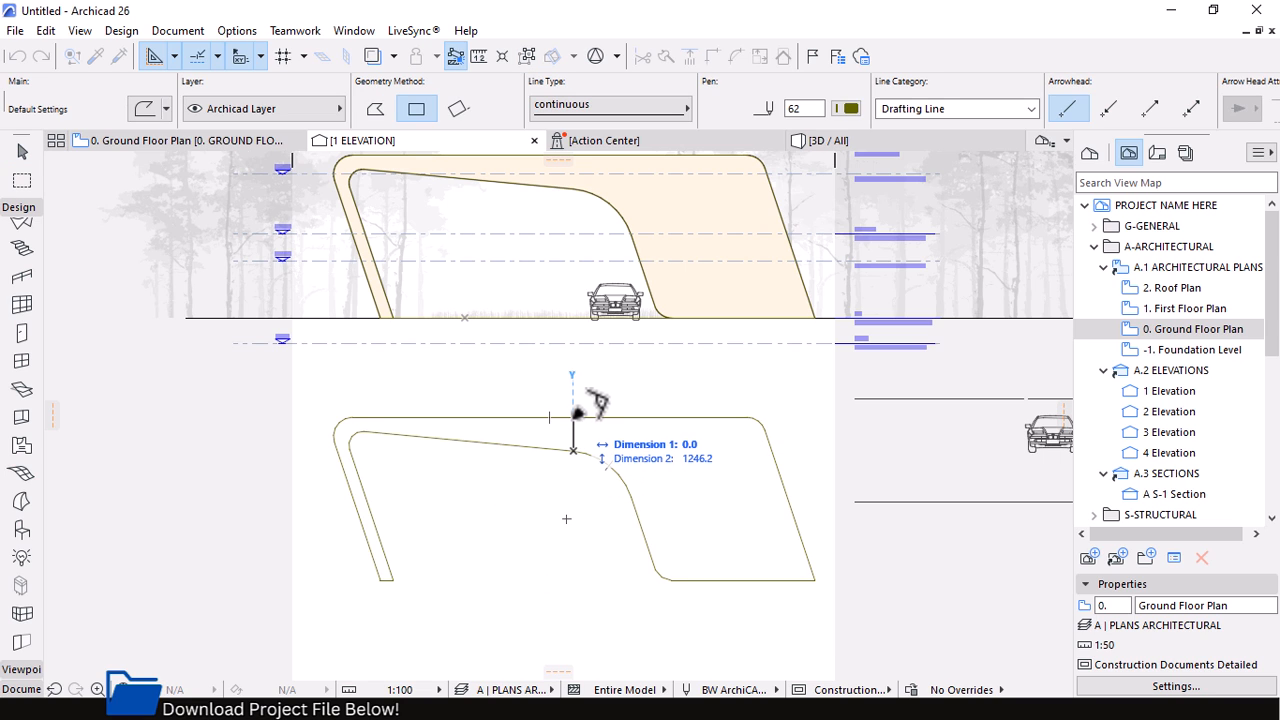
left_click(573, 417)
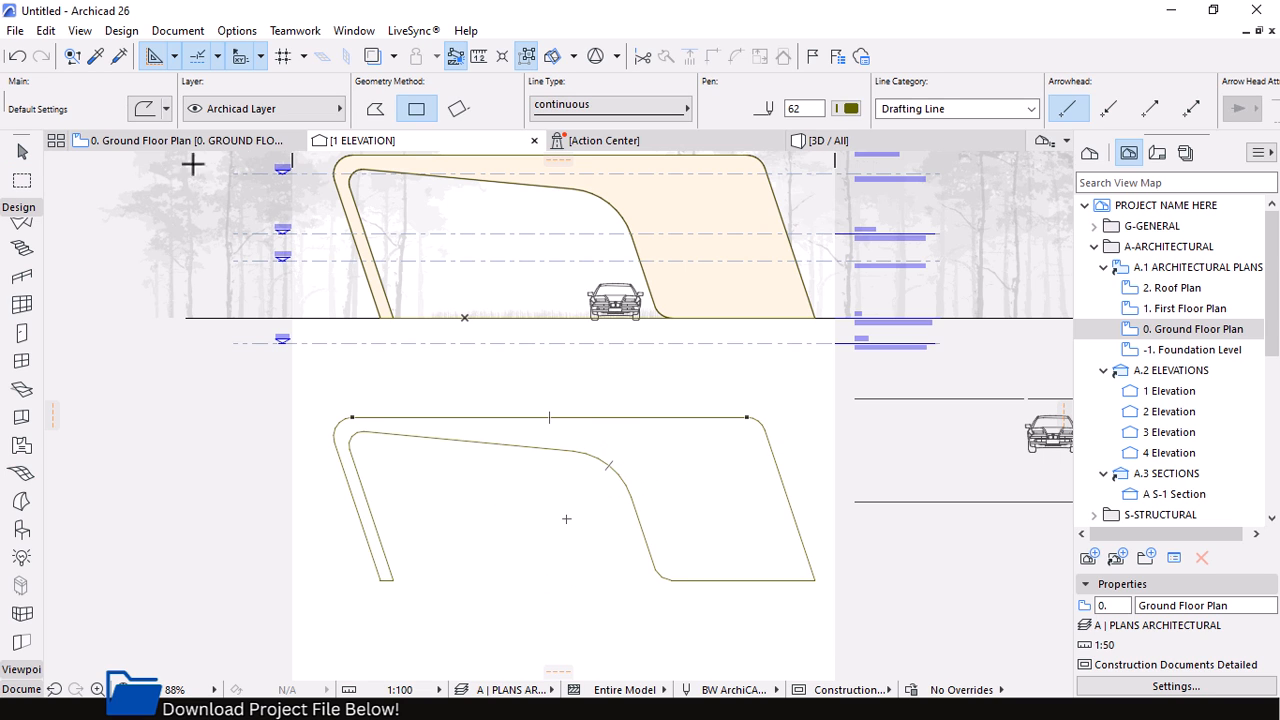
left_click(371, 106)
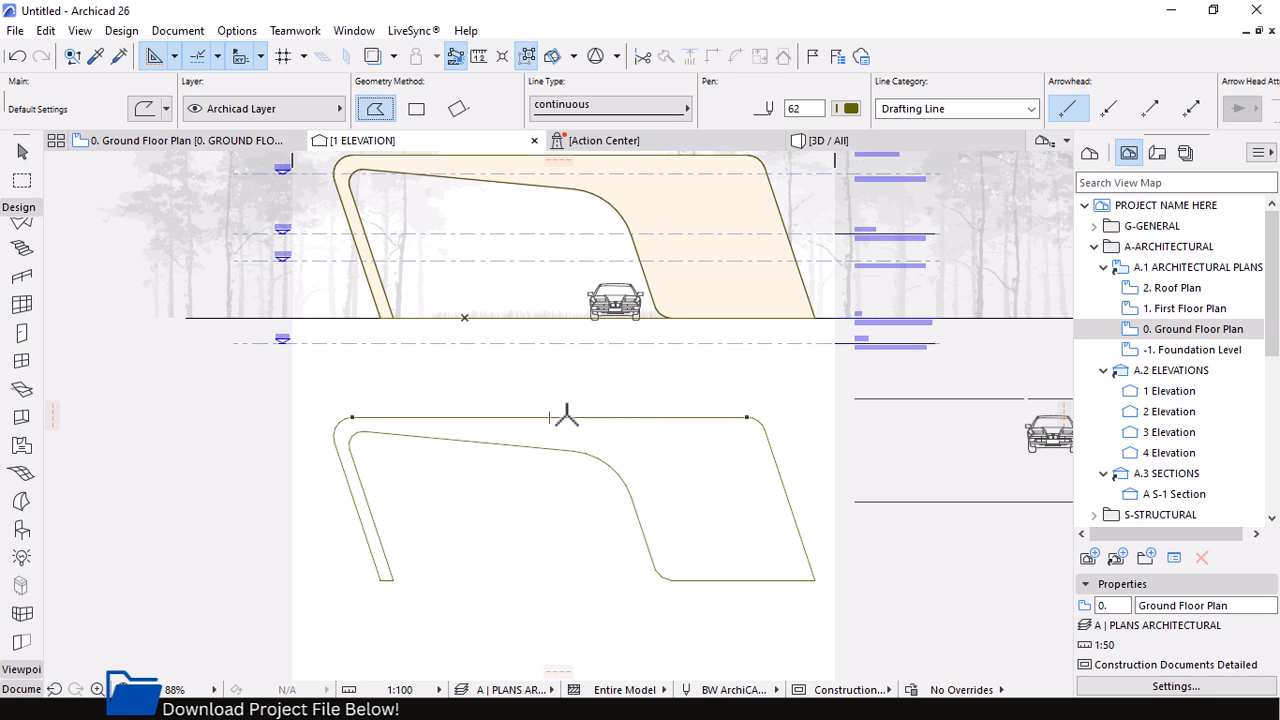
left_click(571, 450)
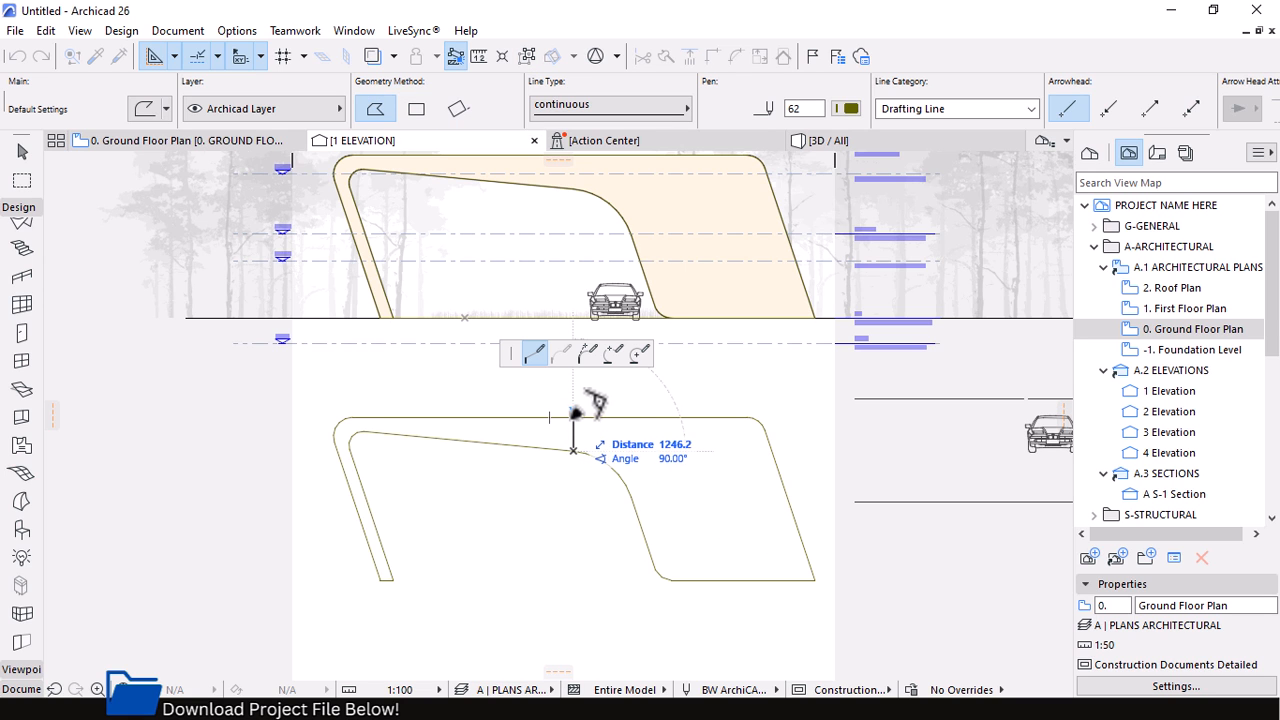
double_click(573, 417)
scroll(579, 449, "up", 1)
scroll(575, 448, "up", 4)
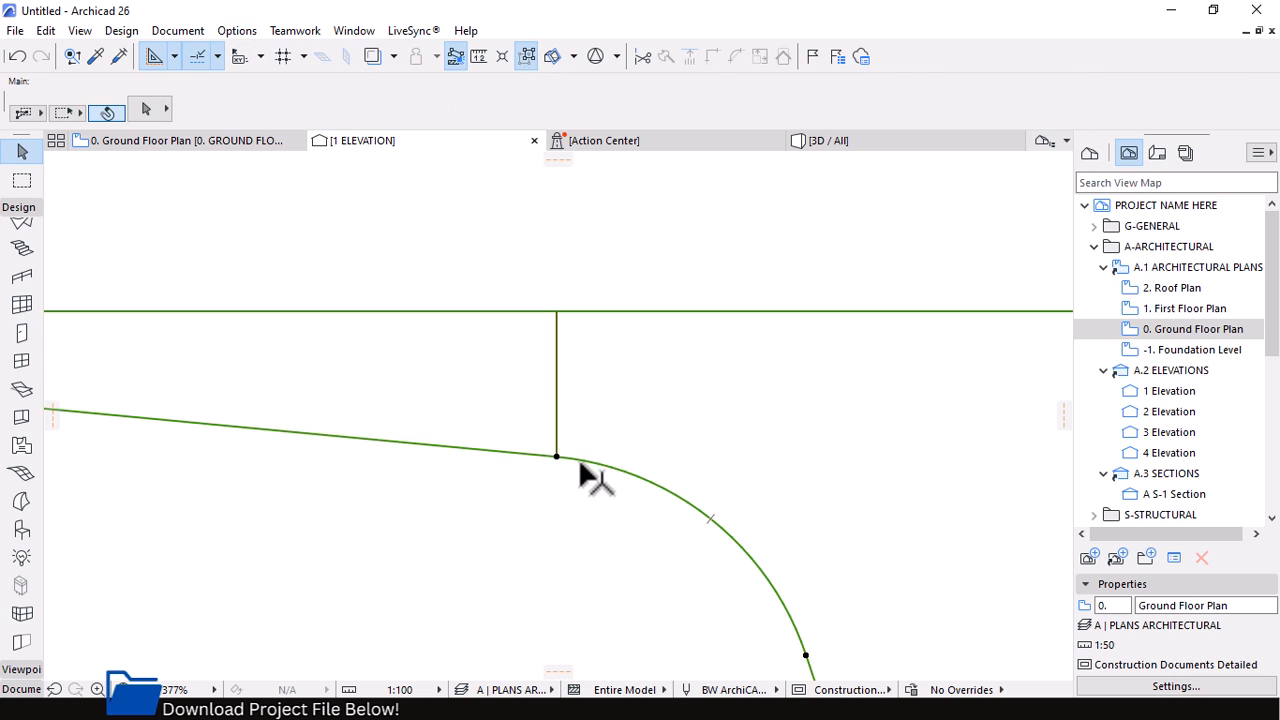
key("shift+F1")
scroll(502, 339, "down", 4)
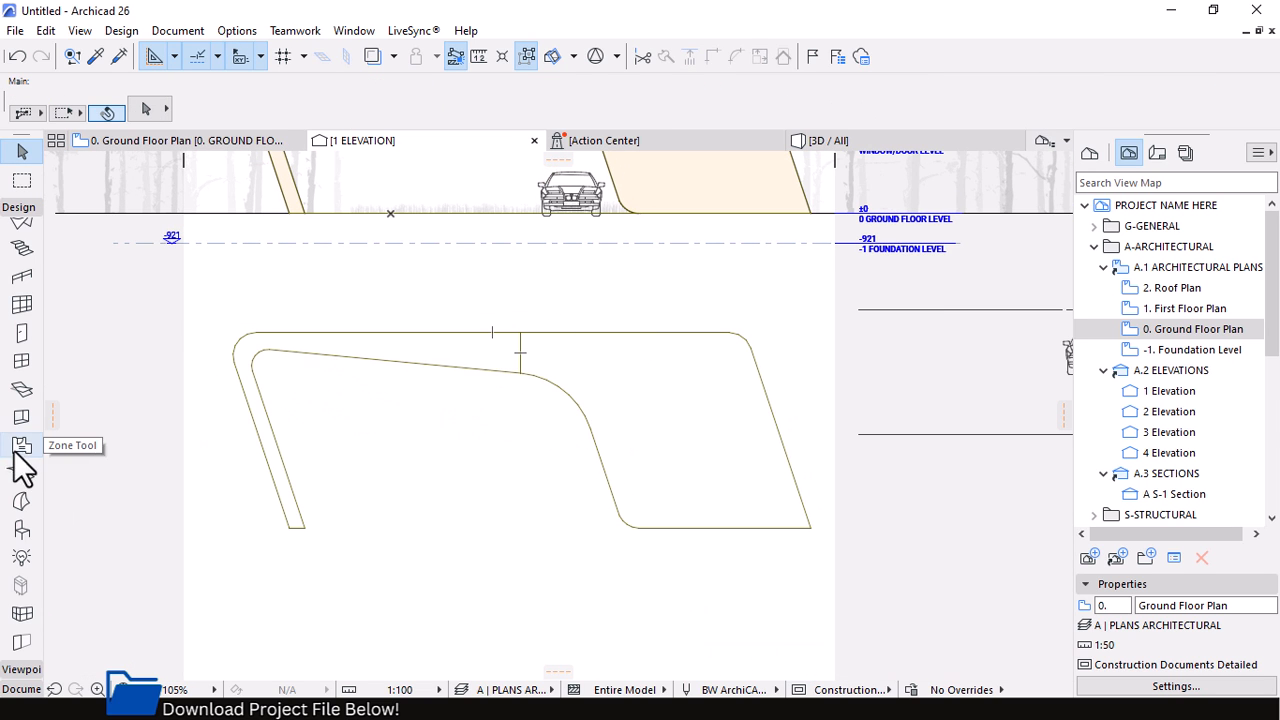
Create a Plastic - Solid morph from the wide part of the divided profile using the Magic Wand, and select it
left_click(21, 501)
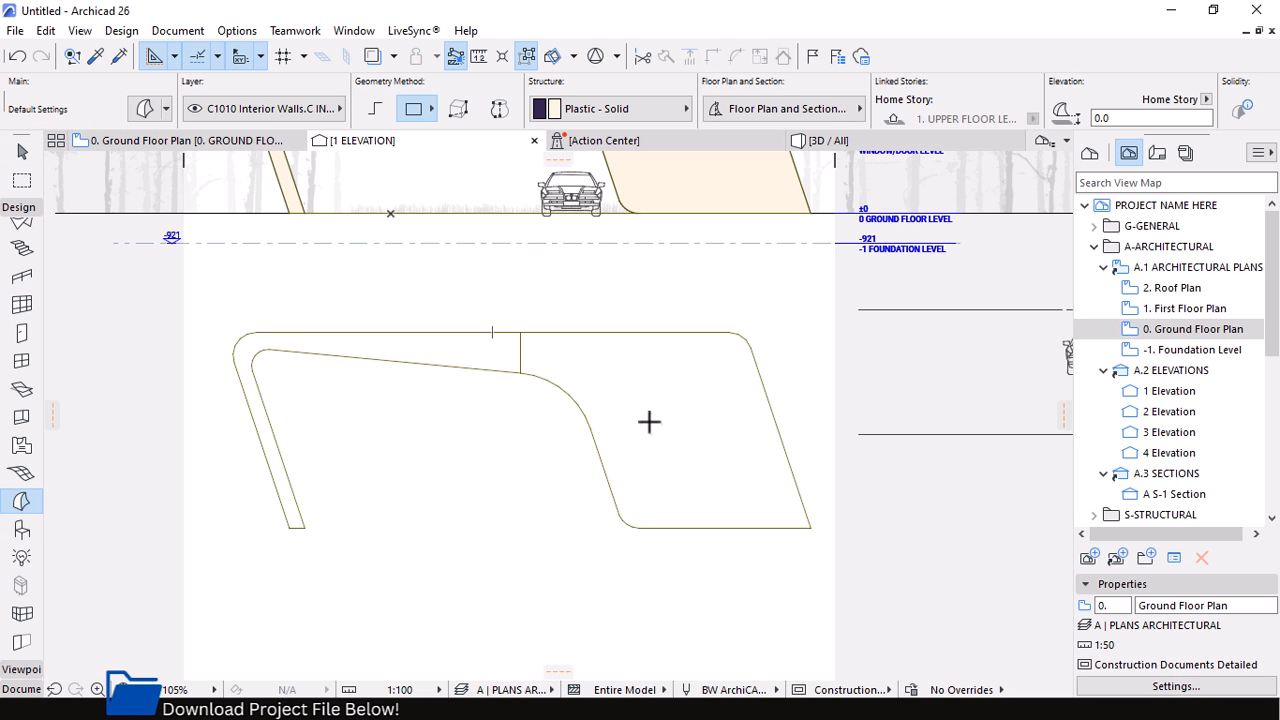
key("space")
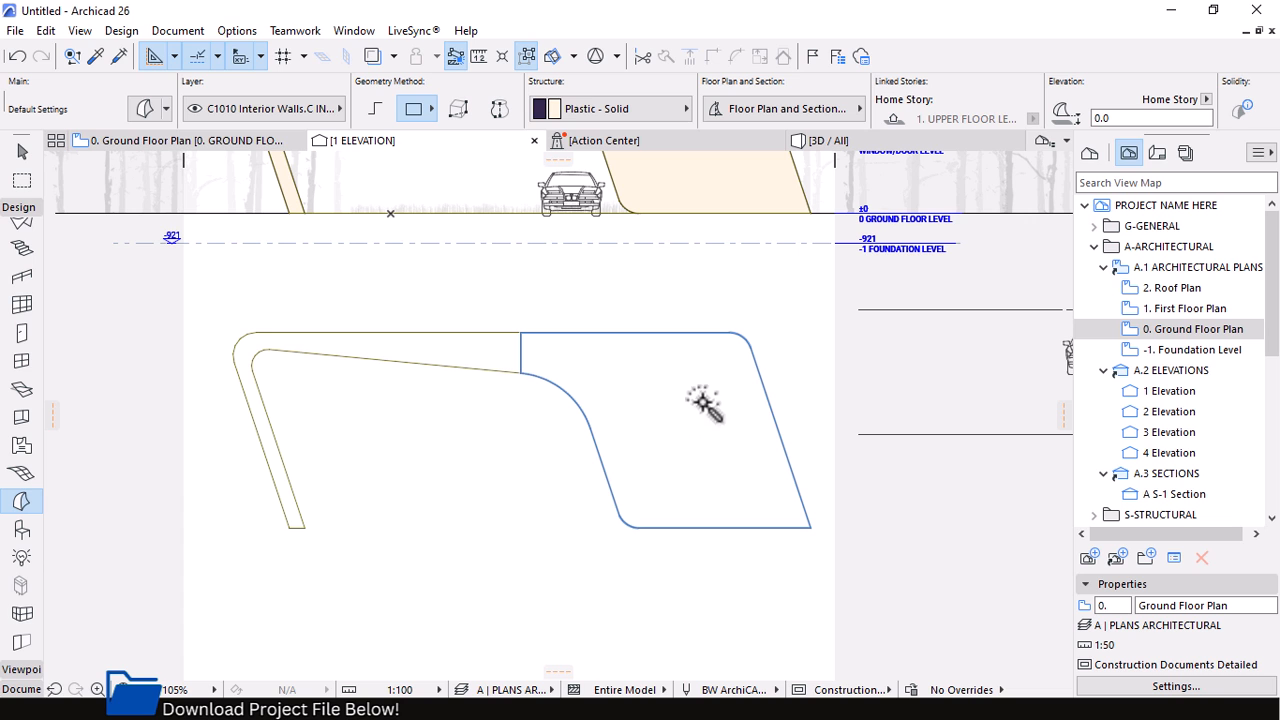
left_click(668, 410)
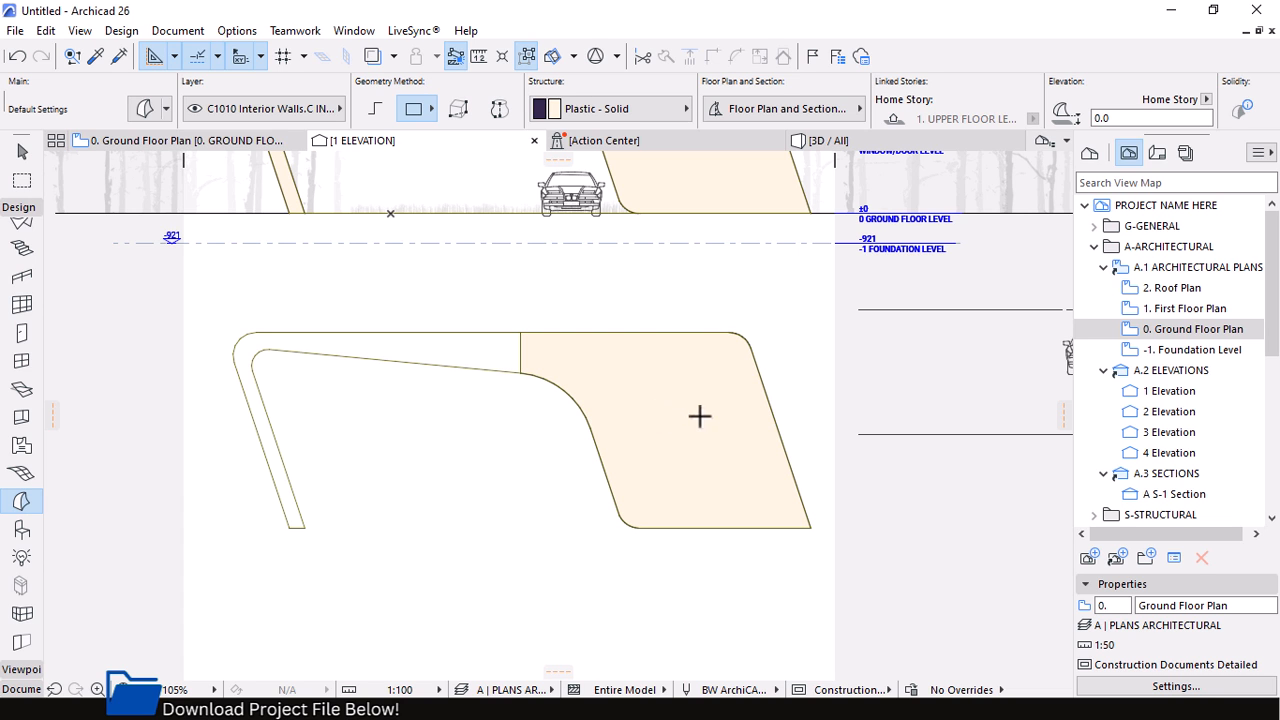
left_click(686, 457)
scroll(729, 549, "down", 3)
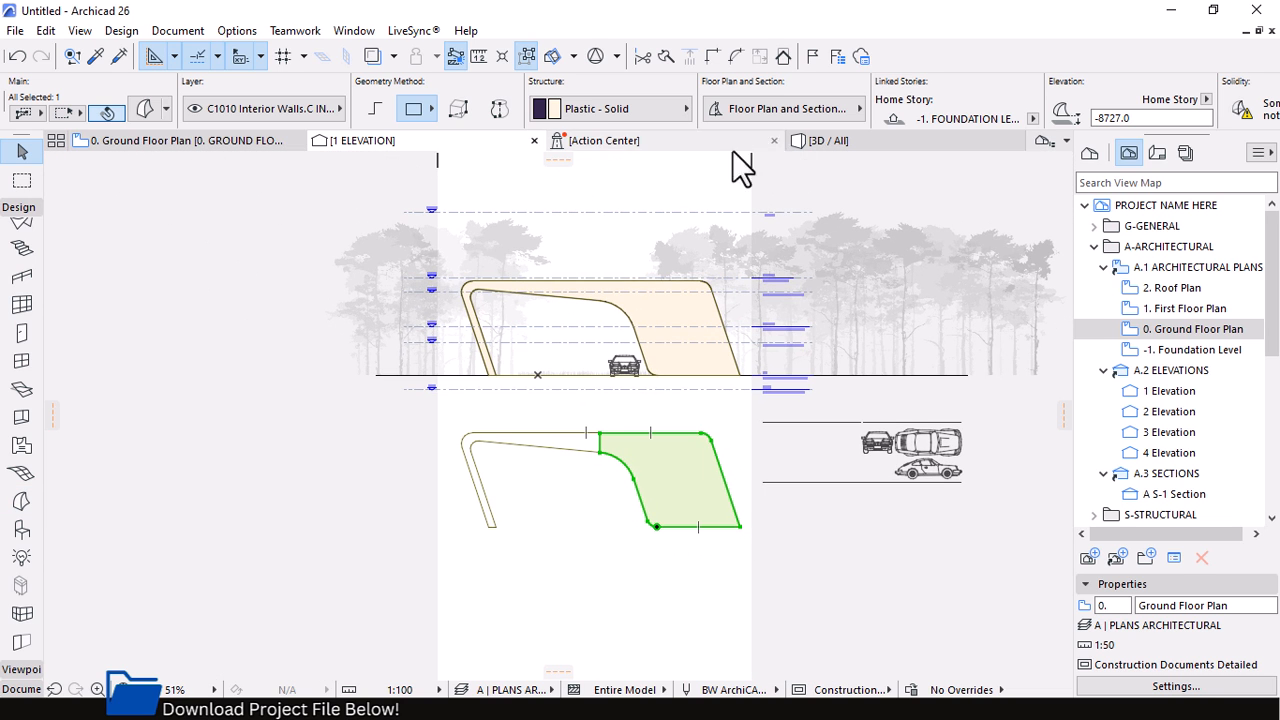
Switch to the 3D view, show the shell and the new flat morph at an angle, and clear the selection
left_click(832, 143)
scroll(677, 334, "down", 3)
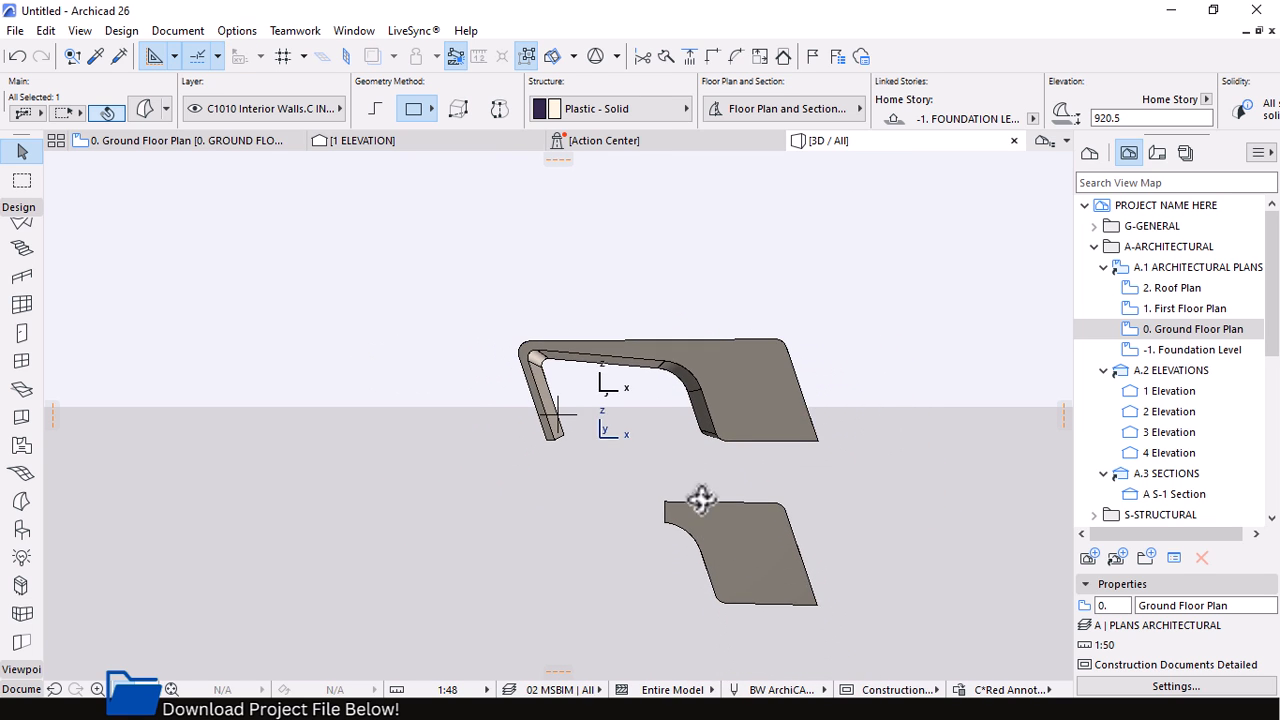
middle_click_drag(702, 499, 886, 534, "shift")
scroll(754, 519, "up", 2)
key("Escape")
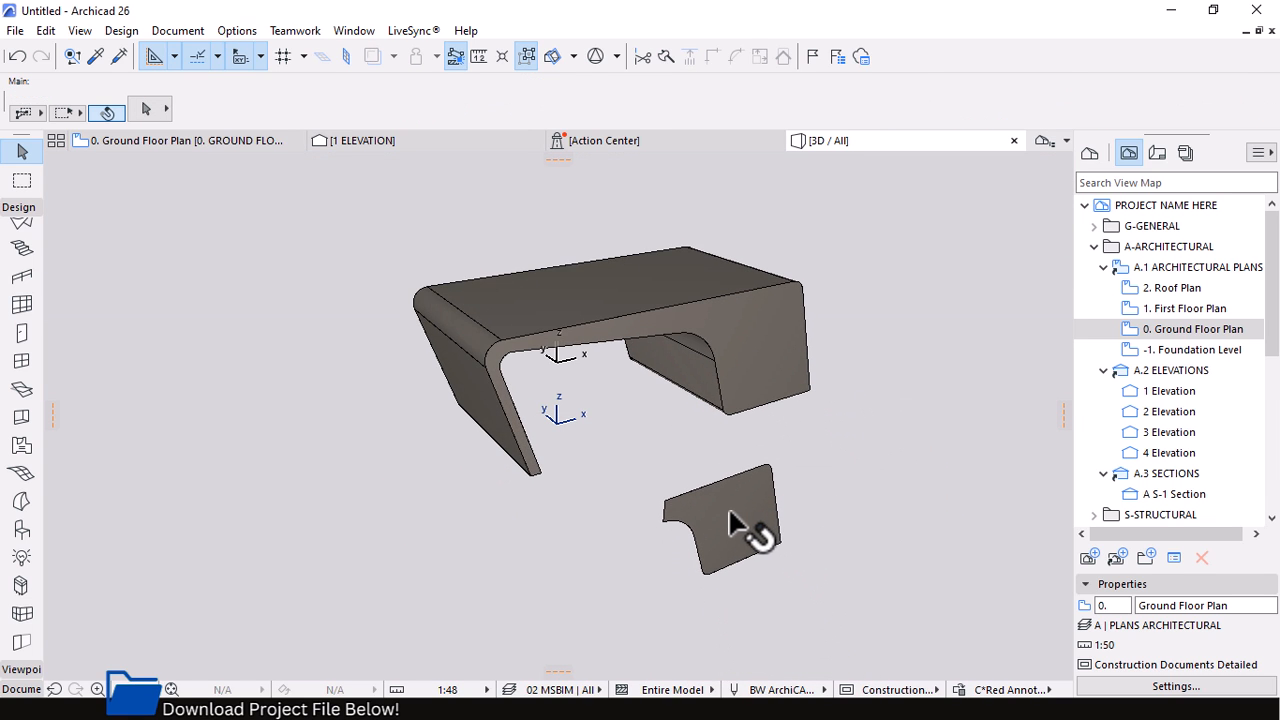
Try to push/pull the flat morph below the shell by 720 mm
left_click(730, 516)
left_click(739, 511)
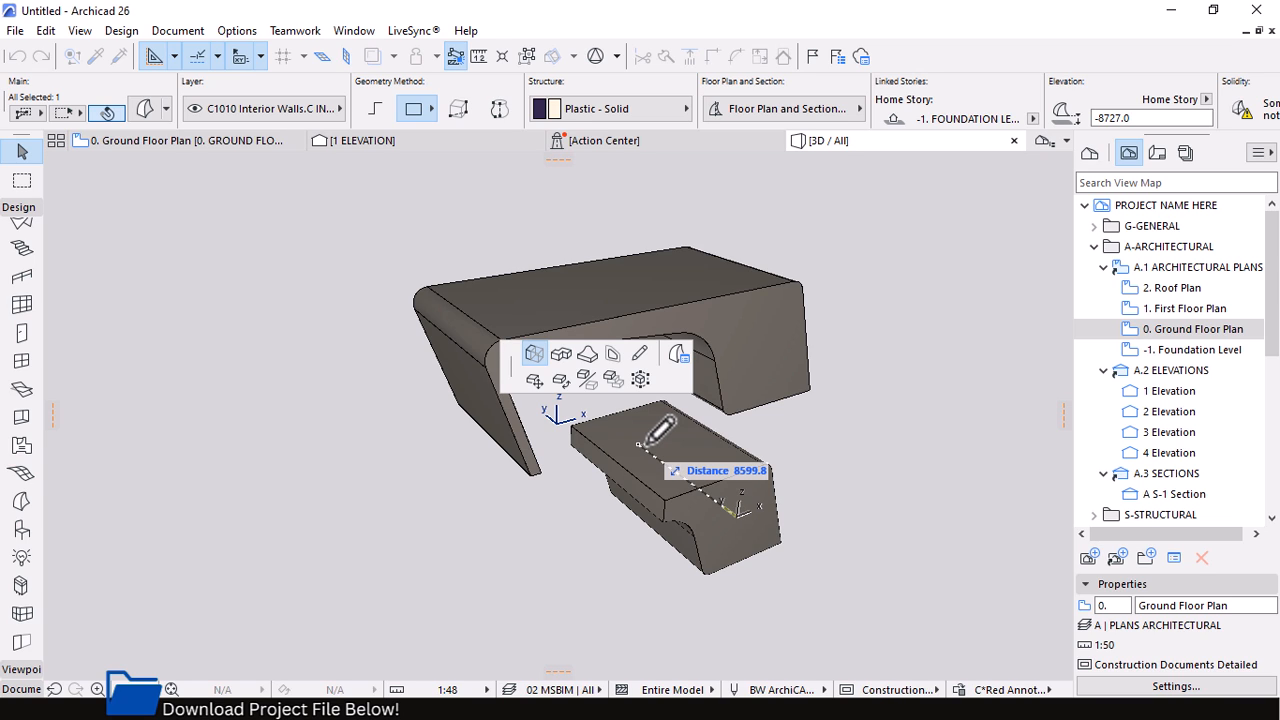
type("720")
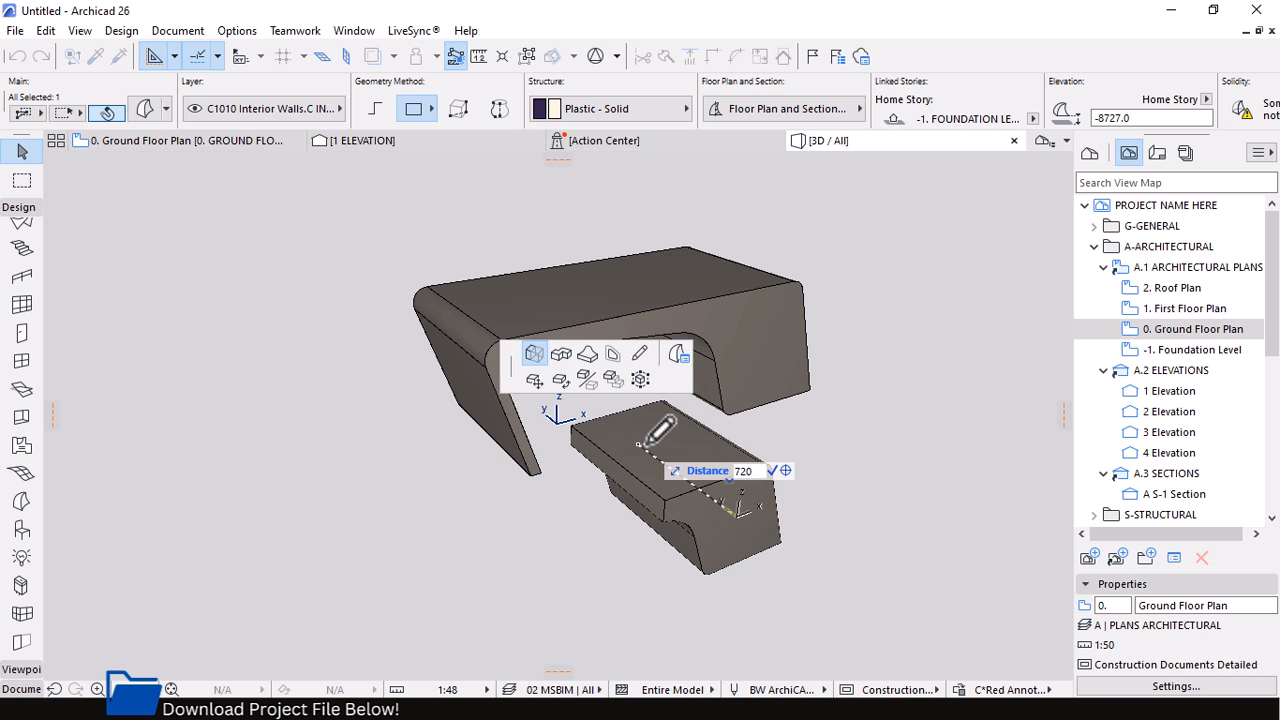
key("Return")
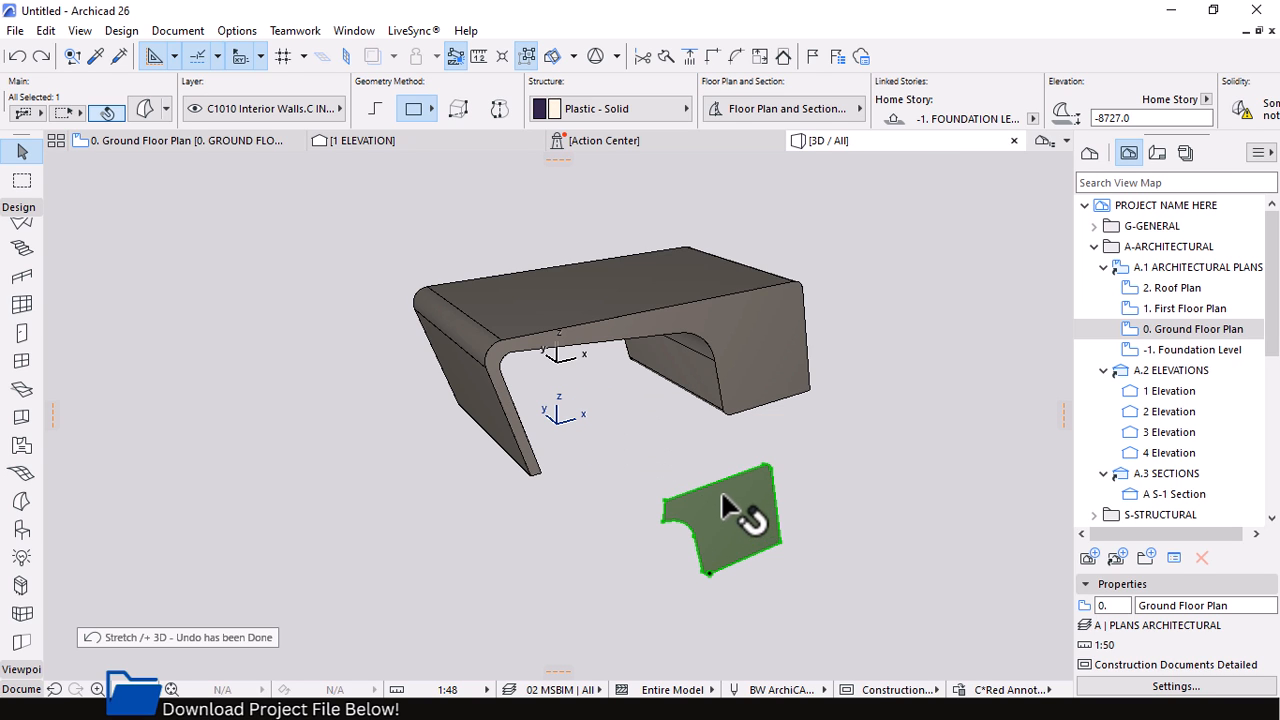
Push/pull the flat morph below the shell horizontally by 7200 mm to make it a solid
left_click(719, 493)
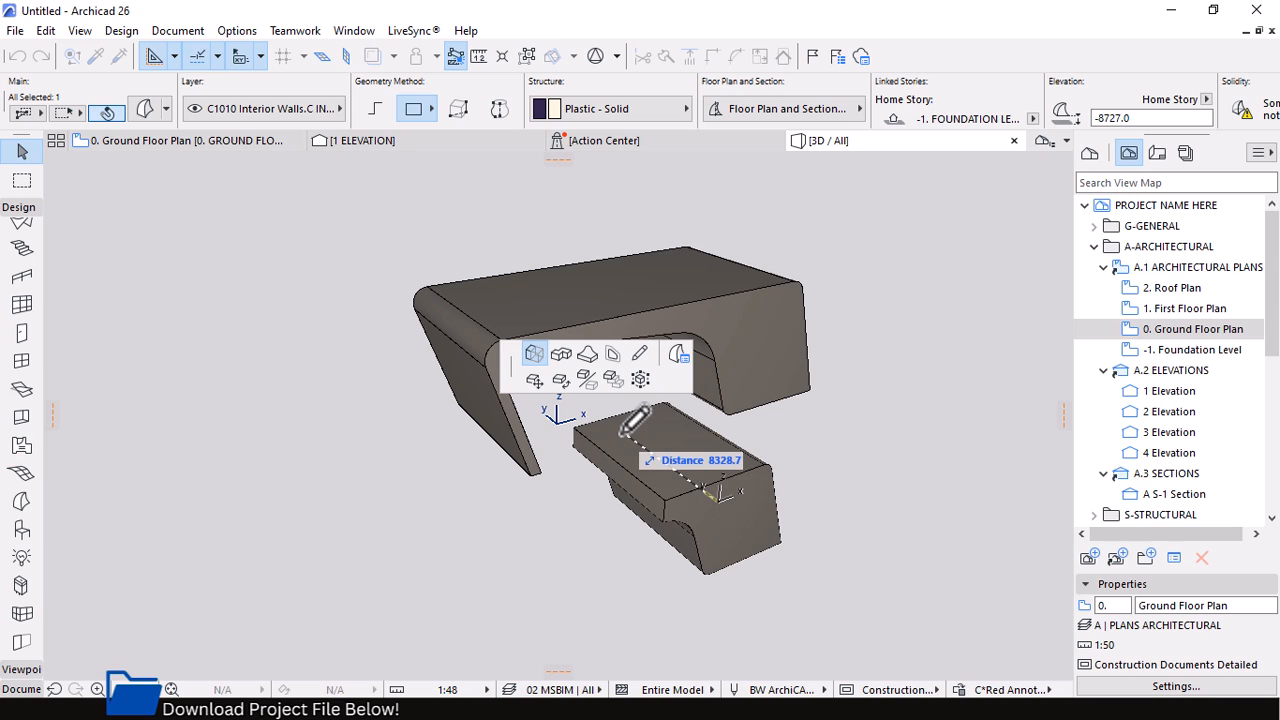
type("7200")
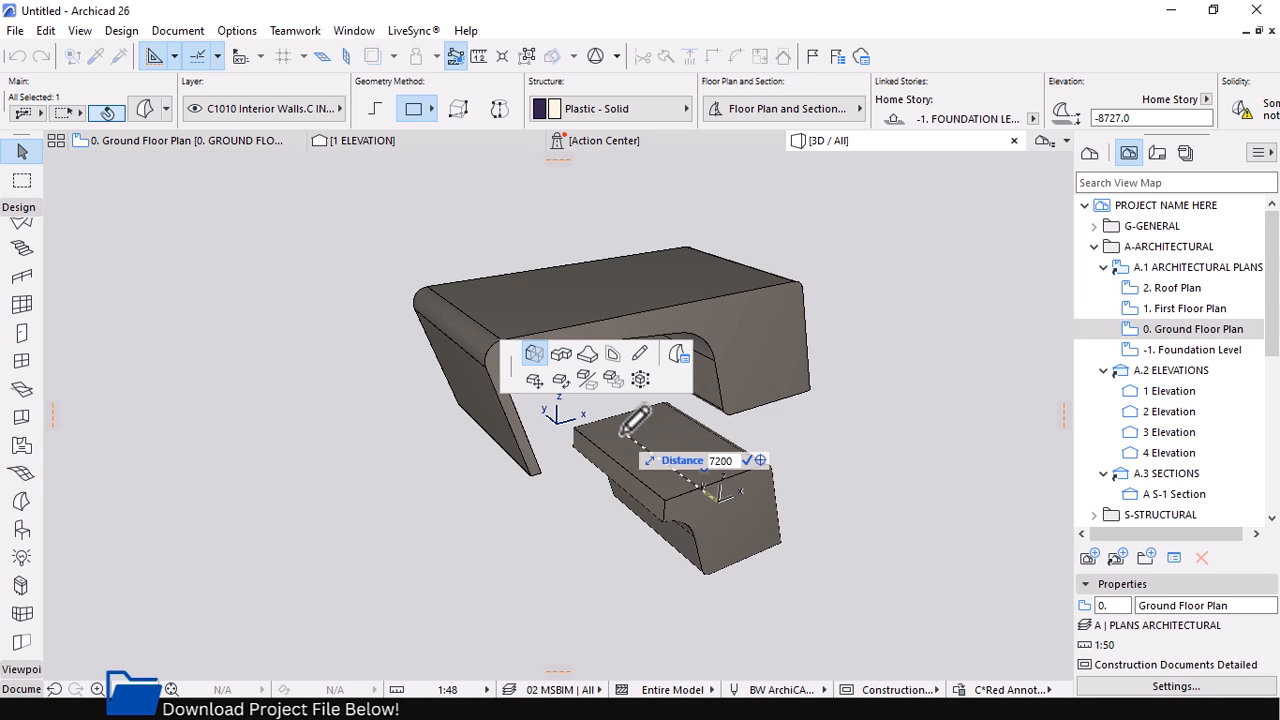
type(".0")
key("Return")
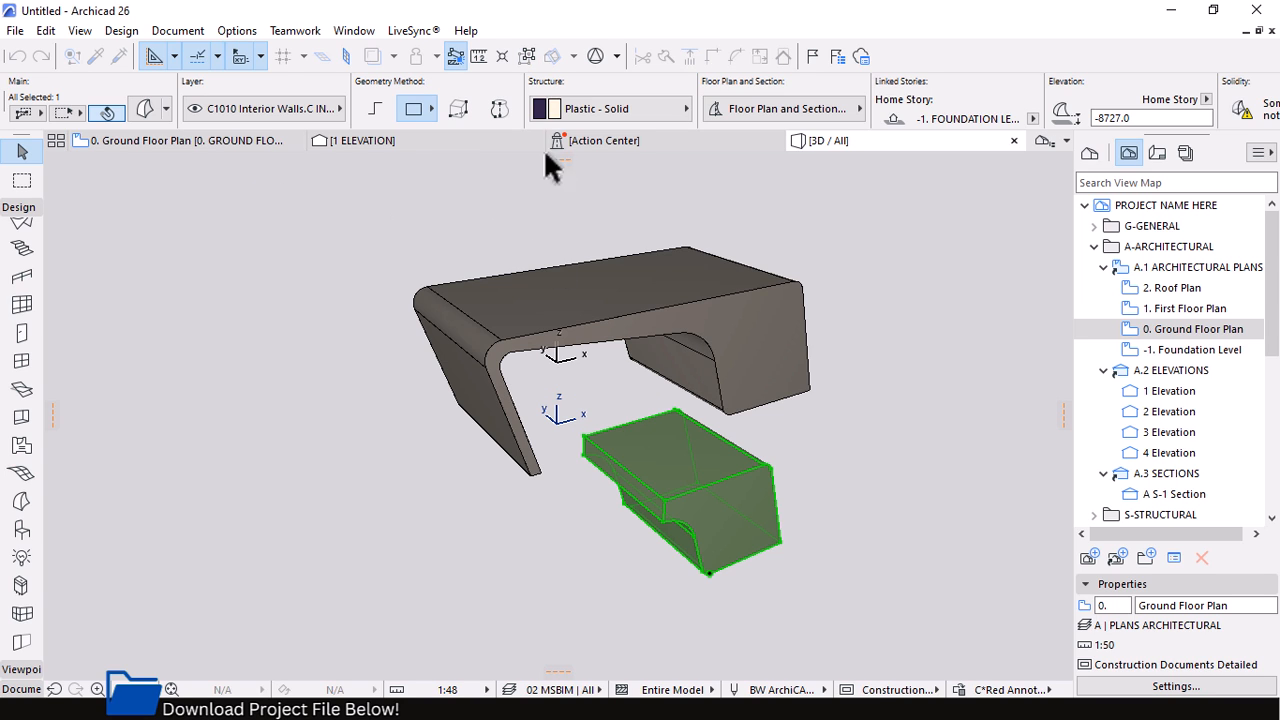
In the 1 Elevation view, move the solid morph up so its outer bottom corner meets the shell's corner at ground floor level
left_click(432, 143)
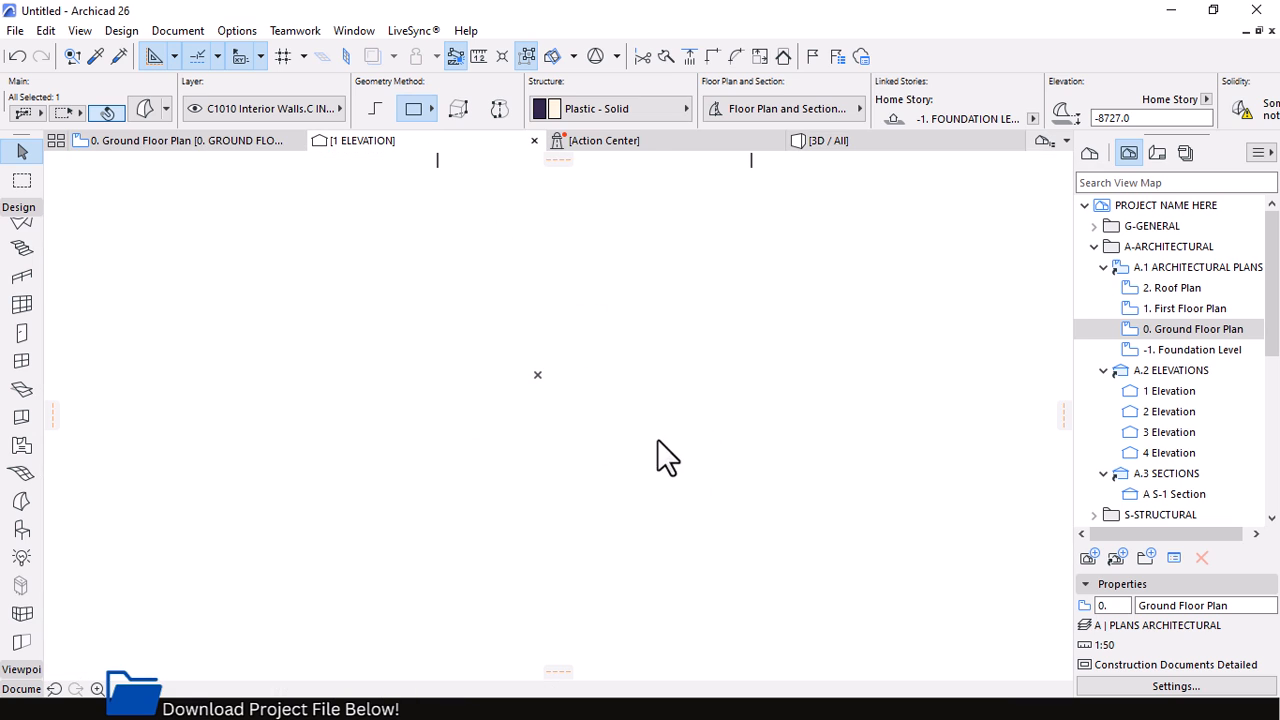
key("ctrl+d")
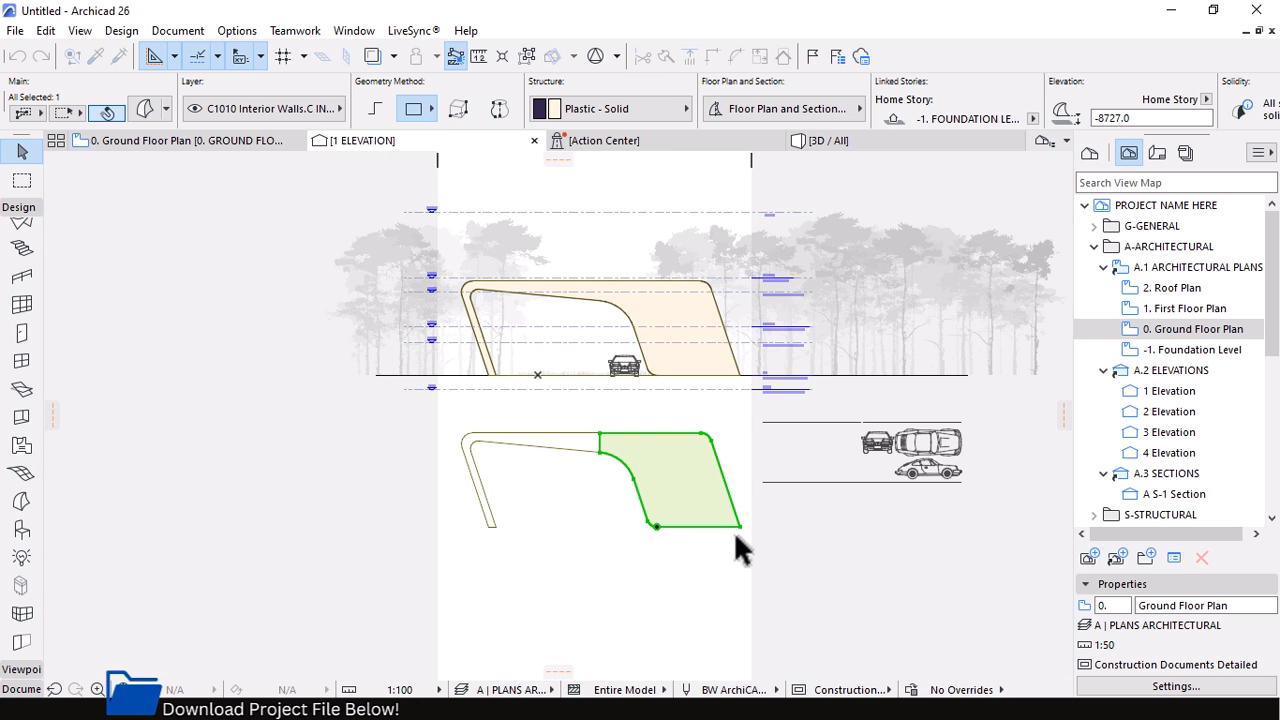
left_click(740, 527)
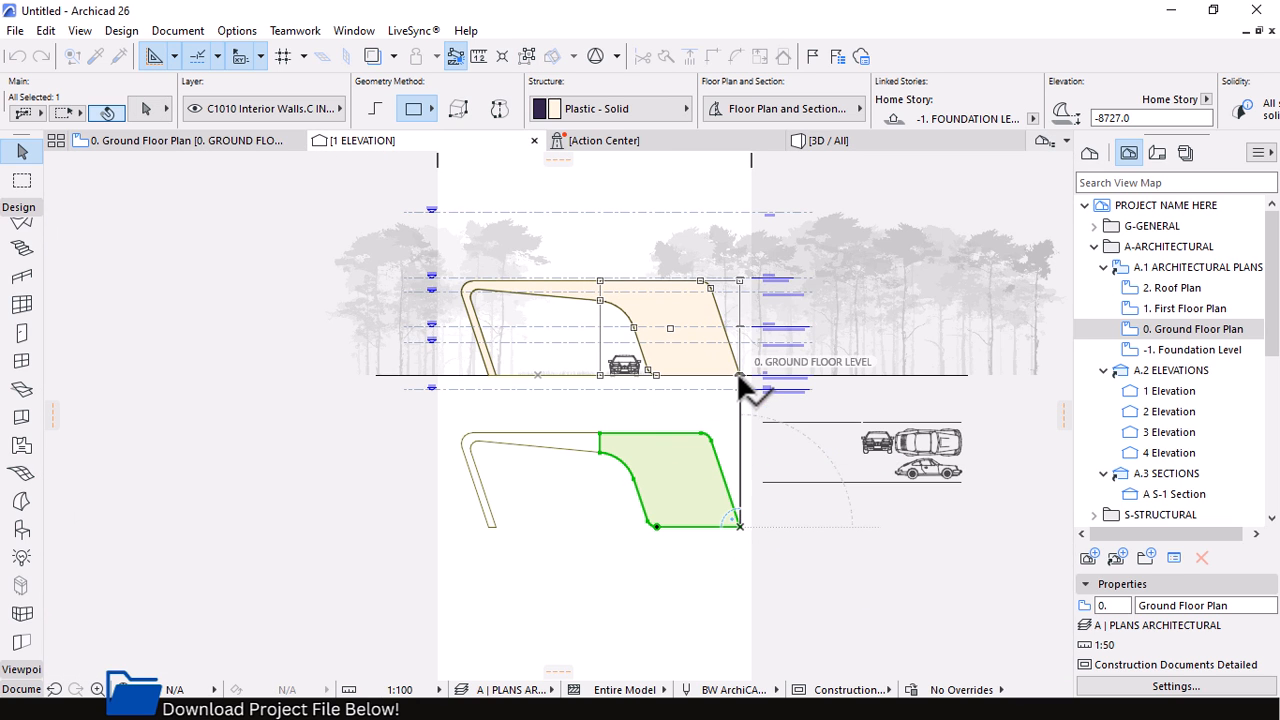
left_click(740, 377)
In the 3D view, move the solid morph 150 mm inward across the shell's depth, away from their flush side
left_click(814, 147)
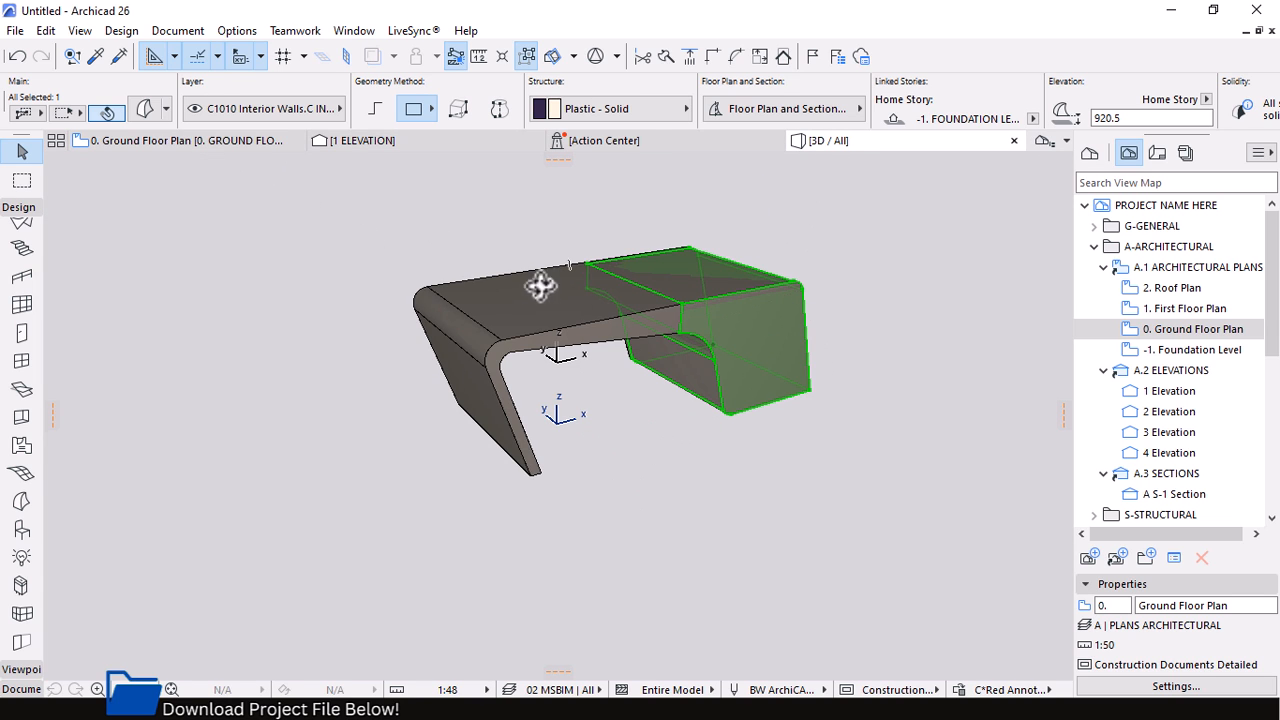
middle_click_drag(537, 283, 535, 423, "shift")
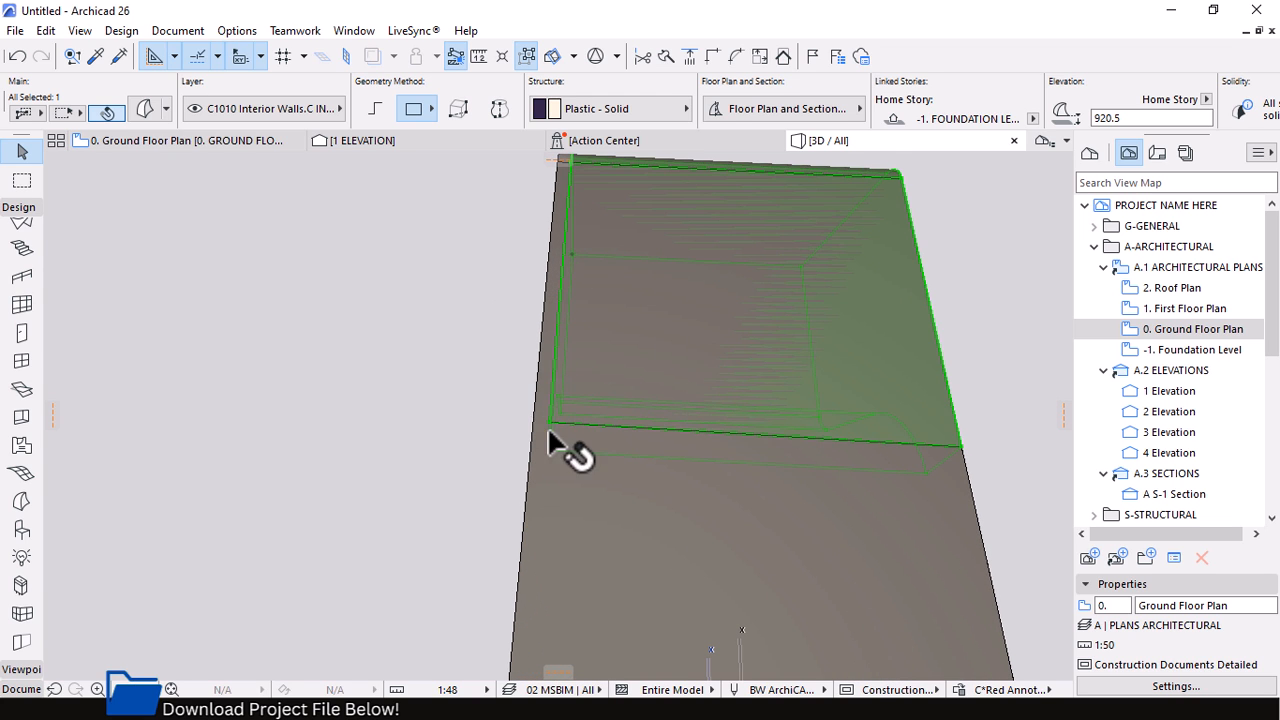
scroll(563, 382, "up", 4)
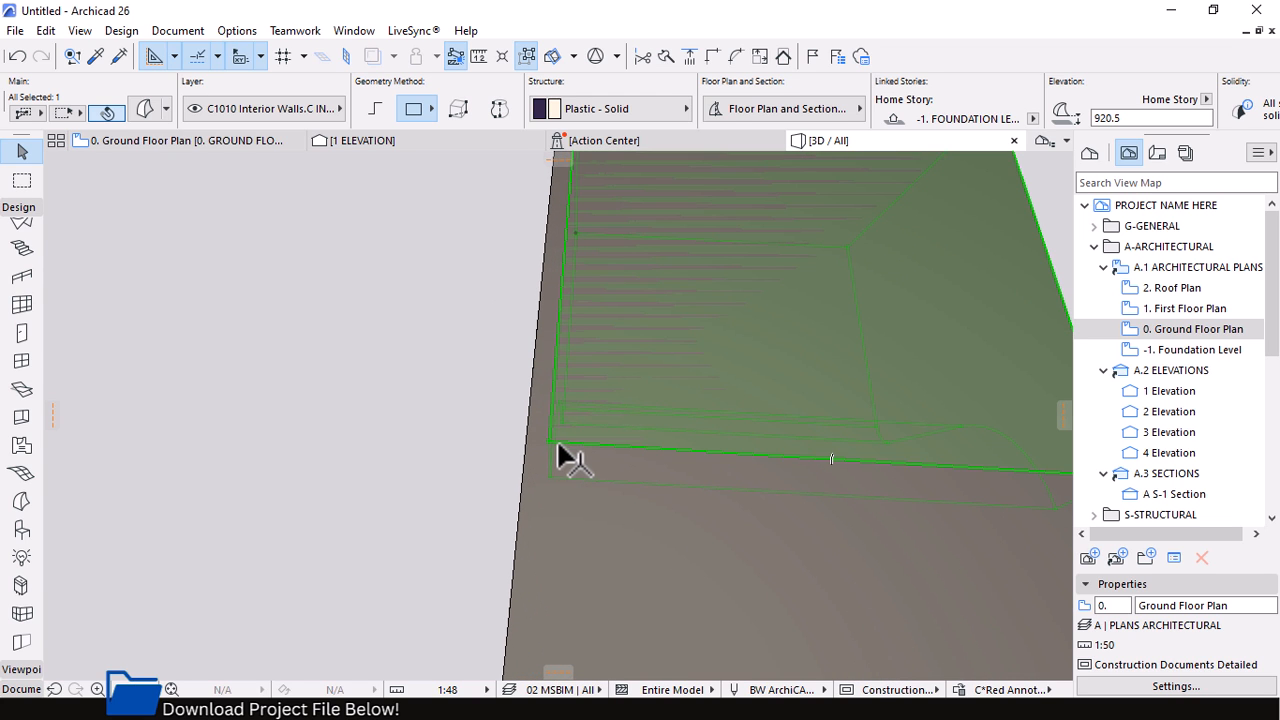
scroll(395, 438, "down", 3)
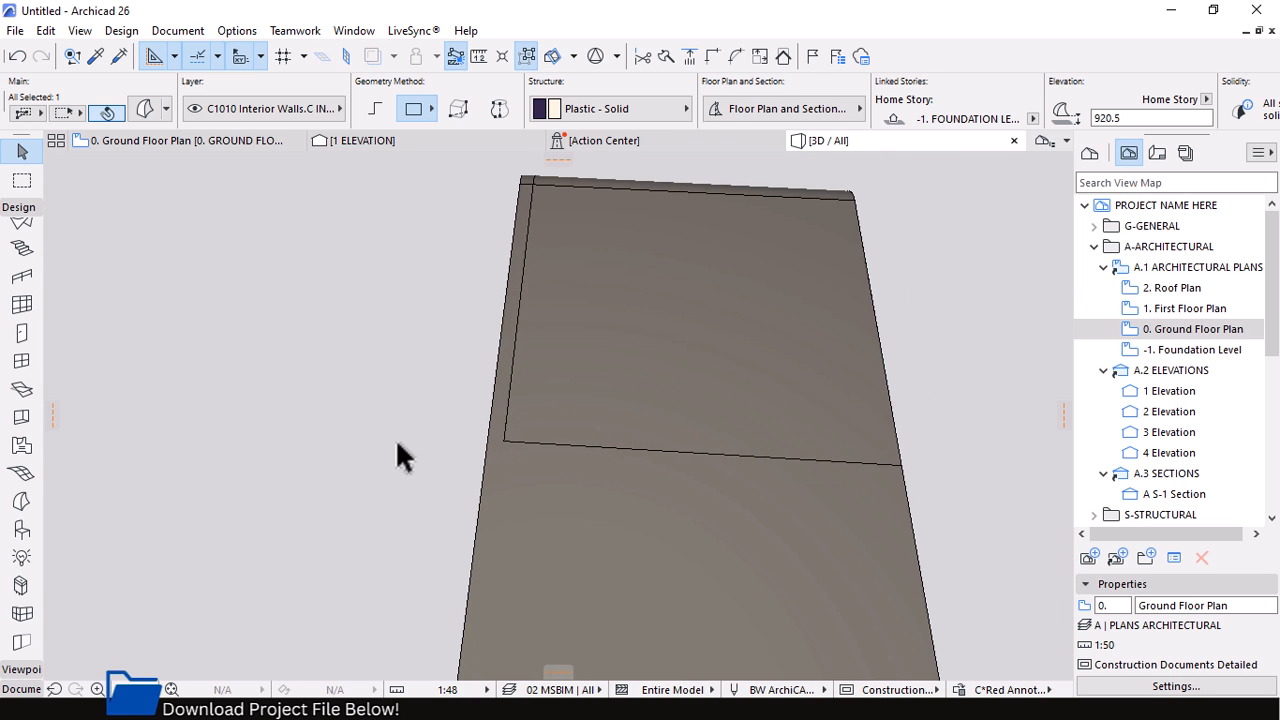
scroll(881, 452, "up", 2)
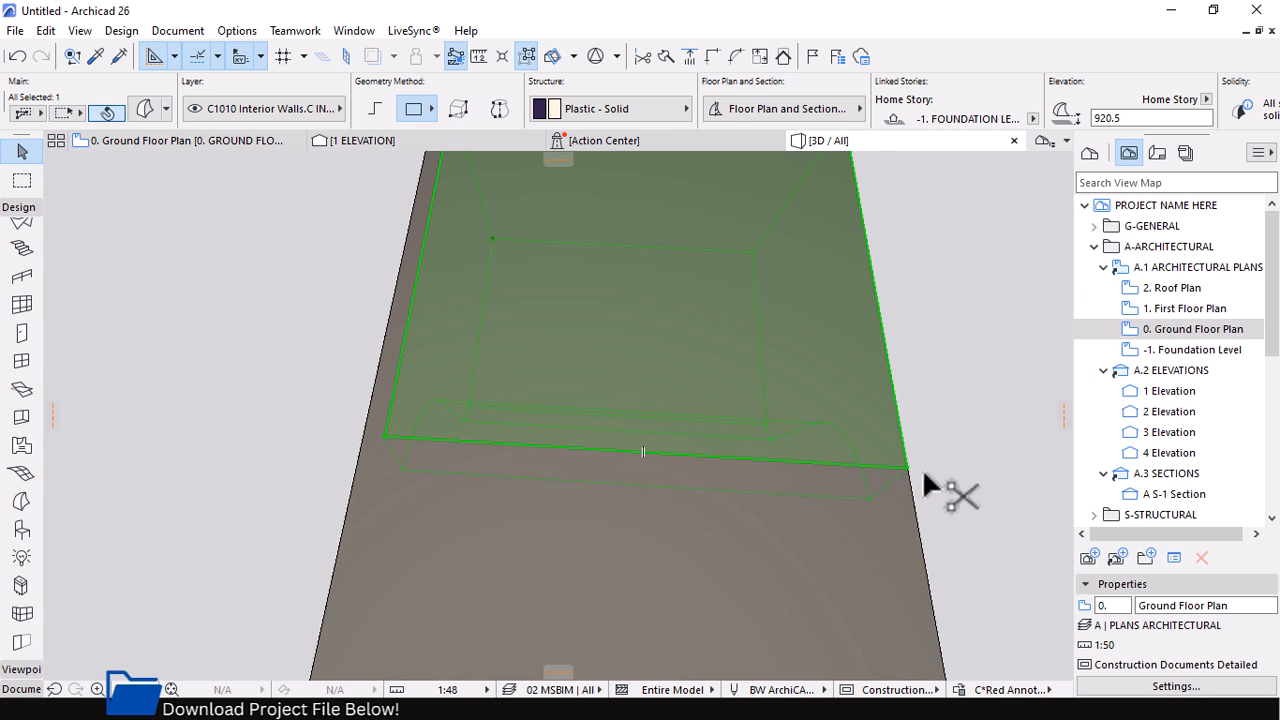
key("ctrl+e")
left_click(905, 463)
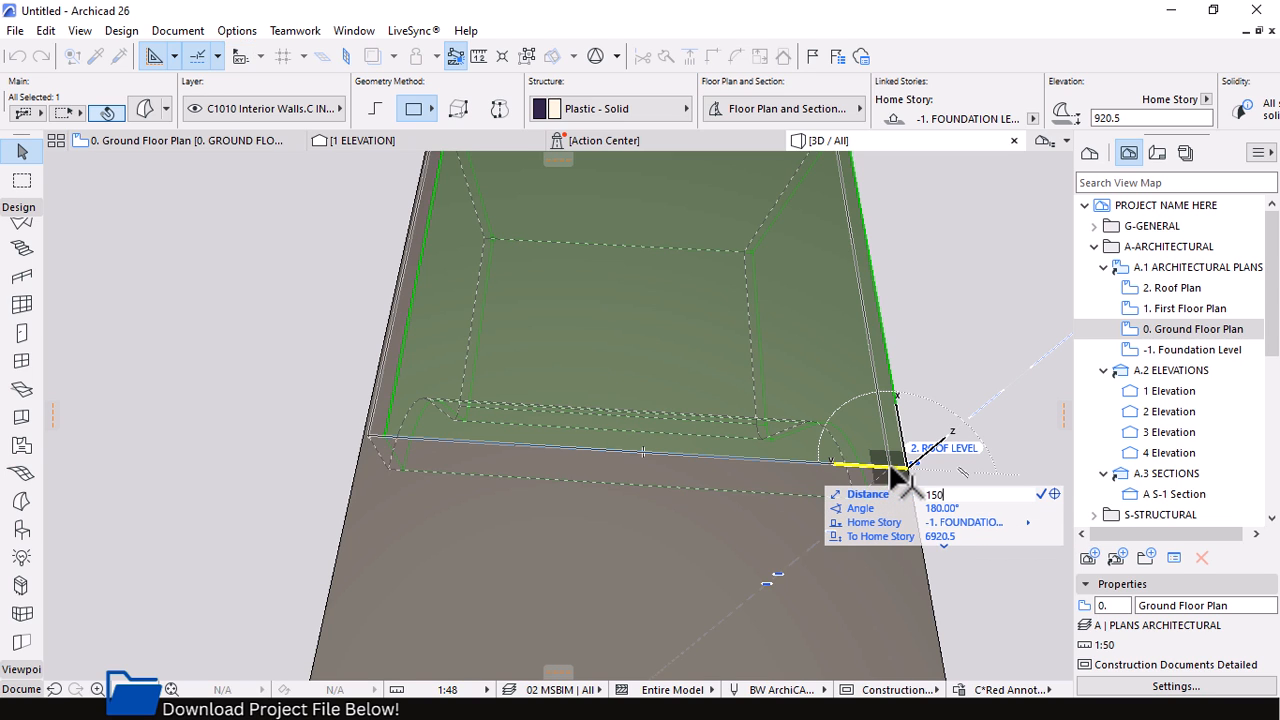
left_click(890, 466)
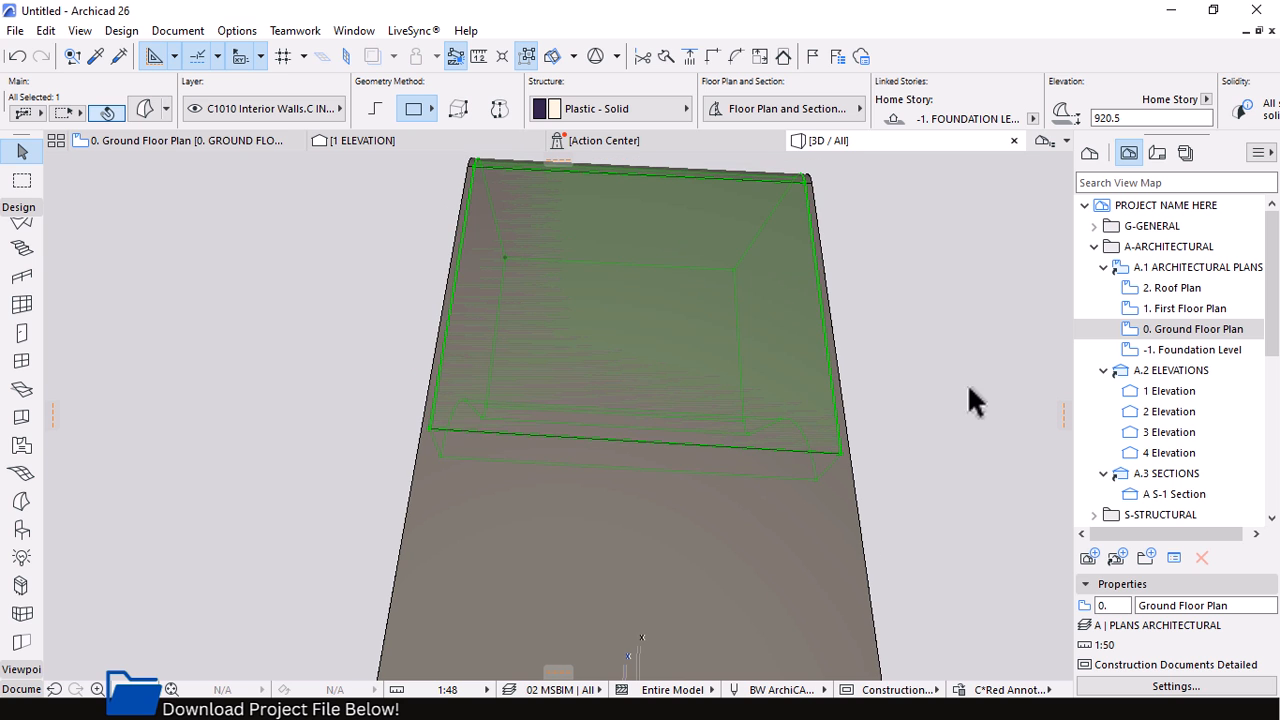
Push/pull the solid morph's top face down 200 mm into the shell and clear the selection
middle_click_drag(931, 423, 735, 344, "shift")
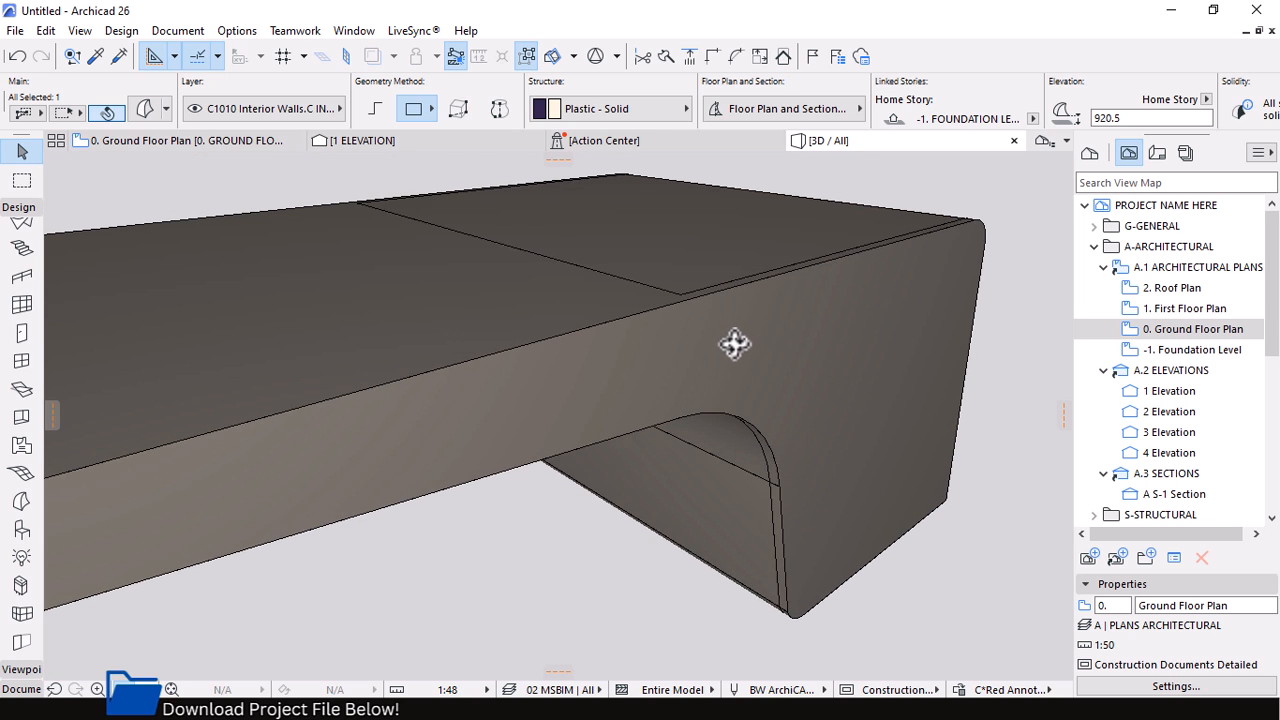
left_click(690, 227)
key("Escape")
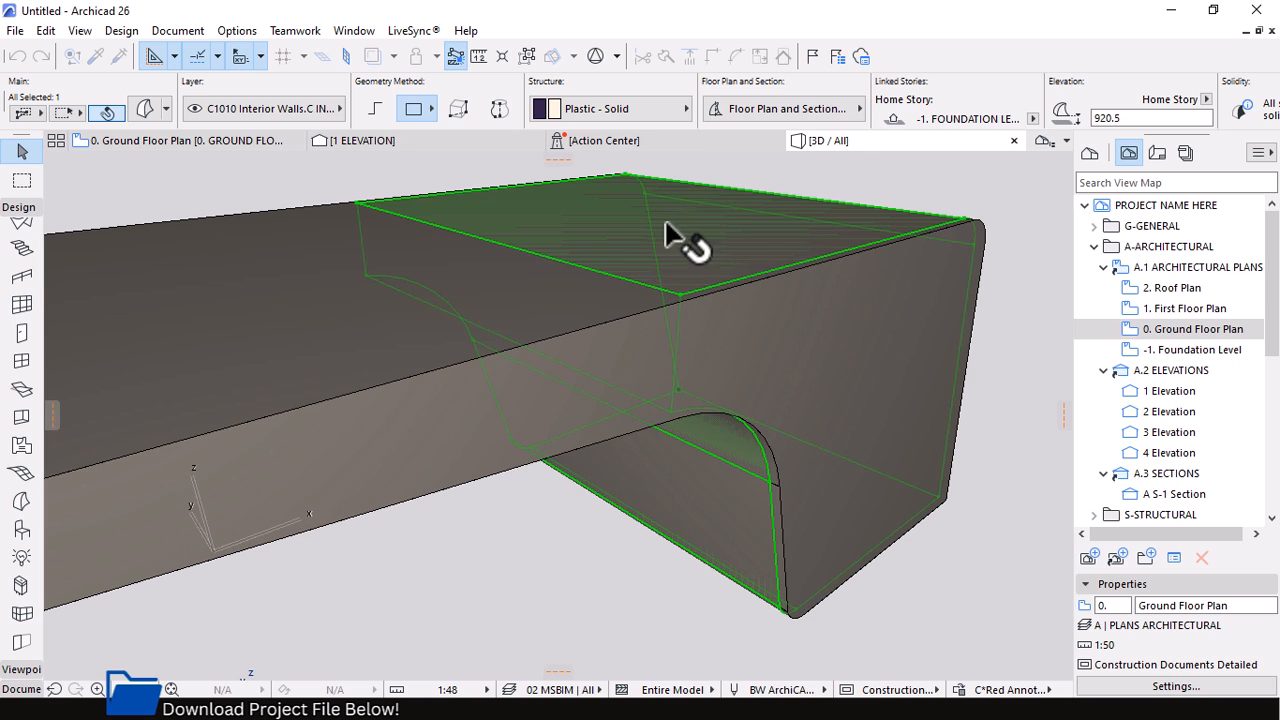
left_click(557, 198)
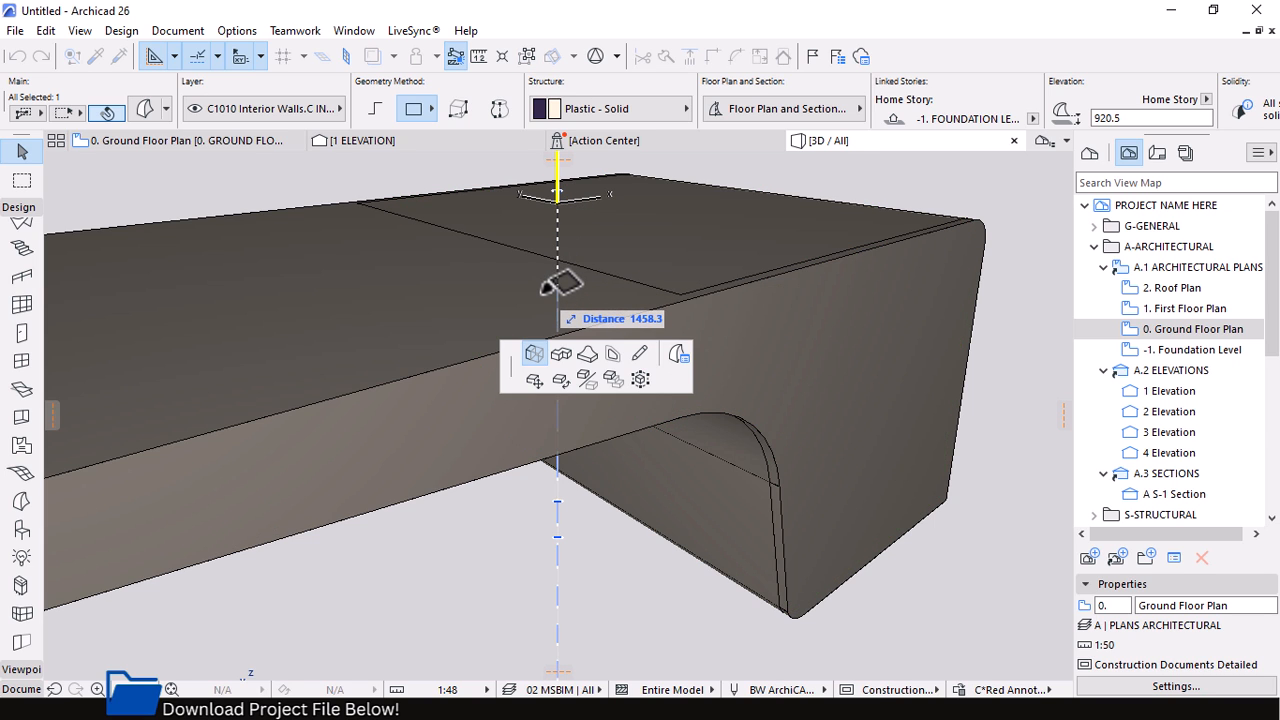
type("2")
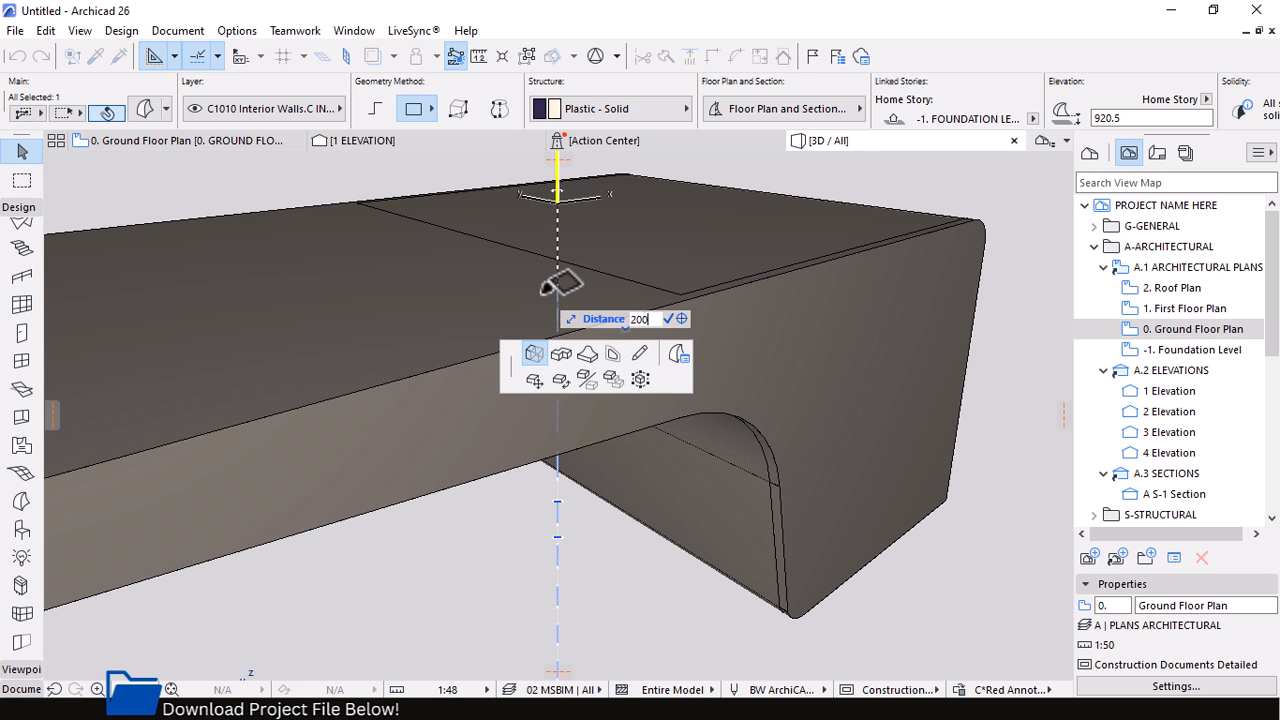
type("00")
key("Return")
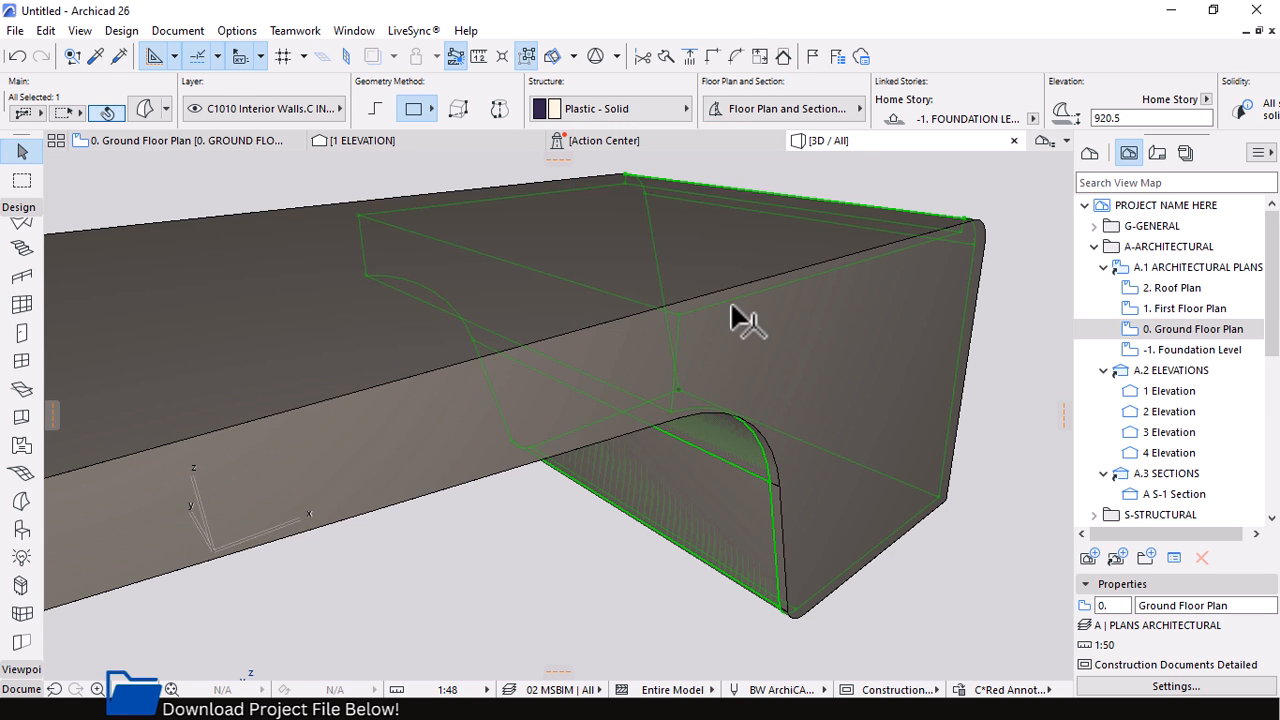
mouse_move(740, 320)
middle_mouse_down("shift")
mouse_move(709, 351)
mouse_move(723, 309)
mouse_move(820, 270)
mouse_move(803, 297)
mouse_move(491, 297)
mouse_move(634, 409)
mouse_move(611, 340)
mouse_move(591, 366)
middle_mouse_up("shift")
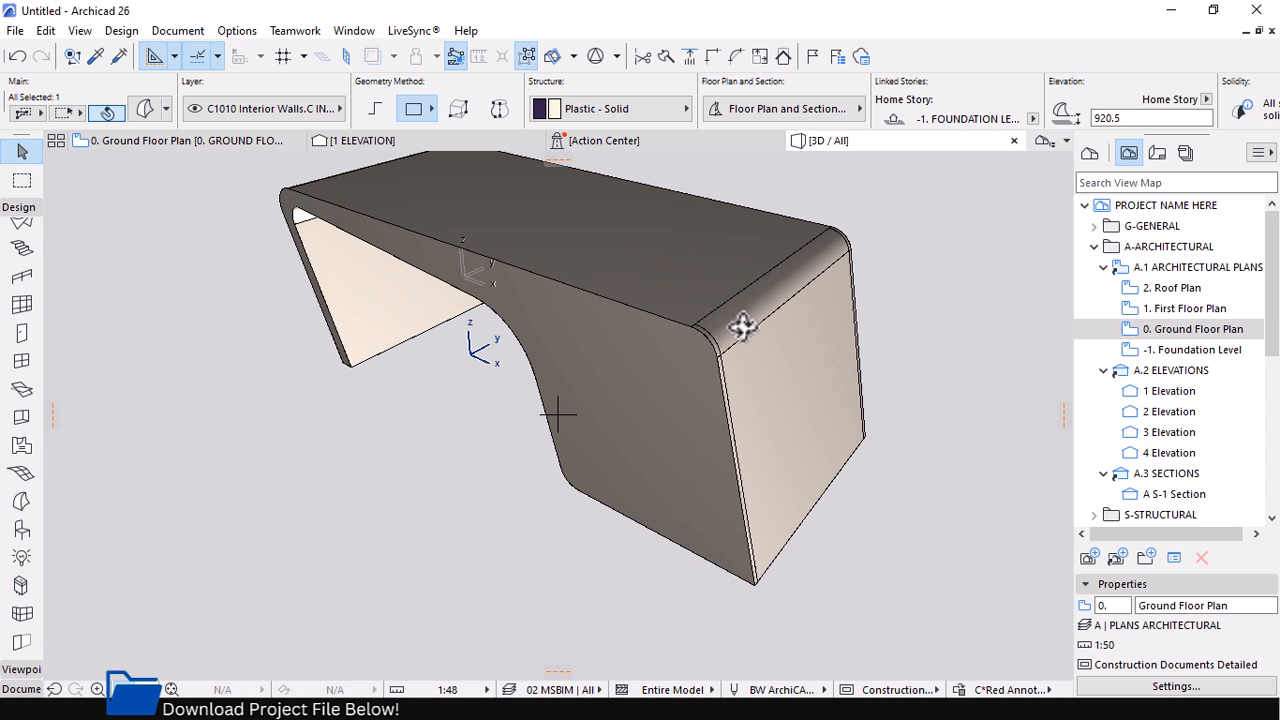
middle_click_drag(740, 323, 870, 345, "shift")
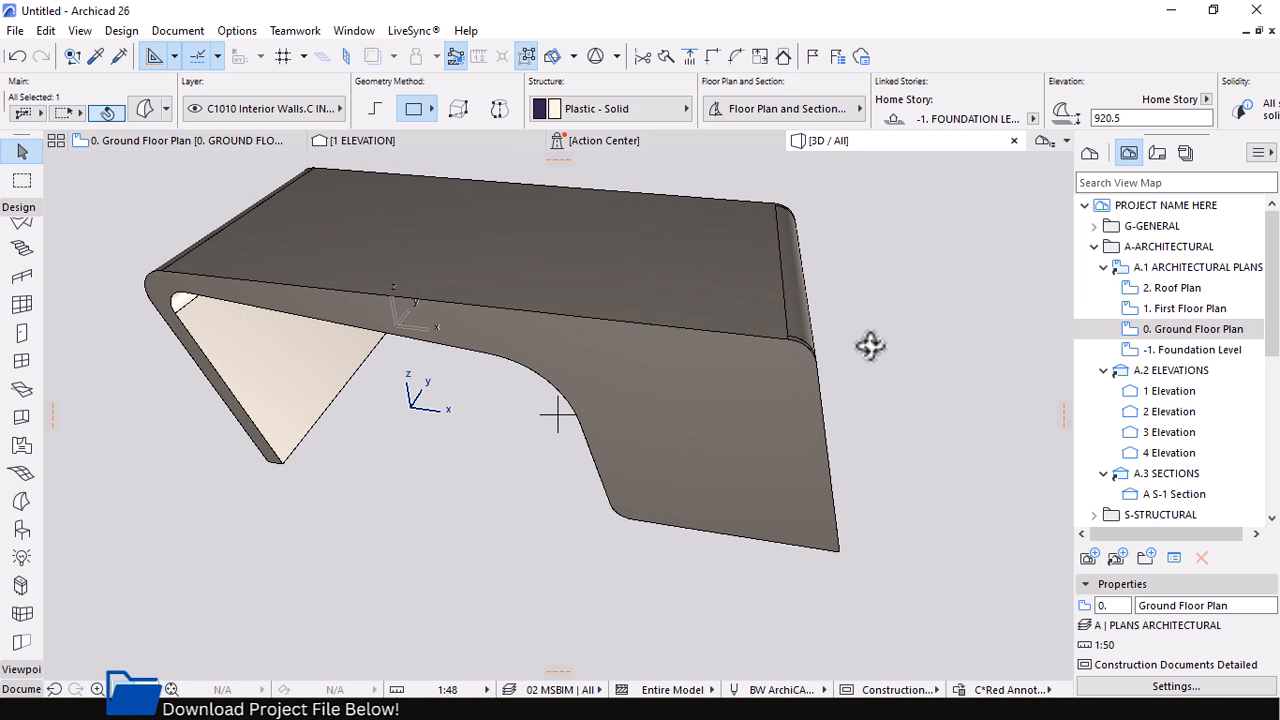
key("Escape")
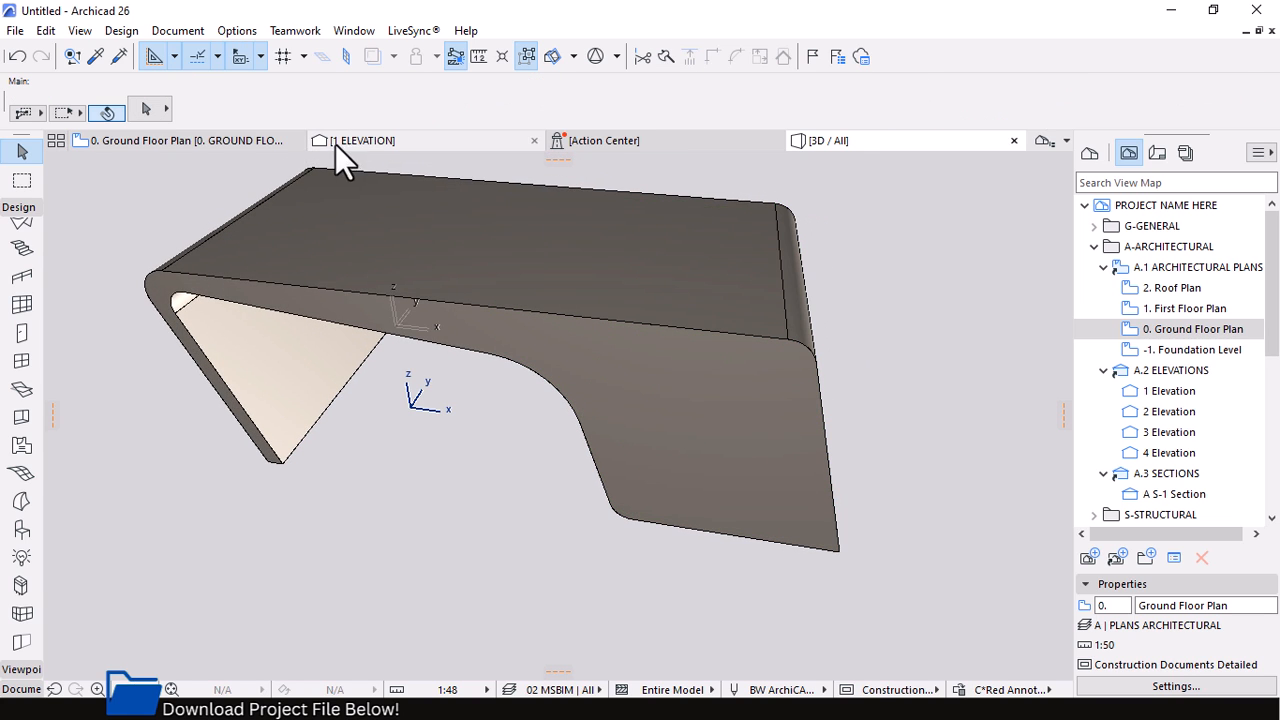
In the 1 Elevation view, trace the wide part of the lower profile with the Polyline tool using the Magic Wand
left_click(386, 140)
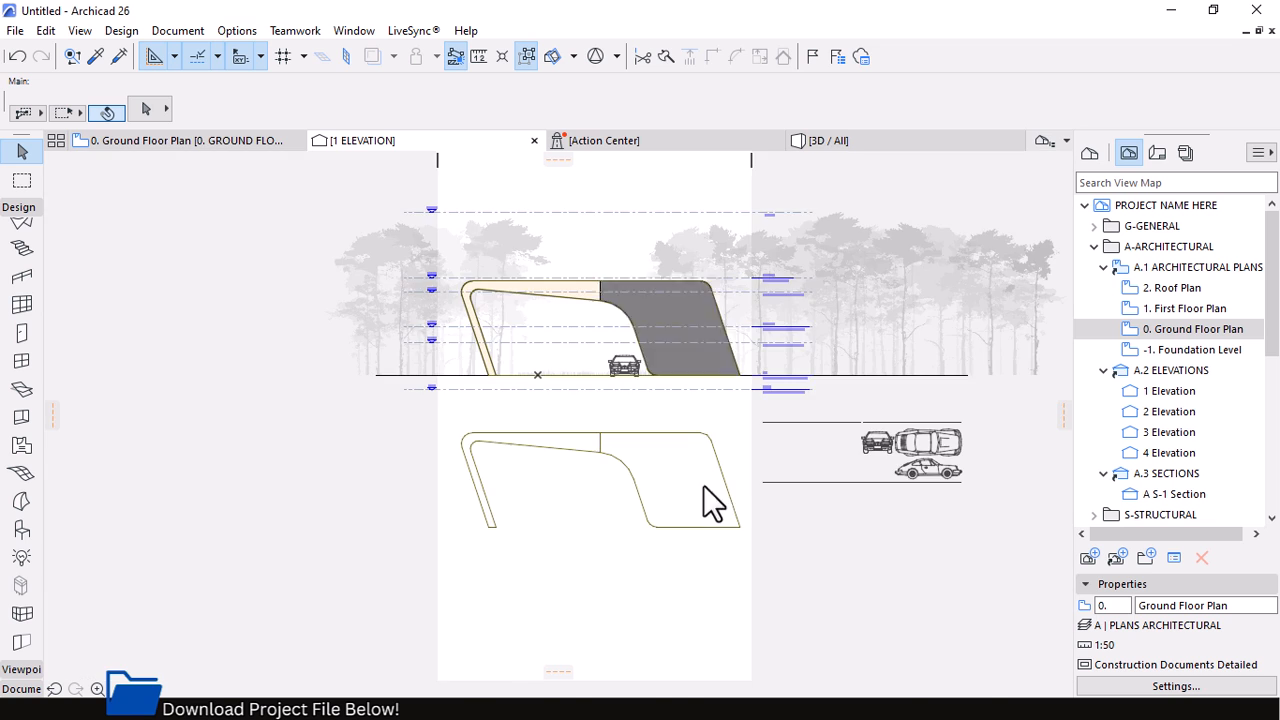
scroll(710, 495, "up", 5)
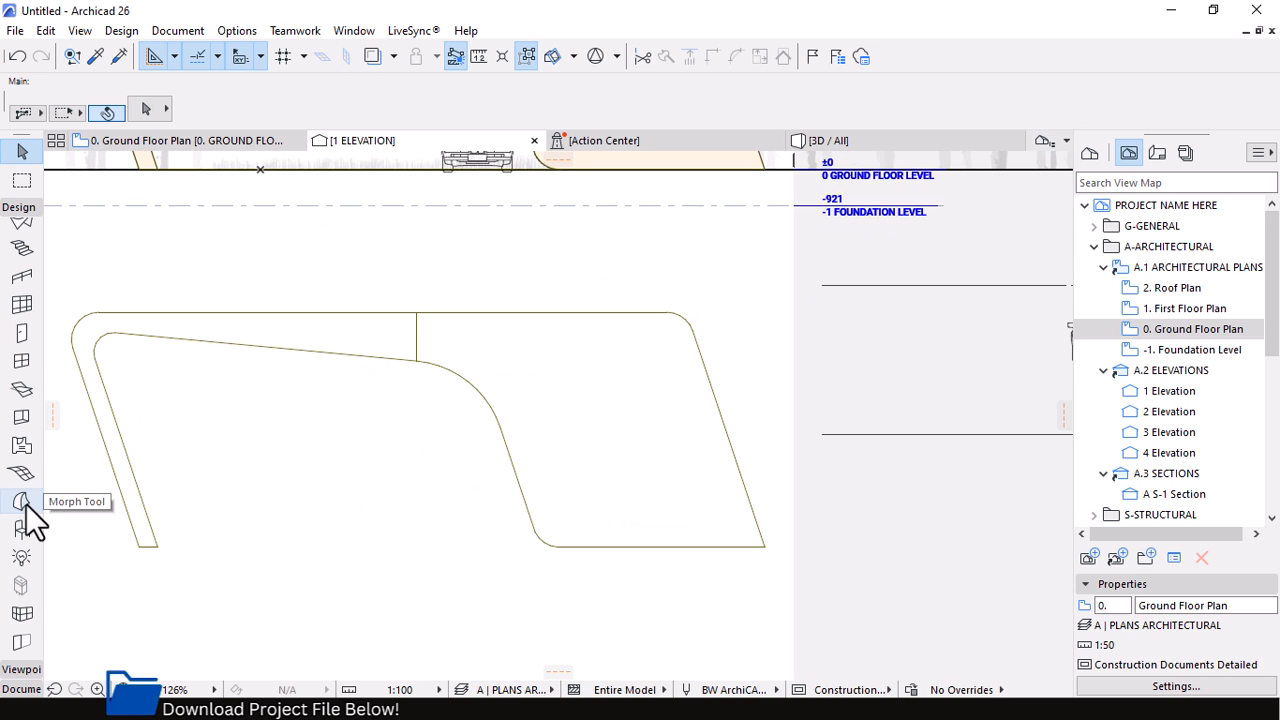
left_click(18, 689)
left_click(20, 583)
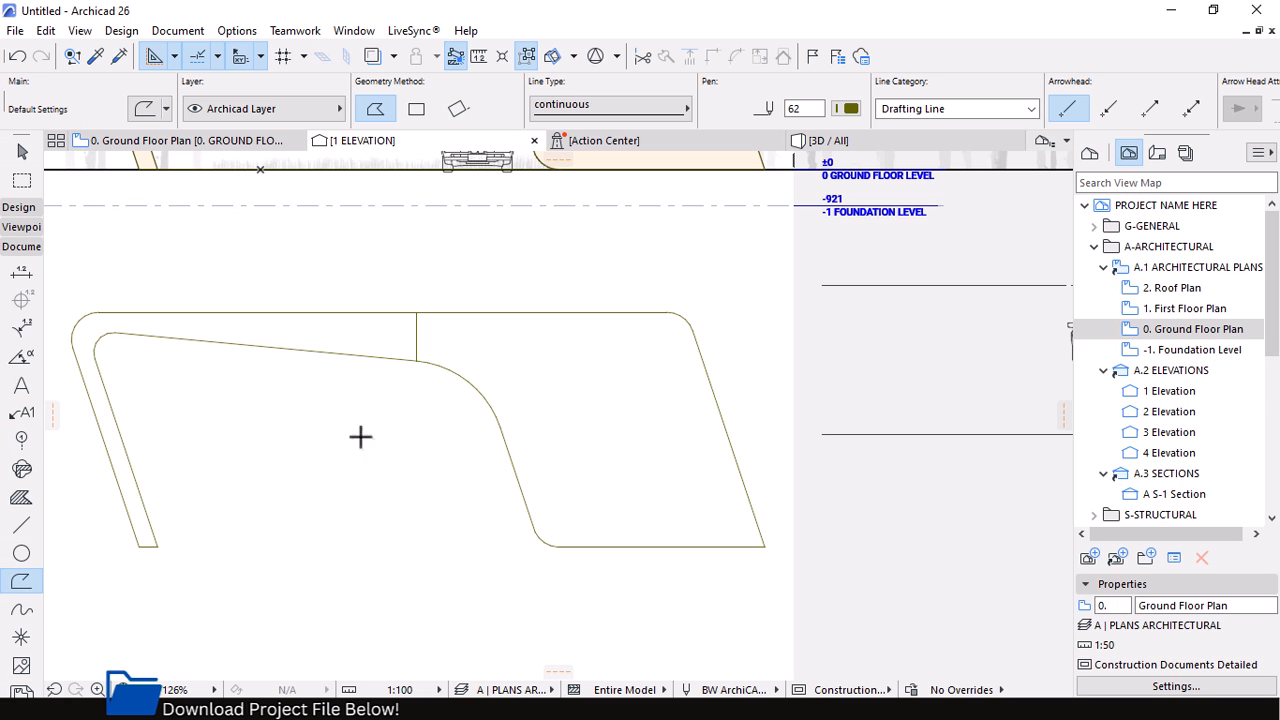
left_click(612, 418)
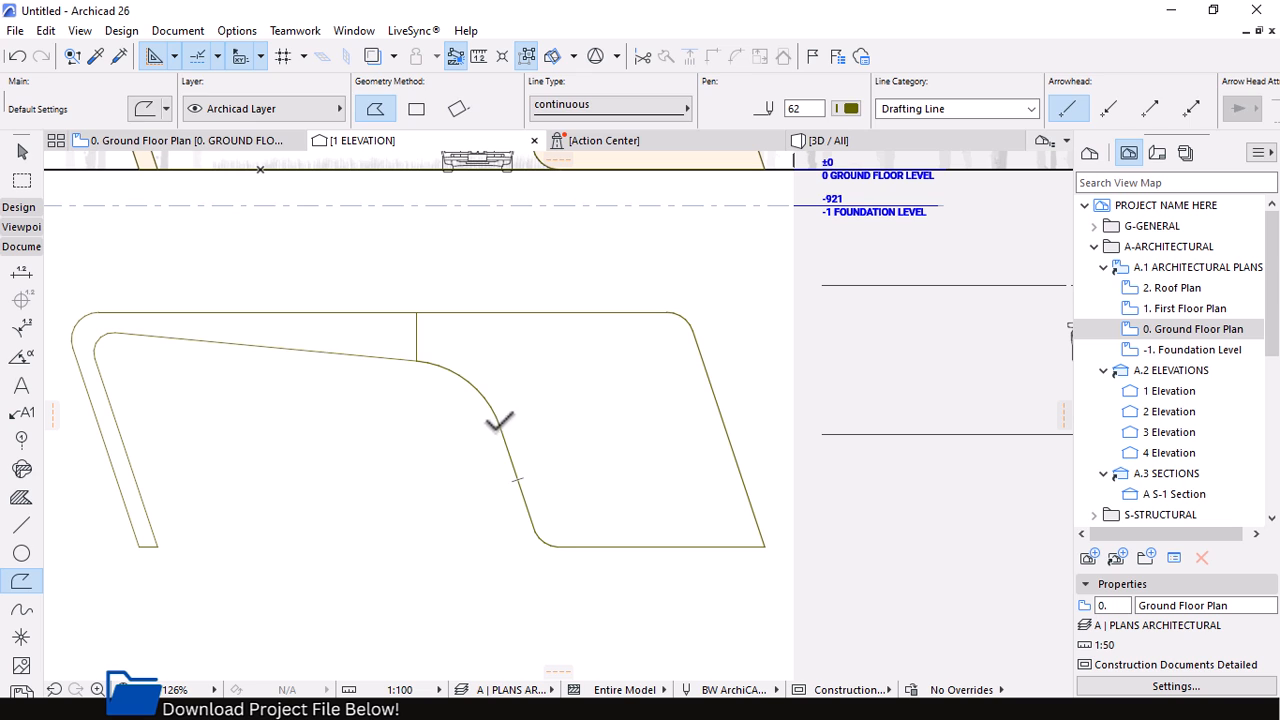
key("Escape")
Offset the new polyline around the profile's wide part 300 mm inward
left_click(497, 422)
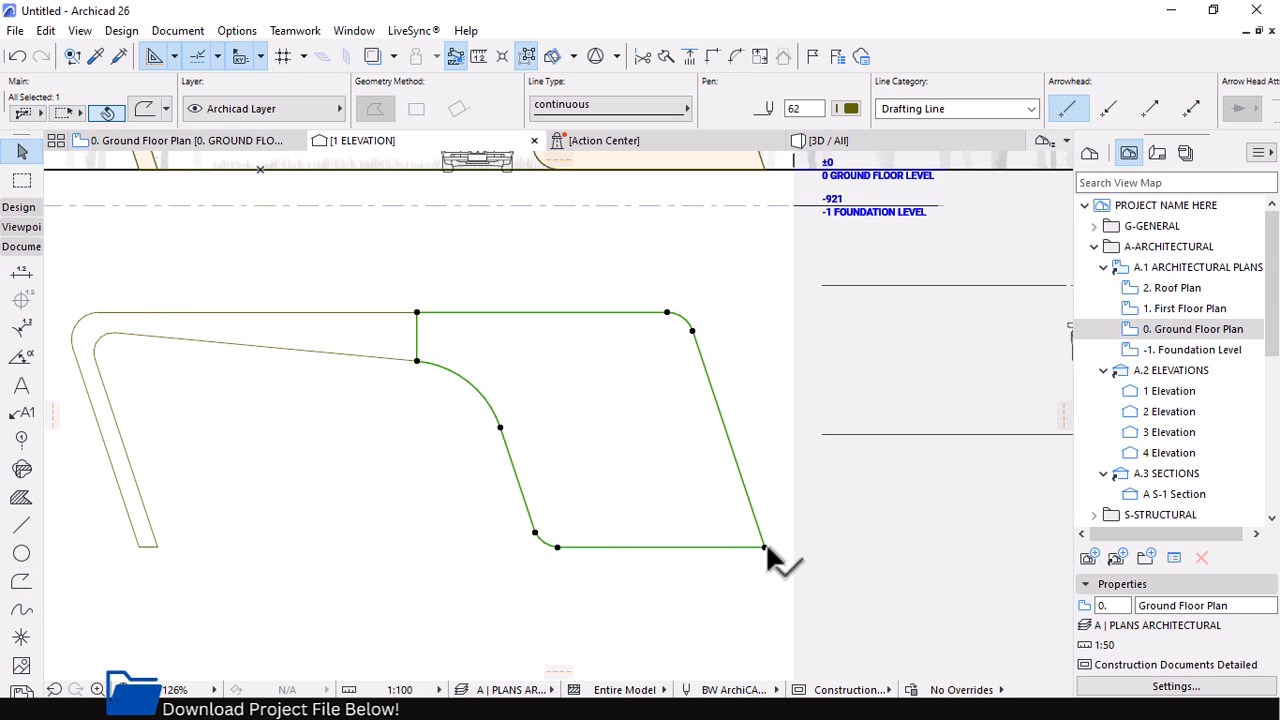
left_click_drag(764, 547, 613, 390)
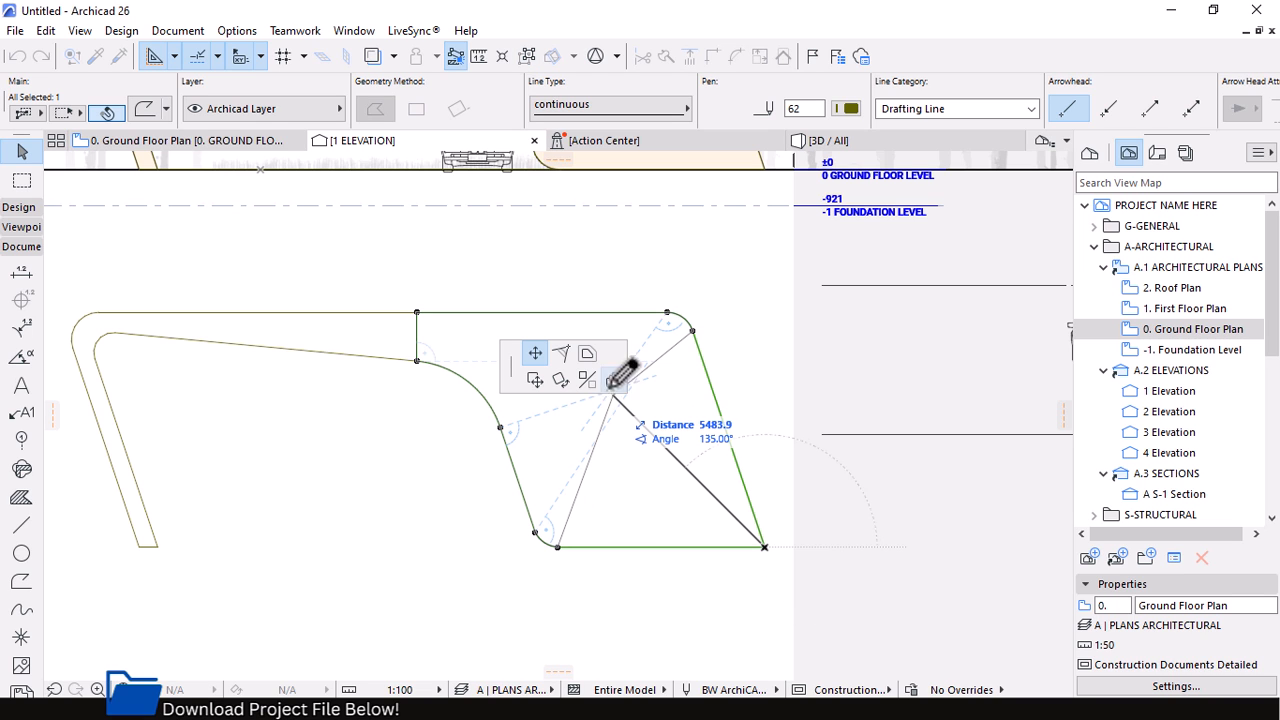
left_click(587, 353)
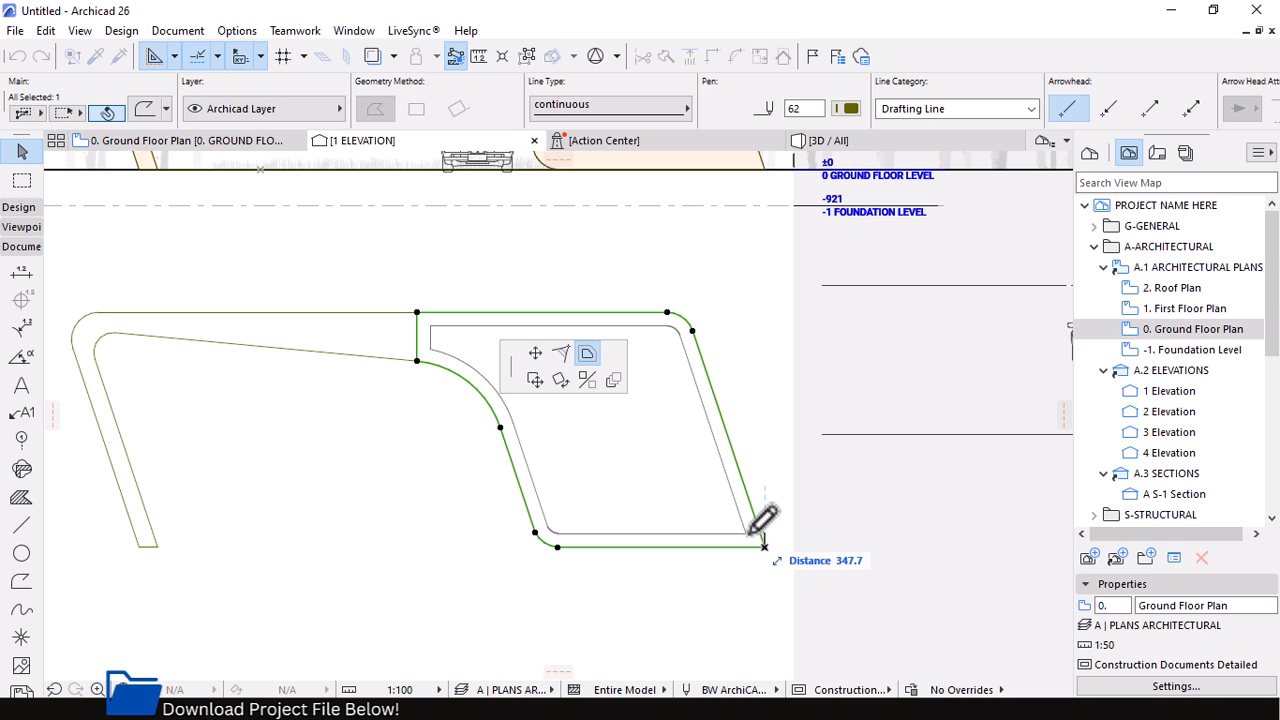
type("300")
key("Return")
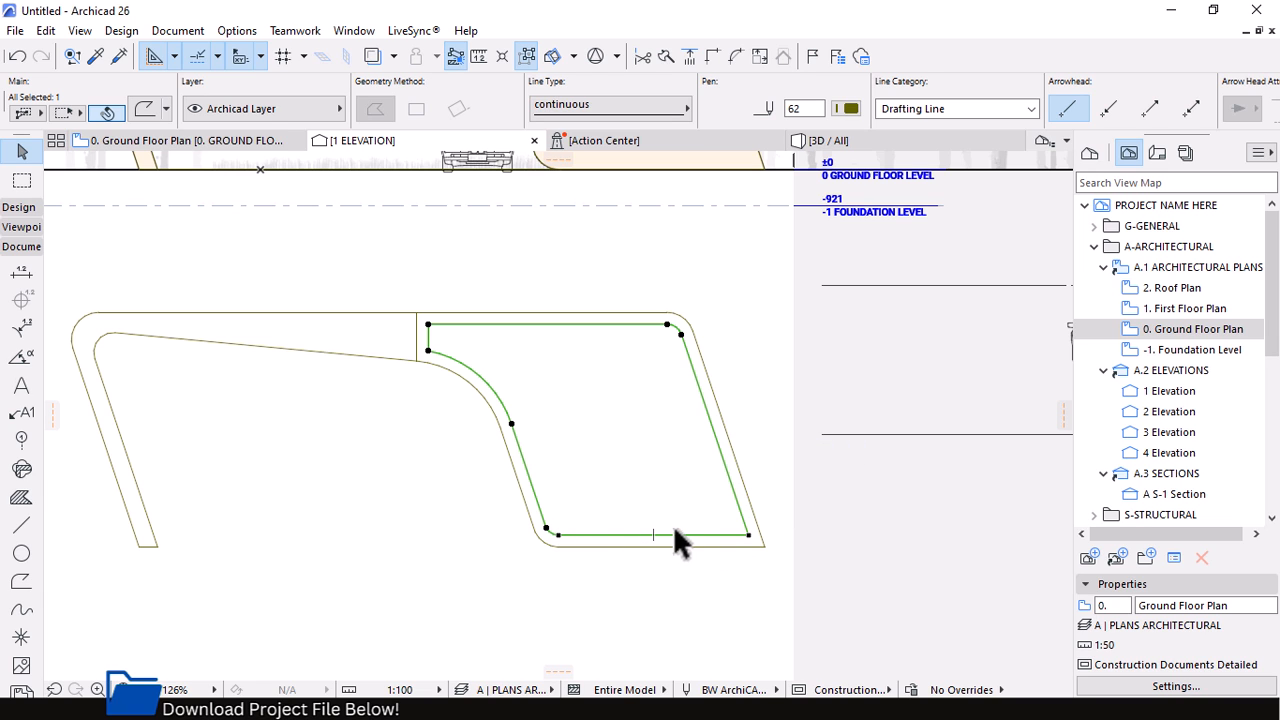
key("Escape")
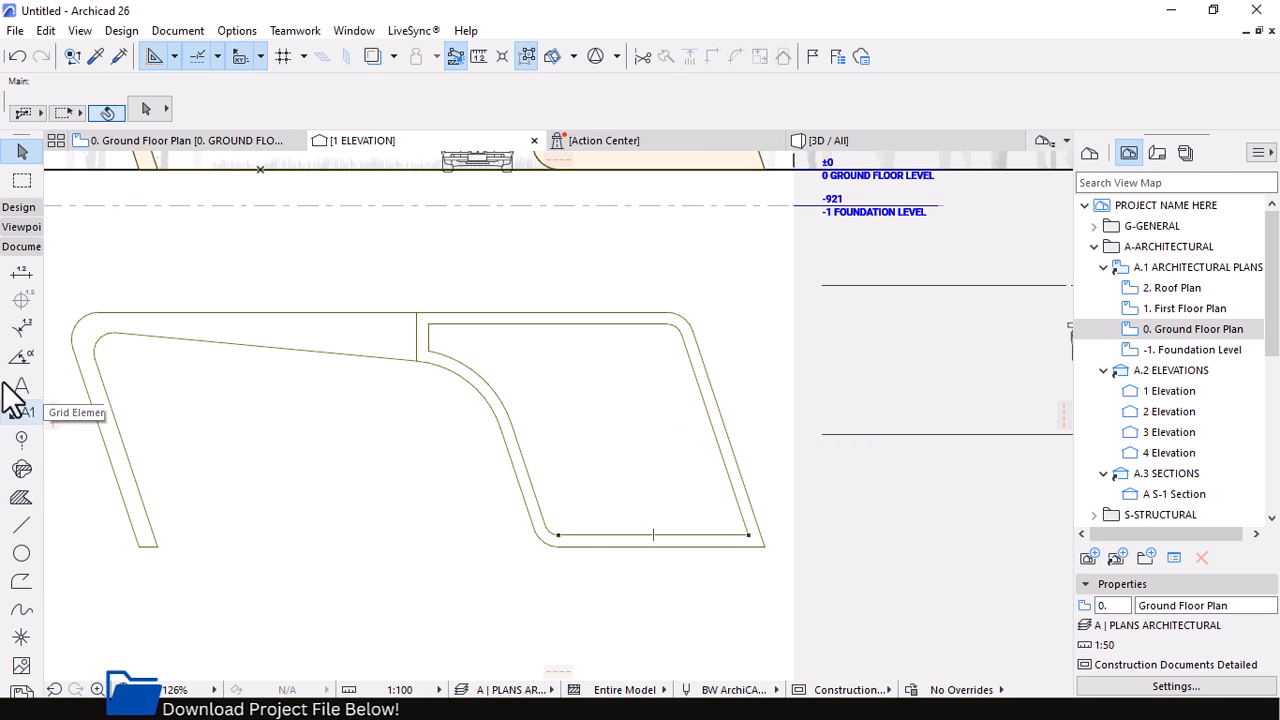
Create a Plastic - Solid morph from the inner offset outline using the Magic Wand
left_click(20, 208)
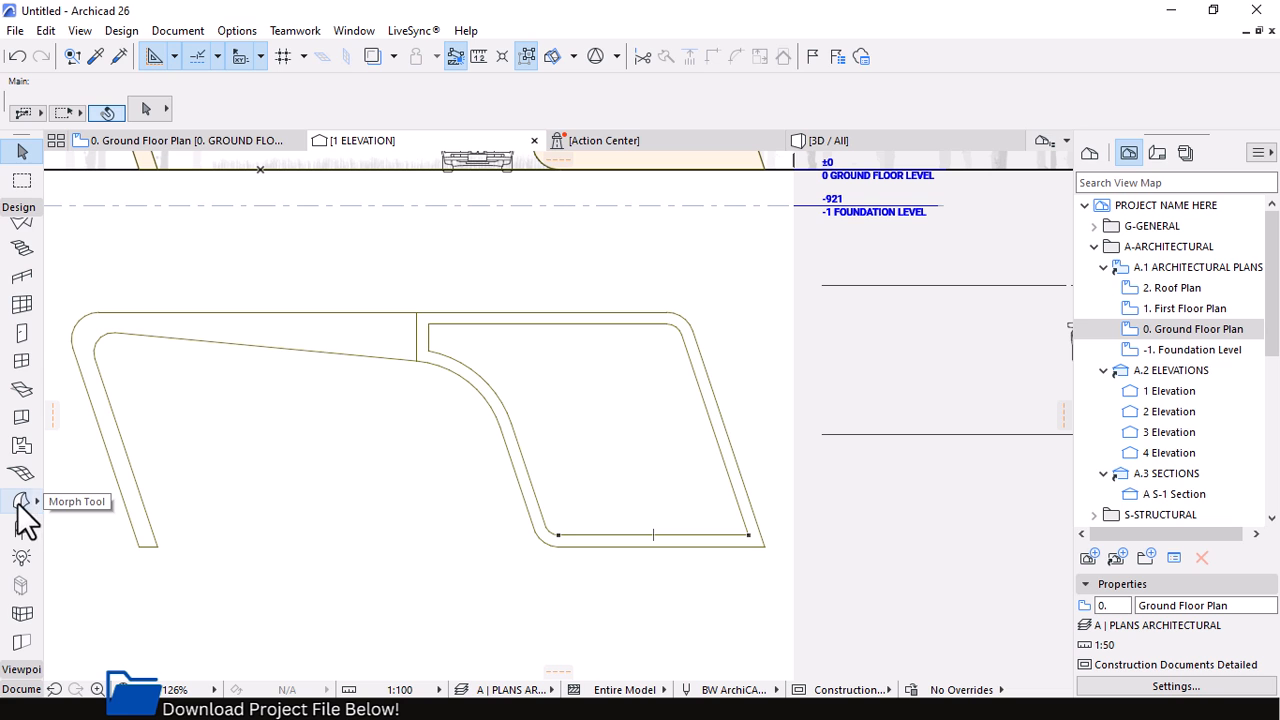
left_click(20, 502)
left_click(588, 385)
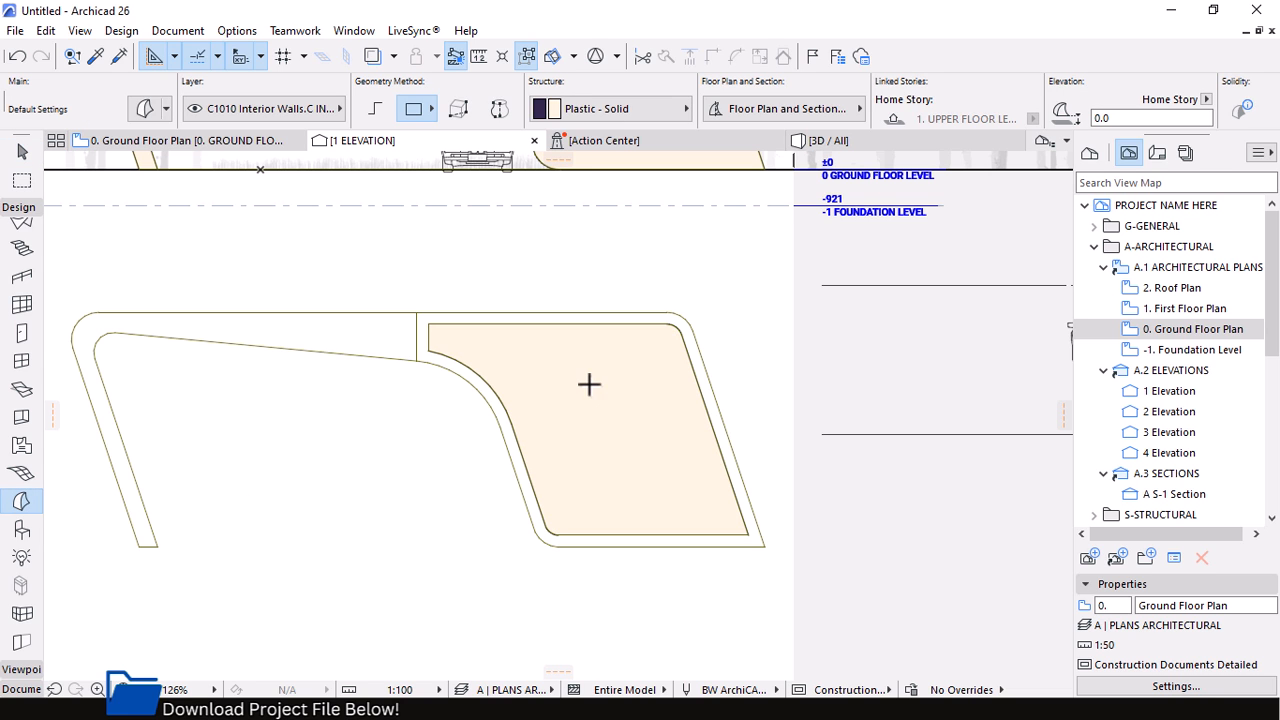
key("Escape")
scroll(634, 475, "down", 1)
In the 3D view, push/pull the new flat morph below the shell back by 7000 mm to make it a solid
left_click(828, 141)
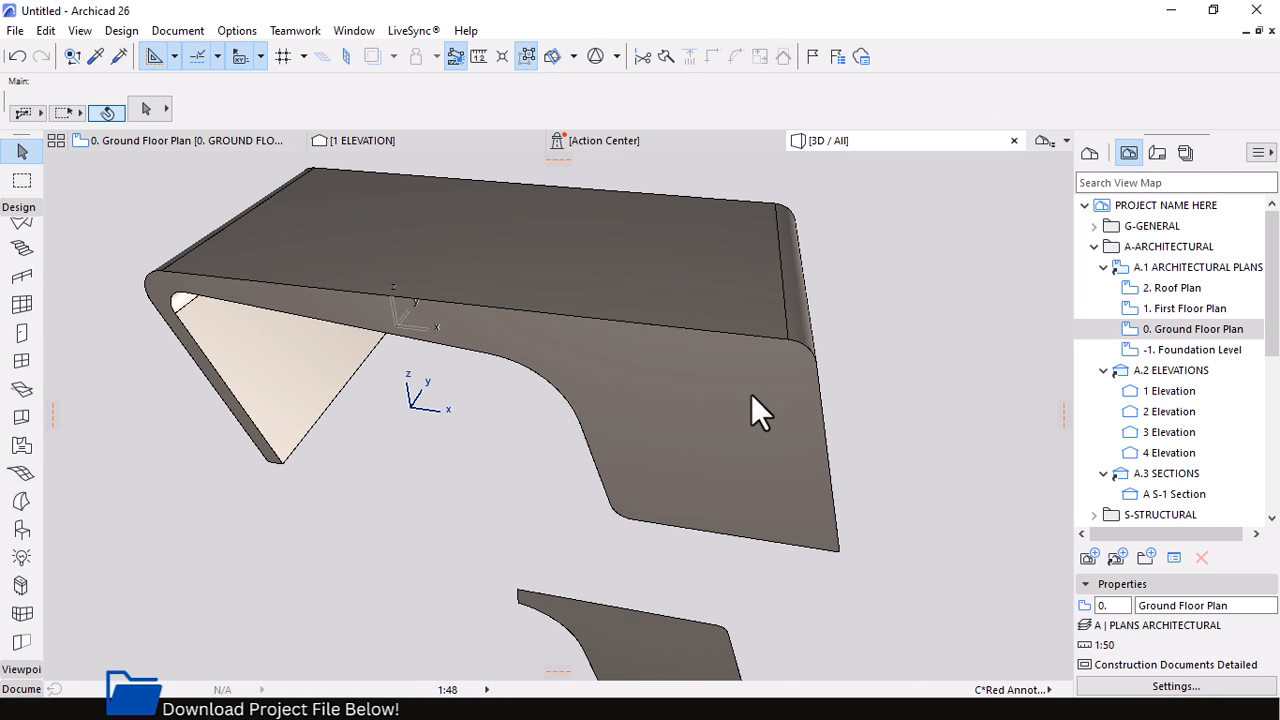
scroll(754, 380, "down", 2)
left_click(680, 555)
left_click(688, 545)
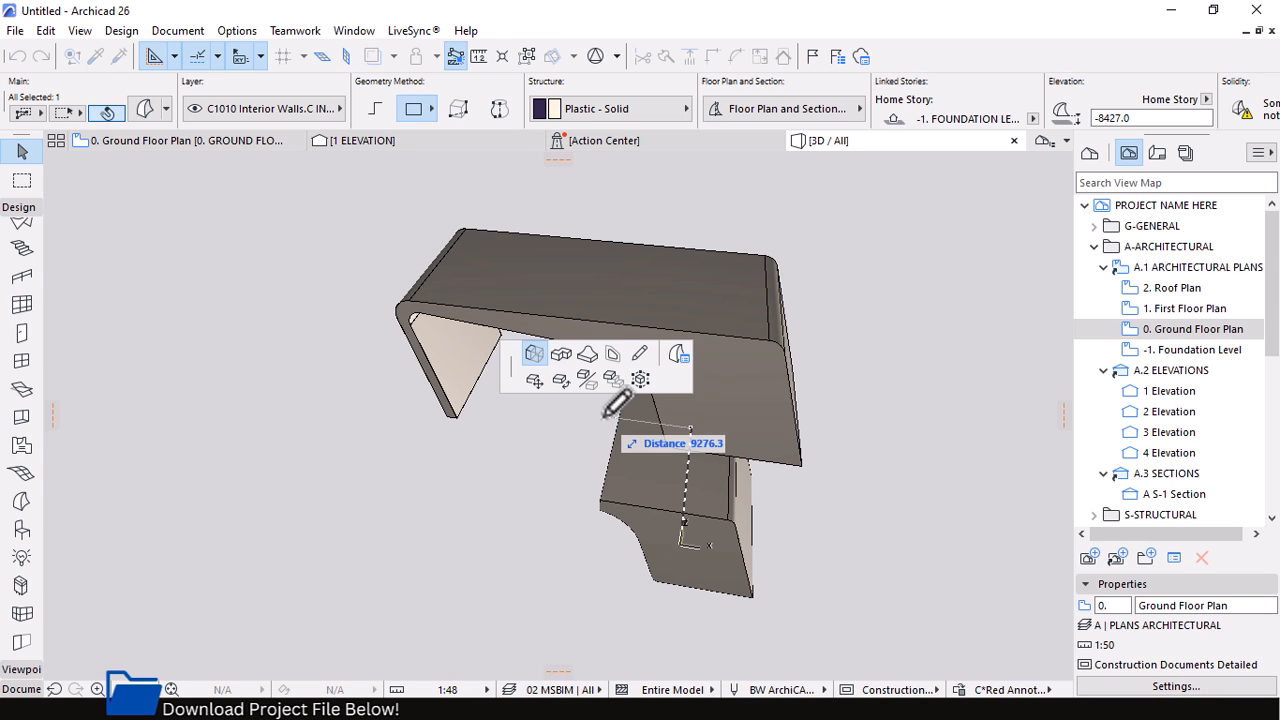
type("7000")
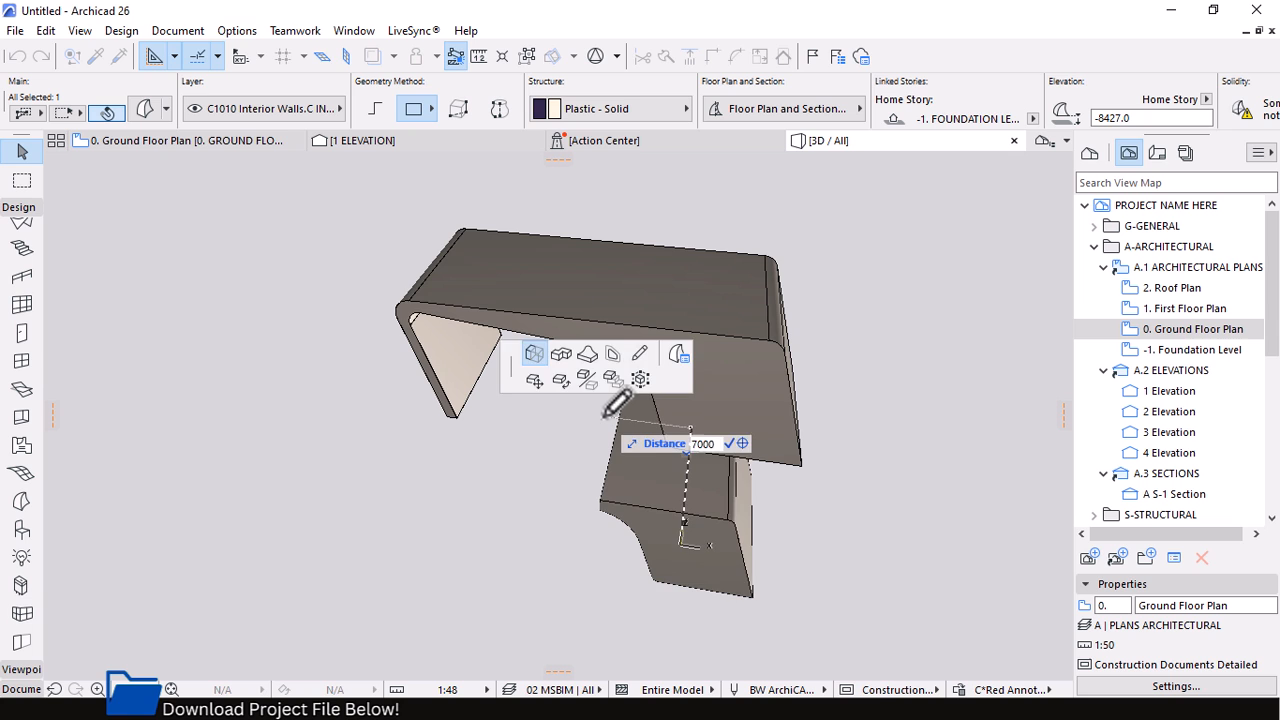
key("Return")
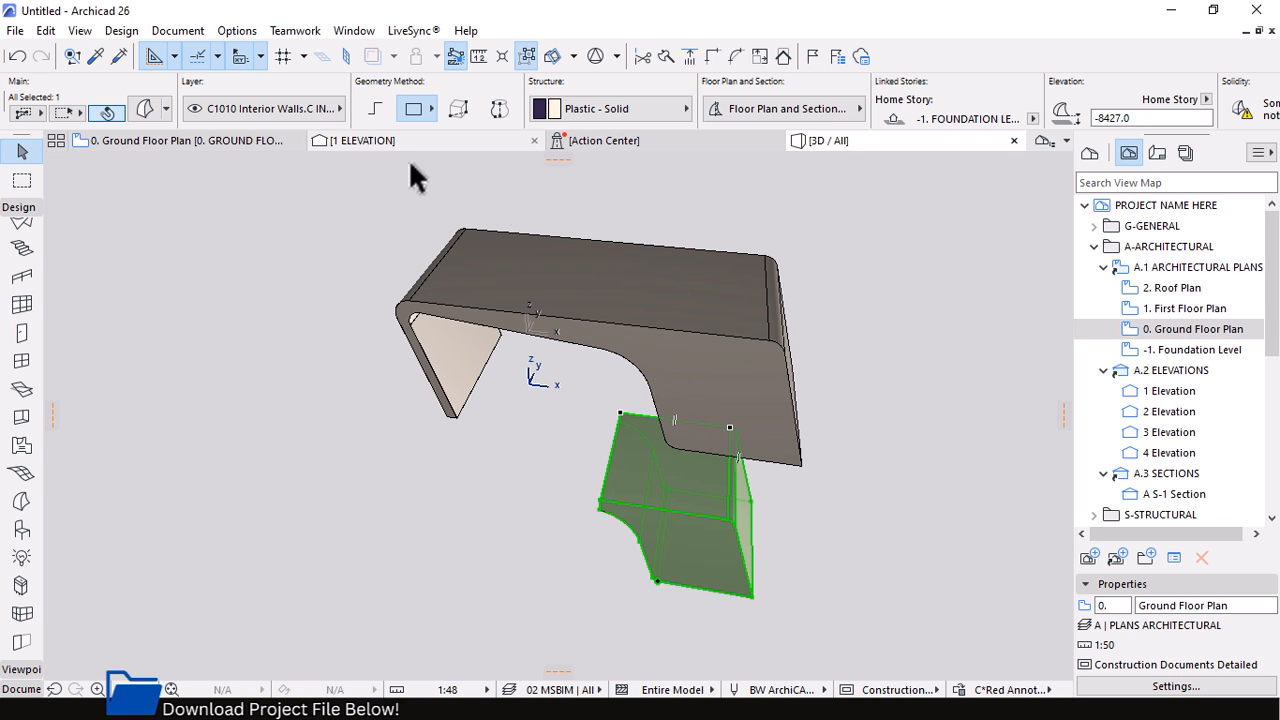
In the 1 Elevation view, move the new solid morph from the lower profile up onto the shell's ground line
left_click(451, 144)
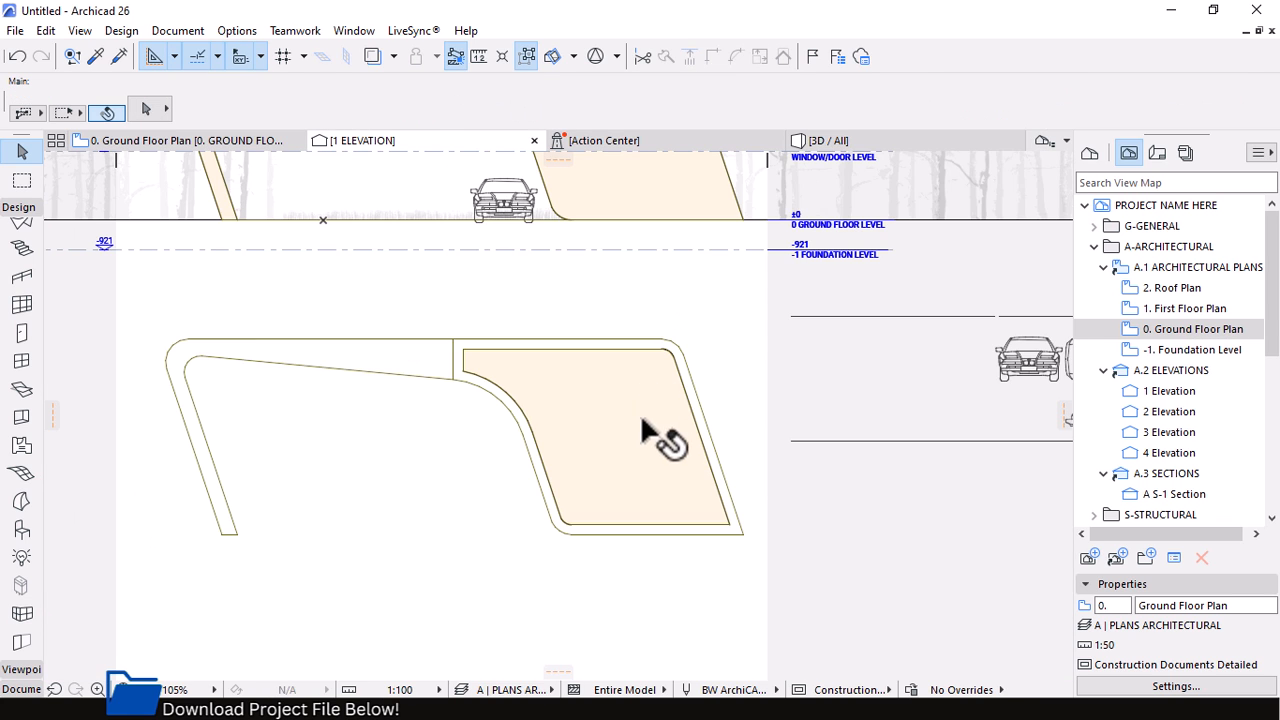
scroll(641, 423, "down", 3)
left_click(633, 444)
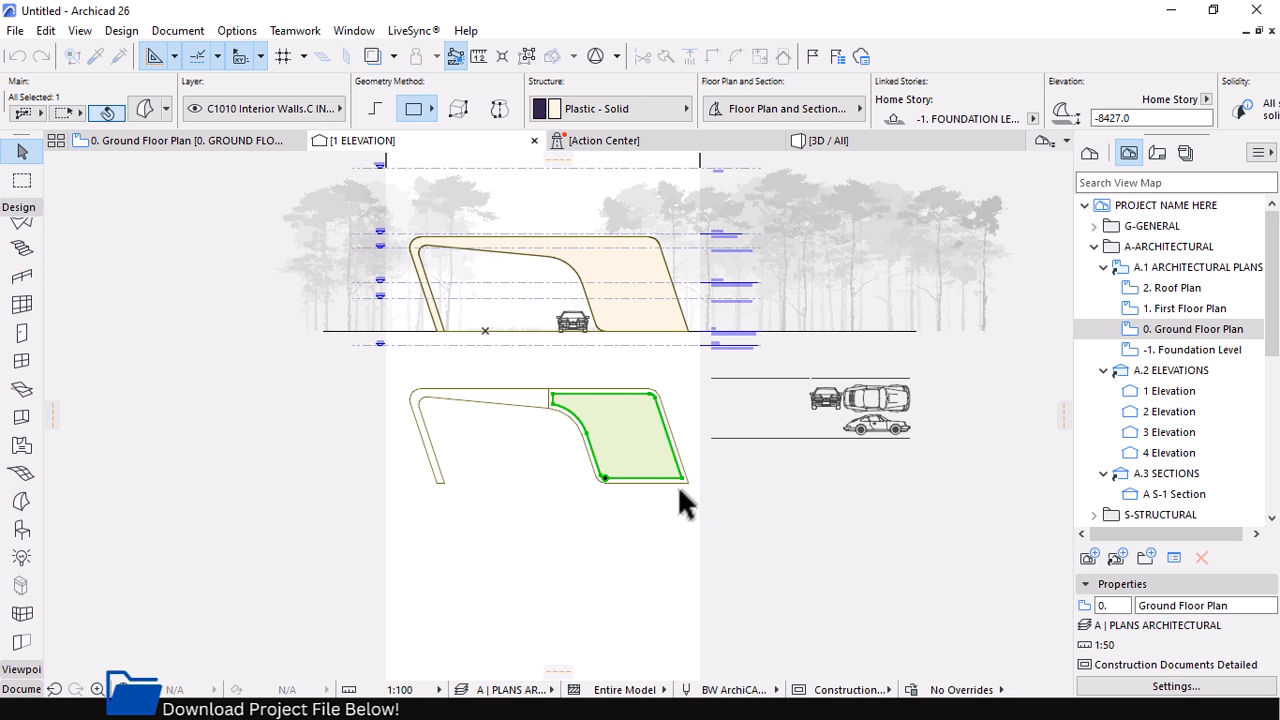
scroll(691, 380, "up", 5)
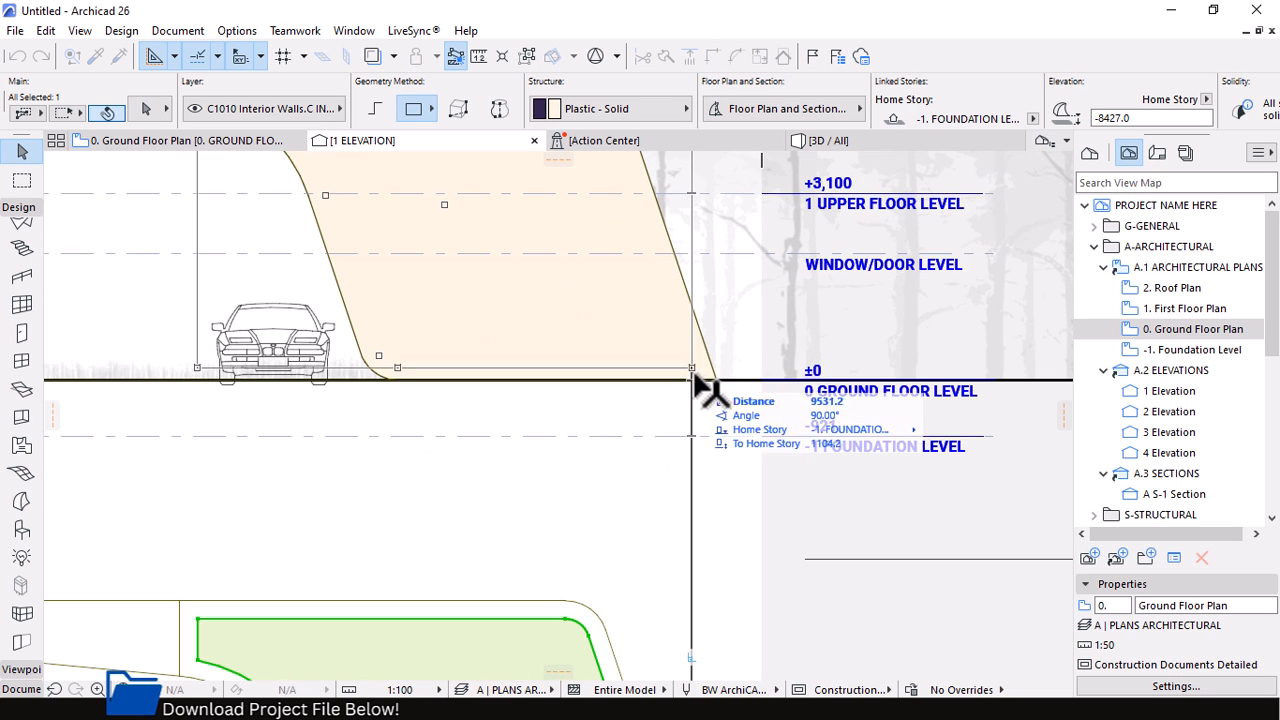
left_click(678, 432)
scroll(734, 540, "down", 5)
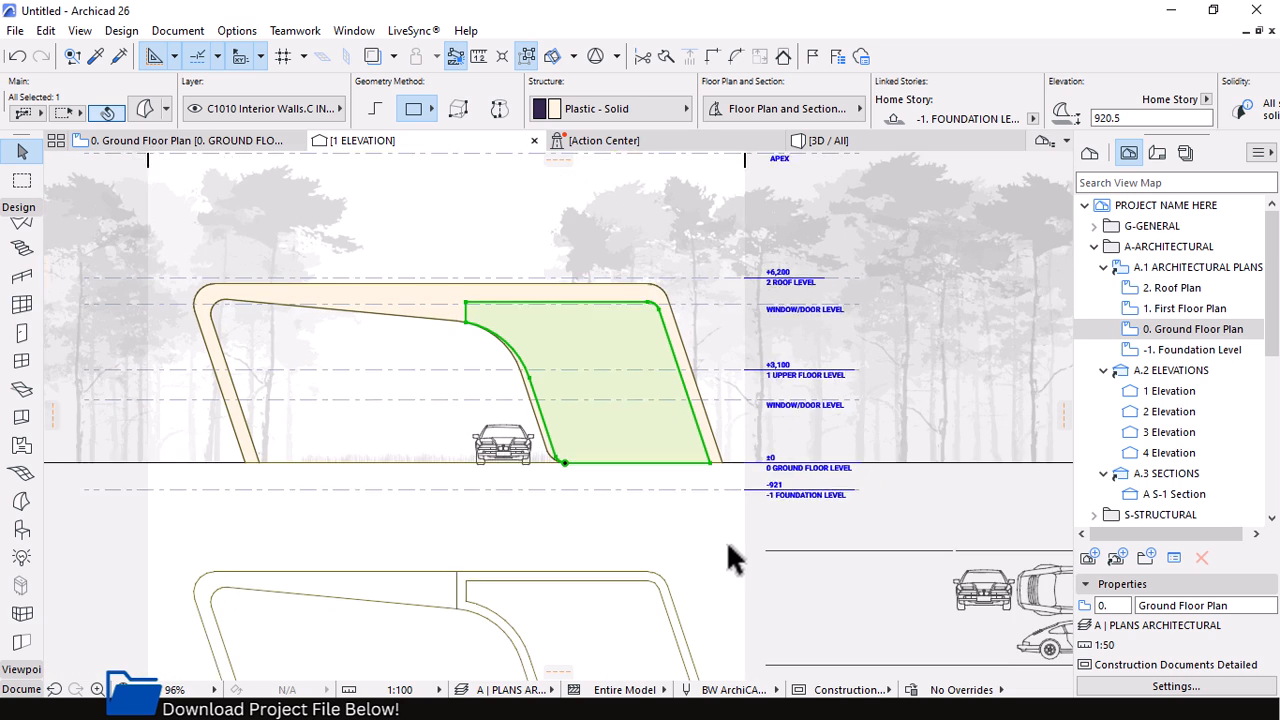
Raise the inner morph 300 mm vertically within the wide part of the upper shell
scroll(716, 464, "up", 2)
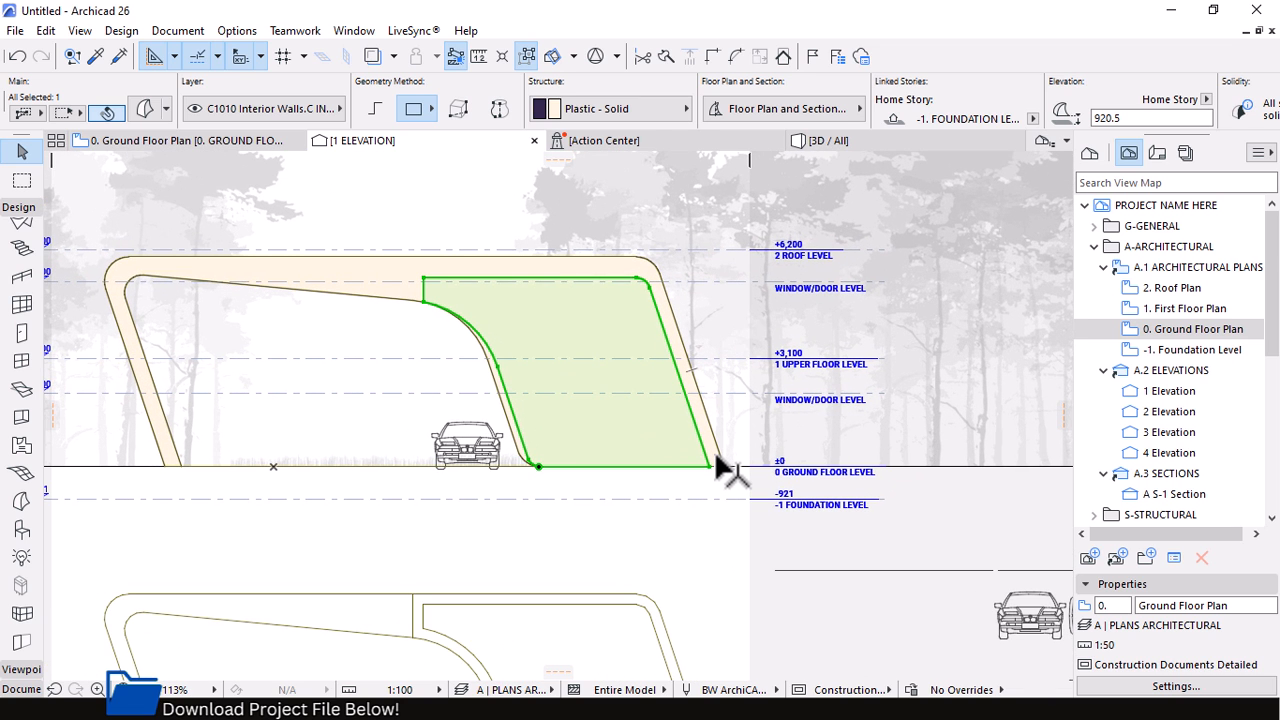
left_click(710, 466)
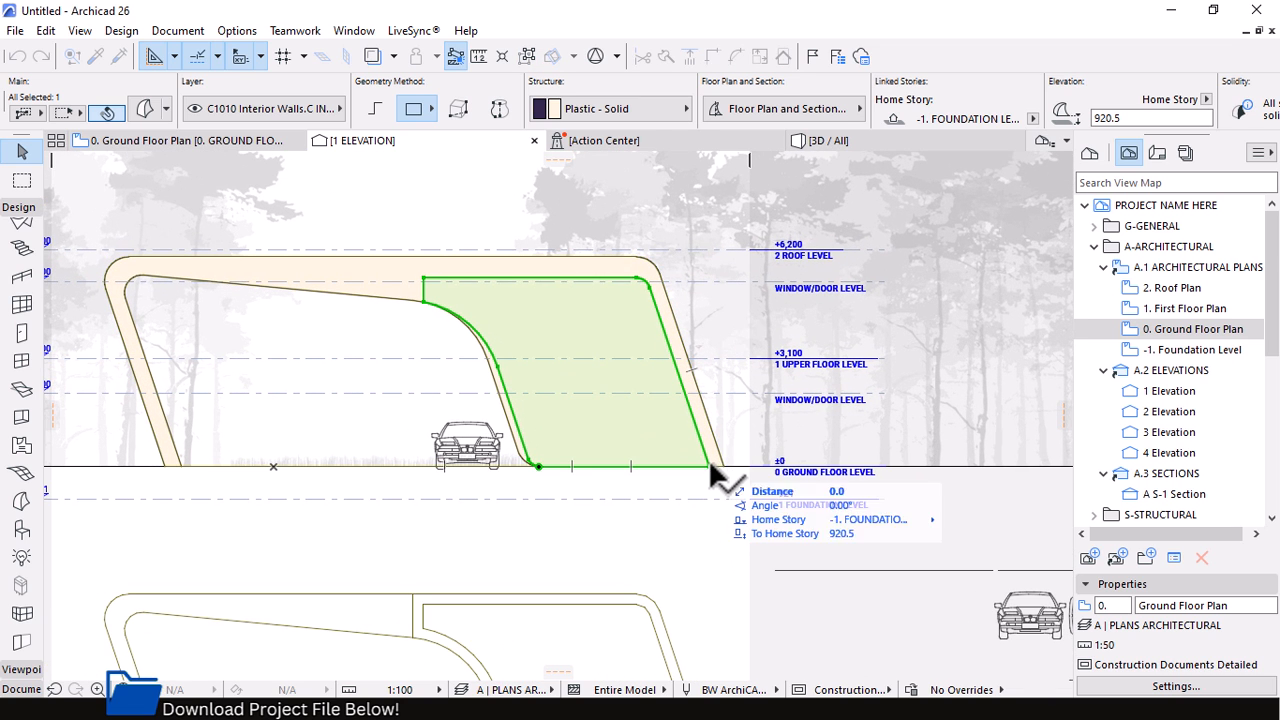
type("300")
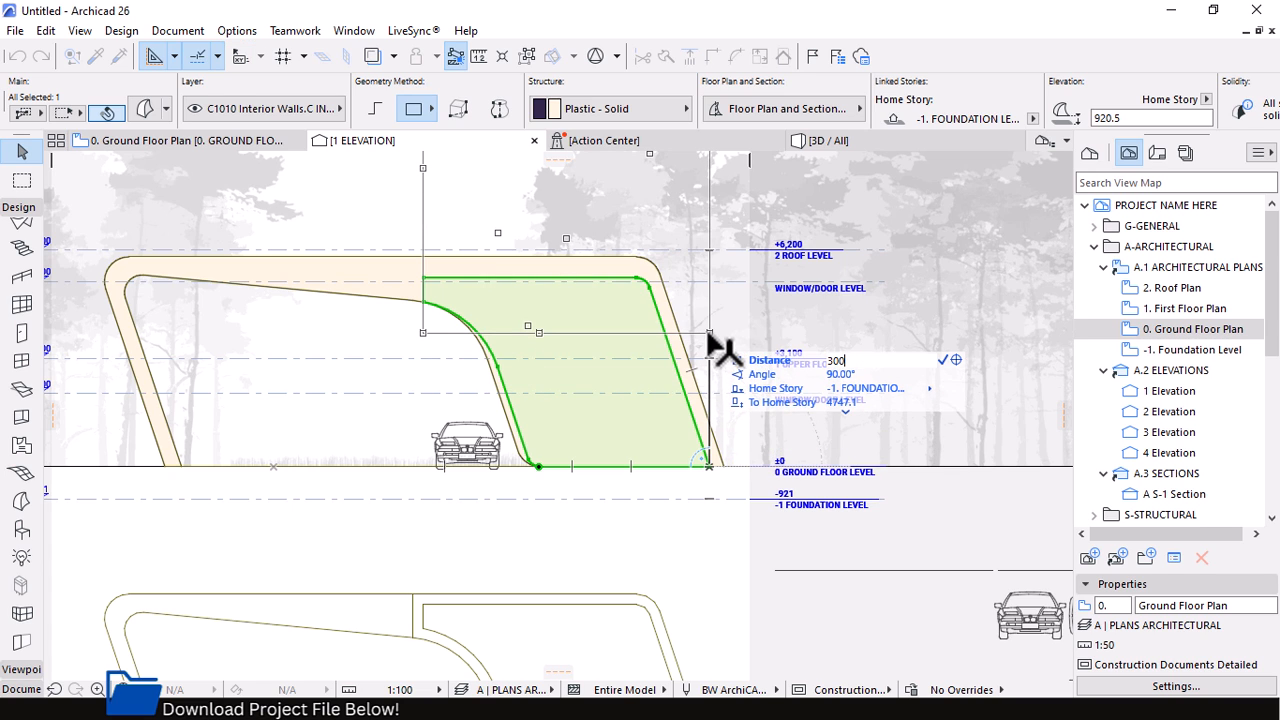
key("Return")
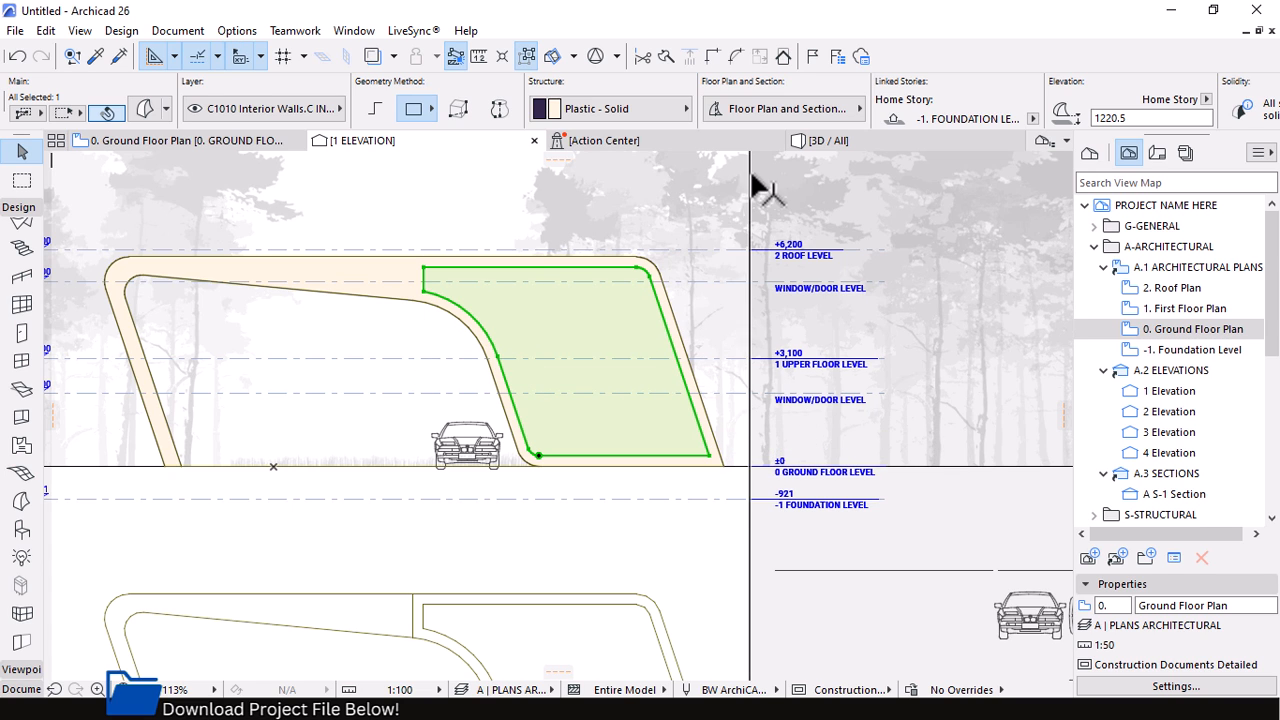
Examine the inner morph's position inside the shell in the 3D view and how the morphs display on the ground floor plan
left_click(850, 140)
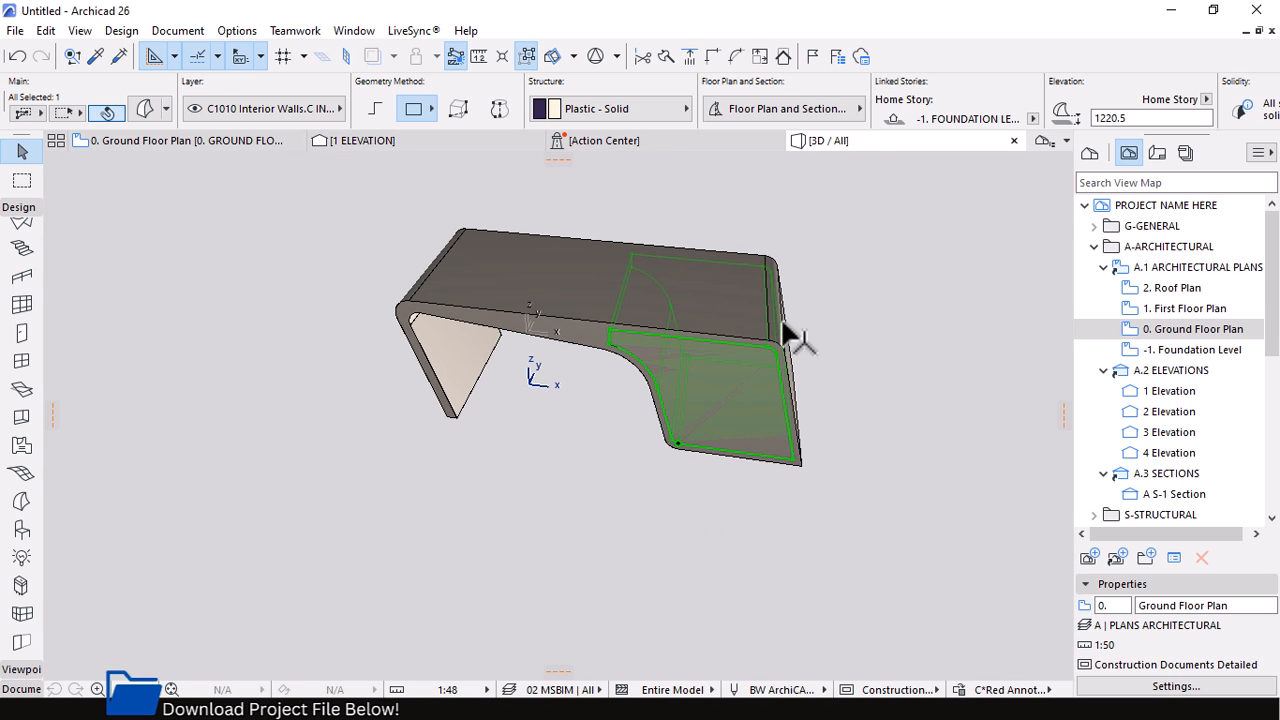
middle_click_drag(794, 337, 760, 348, "shift")
scroll(788, 320, "up", 5)
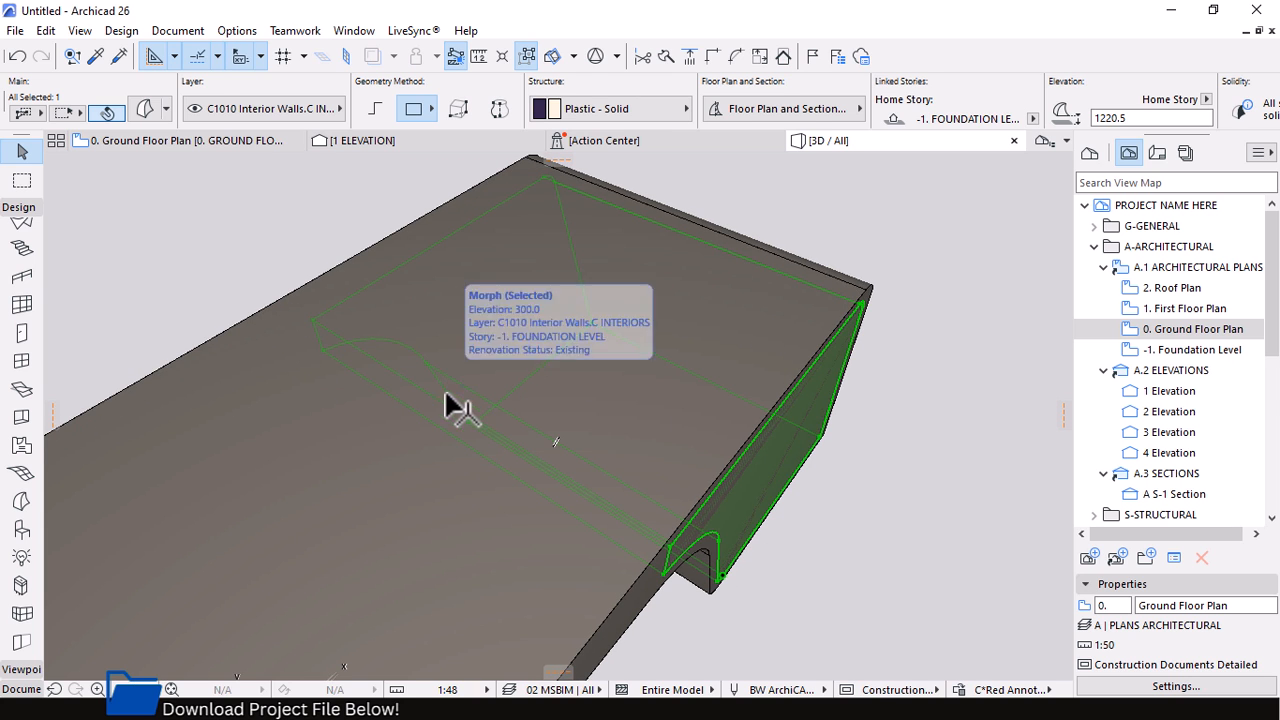
middle_click_drag(443, 400, 210, 140, "shift")
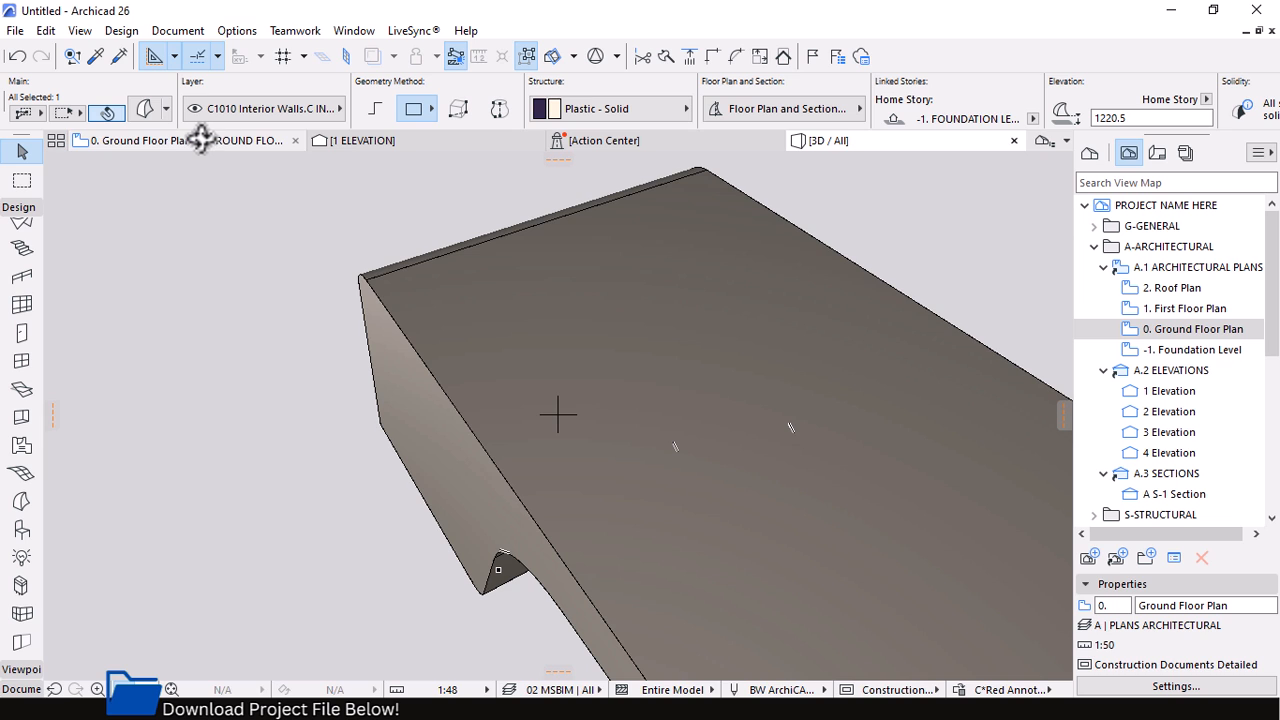
left_click(201, 140)
scroll(620, 385, "down", 2)
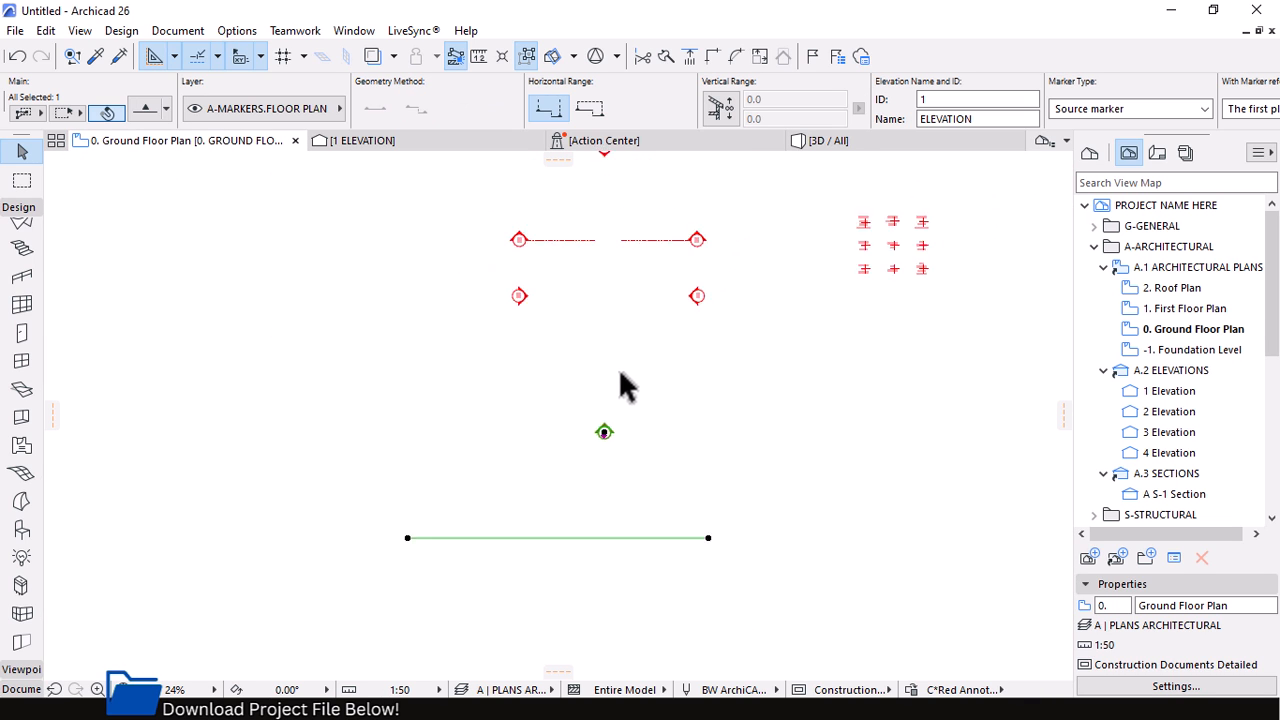
scroll(640, 350, "down", 1)
scroll(626, 277, "up", 3)
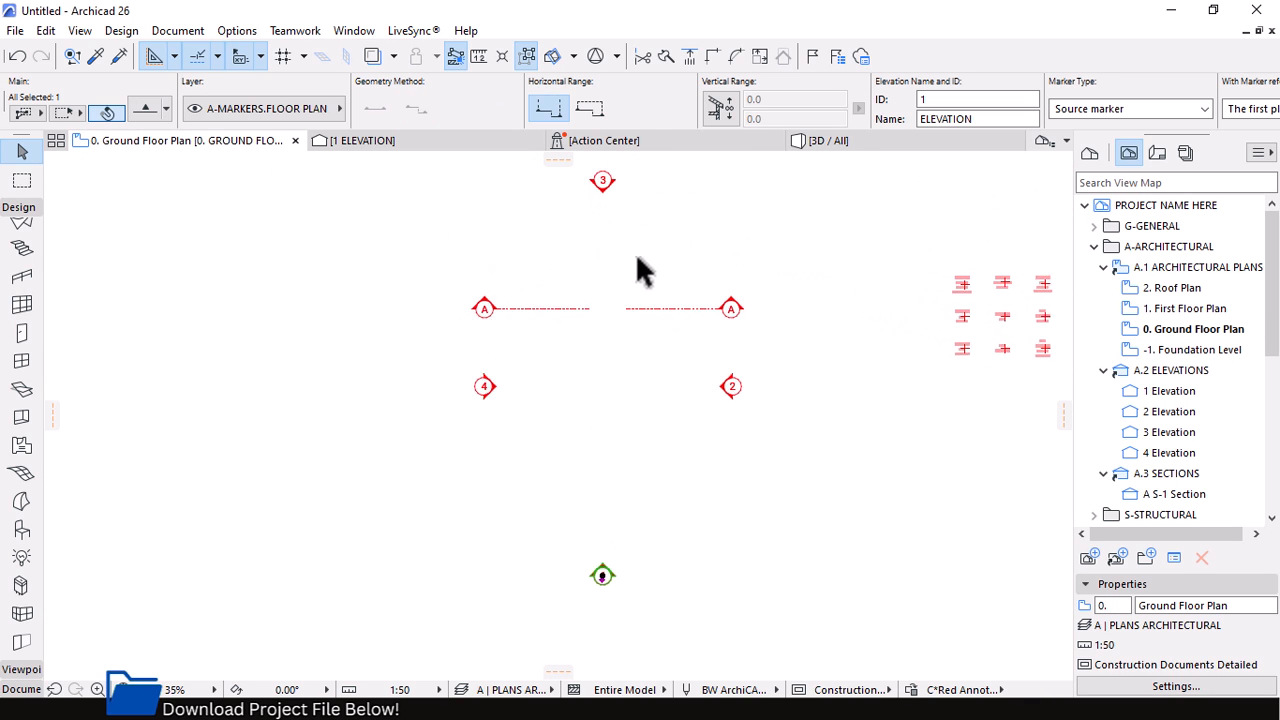
scroll(640, 270, "up", 1)
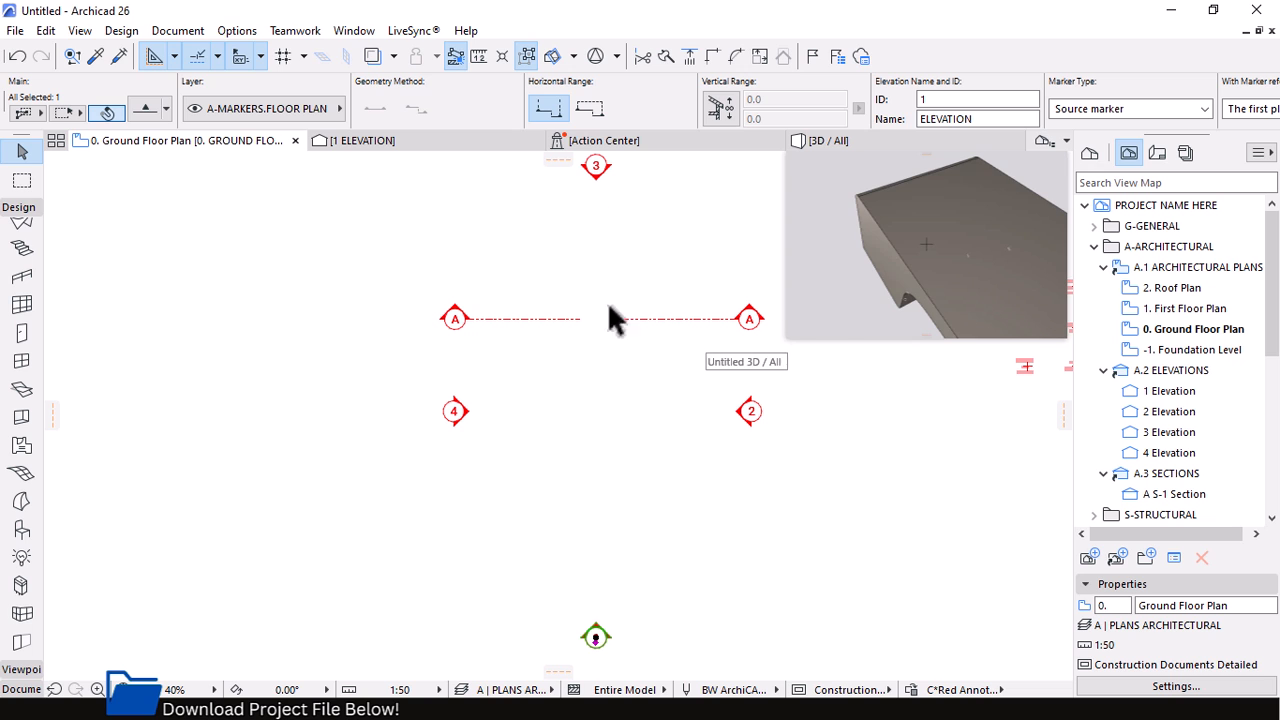
In the 3D view, select both the shell and the inner morph and set their home story to 0. Ground Floor Level
left_click(815, 141)
scroll(608, 282, "down", 3)
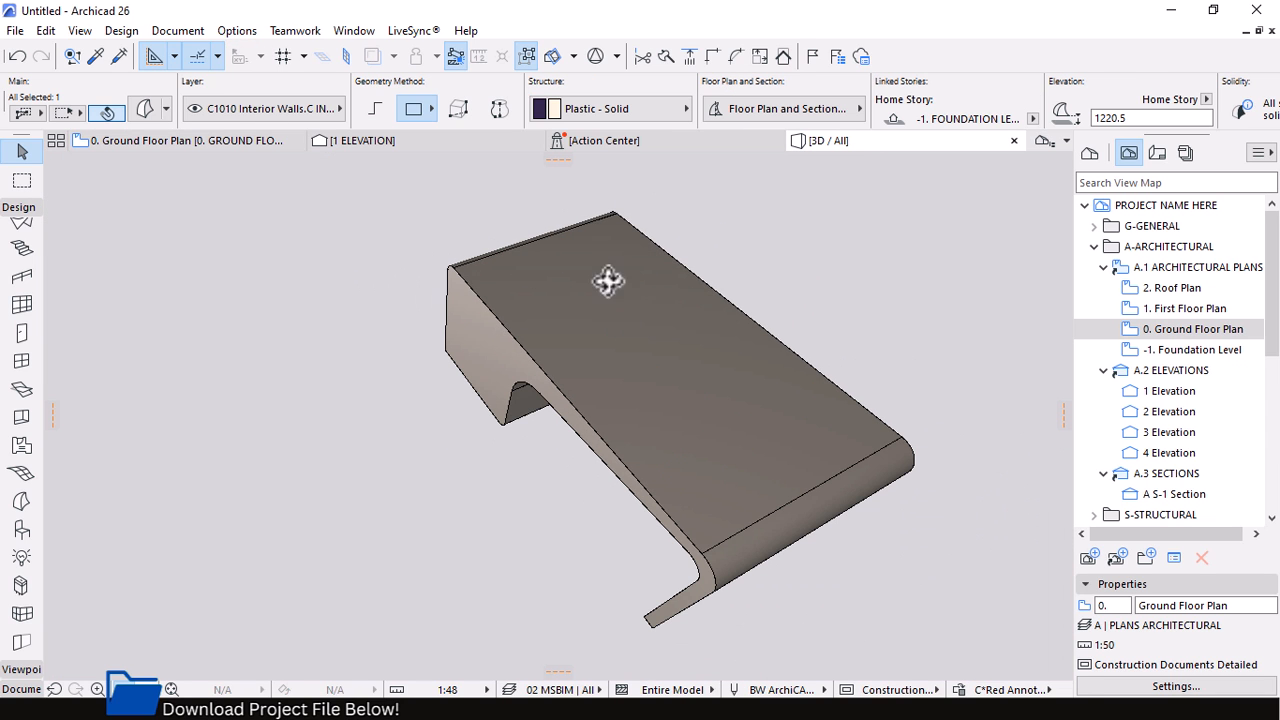
left_click(922, 205)
left_click_drag(916, 234, 350, 458)
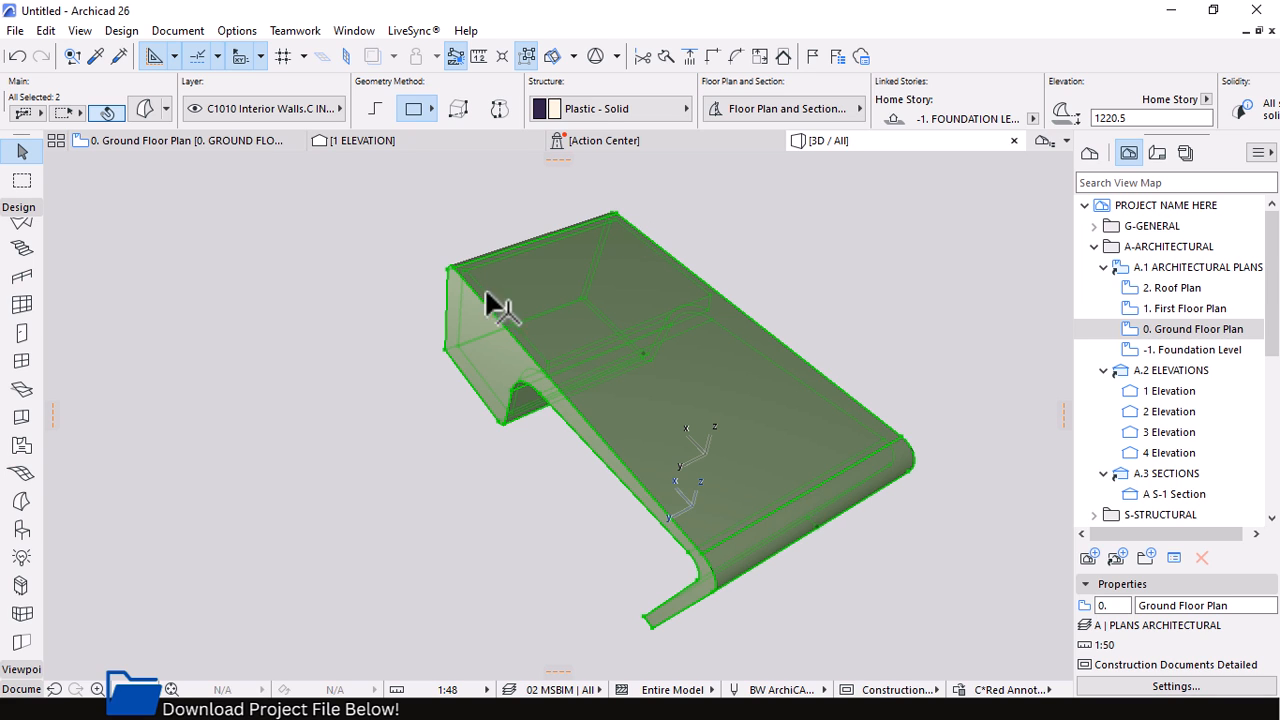
left_click(1032, 118)
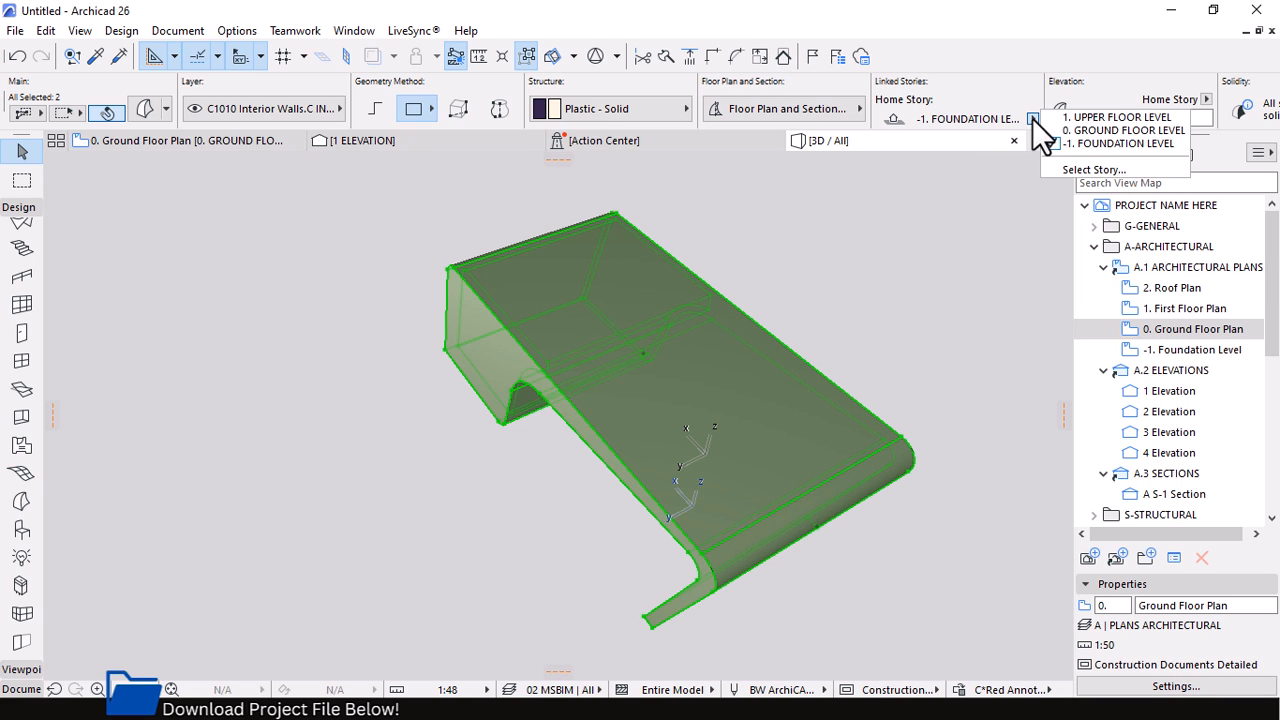
left_click(1097, 131)
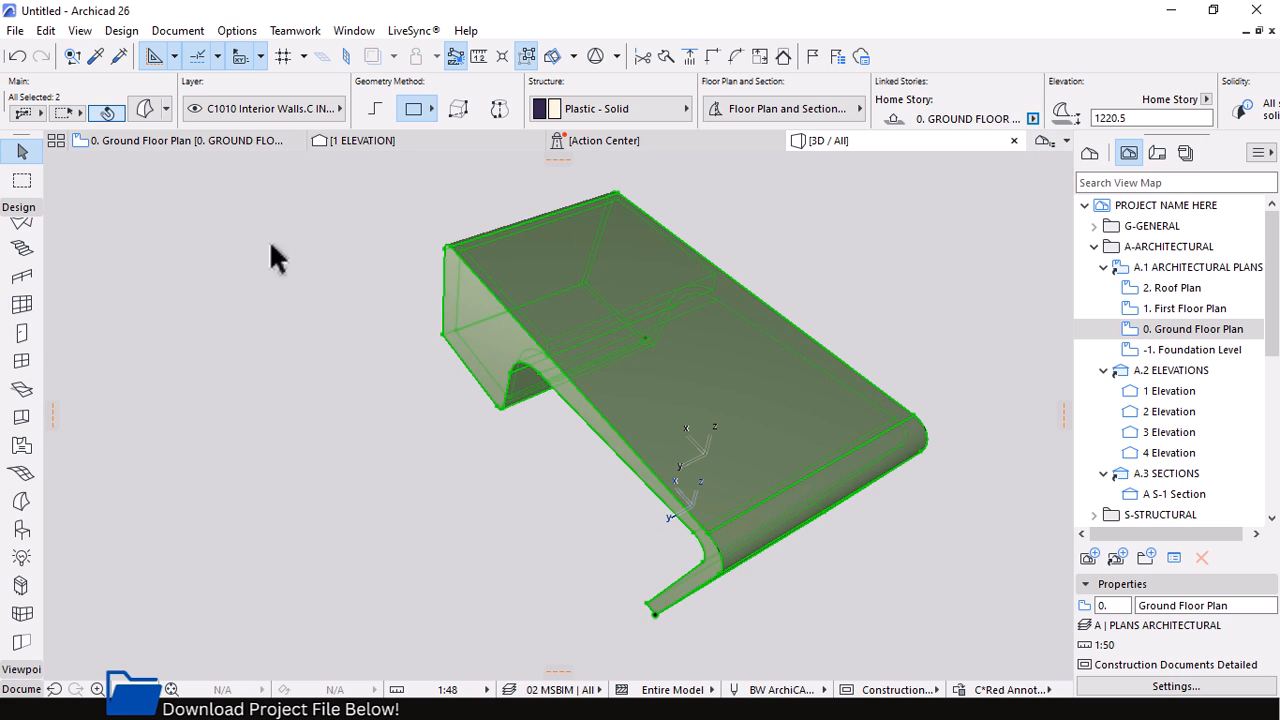
On the ground floor plan, move the inner morph straight along the shell's depth to align the midpoints of their outer side edges
left_click(188, 138)
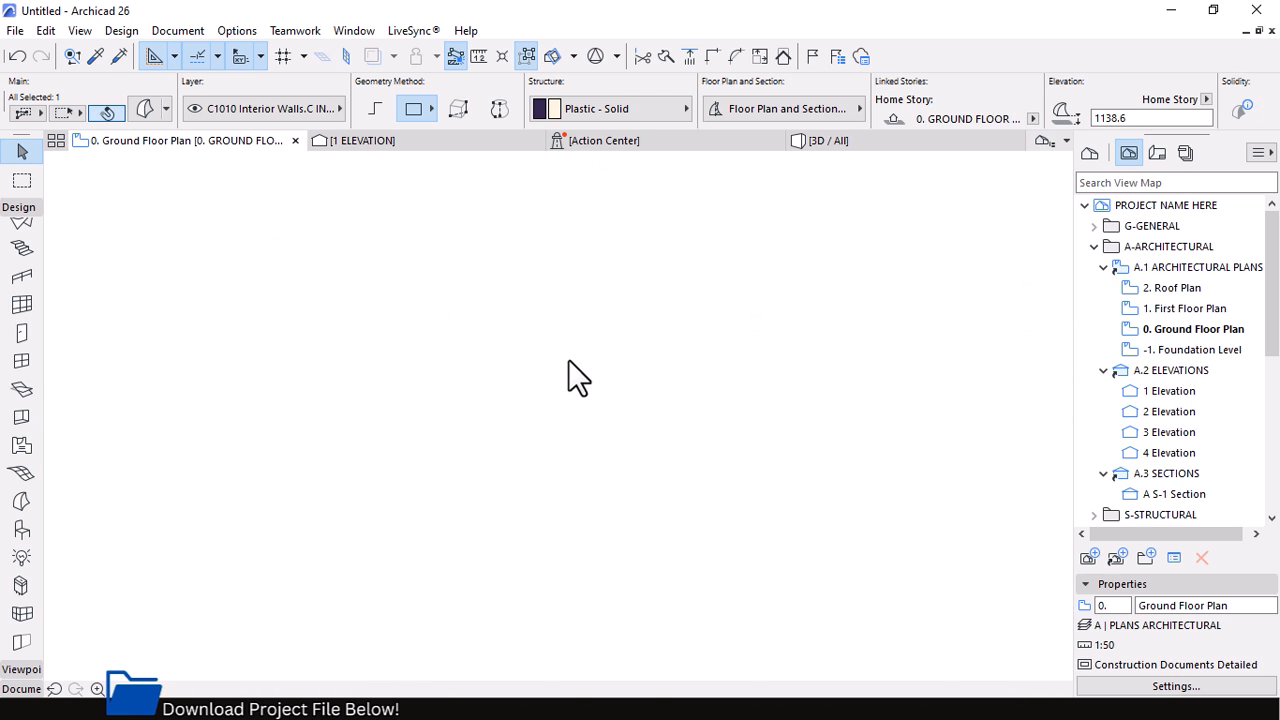
scroll(632, 295, "down", 4)
scroll(671, 423, "up", 4)
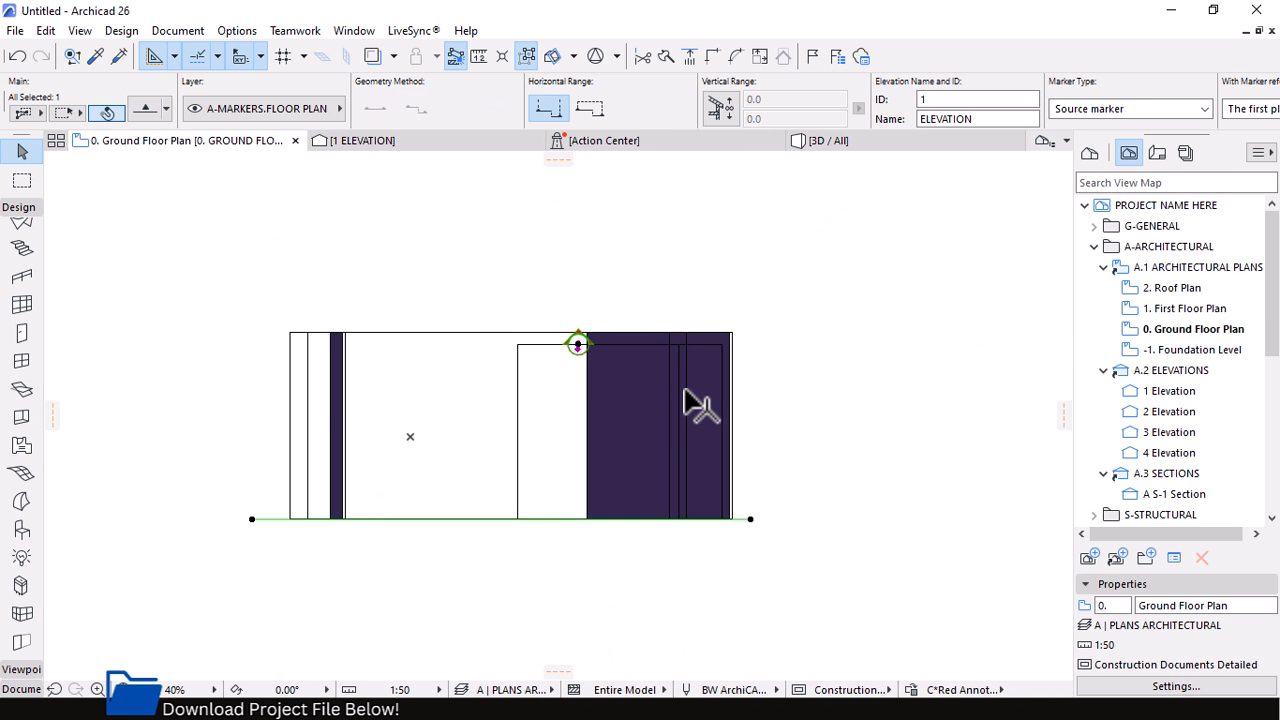
left_click(685, 372)
scroll(699, 462, "up", 2)
left_click(733, 294)
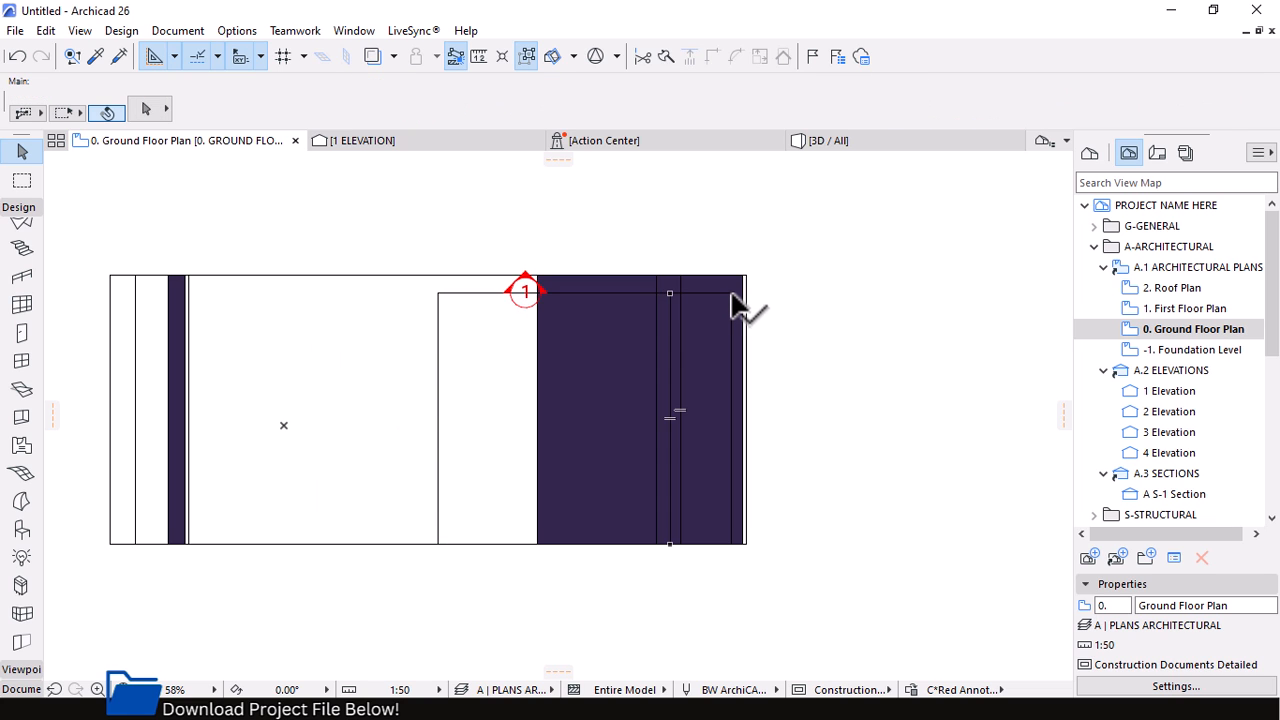
left_click(746, 277)
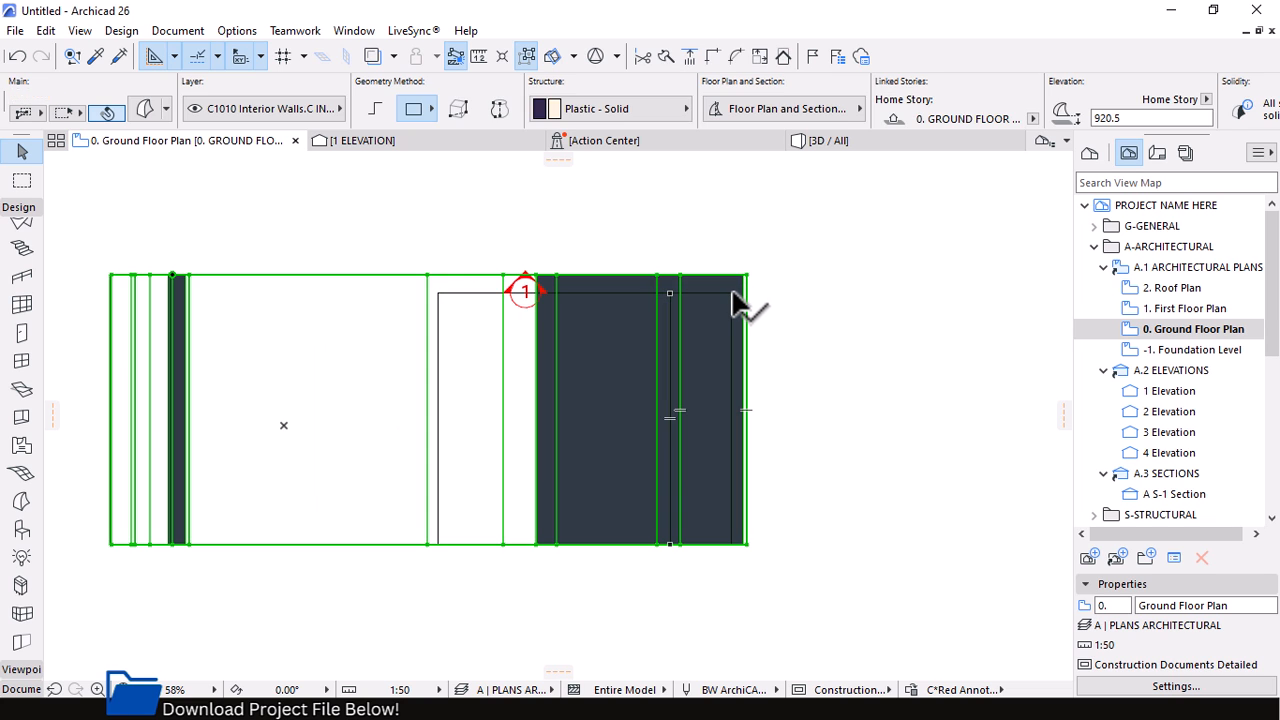
left_click(733, 293)
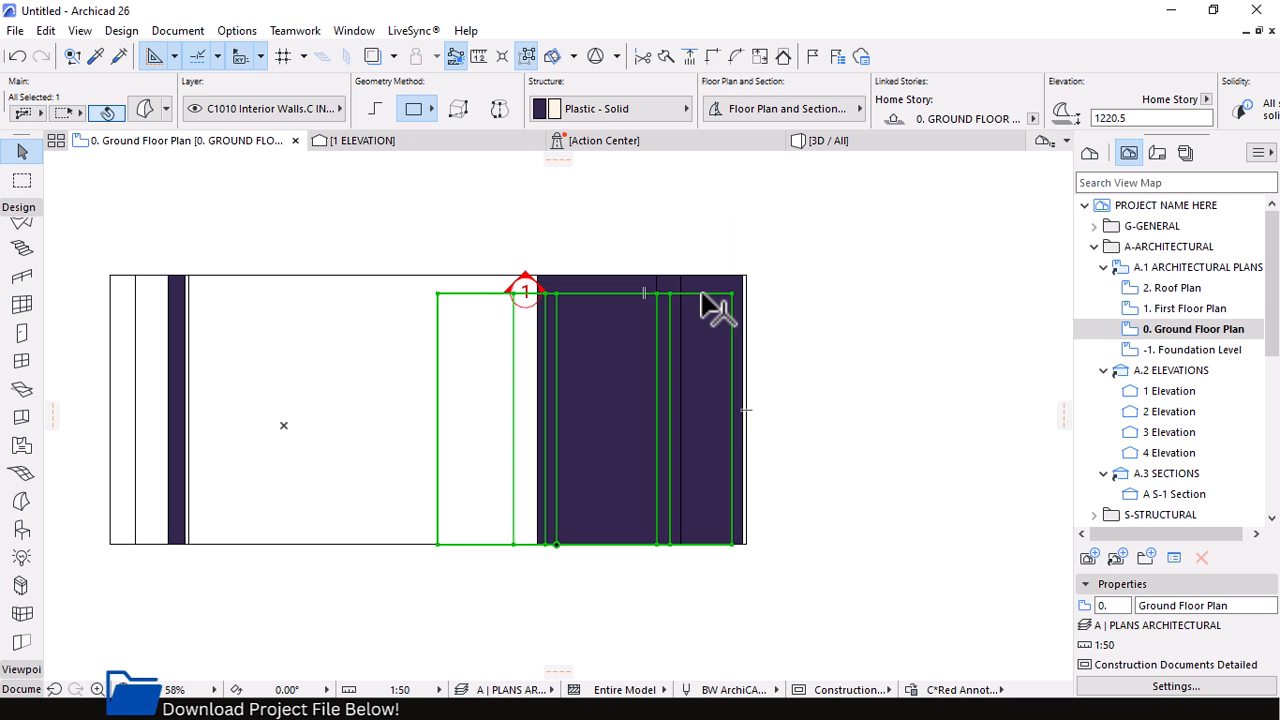
key("ctrl+d")
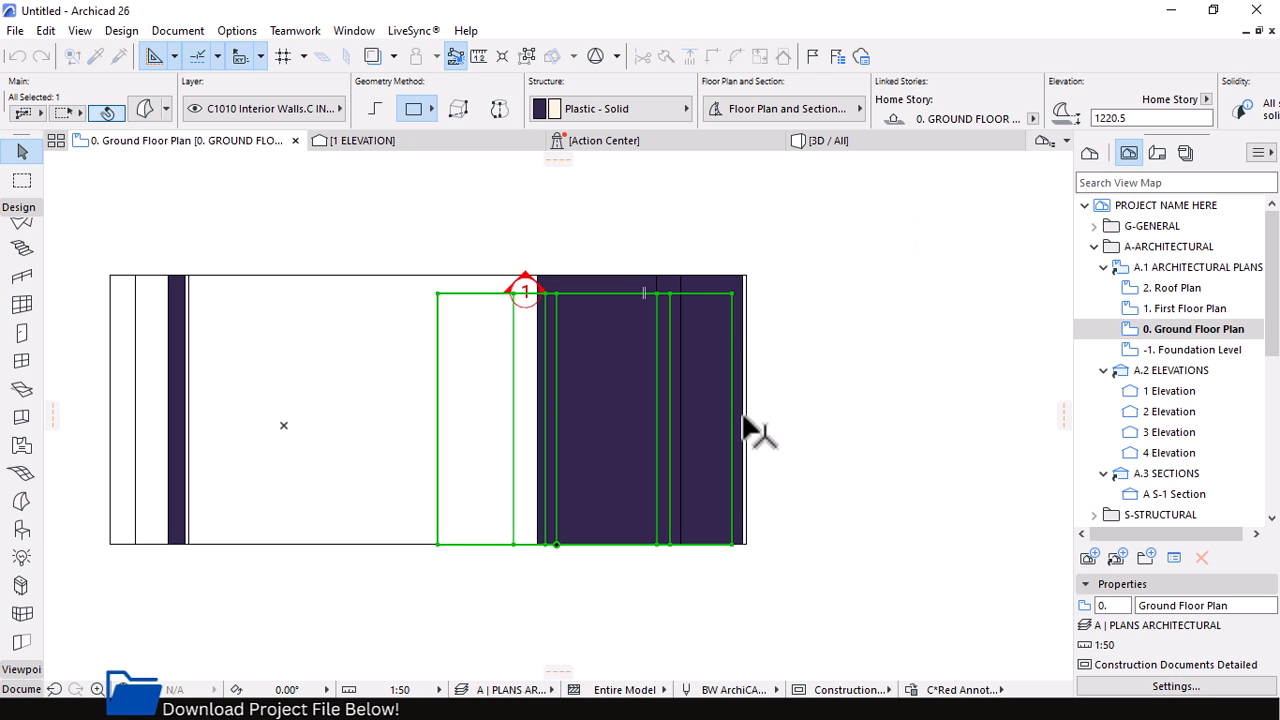
scroll(745, 420, "up", 3)
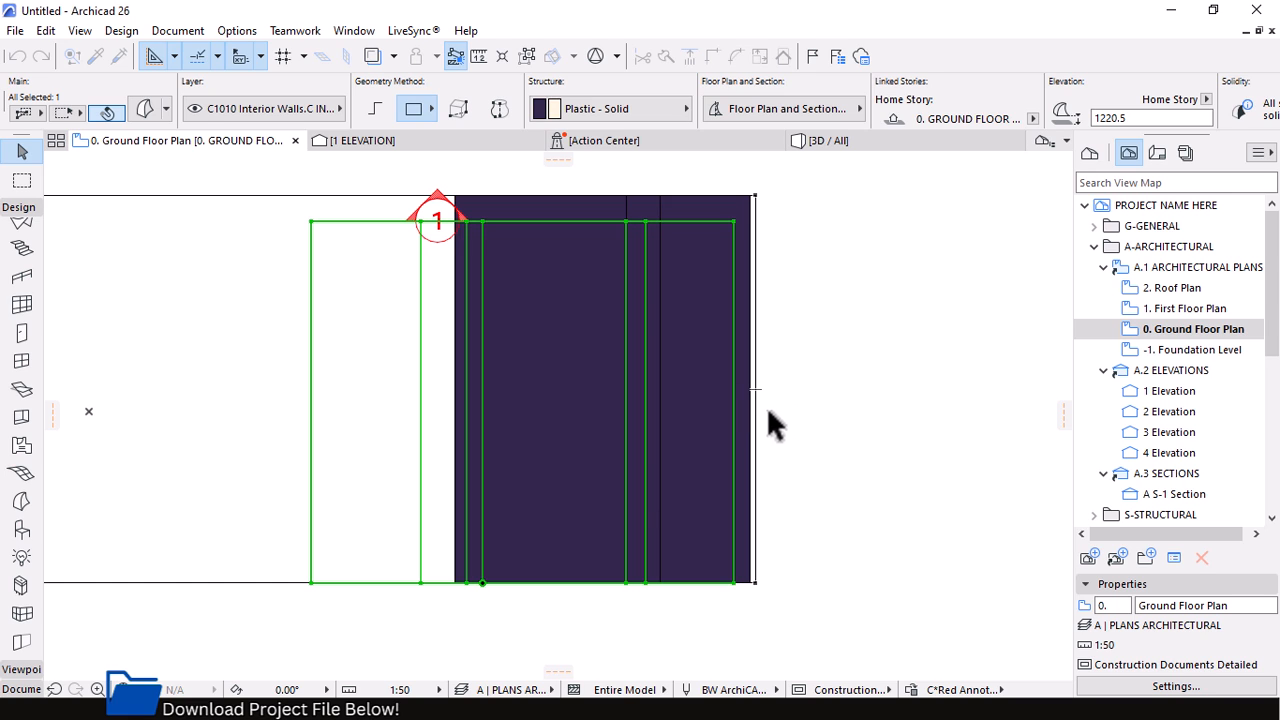
scroll(755, 432, "up", 2)
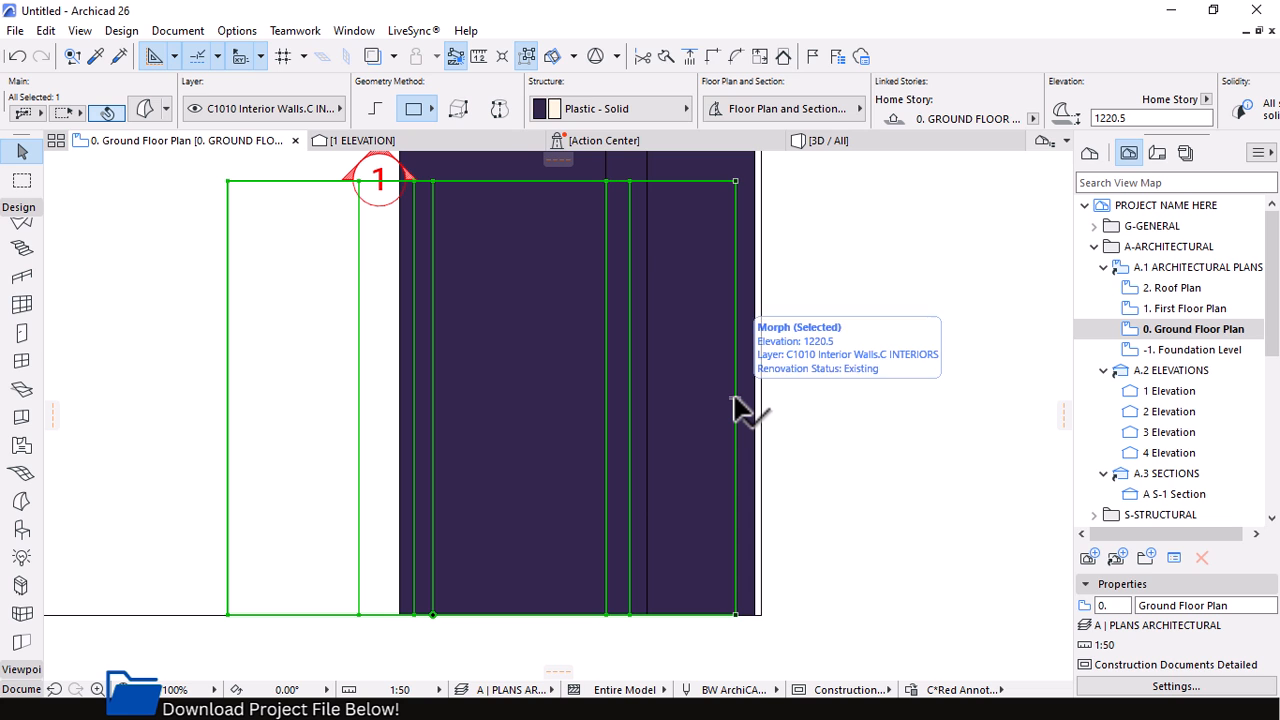
left_click(735, 399)
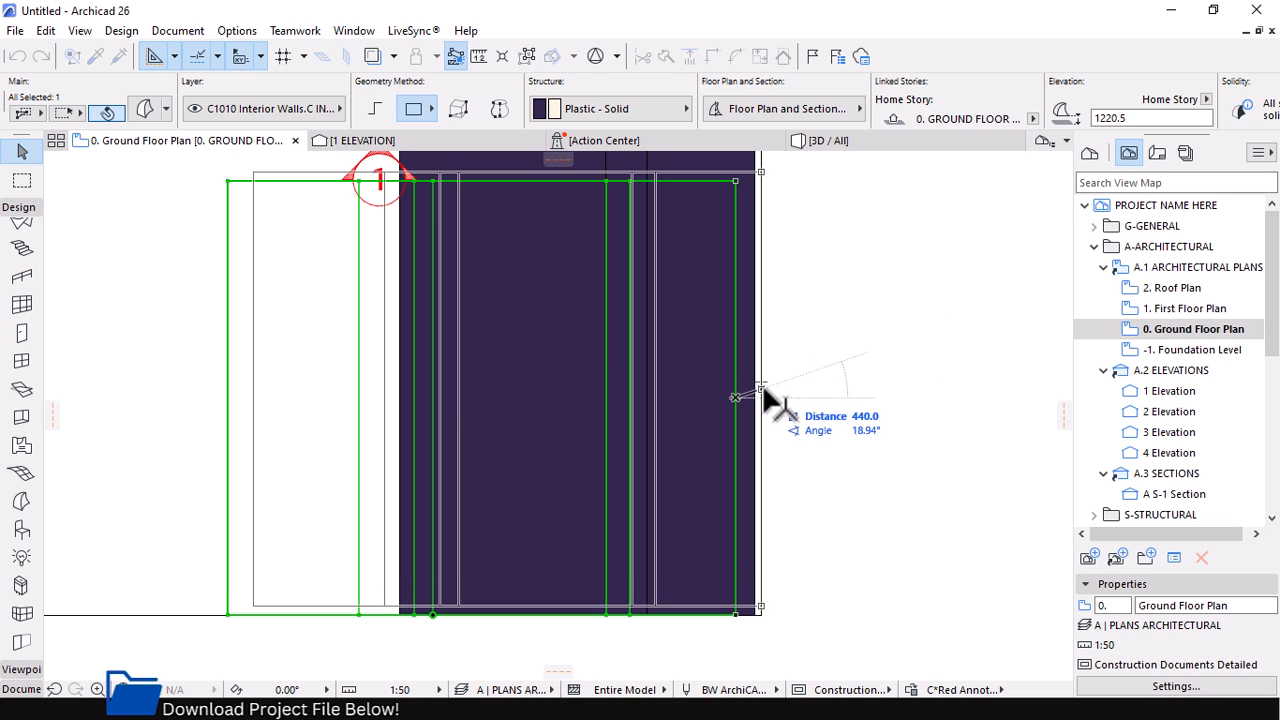
left_click(760, 375)
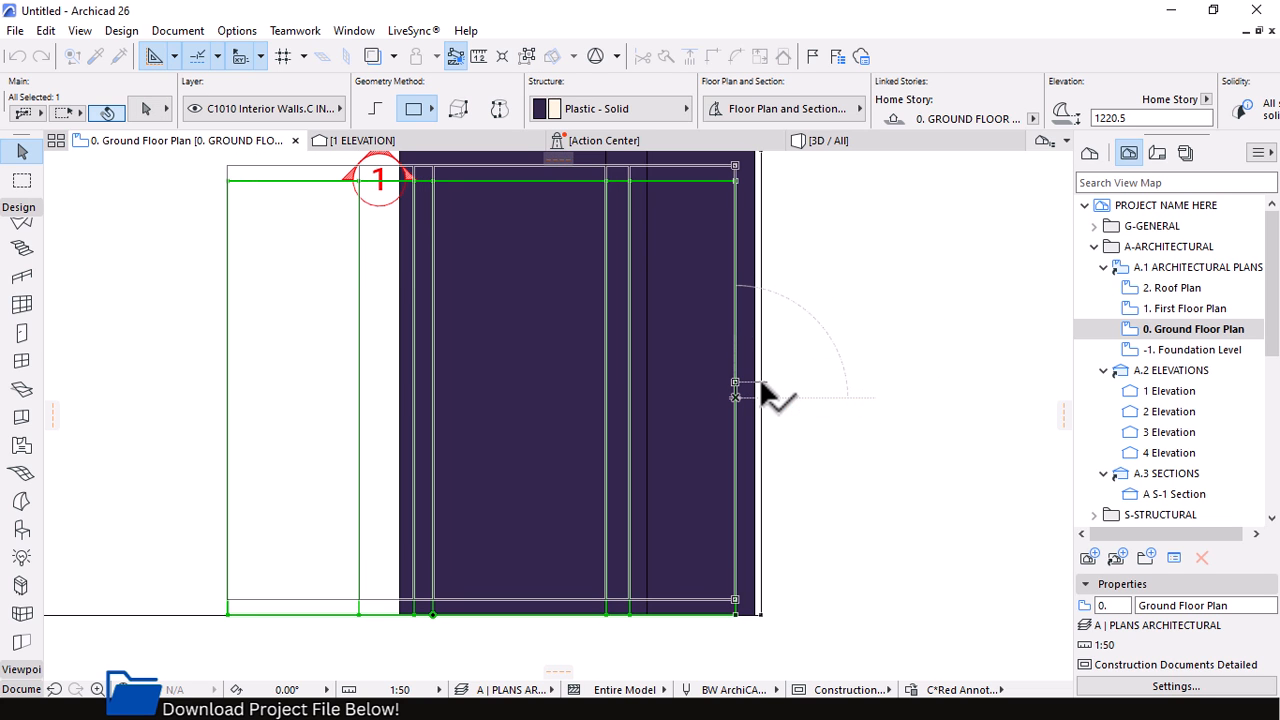
scroll(762, 385, "down", 2)
In the 3D view, subtract the inner morph from the shell with the Boolean Subtract operation
left_click(840, 140)
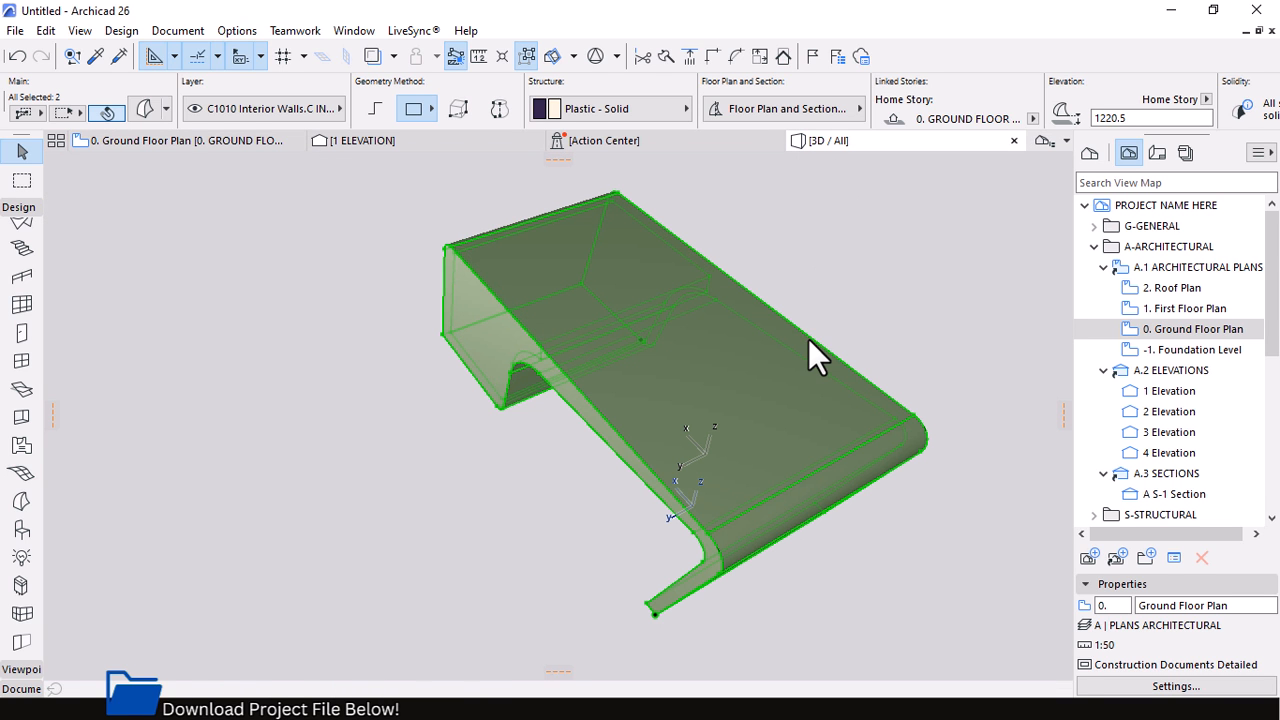
middle_click_drag(838, 355, 806, 360, "shift")
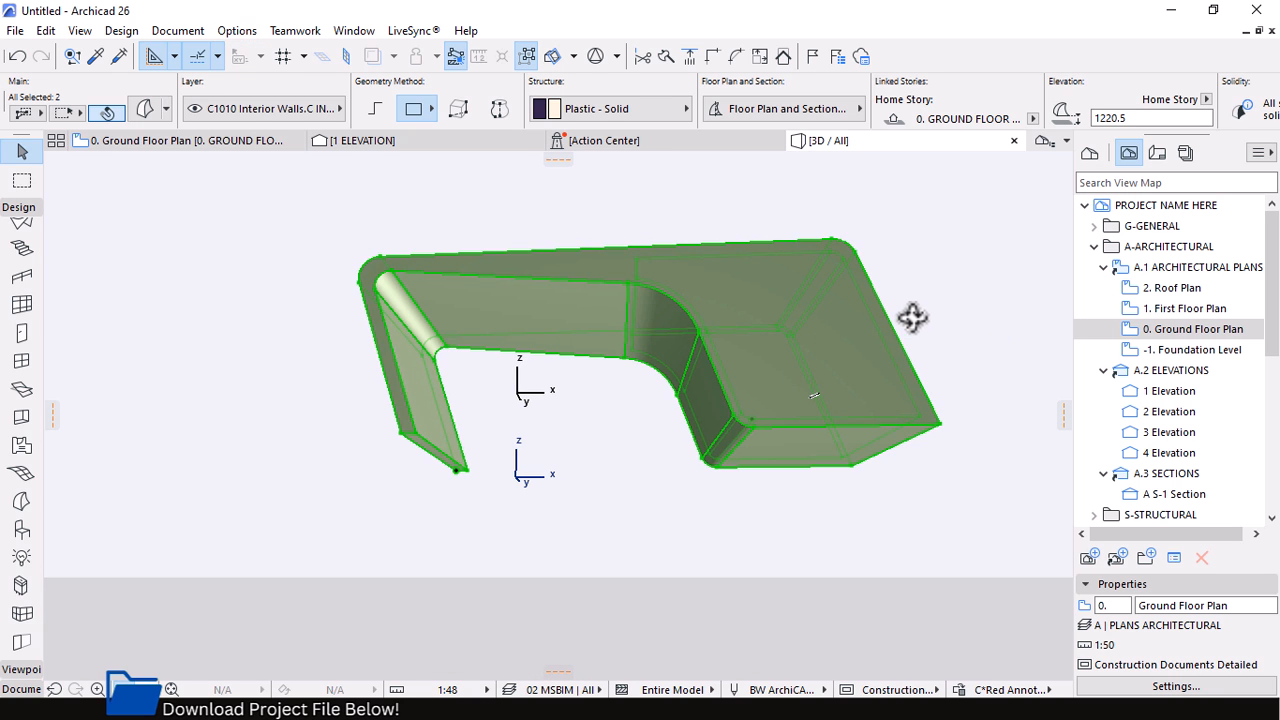
middle_click_drag(908, 314, 829, 386, "shift")
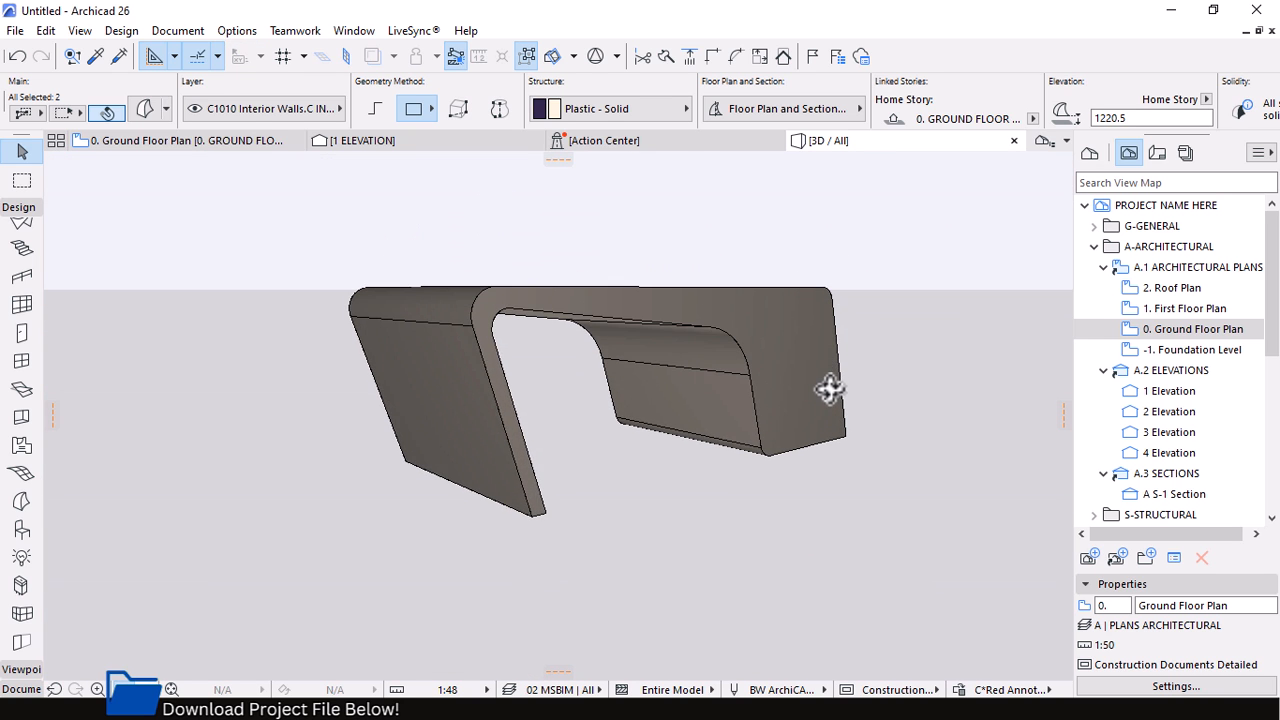
left_click(463, 394, "shift")
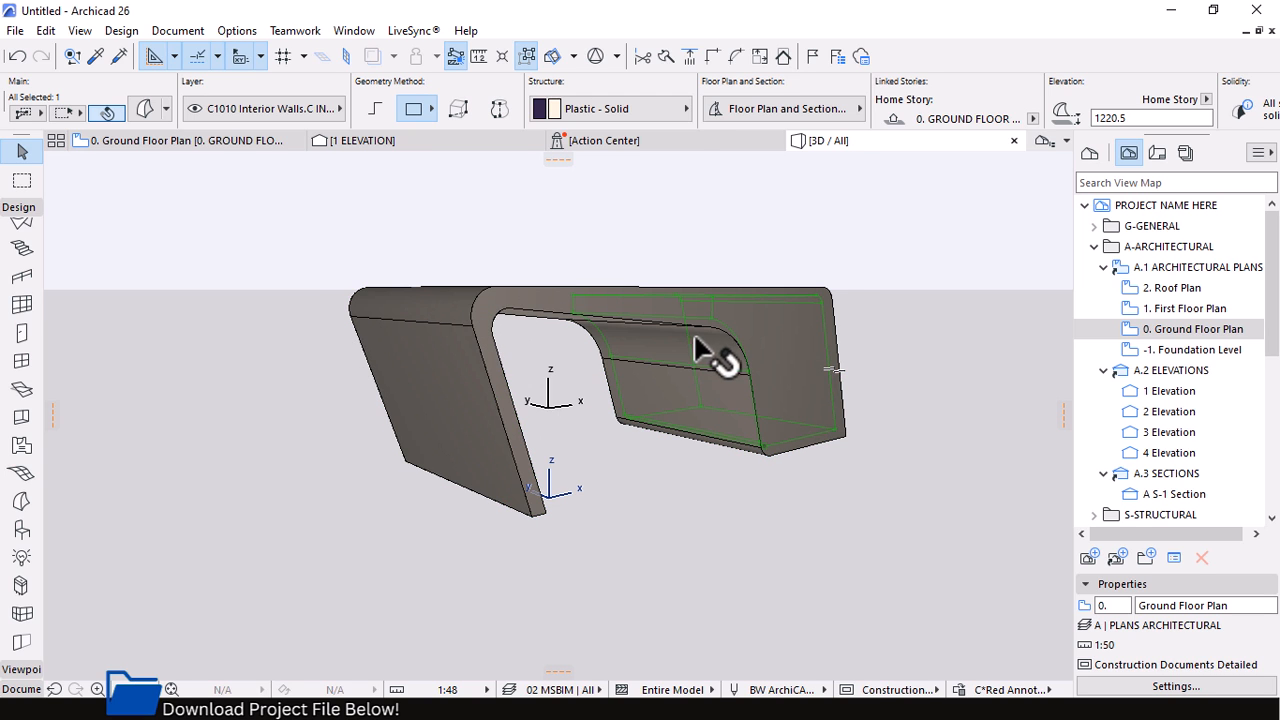
middle_click_drag(720, 363, 844, 352, "shift")
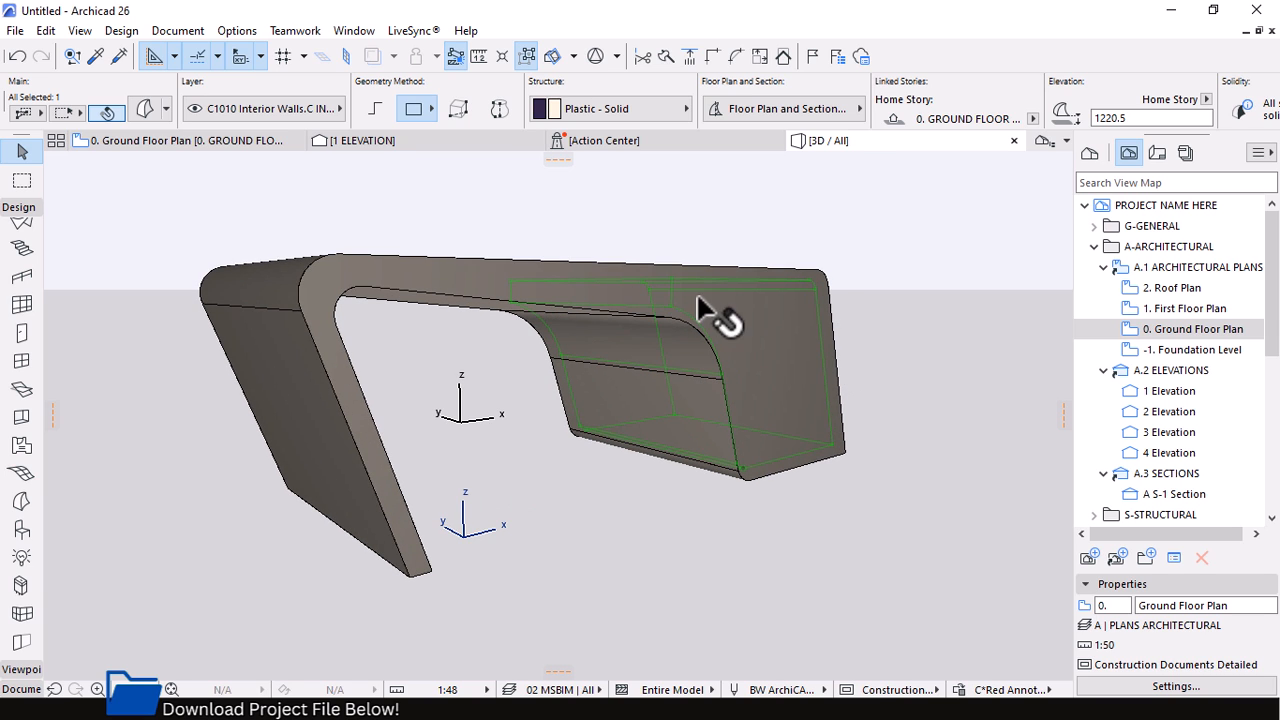
middle_click_drag(699, 298, 557, 289, "shift")
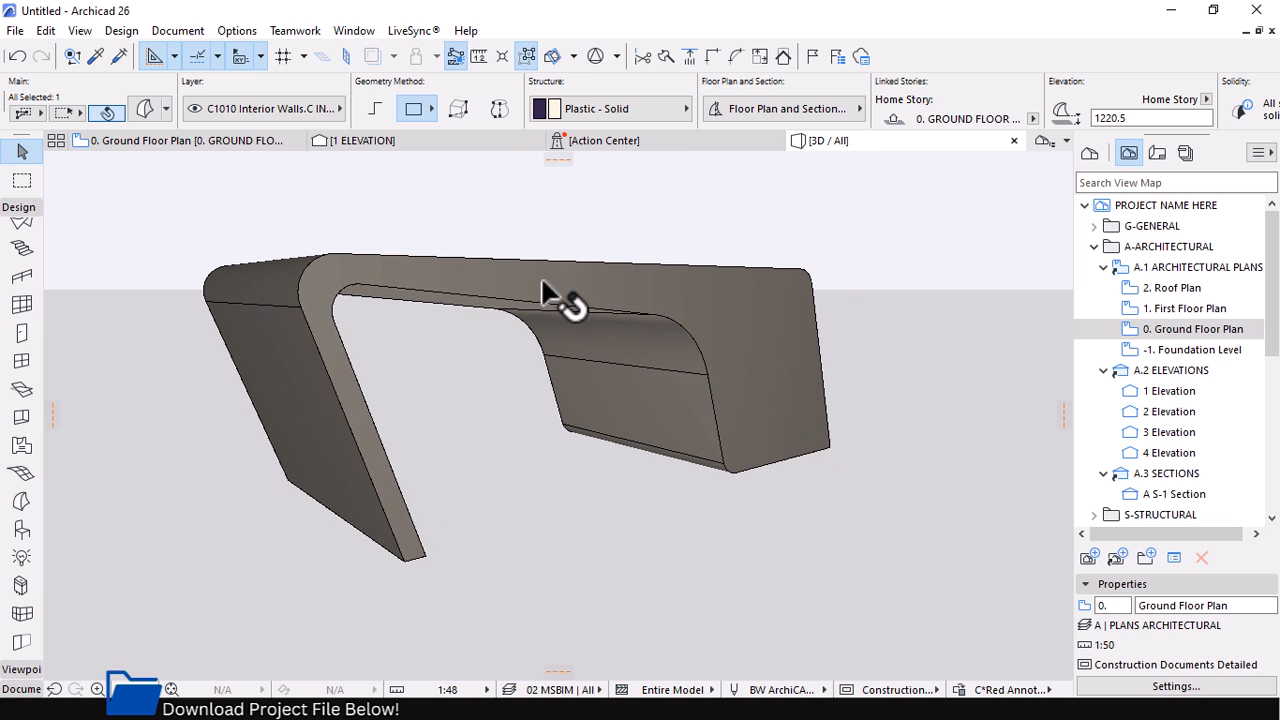
right_click(852, 199)
mouse_move(897, 412)
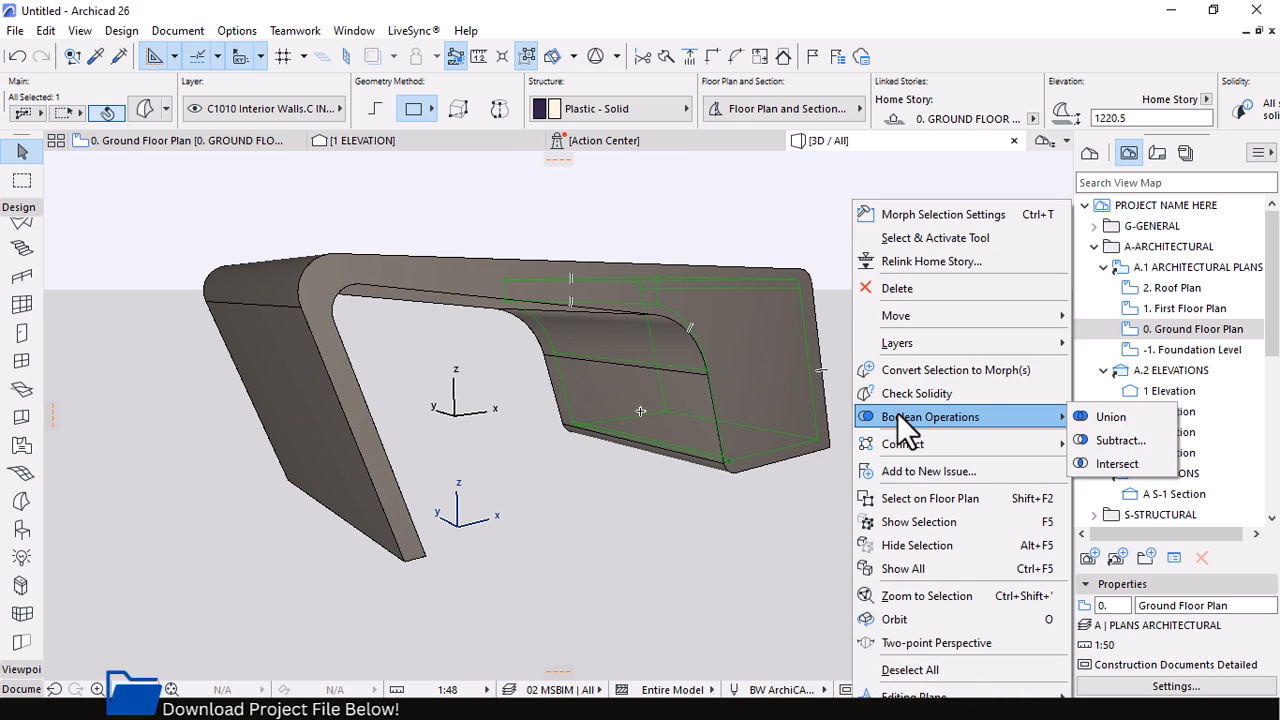
left_click(1105, 437)
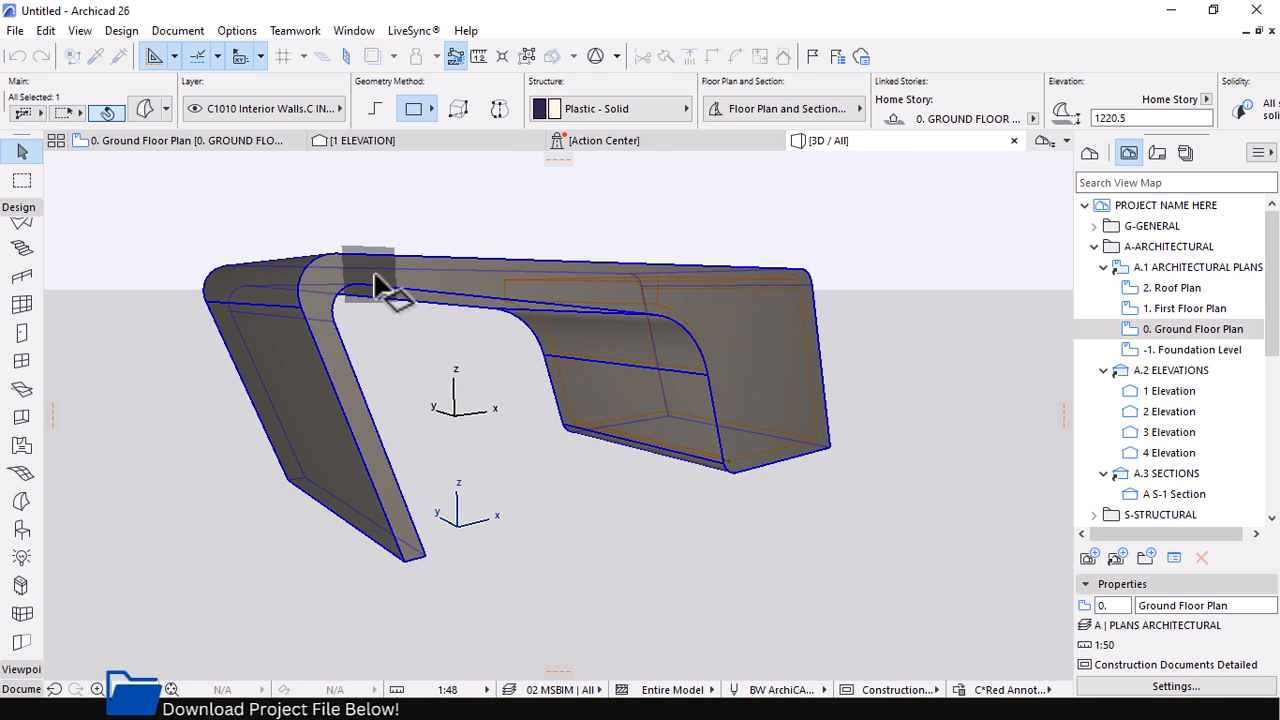
key("Escape")
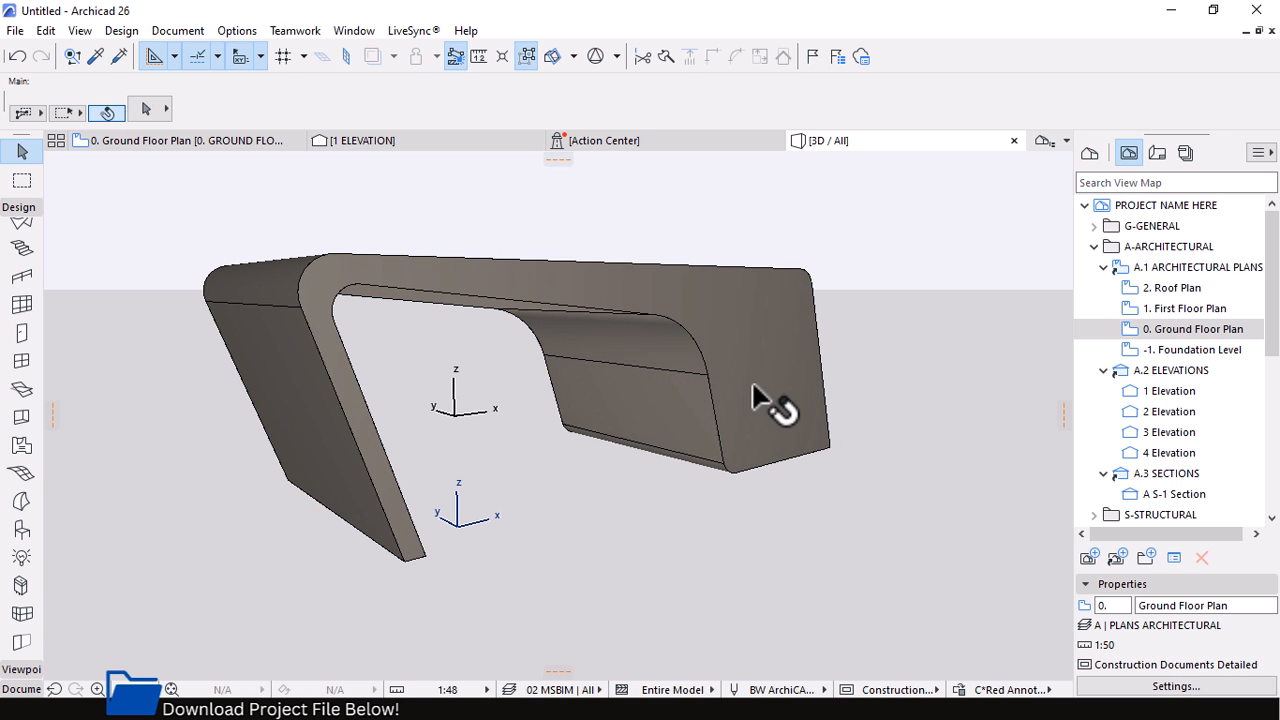
Examine the shell from below, undo the Boolean subtraction and clear the selection
middle_click_drag(804, 468, 681, 345, "shift")
scroll(681, 345, "up", 3)
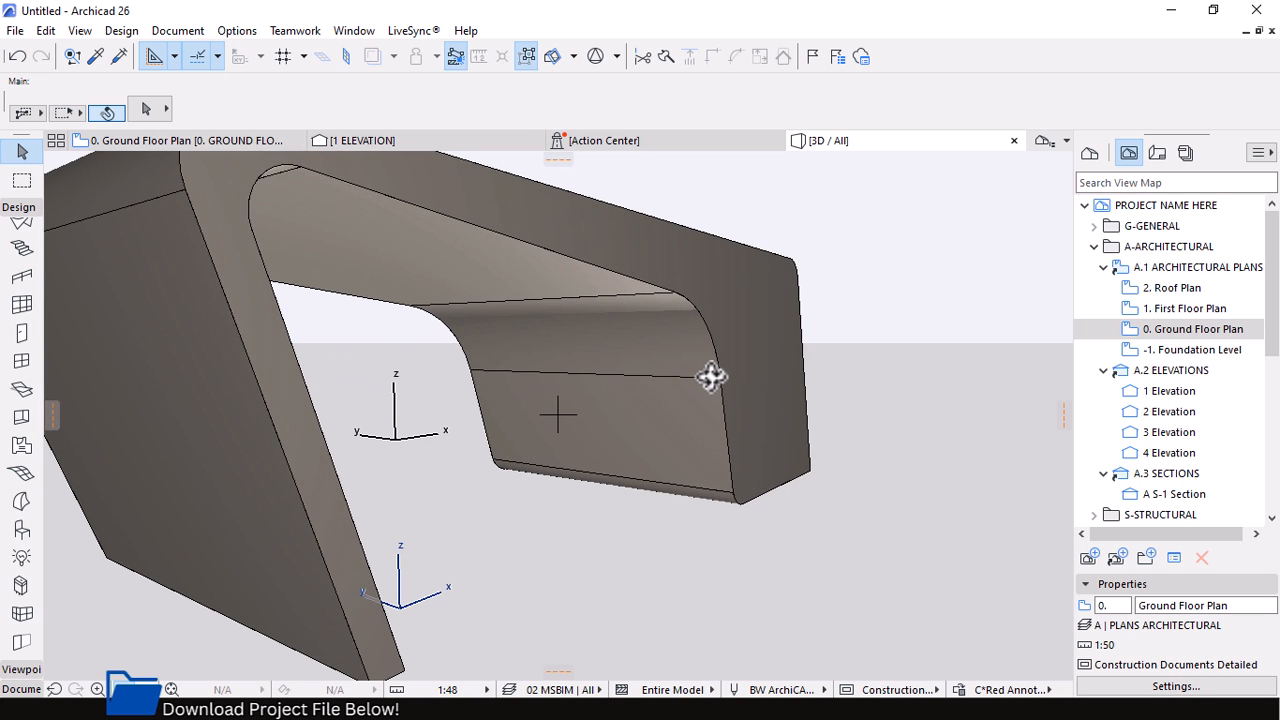
key("ctrl+z")
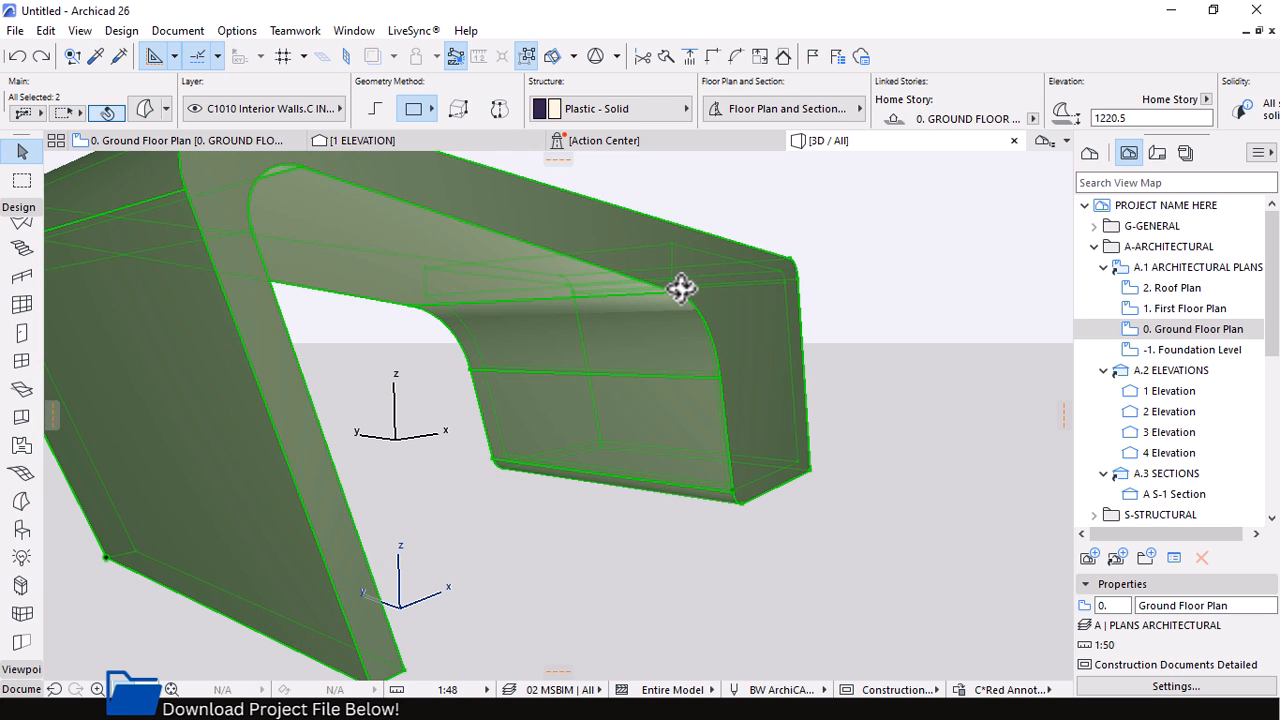
key("Escape")
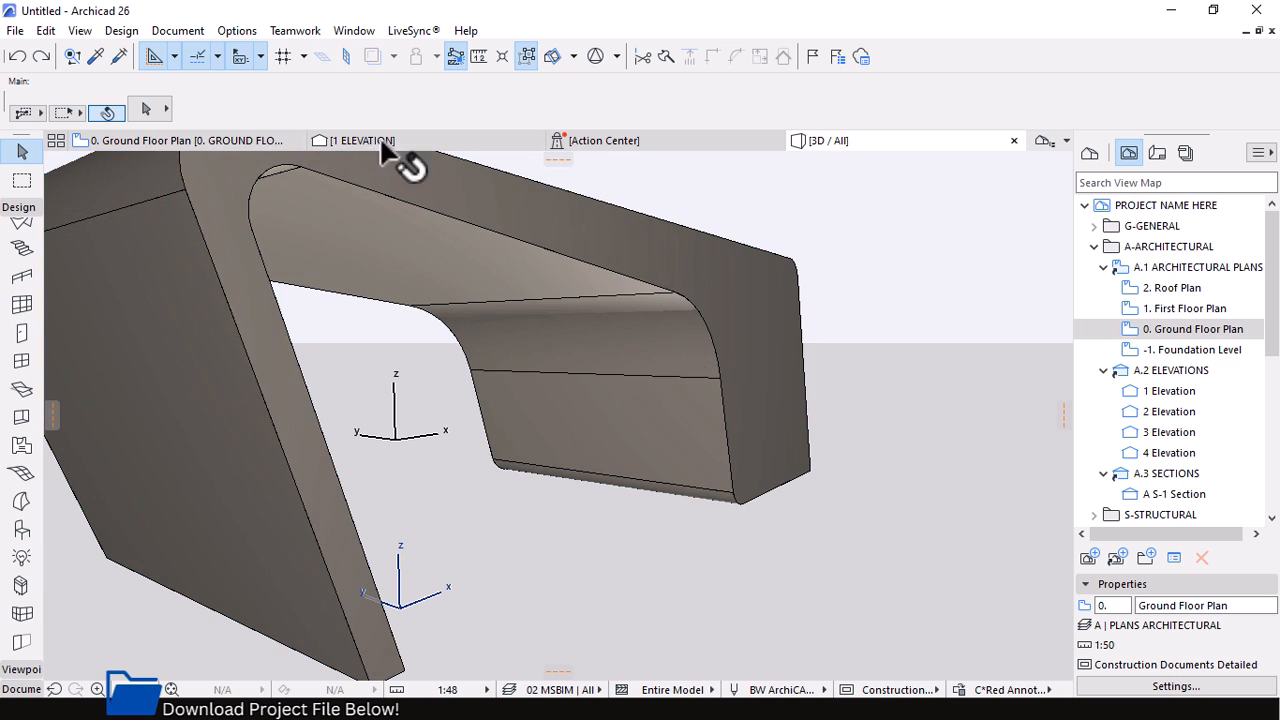
left_click(199, 140)
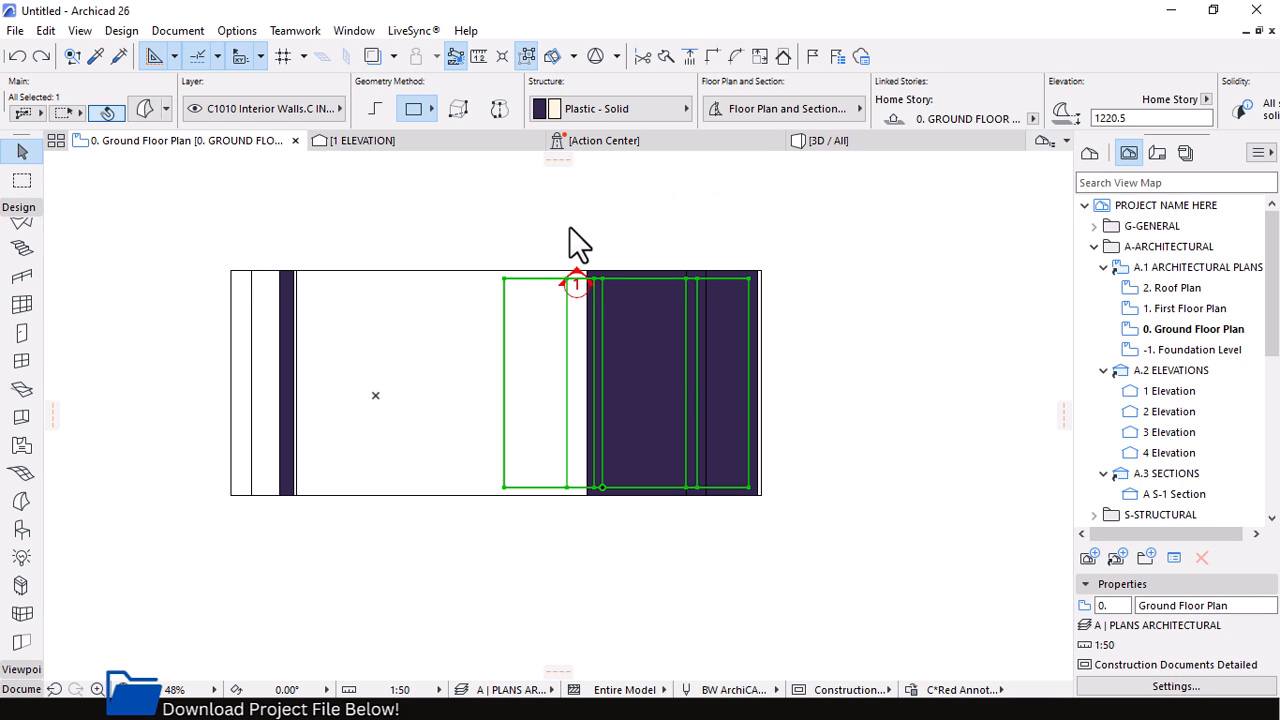
scroll(550, 372, "up", 4)
scroll(546, 362, "down", 4)
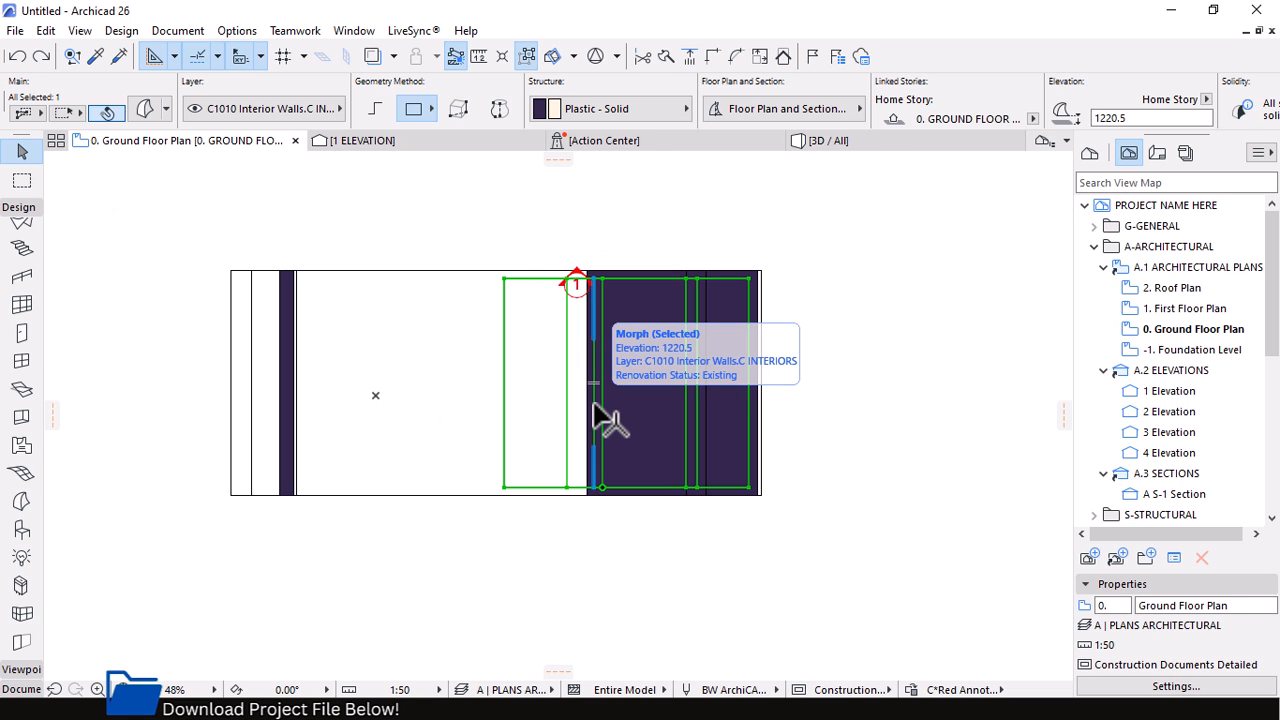
key("Escape")
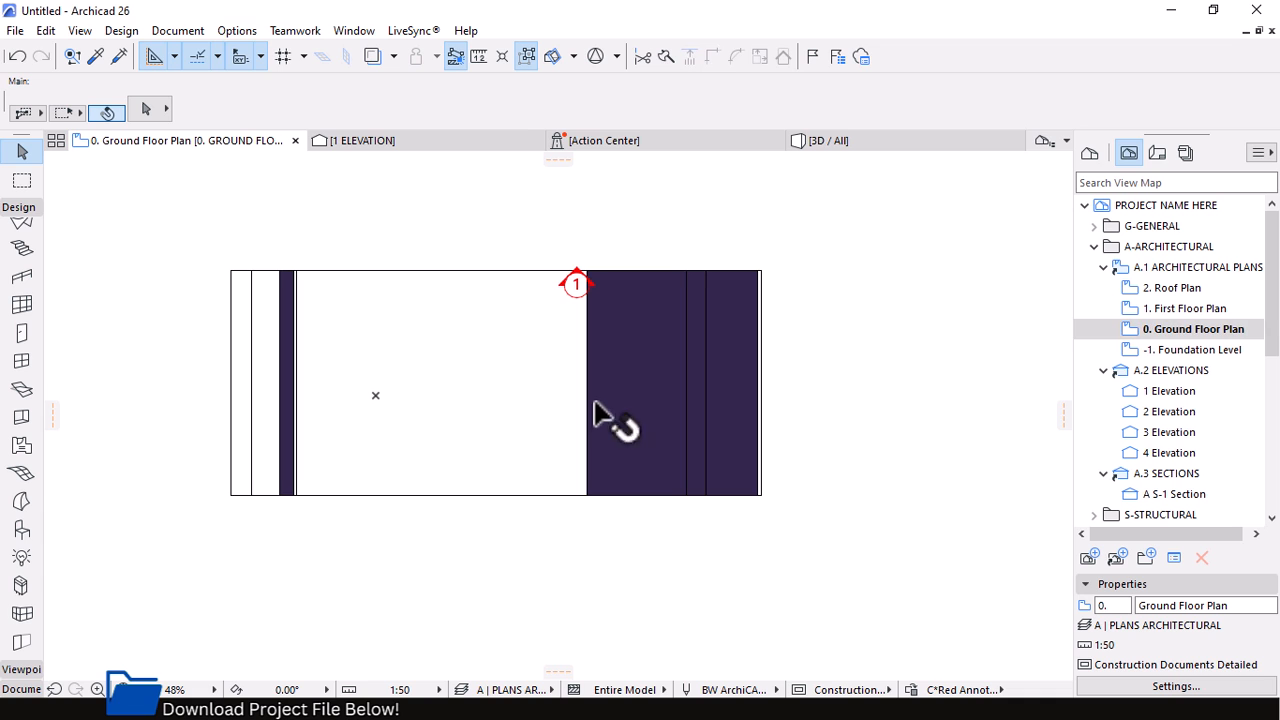
In 1 Elevation, lower the shell morph to the ±0 ground line and shift it sideways so its outer bottom corner matches the drawn outline
left_click(448, 141)
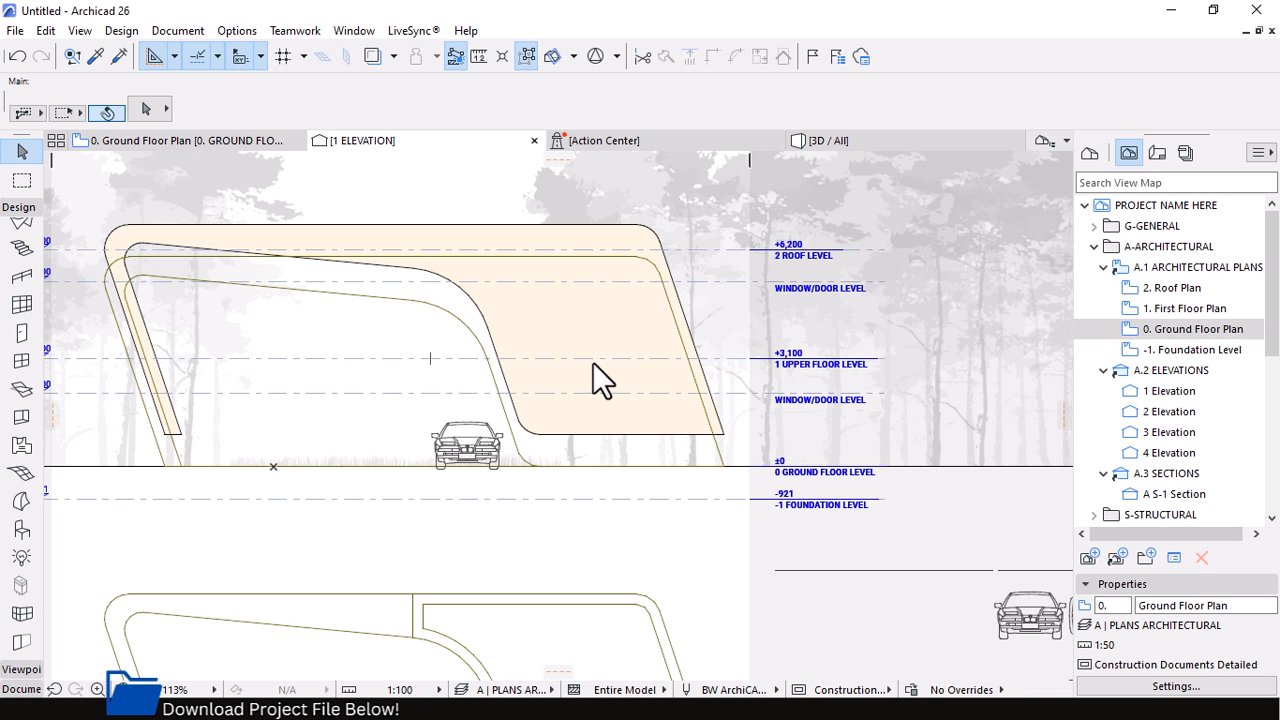
left_click(709, 378)
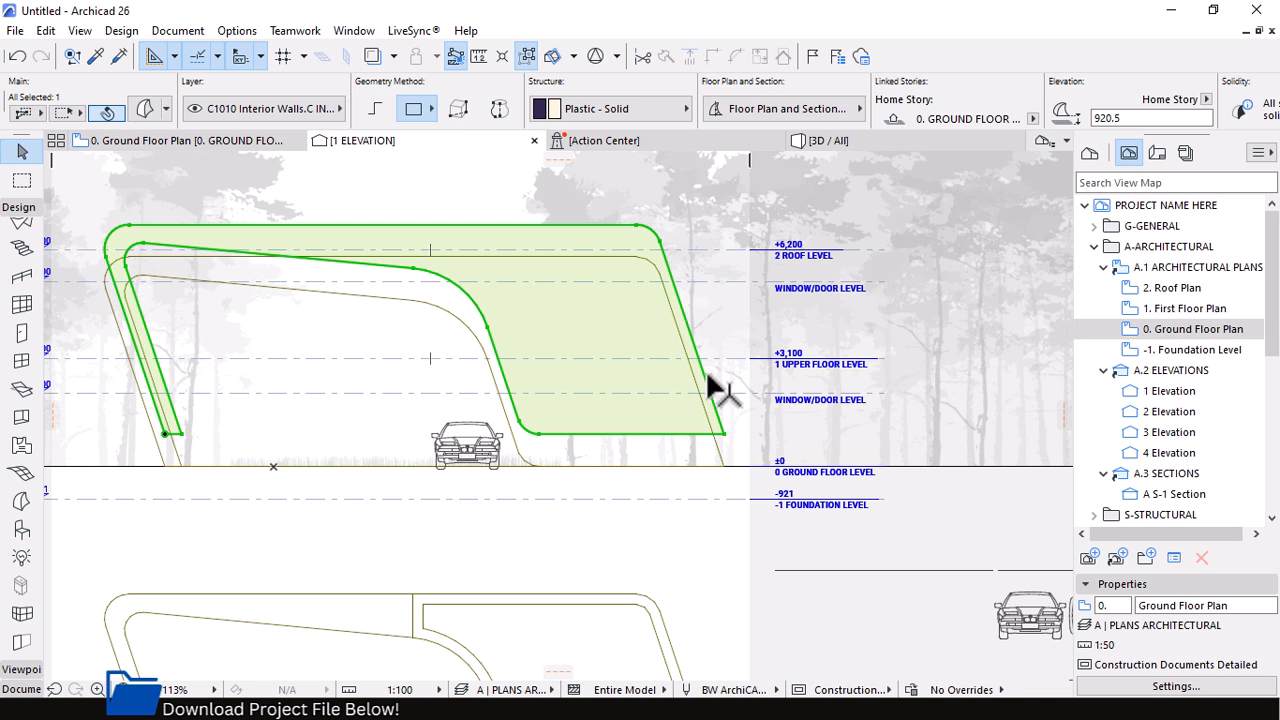
key("ctrl+d")
scroll(726, 464, "up", 3)
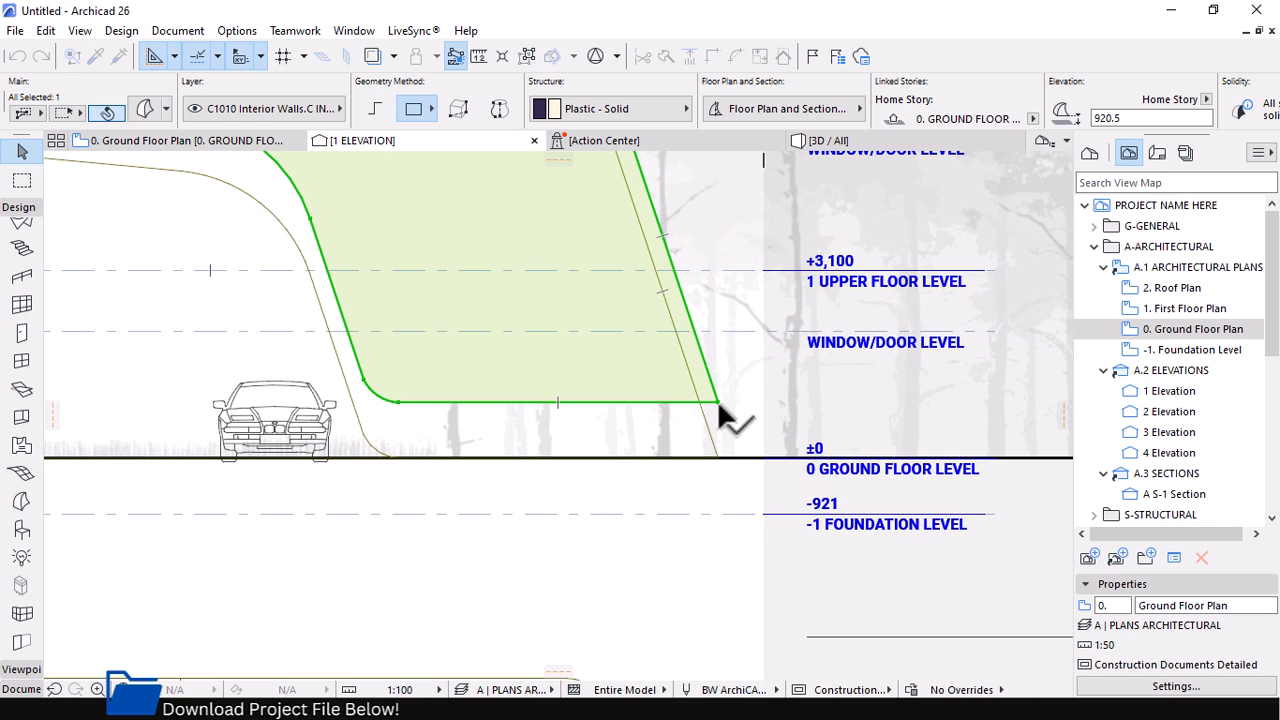
left_click(718, 403)
left_click(737, 458)
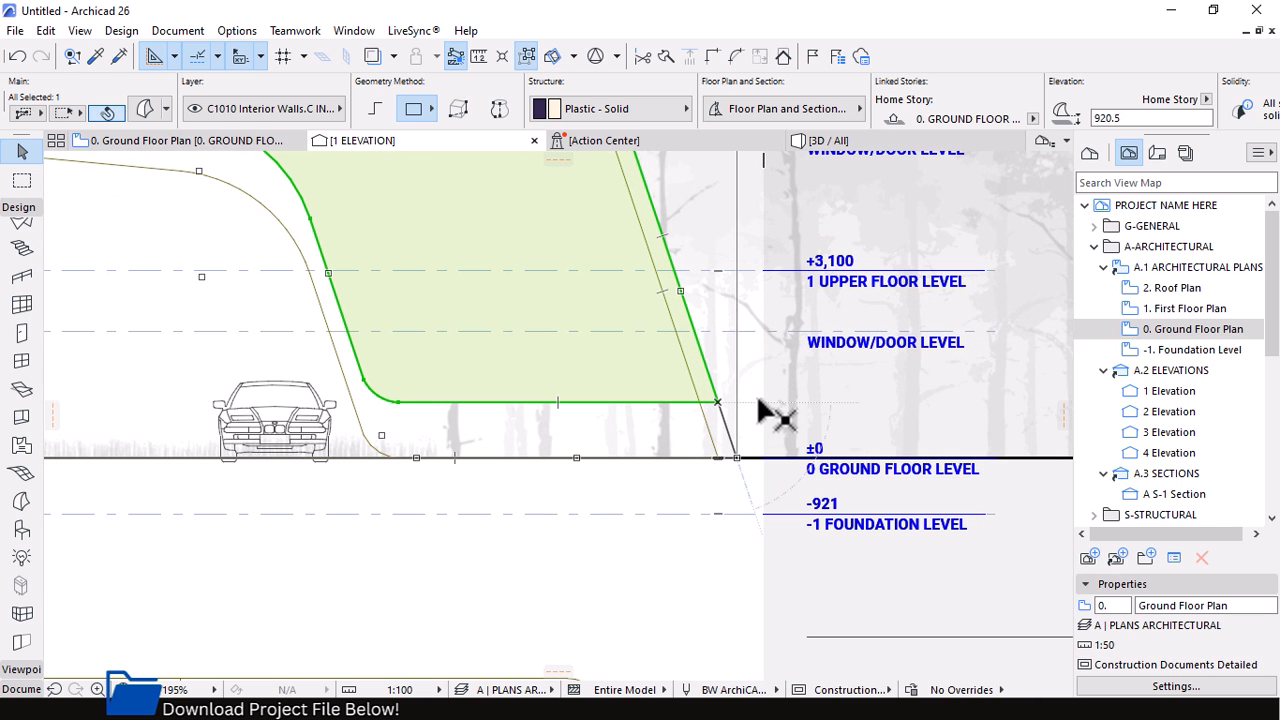
key("ctrl+d")
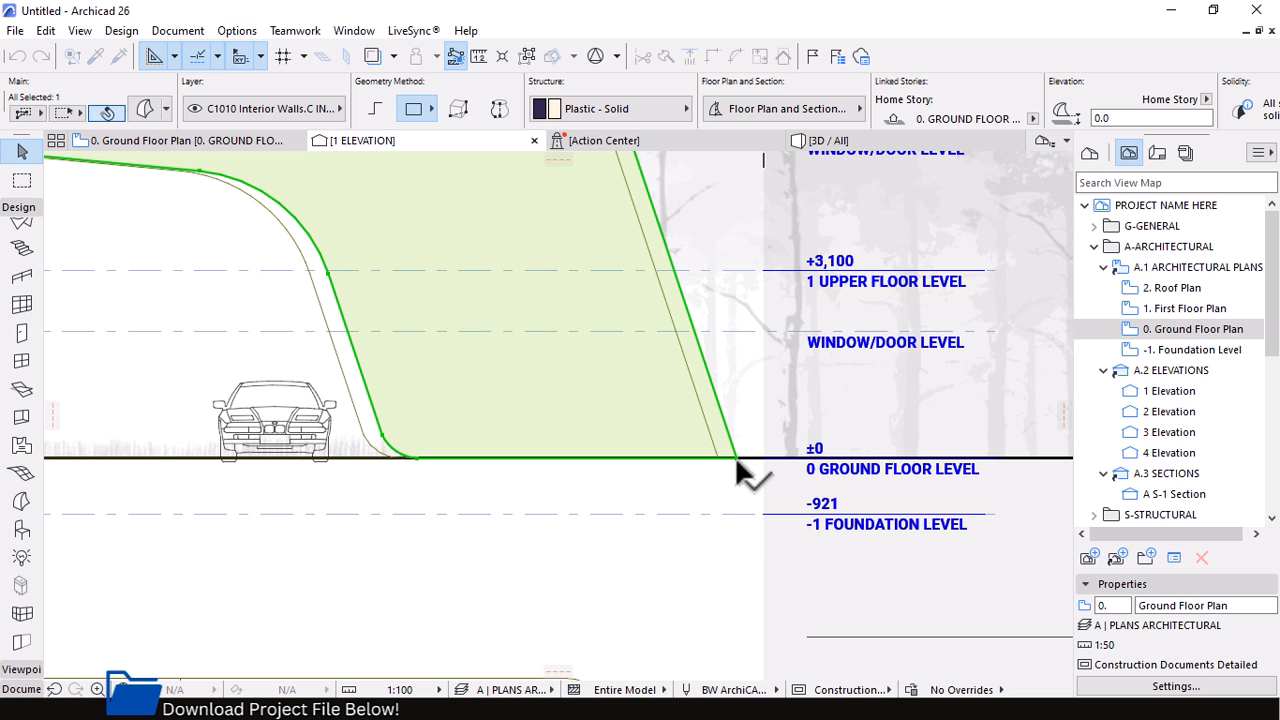
left_click(736, 458)
left_click(718, 458)
scroll(643, 307, "down", 5)
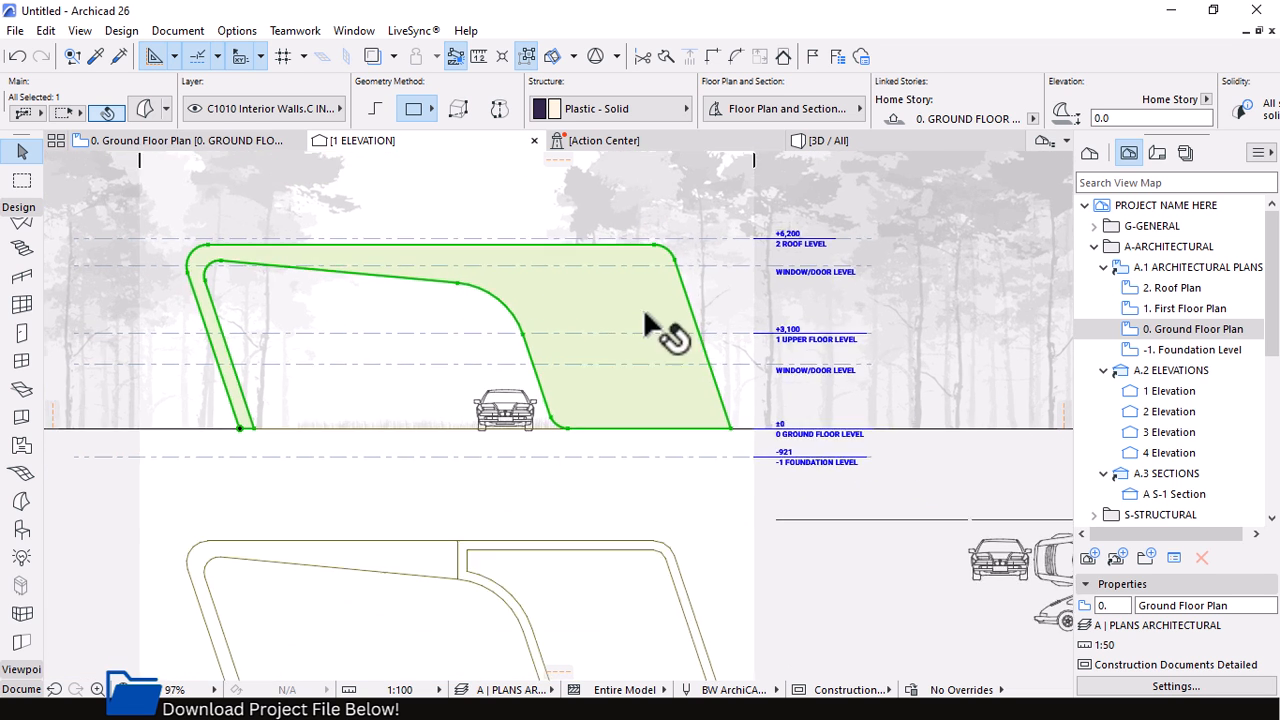
Offset the slanted inner edge of the copied profile's inner polyline outward, slightly past the shell outline
scroll(586, 309, "down", 1)
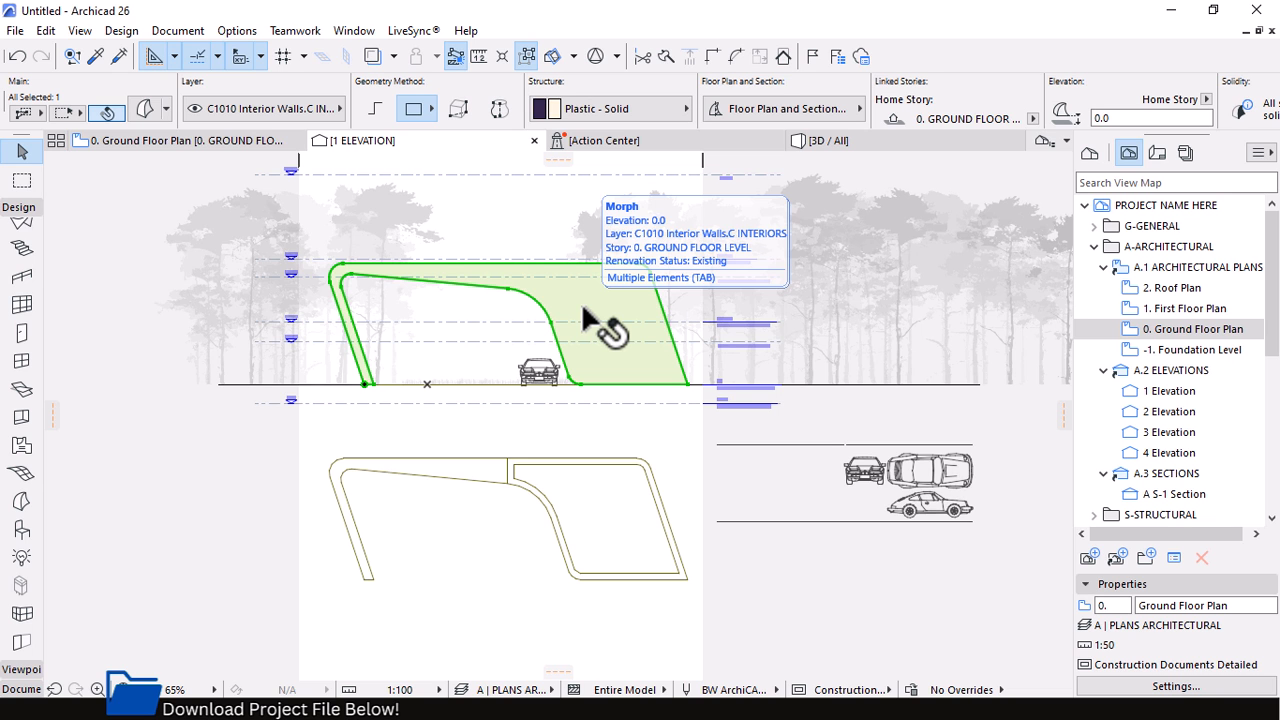
scroll(629, 457, "up", 2)
left_click(560, 426)
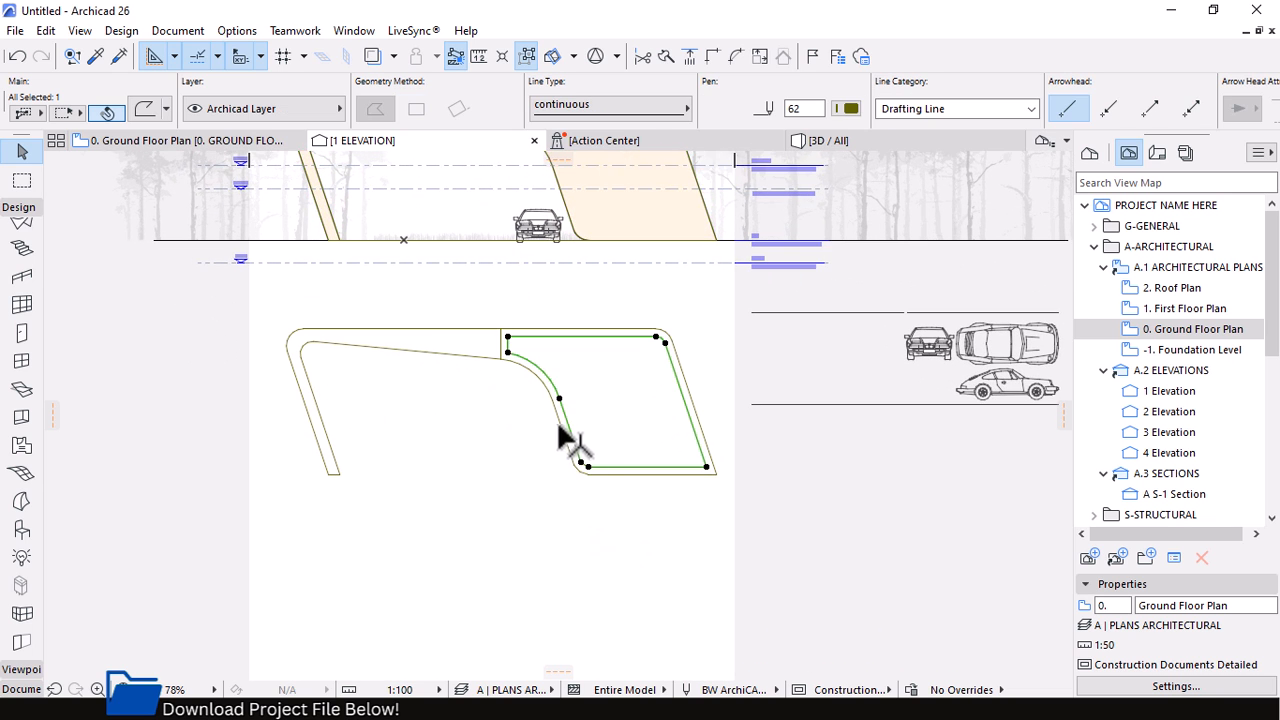
scroll(565, 437, "up", 4)
left_click(578, 390)
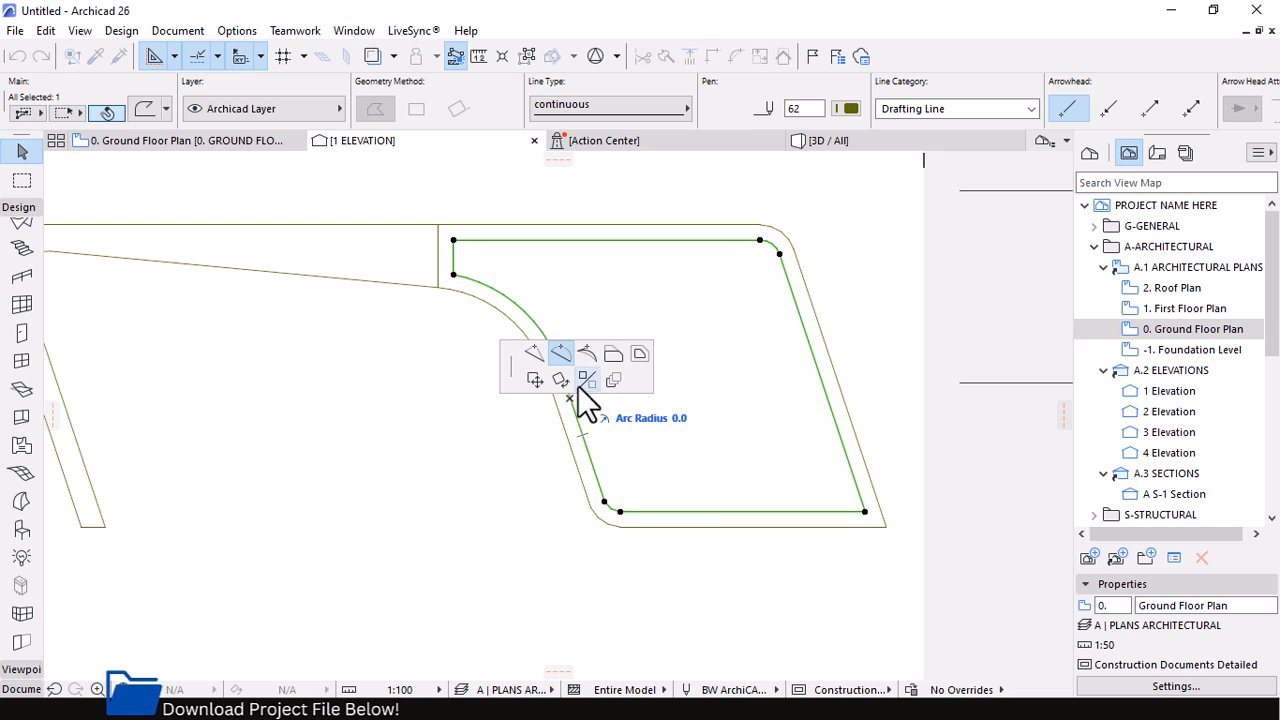
left_click(613, 354)
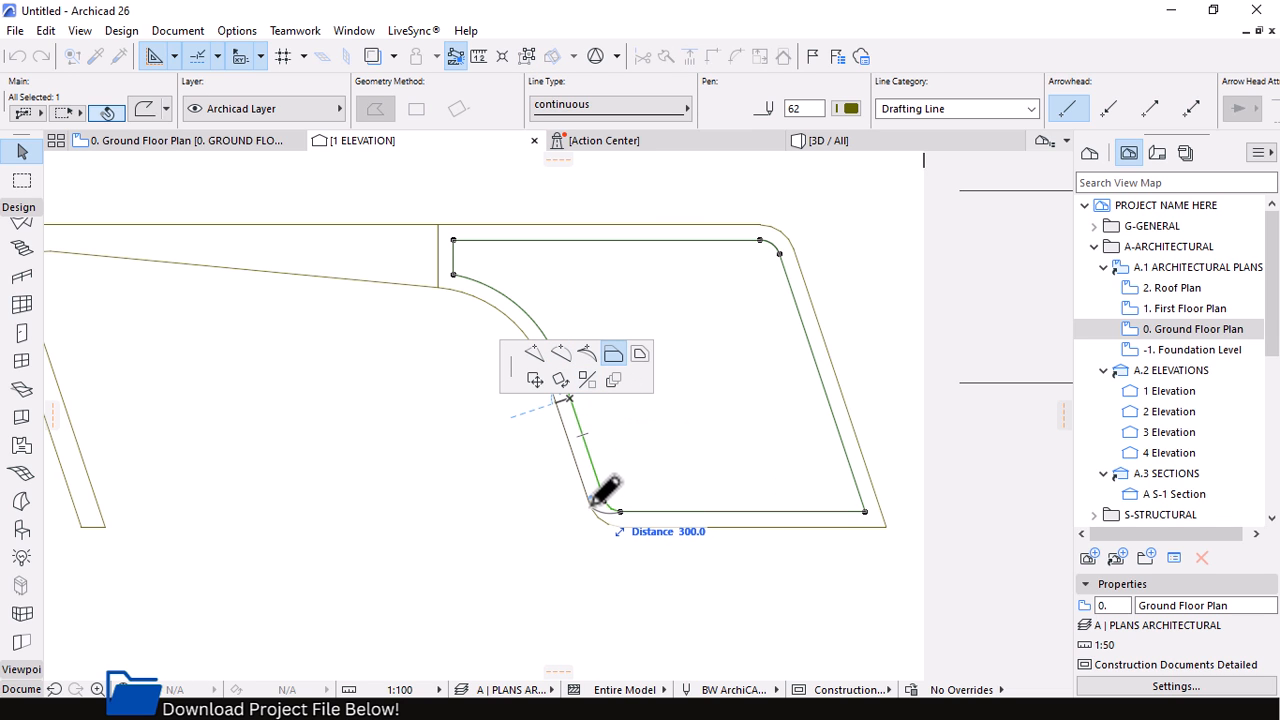
left_click(590, 495)
Offset the polyline's large curved edge outward past the shell outline, meeting the end node of the offset slanted edge
scroll(545, 338, "up", 3)
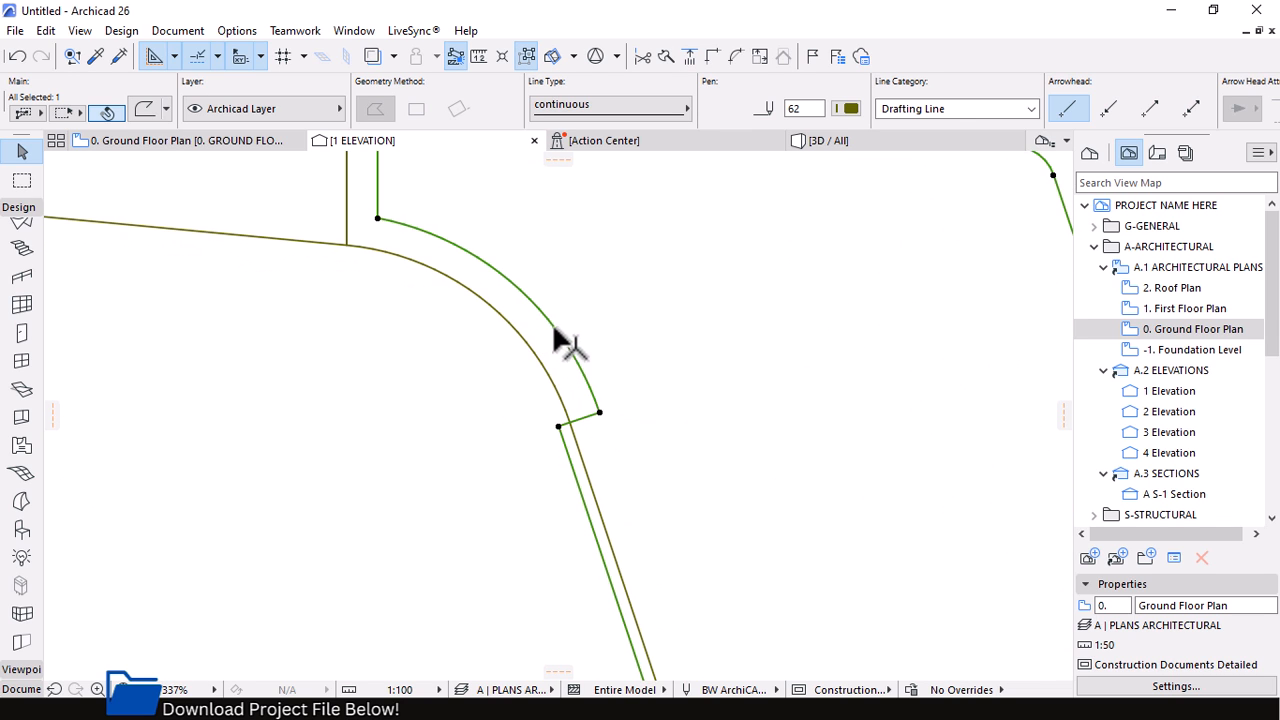
left_click(565, 343)
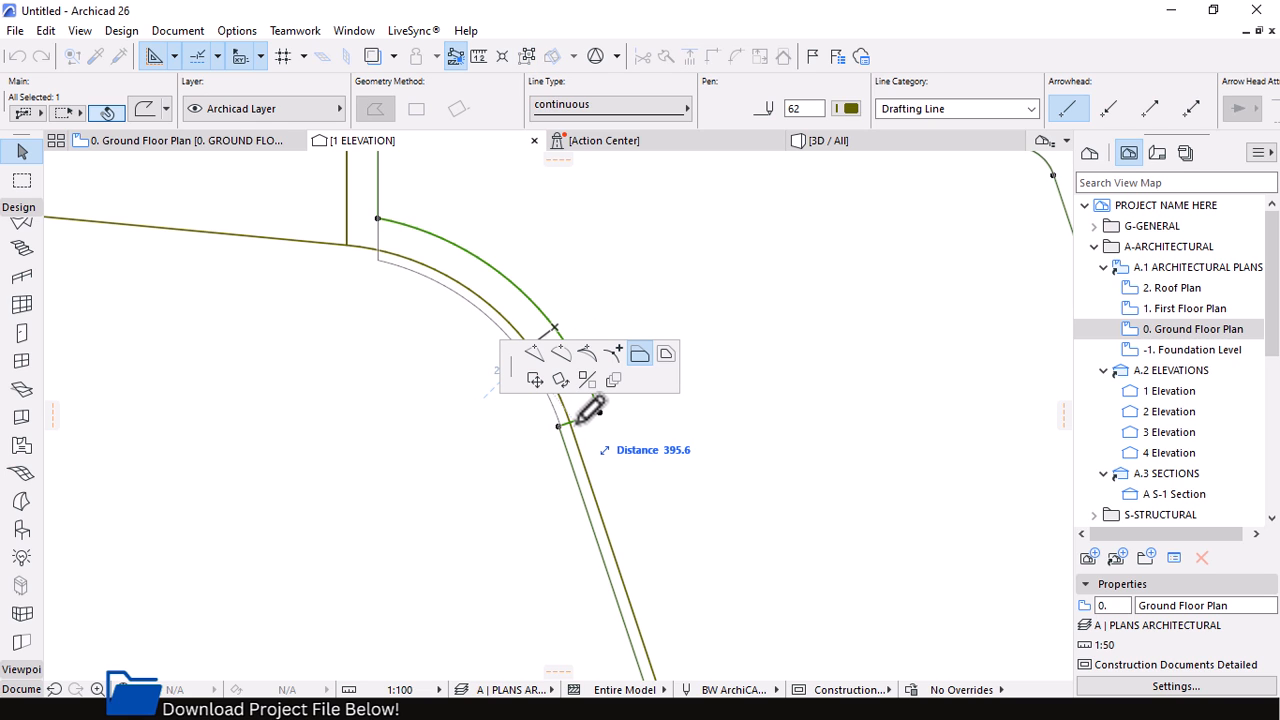
left_click(547, 384)
scroll(581, 421, "up", 10)
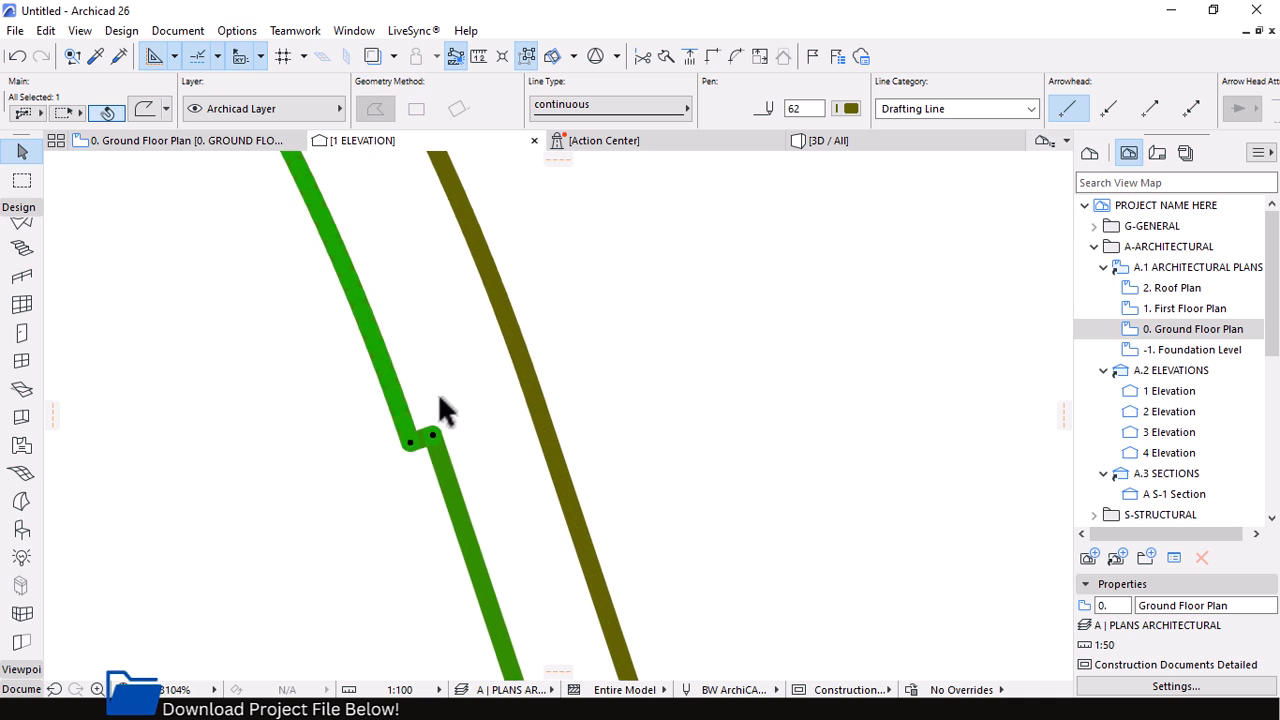
key("Escape")
double_click(376, 379)
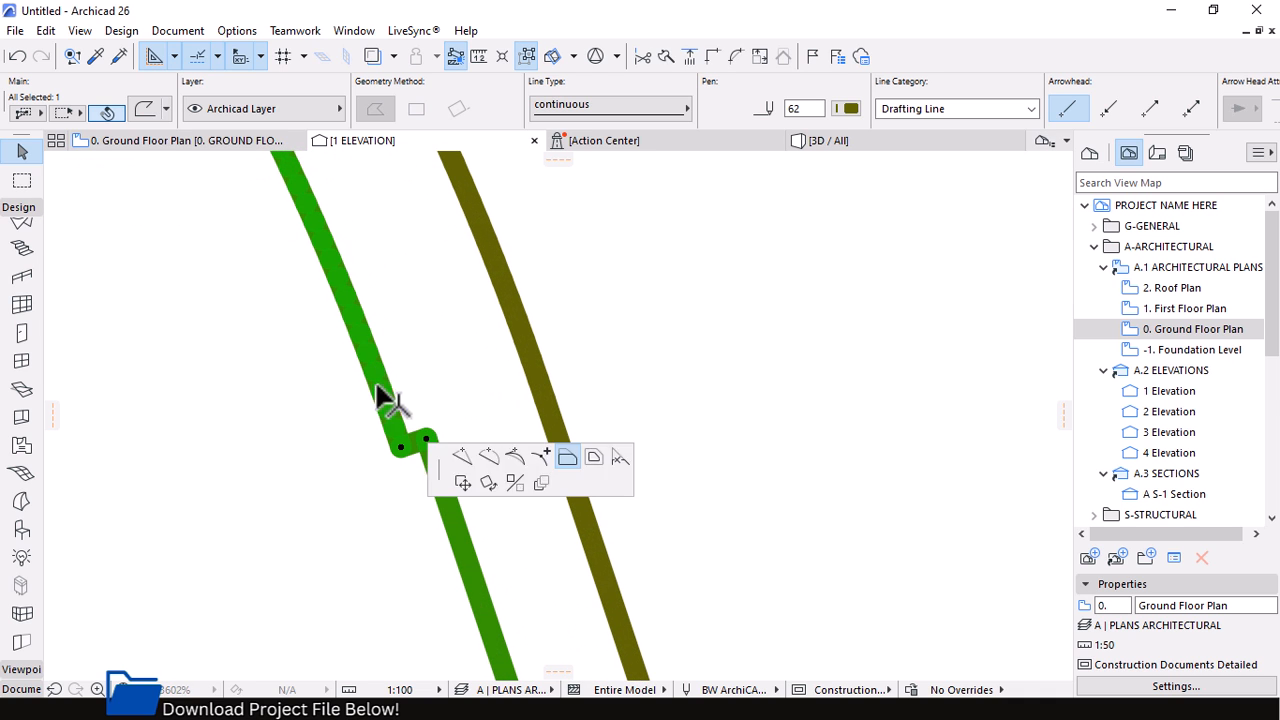
left_click(428, 436)
scroll(692, 367, "down", 3)
scroll(700, 383, "down", 10)
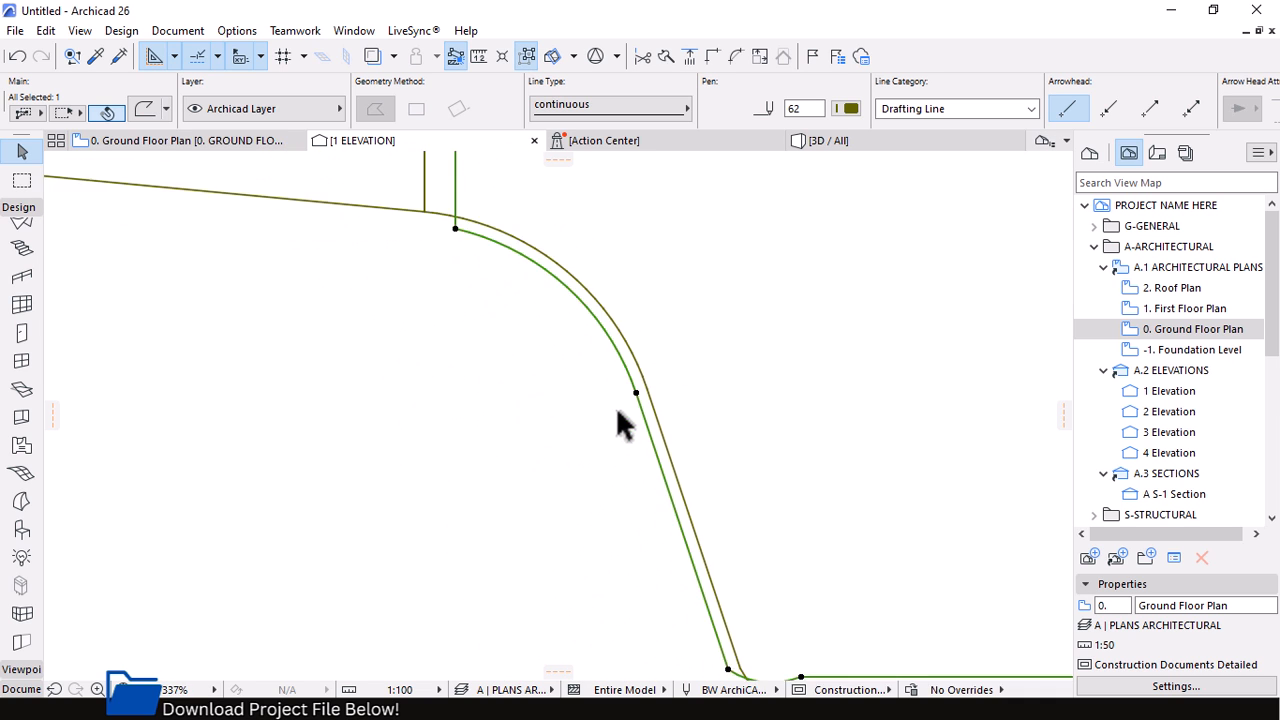
Offset the polyline's short vertical edge outward onto the vertical dividing line of the profile
scroll(537, 300, "up", 2)
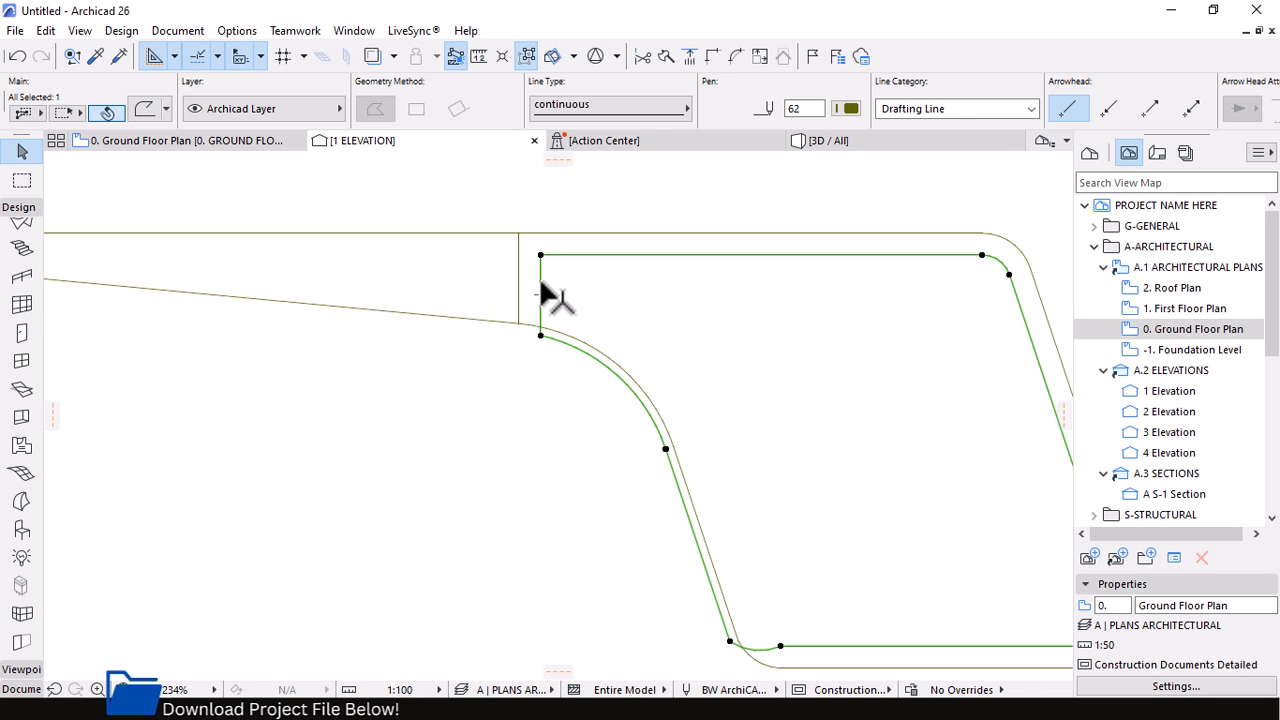
left_click(540, 297)
left_click(519, 322)
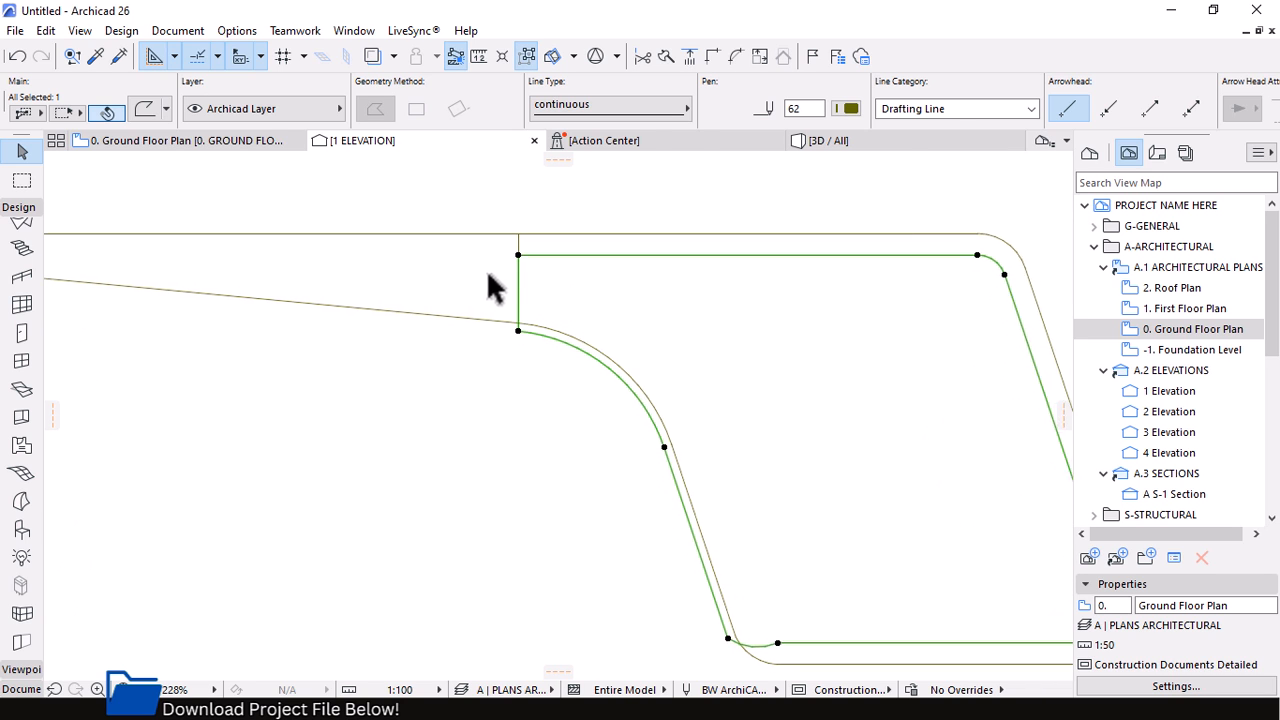
Straighten the small curved segment at the inner polyline's lower corner by collapsing it onto the slanted edge's end node
scroll(493, 275, "down", 3)
left_click(737, 528)
scroll(677, 499, "up", 6)
left_click(601, 472)
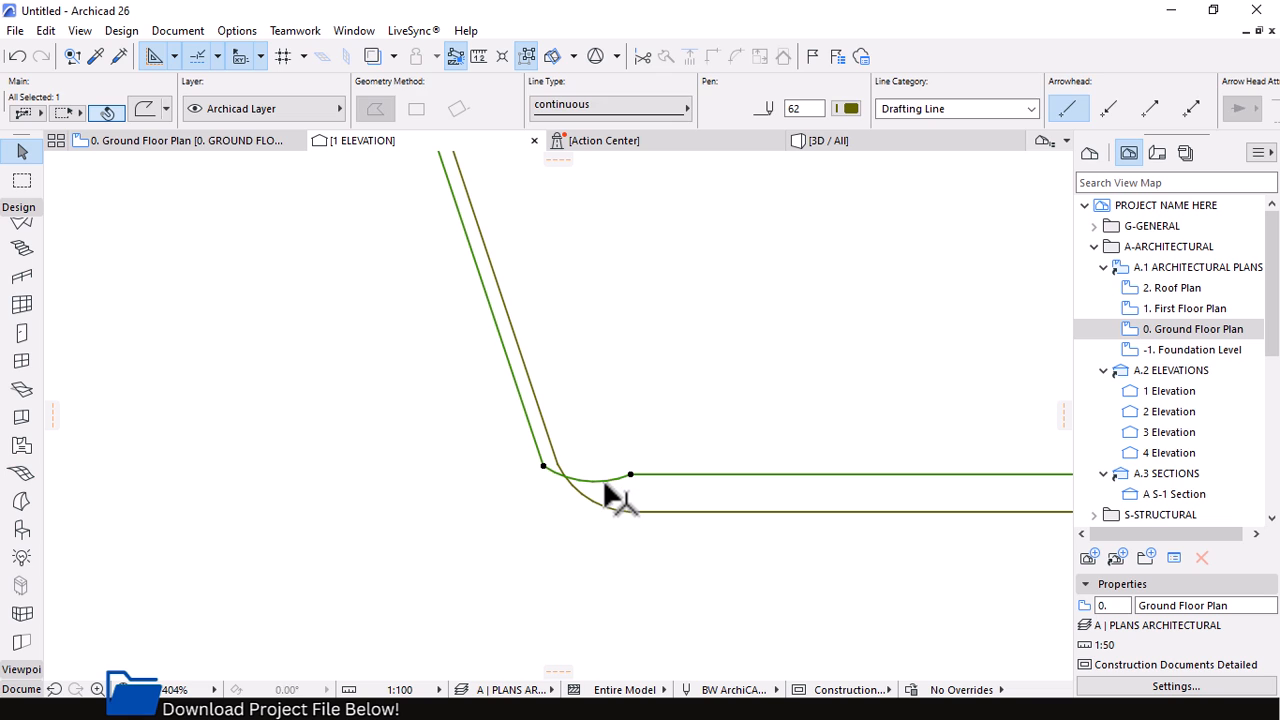
left_click(611, 476)
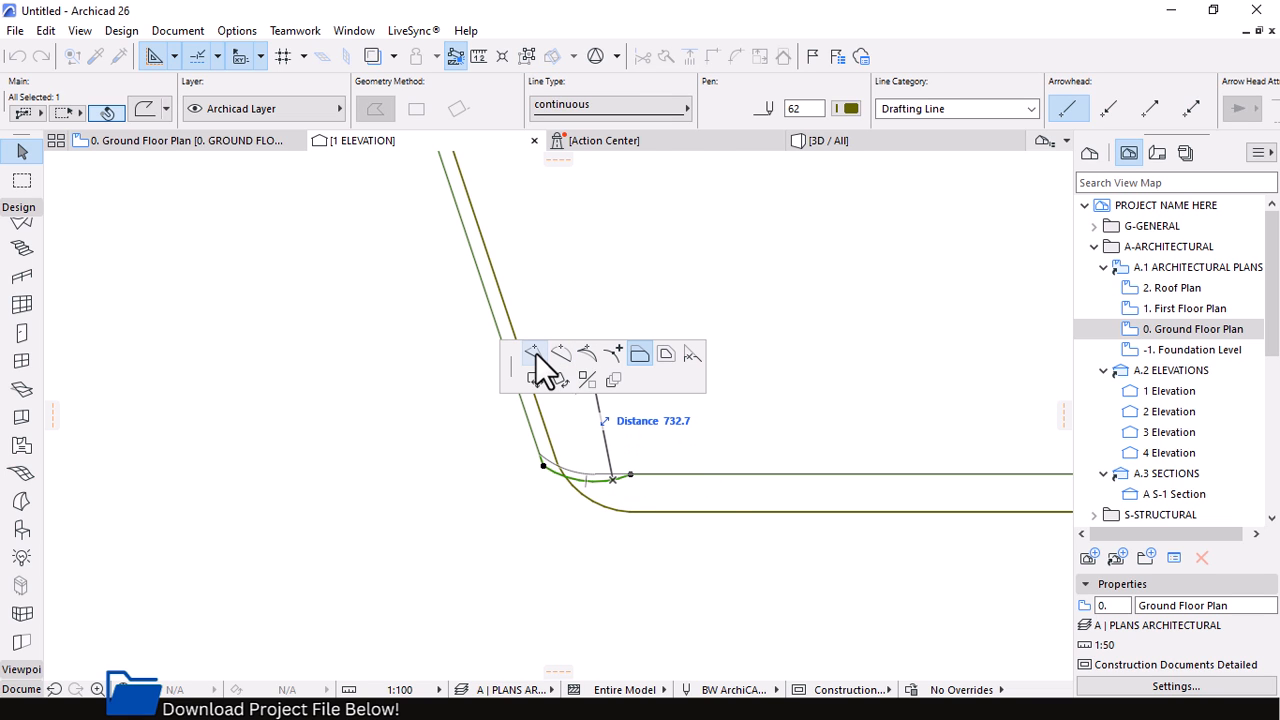
left_click(535, 352)
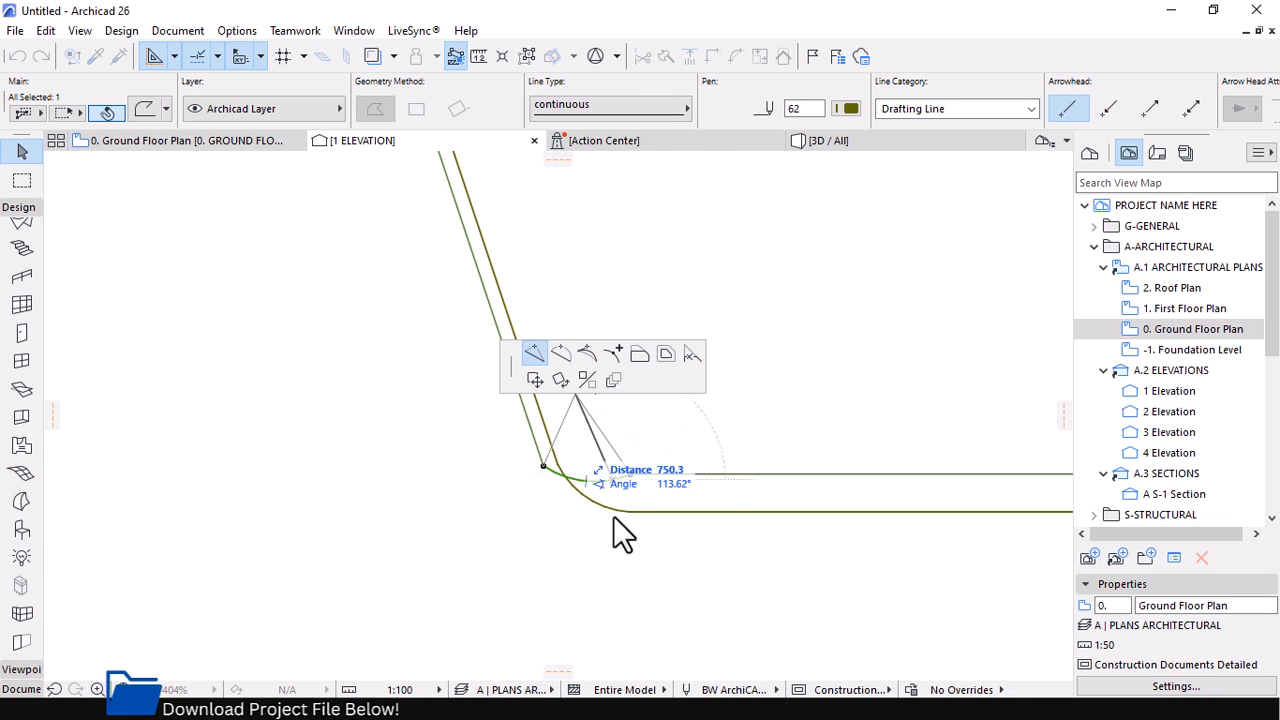
left_click(545, 466)
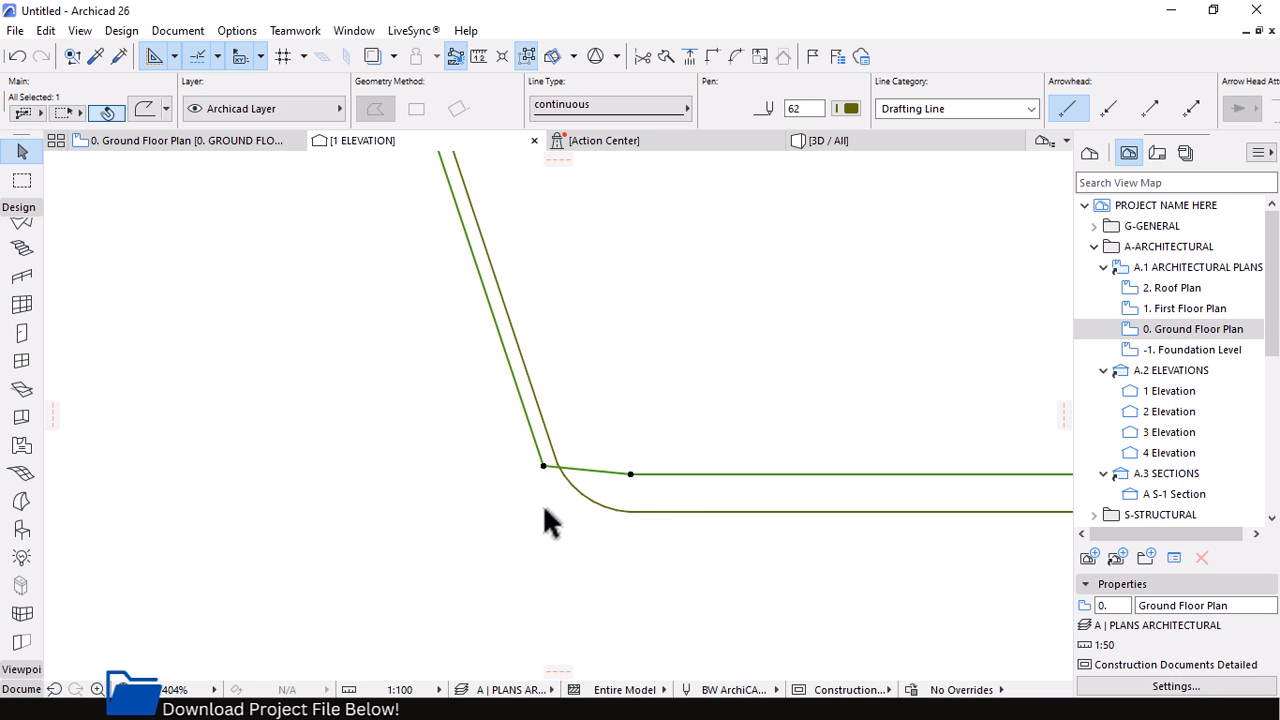
Move the slanted edge's end node level with the bottom edge and merge the neighbouring node into it, forming a sharp corner
left_click(543, 467)
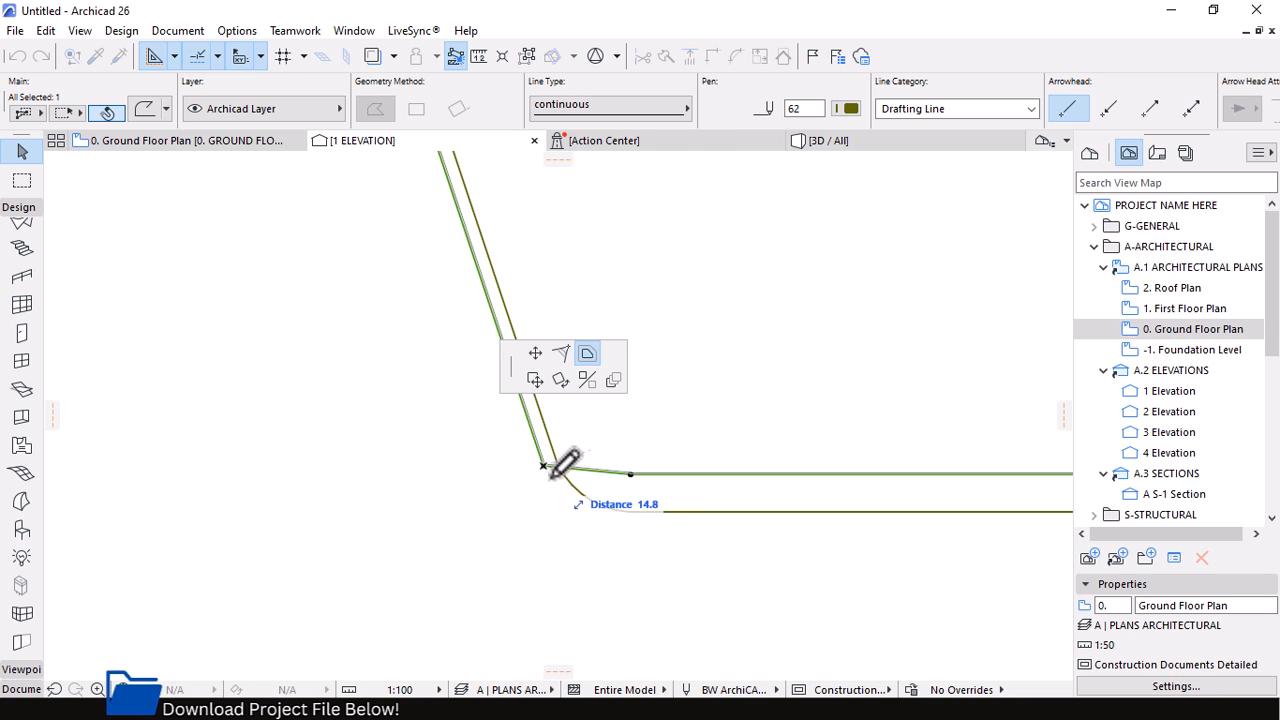
left_click(535, 352)
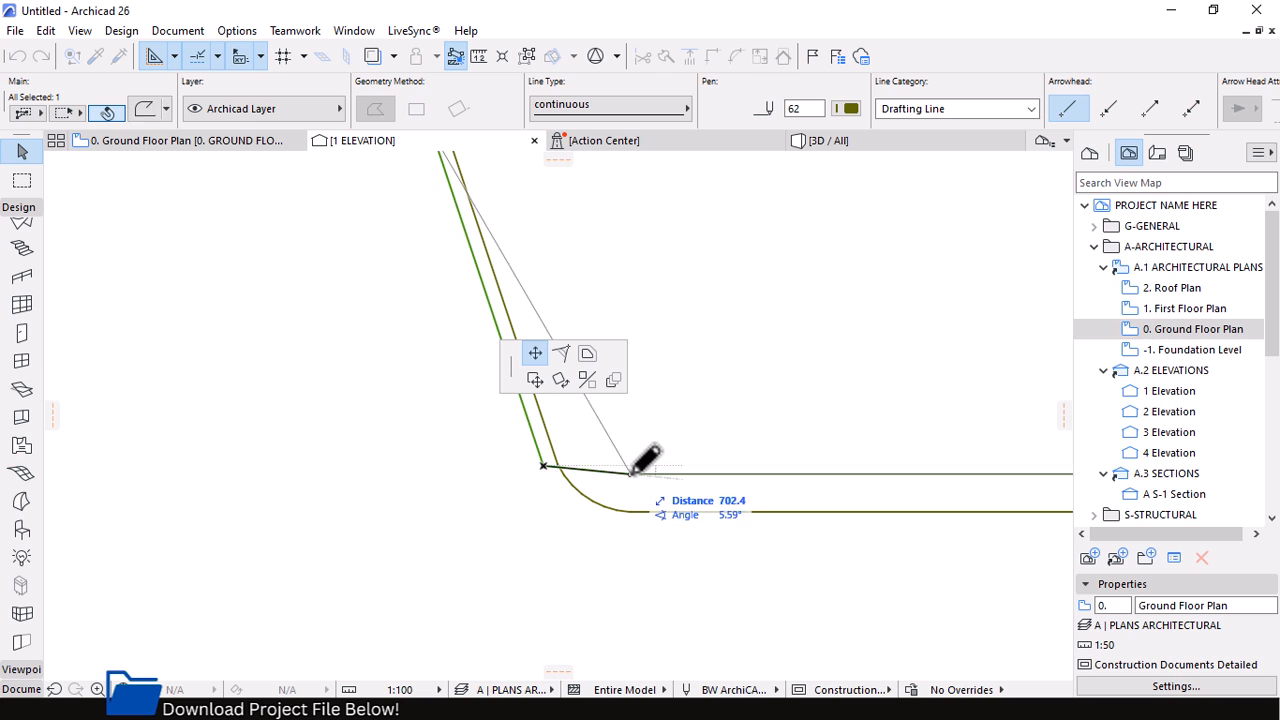
left_click(571, 462)
left_click(630, 473)
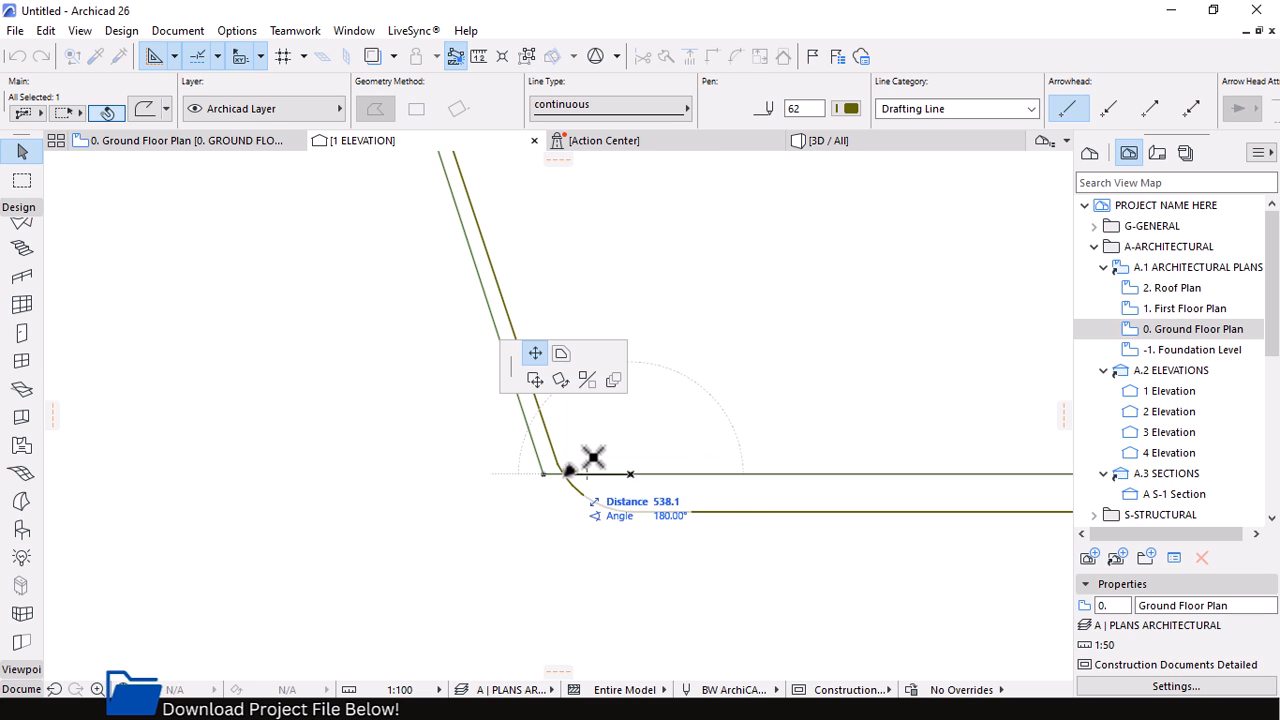
left_click(549, 384)
left_click(563, 463)
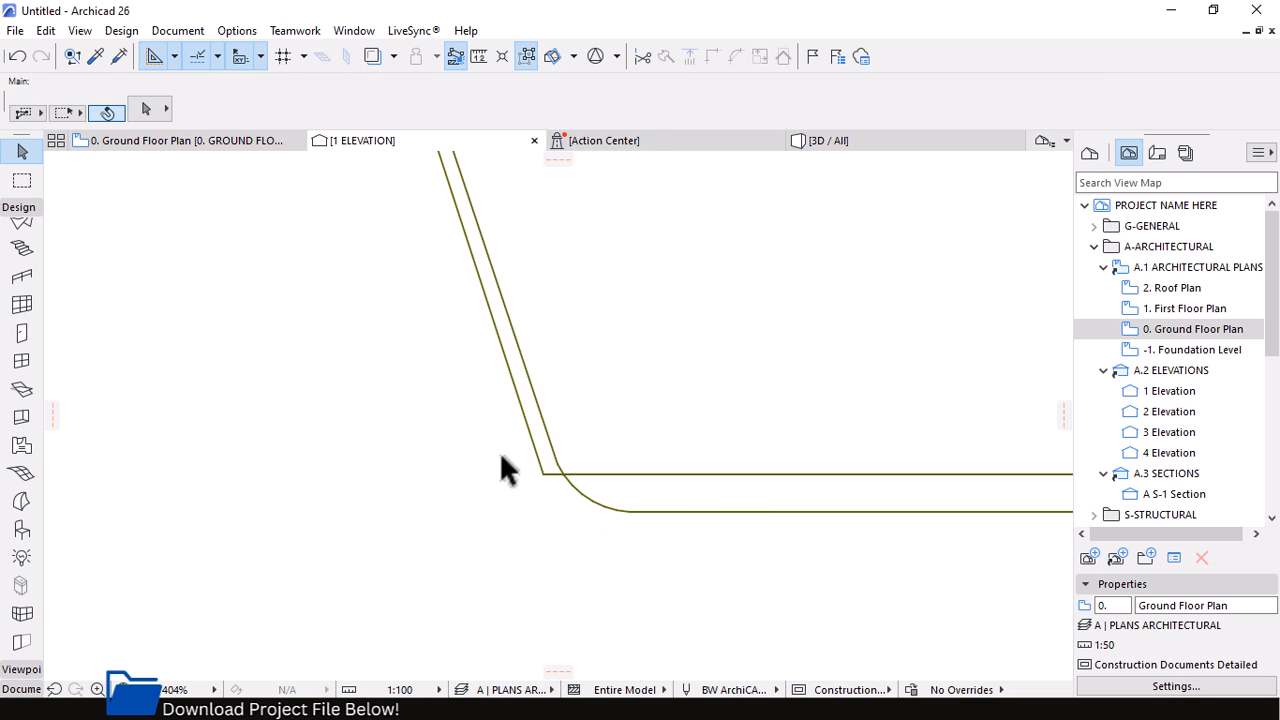
Create a morph face from the reshaped inner polyline using the Morph tool and Magic Wand
scroll(551, 462, "down", 5)
scroll(530, 480, "down", 3)
left_click(21, 501)
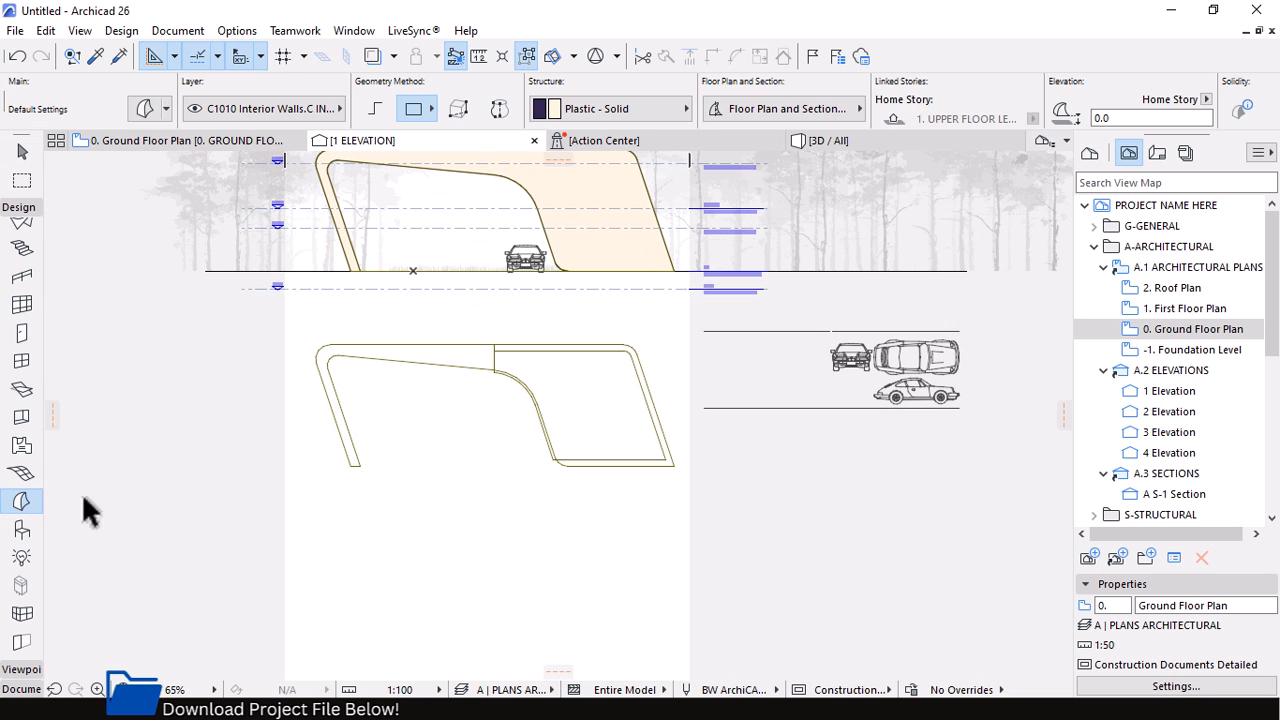
scroll(577, 457, "up", 2)
scroll(577, 457, "up", 1)
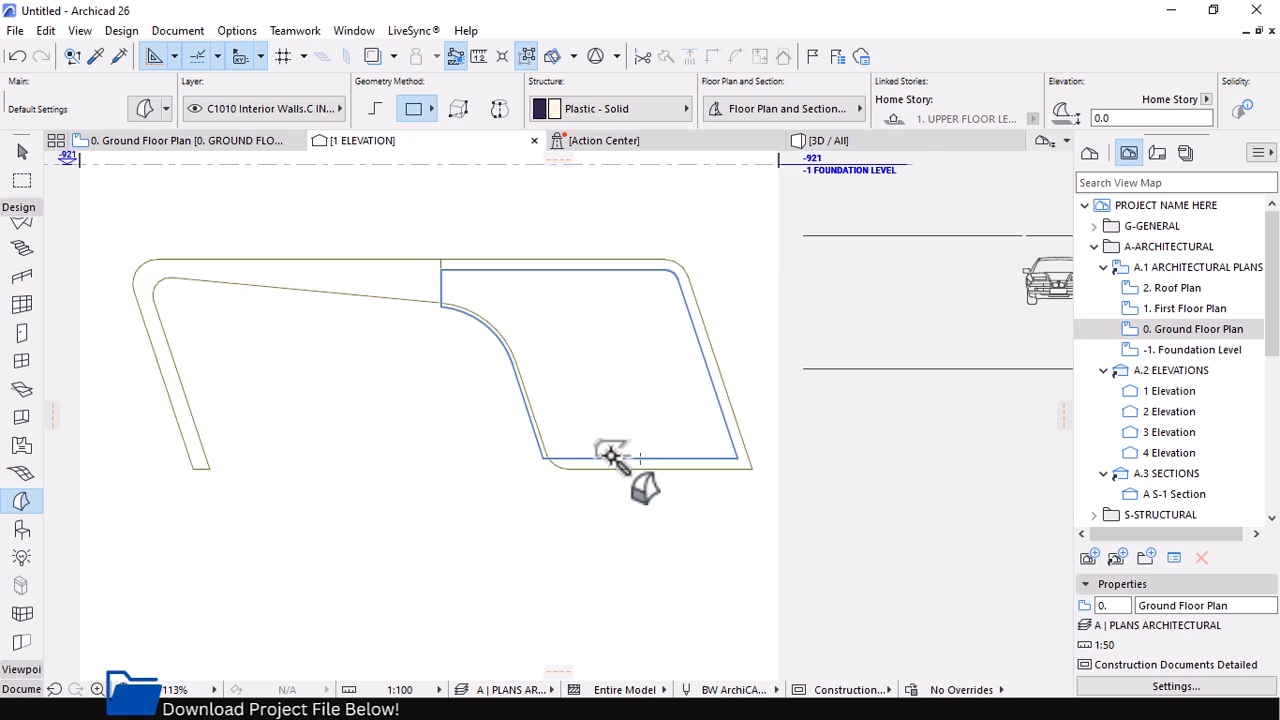
scroll(611, 455, "up", 1)
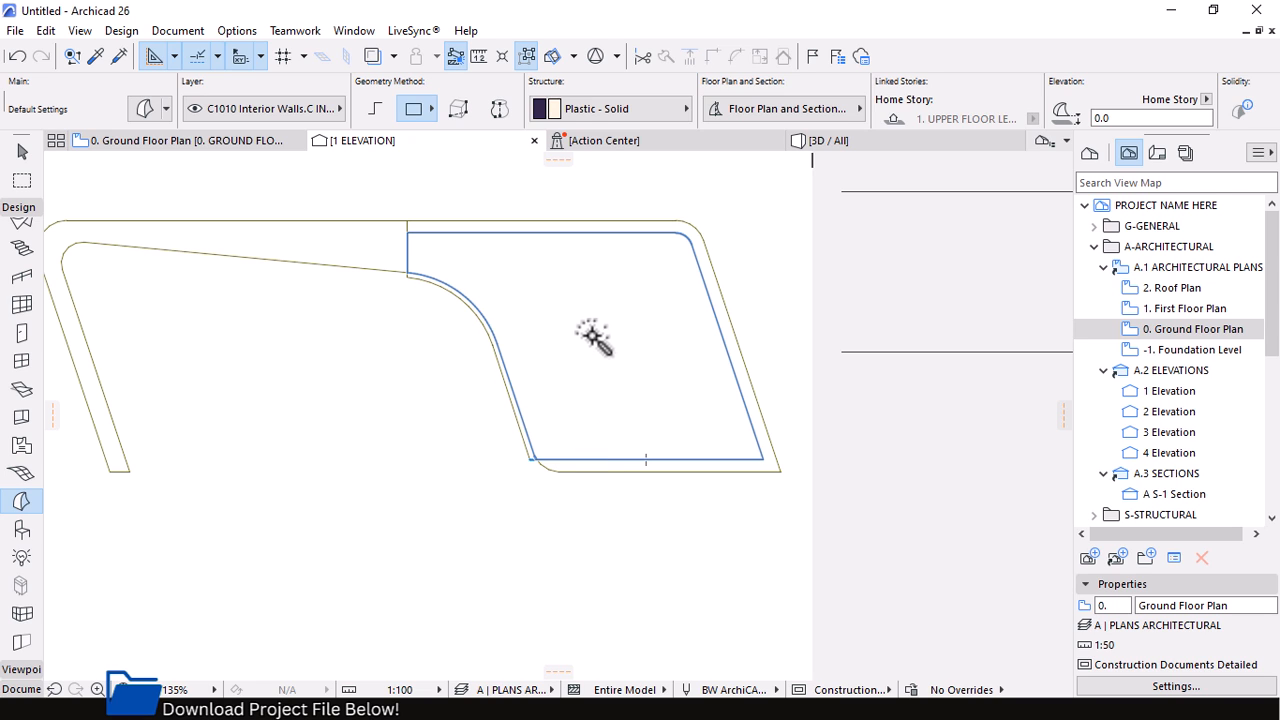
scroll(605, 321, "up", 1)
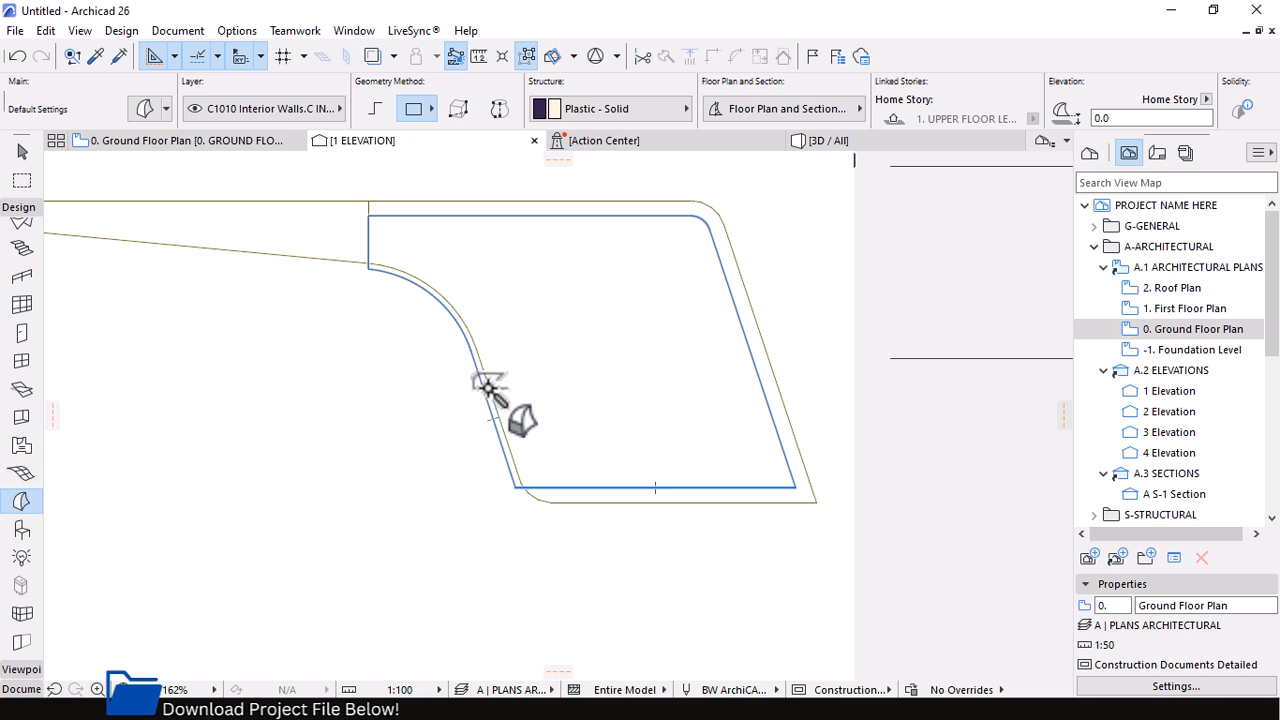
left_click(580, 488)
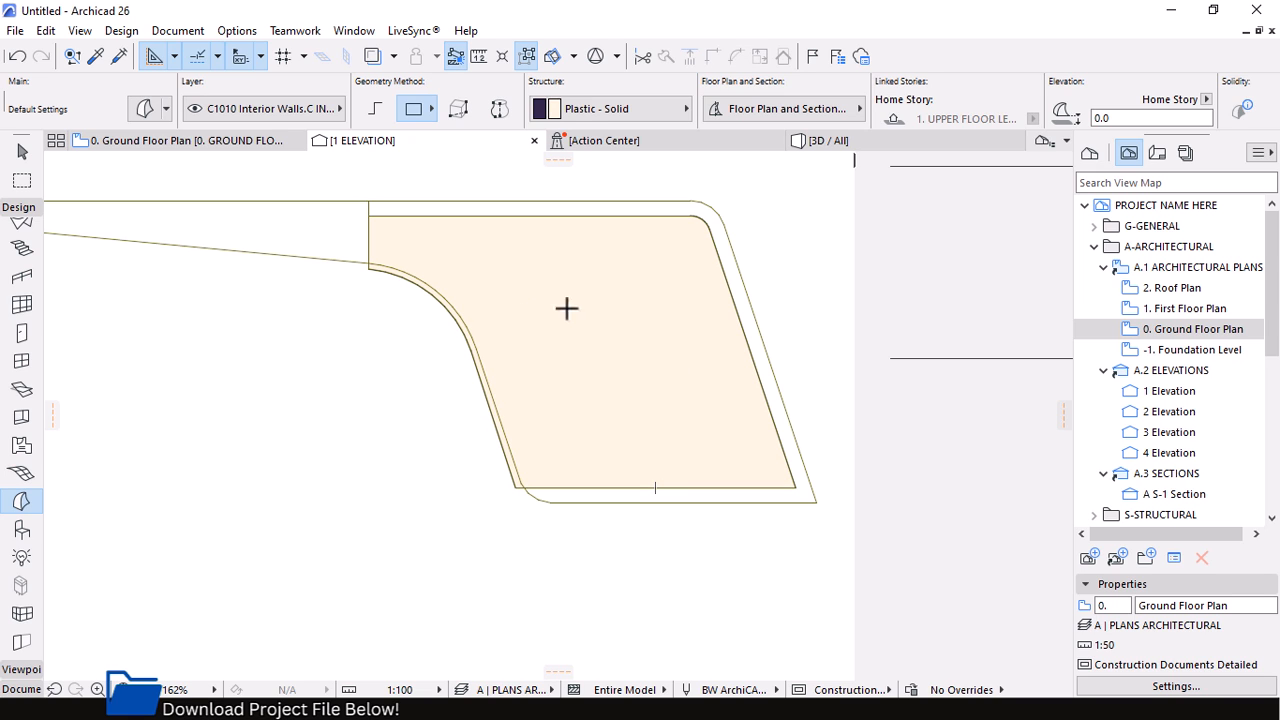
In the 3D view, extrude the new morph face 7000 mm in the same direction as the shell's depth
scroll(593, 370, "down", 2)
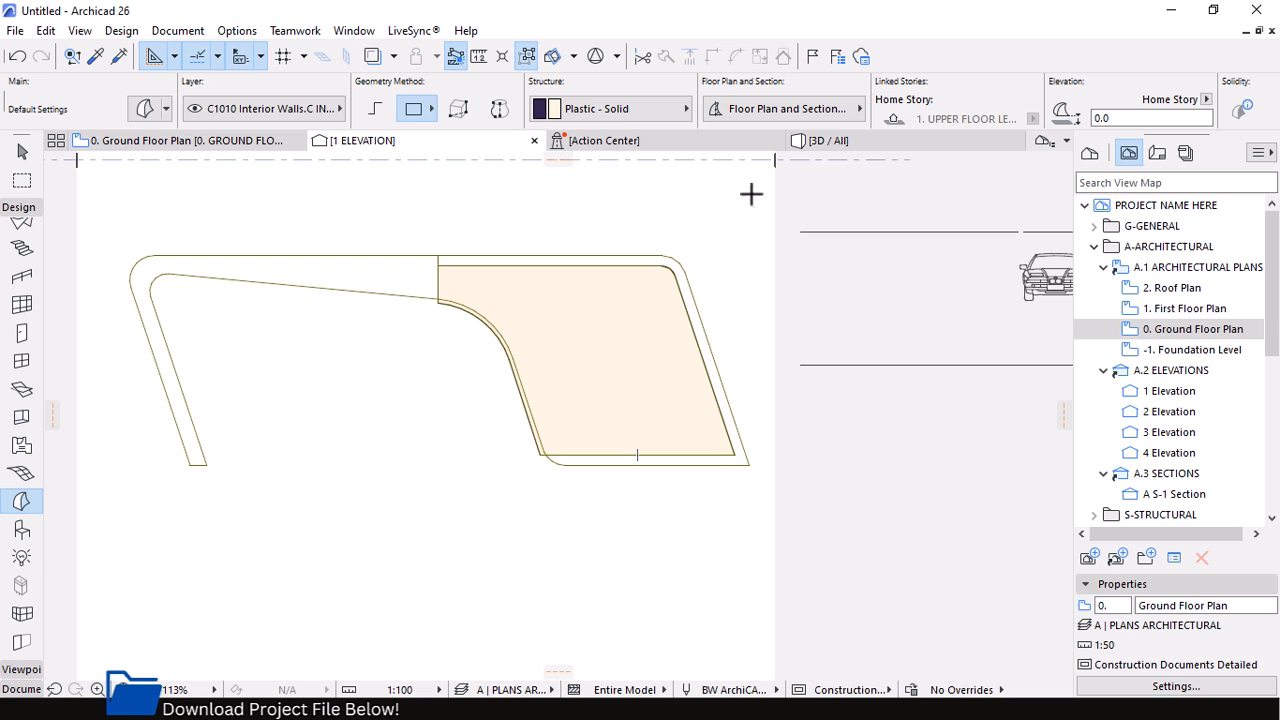
left_click(816, 135)
middle_click_drag(557, 414, 548, 417, "shift")
scroll(548, 417, "down", 3)
middle_click_drag(595, 680, 663, 608, "shift")
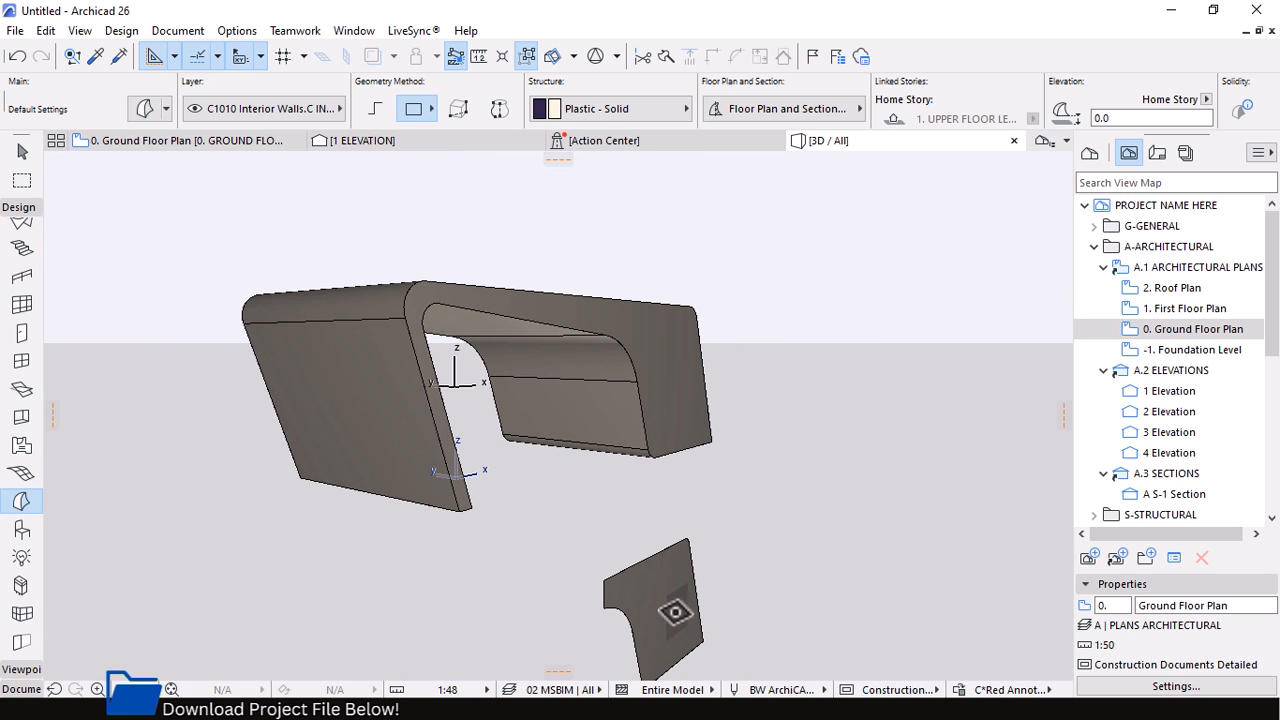
left_click(668, 608)
left_click(595, 550)
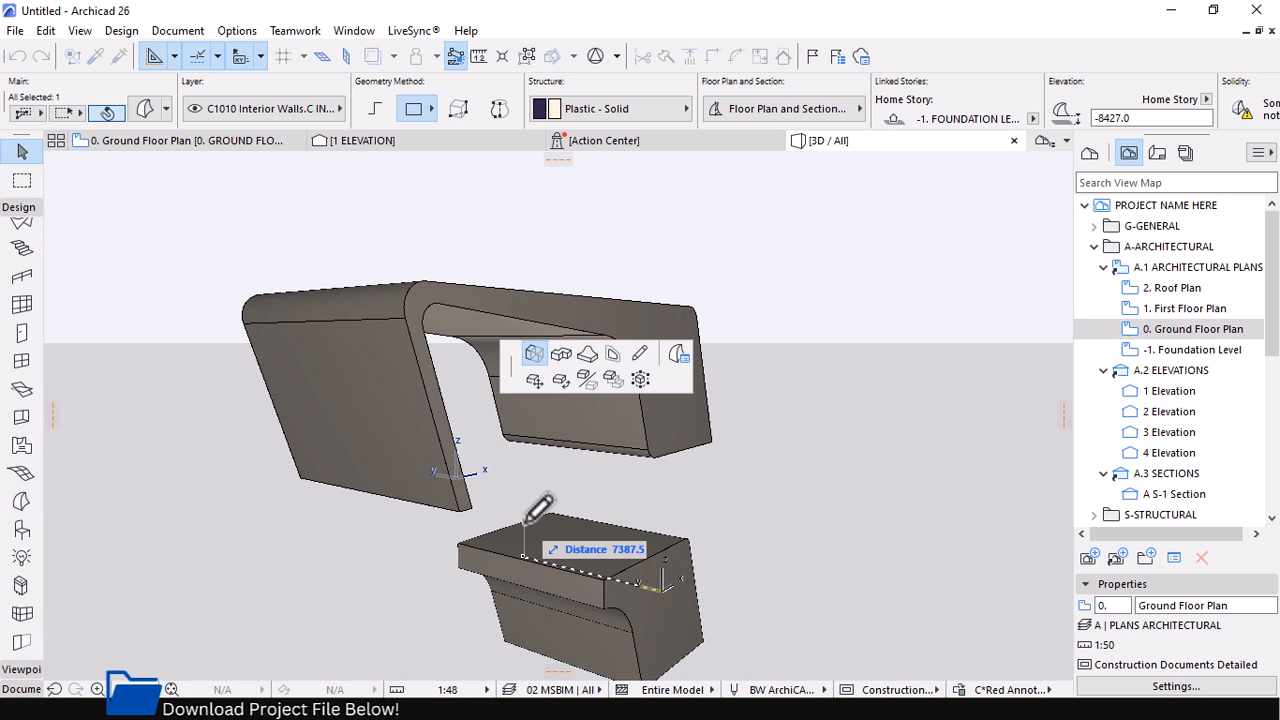
type("7000")
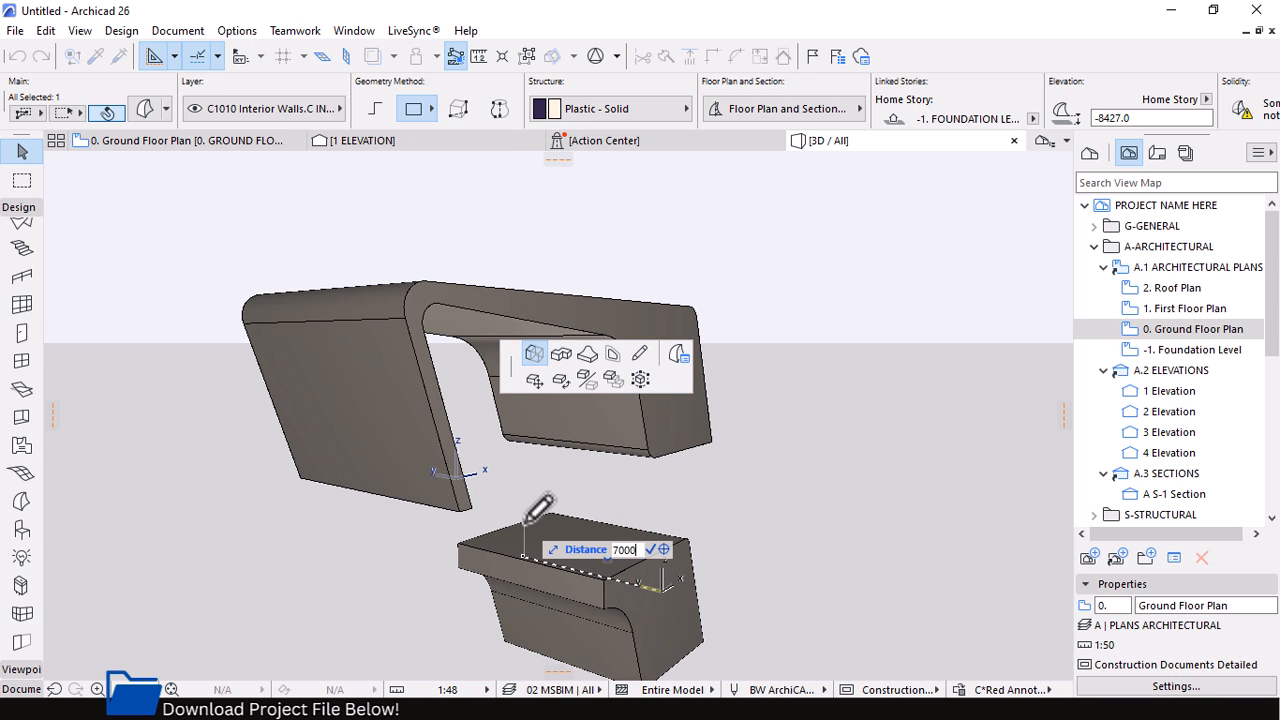
type(".0")
key("Return")
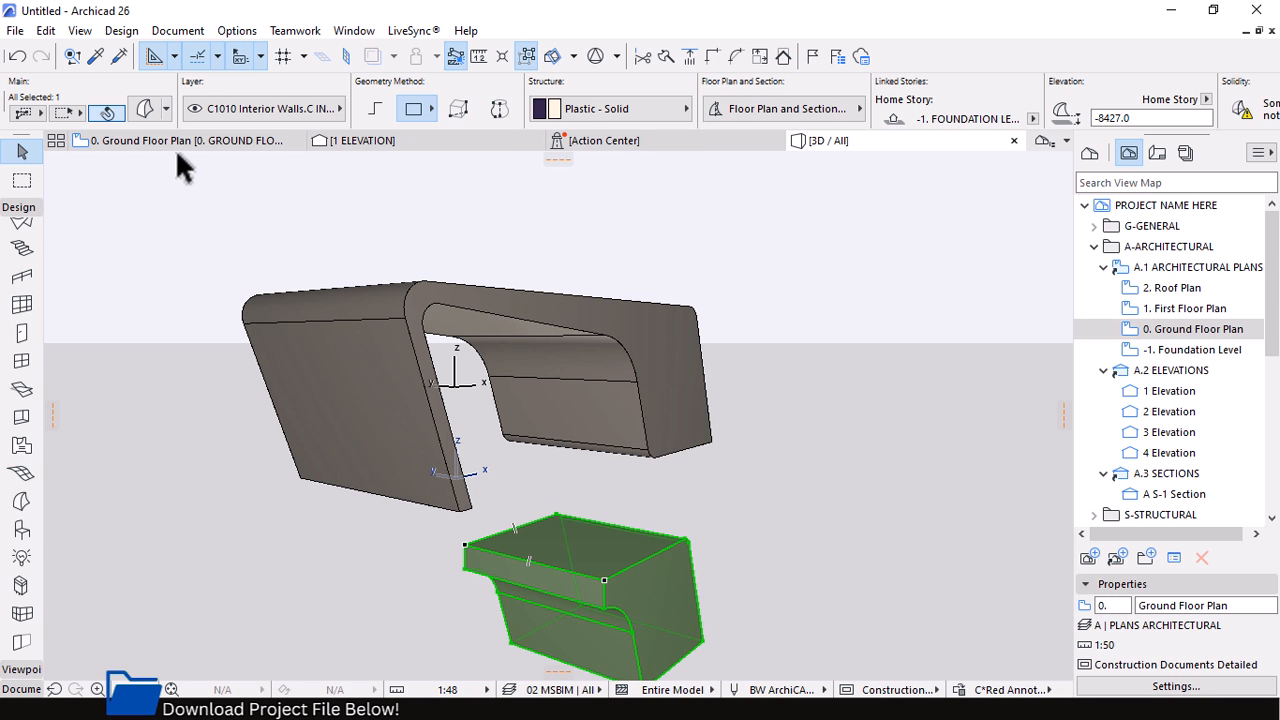
In 1 Elevation, set the extruded morph's home story to 0. Ground Floor Level and its elevation to 0.0
left_click(470, 145)
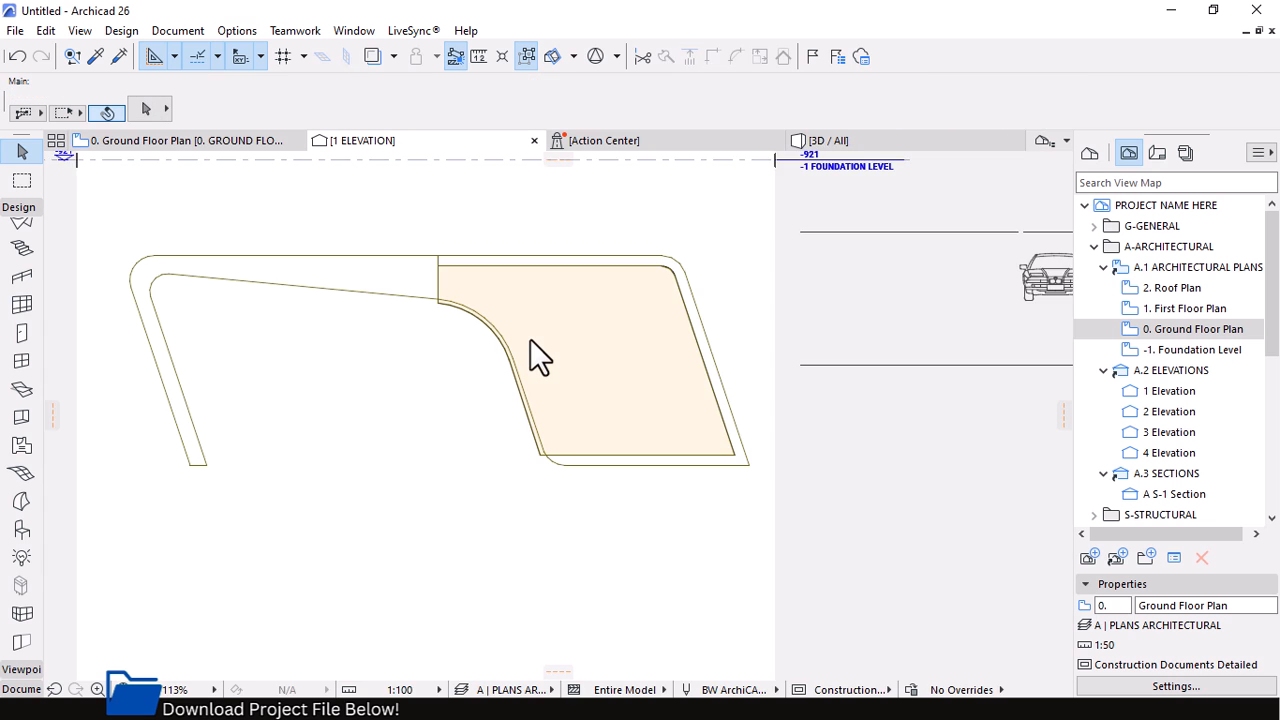
scroll(540, 350, "down", 5)
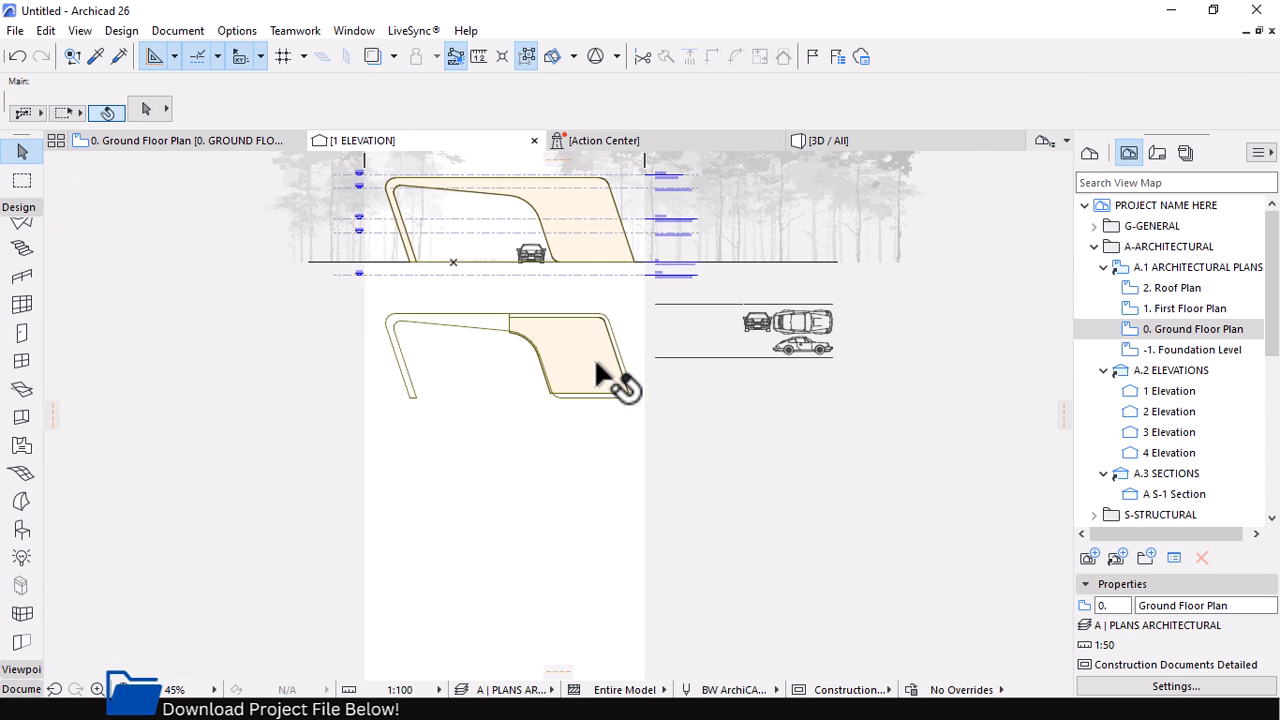
scroll(594, 357, "up", 1)
left_click(624, 393)
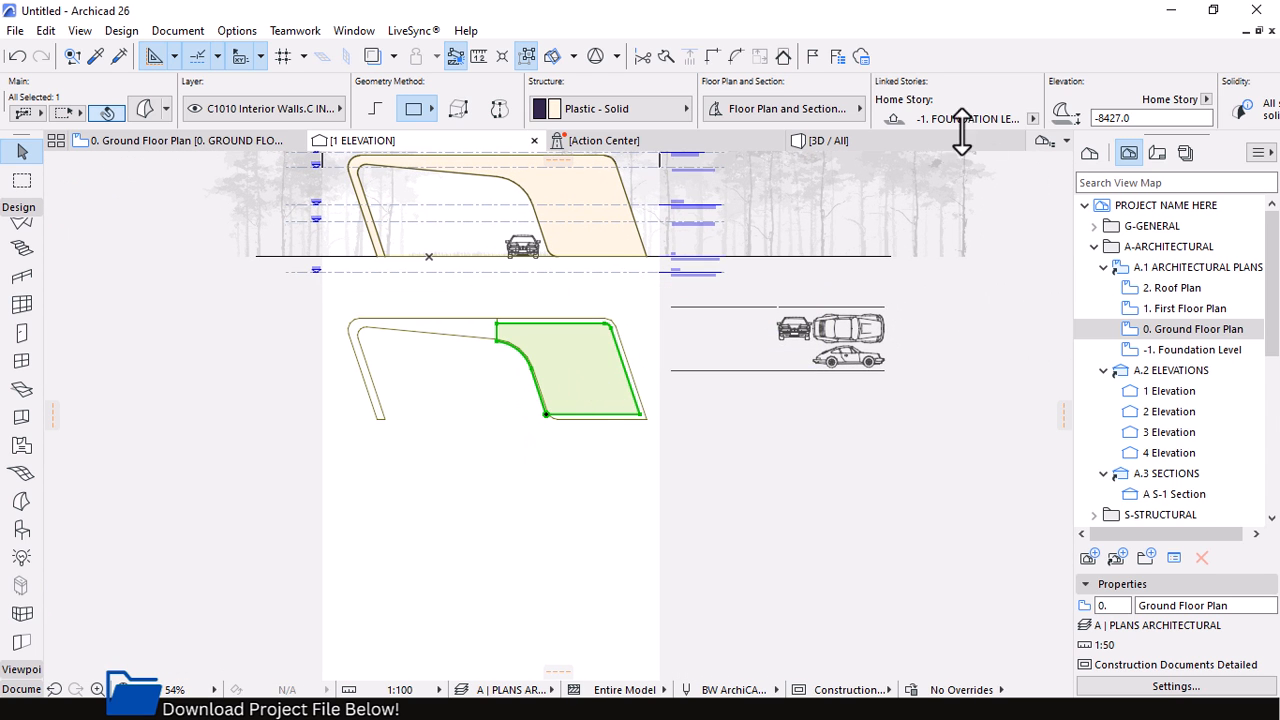
left_click(1035, 119)
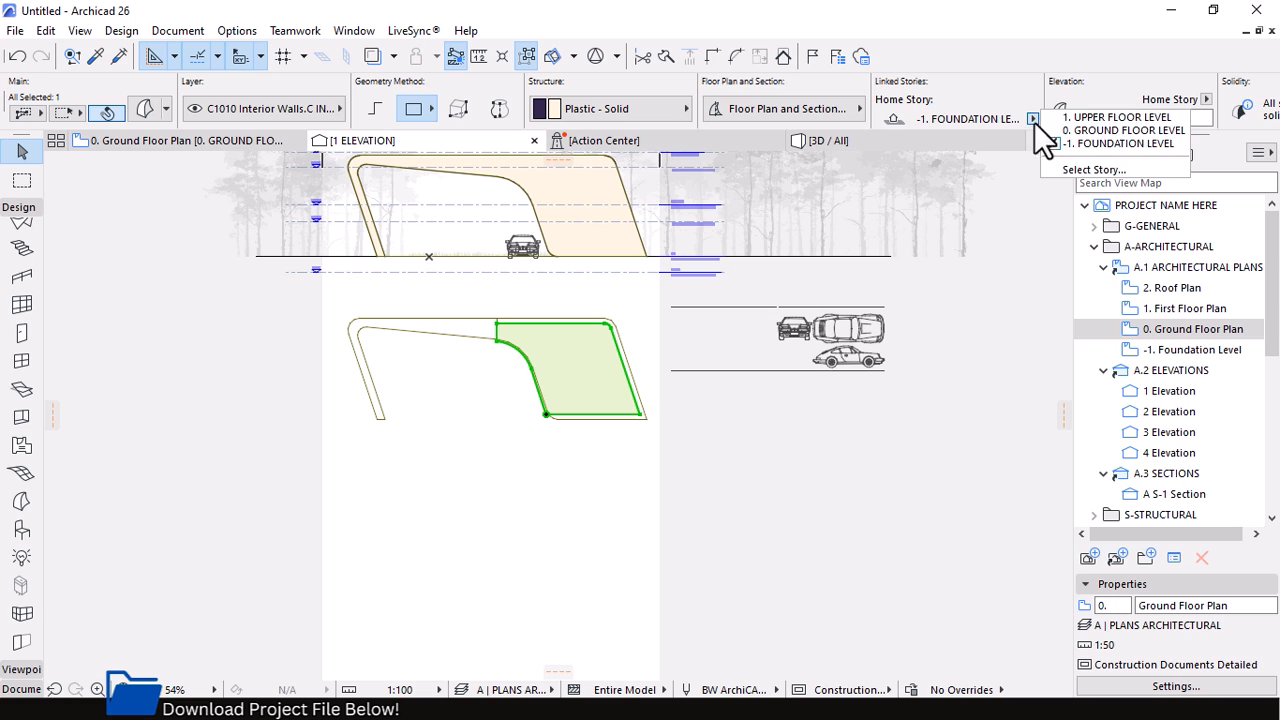
left_click(1110, 129)
left_click_drag(1133, 119, 1013, 119)
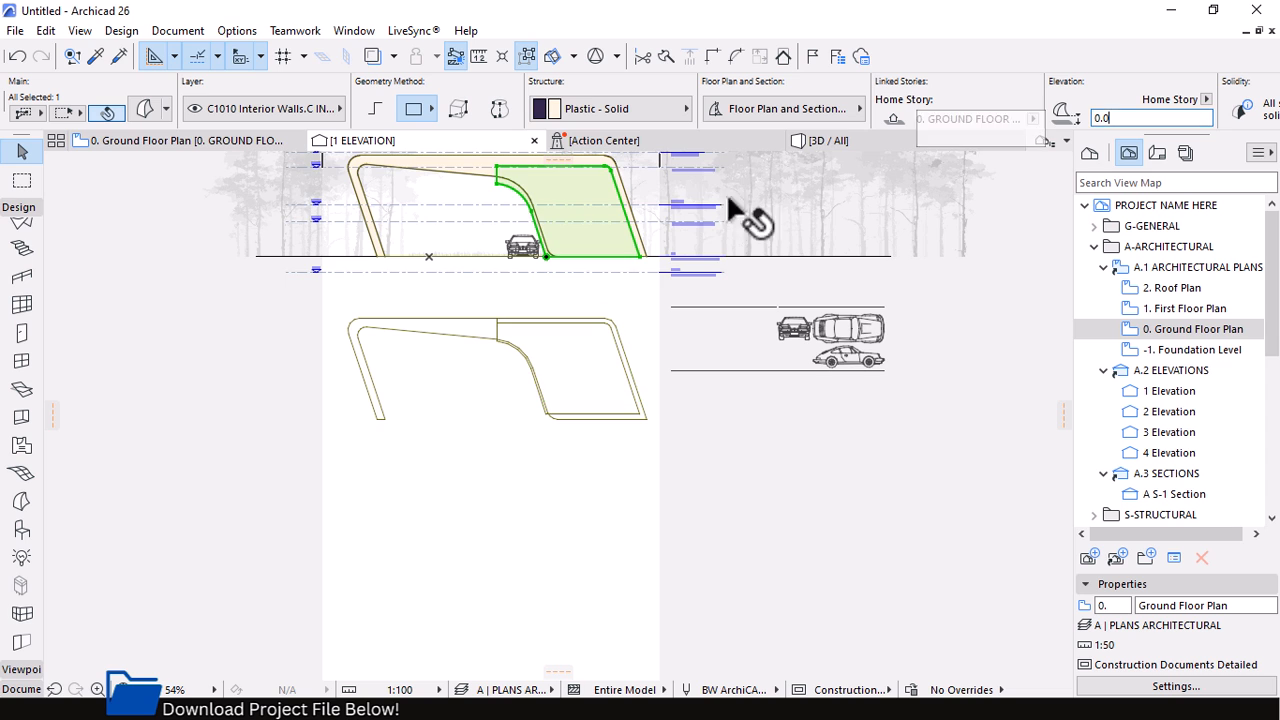
scroll(634, 194, "up", 4)
scroll(520, 318, "up", 3)
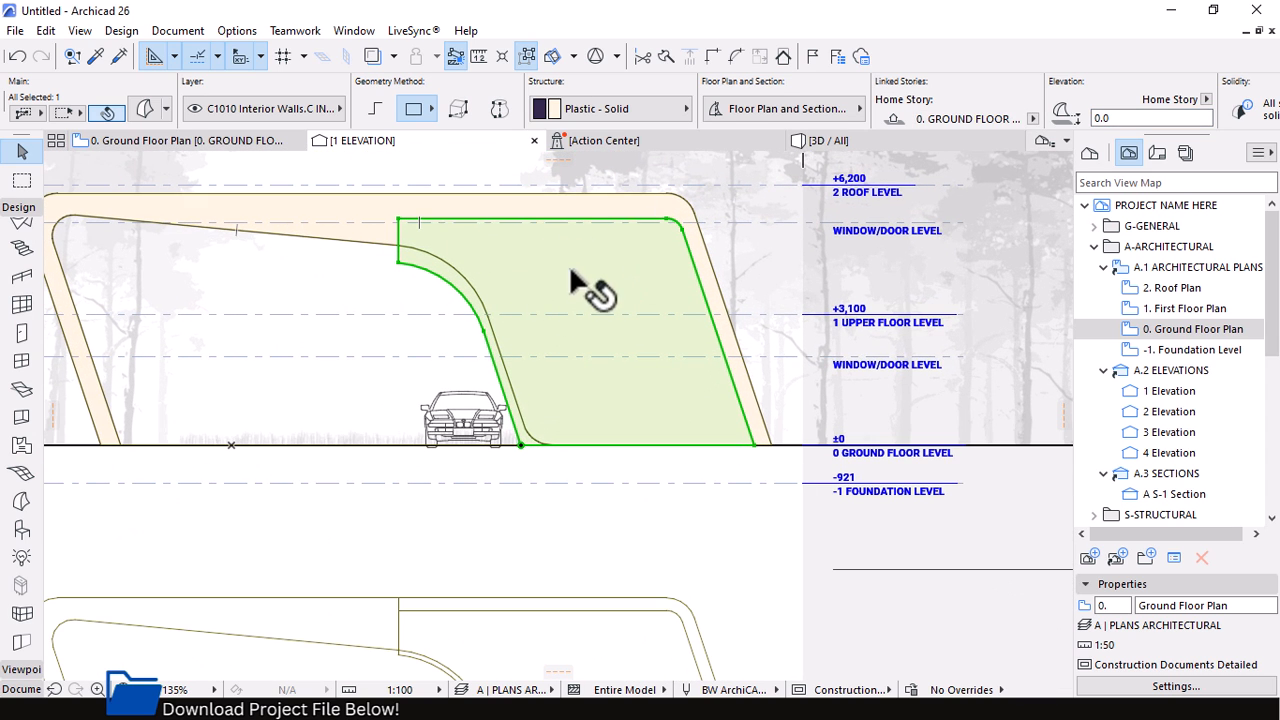
In the ground floor plan, shift the inner morph to centre it across the shell's depth, and return to the 3D view
left_click(886, 142)
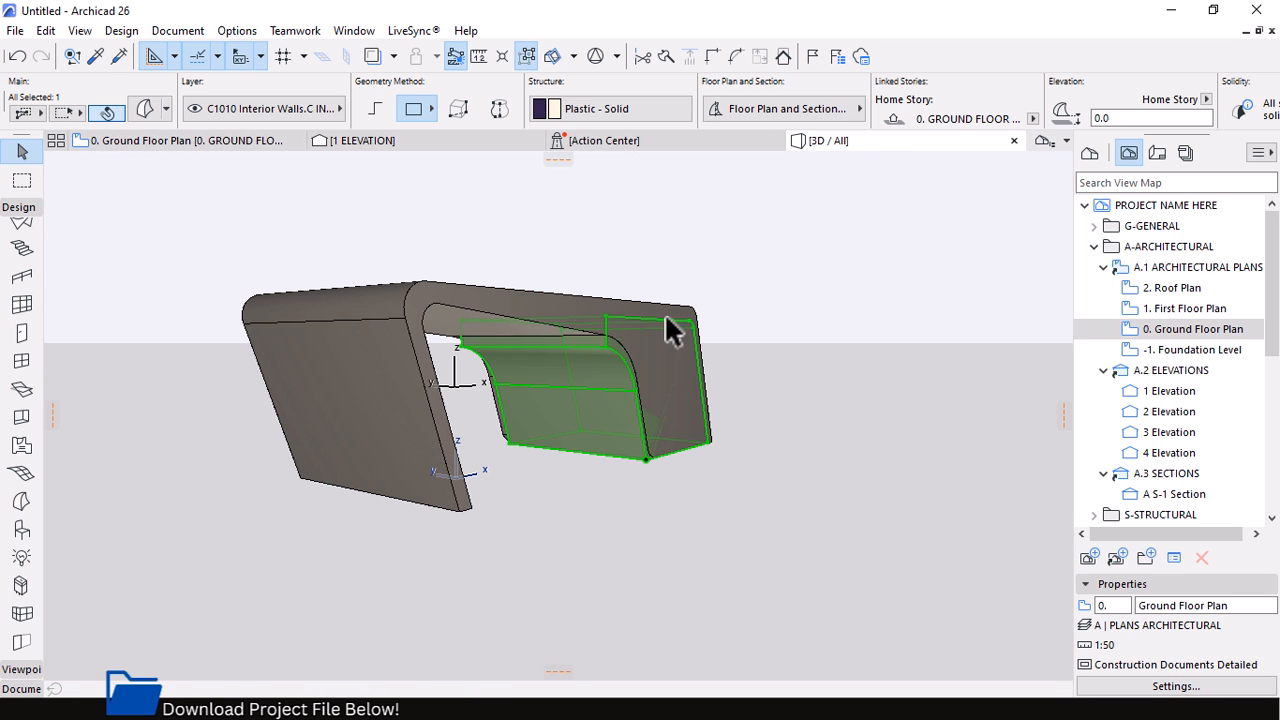
middle_click_drag(668, 303, 380, 280, "shift")
left_click(196, 143)
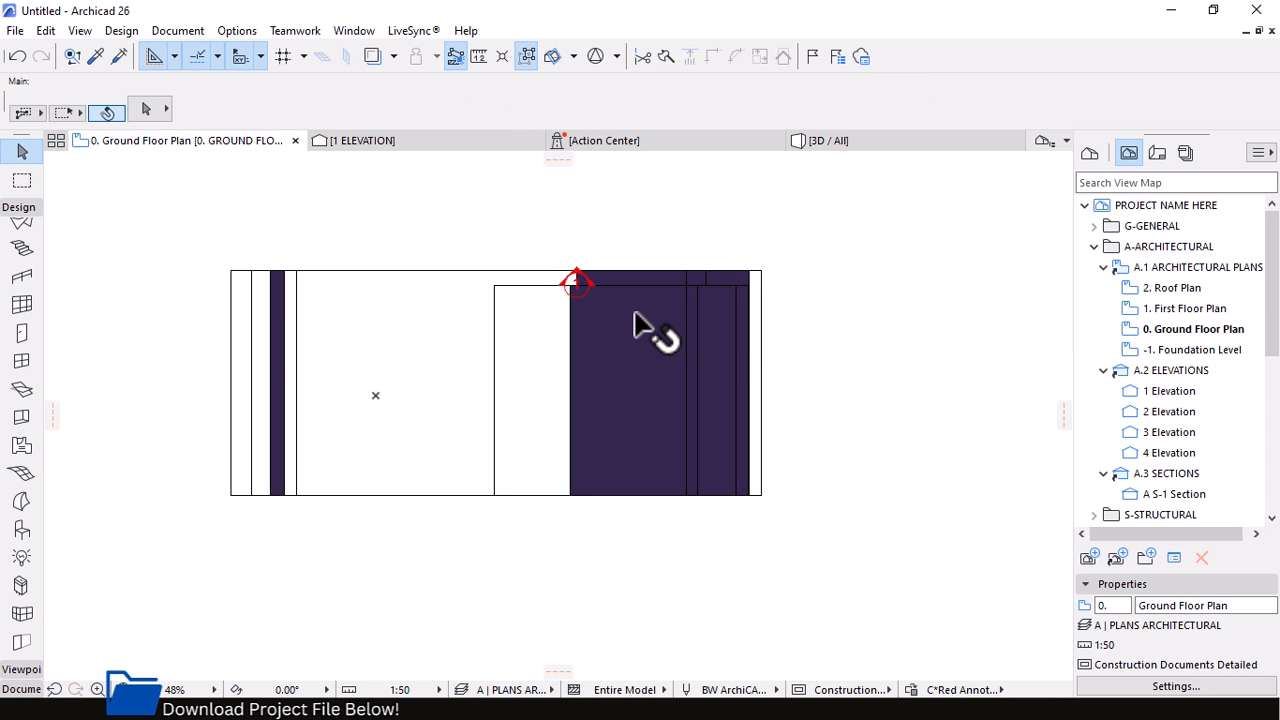
scroll(651, 329, "up", 2)
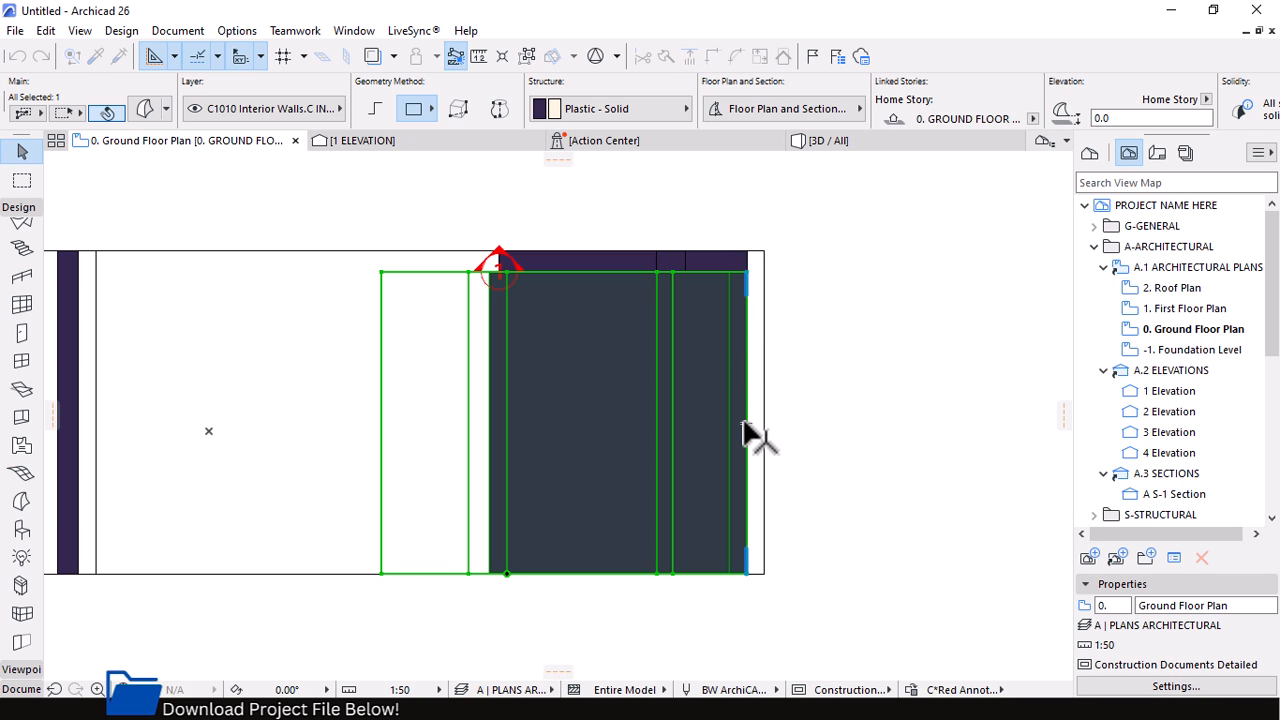
mouse_move(745, 427)
left_mouse_down()
mouse_move(760, 430)
mouse_move(749, 409)
mouse_move(771, 429)
mouse_move(752, 410)
left_mouse_up()
scroll(808, 356, "down", 3)
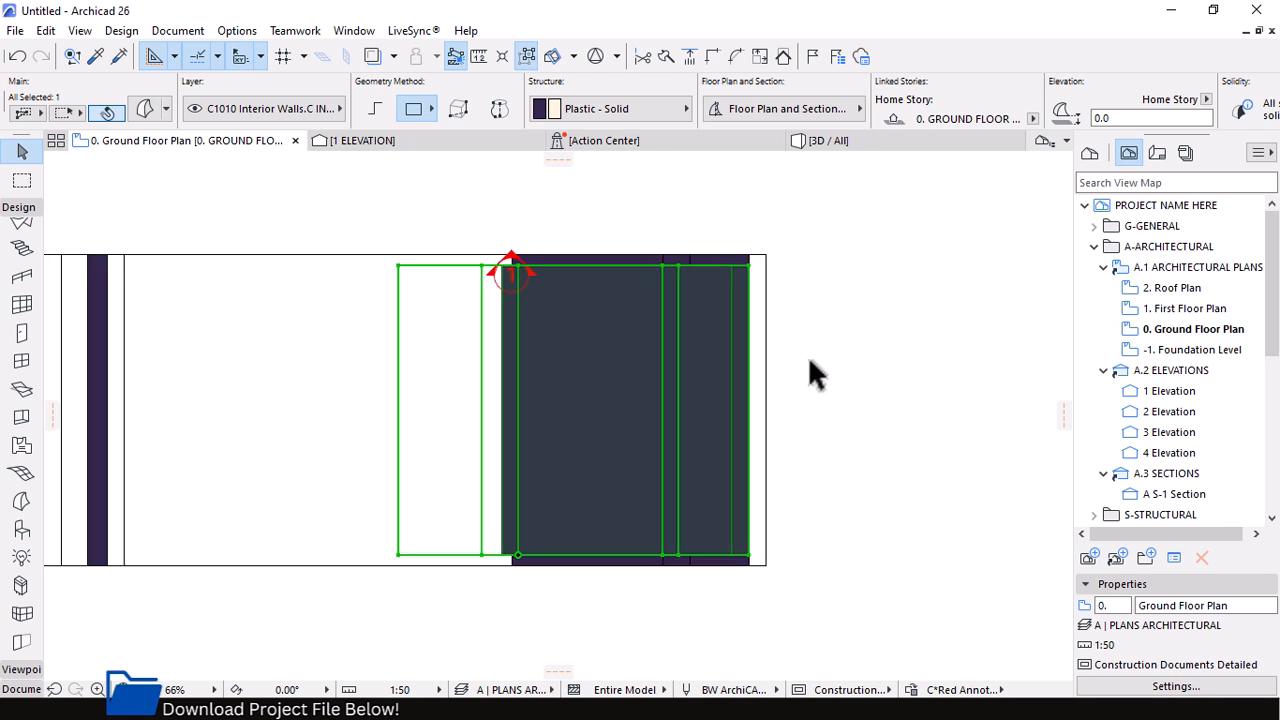
left_click(827, 141)
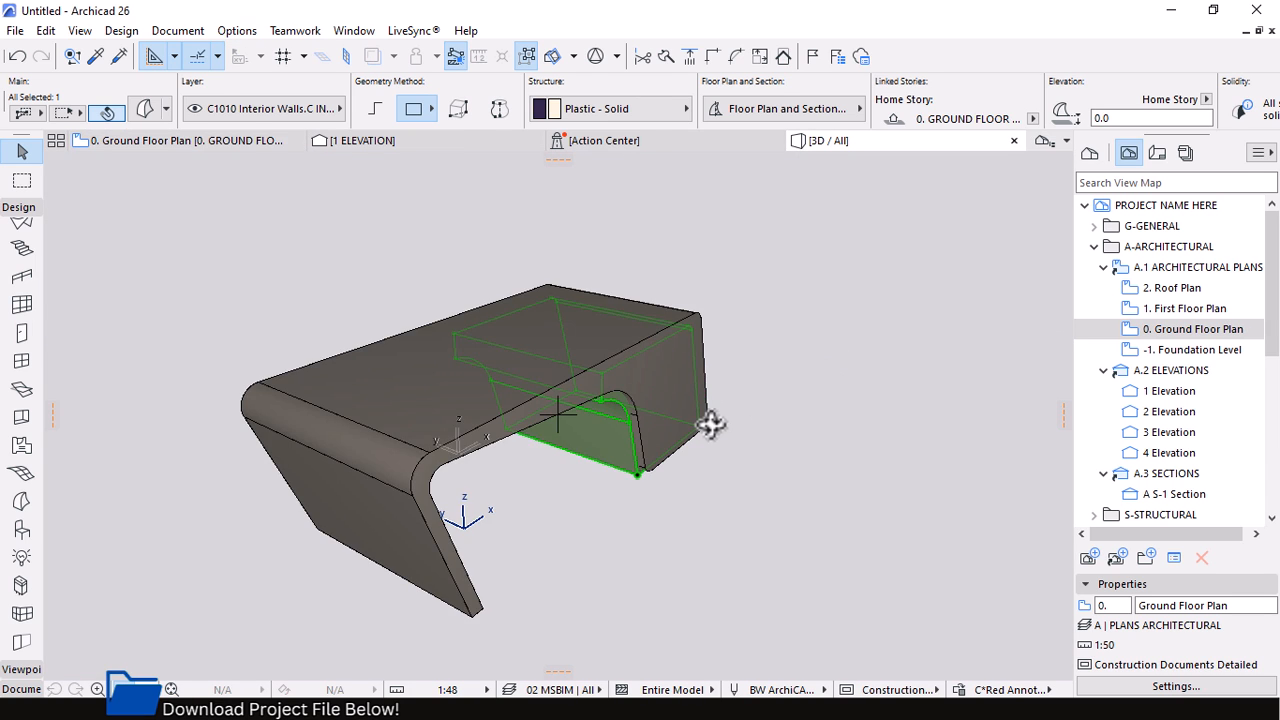
Subtract the selected morph from the curved shell morph using a Boolean operation
middle_click_drag(711, 426, 697, 371, "shift")
right_click(800, 290)
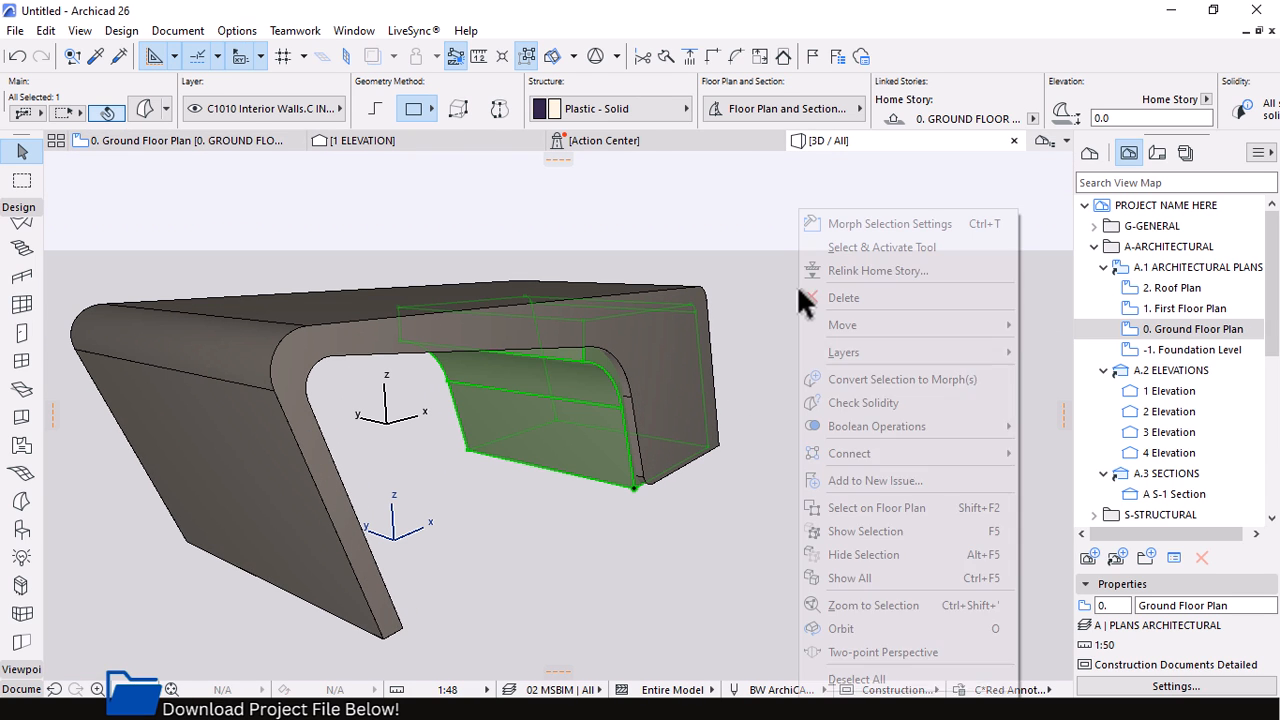
mouse_move(860, 428)
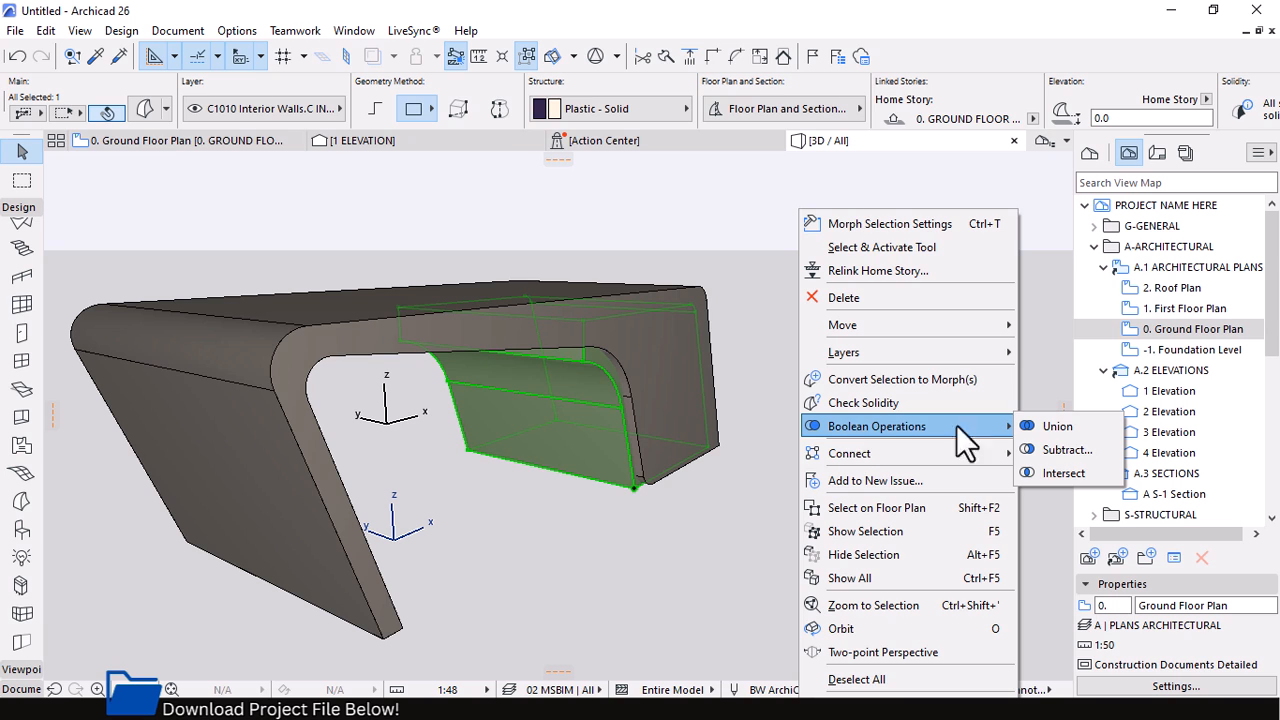
left_click(1045, 449)
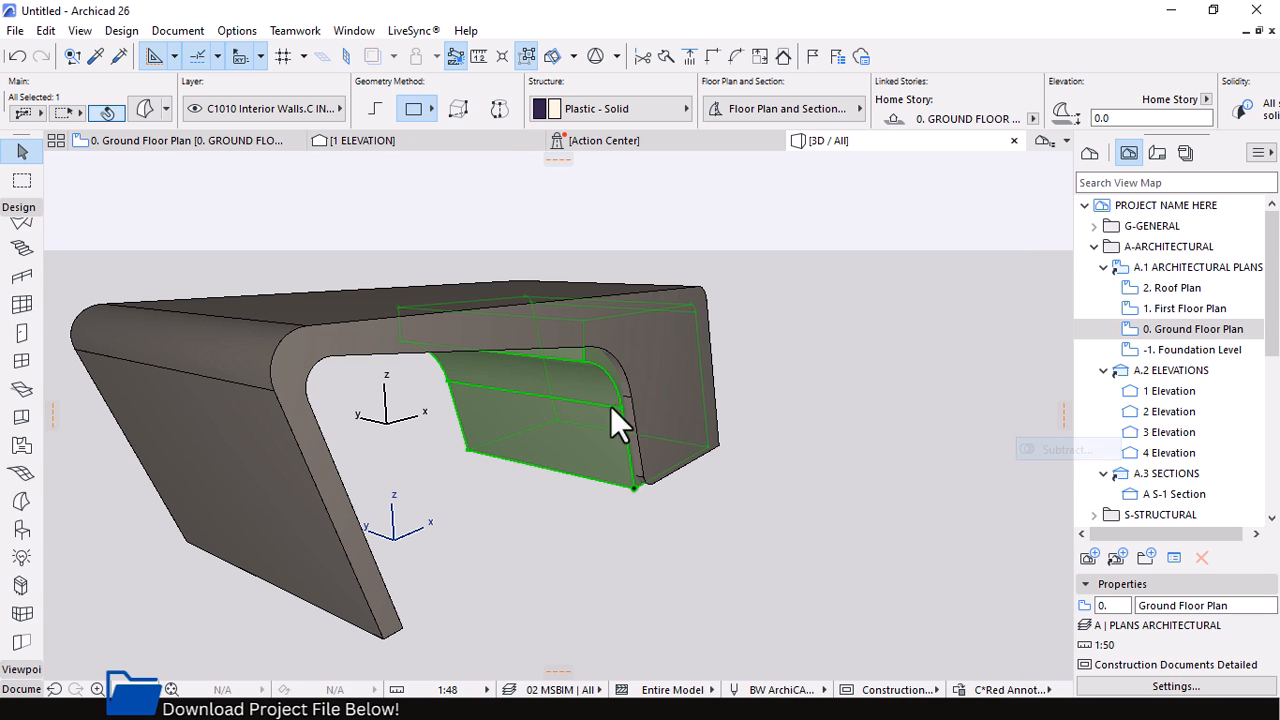
left_click(333, 355)
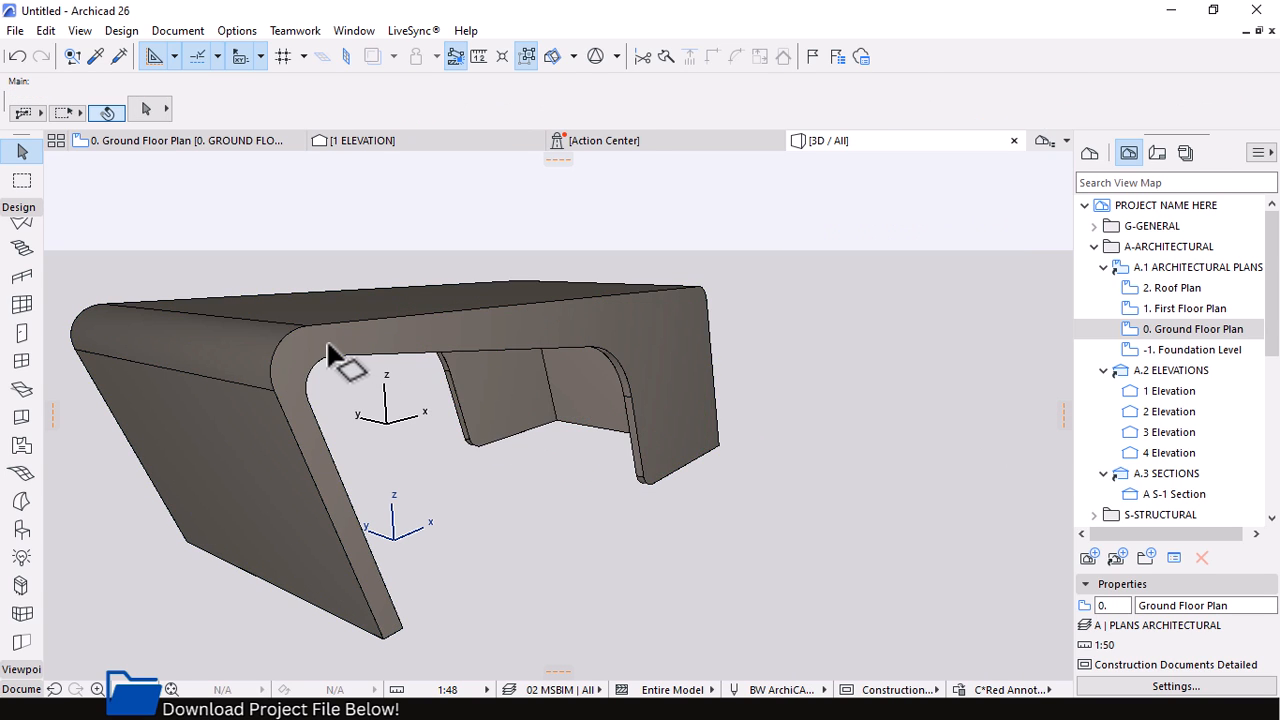
Examine the cut shell in 3D and compare it with the Festival of Speed F1 pavilion reference images in the browser
middle_click_drag(877, 405, 655, 408, "shift")
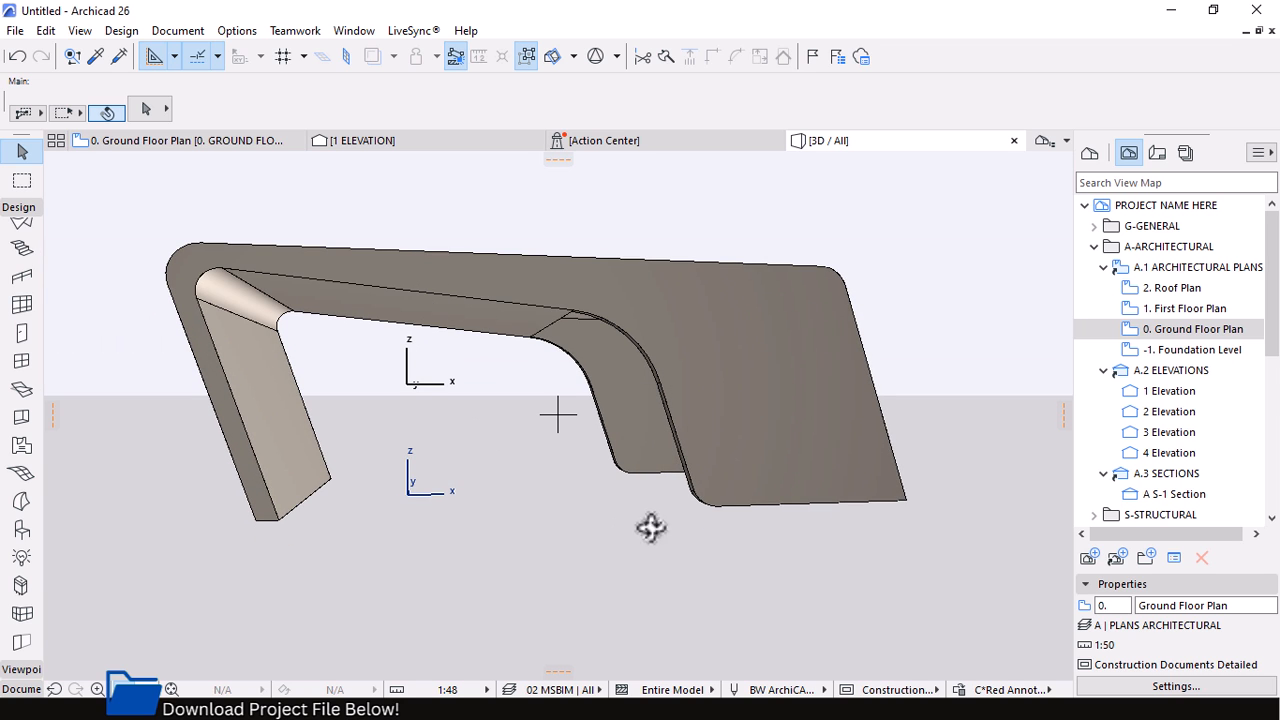
middle_click_drag(705, 497, 640, 514, "shift")
key("super")
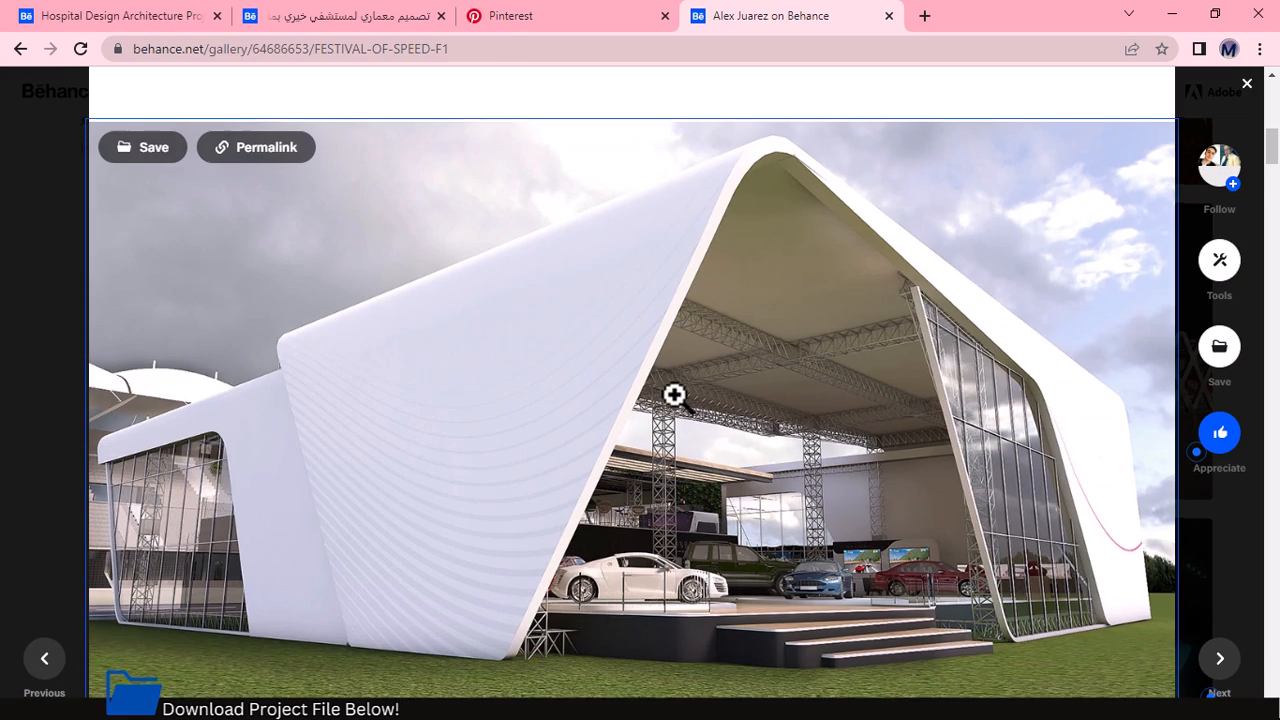
scroll(676, 396, "down", 5)
scroll(674, 395, "up", 2)
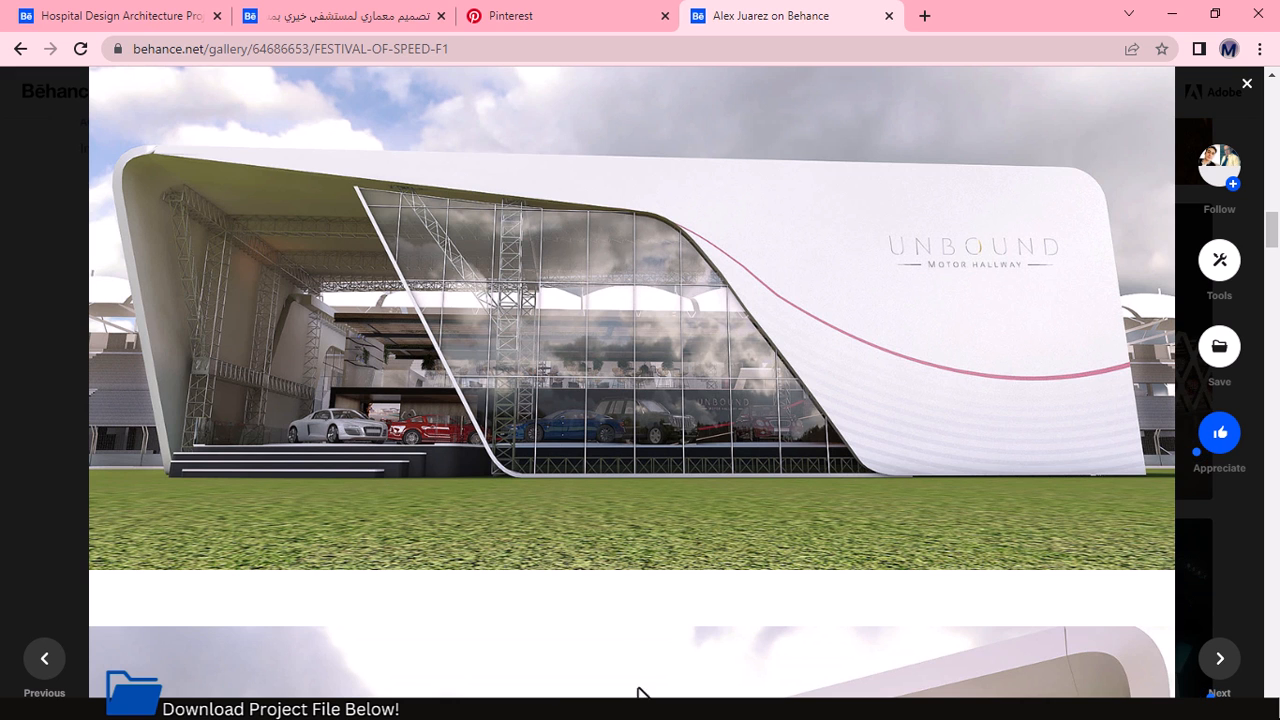
key("super")
mouse_move(637, 700)
left_click(654, 636)
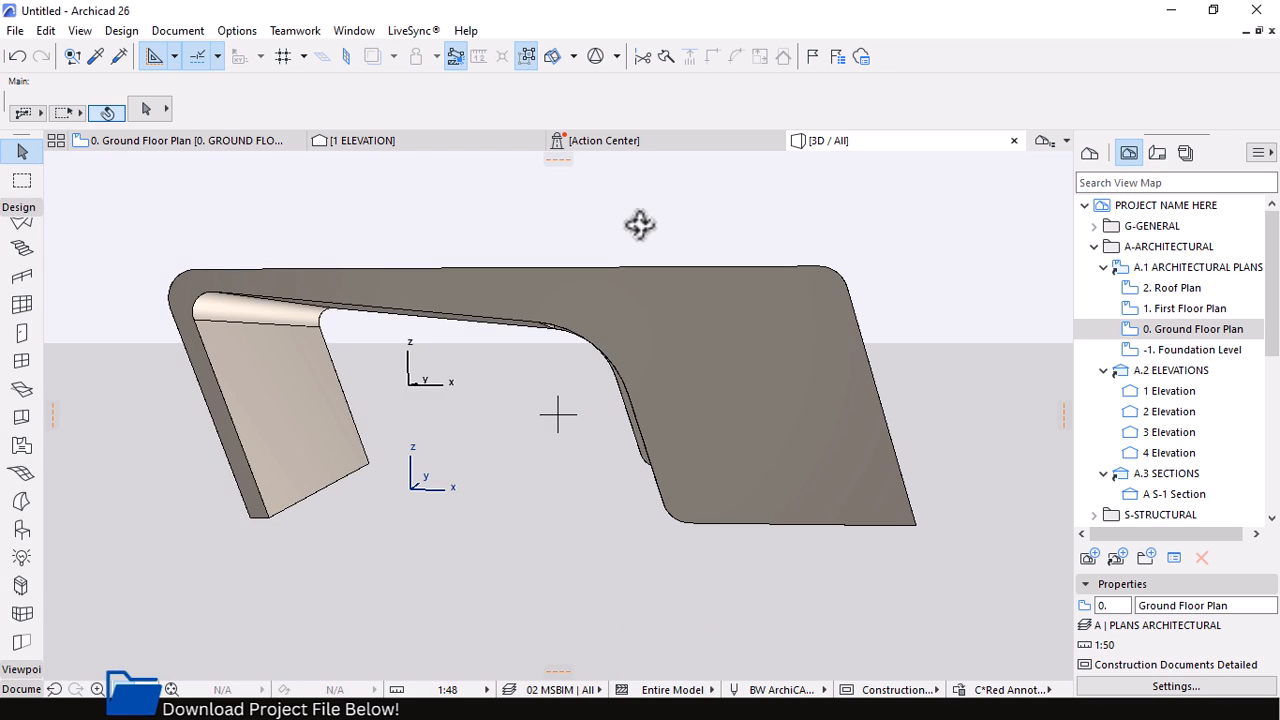
In the 1 Elevation view, pick up the settings of the outer shell polyline drawn below the building
left_click(380, 140)
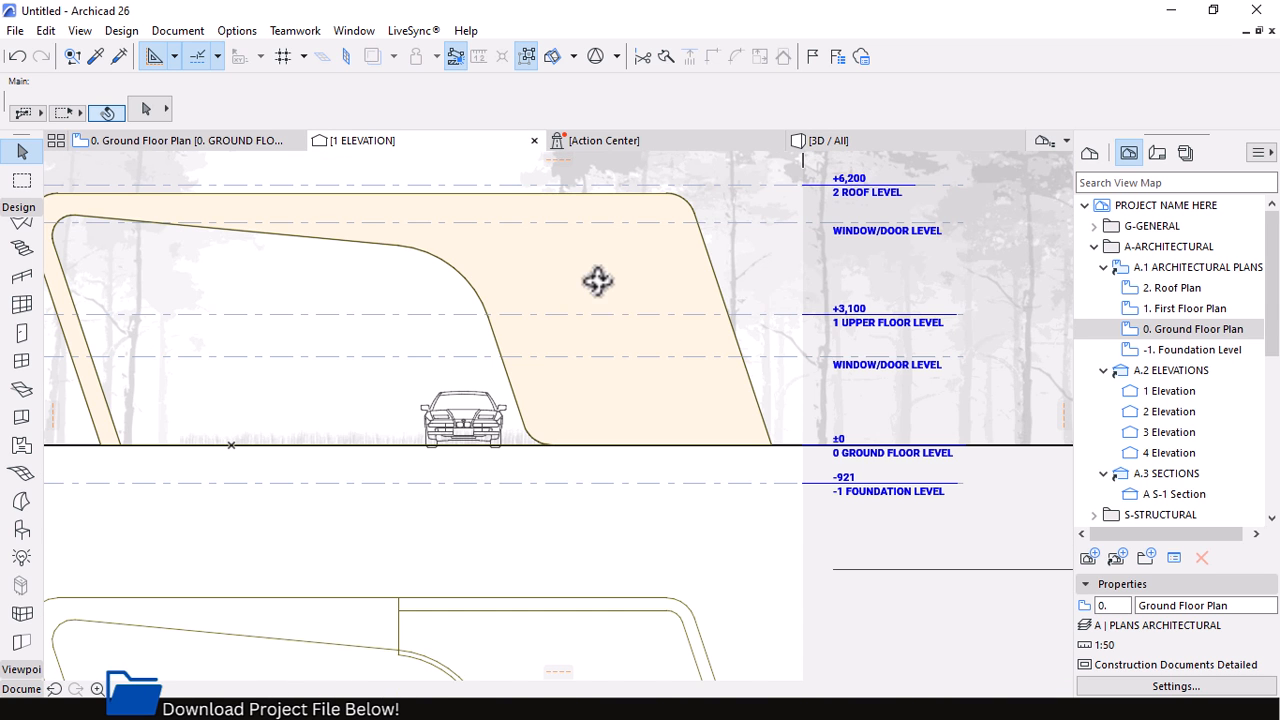
scroll(690, 305, "down", 5)
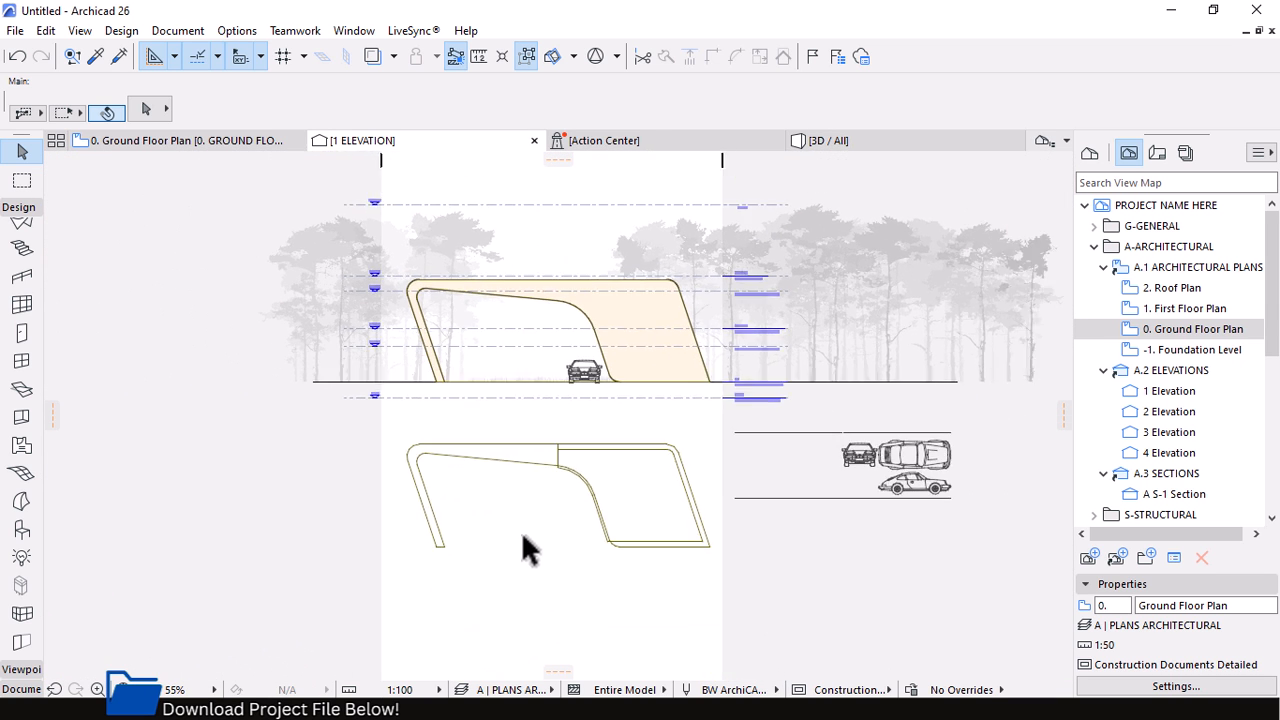
scroll(523, 535, "up", 2)
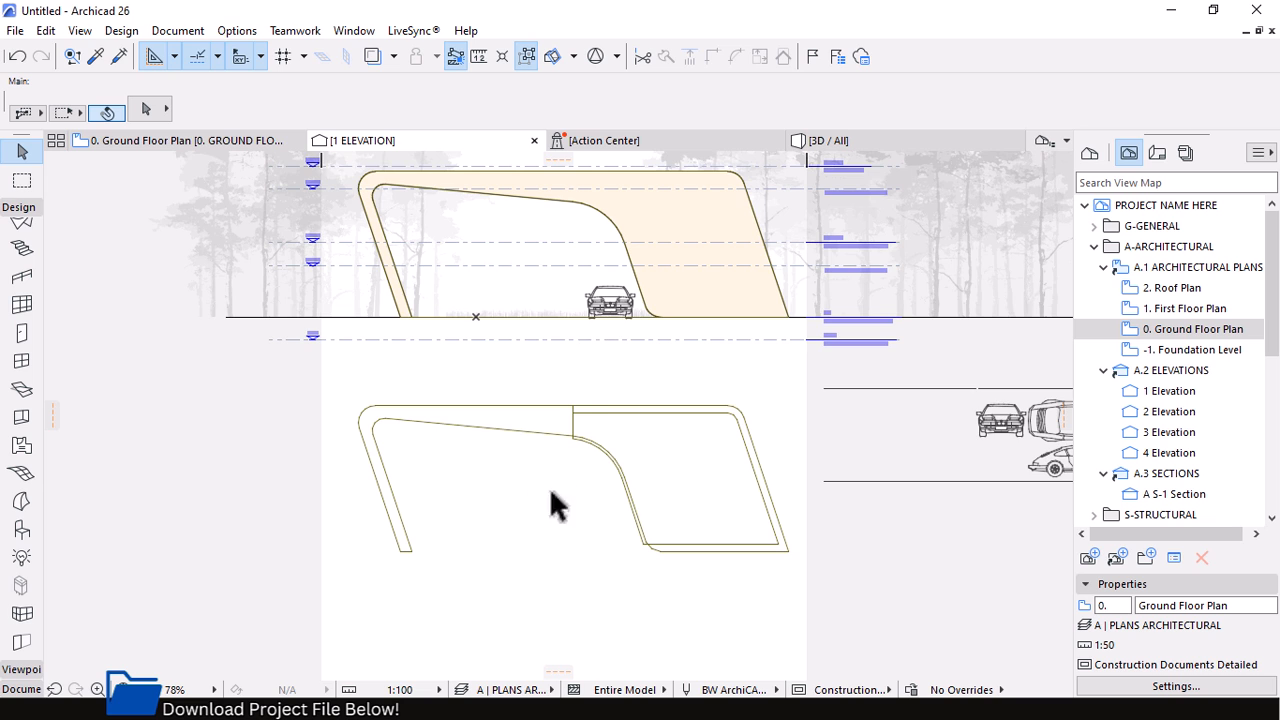
scroll(557, 496, "up", 1)
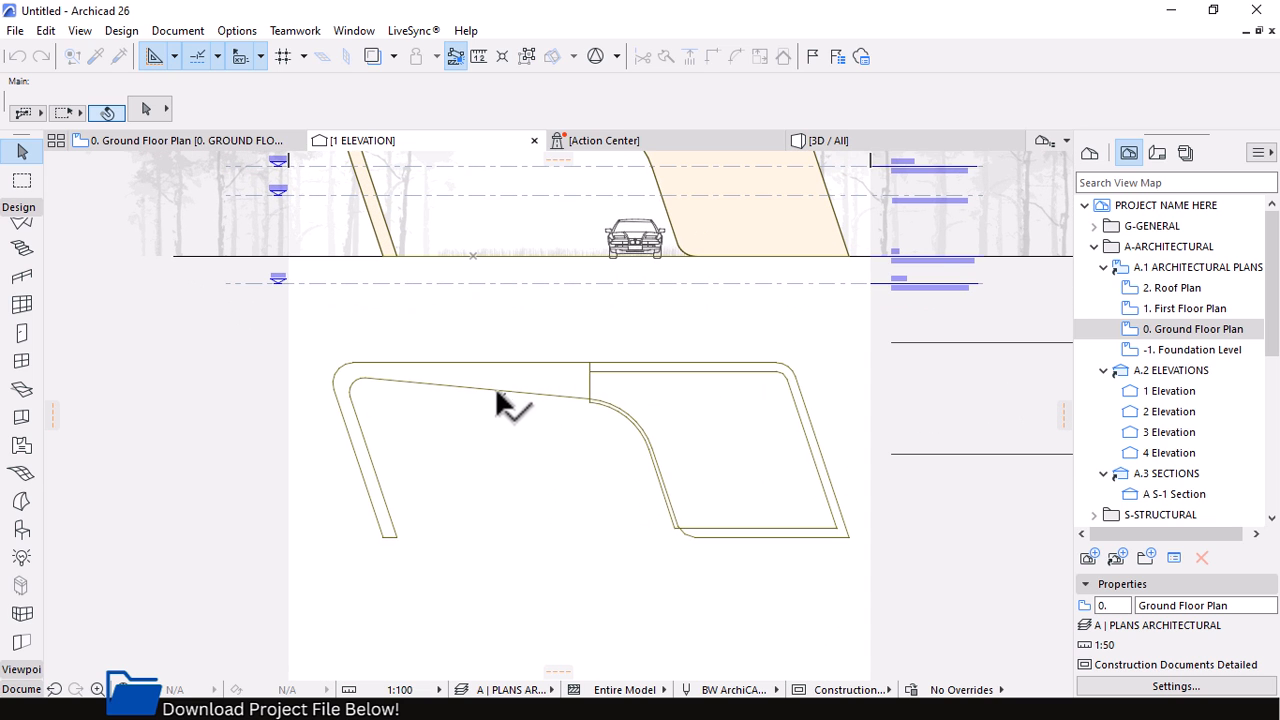
left_click(493, 390)
key("Escape")
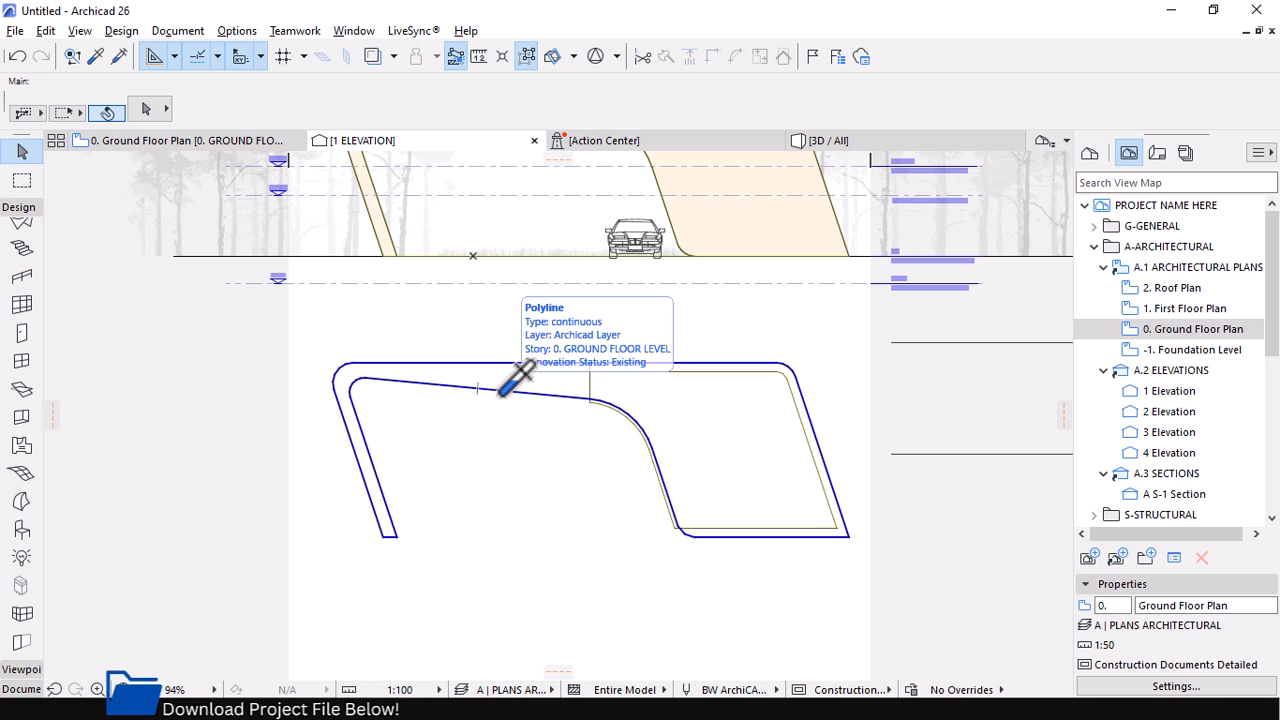
key("alt")
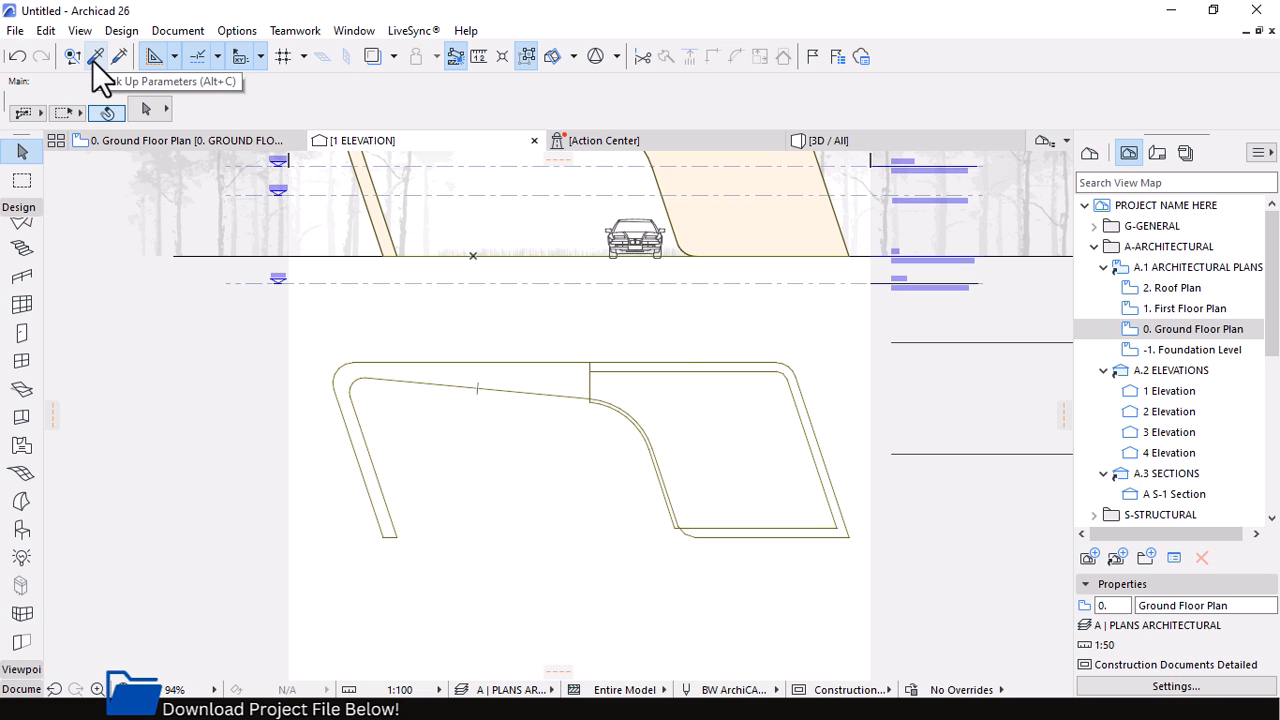
left_click(95, 54)
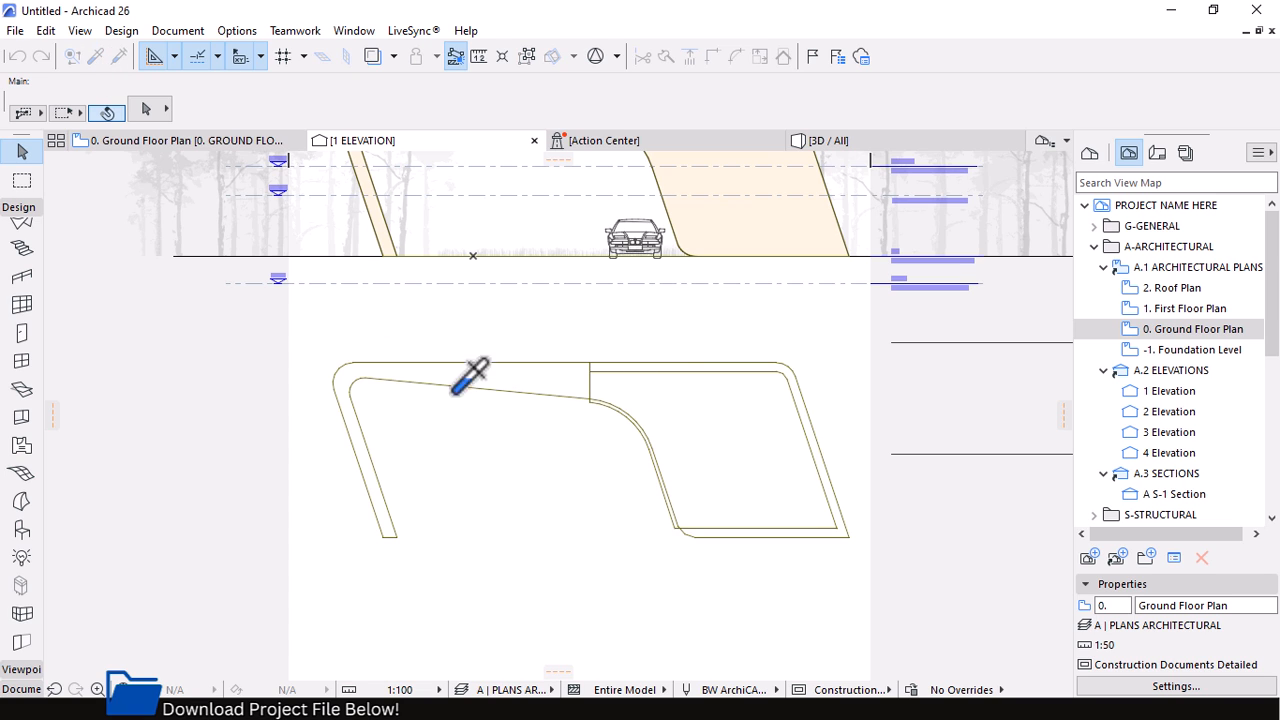
left_click(493, 390)
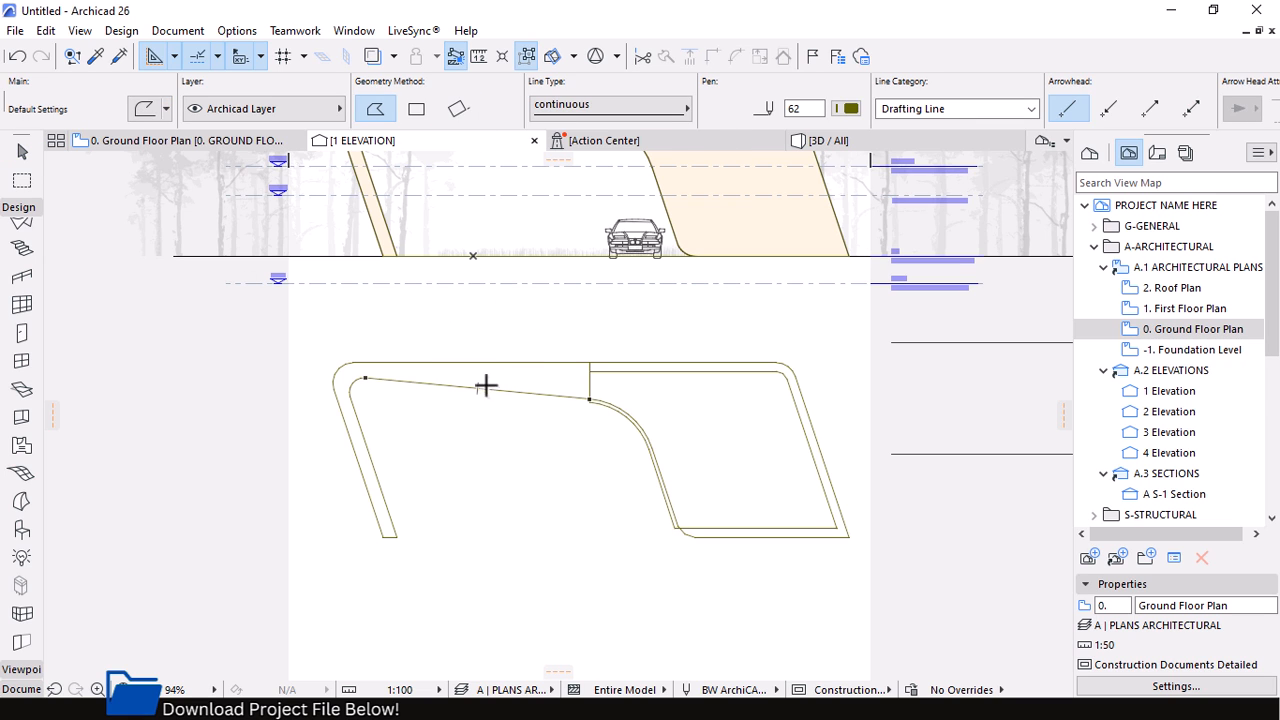
Draw a rectangular polyline from the midpoint of the sloped inner edge to the base end of the shell's lower rounded corner
scroll(481, 366, "up", 1)
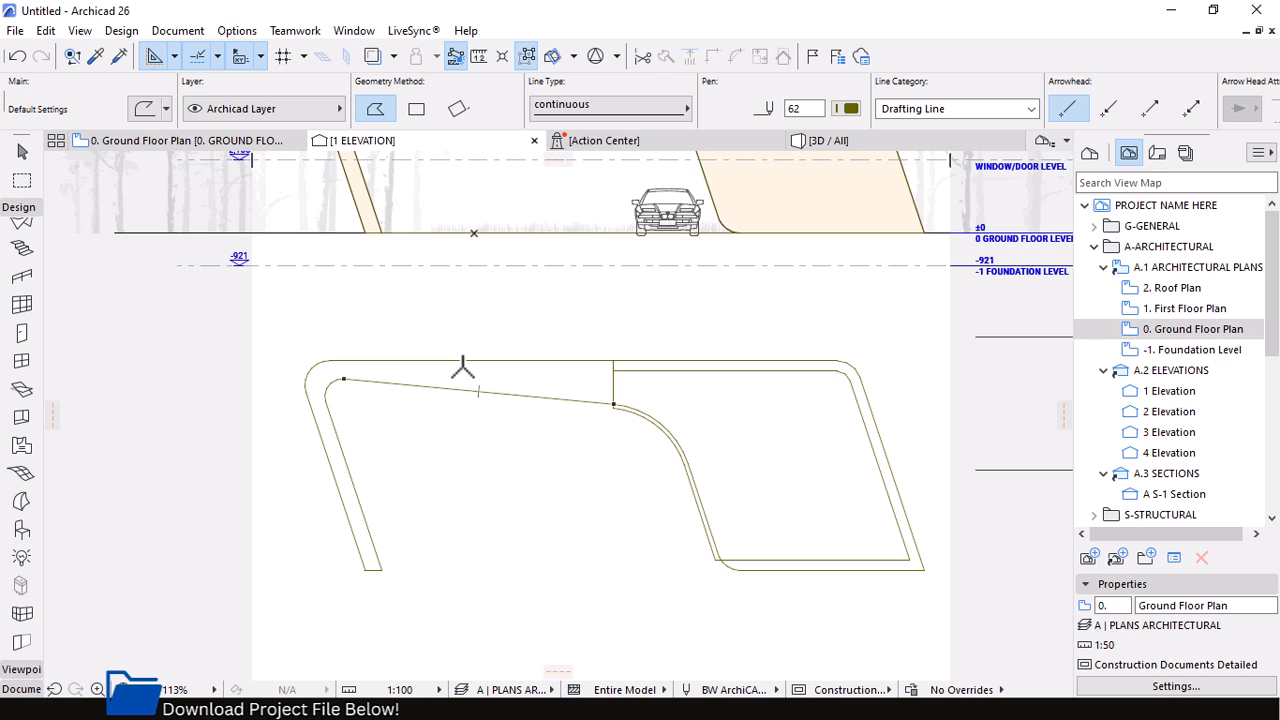
scroll(462, 368, "up", 1)
scroll(163, 84, "down", 2)
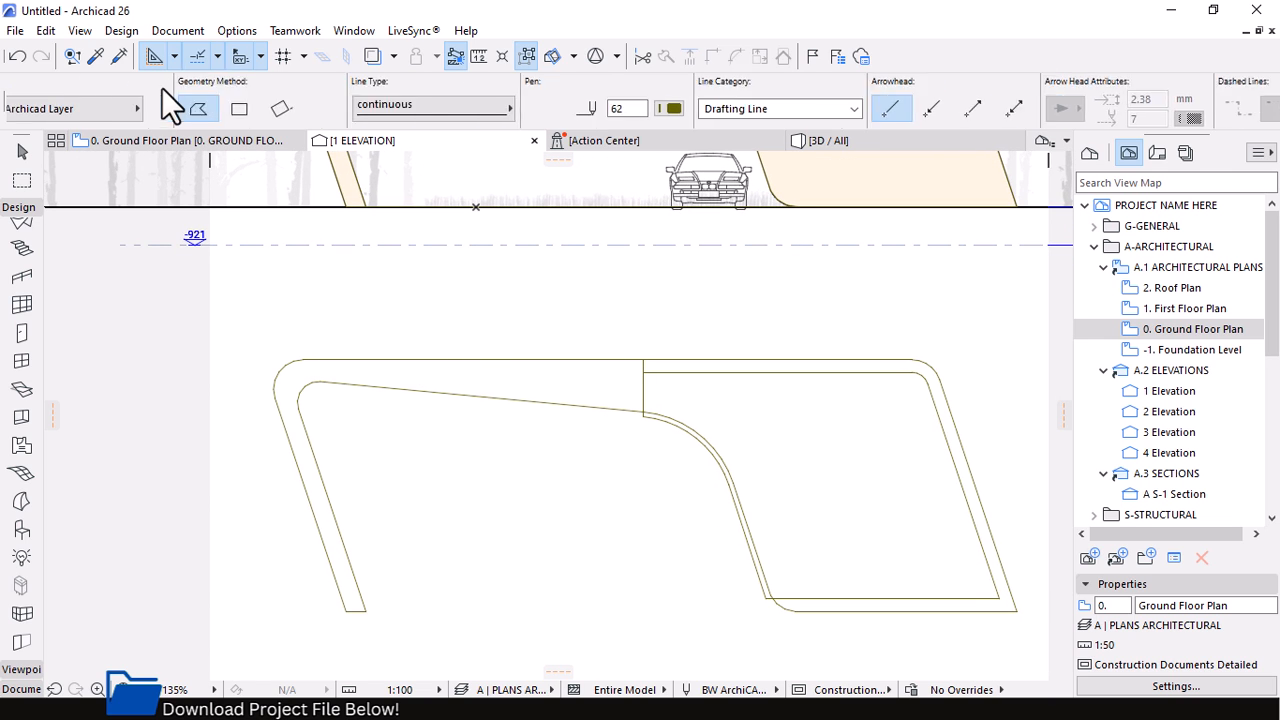
scroll(161, 87, "up", 2)
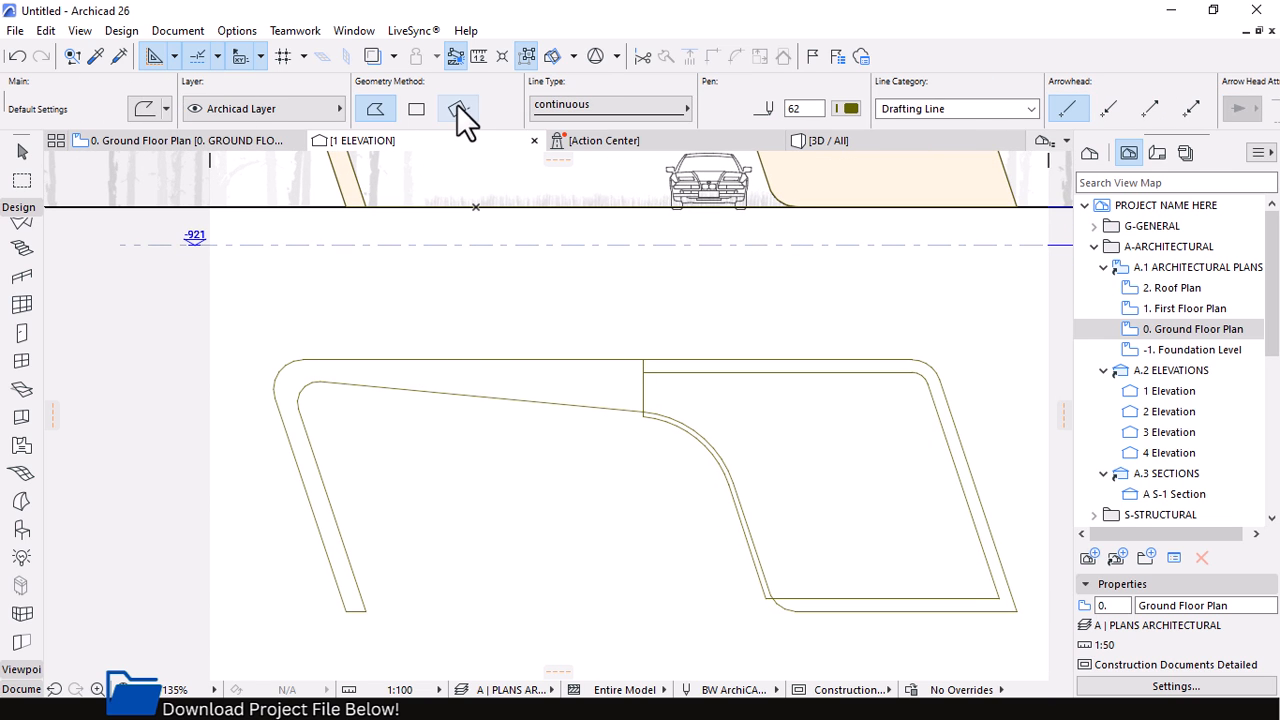
scroll(474, 104, "down", 2)
scroll(735, 115, "up", 2)
scroll(606, 326, "down", 1)
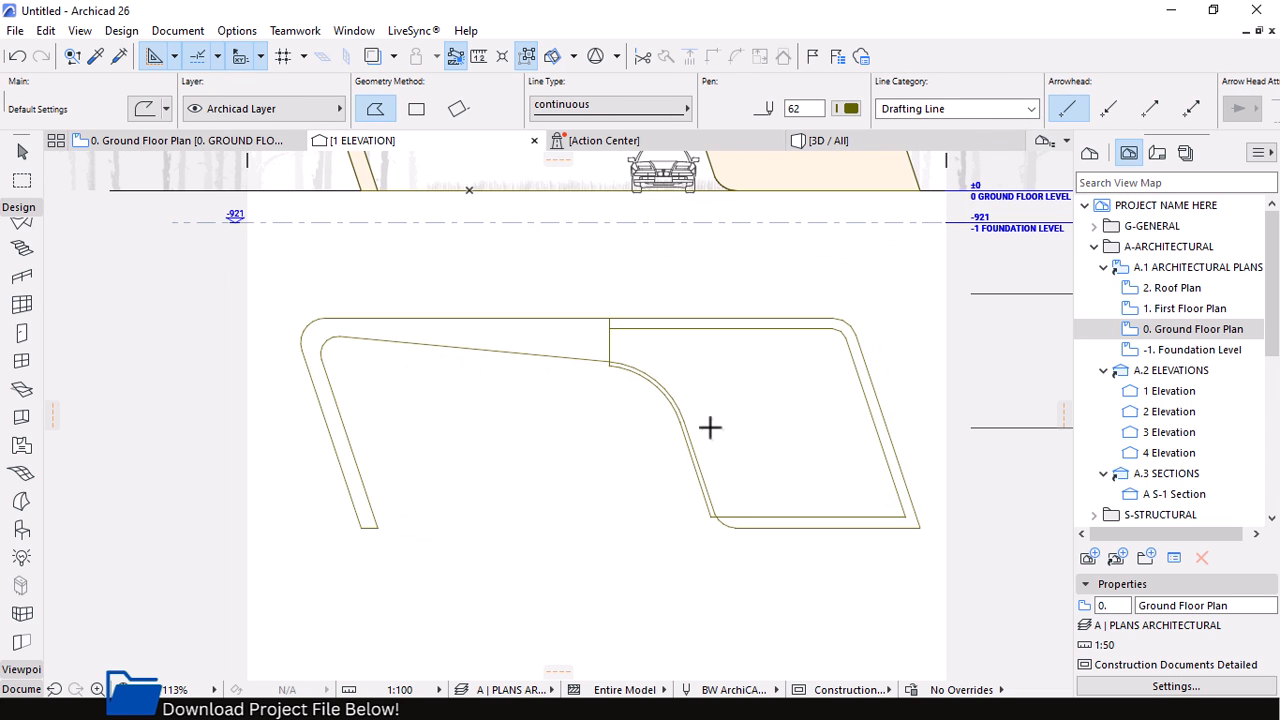
scroll(717, 545, "up", 2)
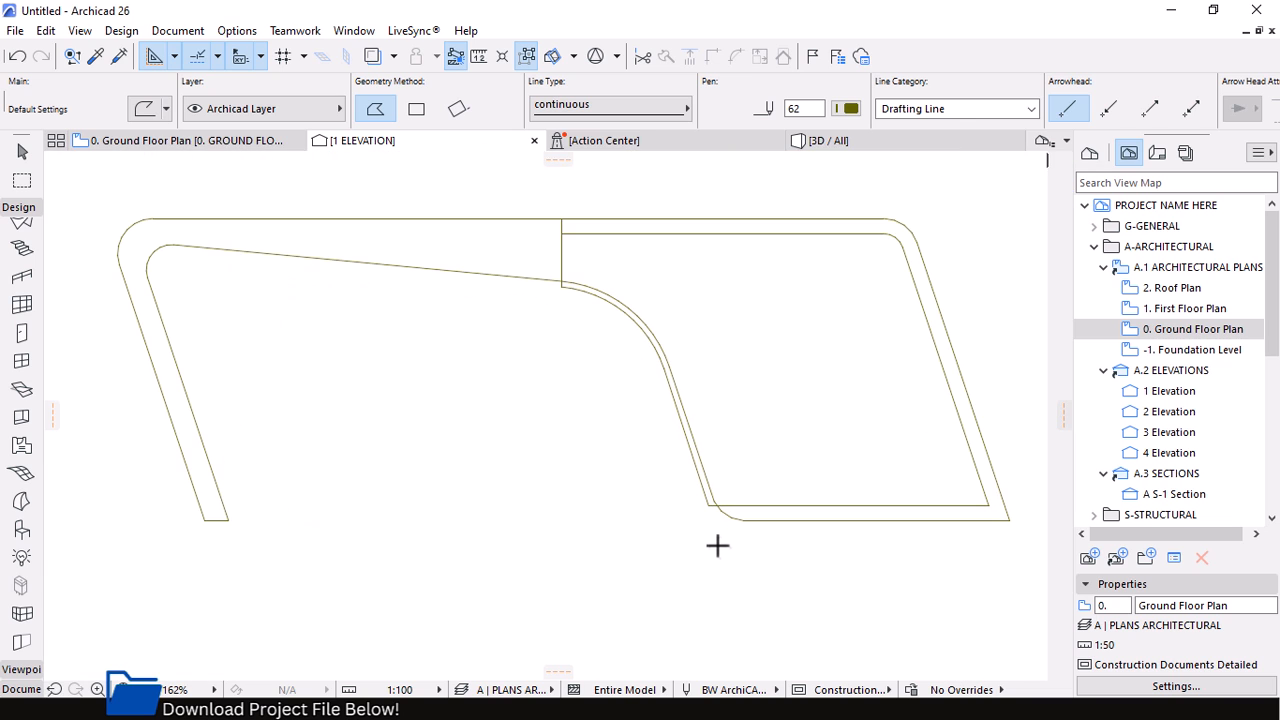
scroll(619, 421, "up", 1)
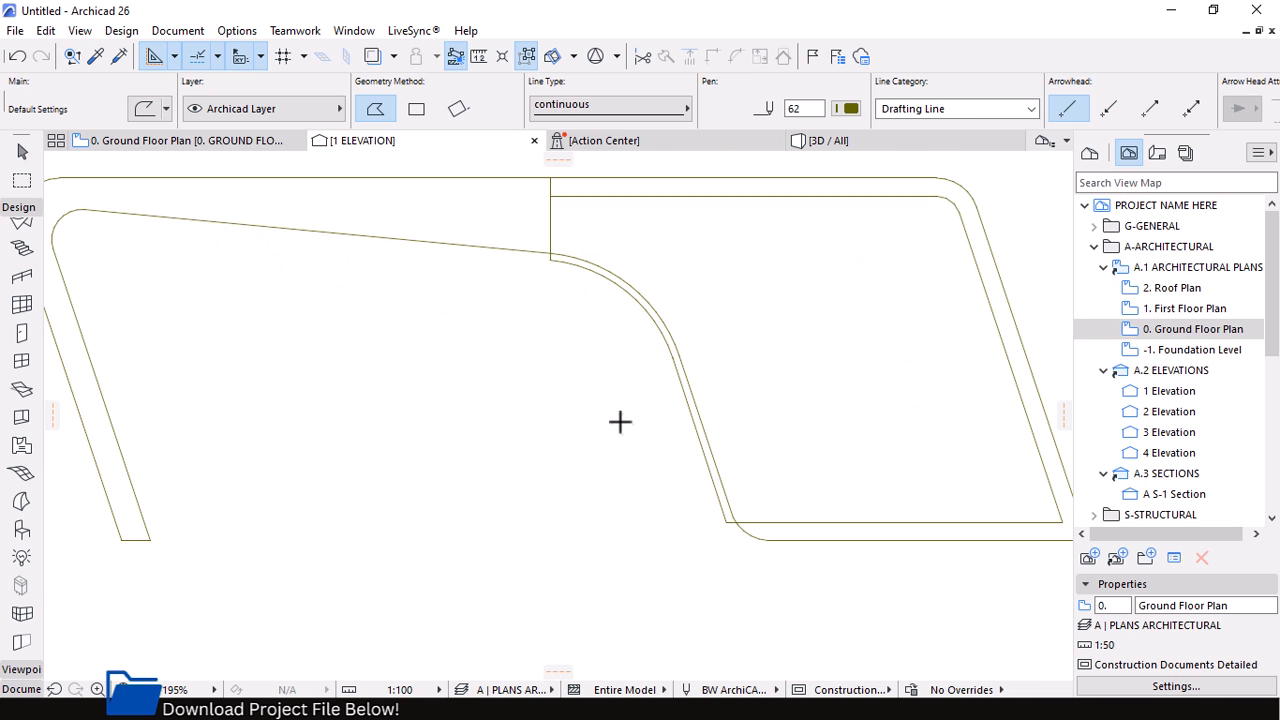
scroll(615, 428, "down", 2)
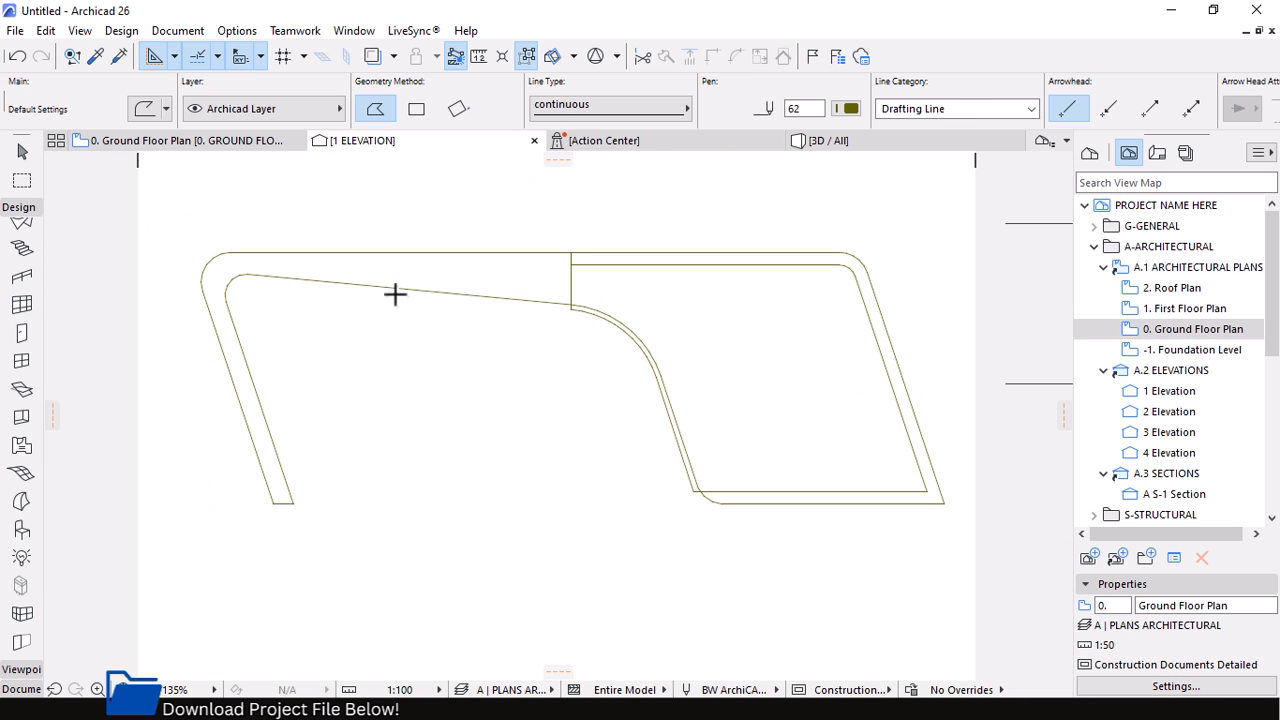
left_click(409, 289)
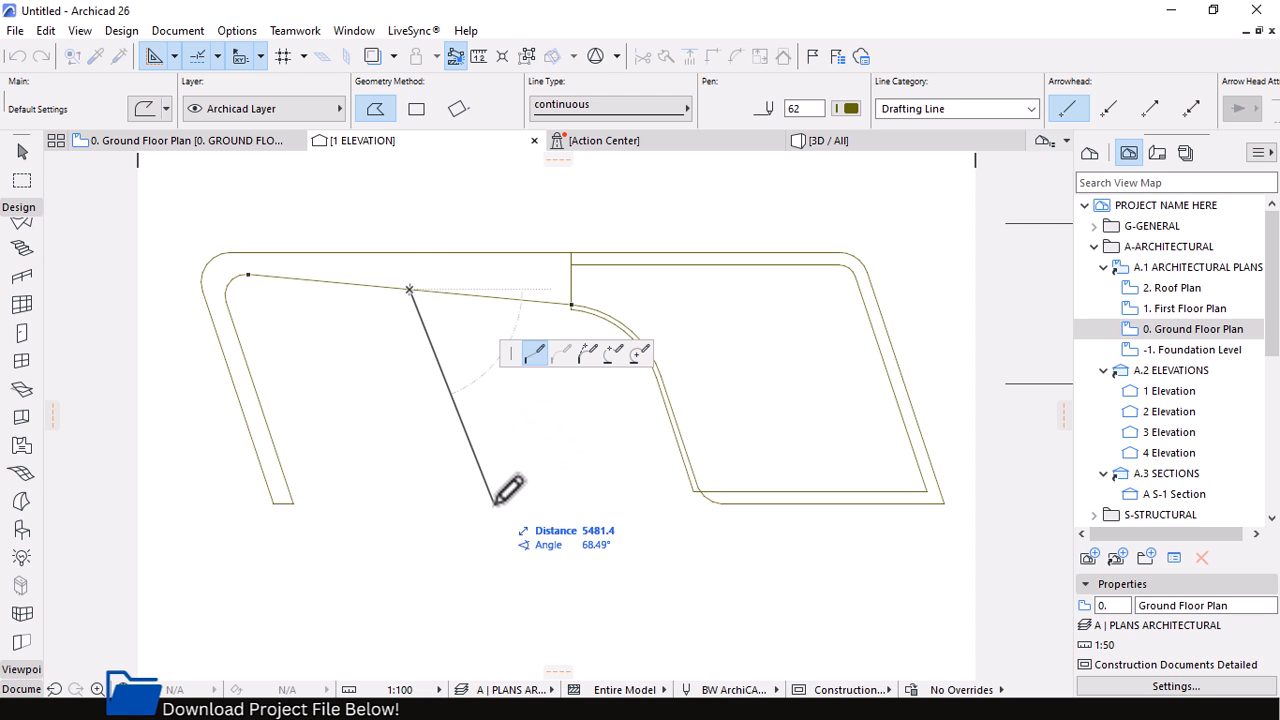
left_click(416, 108)
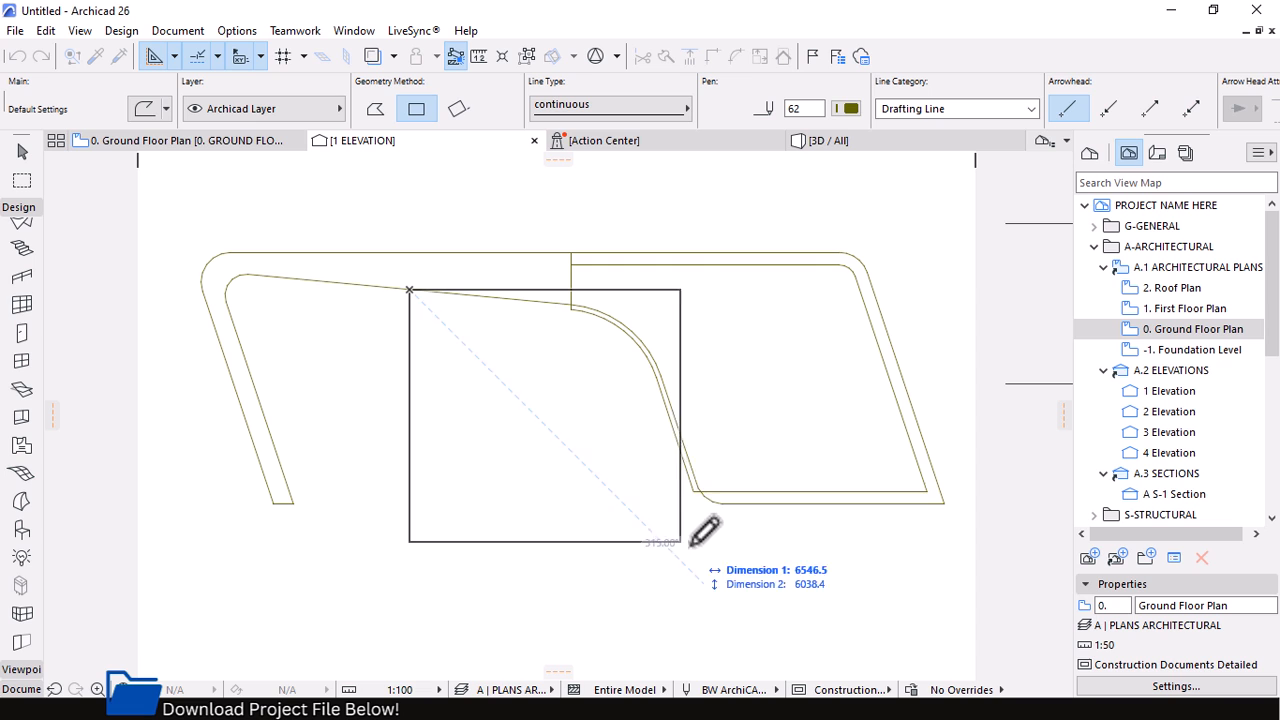
left_click(722, 504)
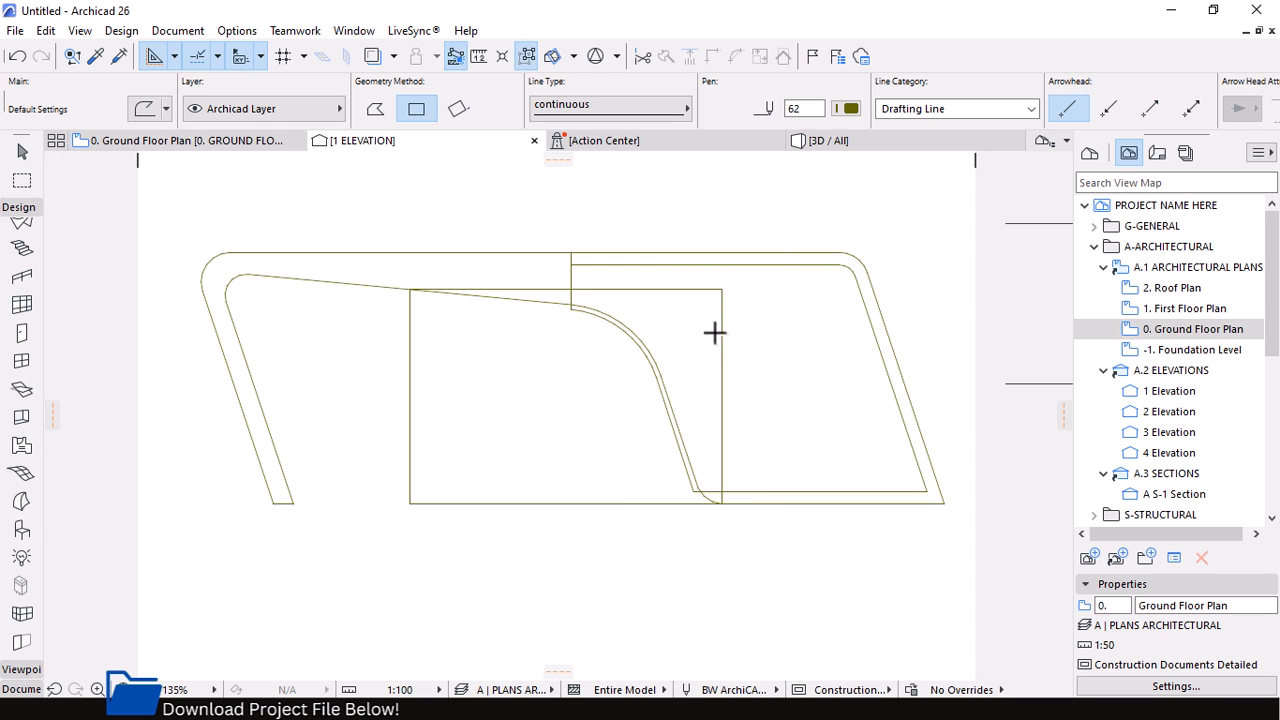
Move the rectangle's lower-left corner inward along the base line so its left side slants like the shell's leg
key("Escape")
left_click(722, 290)
left_click(409, 504)
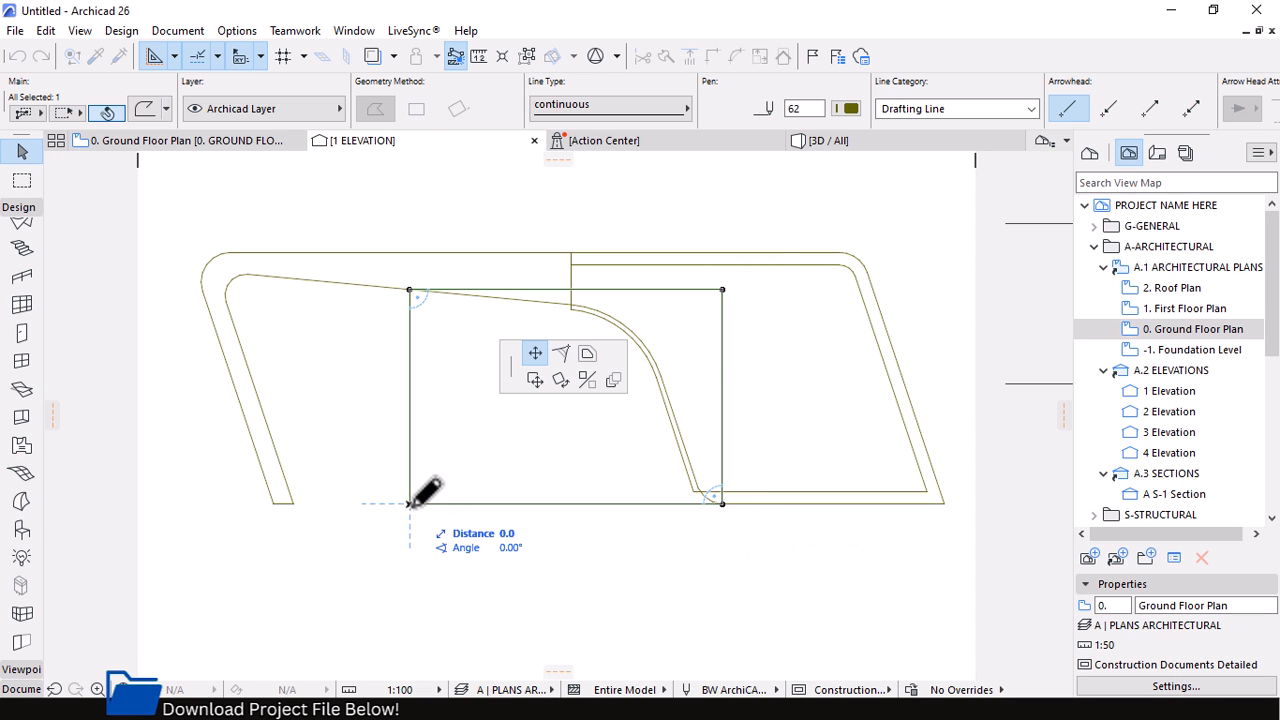
left_click(722, 290)
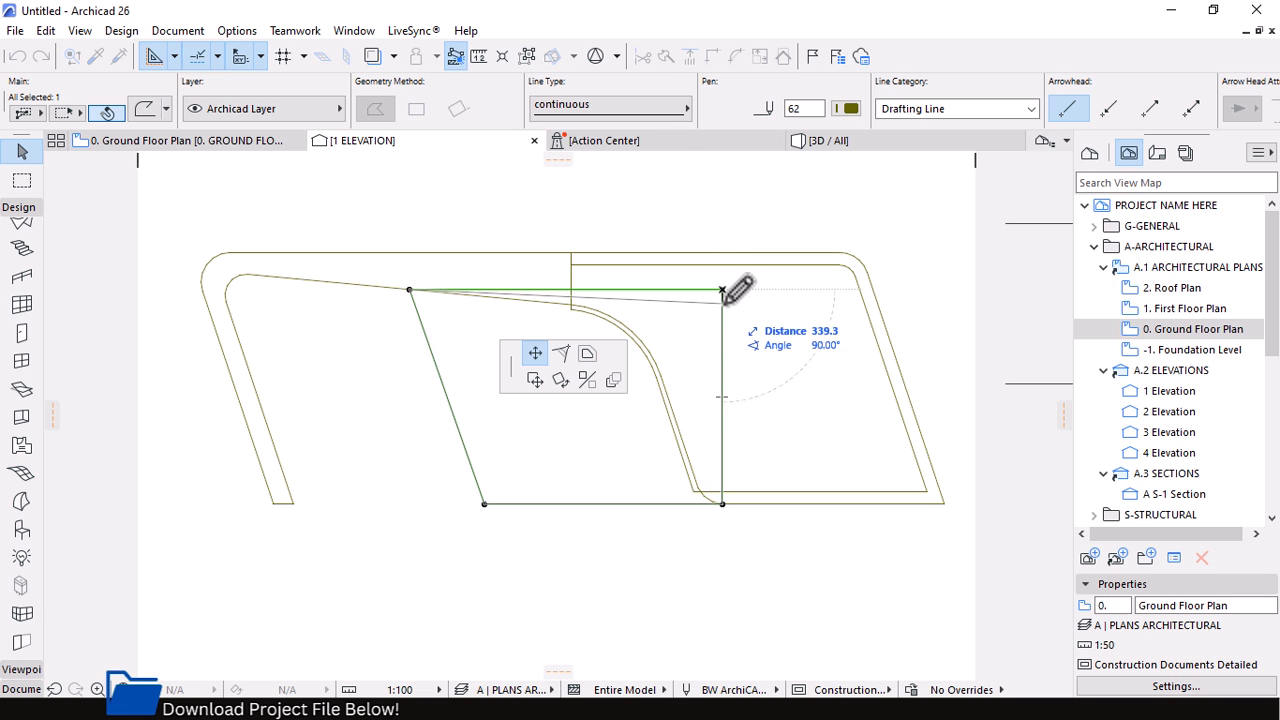
key("Escape")
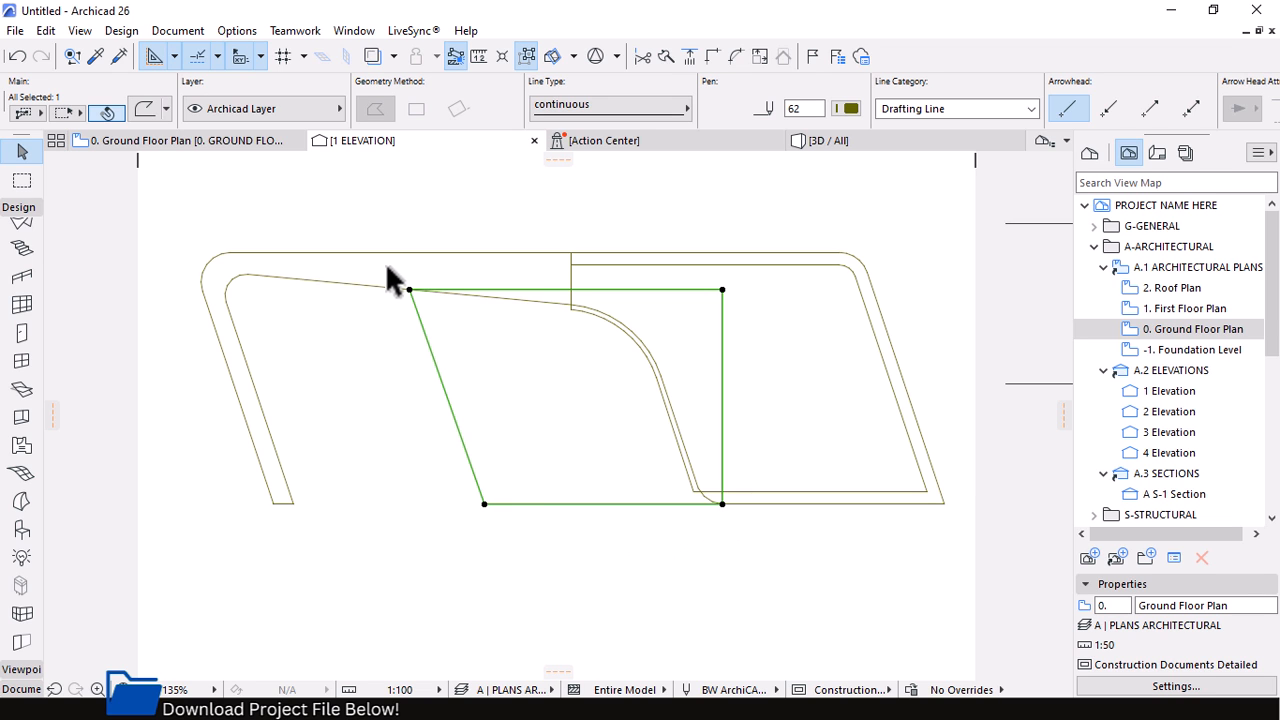
Fillet the slanted polyline's lower-left corner with a radius of 1000, without applying it to all corners
scroll(490, 463, "up", 3)
left_click(480, 521)
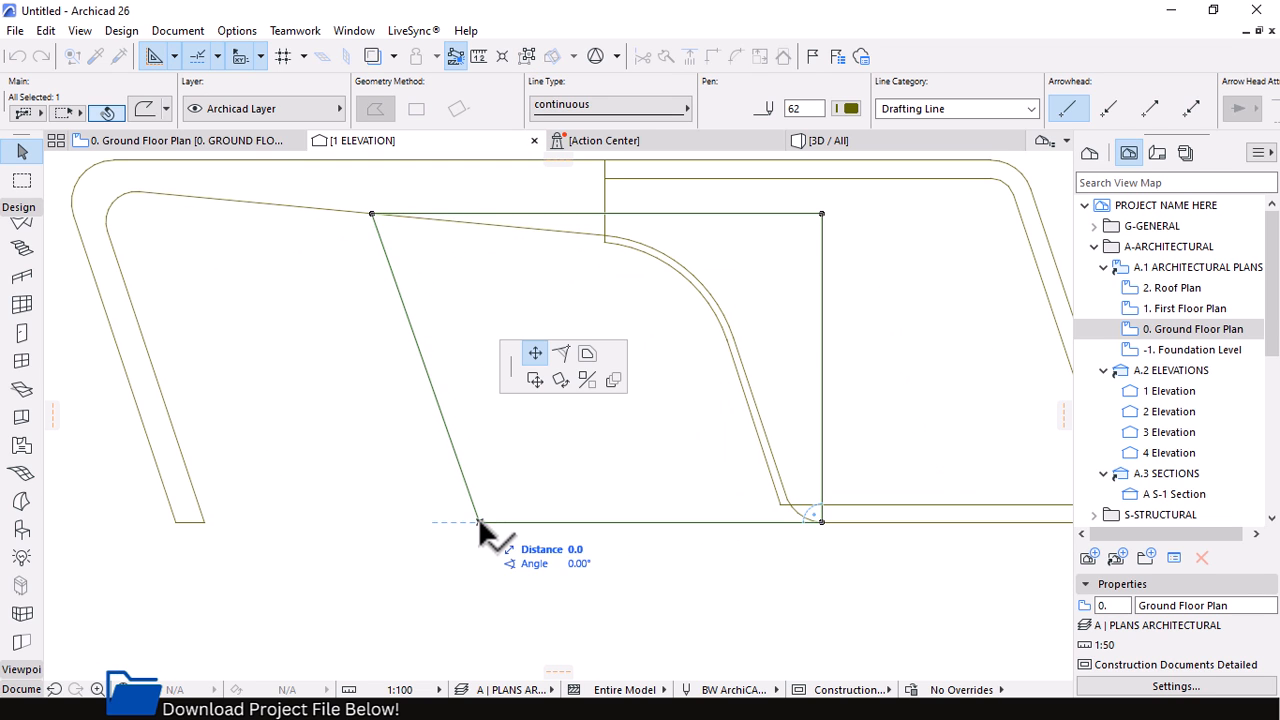
left_click(561, 352)
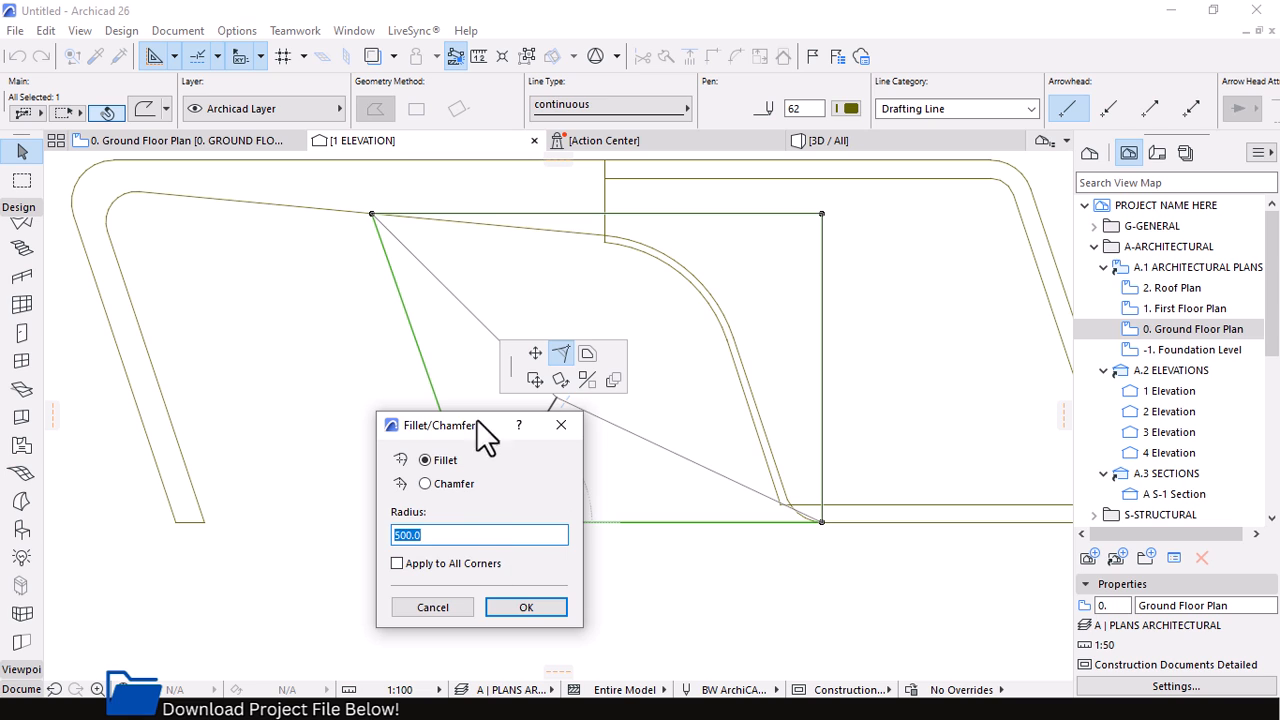
left_click_drag(476, 420, 812, 272)
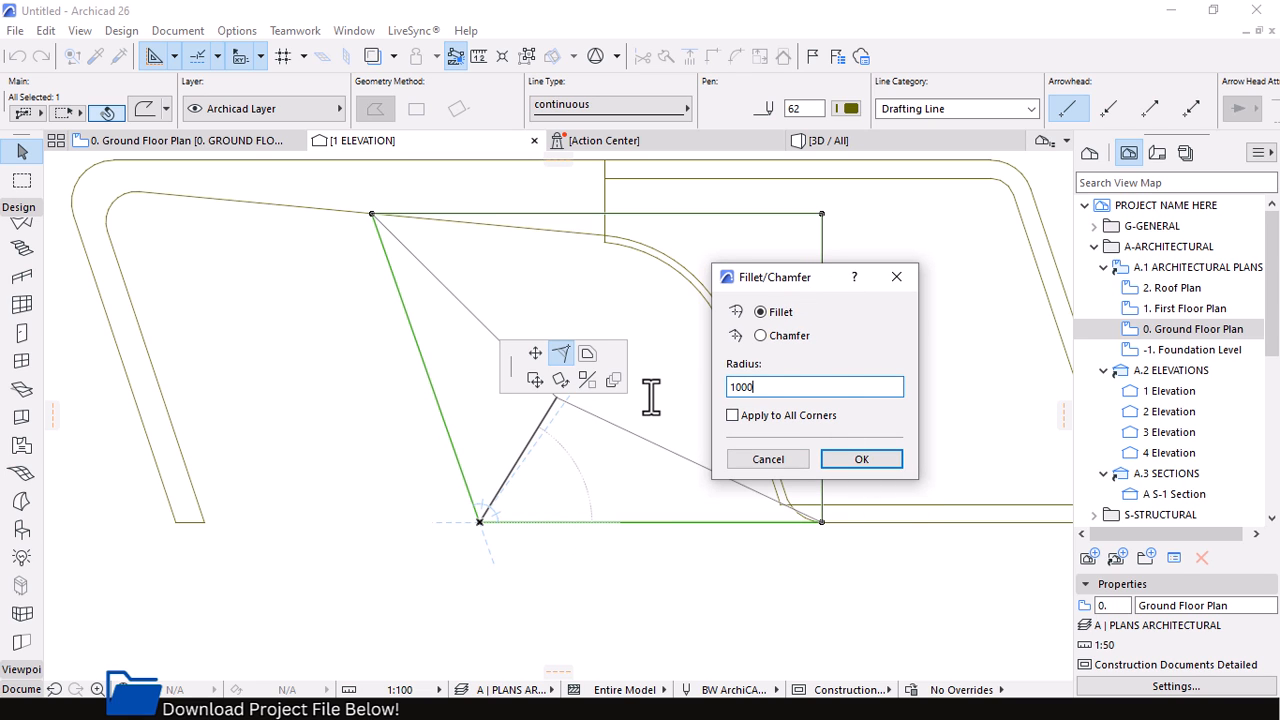
type("1000")
left_click(862, 459)
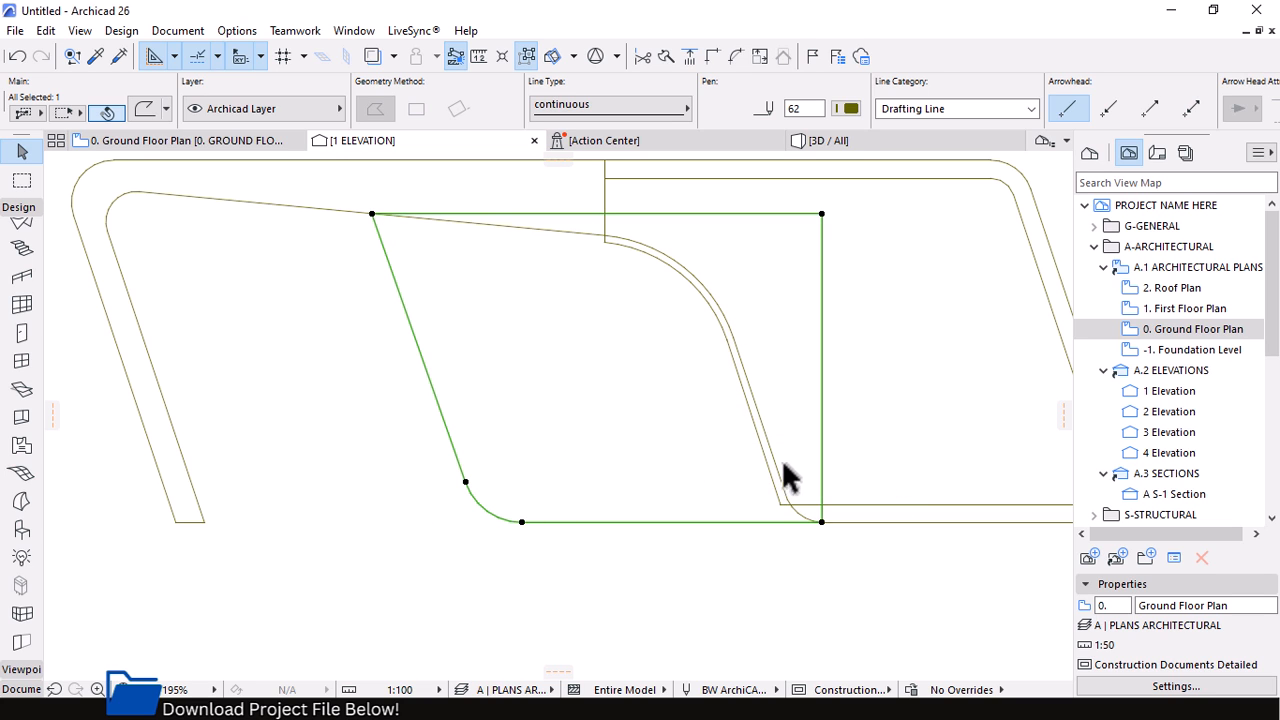
Offset all edges of the slanted polyline inward by 180, keeping the original so the two outlines form the frame's thickness
left_click(521, 521)
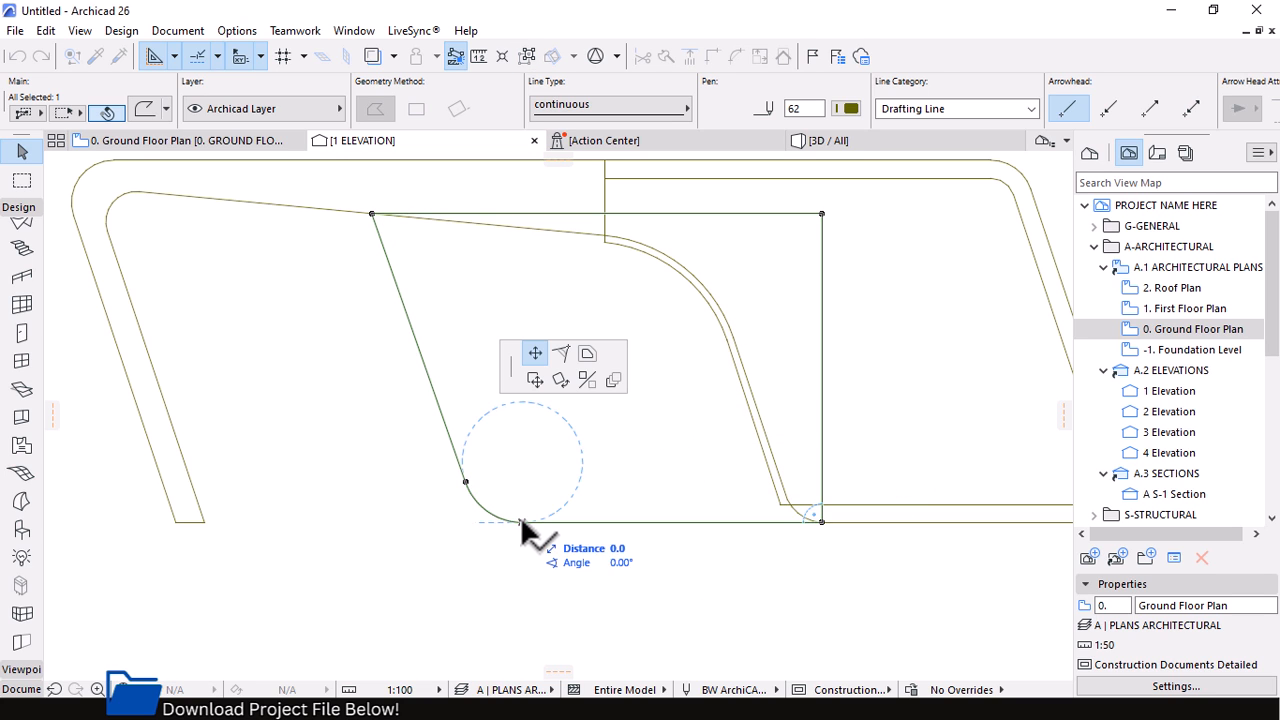
left_click(587, 353)
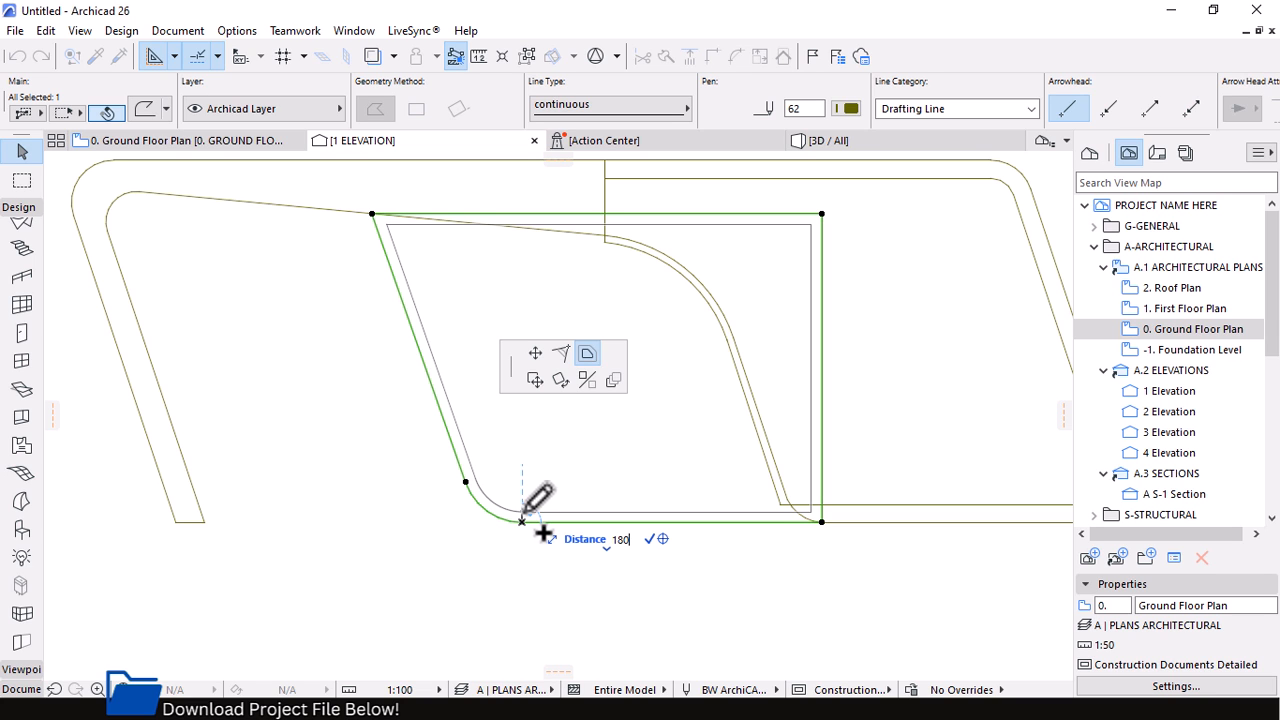
key("Return")
Offset the inner polyline's top and right edges outward so that both extend slightly past the outer polyline
scroll(407, 223, "up", 6)
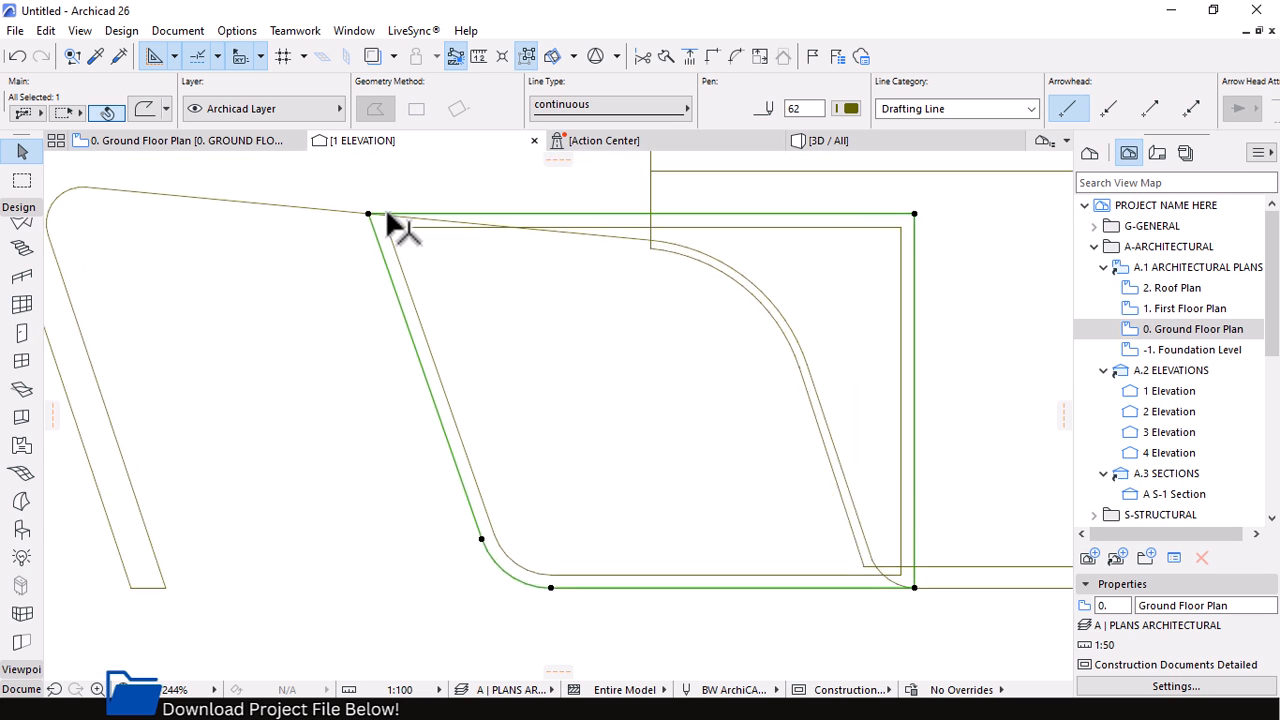
left_click(428, 259)
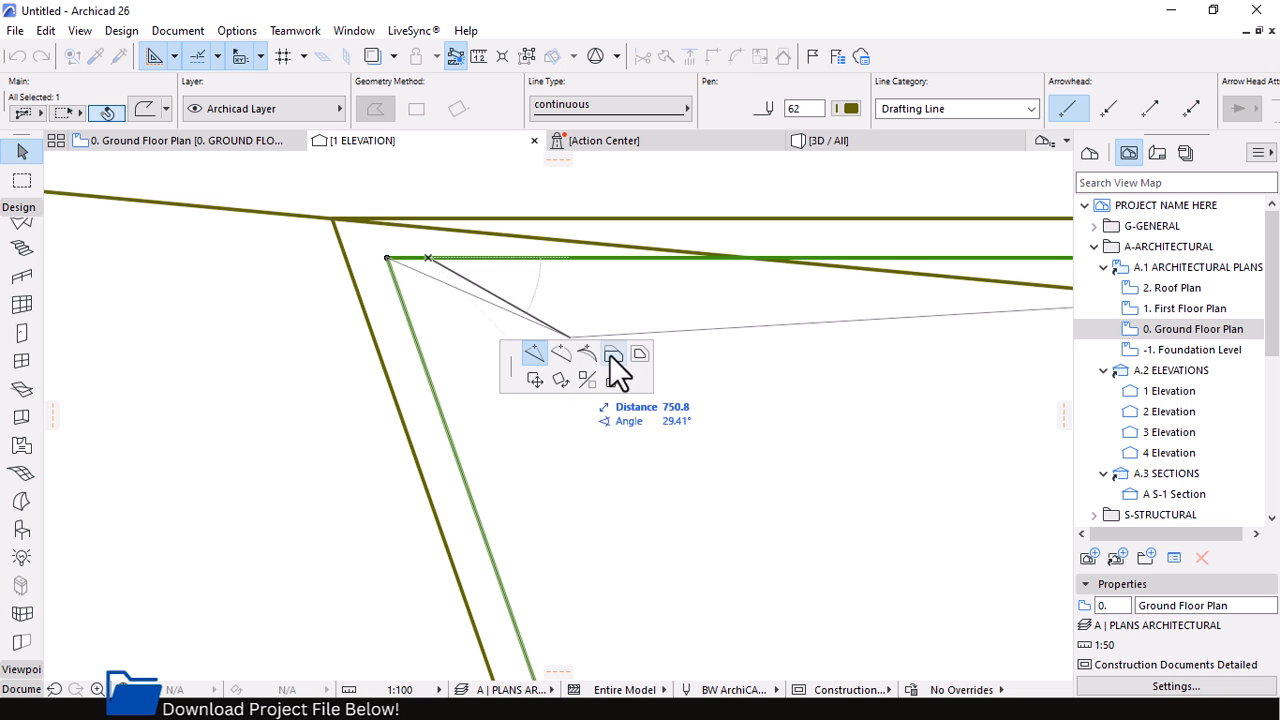
left_click(378, 203)
scroll(372, 205, "down", 5)
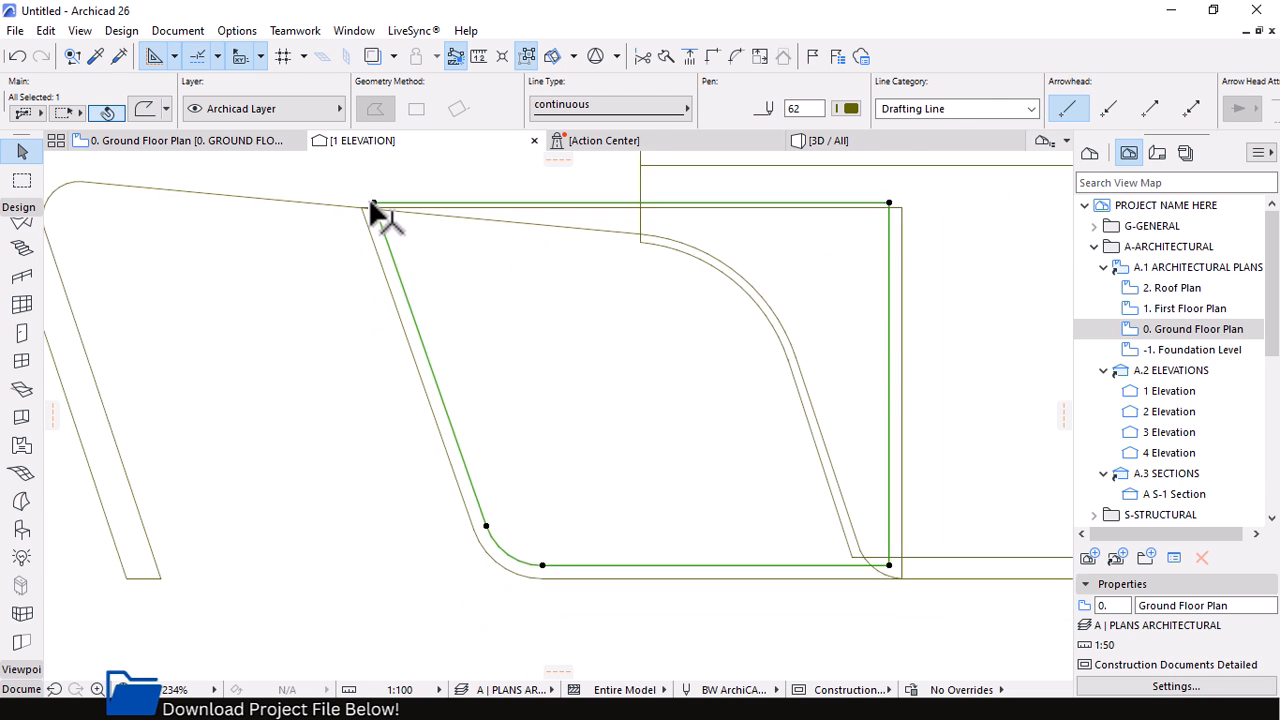
scroll(674, 443, "up", 3)
left_click(674, 362)
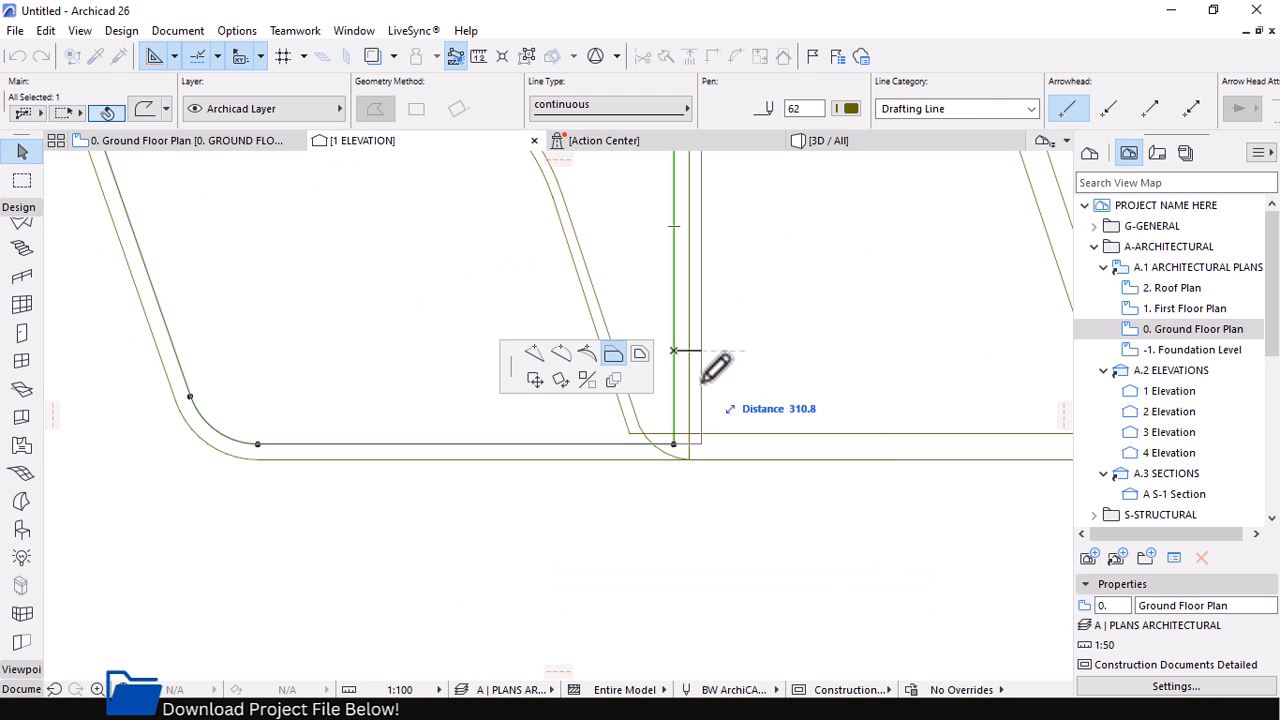
left_click(708, 380)
scroll(713, 441, "down", 4)
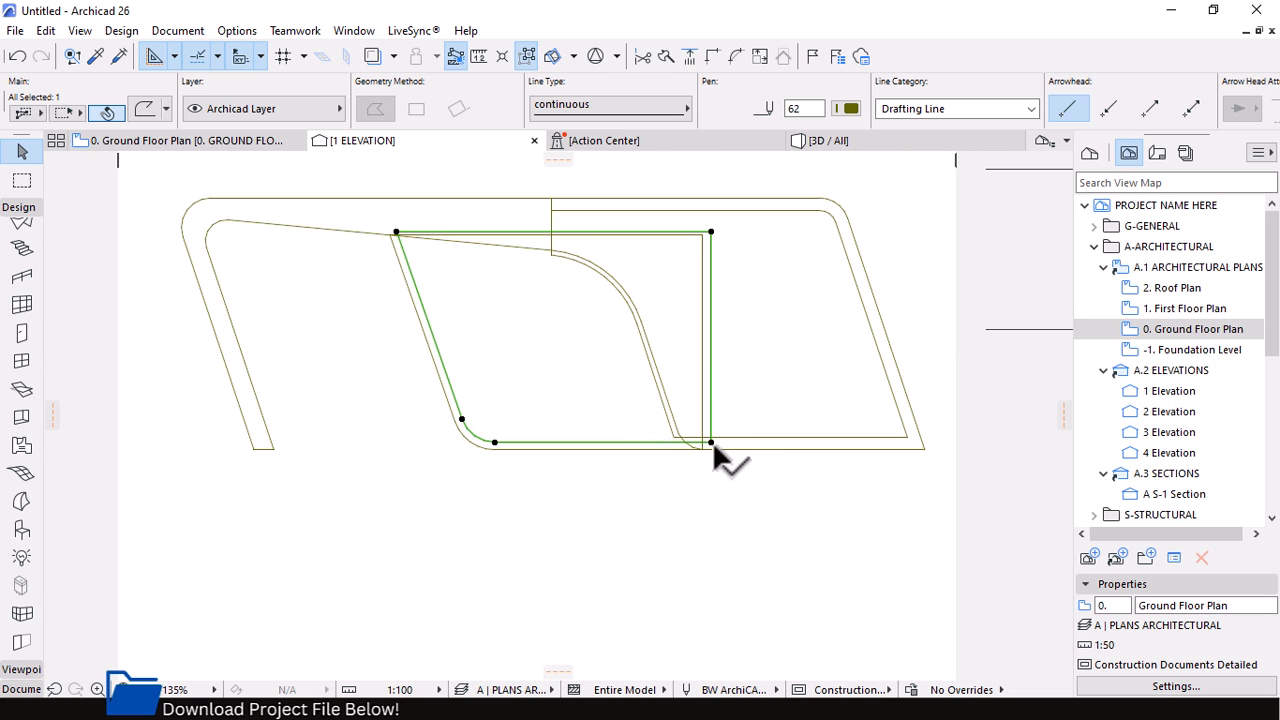
Select both slanted polylines and place a copy of them straight down, clear of the shell outline
left_click(608, 452, "shift")
scroll(675, 338, "down", 2)
key("ctrl+d")
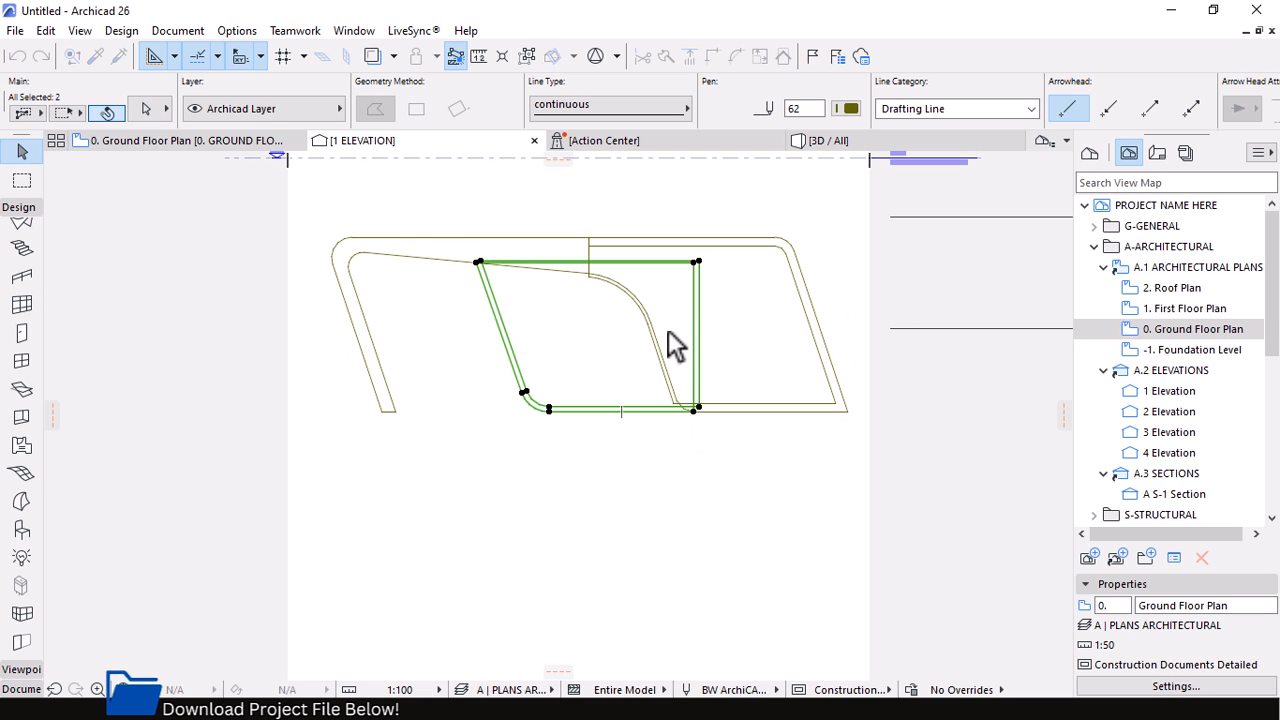
left_click(665, 338)
left_click(665, 514)
left_click(680, 620)
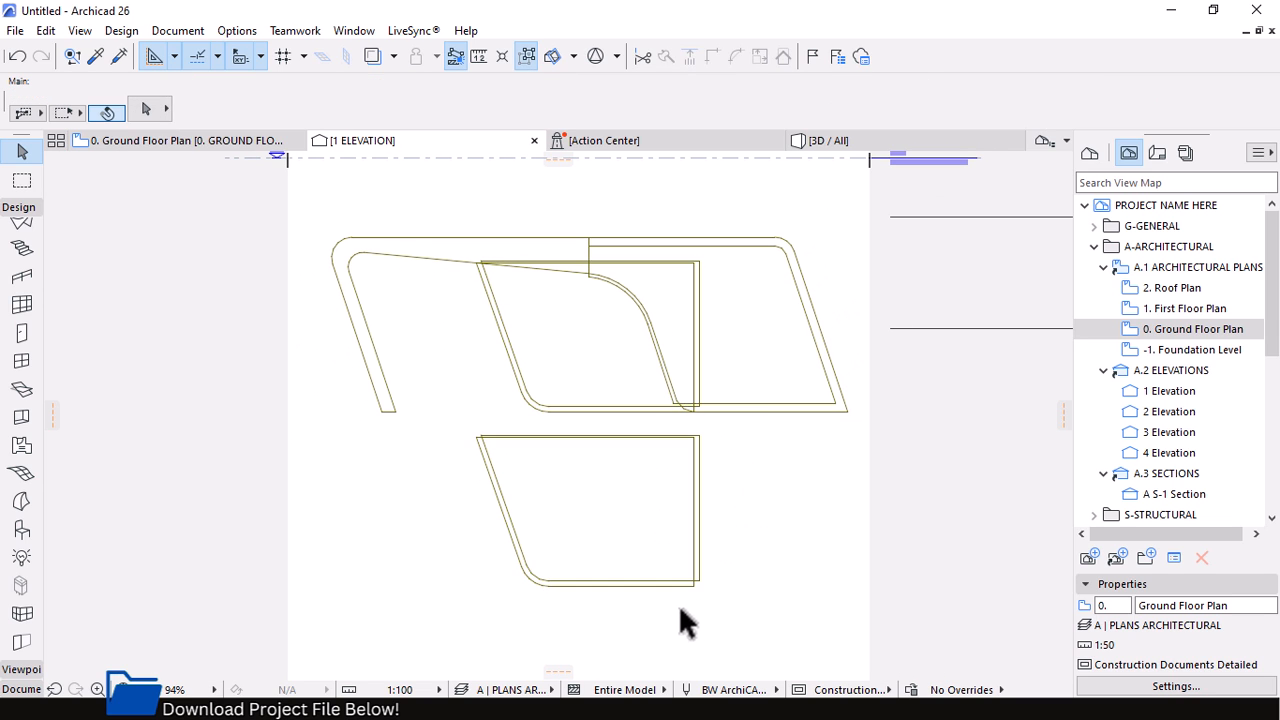
Create a morph face with the Magic Wand from the slanted leg and base strip between the two copied polylines
scroll(611, 625, "up", 2)
scroll(615, 604, "up", 1)
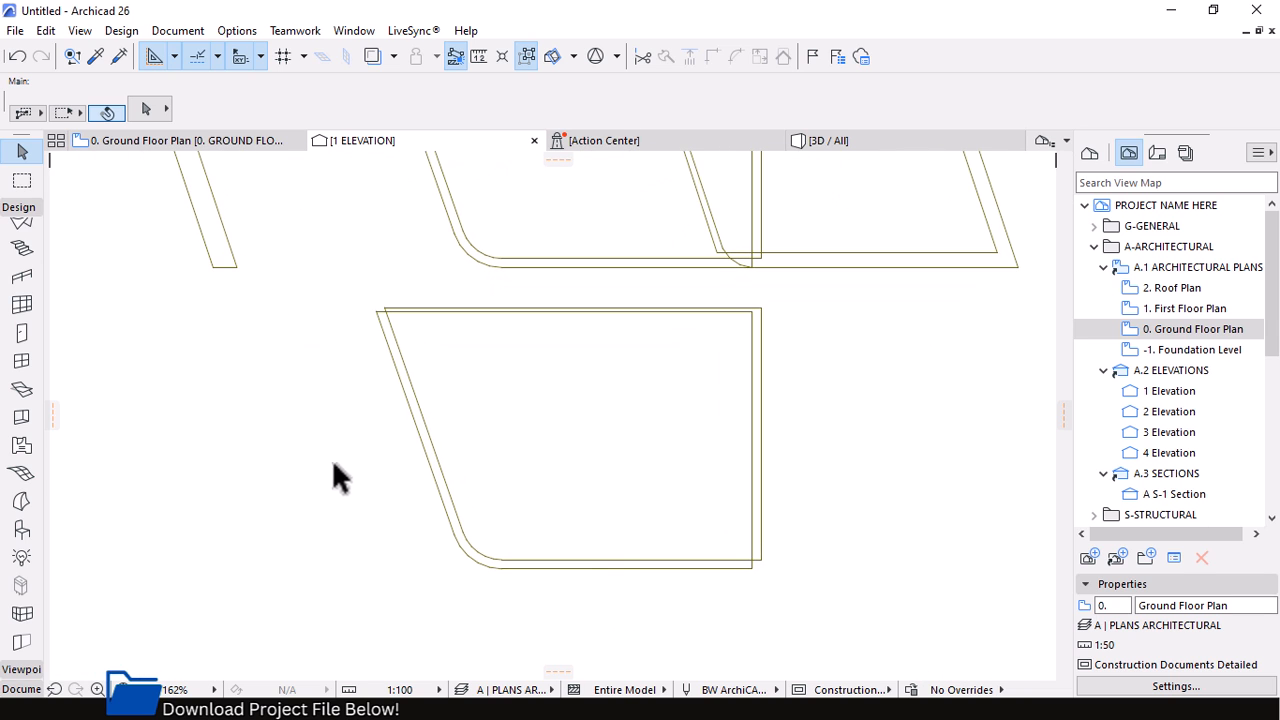
left_click(22, 500)
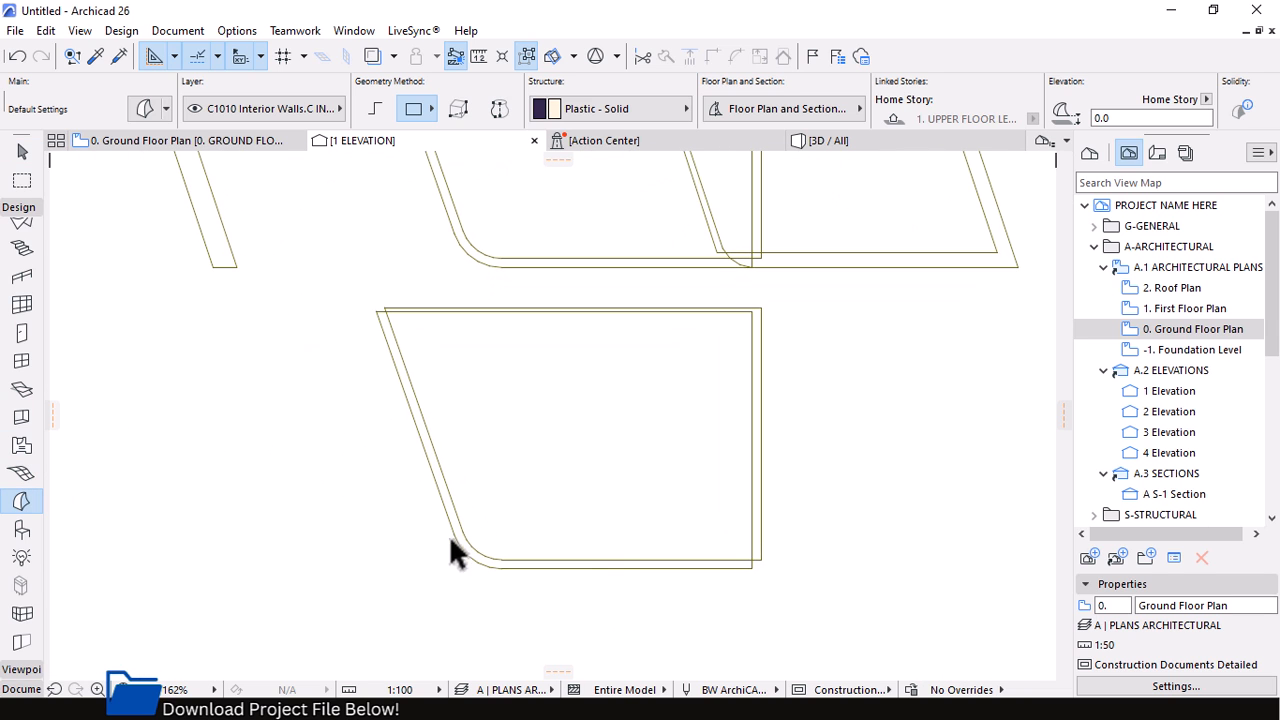
scroll(457, 562, "up", 2)
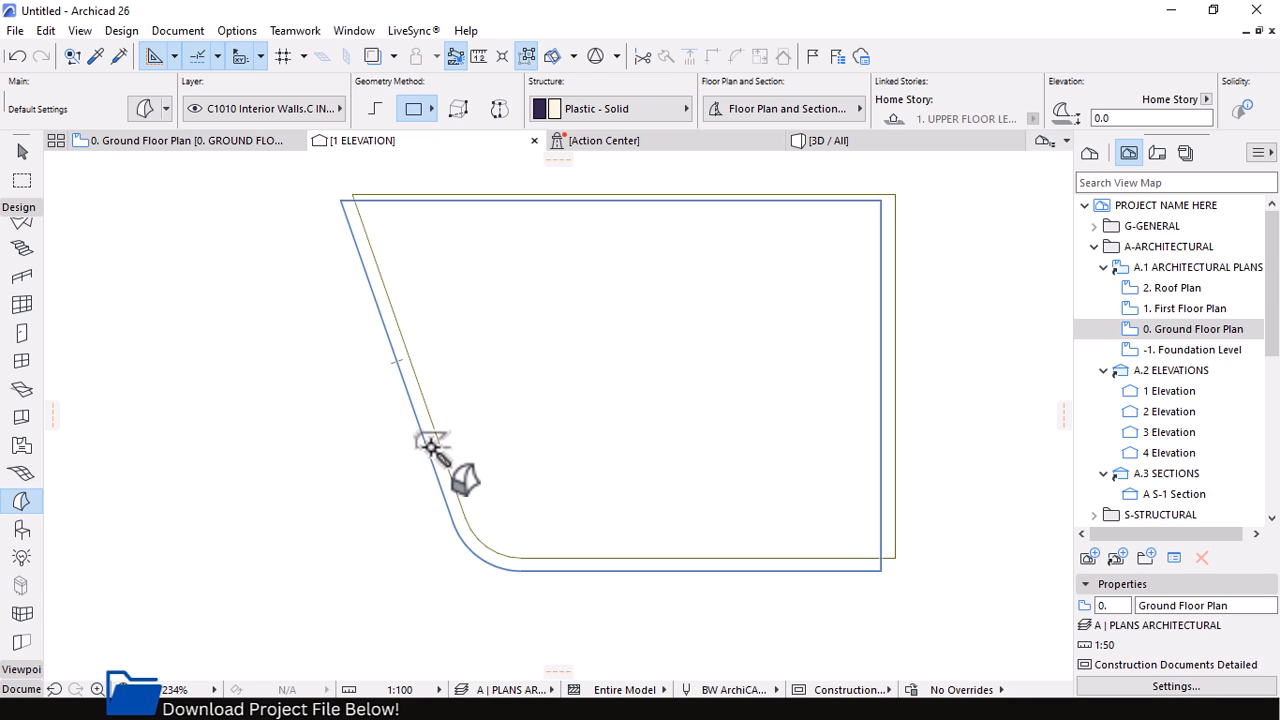
left_click(393, 327)
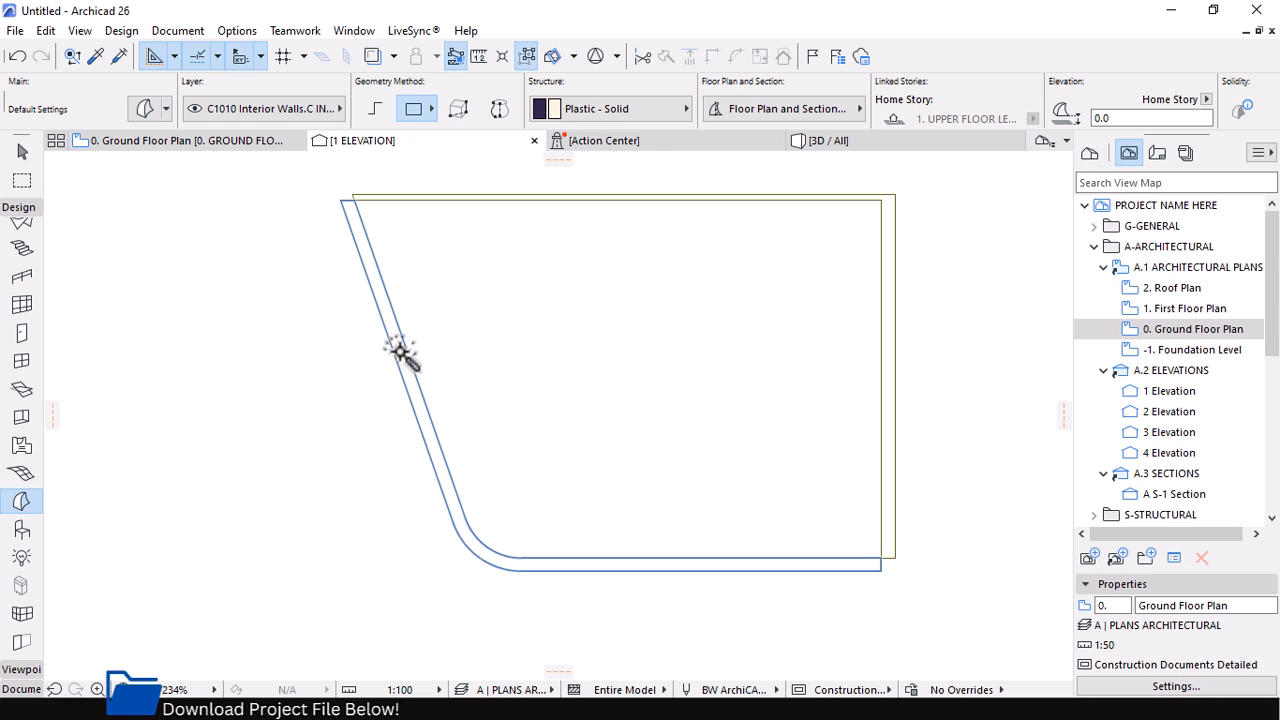
left_click(398, 338)
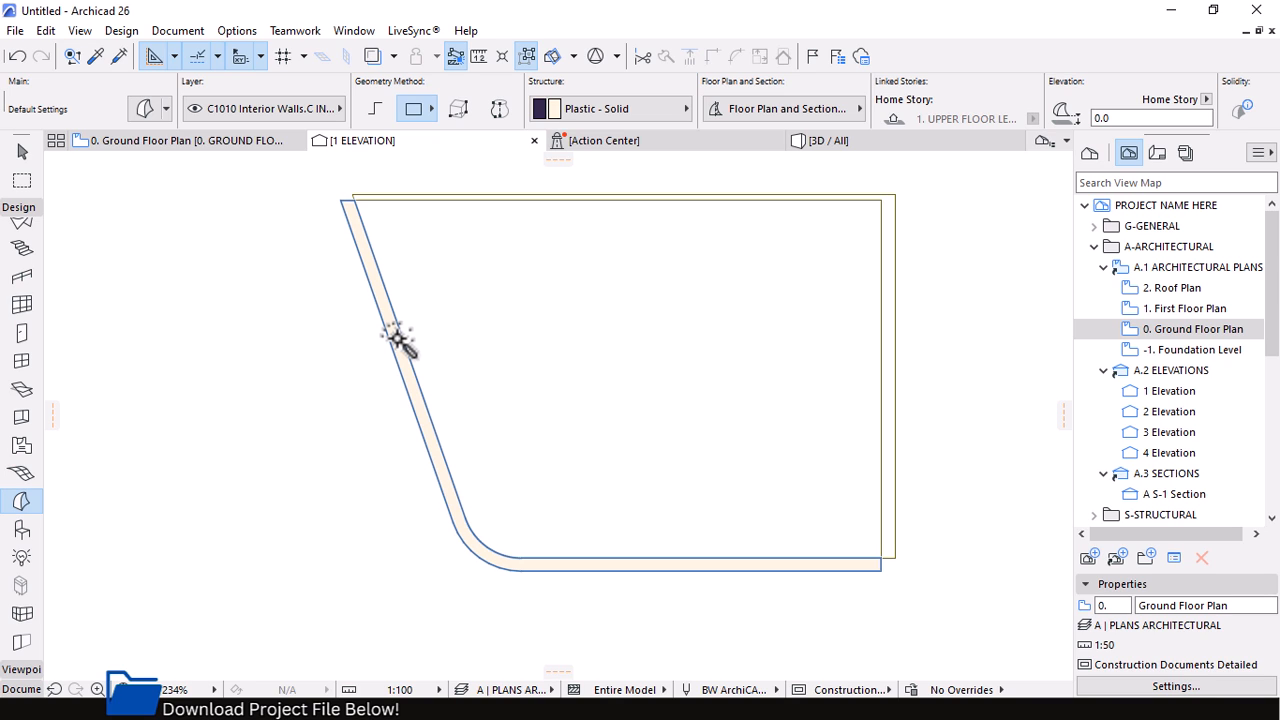
Move the frame morph up to the building, snapping its base's right end onto the end of the shell's lower rounded corner
scroll(349, 200, "up", 5)
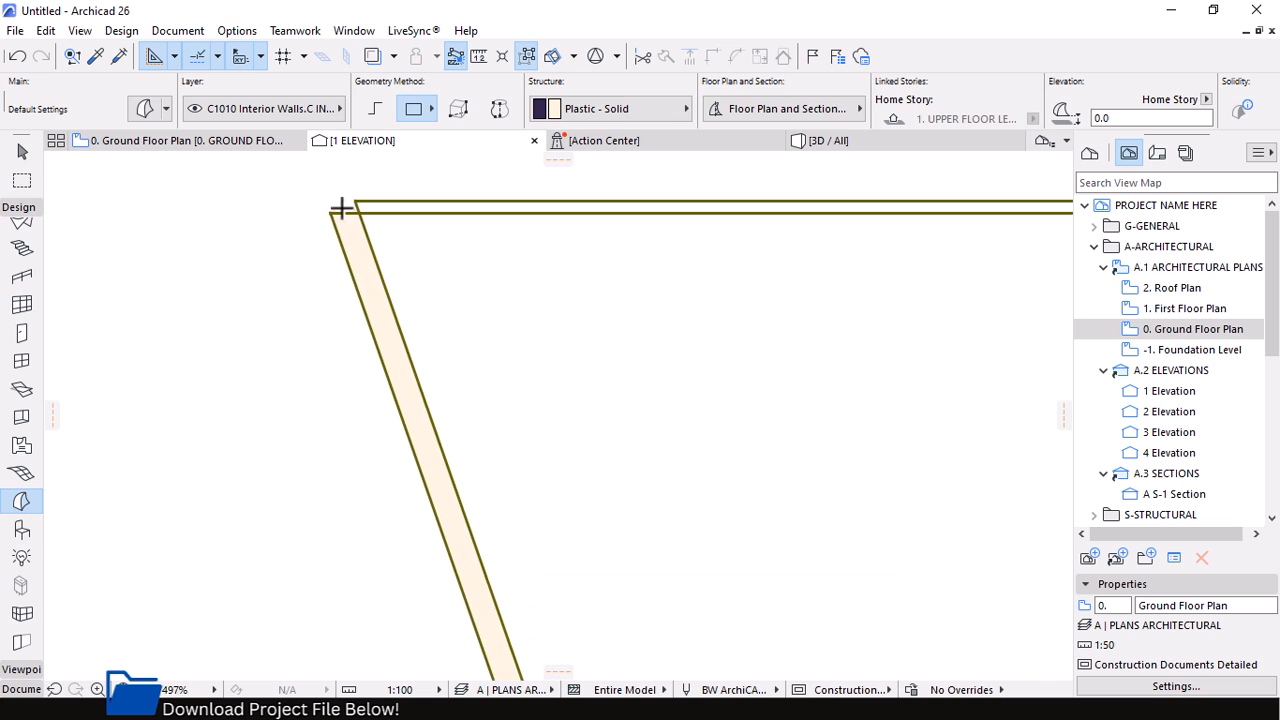
key("Escape")
left_click(359, 257)
scroll(402, 280, "down", 9)
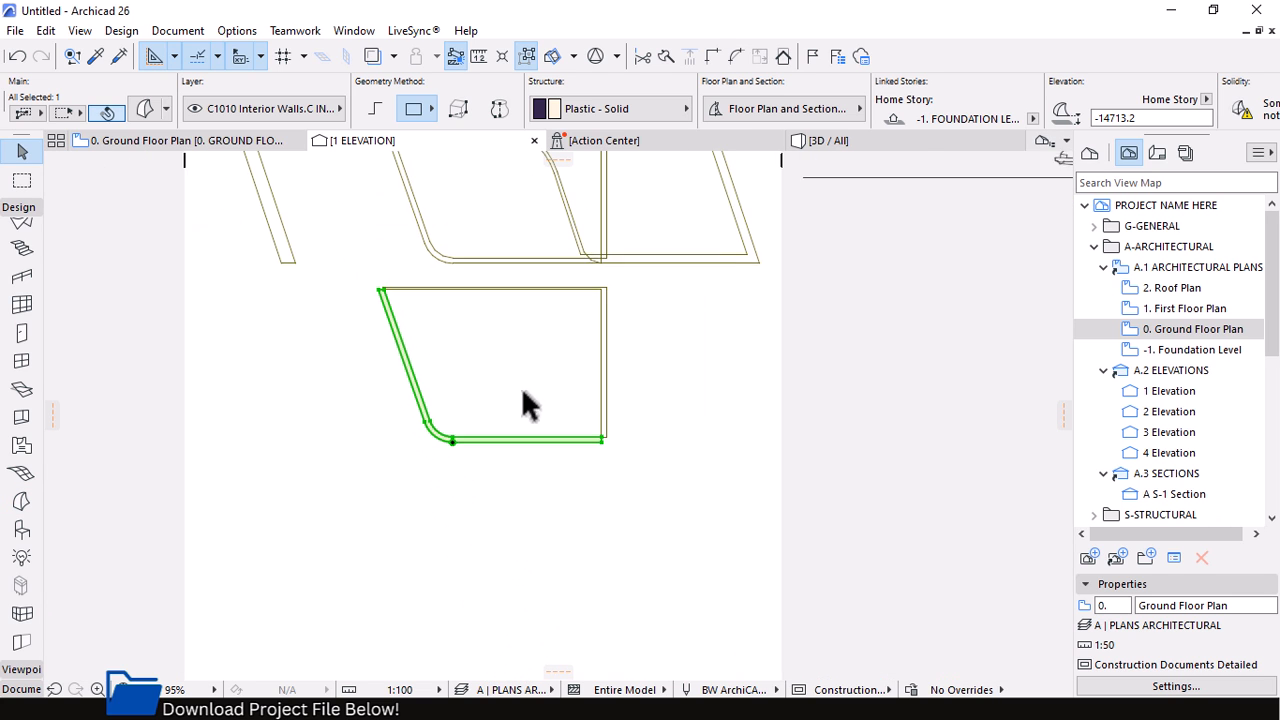
left_click(599, 438)
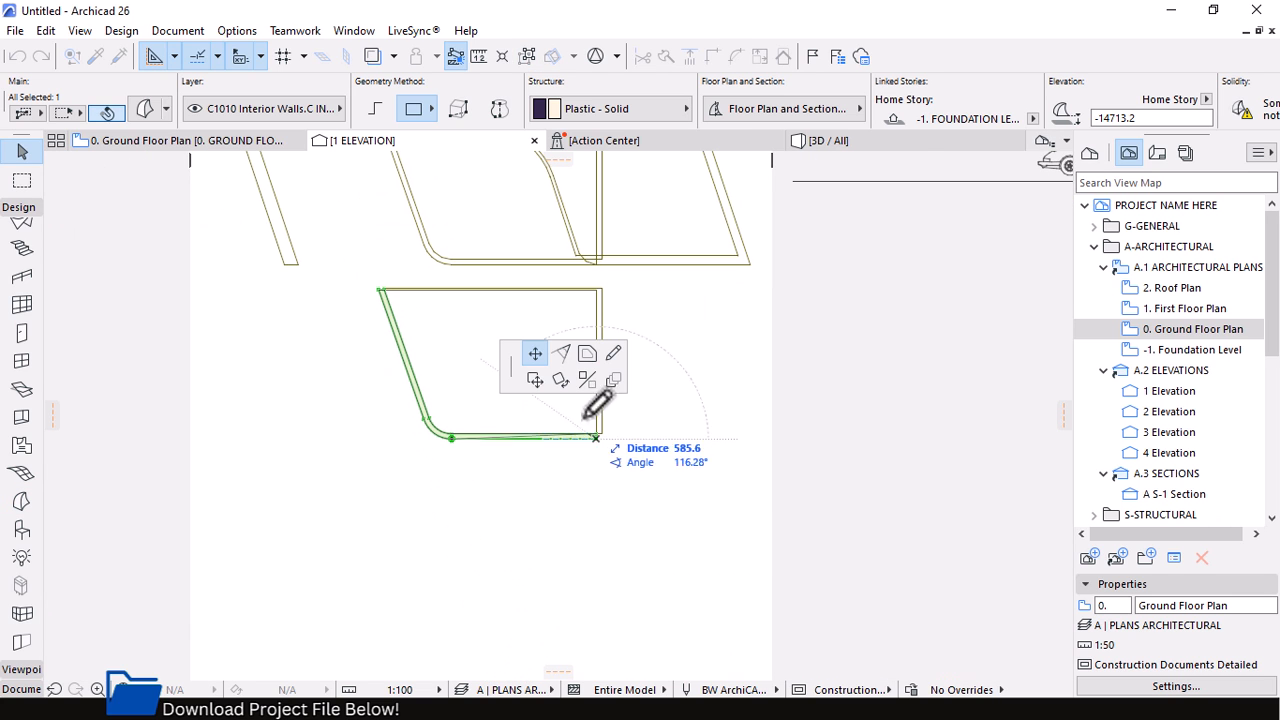
left_click(535, 382)
scroll(599, 543, "down", 5)
scroll(579, 271, "up", 2)
scroll(579, 271, "up", 5)
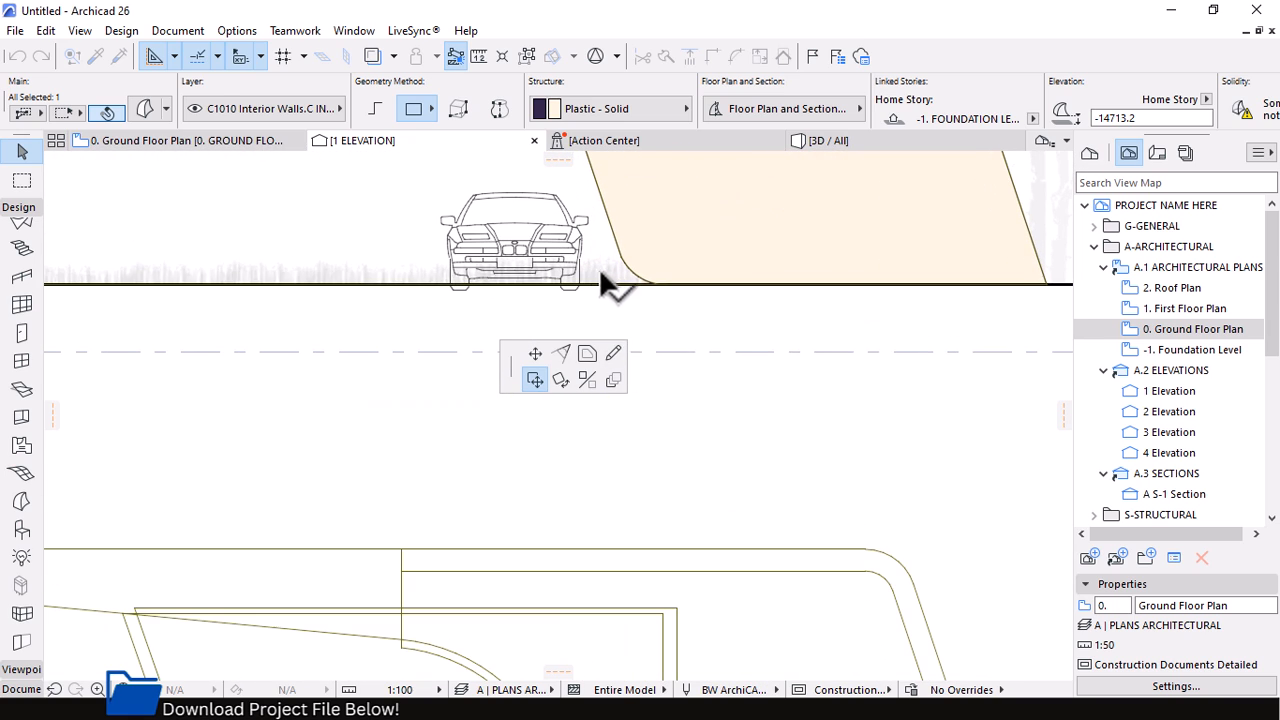
left_click(674, 358)
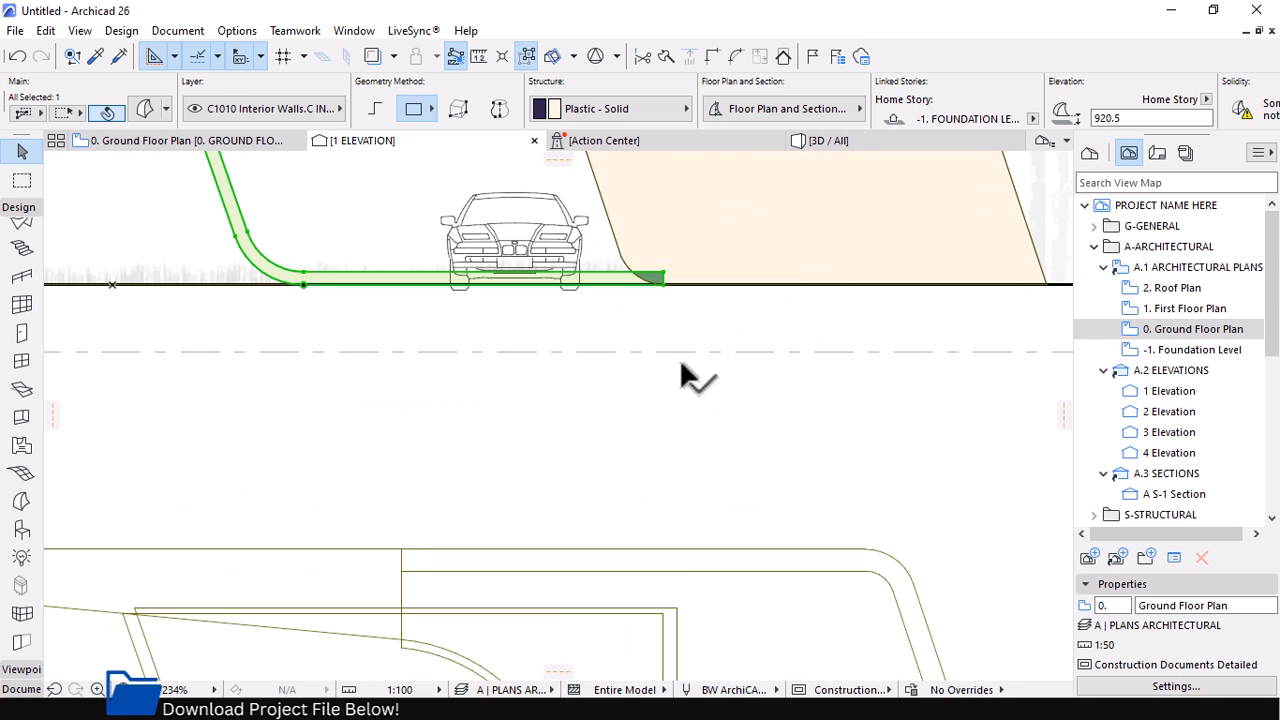
scroll(666, 463, "down", 4)
scroll(634, 337, "up", 2)
Switch to the 3D view and examine how the flat frame morph sits beneath the shell
left_click(830, 141)
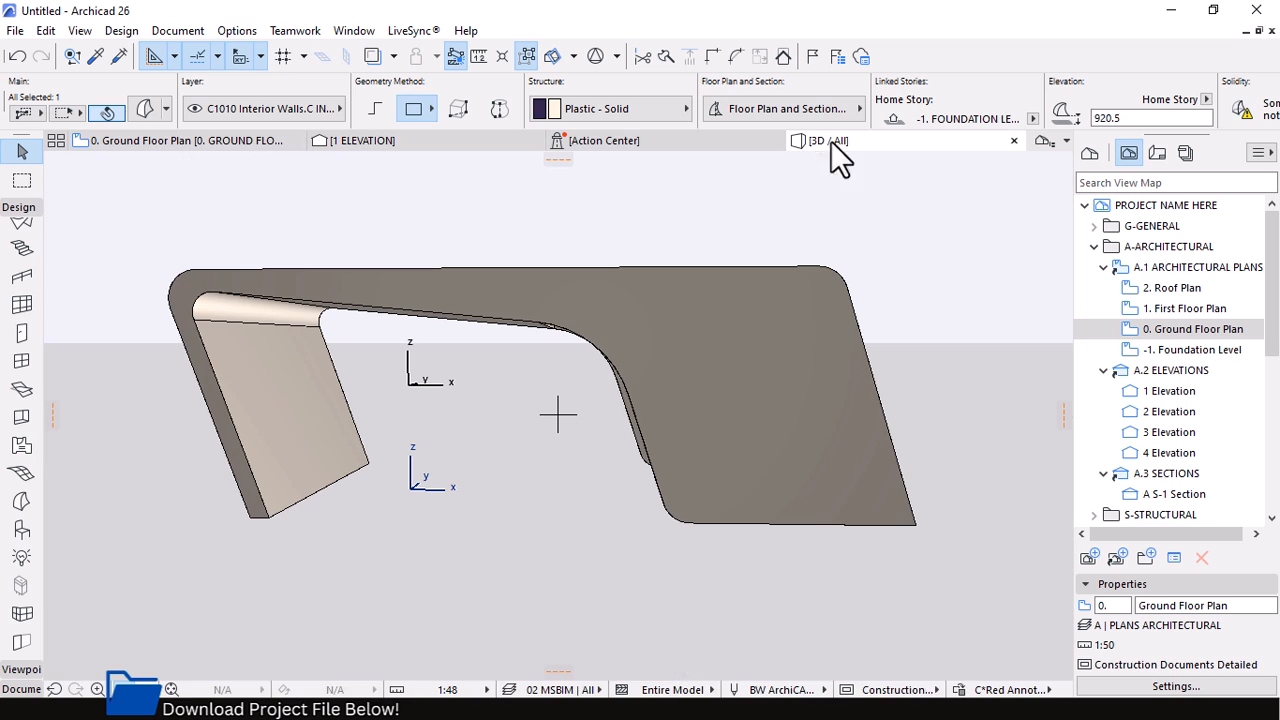
left_click_drag(678, 371, 754, 483)
scroll(713, 499, "up", 3)
scroll(713, 499, "up", 2)
scroll(814, 446, "down", 2)
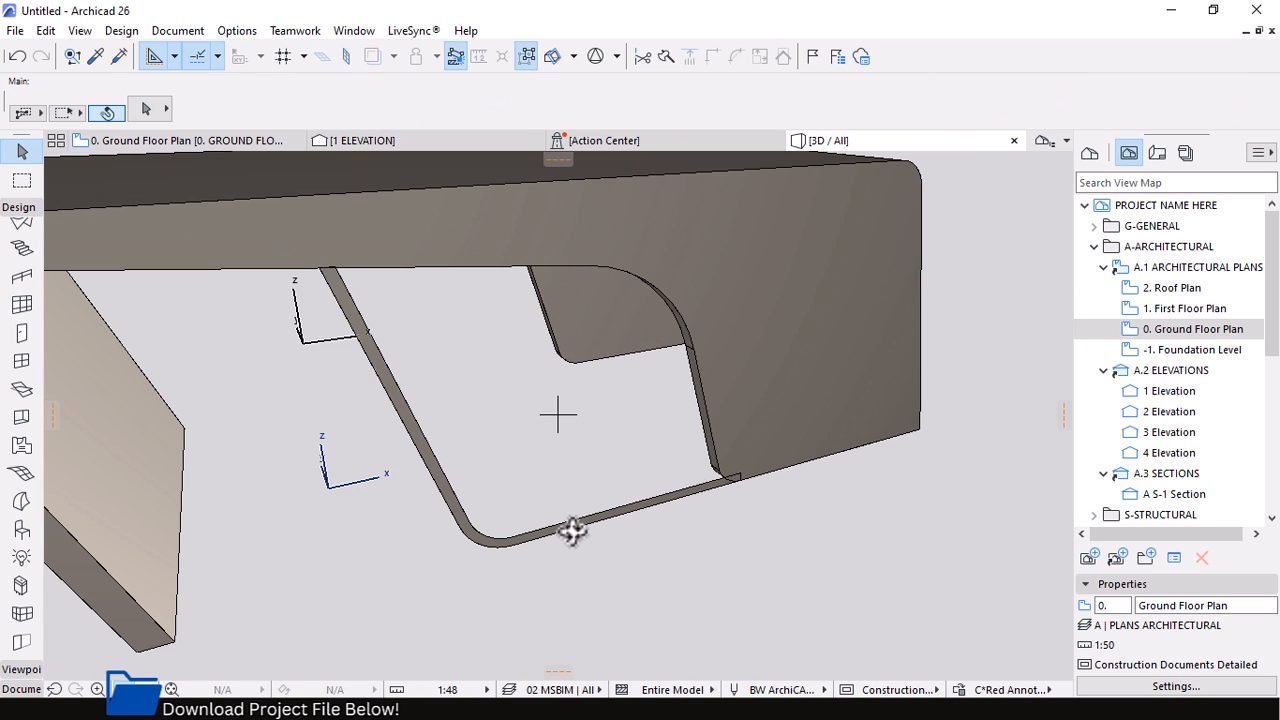
scroll(571, 531, "up", 1)
key("Escape")
Select the frame morph and set its building material to MT Aluminium from the MTL METAL group
left_click(358, 332)
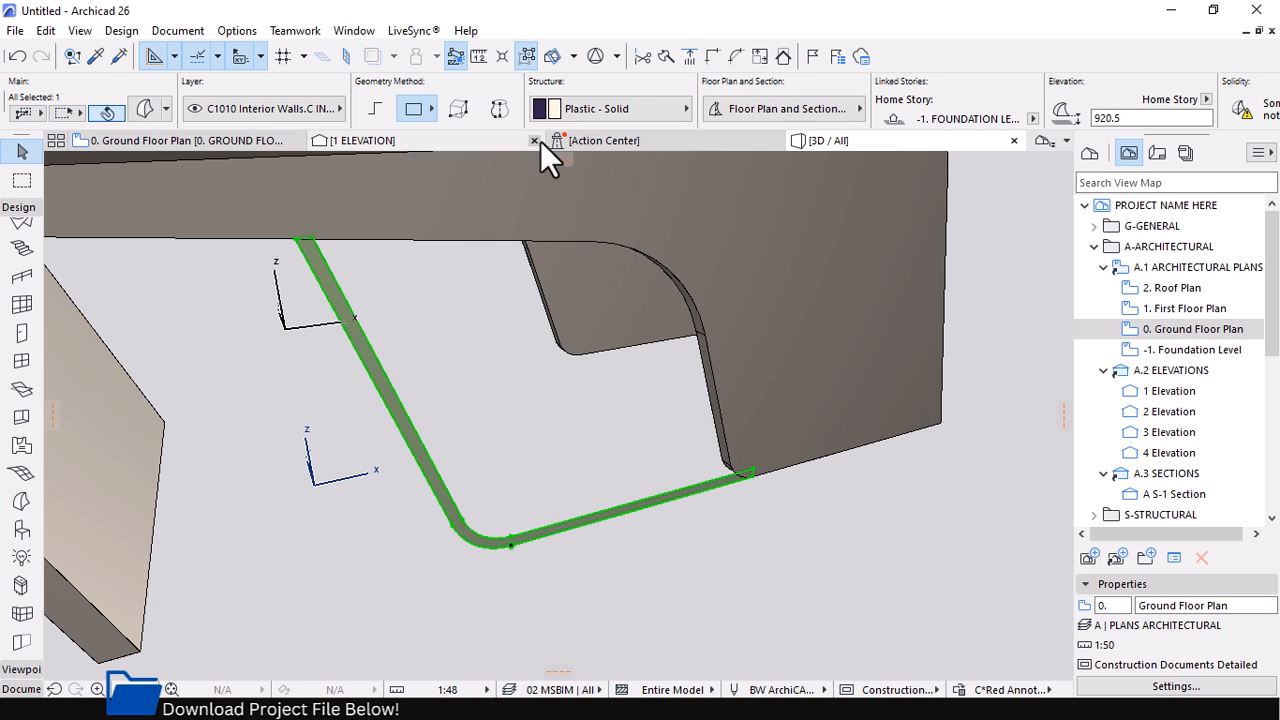
left_click(596, 110)
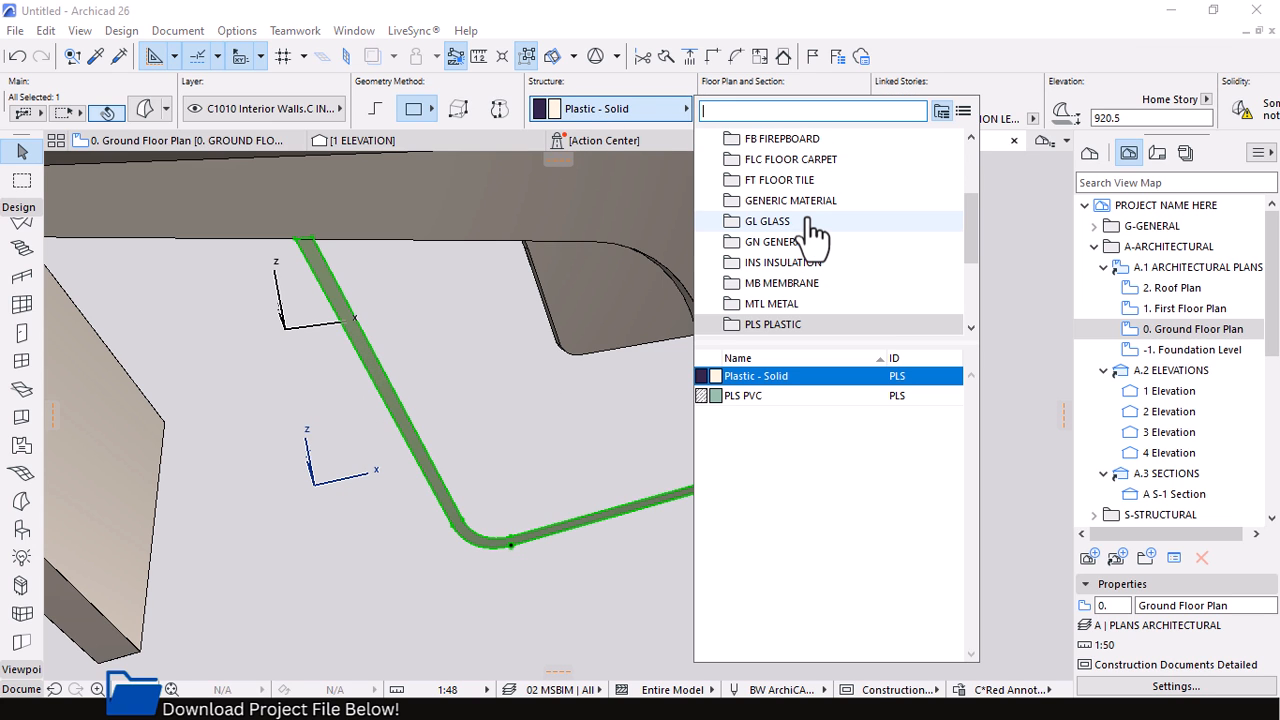
scroll(815, 268, "down", 1)
scroll(815, 268, "down", 2)
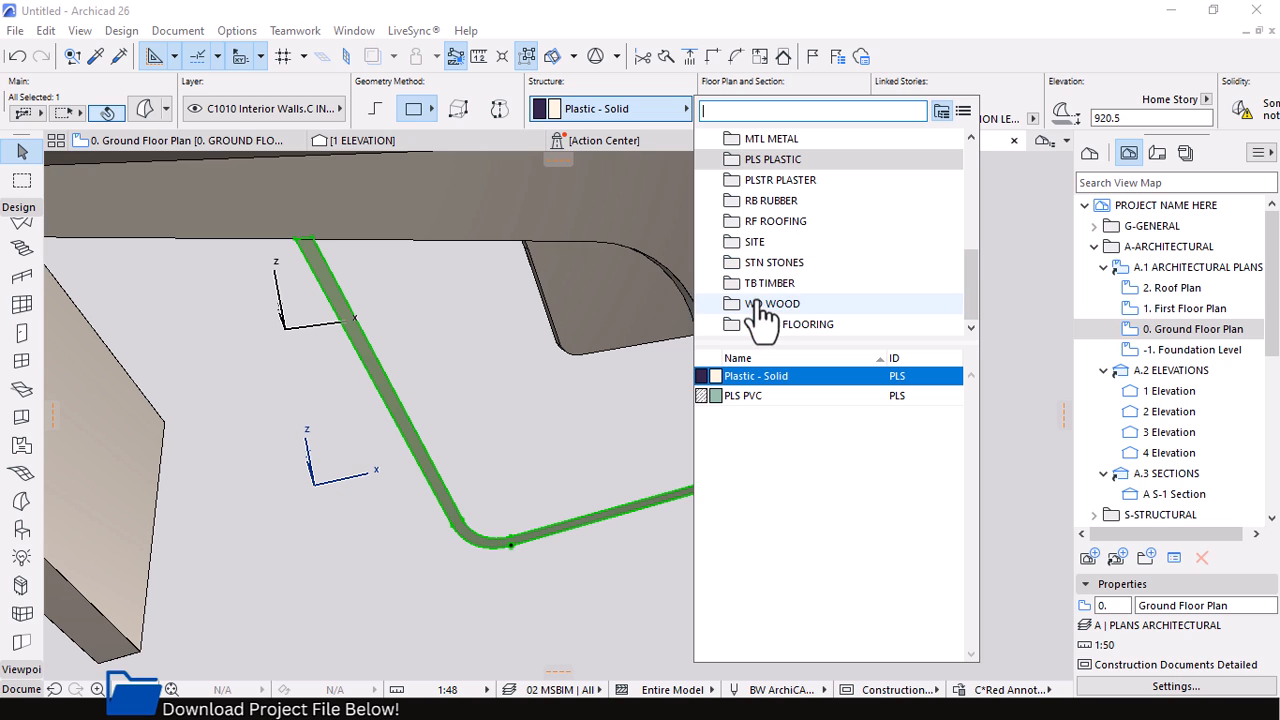
left_click(772, 140)
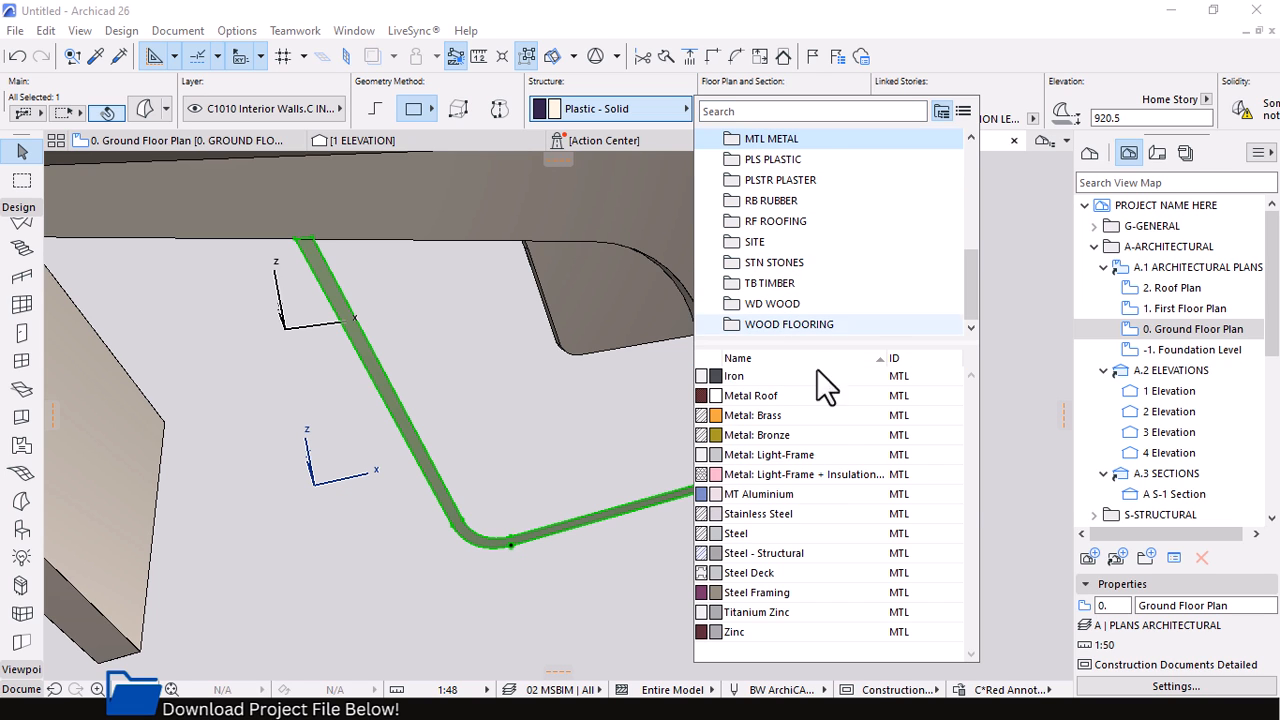
left_click(776, 497)
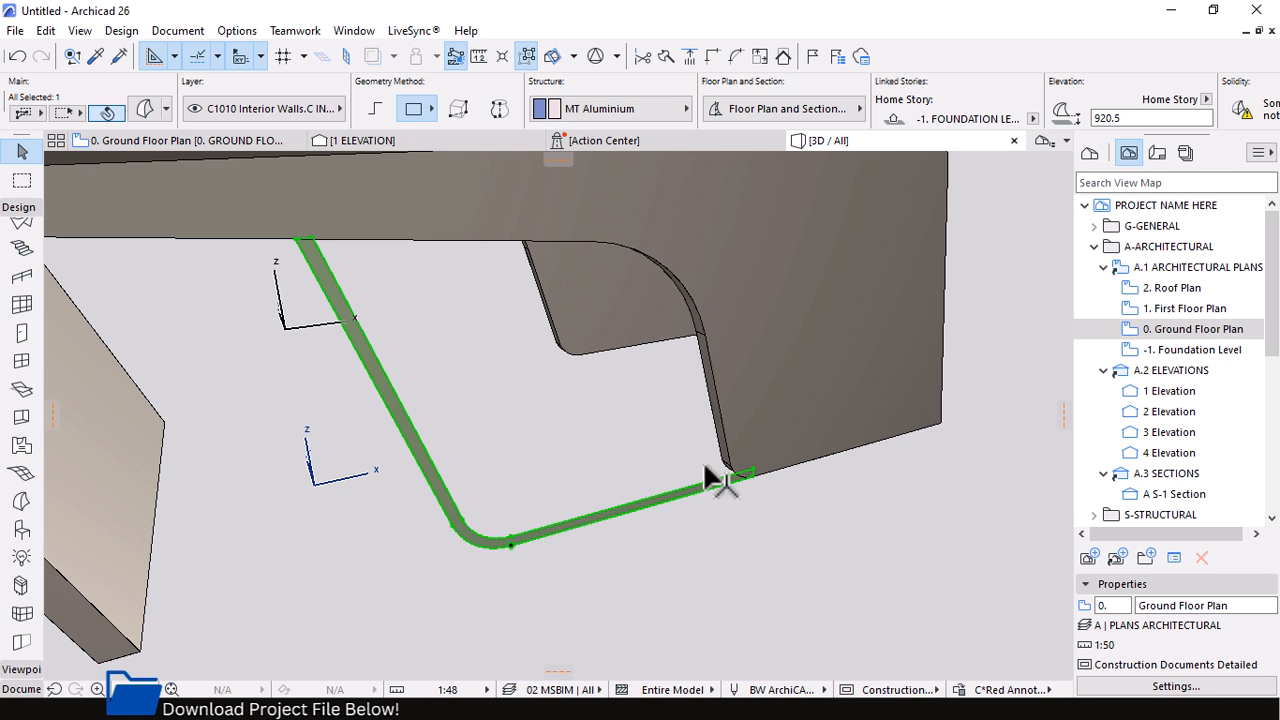
Push the frame morph's face inward by 150 to give the flat frame depth
left_click(340, 300)
left_click(330, 283)
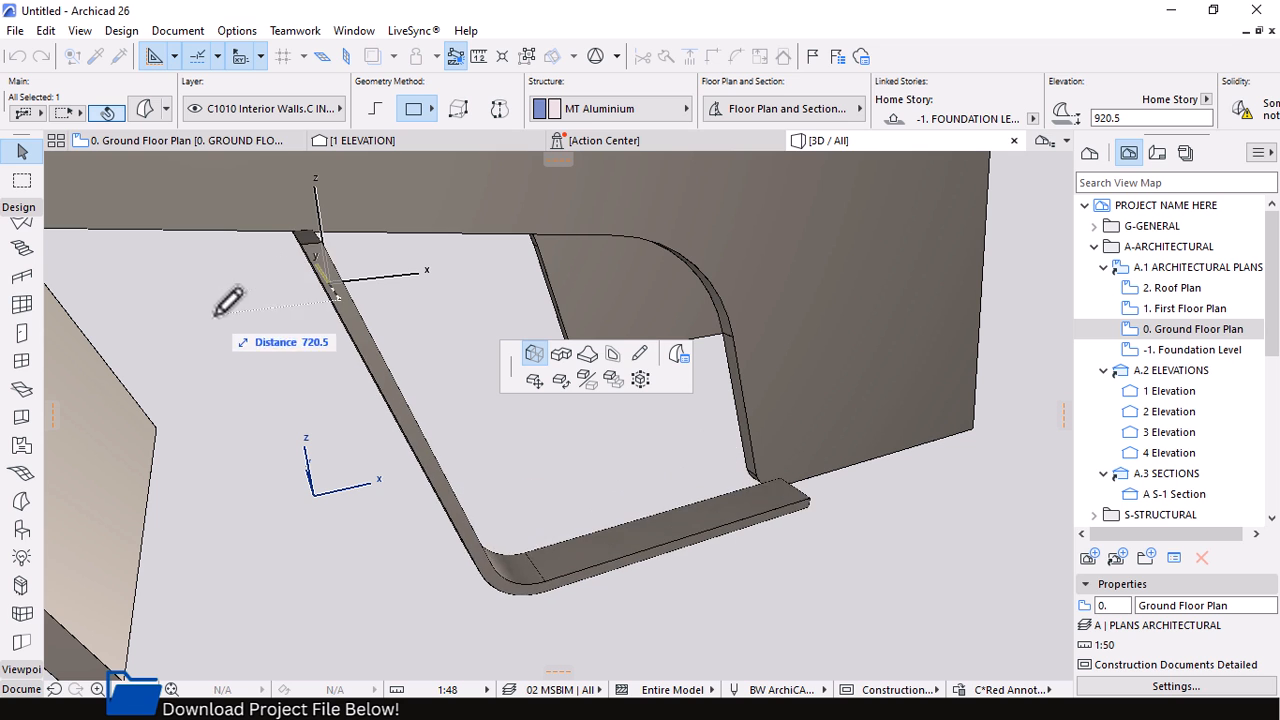
scroll(153, 301, "up", 1)
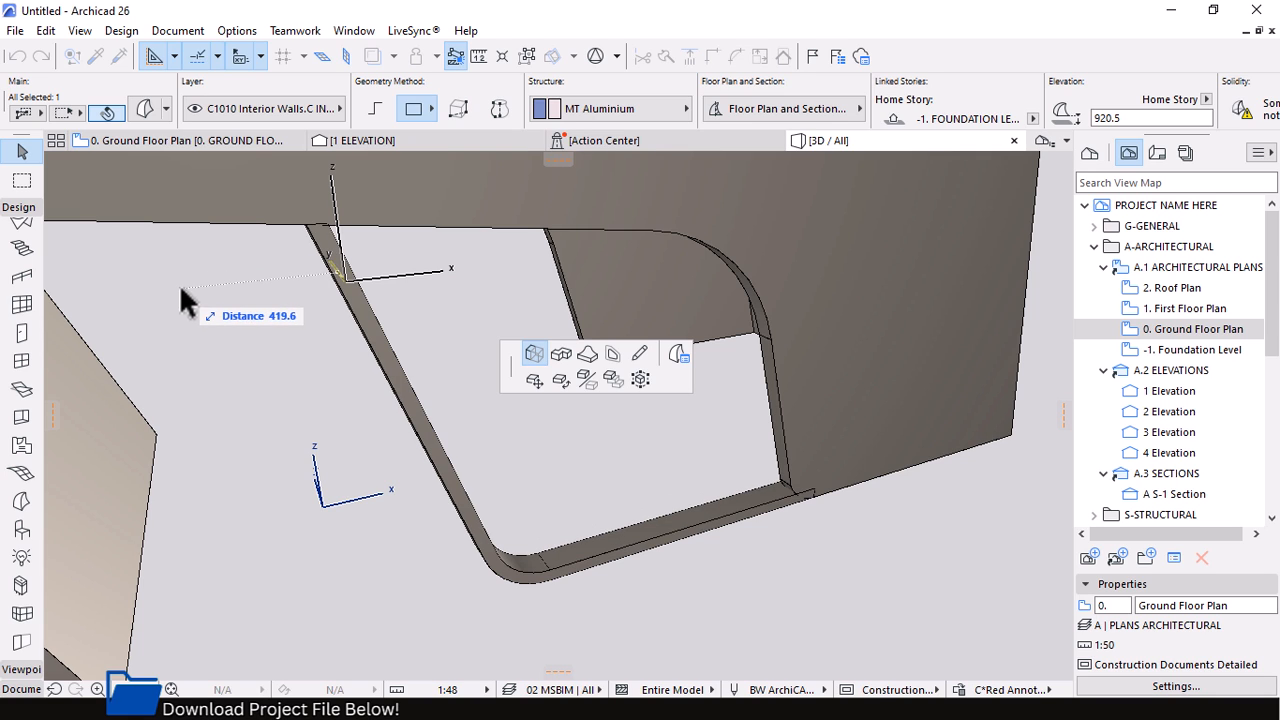
type("150")
key("Return")
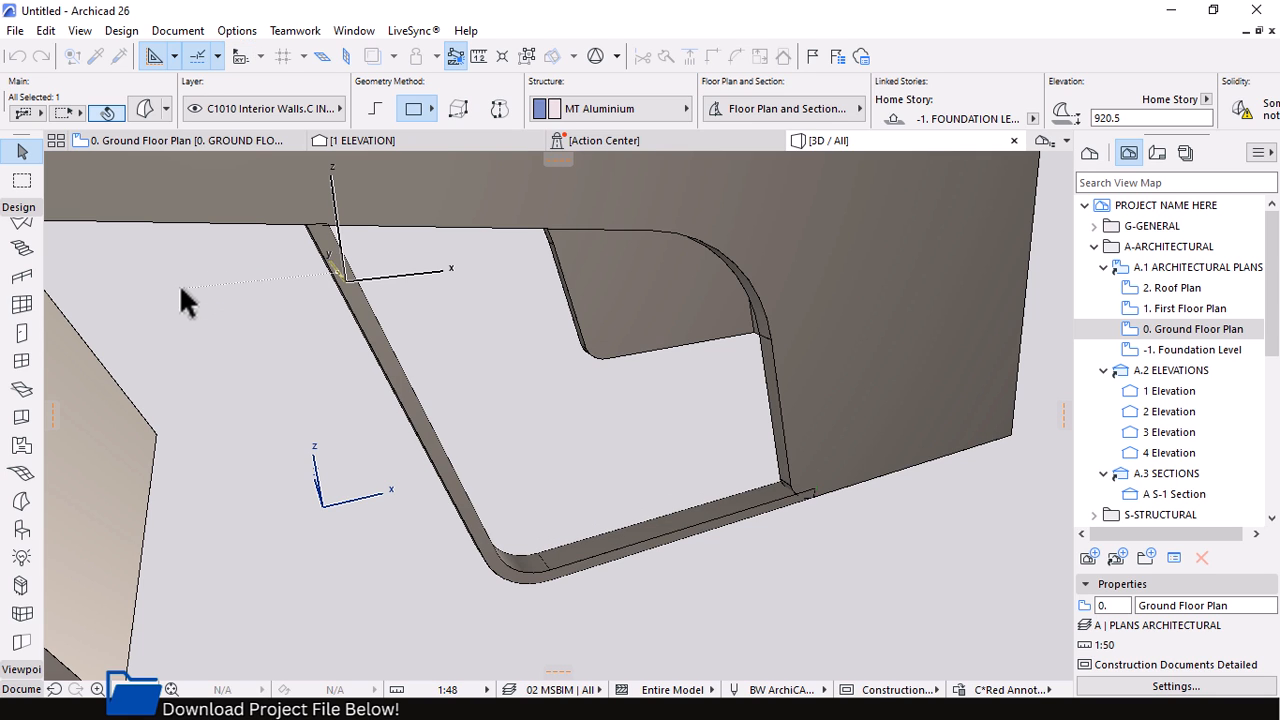
left_click(703, 560)
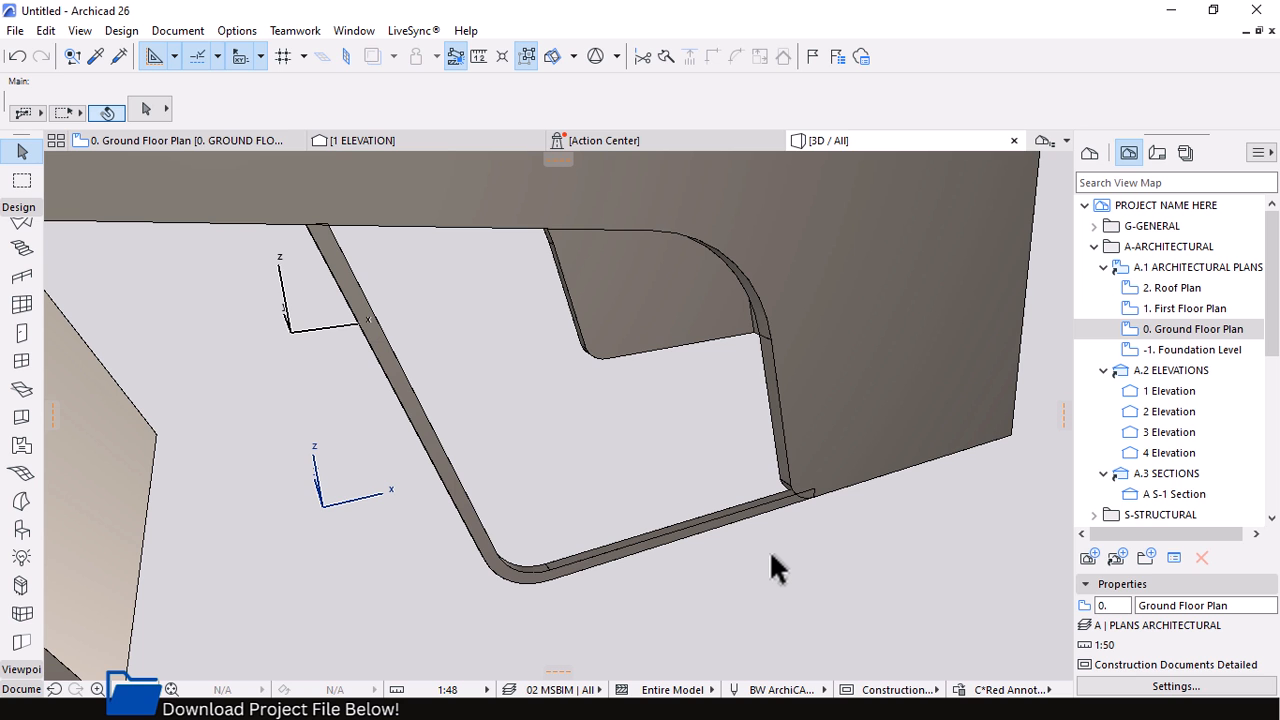
Start a solid element operation on the aluminium frame morph that overlaps the shell, setting the frame as the target
middle_click_drag(771, 556, 644, 527, "shift")
scroll(783, 540, "up", 5)
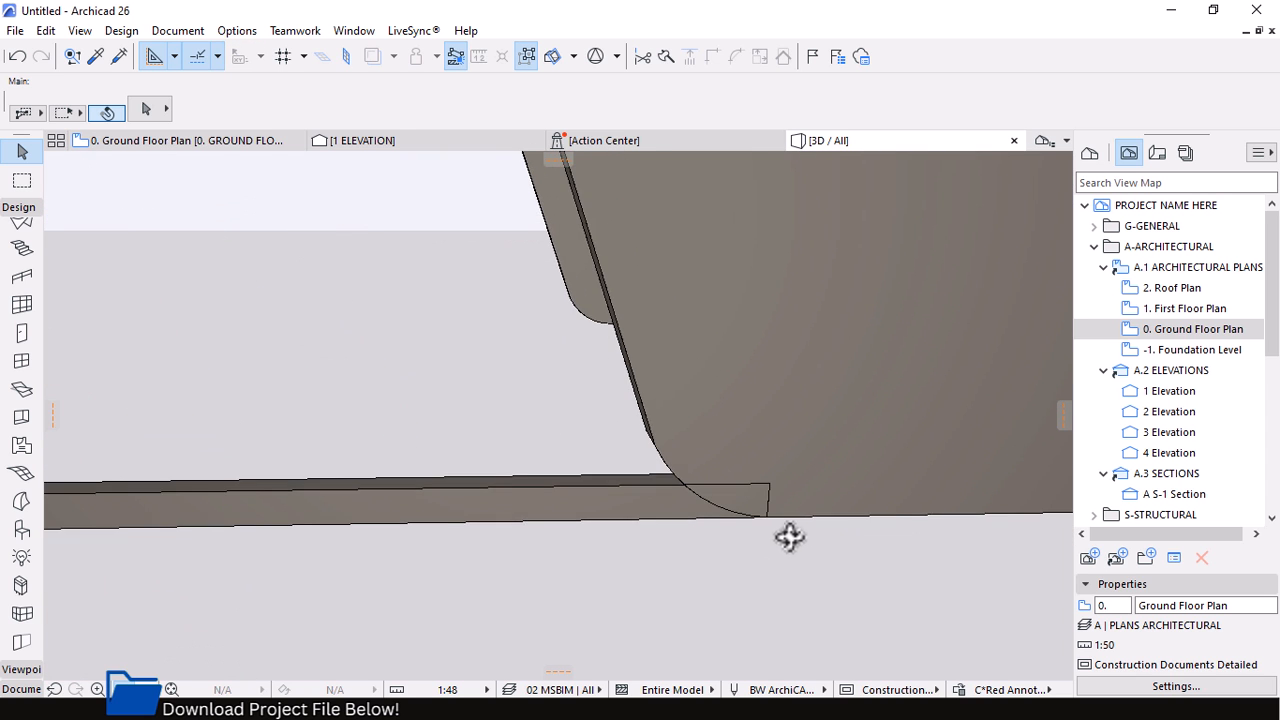
middle_click_drag(789, 537, 323, 203, "shift")
middle_click_drag(451, 286, 526, 297, "shift")
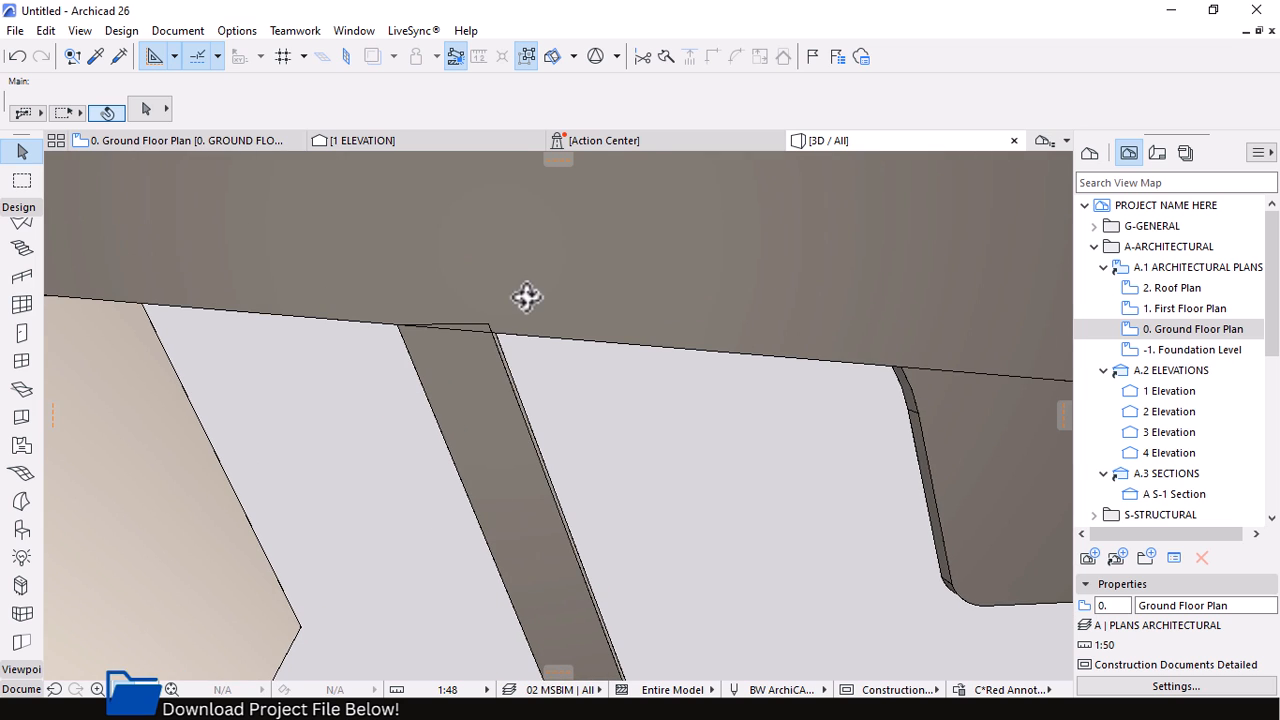
left_click(516, 280)
key("Escape")
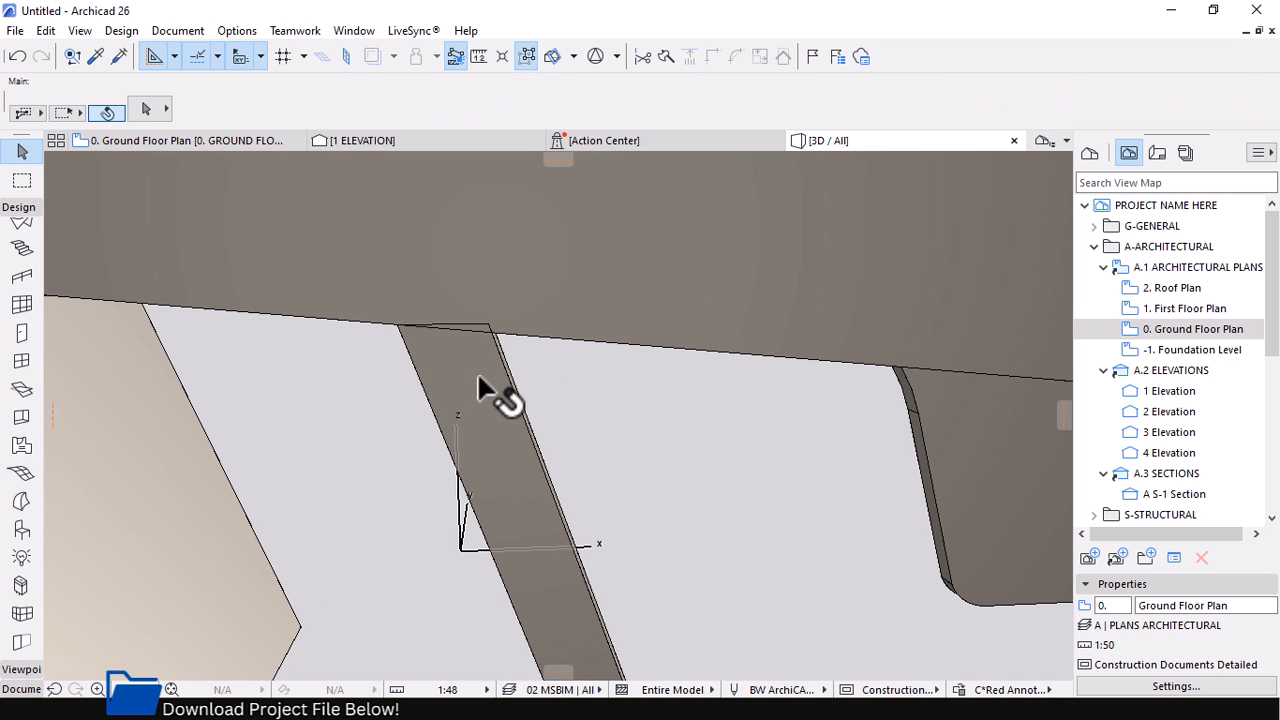
left_click(477, 372)
right_click(592, 380)
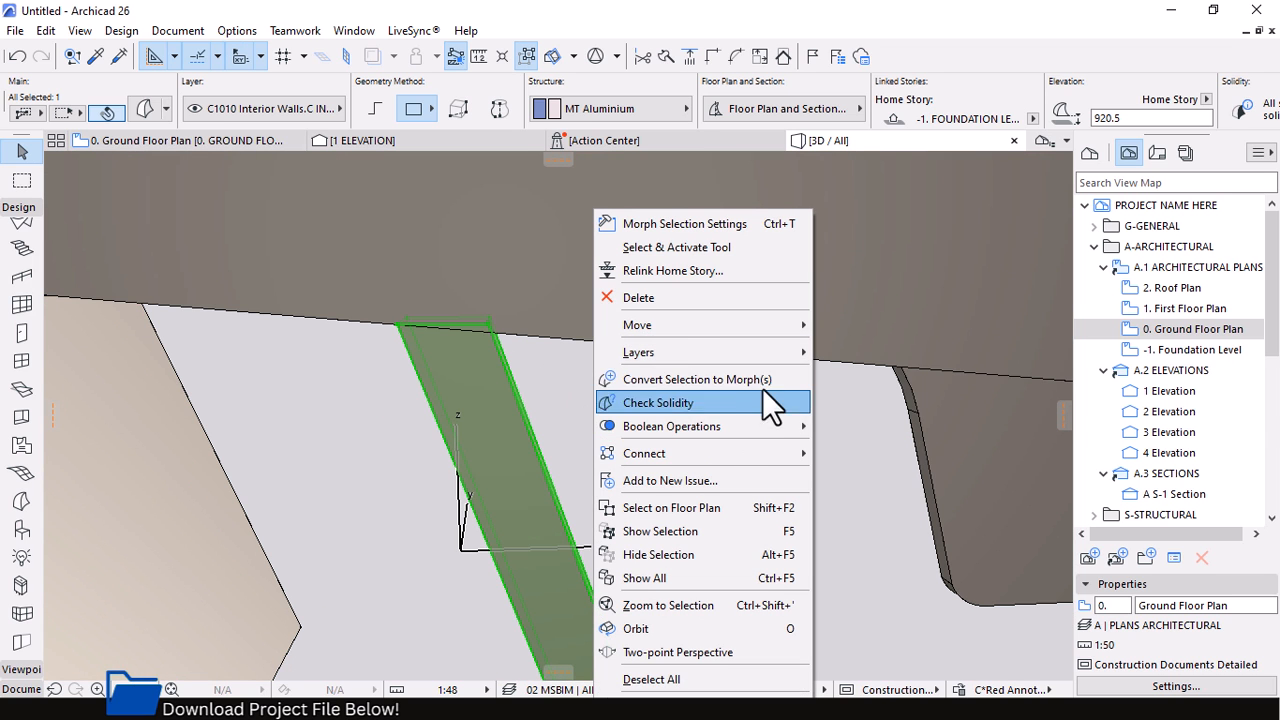
mouse_move(766, 452)
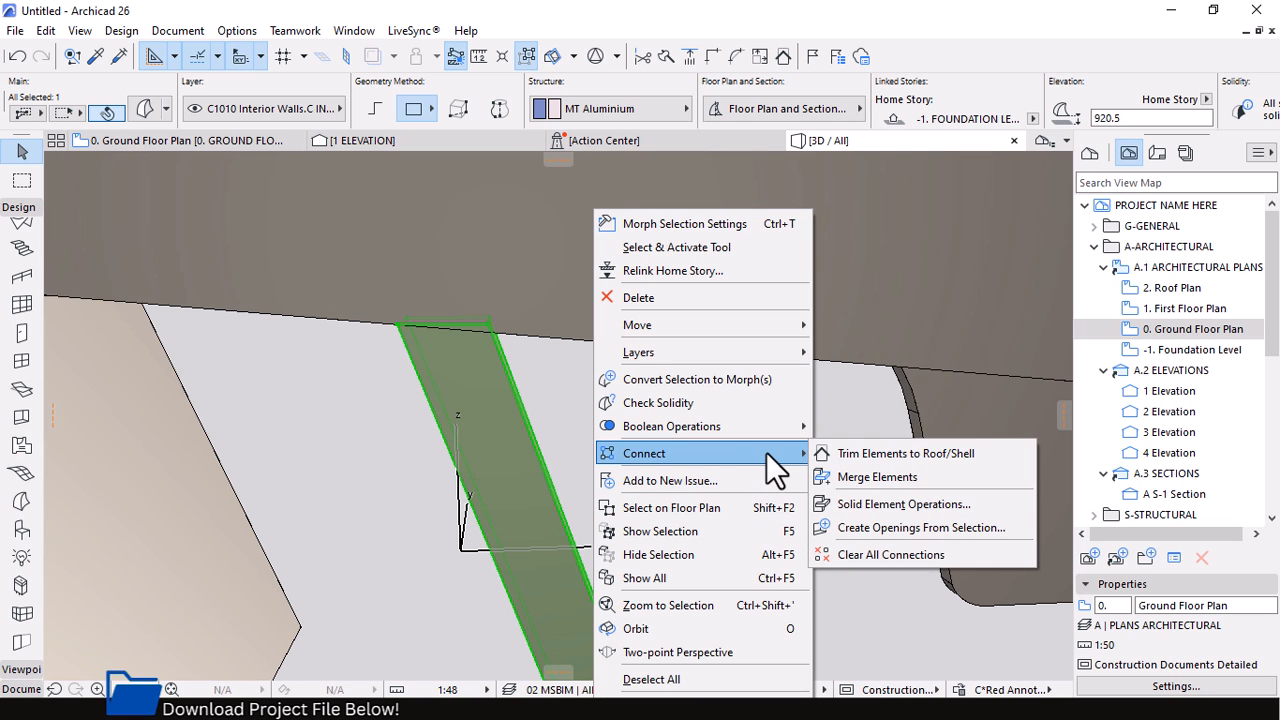
left_click(866, 506)
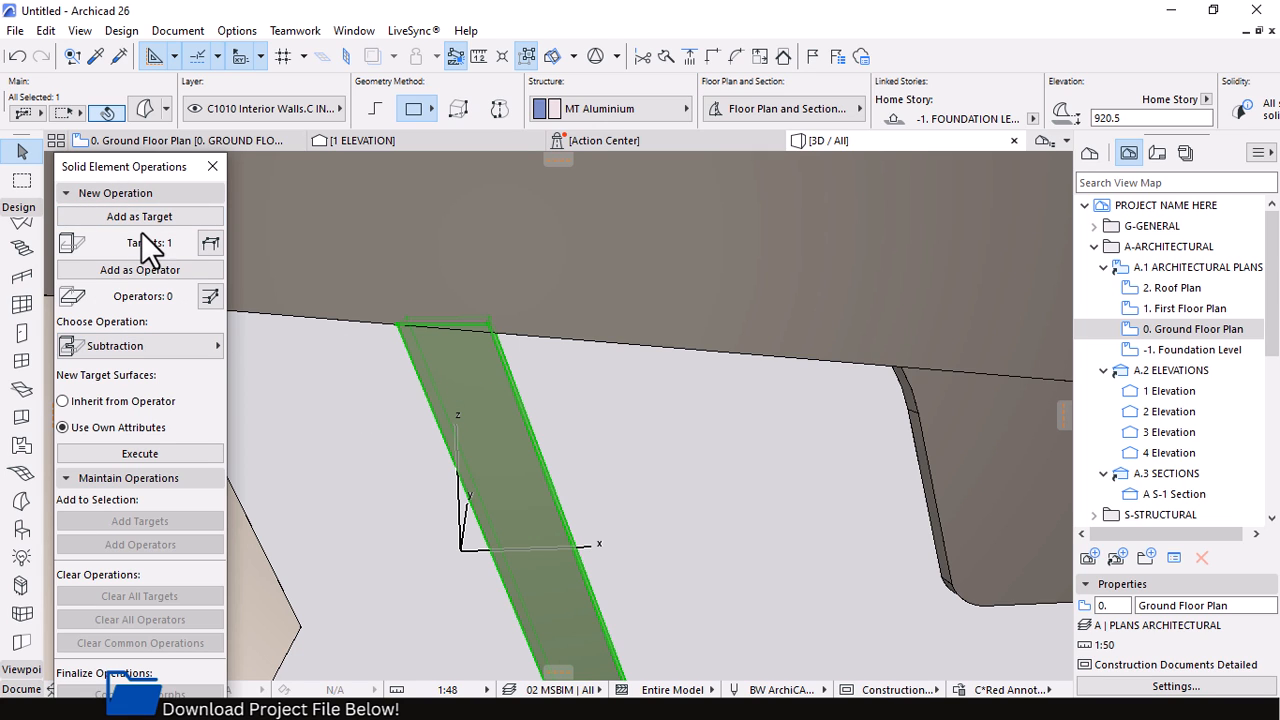
Add the shell as the operator and execute Subtraction with upward extrusion on the frame, using its own attributes
left_click(592, 276)
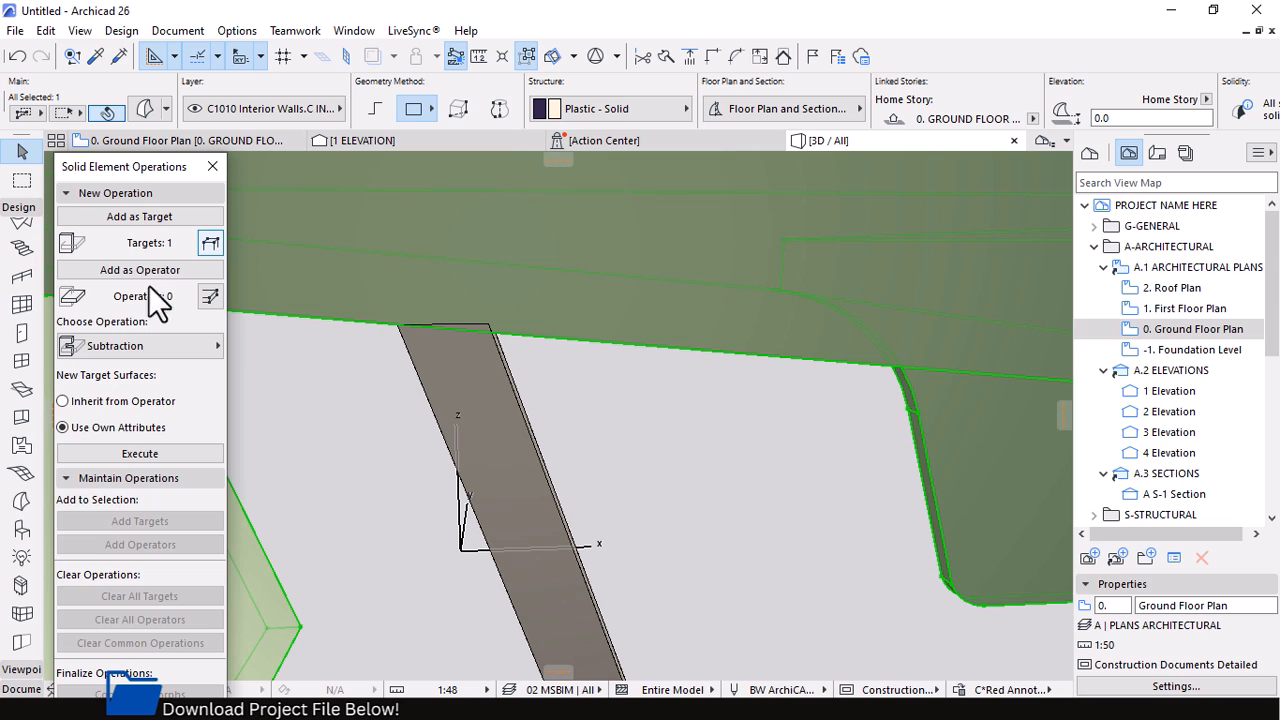
left_click(116, 270)
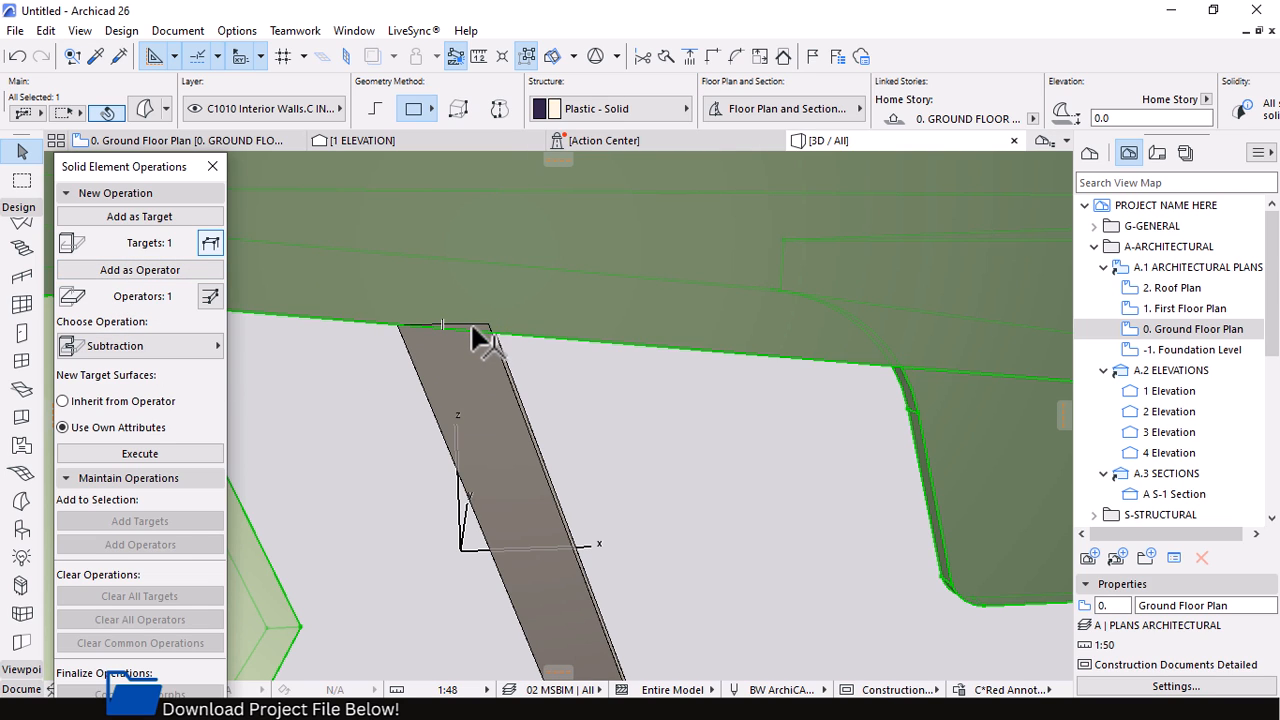
left_click(166, 345)
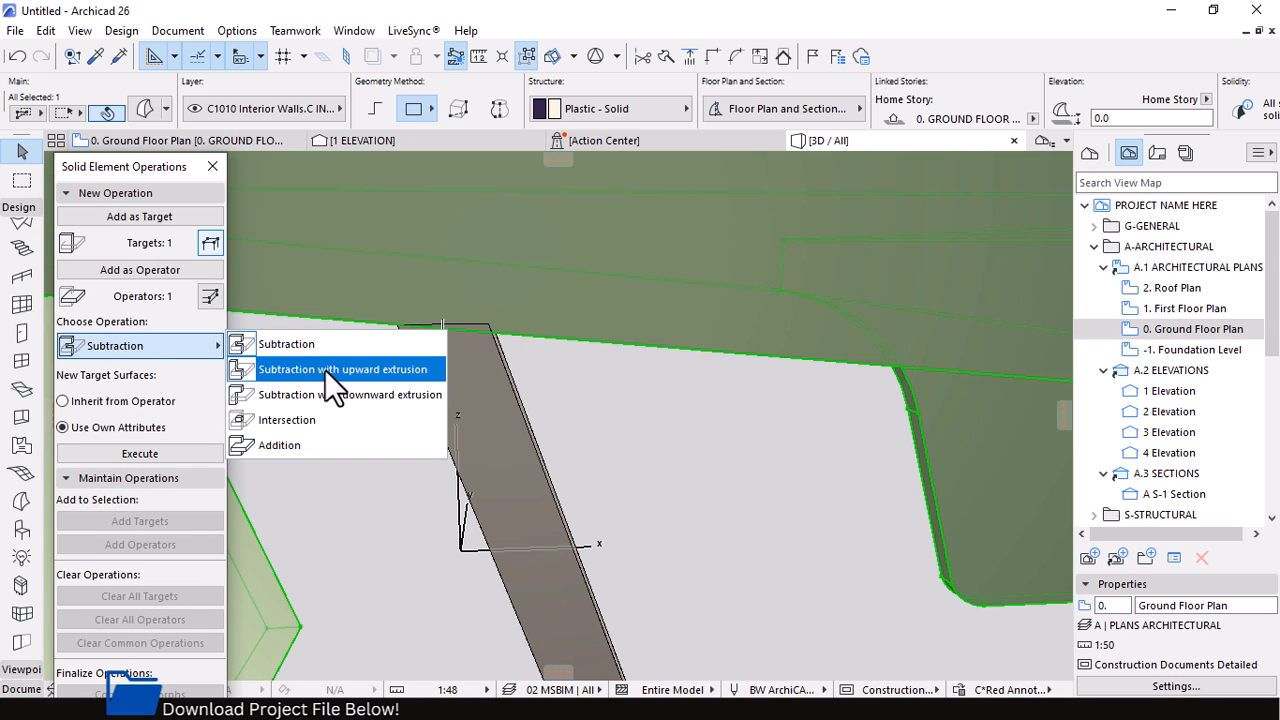
left_click(326, 369)
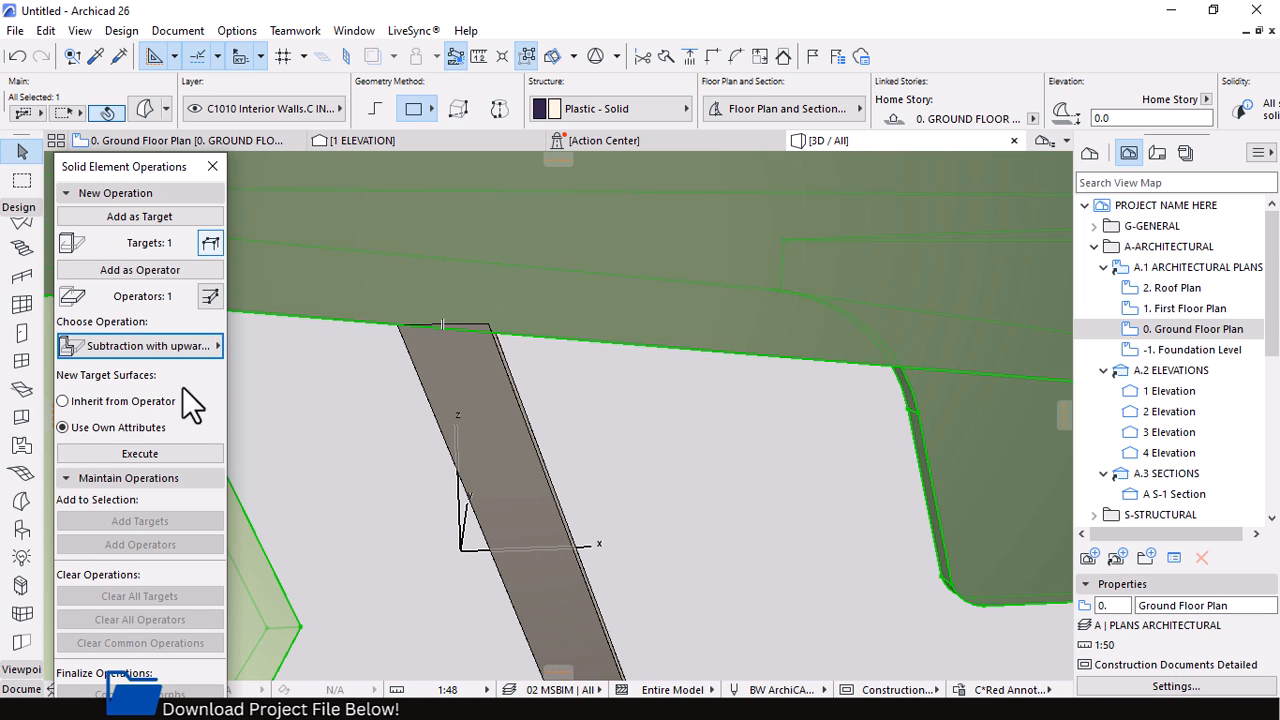
left_click(144, 456)
left_click(661, 464)
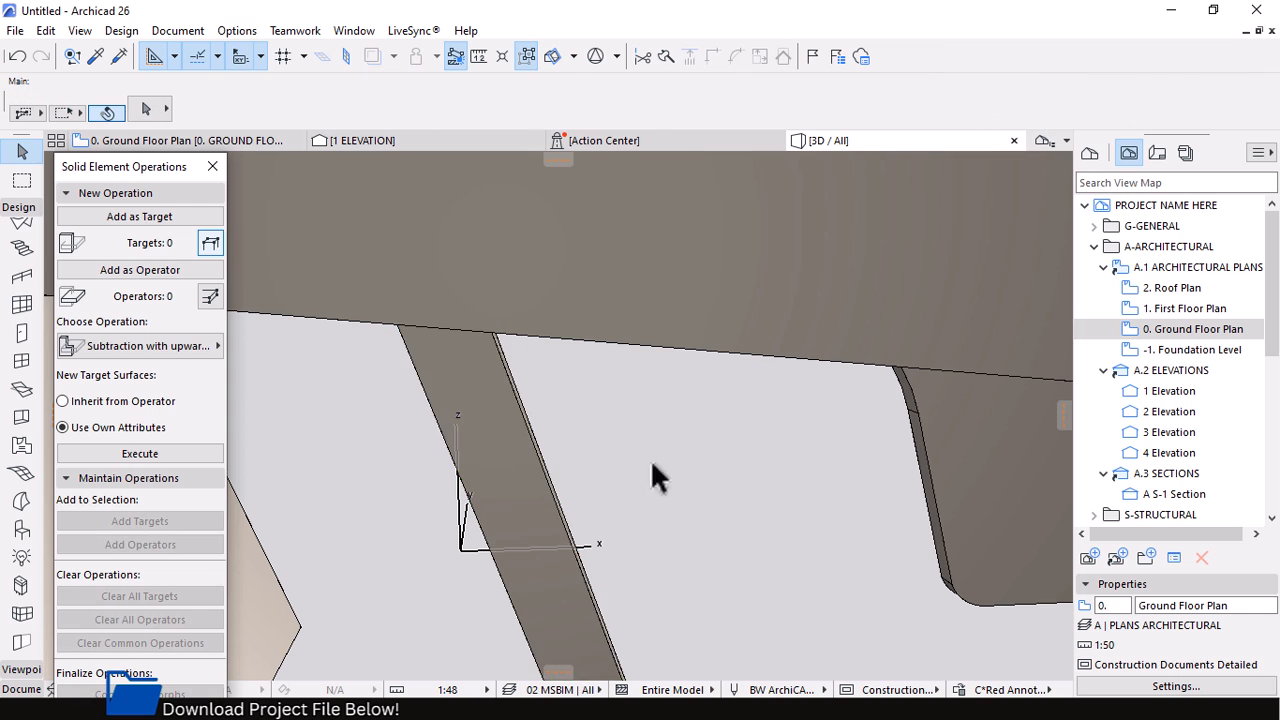
Convert the trimmed aluminium frame to a morph so the cut is built into its geometry
middle_click_drag(652, 463, 893, 553, "shift")
middle_click_drag(803, 553, 764, 507, "shift")
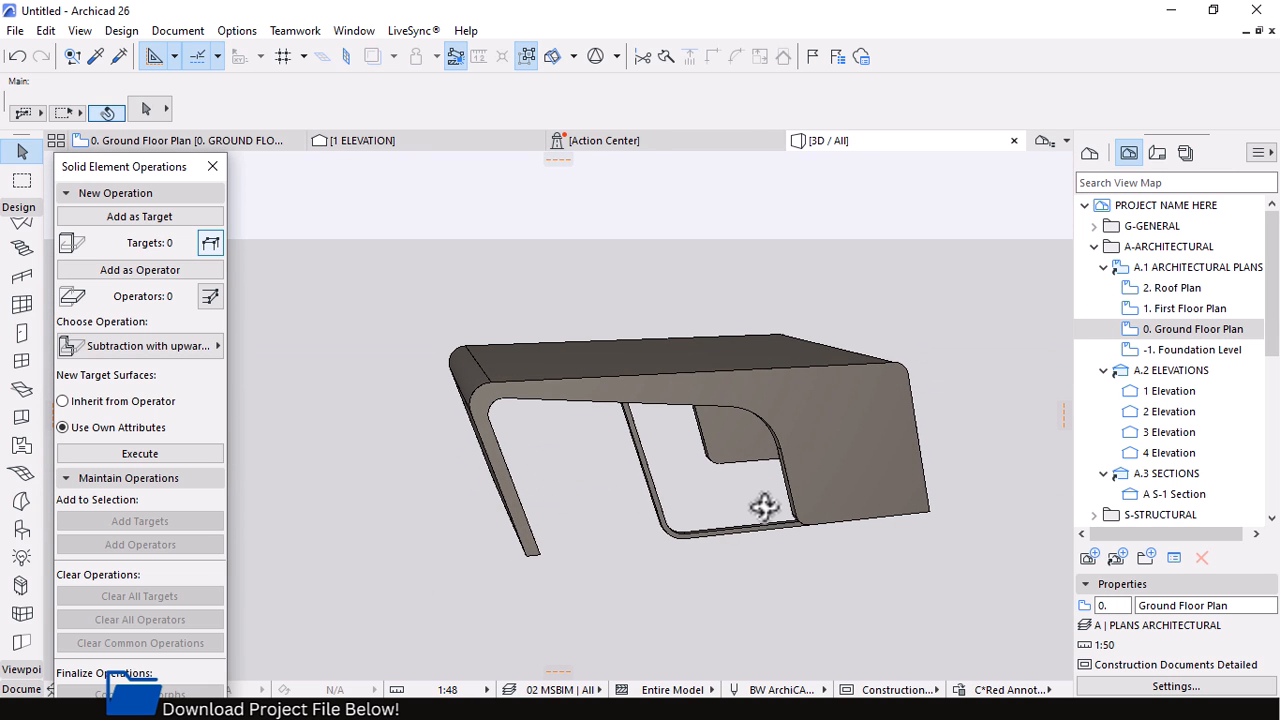
left_click(707, 538)
scroll(805, 507, "up", 5)
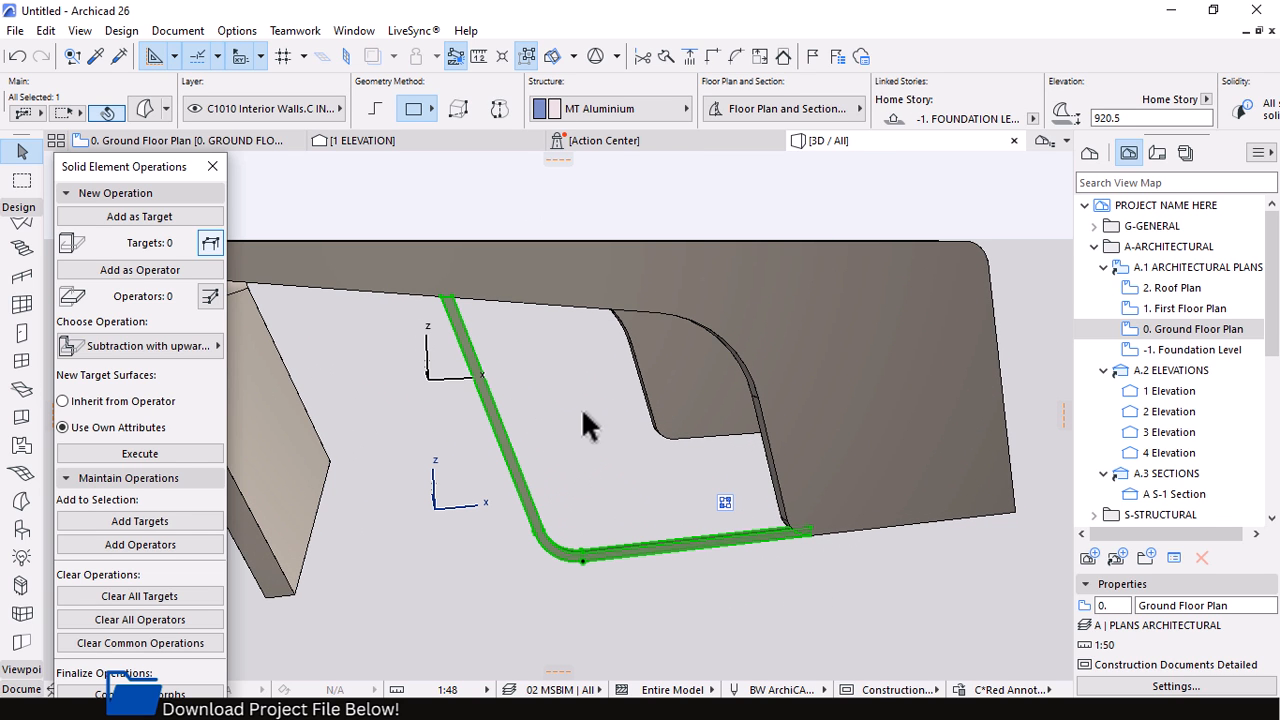
scroll(777, 537, "up", 2)
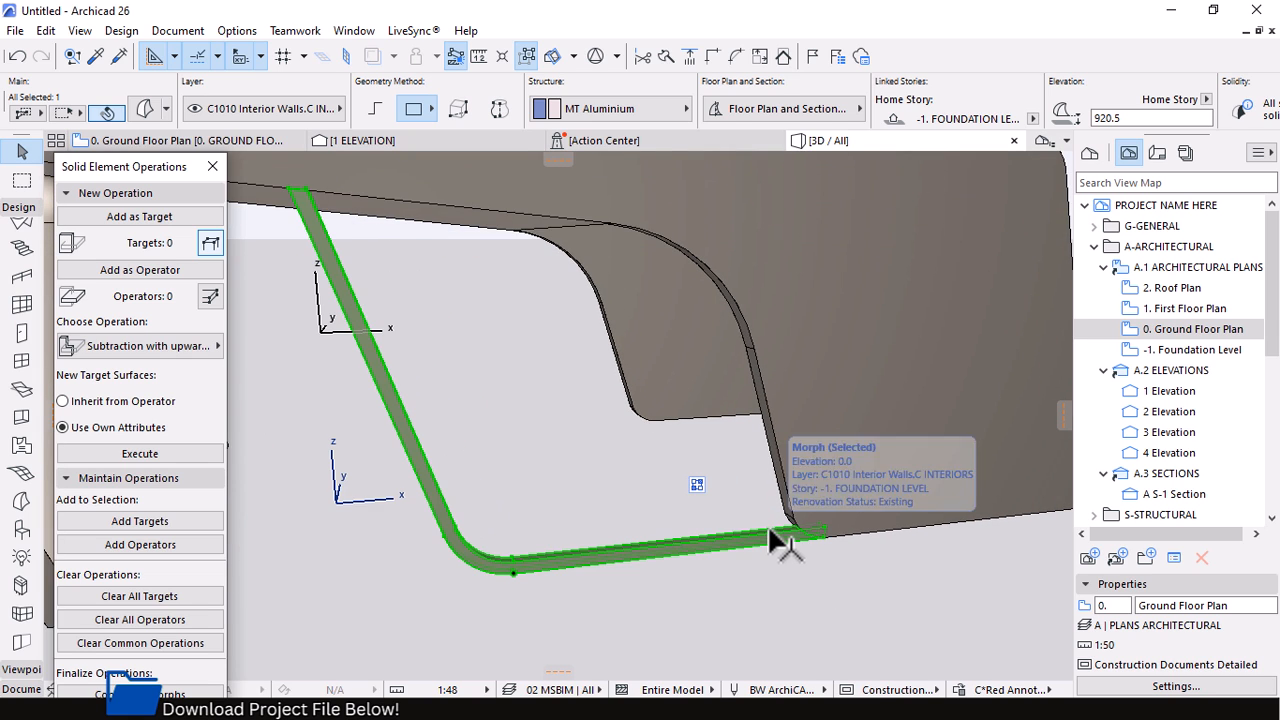
scroll(790, 535, "up", 2)
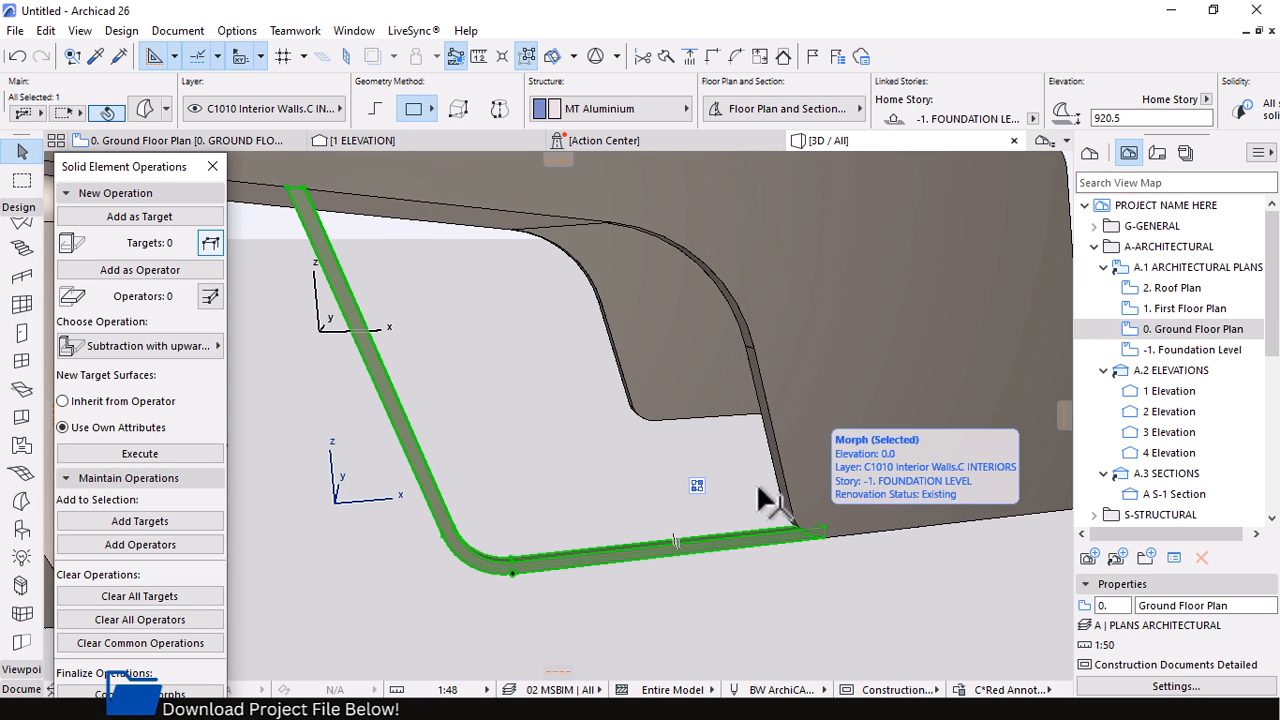
right_click(491, 282)
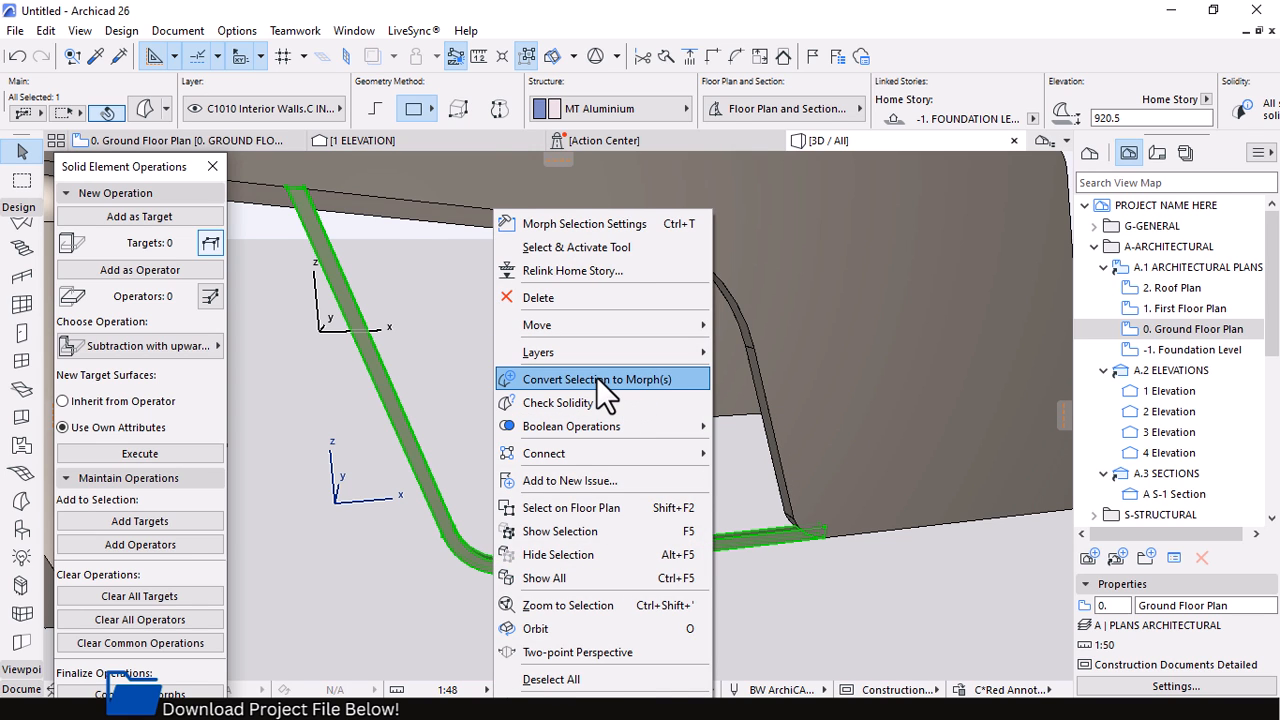
left_click(596, 377)
left_click(746, 307)
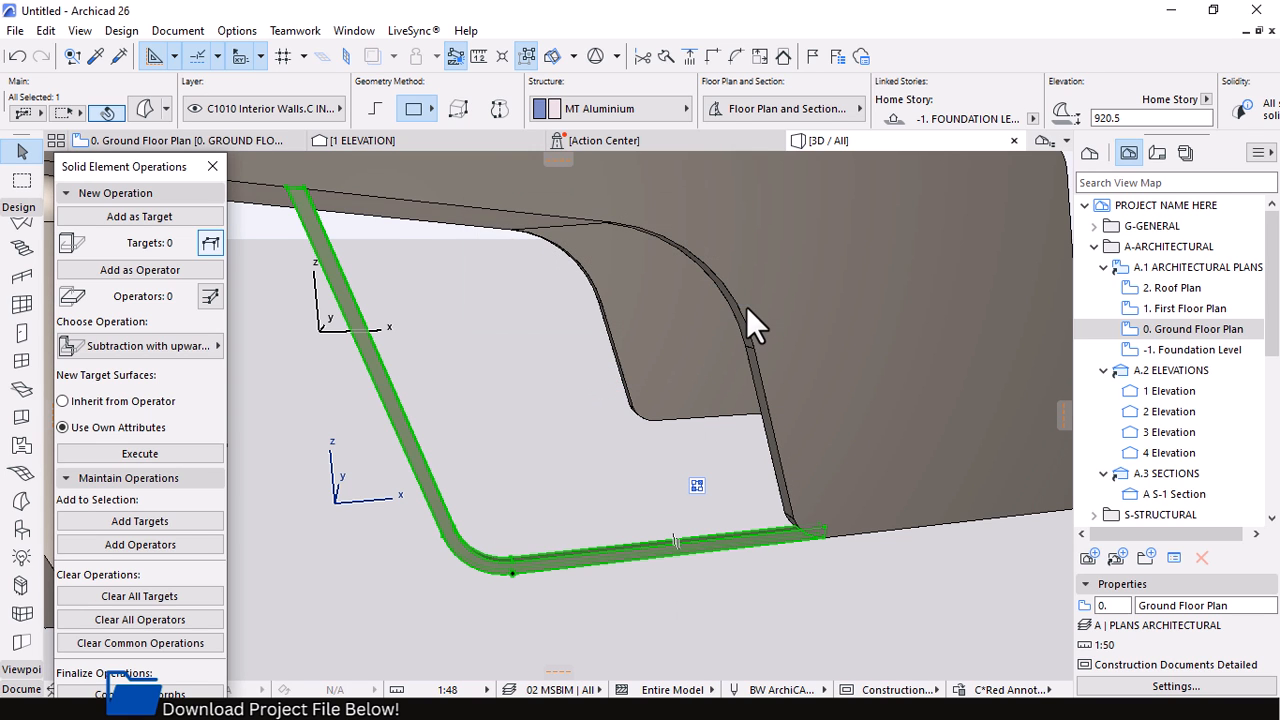
Check the converted frame's trimmed ends against the shell and close the Solid Element Operations palette
scroll(838, 560, "down", 2)
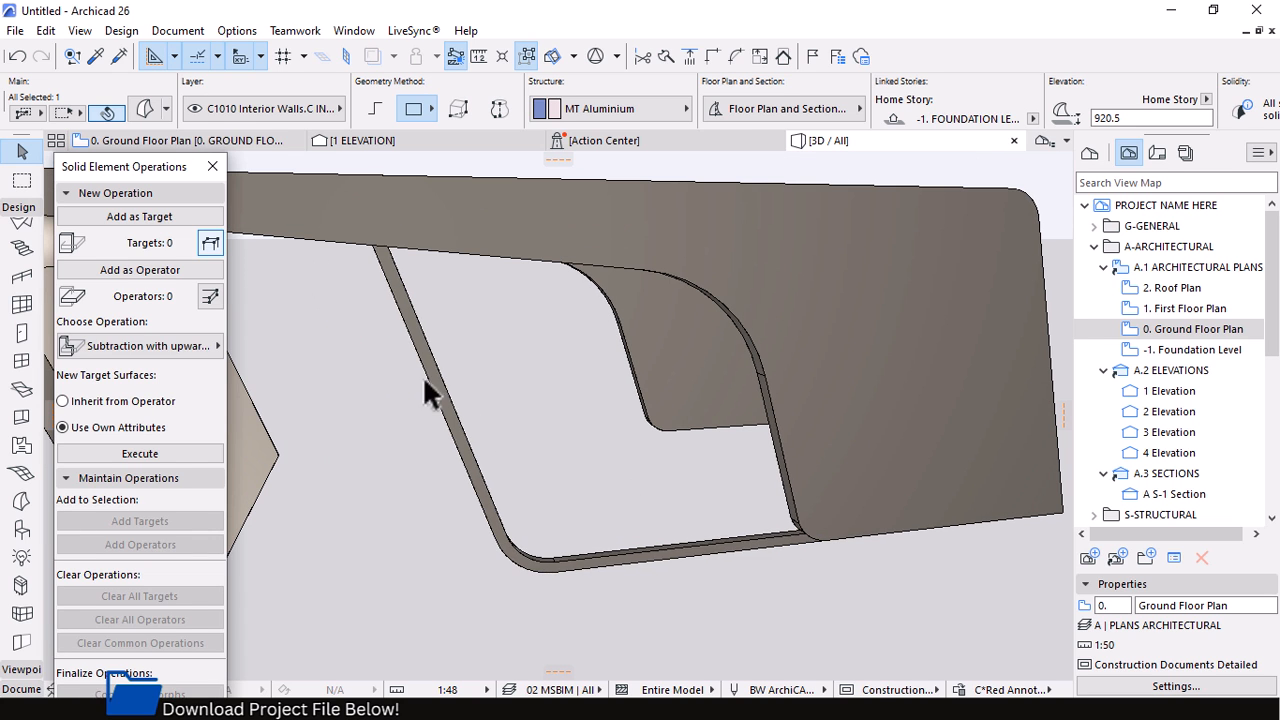
scroll(379, 238, "up", 3)
left_click(435, 305)
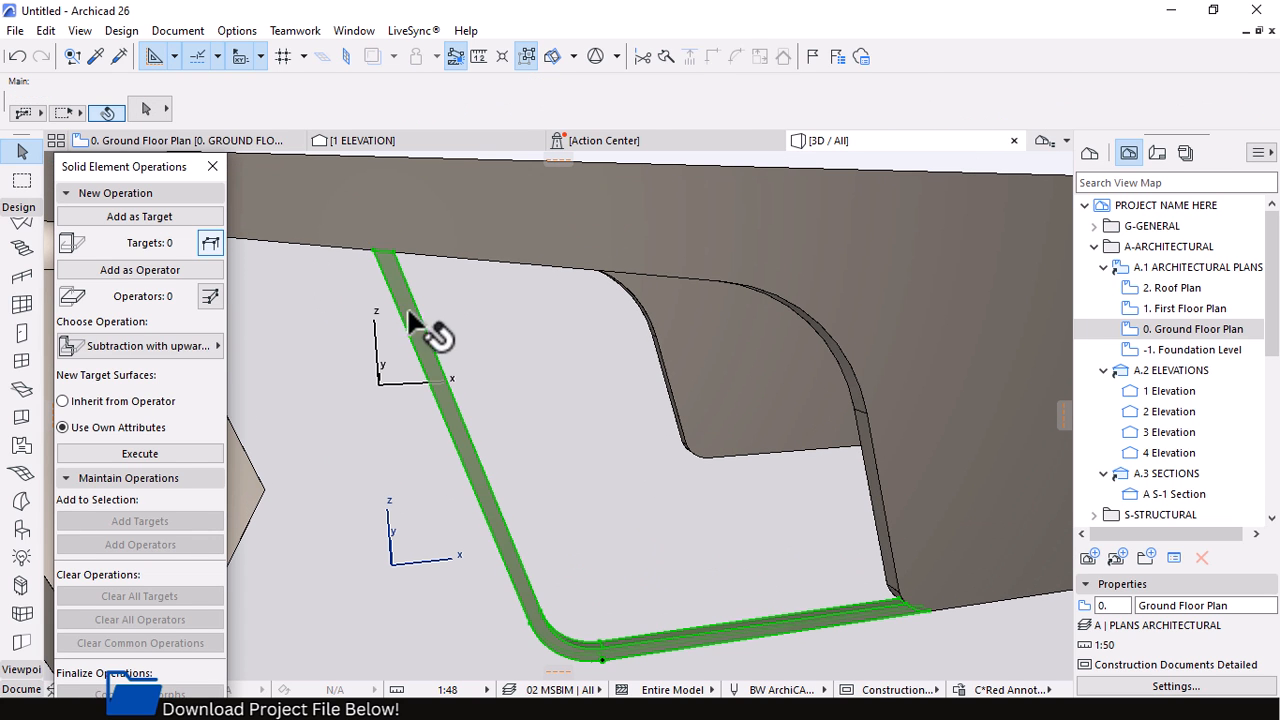
left_click(407, 306)
left_click(556, 330)
scroll(757, 434, "down", 4)
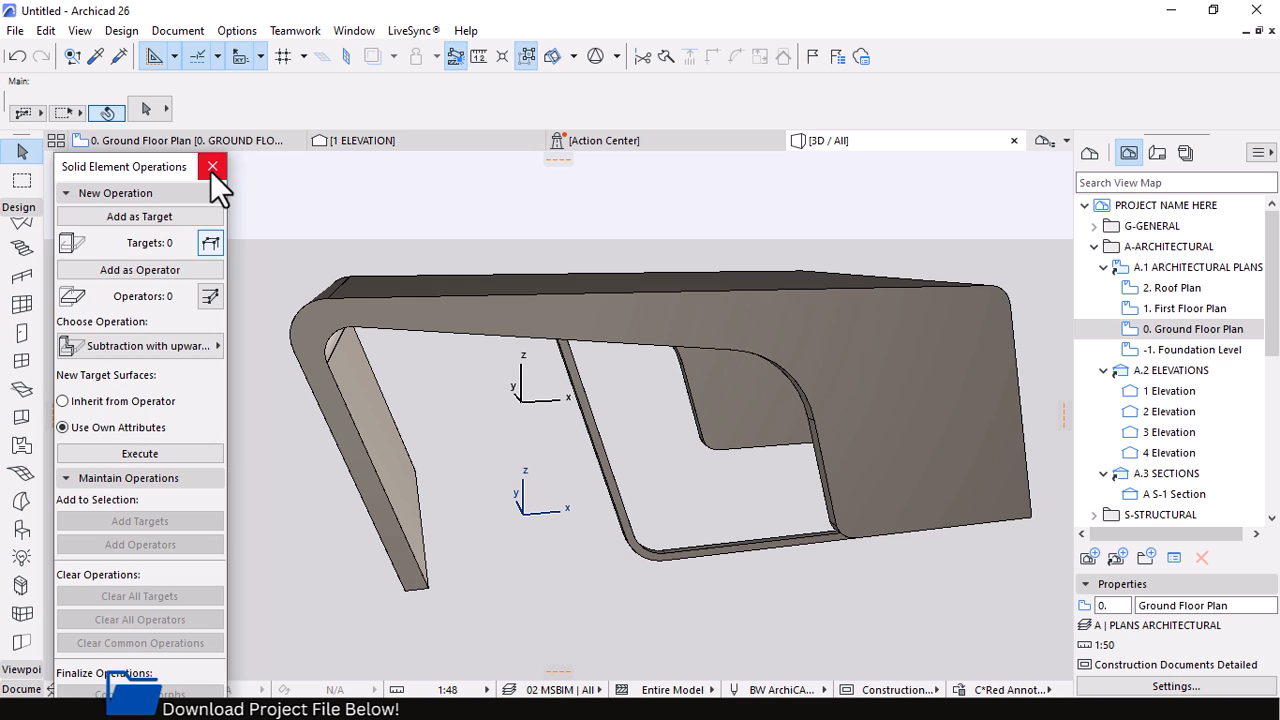
left_click(212, 167)
Relink the frame morph's home story to 0. Ground Floor and set its elevation to 0.0
middle_click_drag(400, 300, 507, 296, "shift")
left_click(180, 141)
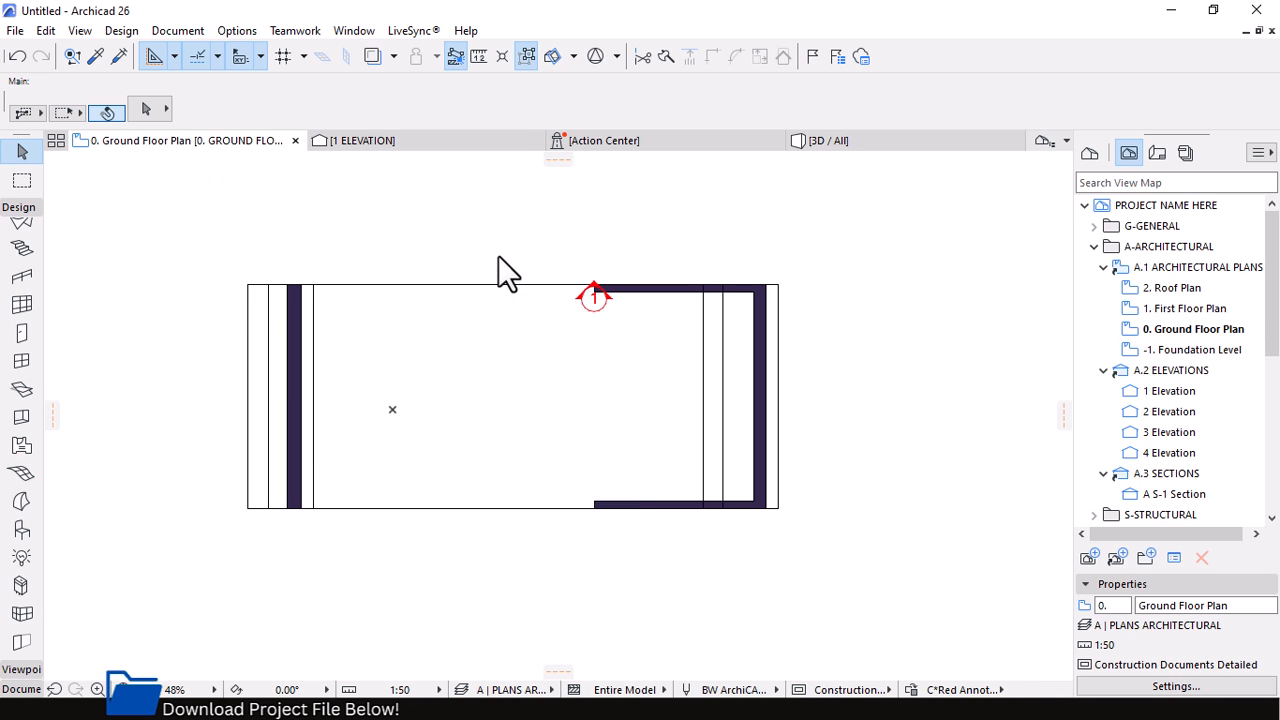
key("ctrl+a")
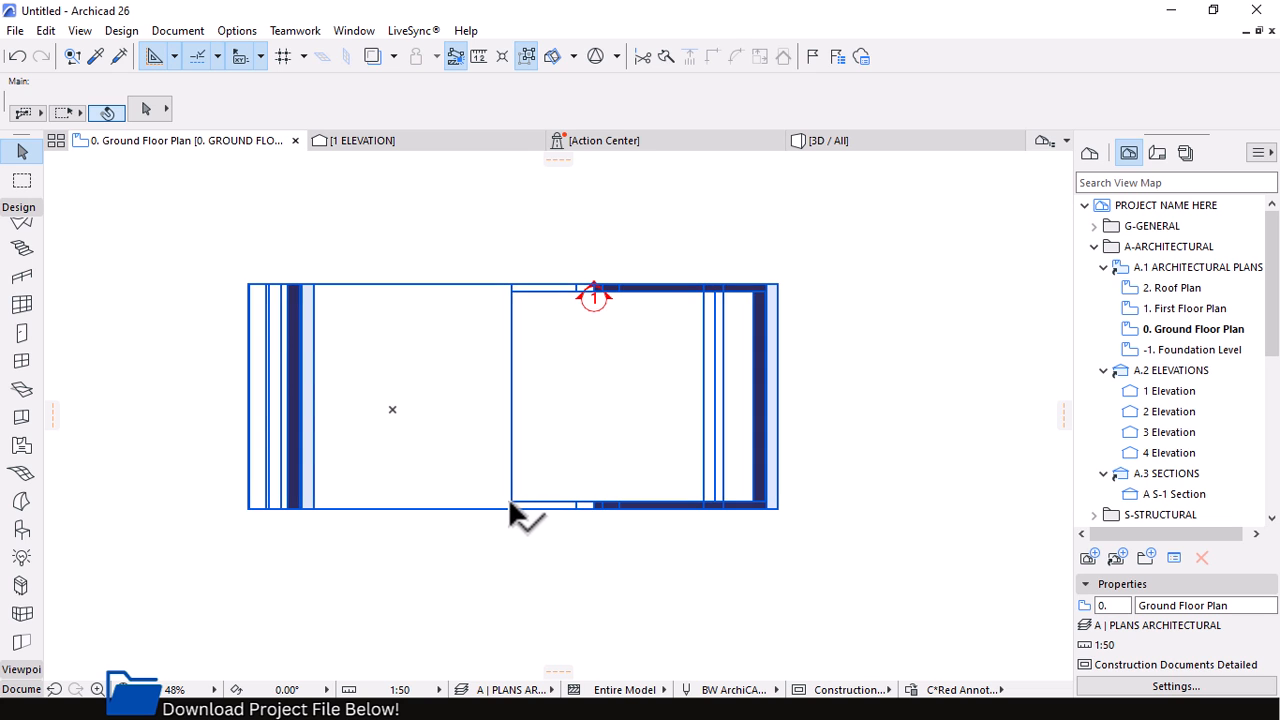
left_click(657, 194)
left_click(852, 145)
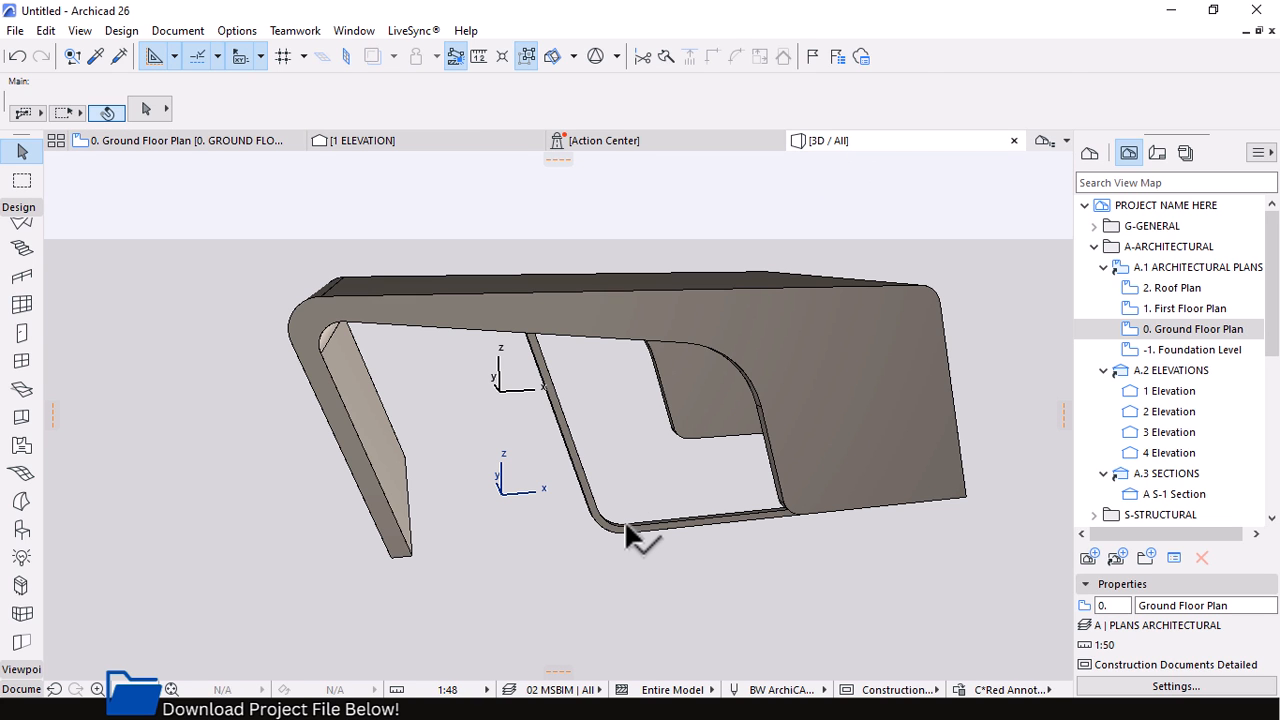
left_click(624, 519)
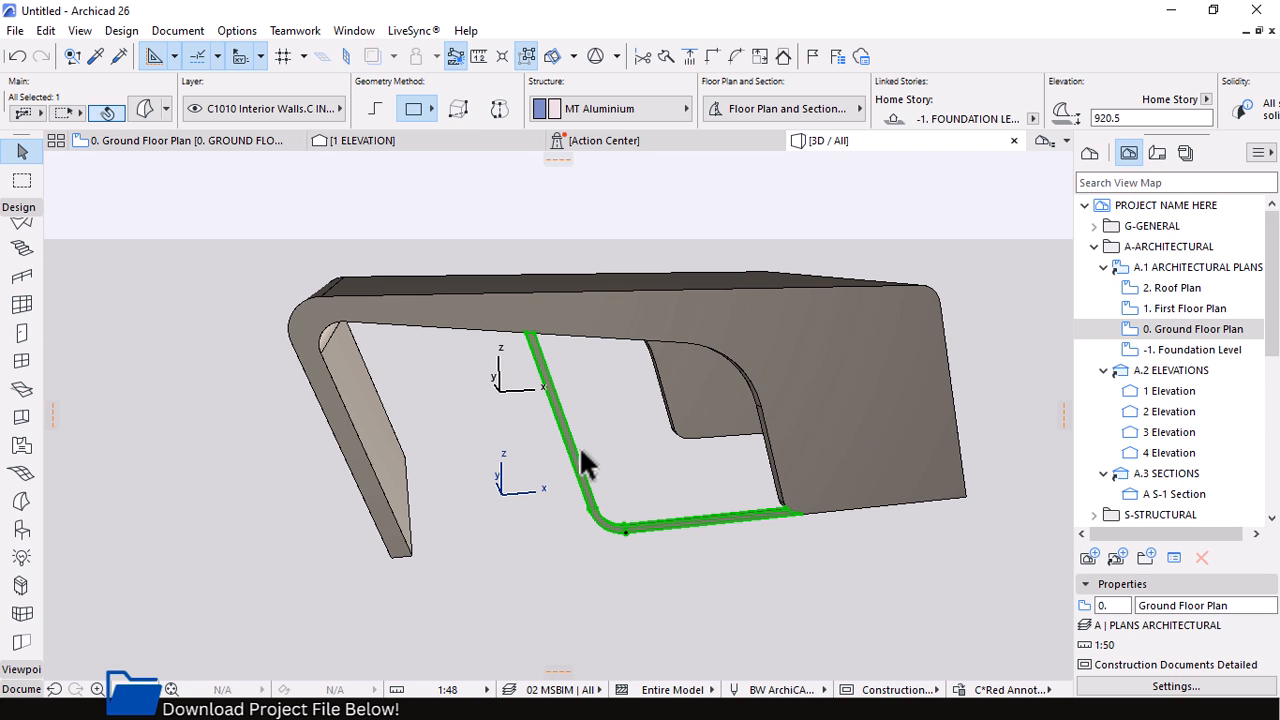
left_click(1032, 118)
left_click(1082, 131)
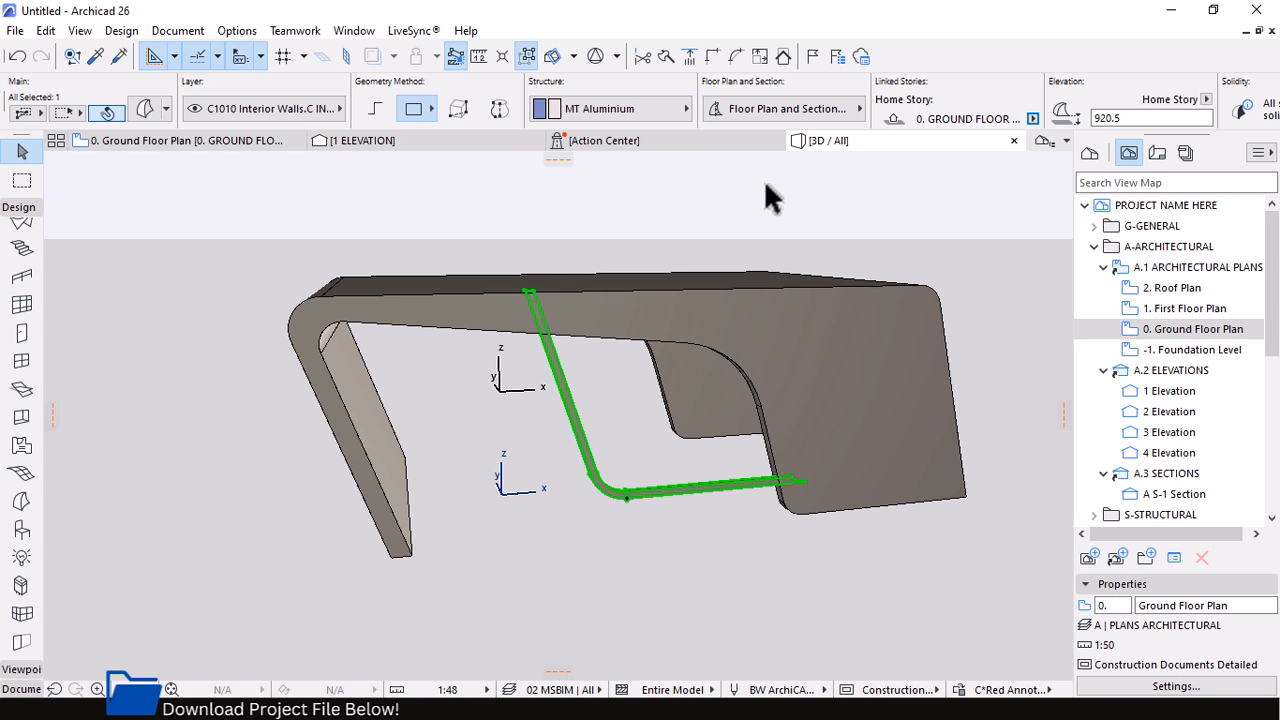
left_click(1113, 118)
type("0")
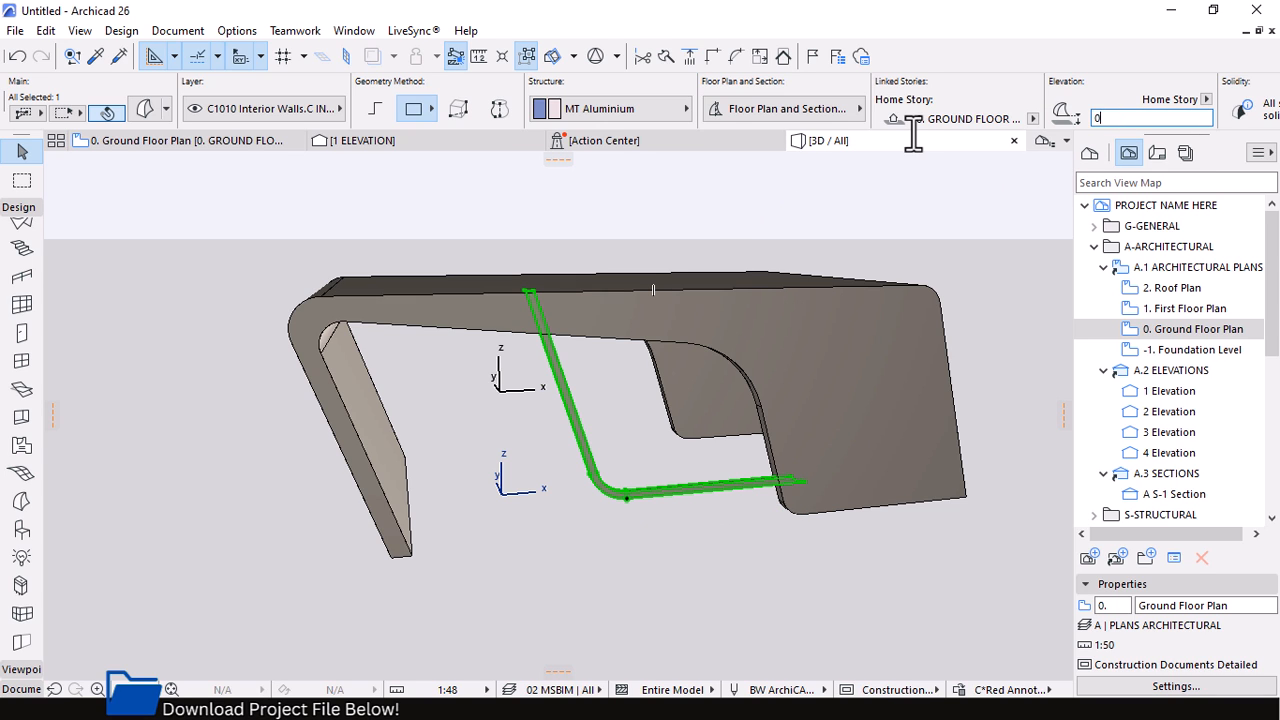
type(".0")
key("Return")
In the ground floor plan, mirror a copy of the frame about the building's horizontal centreline and check both frames in 3D
left_click(205, 141)
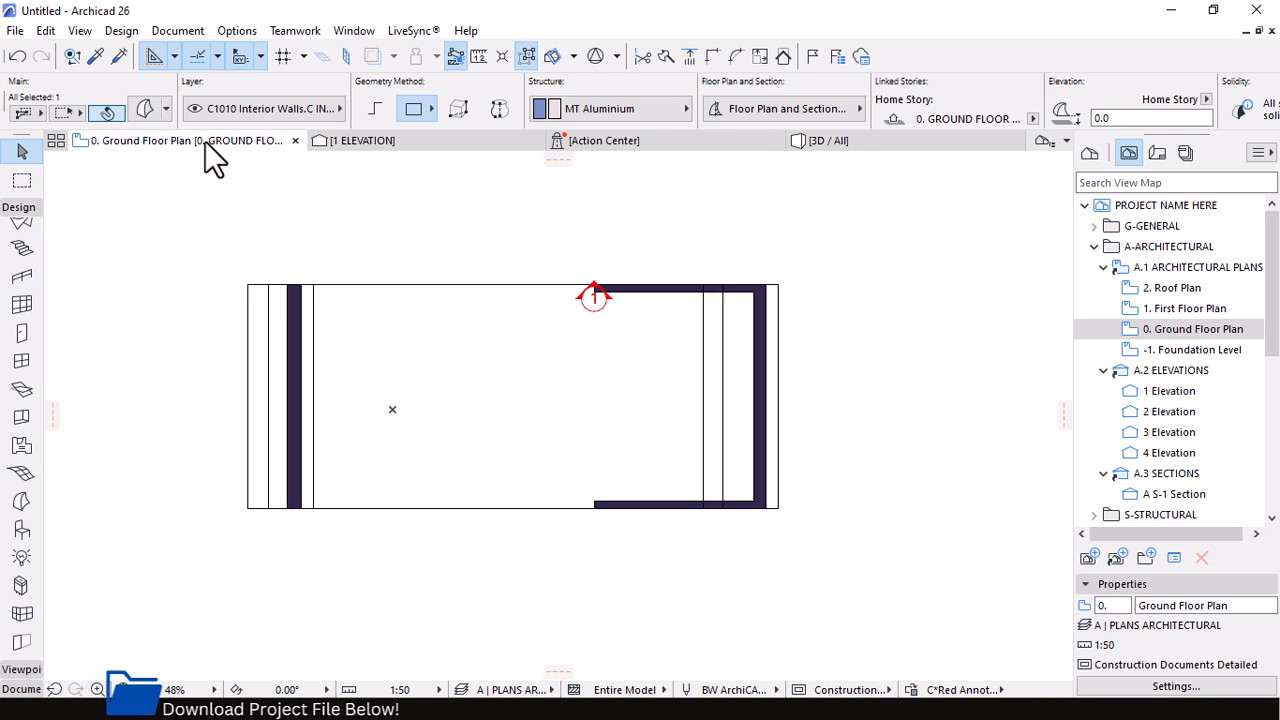
left_click(398, 495)
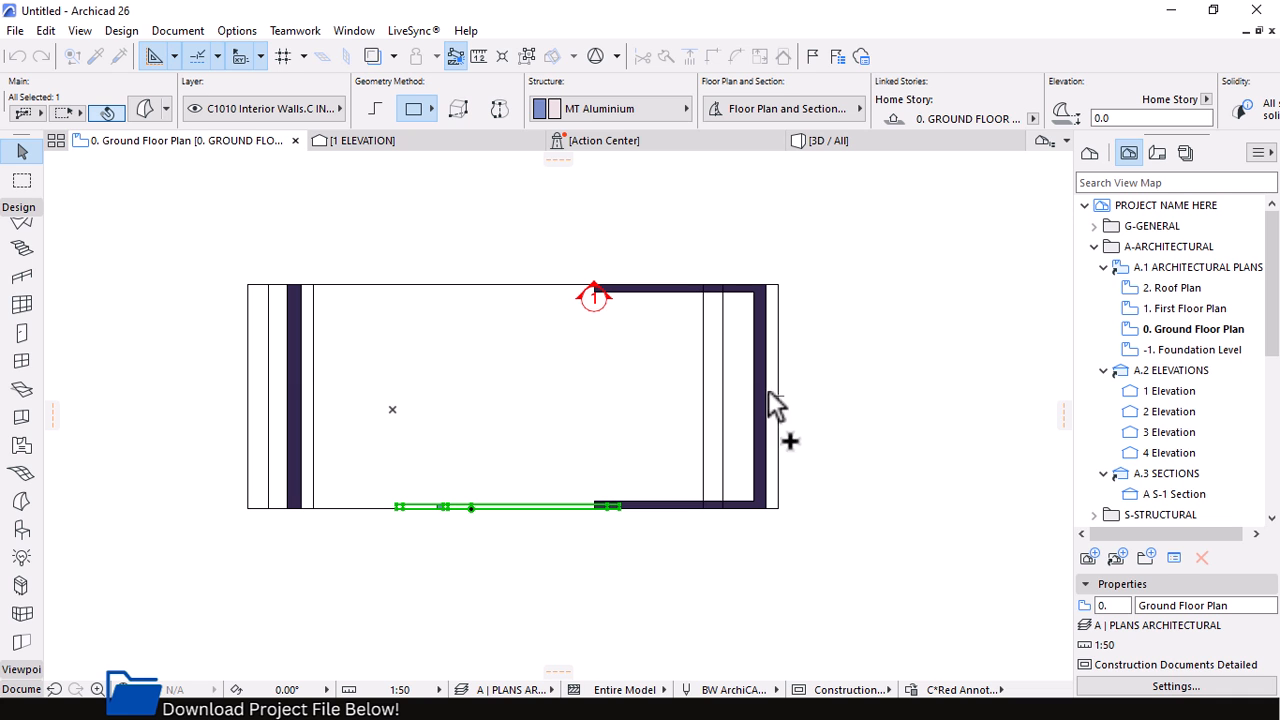
key("Escape")
right_click(789, 355)
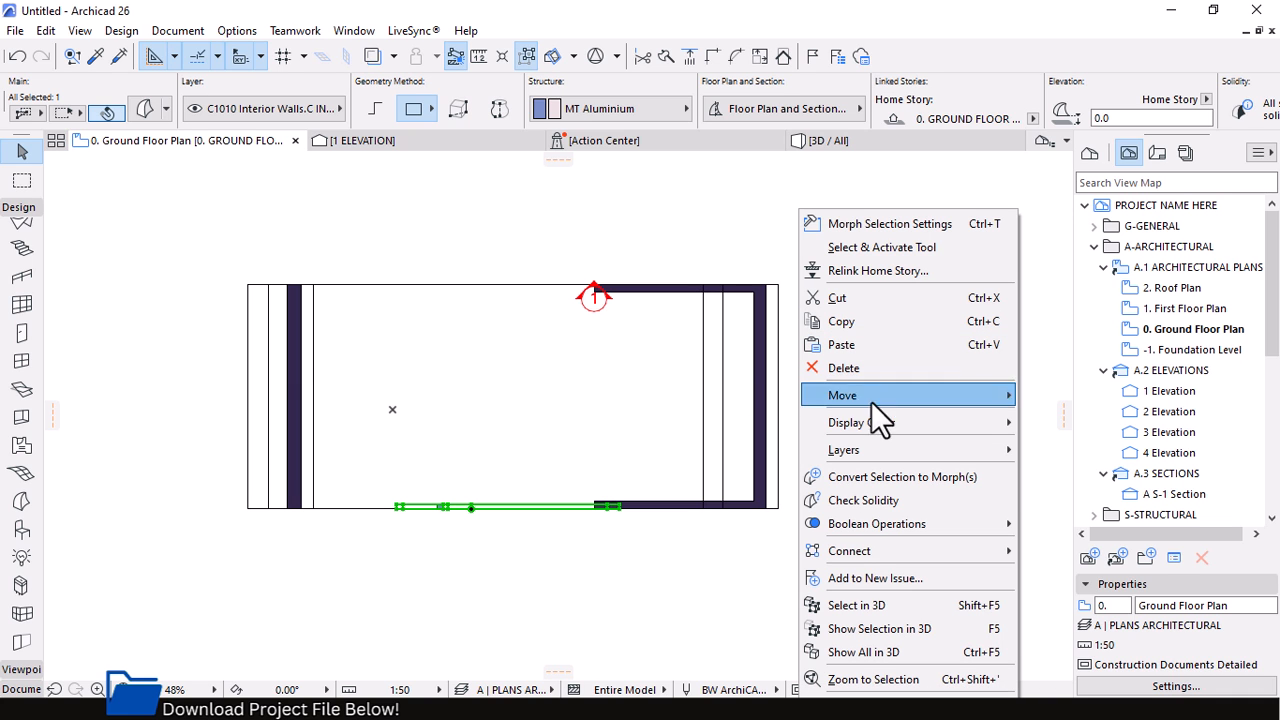
mouse_move(865, 393)
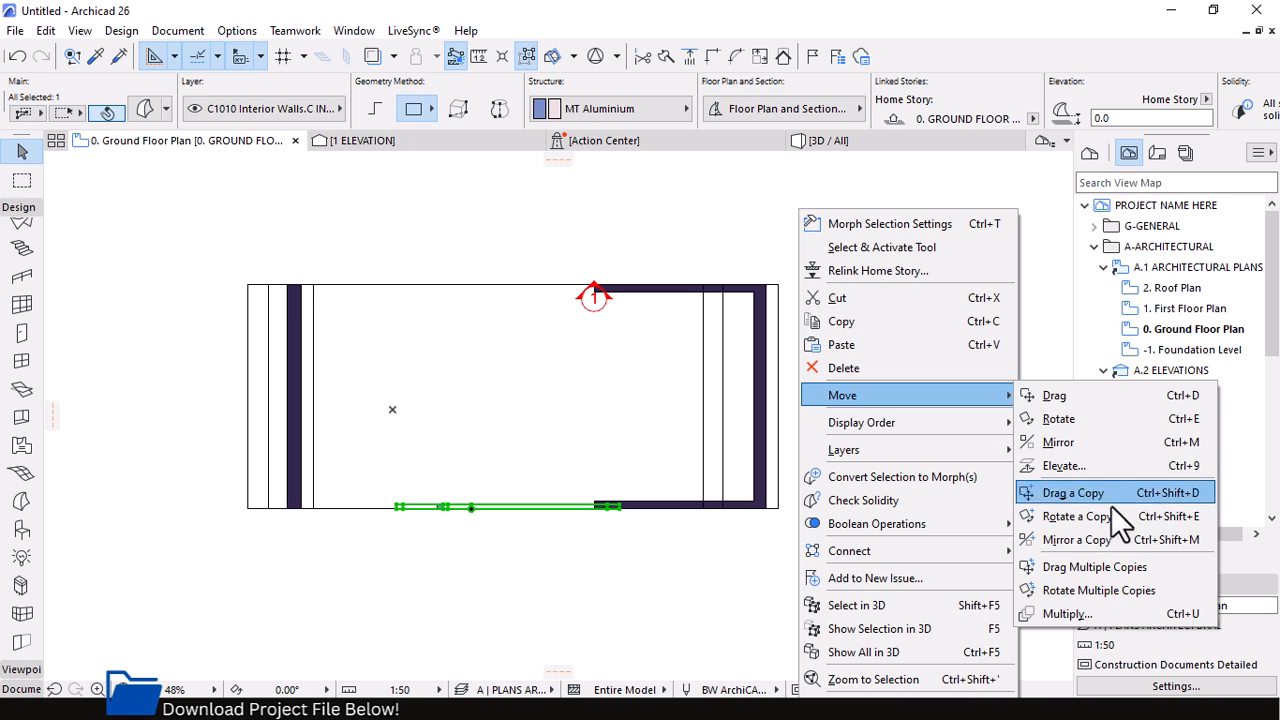
left_click(1094, 540)
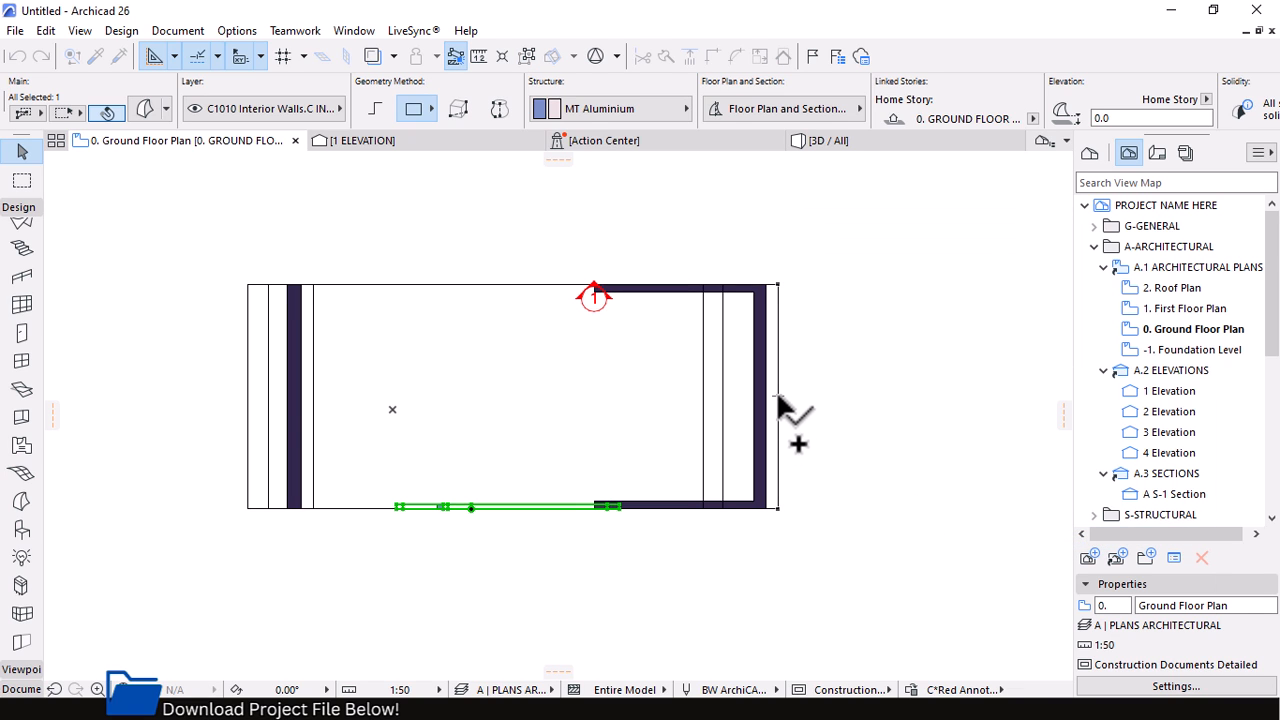
left_click(779, 395)
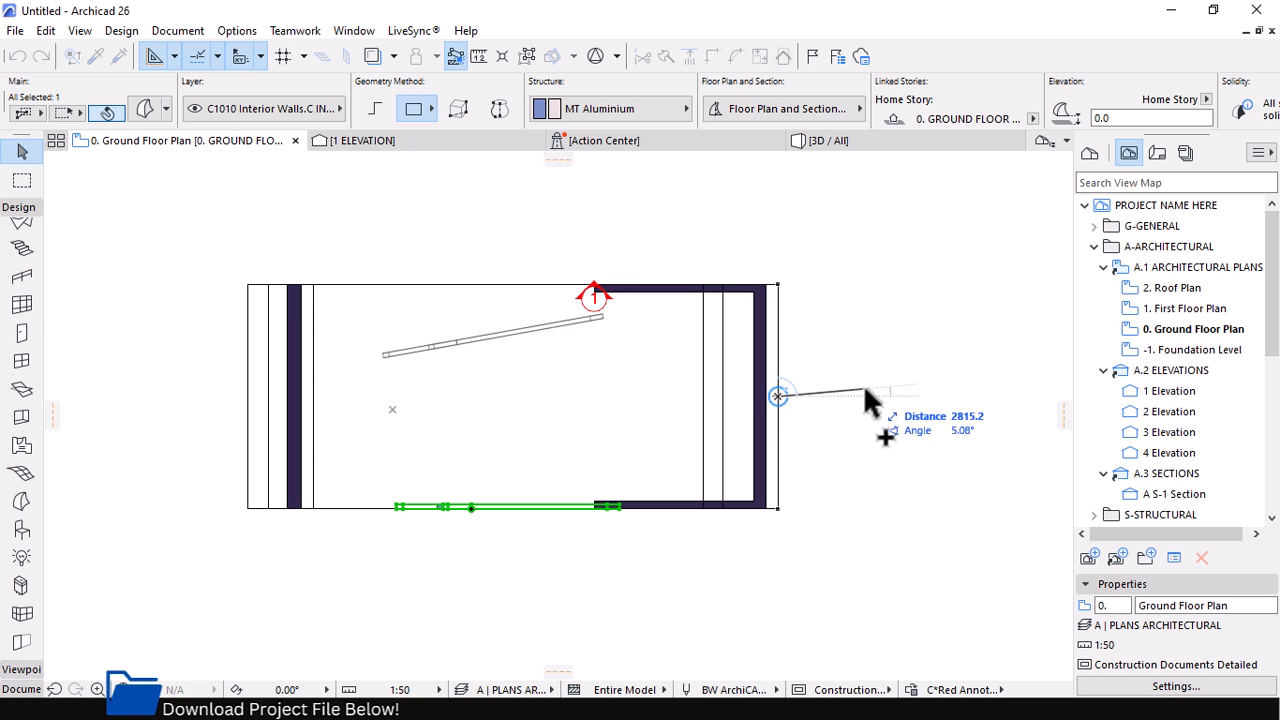
left_click(985, 397)
left_click(825, 140)
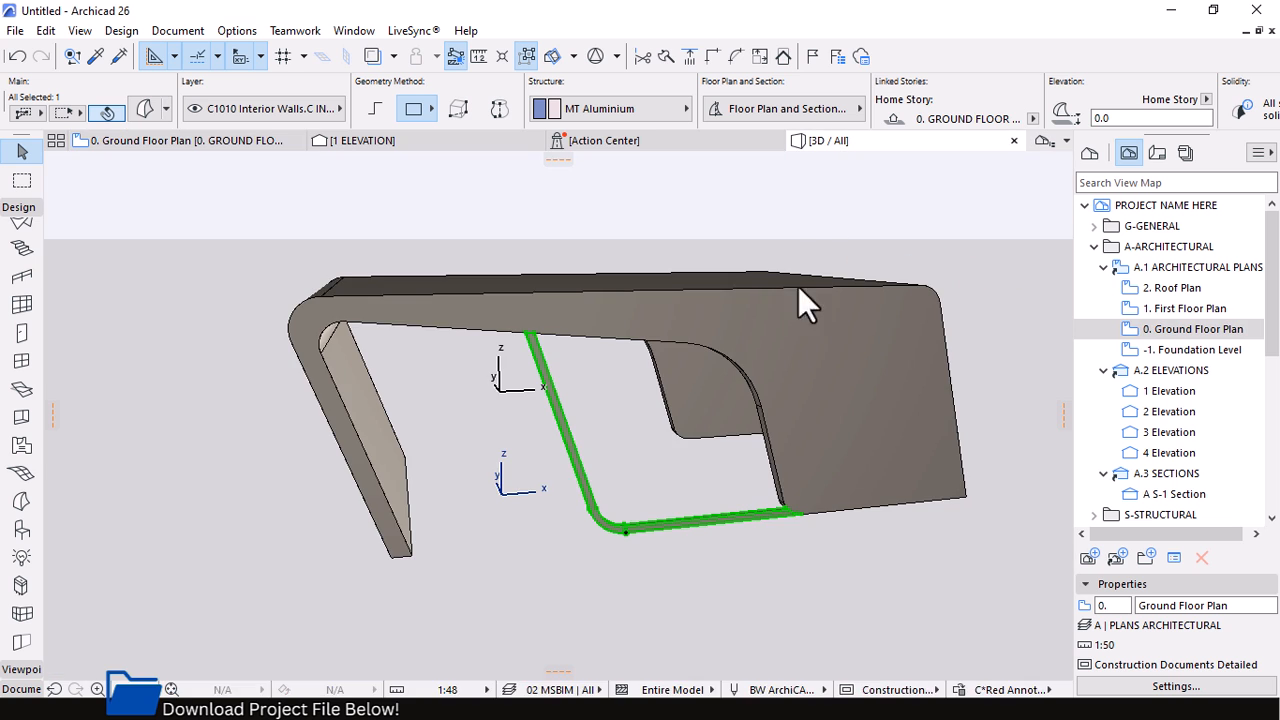
scroll(736, 340, "down", 3)
left_click(834, 520)
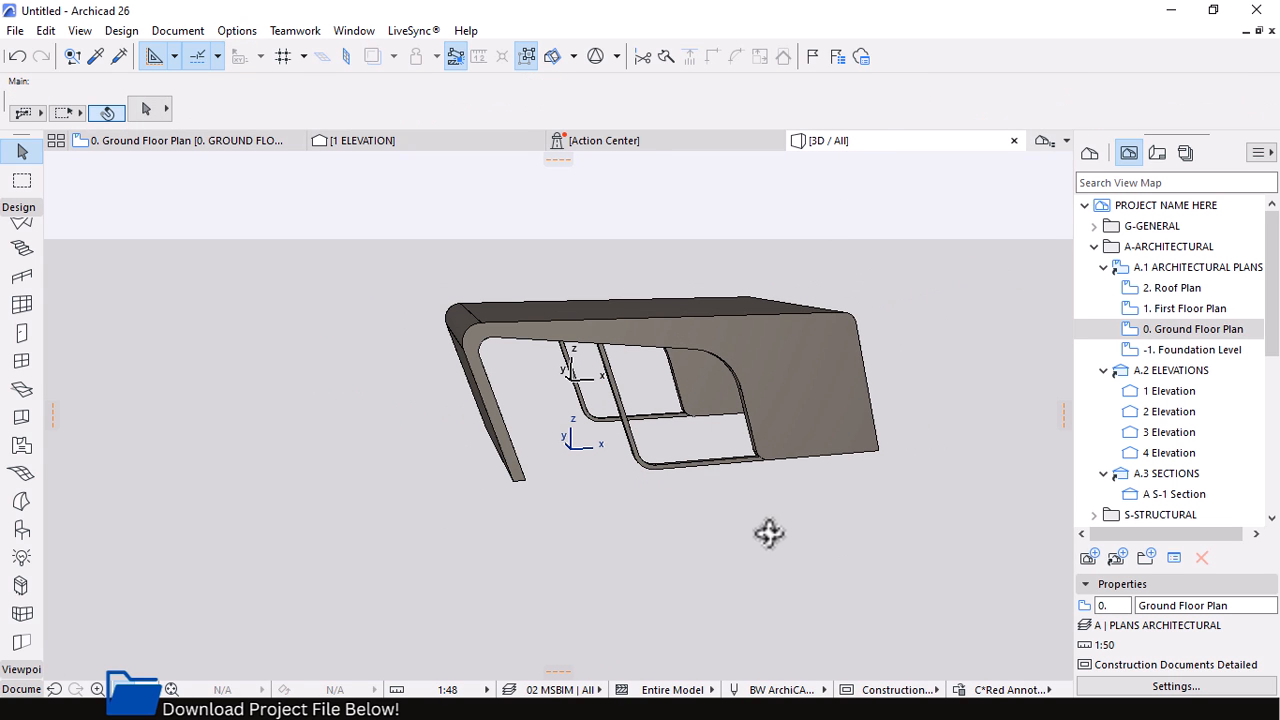
left_click_drag(768, 533, 724, 399)
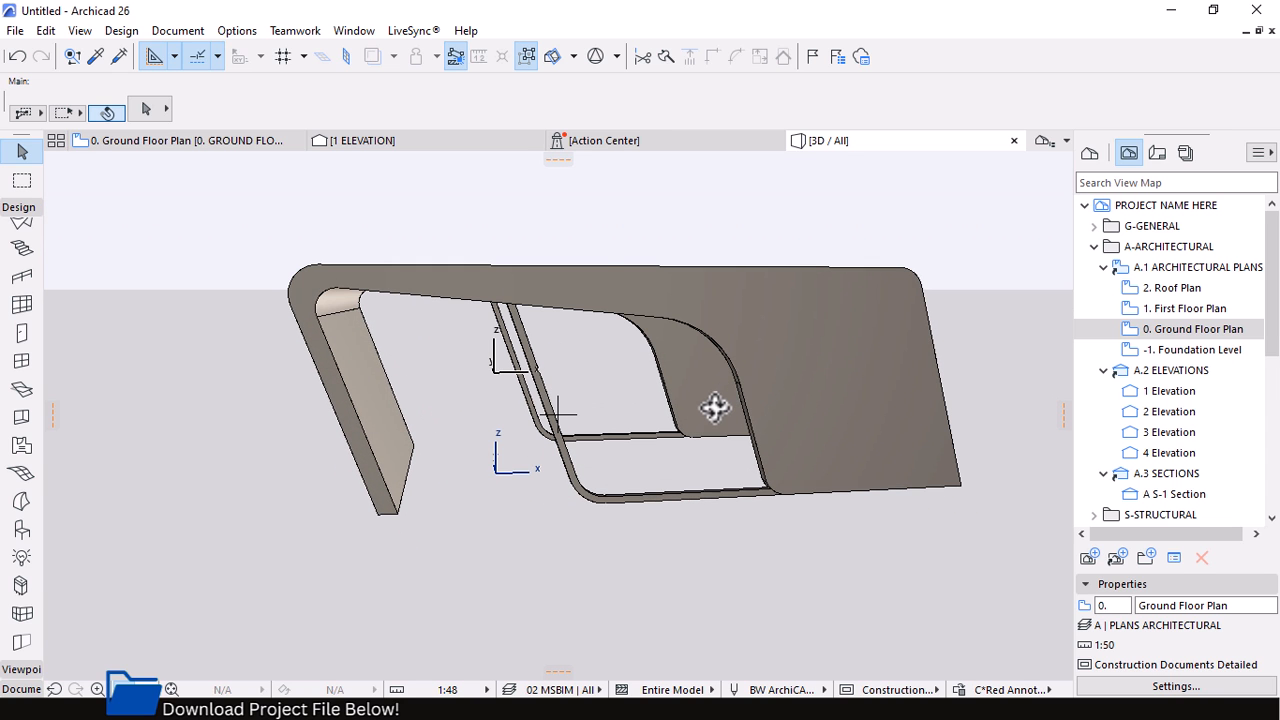
Switch to the browser to study the glazed facade in the Behance reference, return to Archicad and compare it with the 3D frames
key("super")
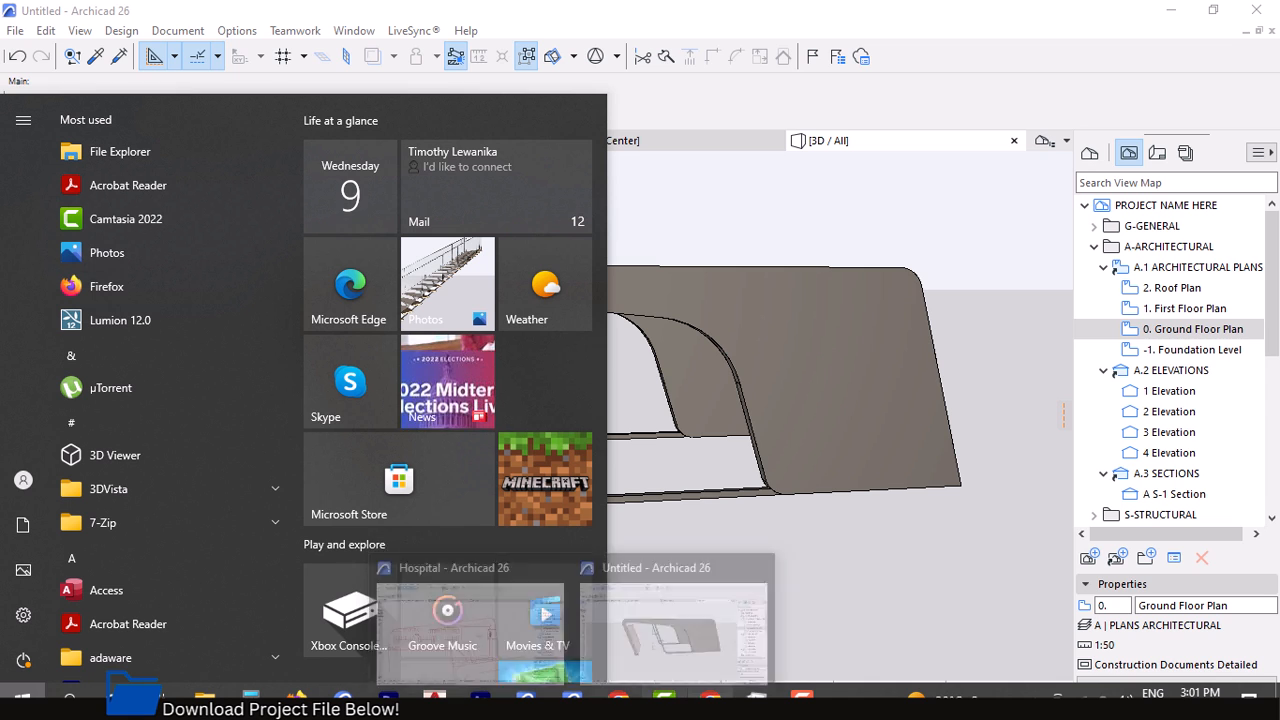
mouse_move(710, 697)
left_click(712, 625)
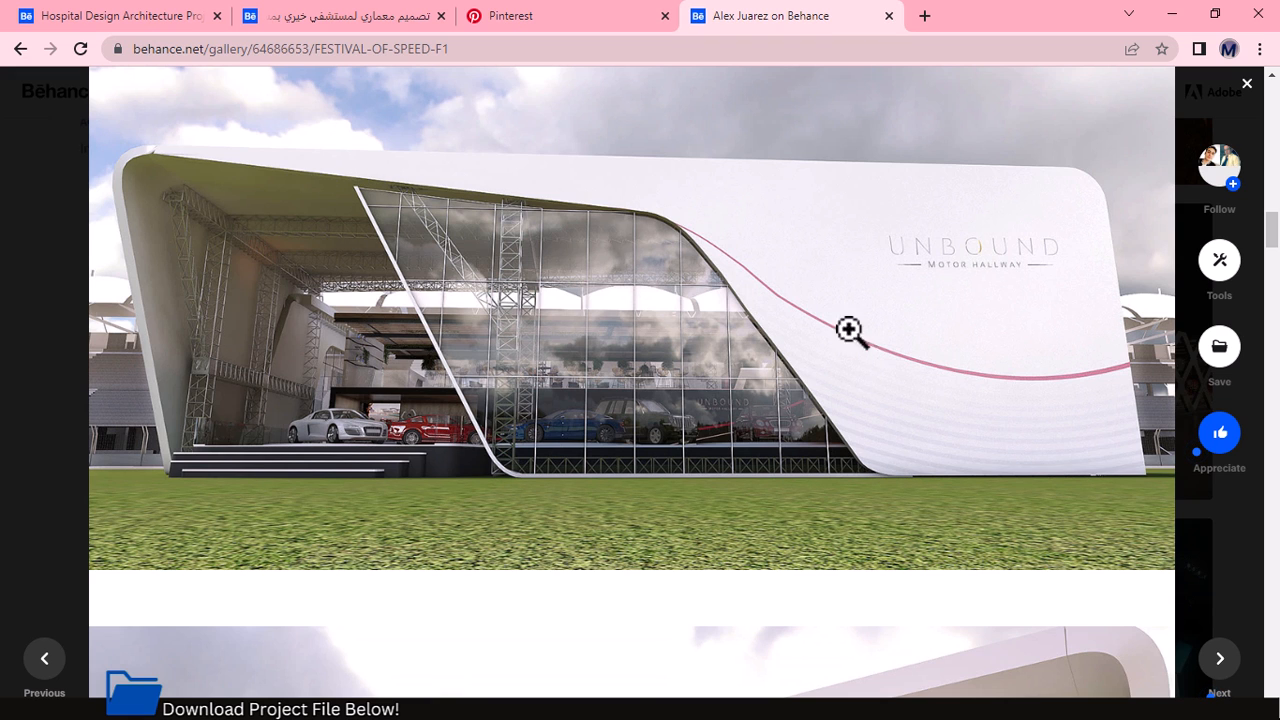
key("super")
mouse_move(571, 693)
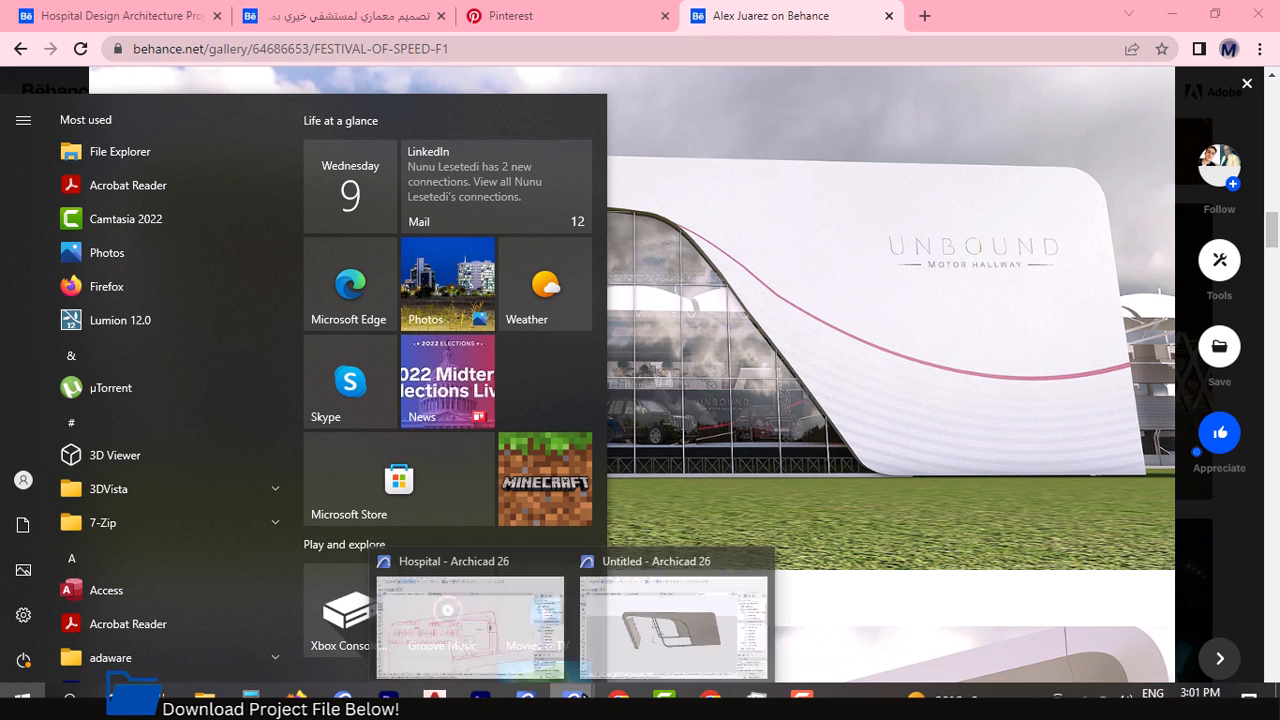
left_click(671, 600)
middle_click_drag(620, 393, 614, 443, "shift")
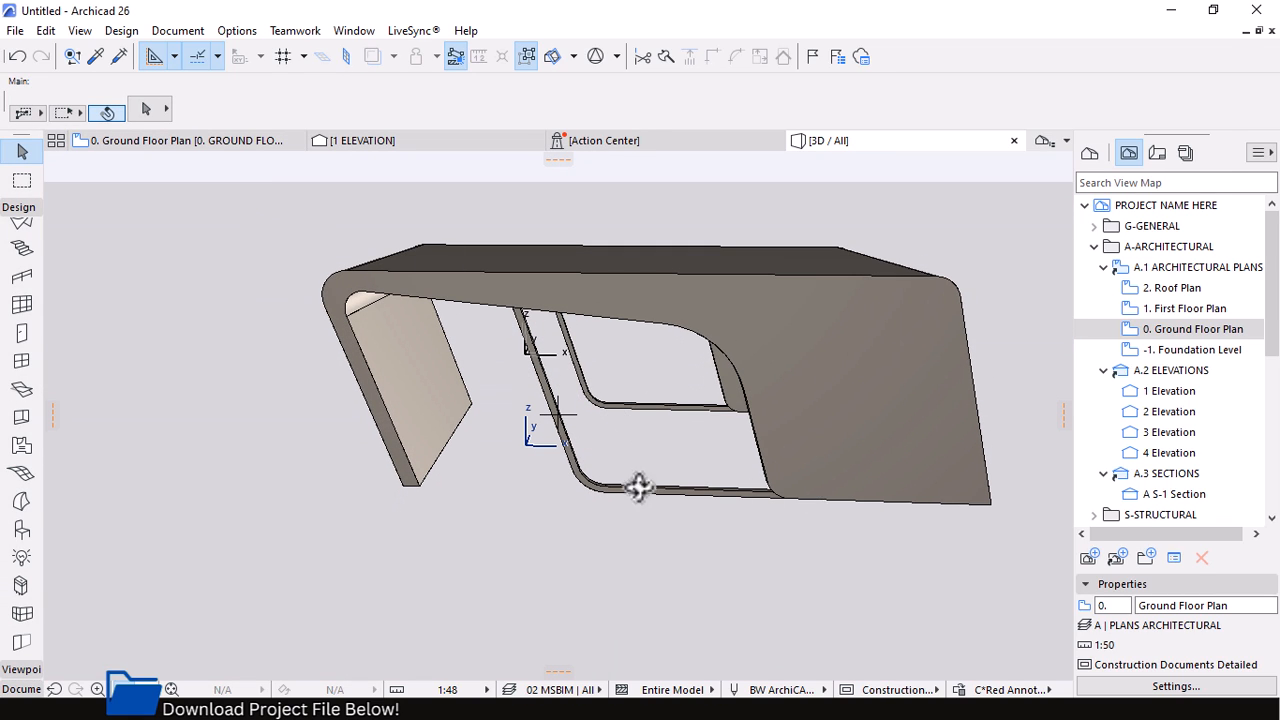
scroll(766, 468, "up", 3)
In the ground floor plan, activate the Curtain Wall tool and apply the Curtain Wall w/ Spandrel favorite from the MISCELLANEOUS folder
left_click(237, 143)
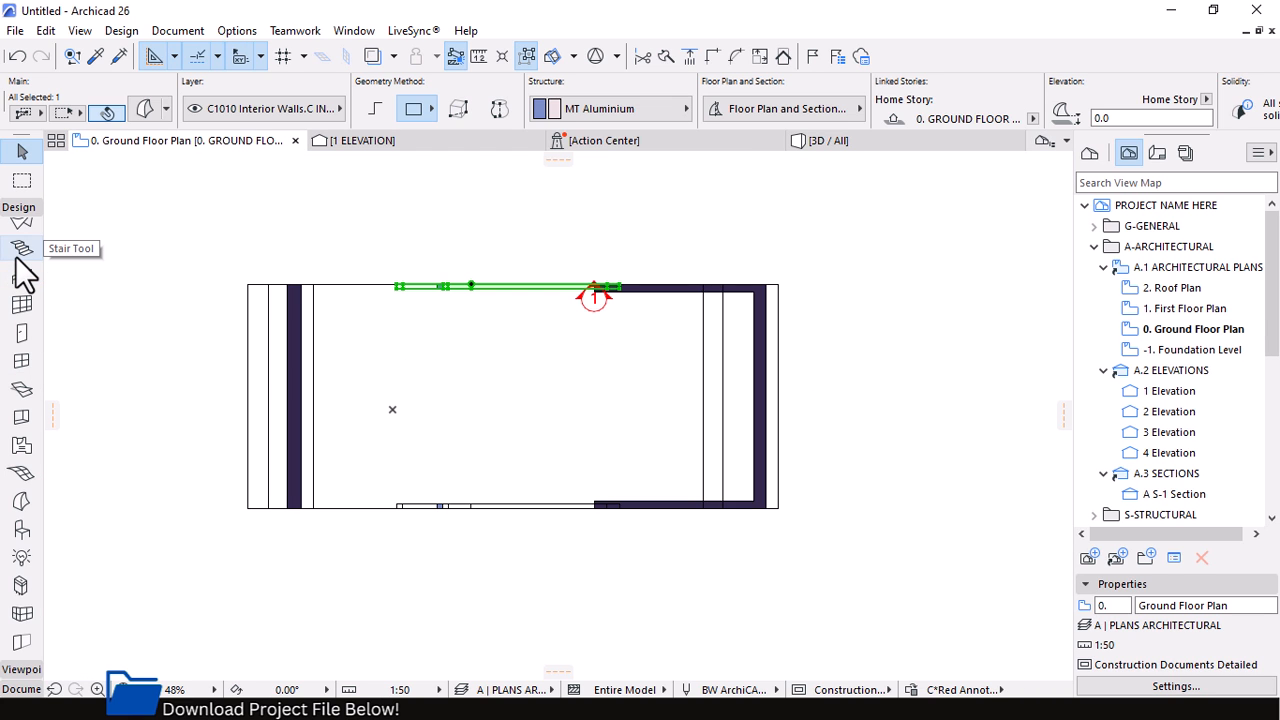
scroll(24, 275, "up", 3)
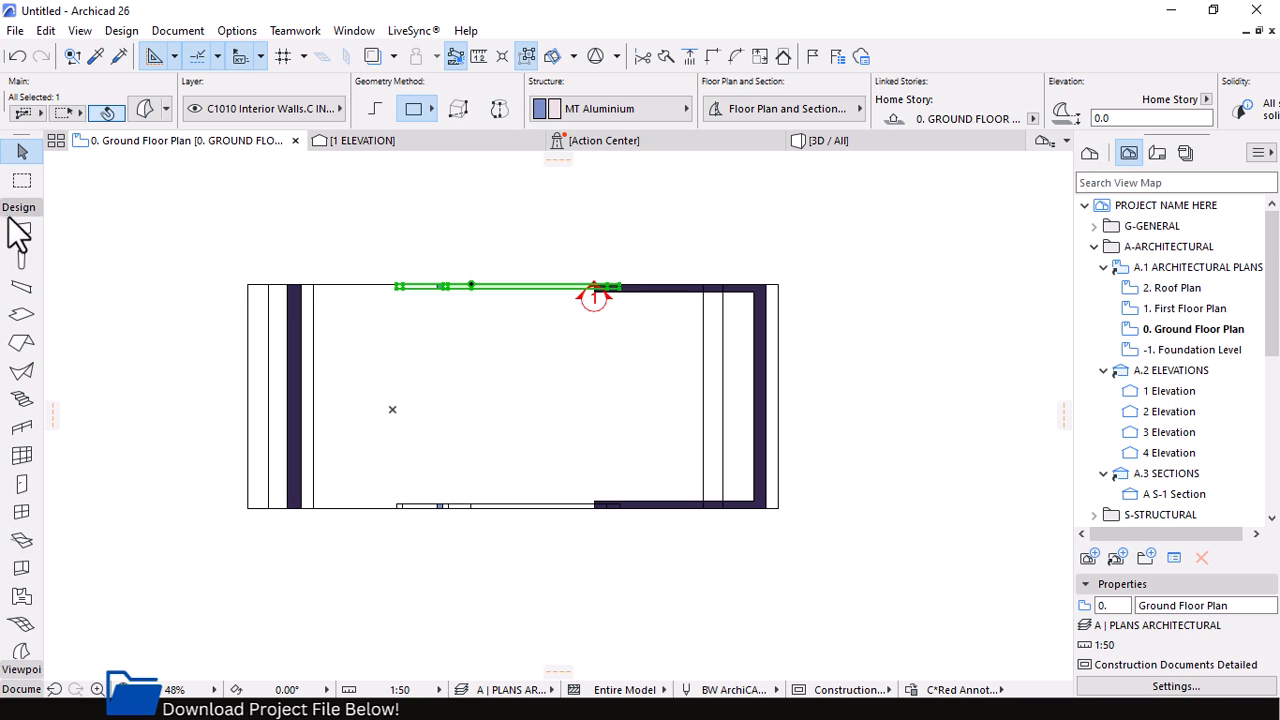
left_click(26, 457)
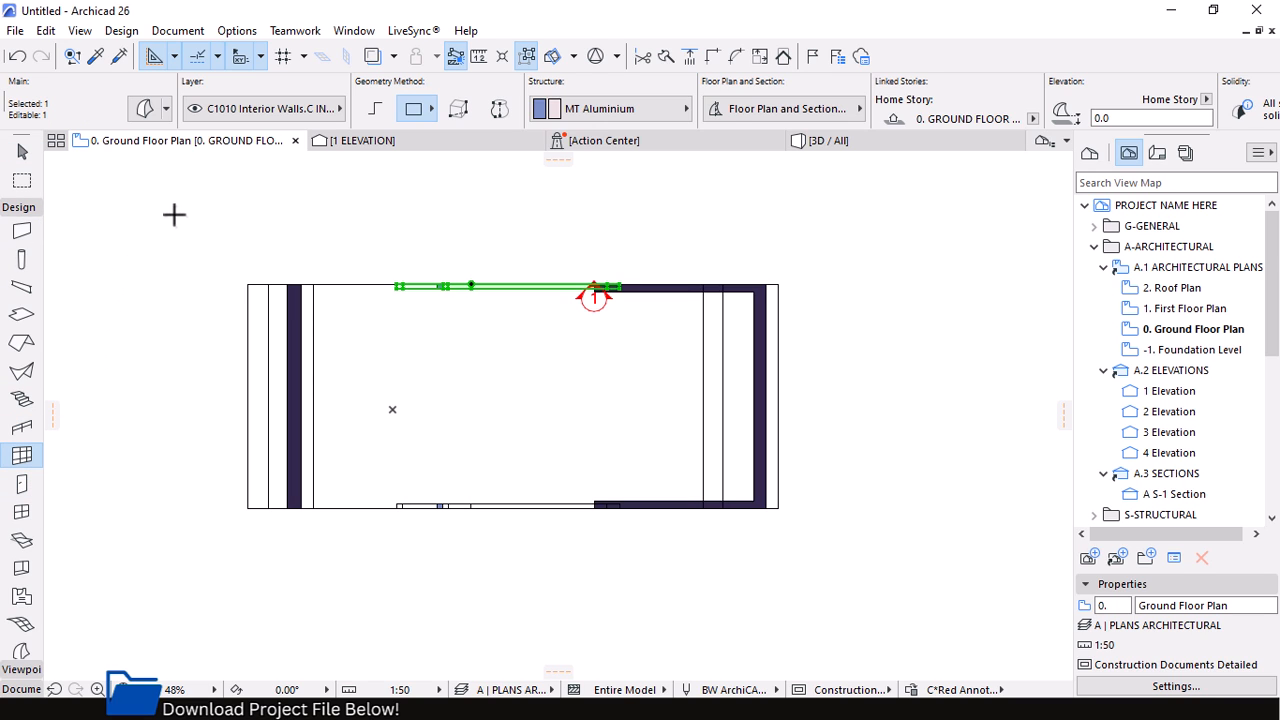
scroll(475, 416, "up", 2)
key("Escape")
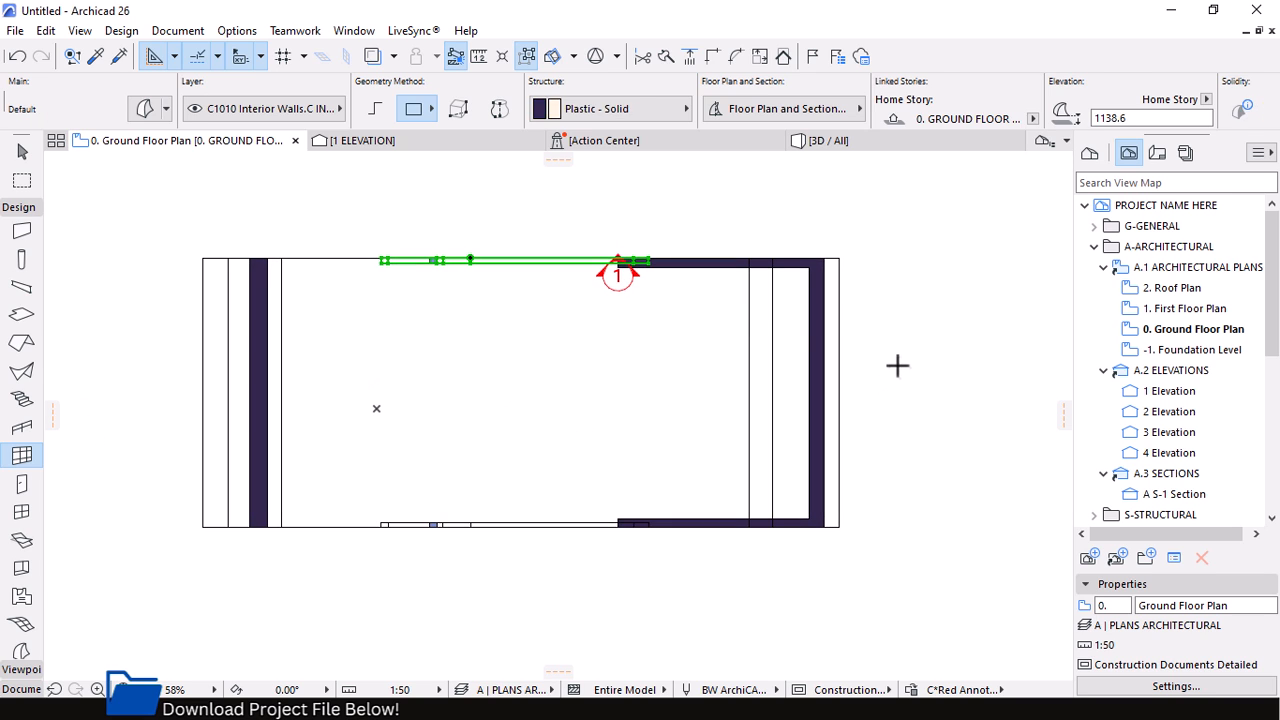
left_click(169, 107)
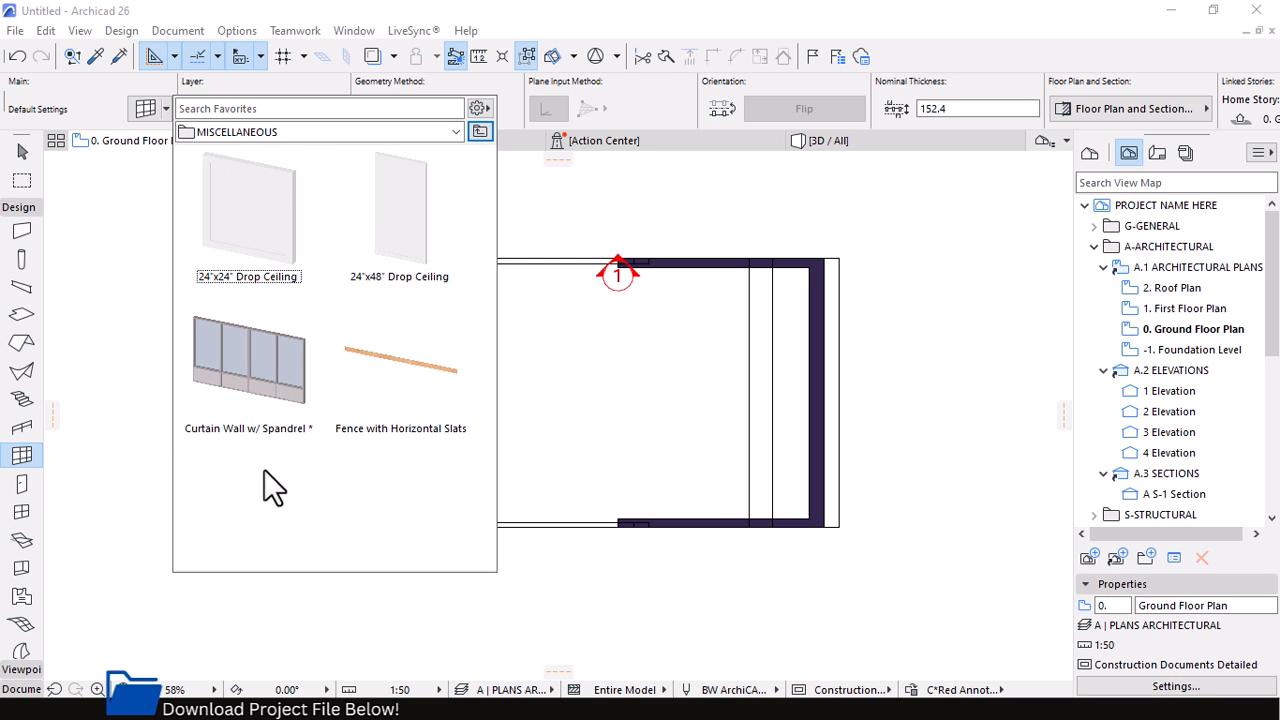
double_click(229, 361)
scroll(757, 269, "down", 2)
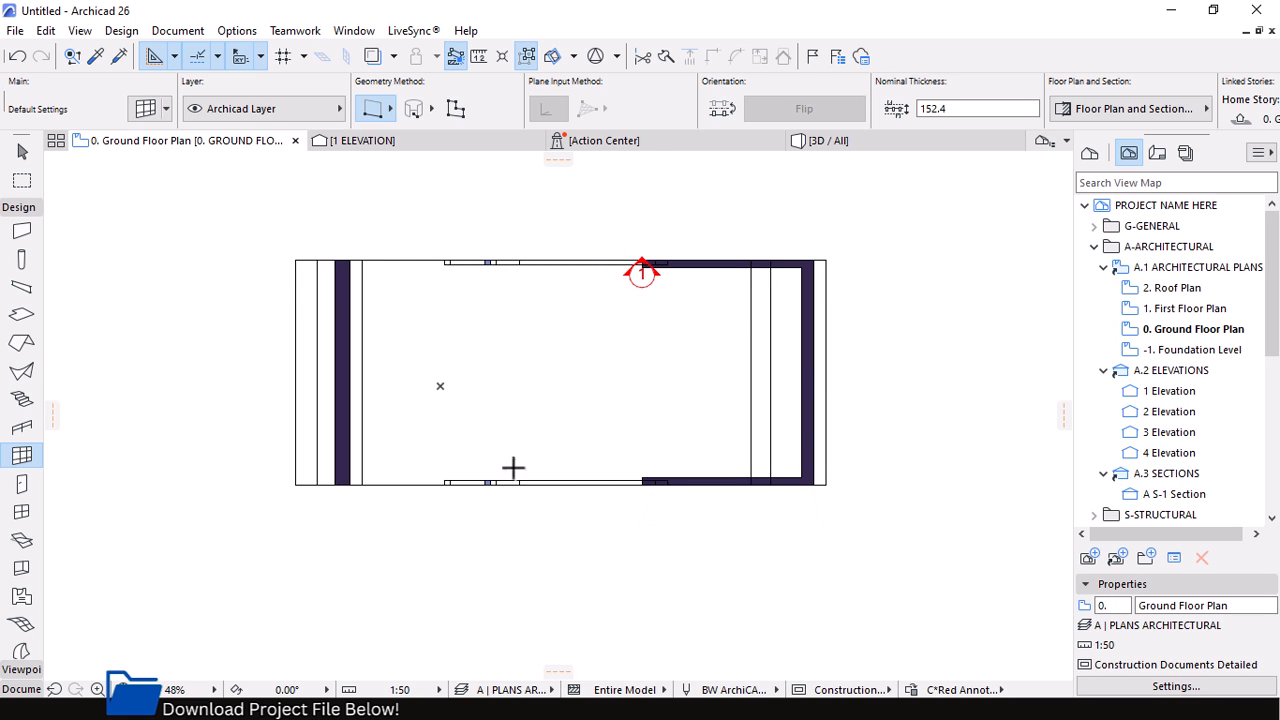
Draw a curtain wall along the front window frame's outer edge from end to end, flipping its orientation so it lies inside the building
scroll(513, 467, "up", 3)
scroll(374, 486, "up", 4)
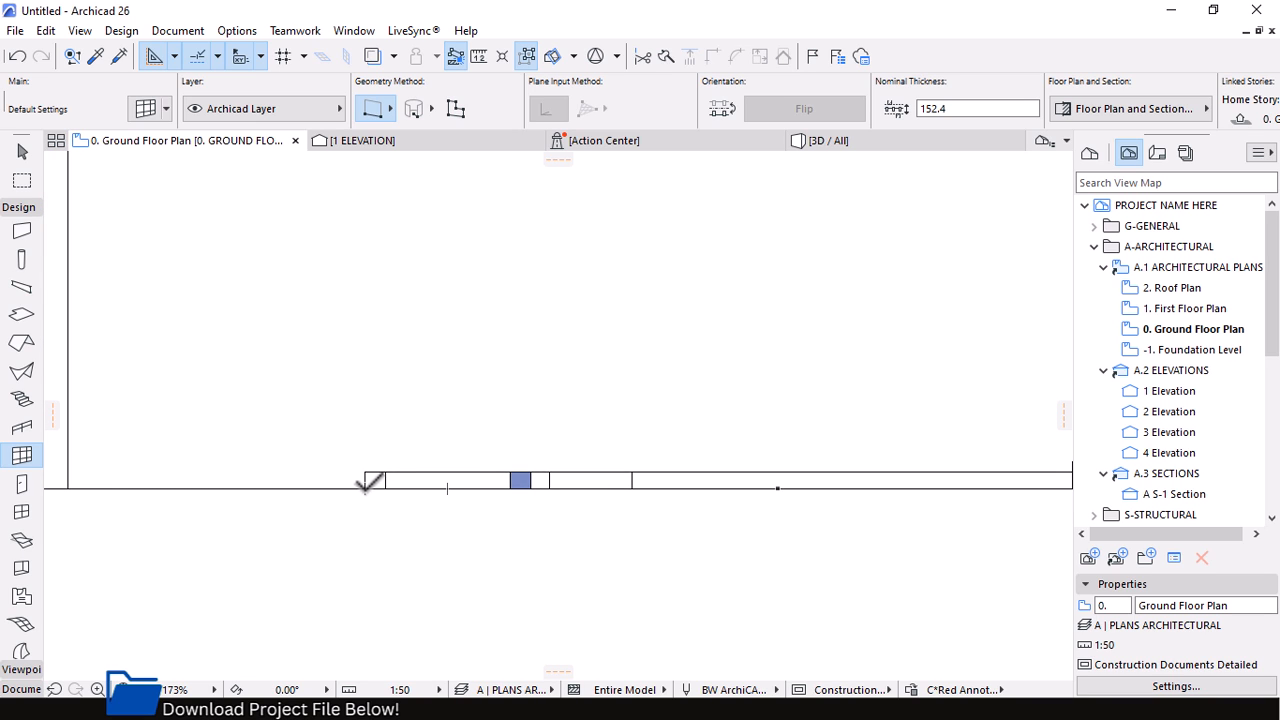
left_click(365, 487)
scroll(290, 485, "down", 2)
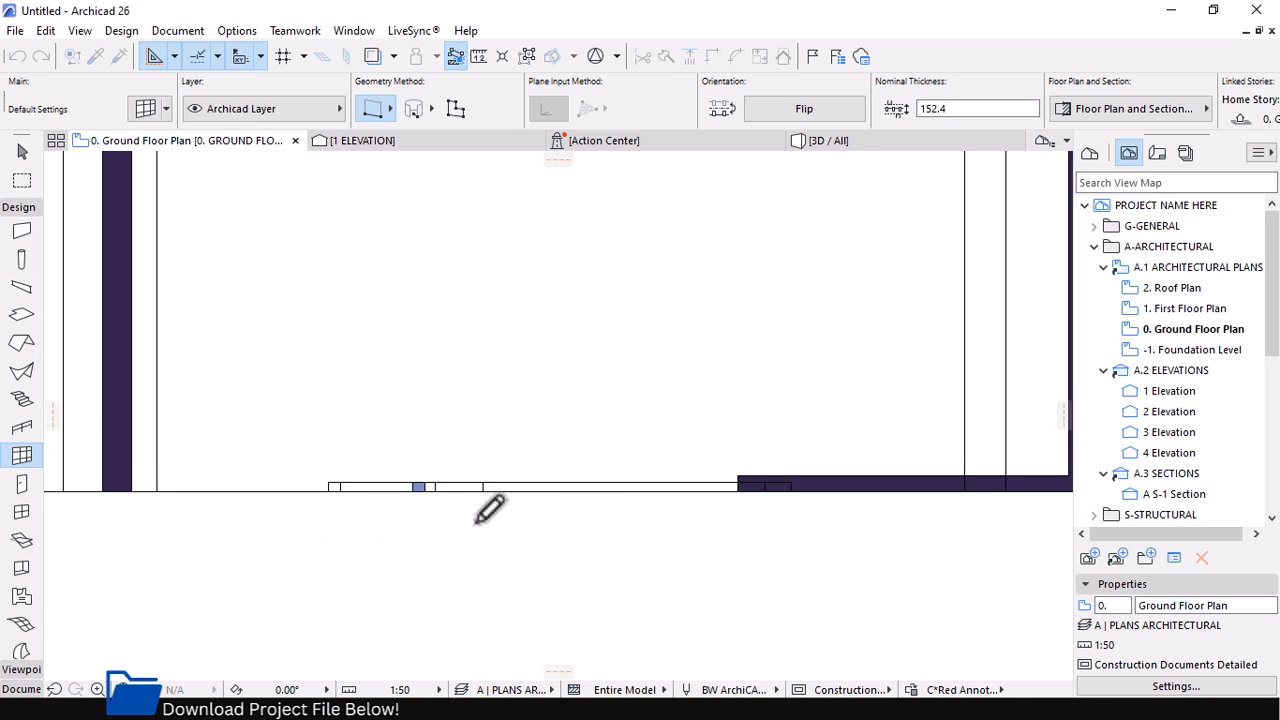
left_click(822, 113)
scroll(740, 486, "up", 5)
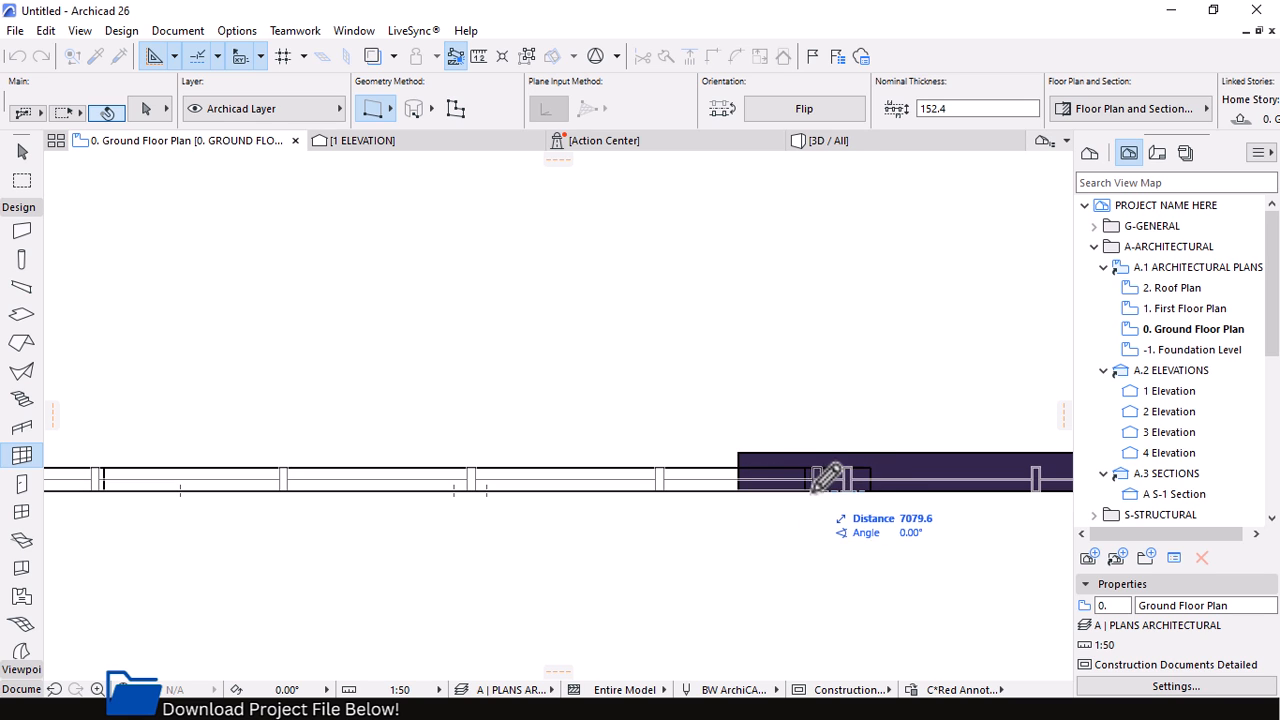
double_click(872, 480)
scroll(835, 349, "down", 3)
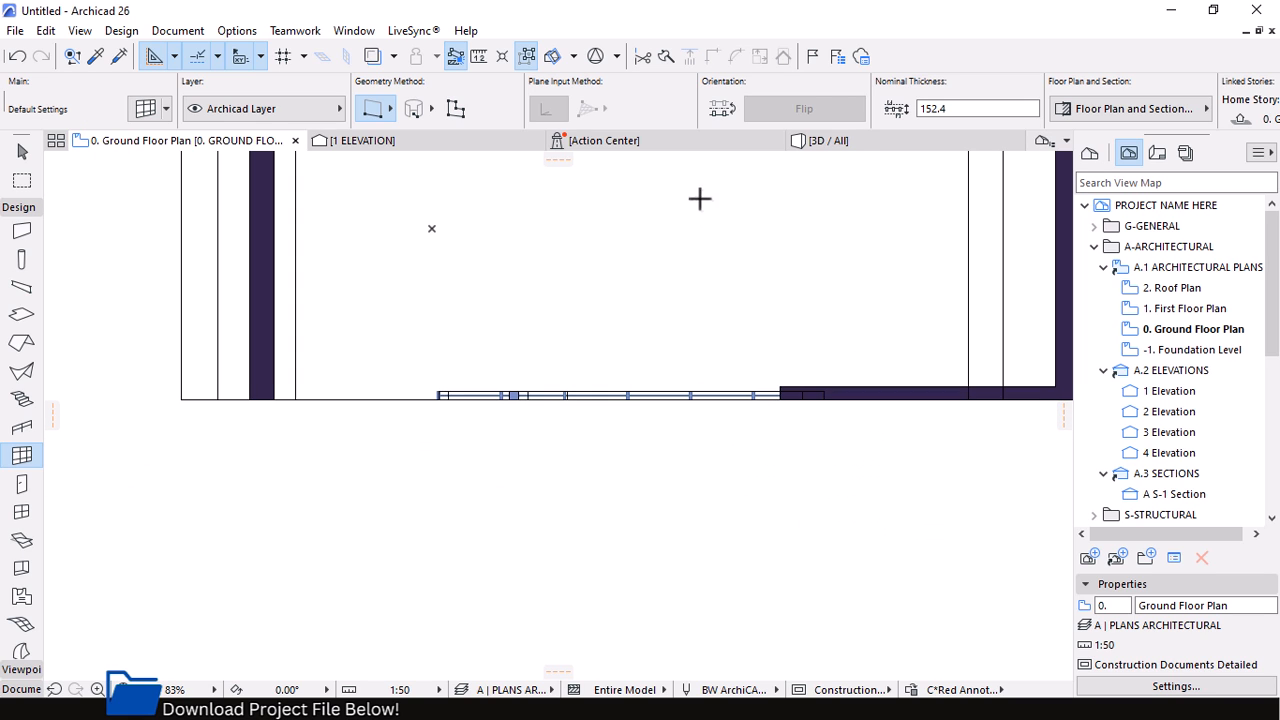
In 3D, select the new curtain wall and stretch it vertically towards the slanted frame's upper end, to a height of about 5265
left_click(826, 142)
middle_click_drag(756, 357, 604, 378, "shift")
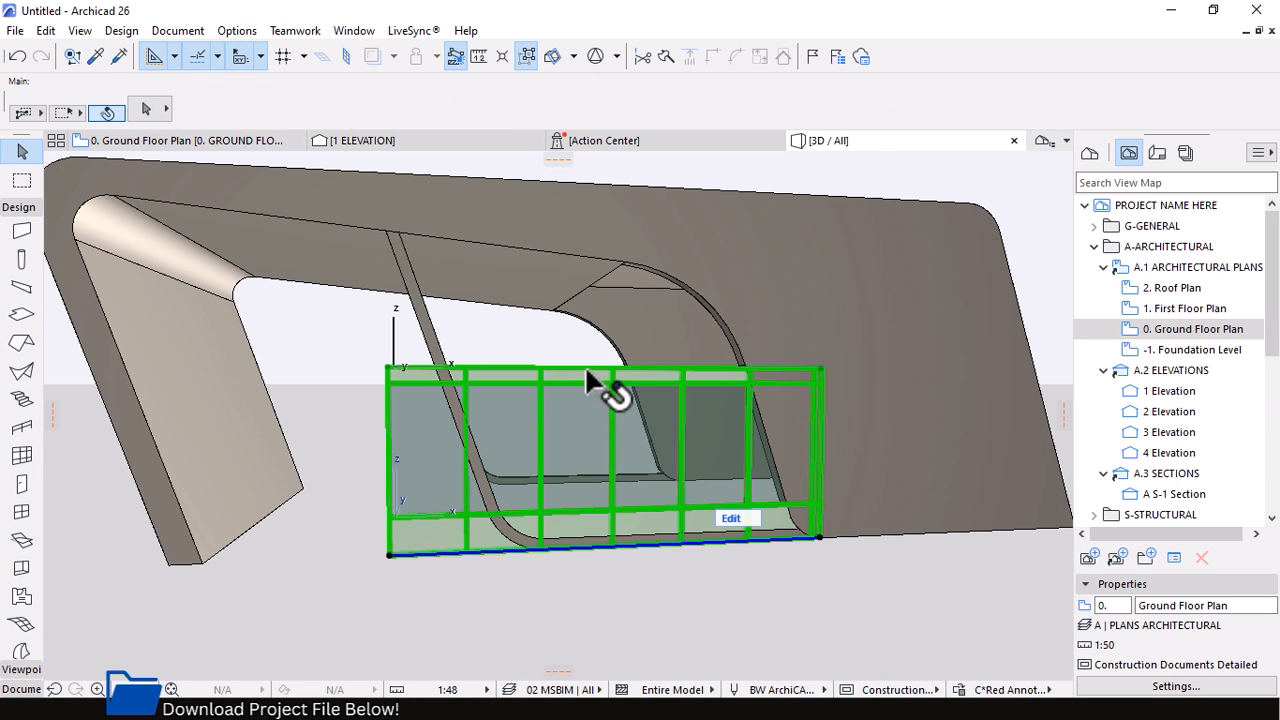
left_click(576, 374)
scroll(761, 92, "down", 3)
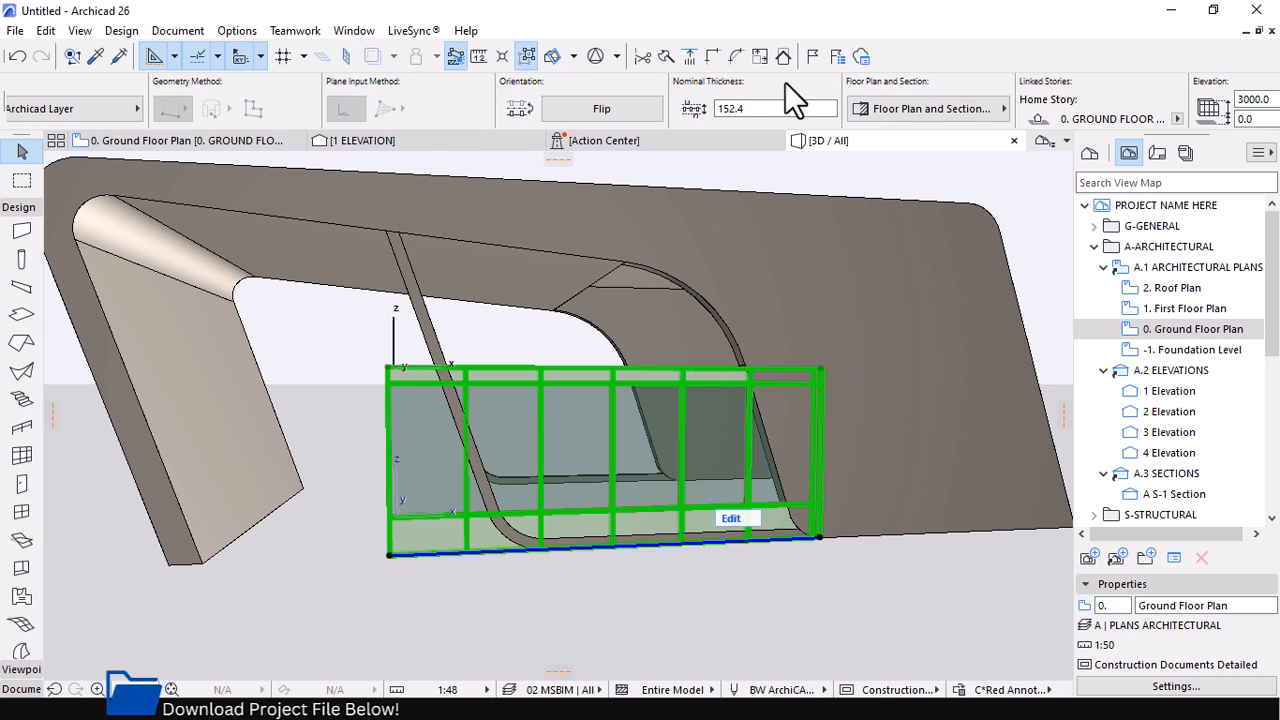
scroll(741, 83, "down", 3)
scroll(740, 82, "down", 3)
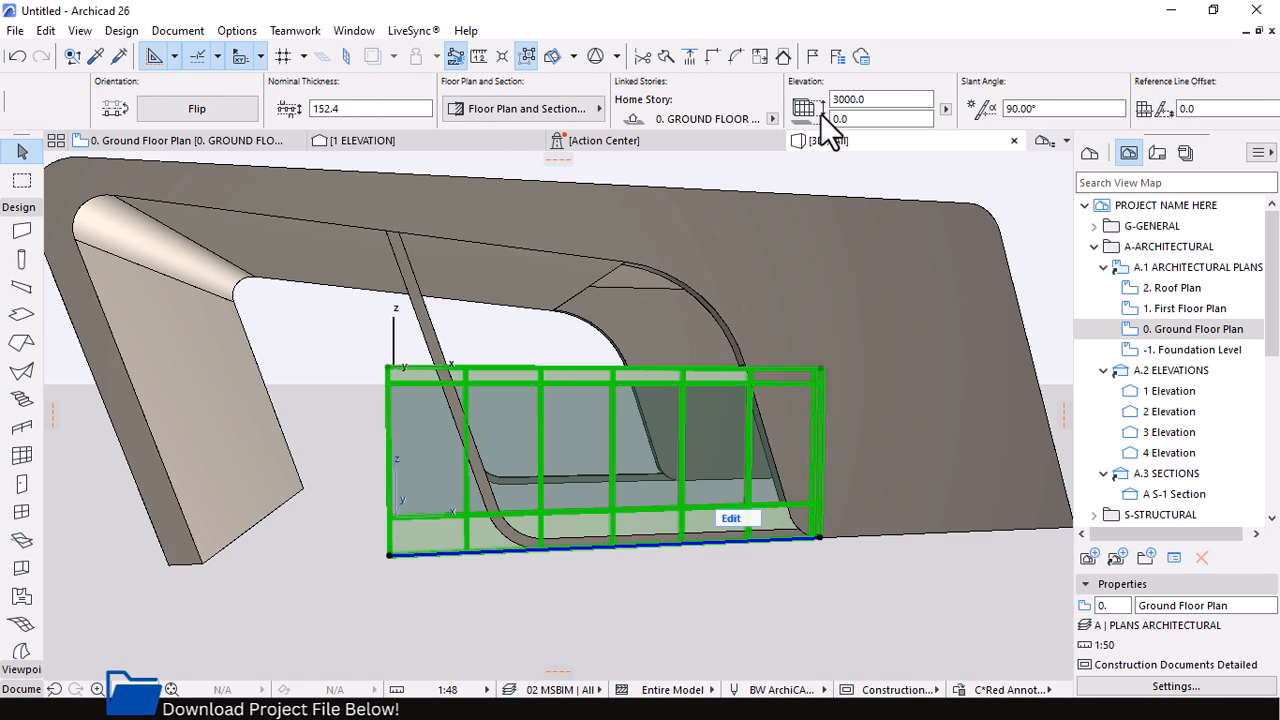
left_click(392, 368)
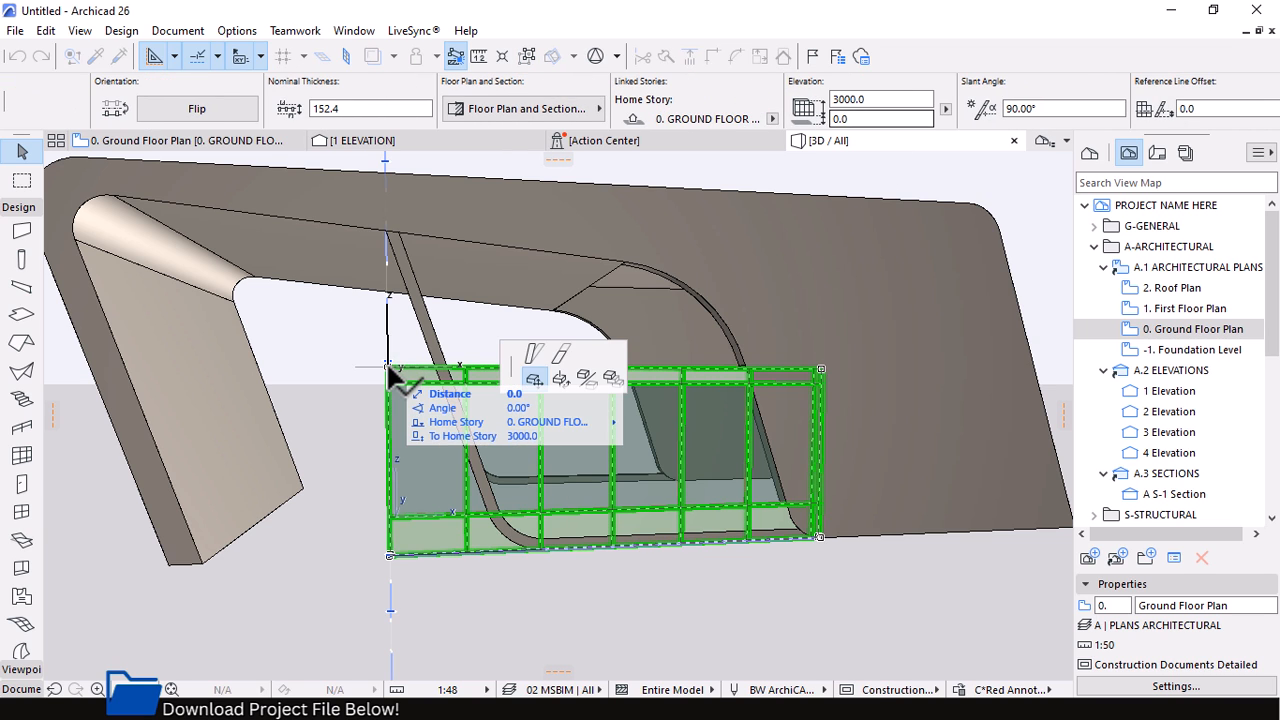
left_click(563, 356)
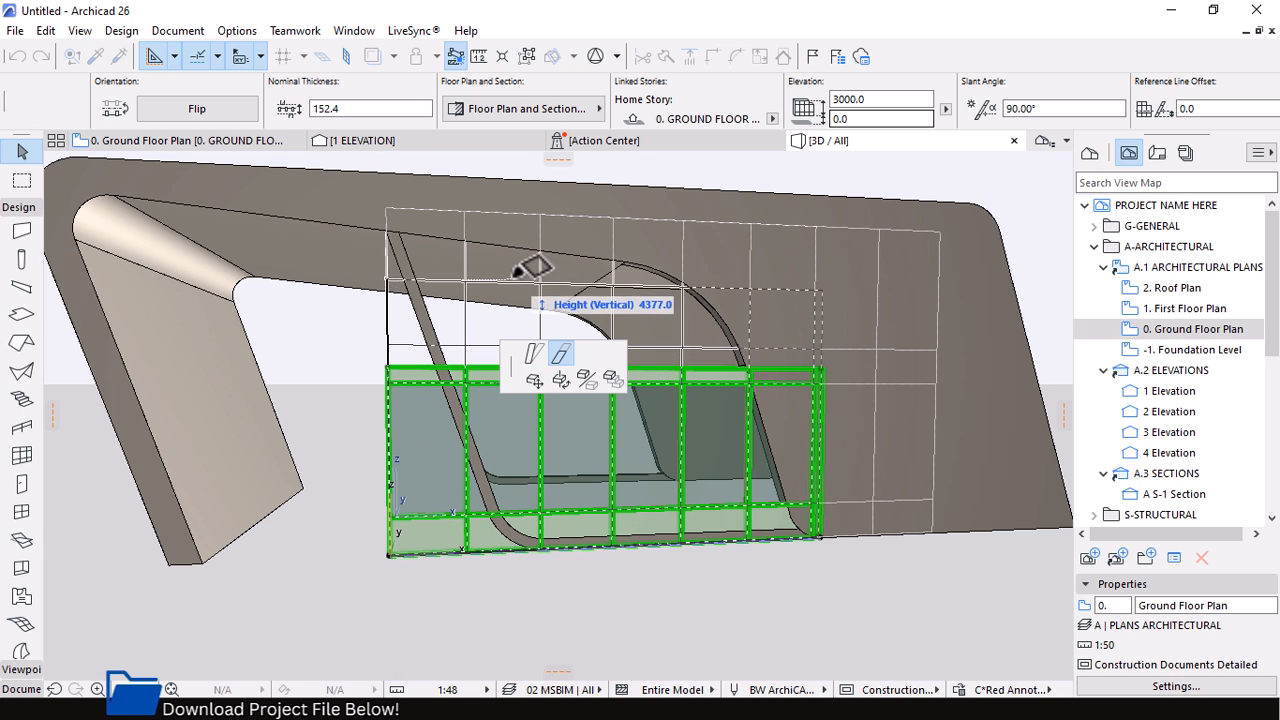
left_click(390, 217)
scroll(380, 222, "up", 4)
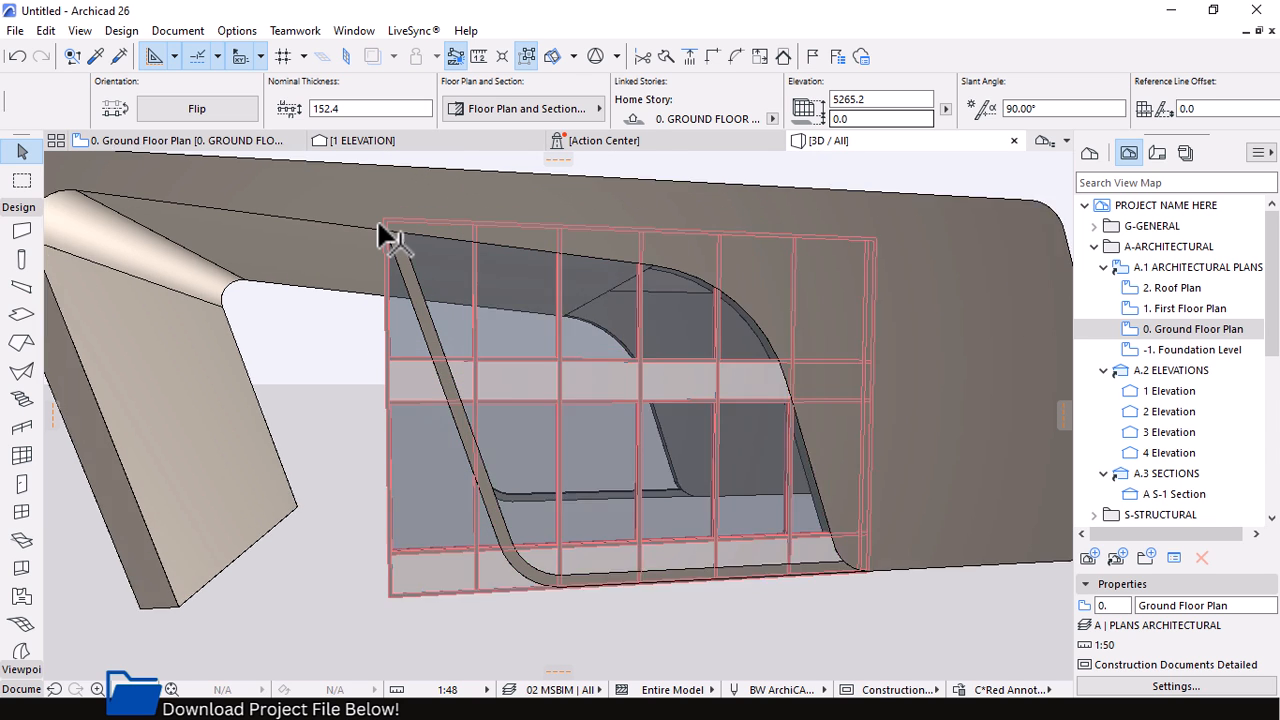
Adjust the curtain wall's height to 5116.0 so its upper corner meets the slanted frame's upper end, and deselect it
left_click(382, 222)
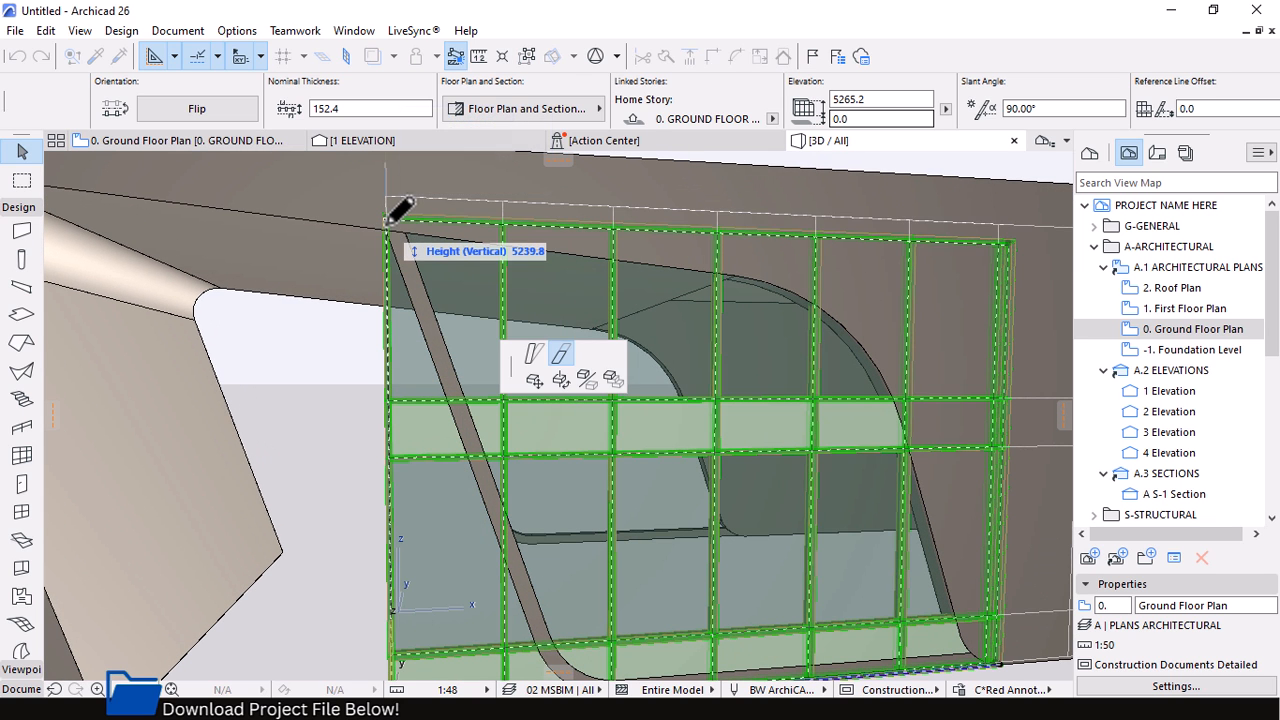
left_click(381, 191)
scroll(360, 230, "down", 5)
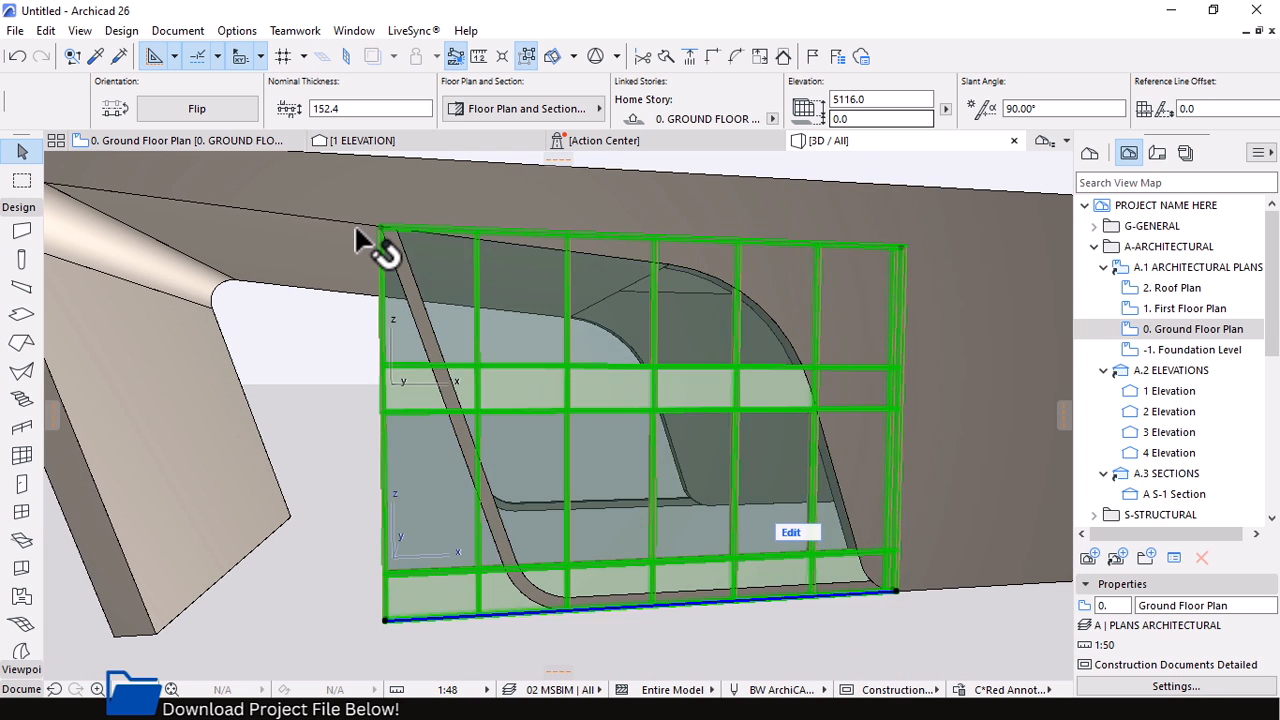
left_click(890, 537)
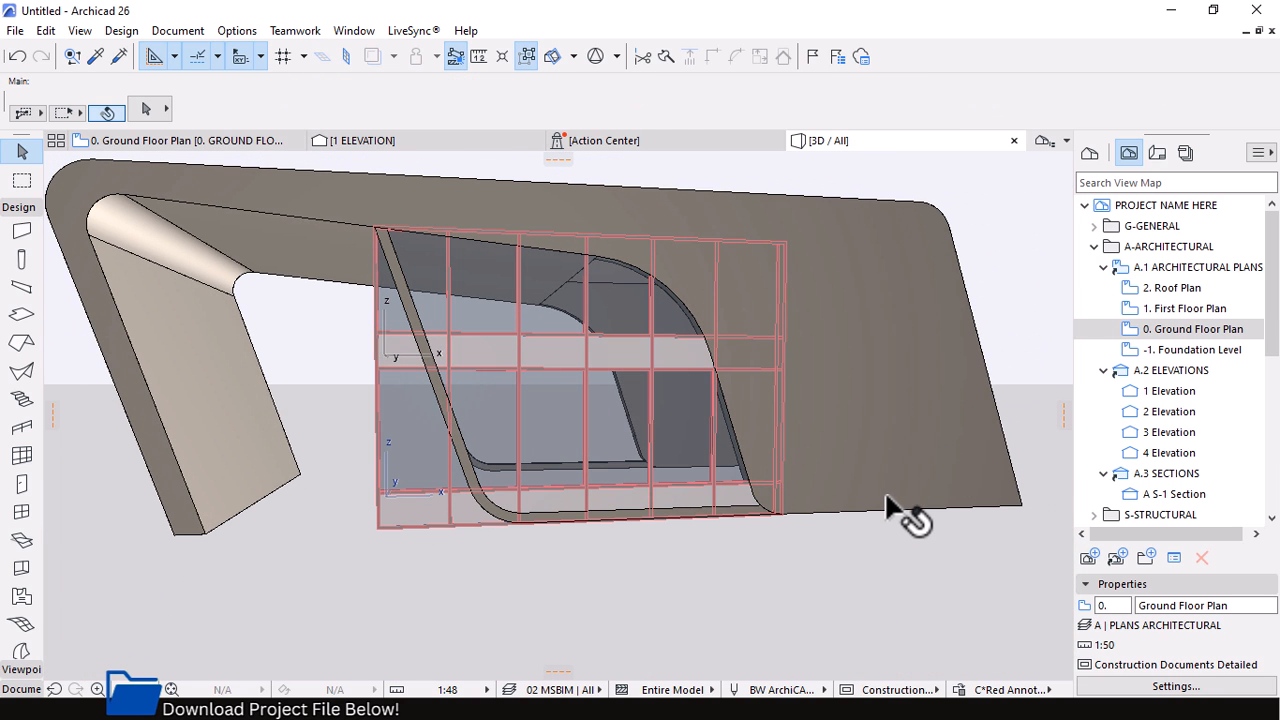
Examine the curtain wall from several angles and compare its grid with the glazing in the Behance reference, returning to Archicad
middle_click_drag(880, 497, 740, 452, "shift")
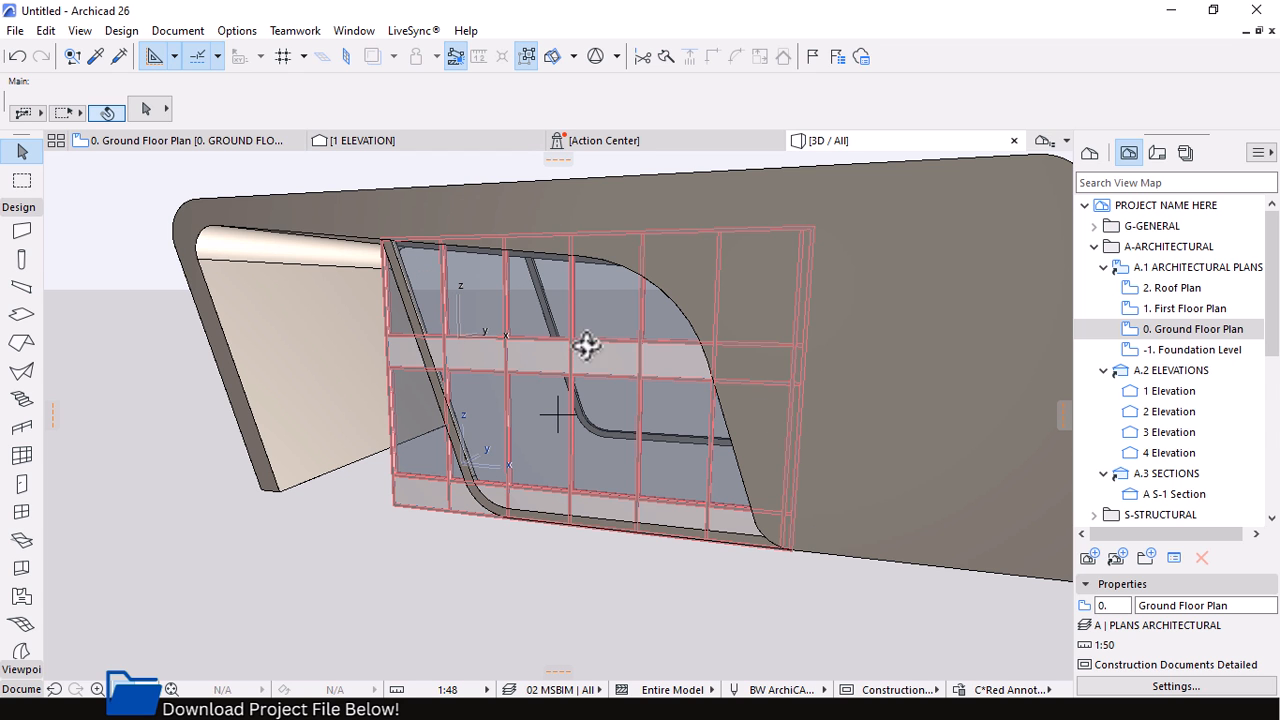
middle_click_drag(587, 345, 649, 366, "shift")
middle_click_drag(731, 460, 790, 441, "shift")
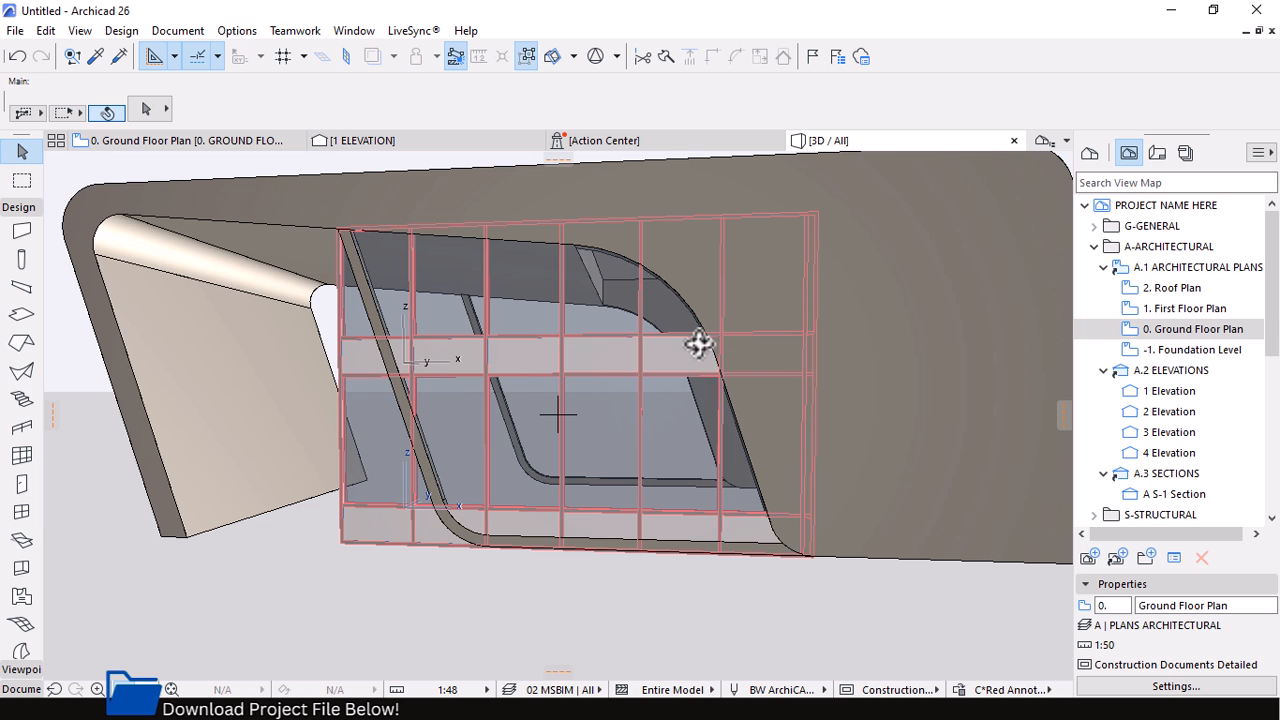
key("super")
left_click(711, 696)
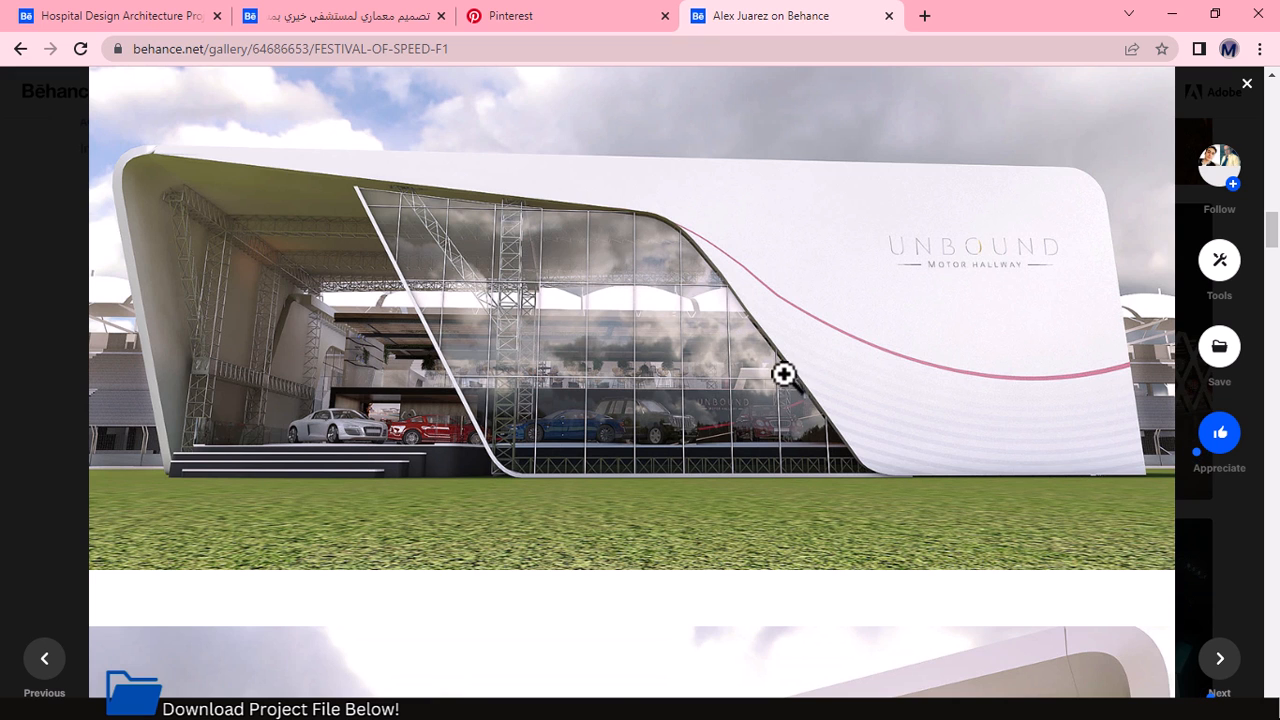
key("super")
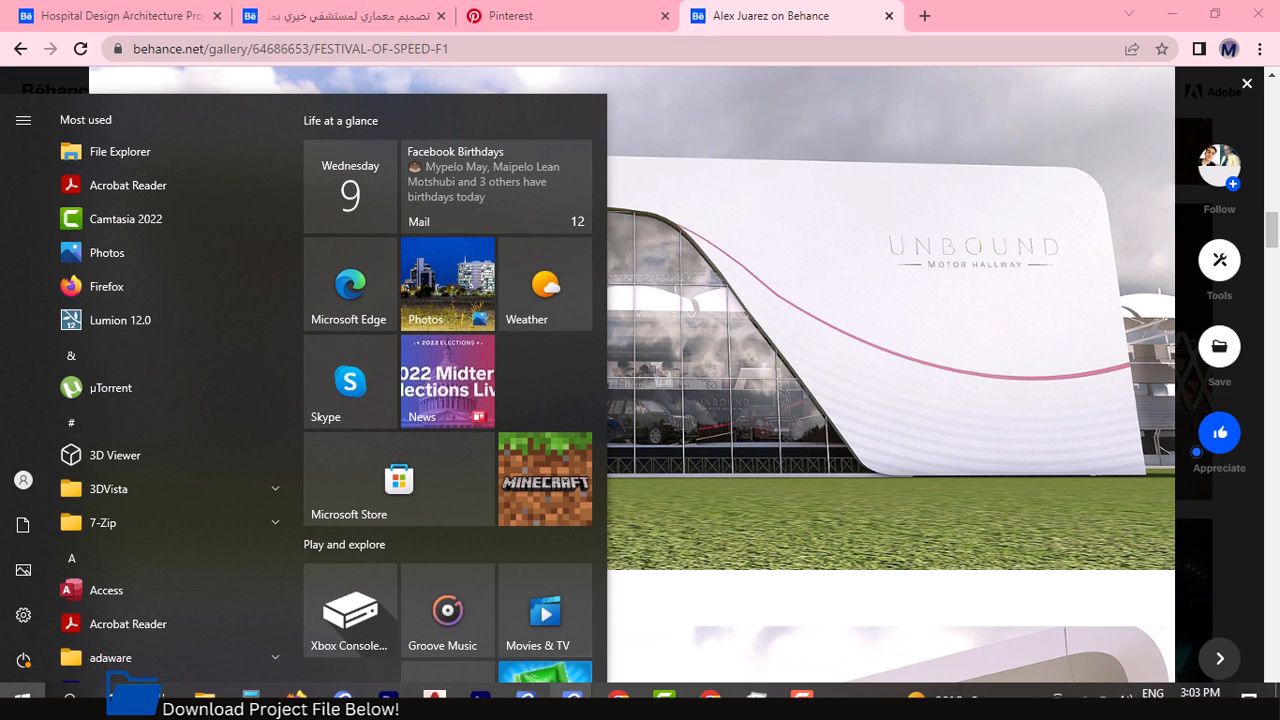
mouse_move(572, 697)
left_click(656, 641)
left_click_drag(620, 358, 541, 331)
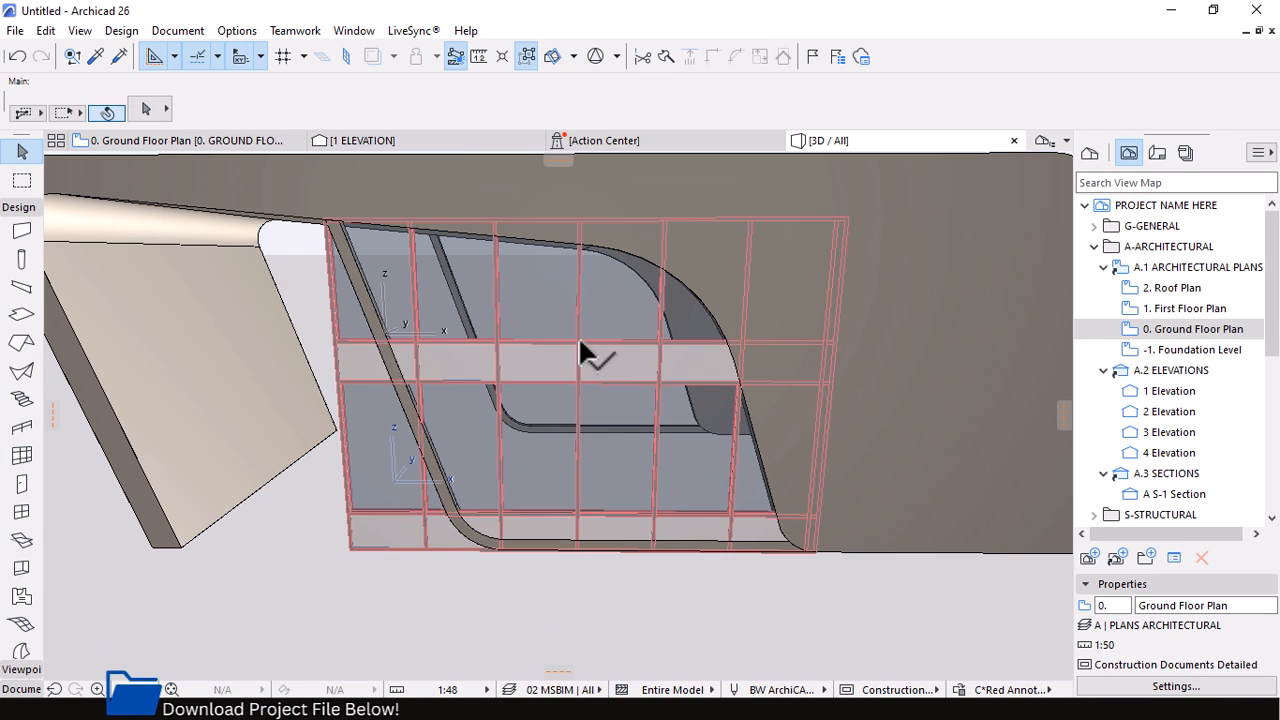
left_click(578, 336)
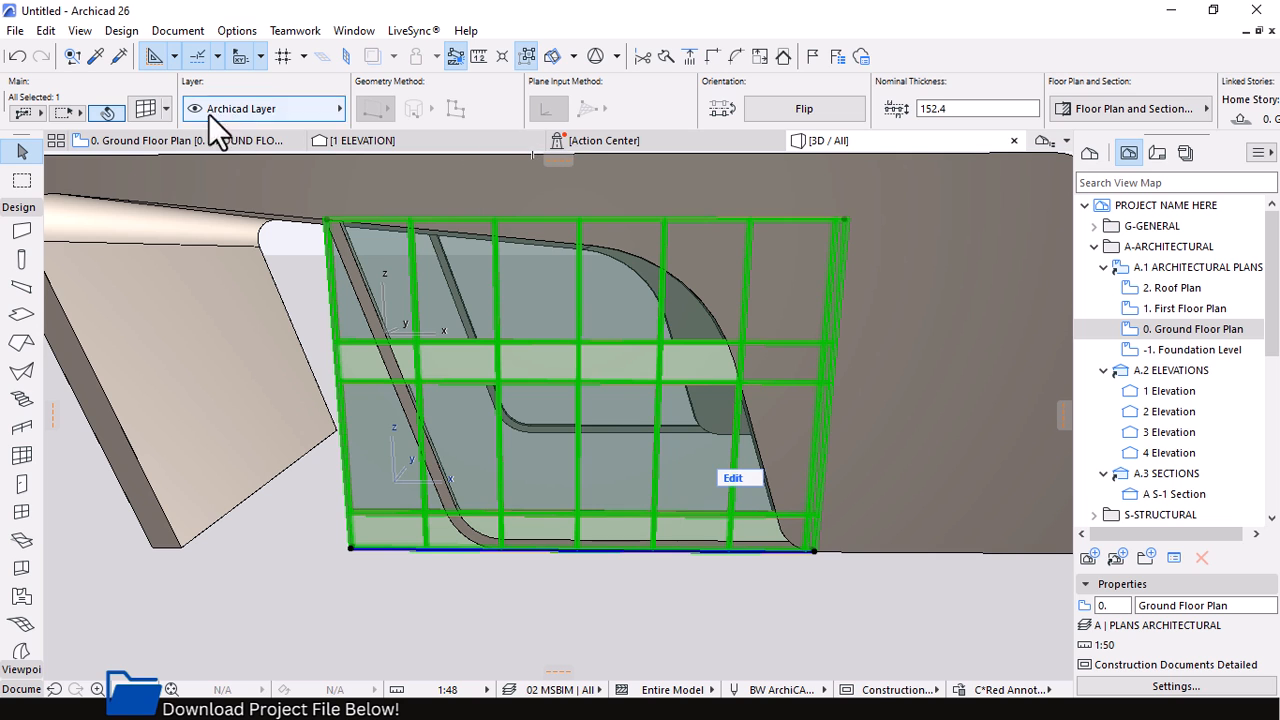
left_click(145, 109)
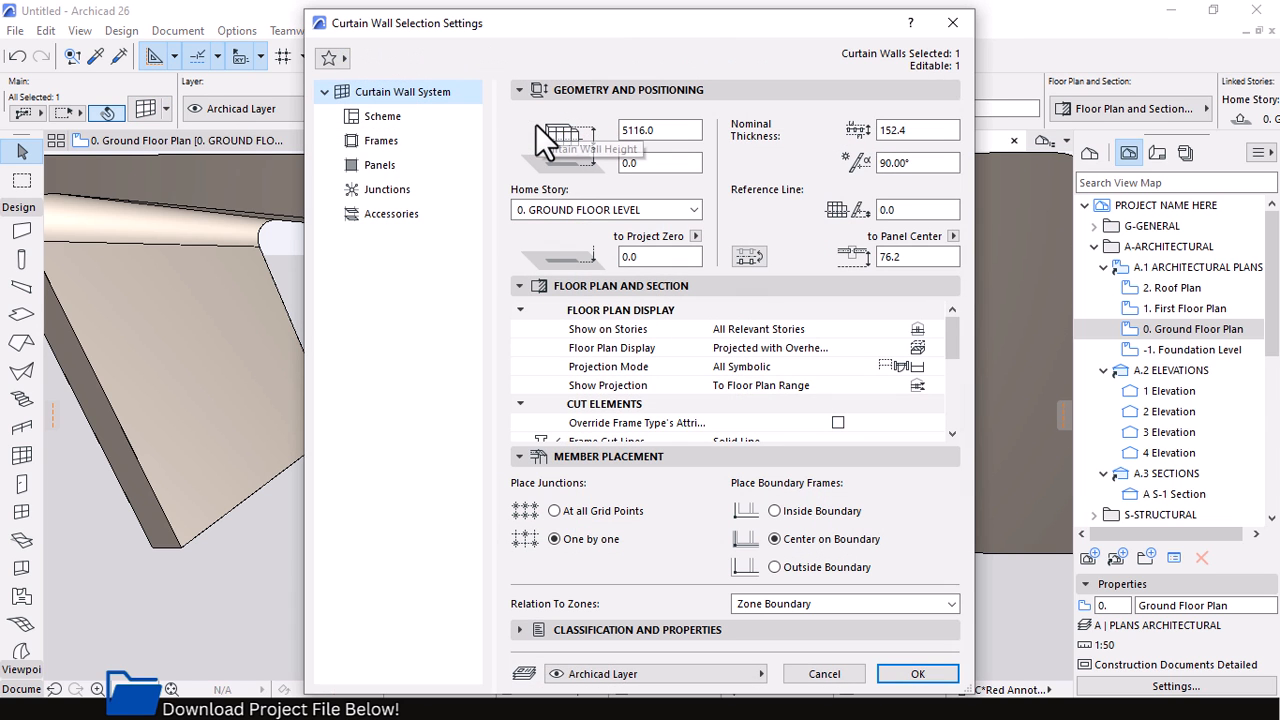
left_click(386, 148)
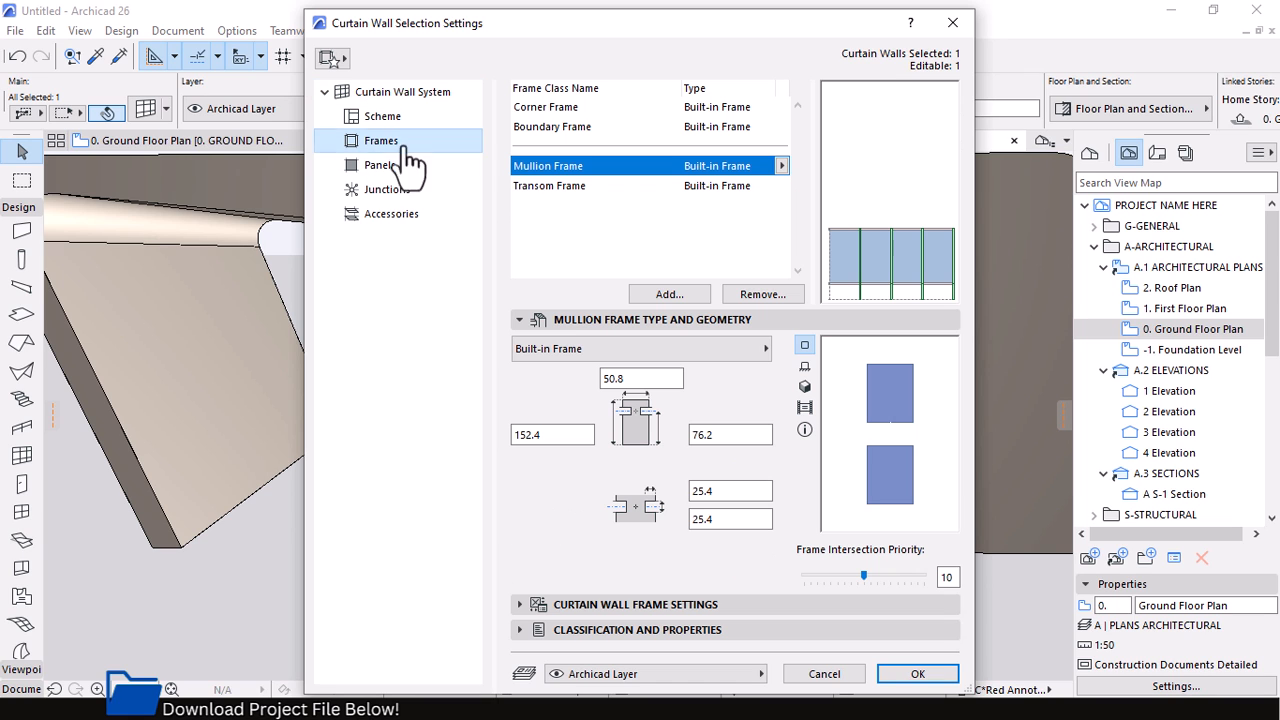
left_click(537, 106)
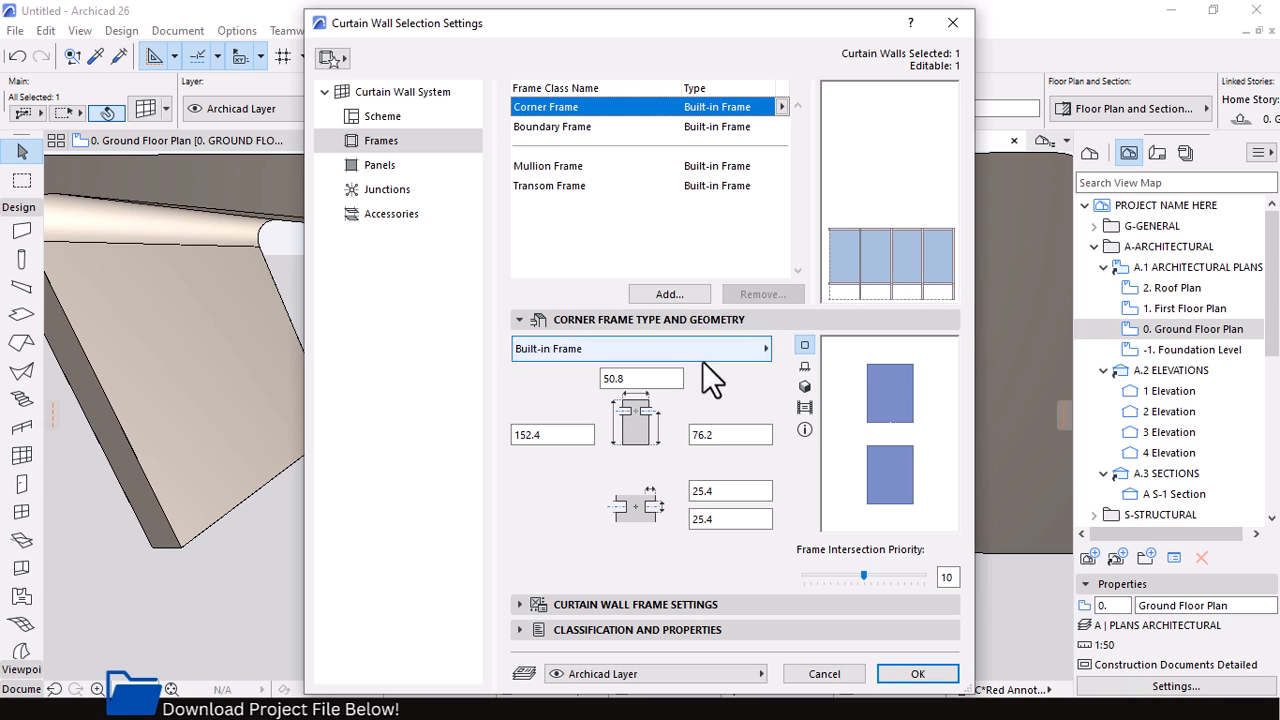
left_click_drag(550, 435, 484, 441)
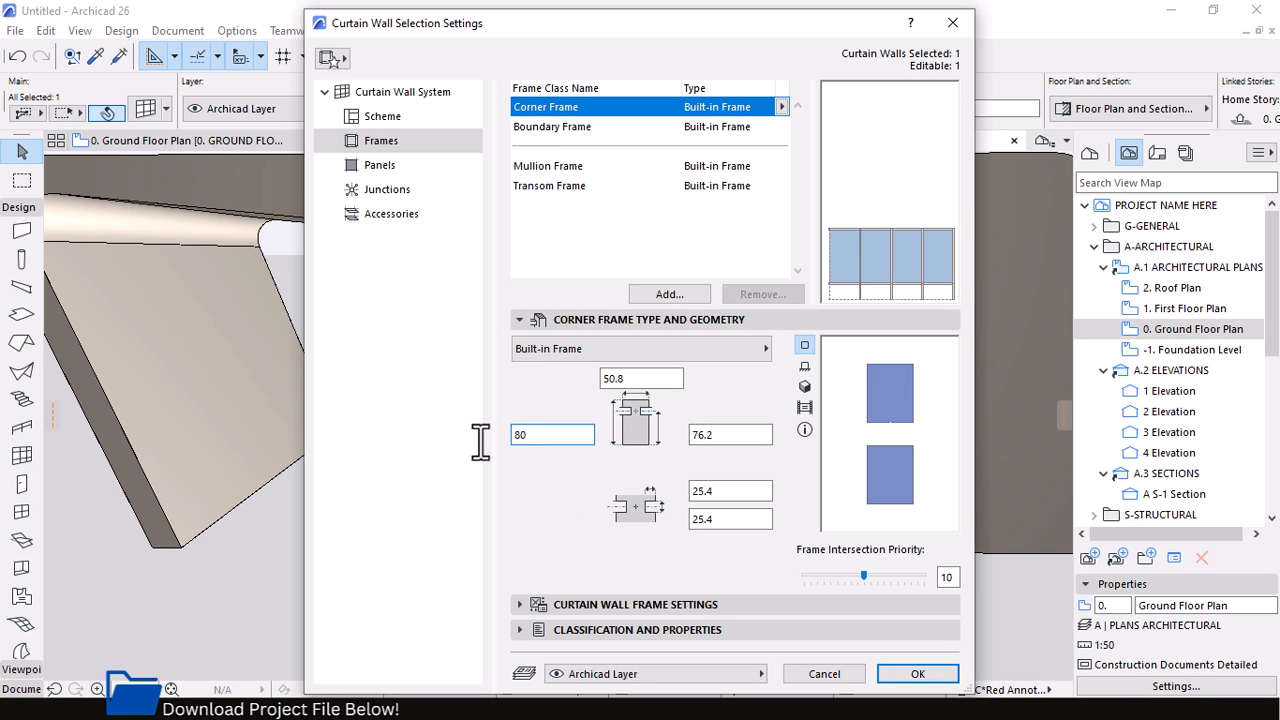
left_click(705, 435)
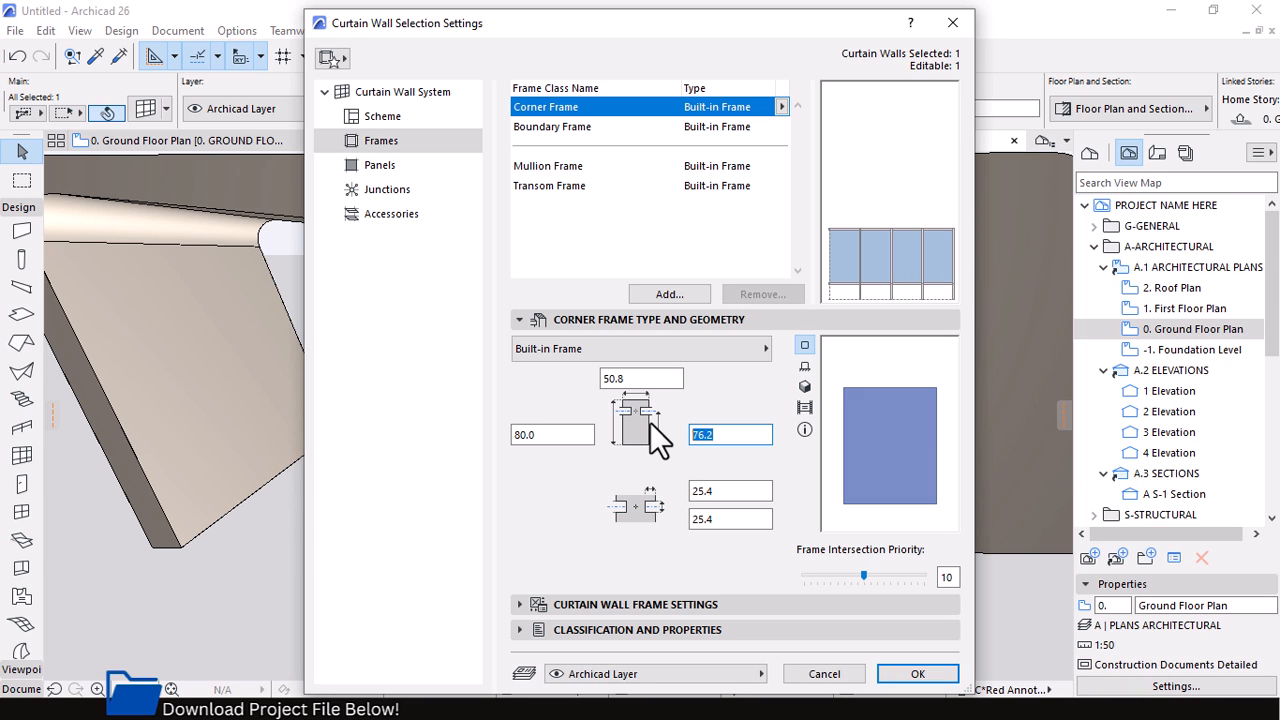
left_click(714, 491)
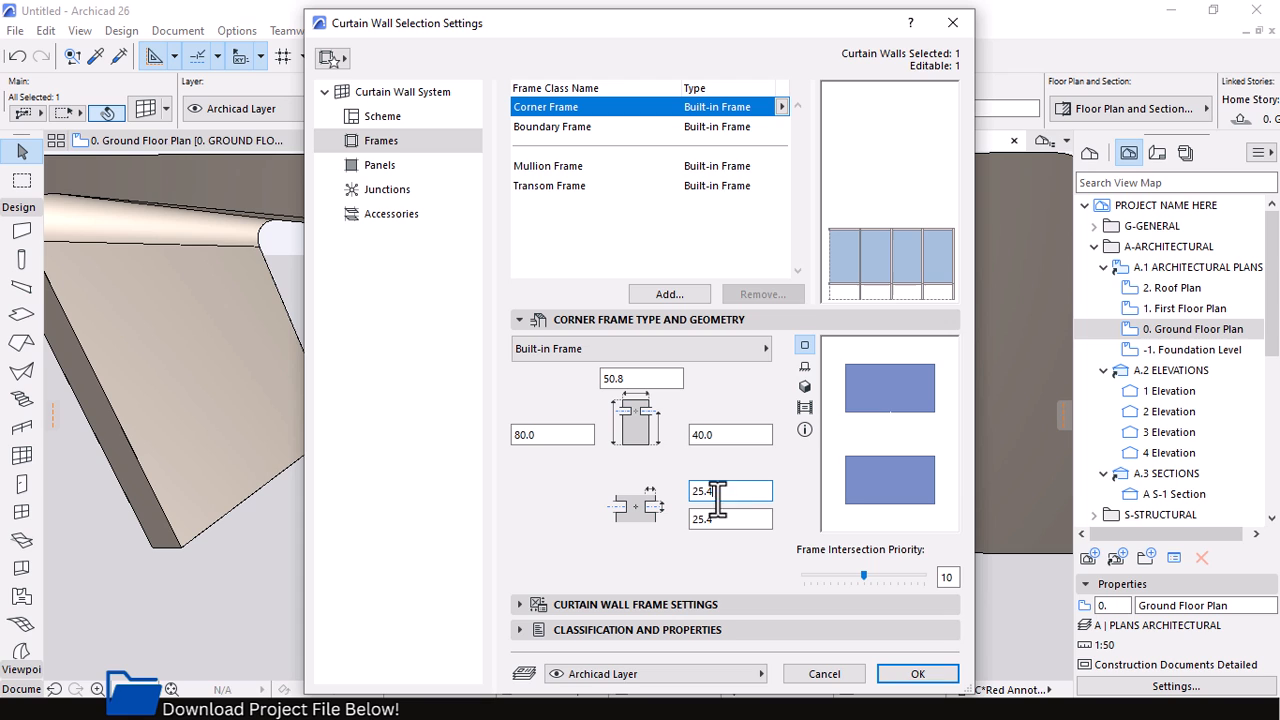
Set the Boundary Frame and Mullion Frame classes to a profile depth of 80 and a panel slot position of 40
left_click(557, 128)
left_click(552, 436)
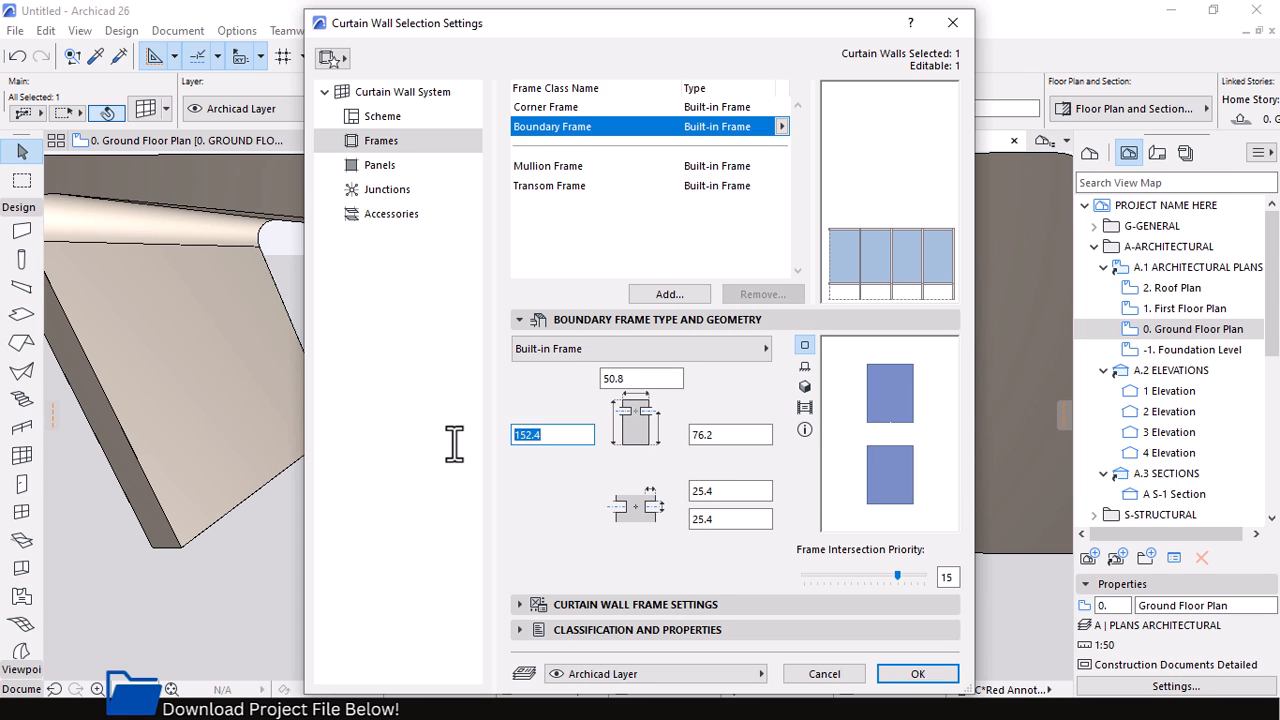
left_click(762, 436)
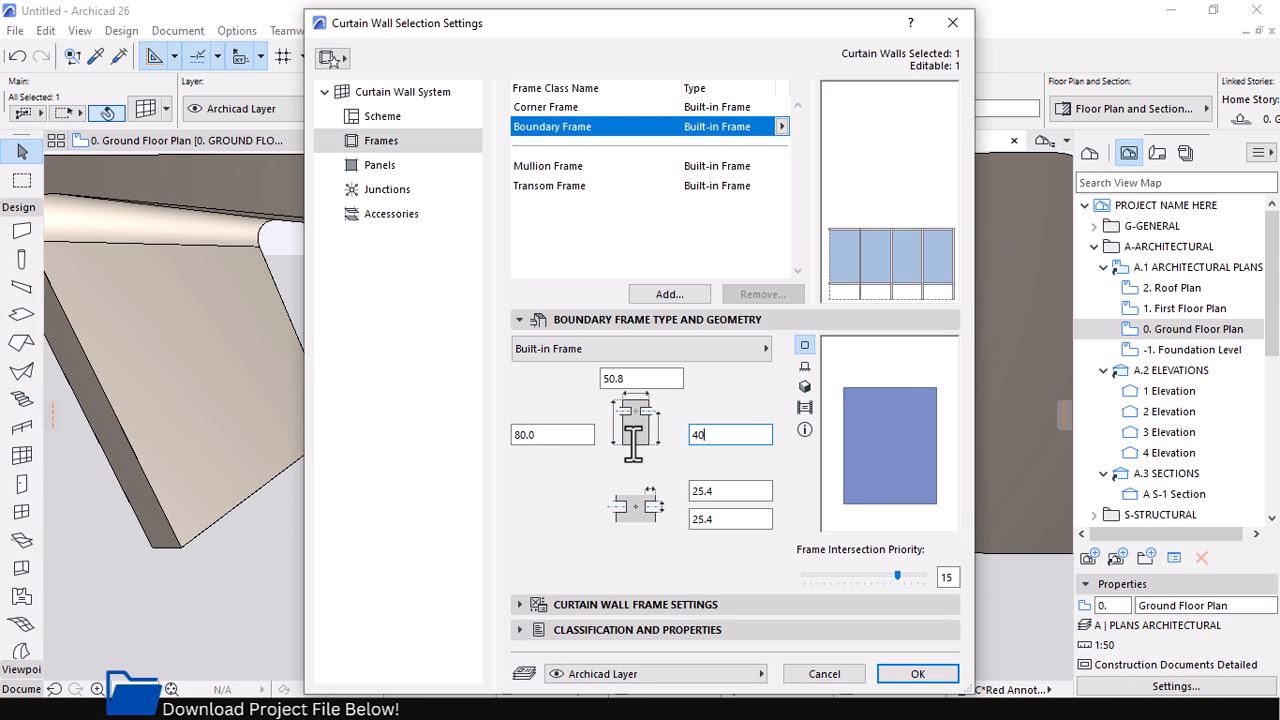
left_click(560, 167)
left_click(552, 435)
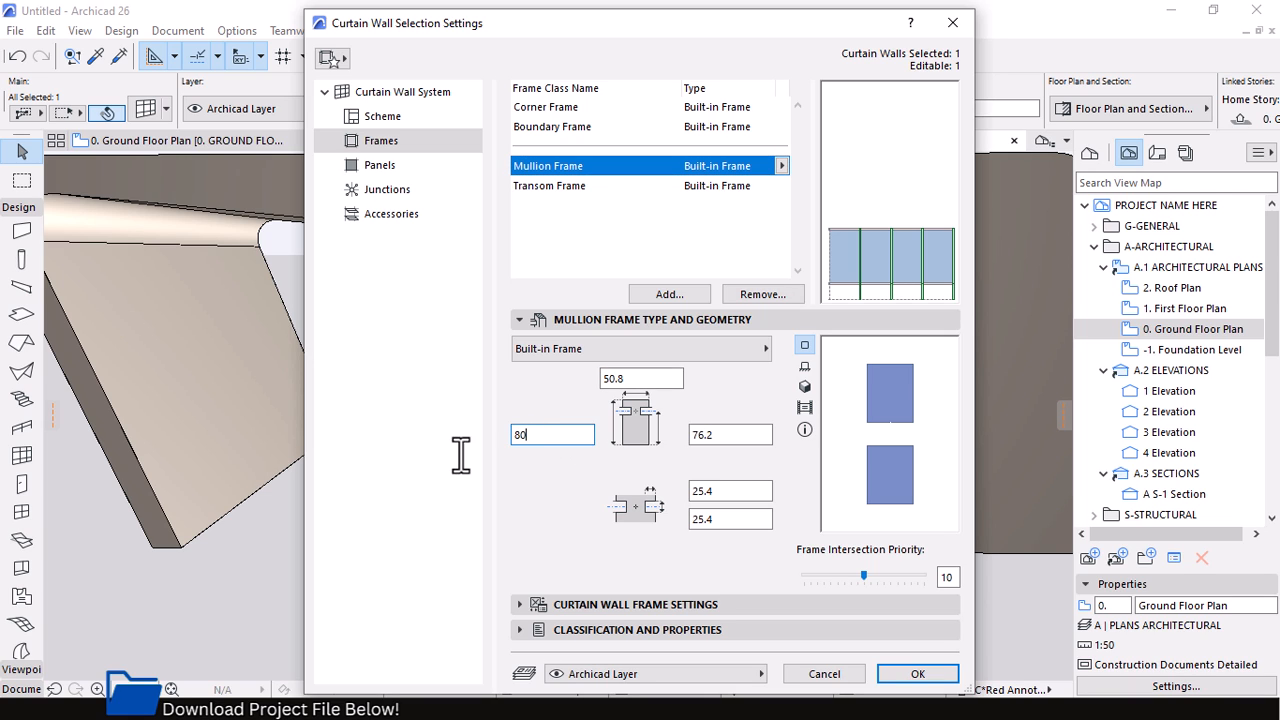
key("Tab")
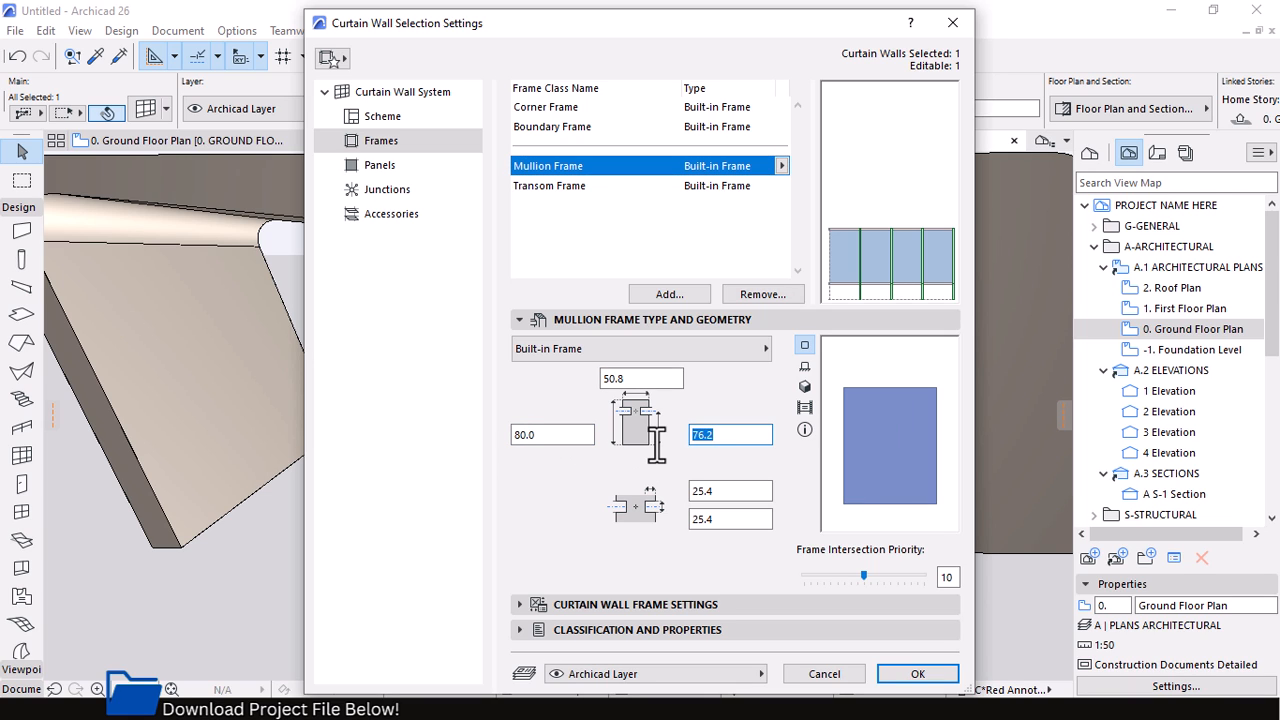
Set the Transom Frame's depth to 80 and its panel slot position to 40, and apply the curtain wall settings
left_click(547, 185)
left_click(552, 435)
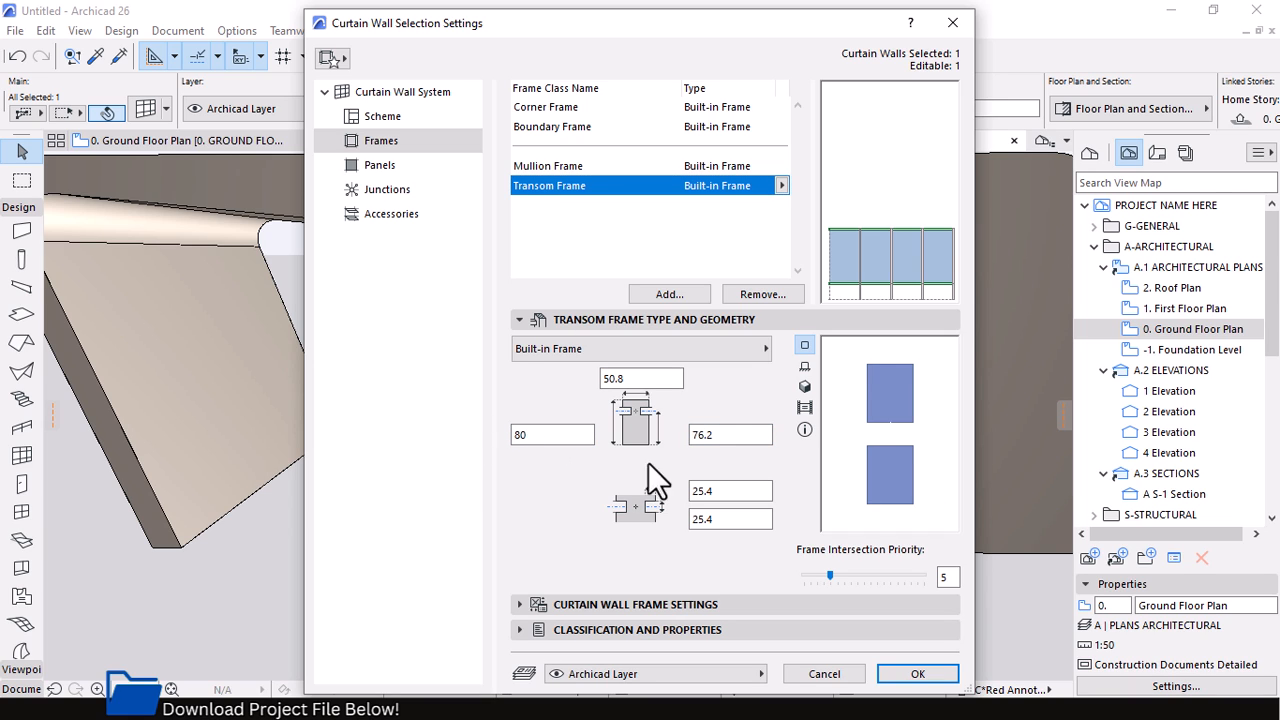
key("Tab")
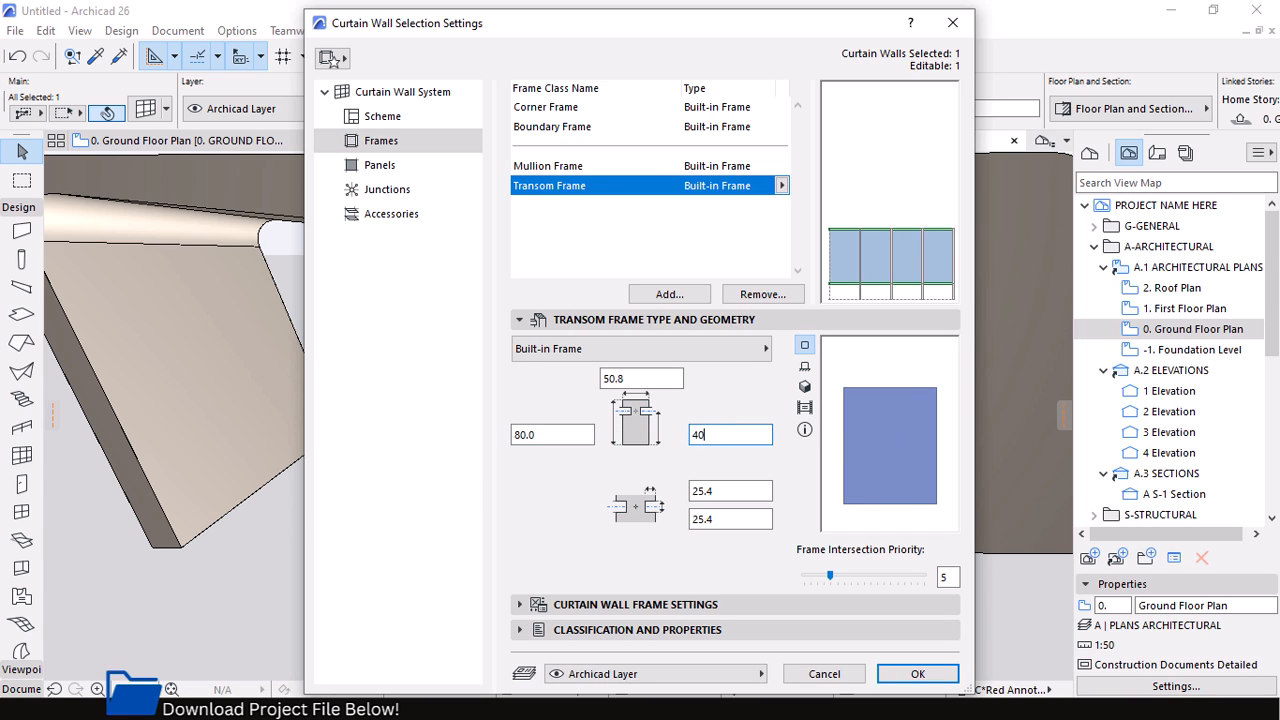
type("40")
left_click(724, 490)
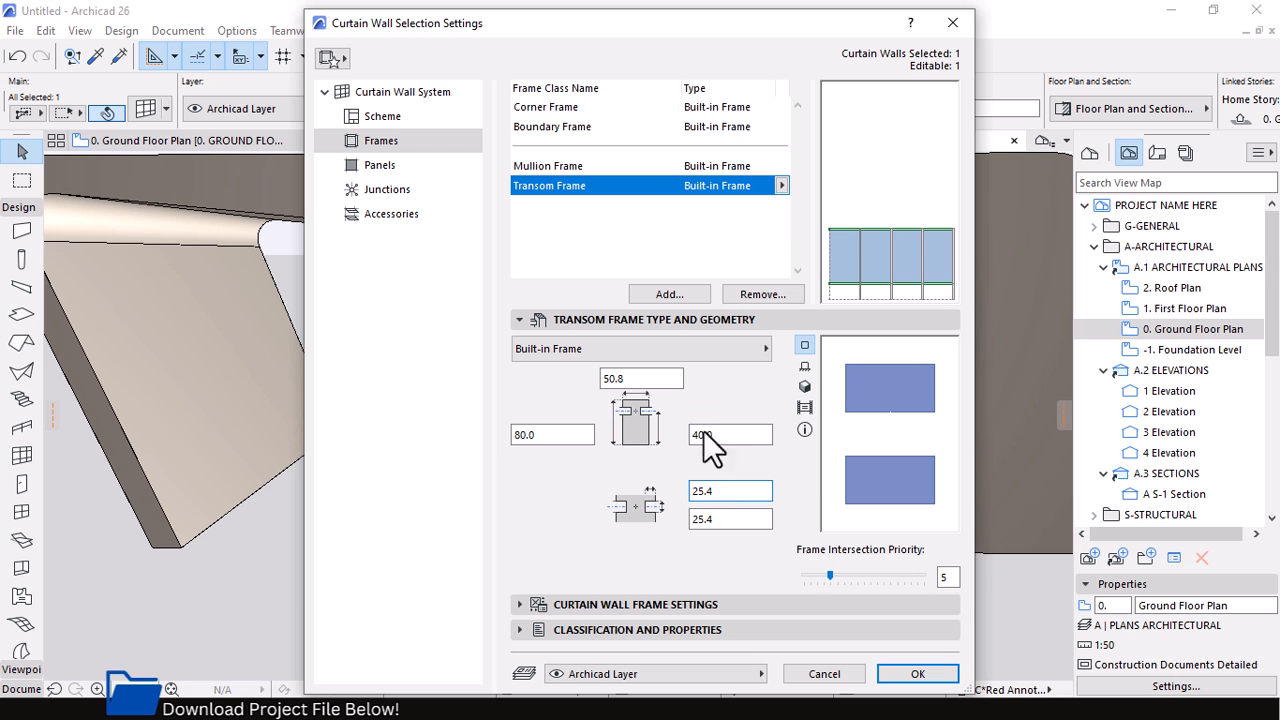
left_click(905, 674)
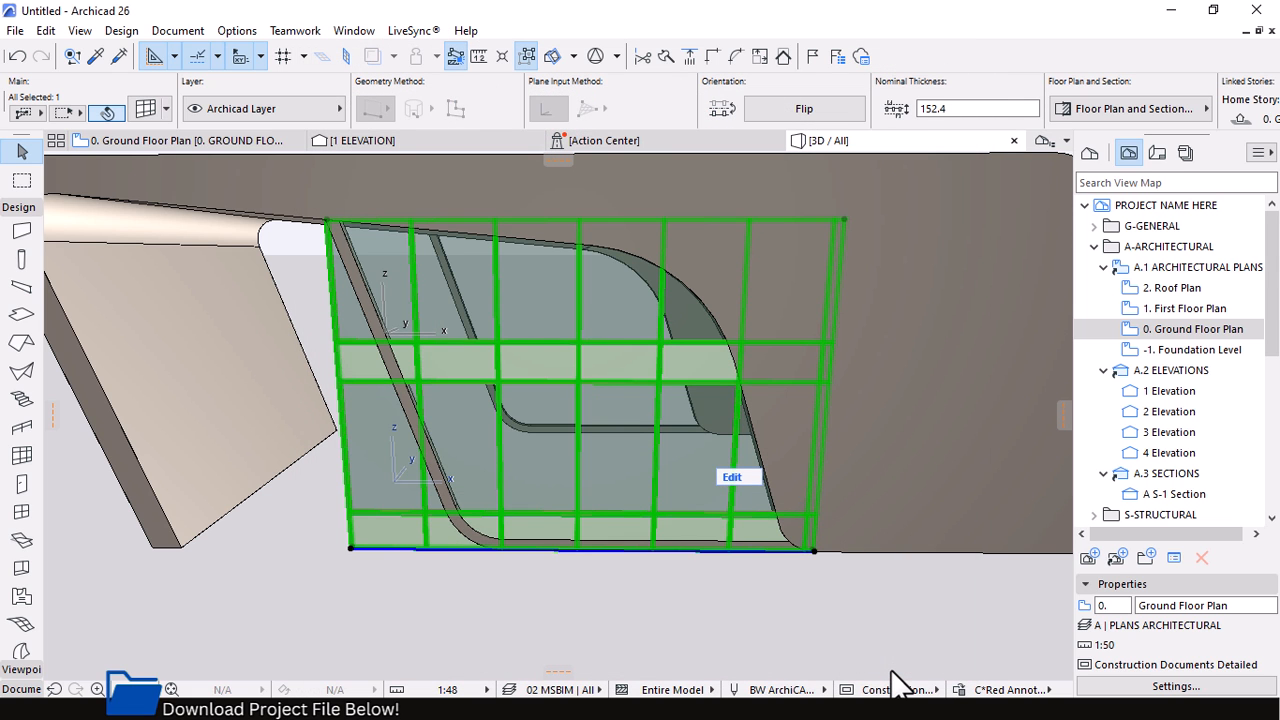
Examine the curtain wall's frame profiles in 3D, up close and together with the whole pavilion
scroll(708, 518, "up", 2)
scroll(489, 325, "up", 2)
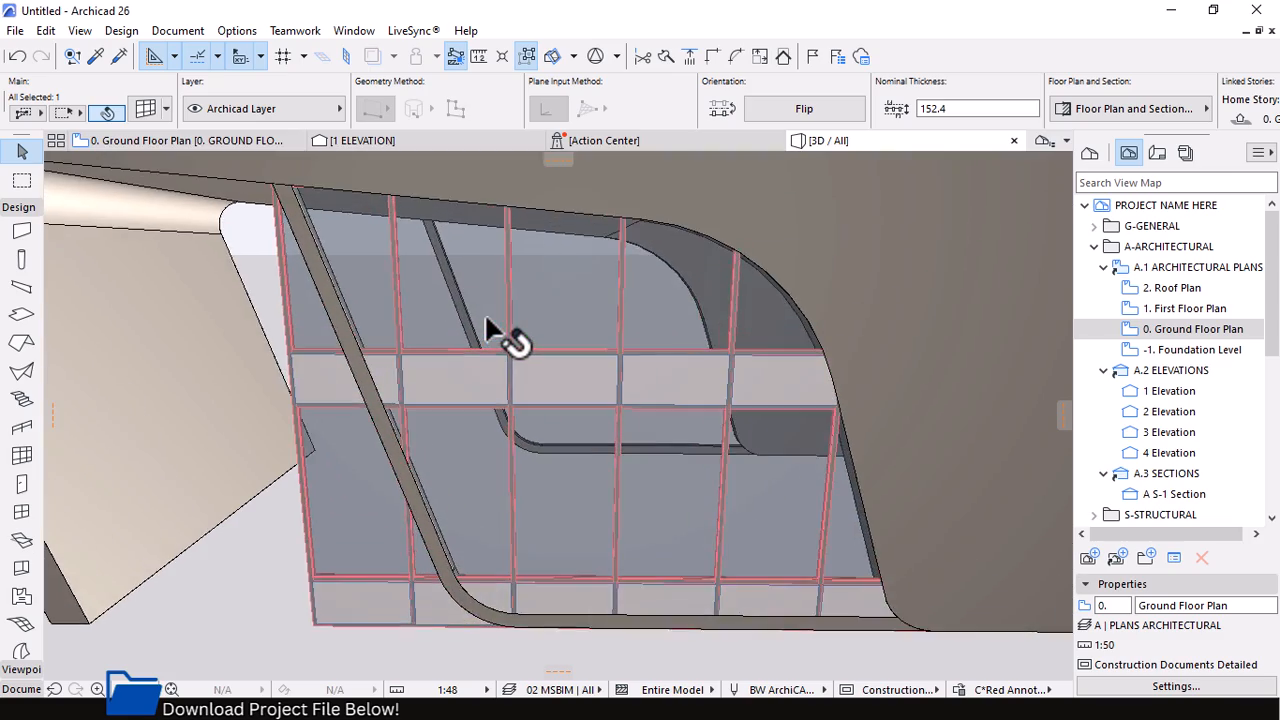
scroll(486, 343, "down", 2)
middle_click_drag(658, 414, 616, 397, "shift")
scroll(600, 340, "down", 2)
scroll(630, 402, "up", 2)
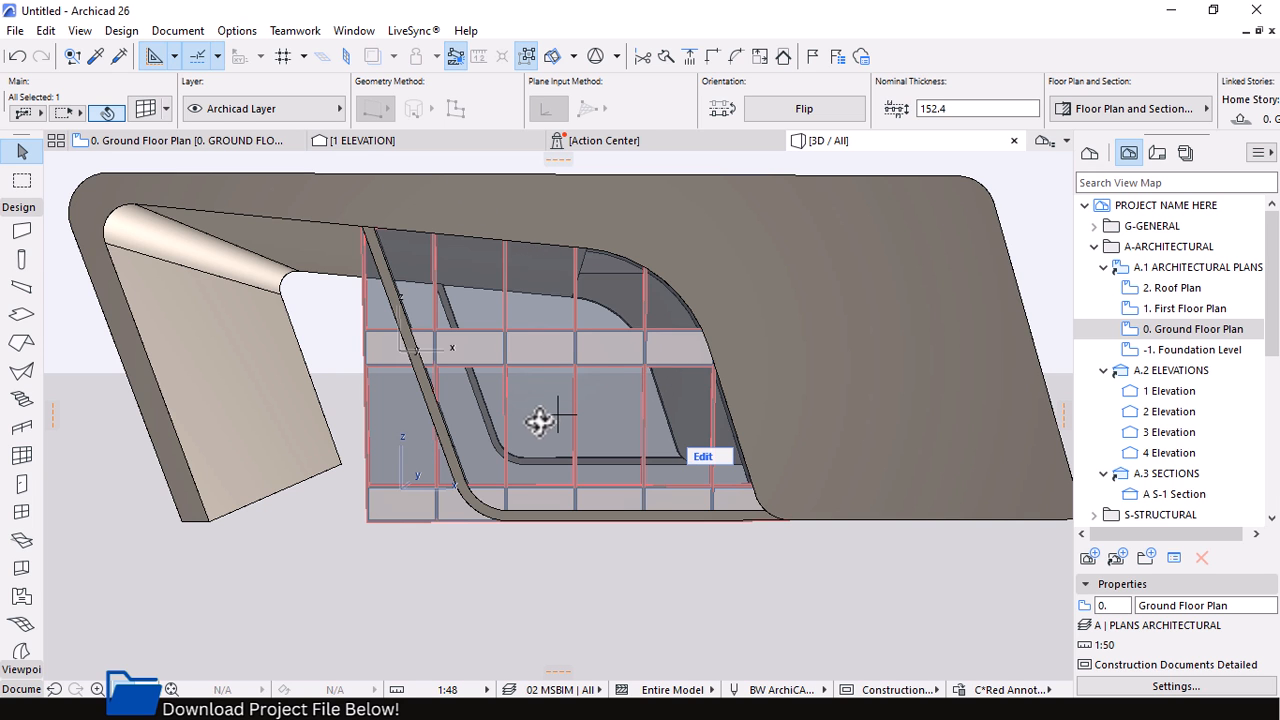
scroll(403, 191, "up", 1)
In the 1 Elevation view, move the car symbol from in front of the glazing to the open space beneath the overhang
left_click(365, 140)
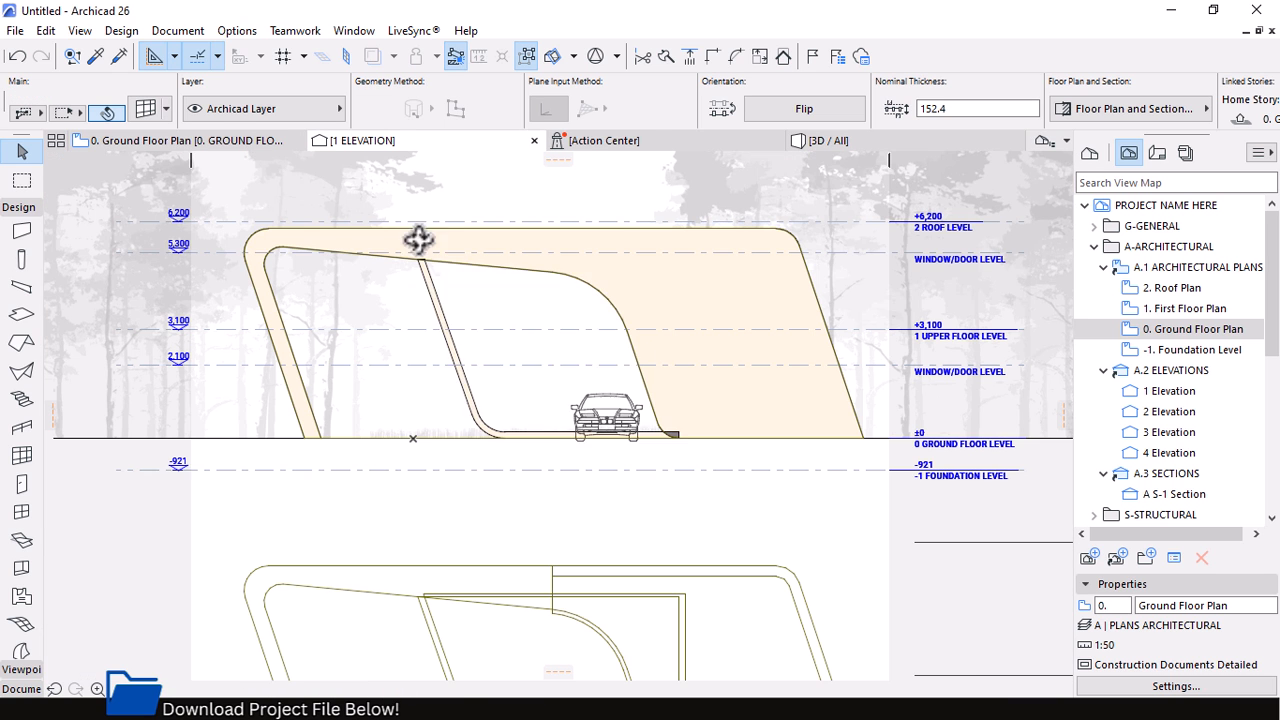
scroll(479, 338, "up", 2)
scroll(806, 424, "down", 2)
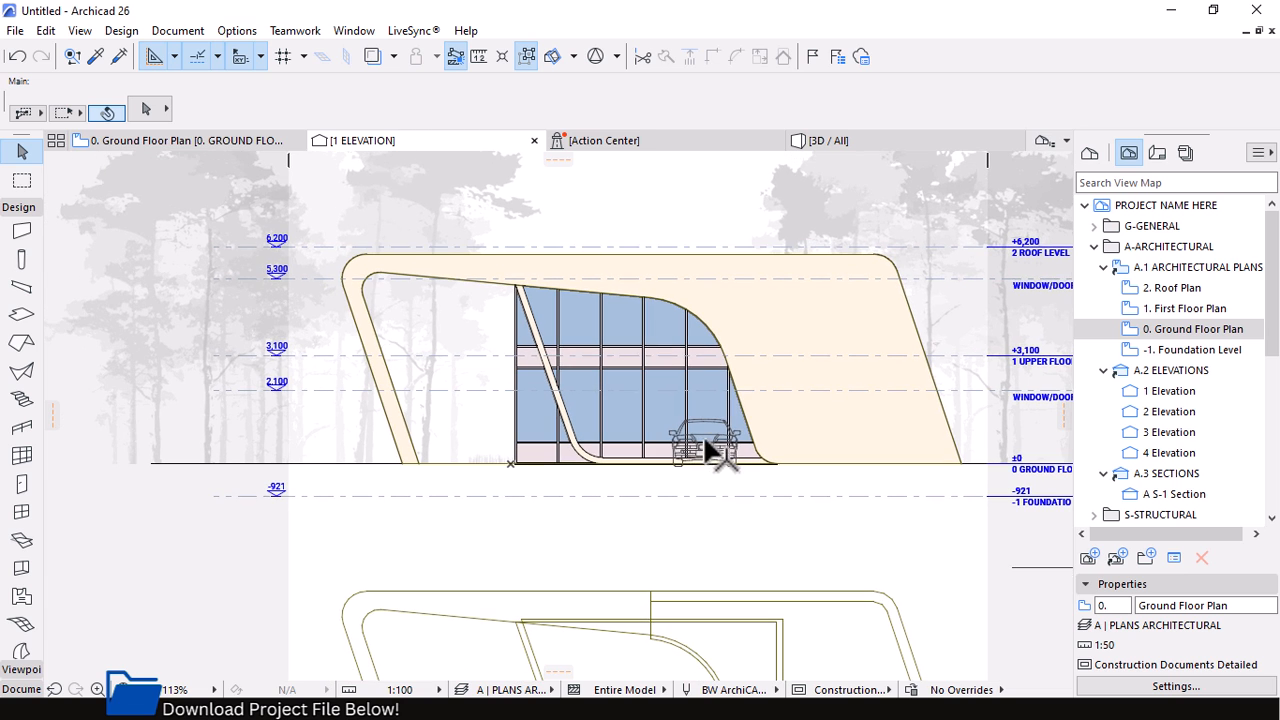
left_click(707, 442)
left_click(706, 466)
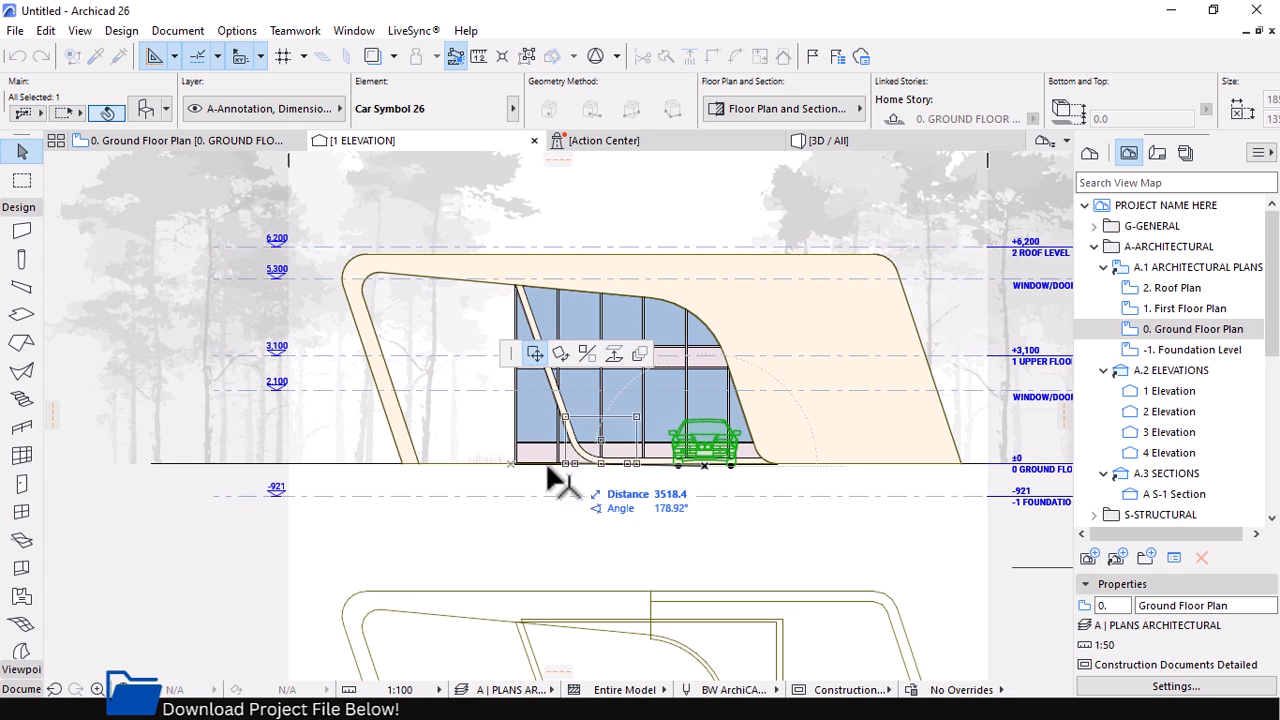
left_click(468, 466)
scroll(645, 396, "up", 2)
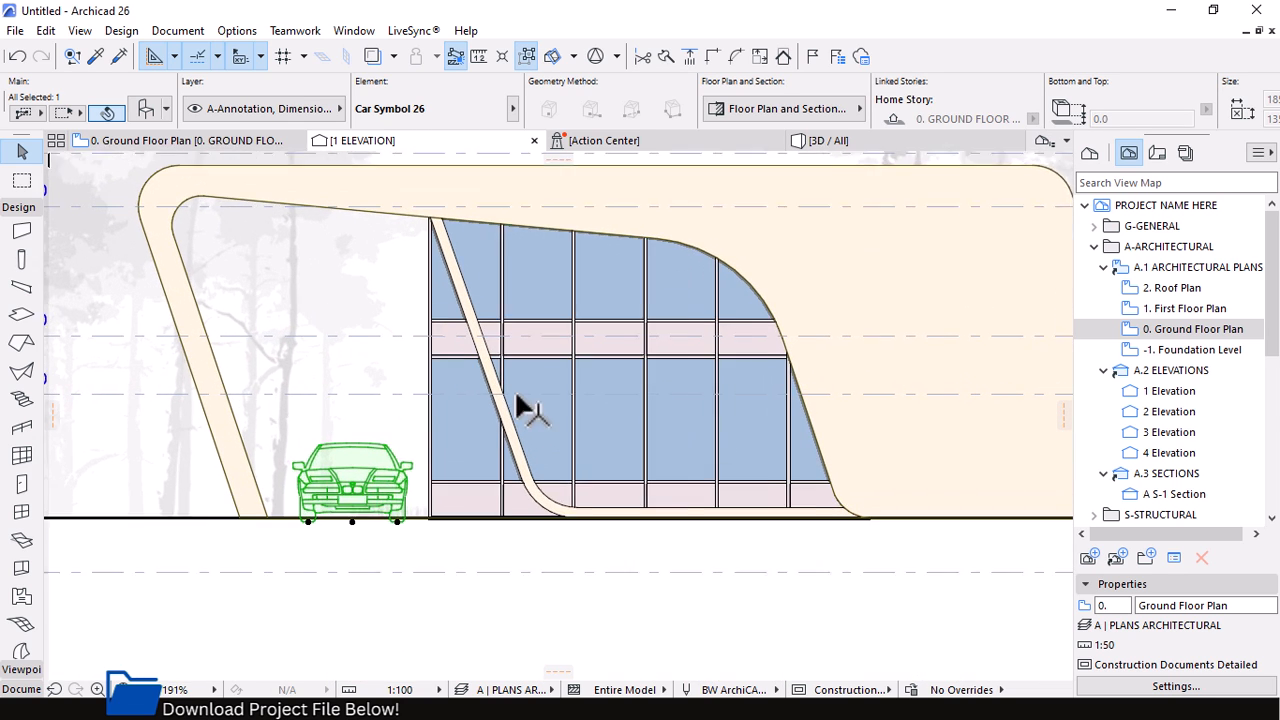
key("Escape")
Select the curtain wall in the elevation and enter its edit mode
scroll(540, 407, "down", 2)
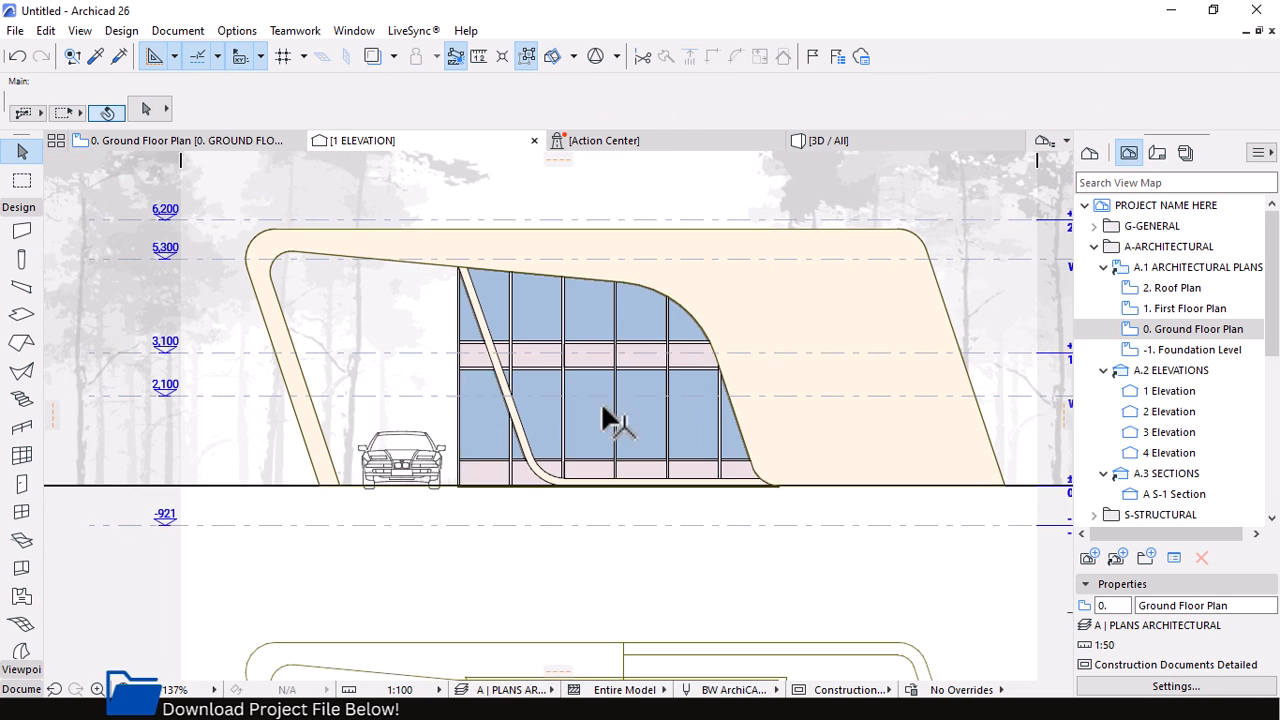
scroll(628, 404, "up", 1)
scroll(621, 362, "up", 1)
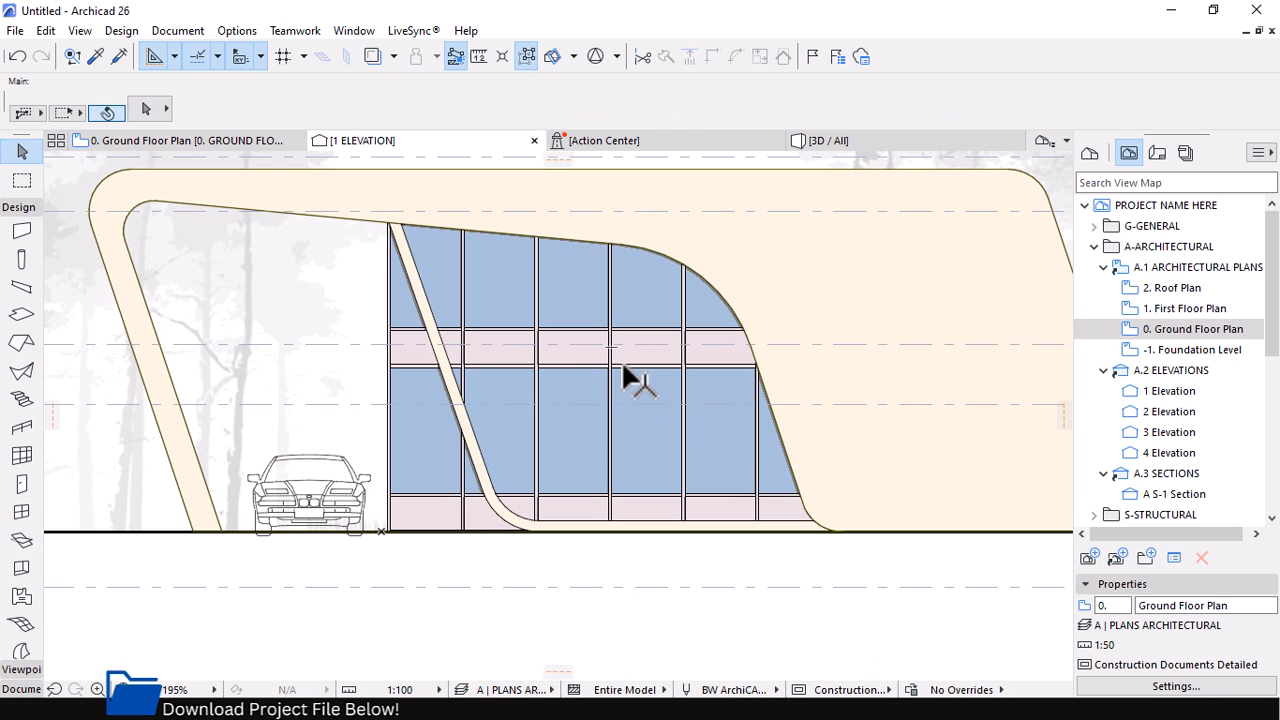
left_click(623, 370)
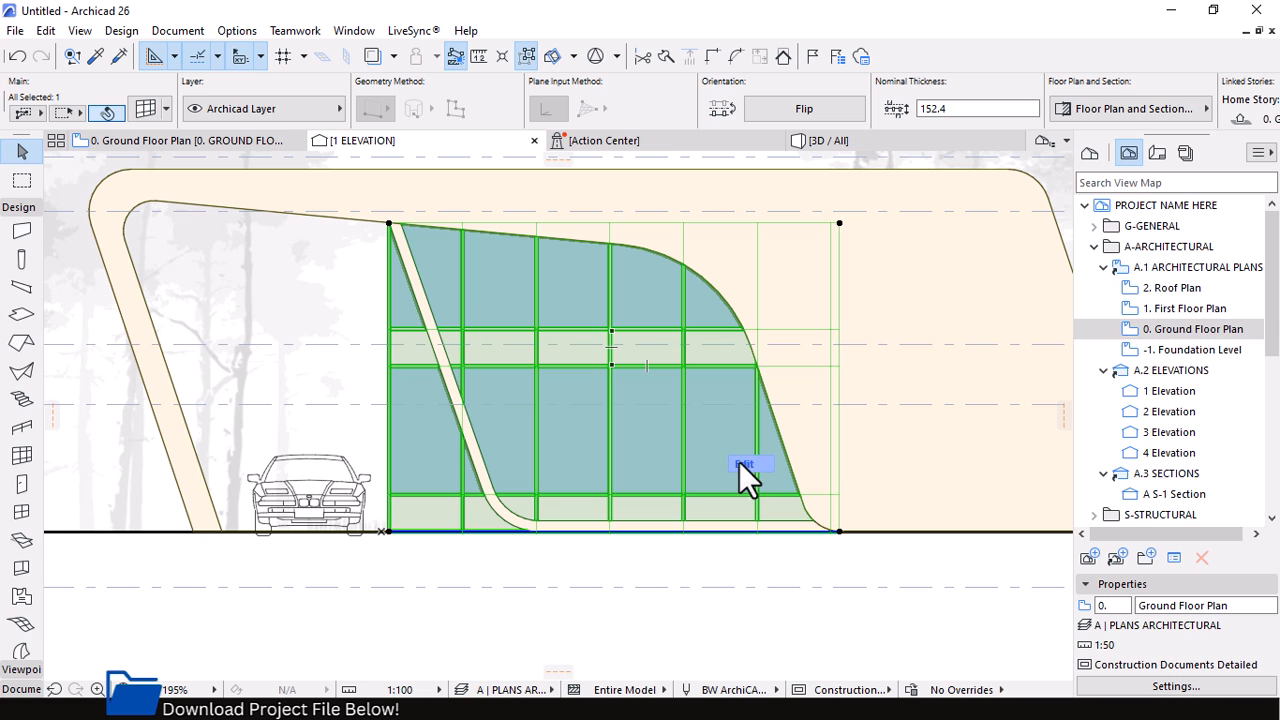
left_click(745, 464)
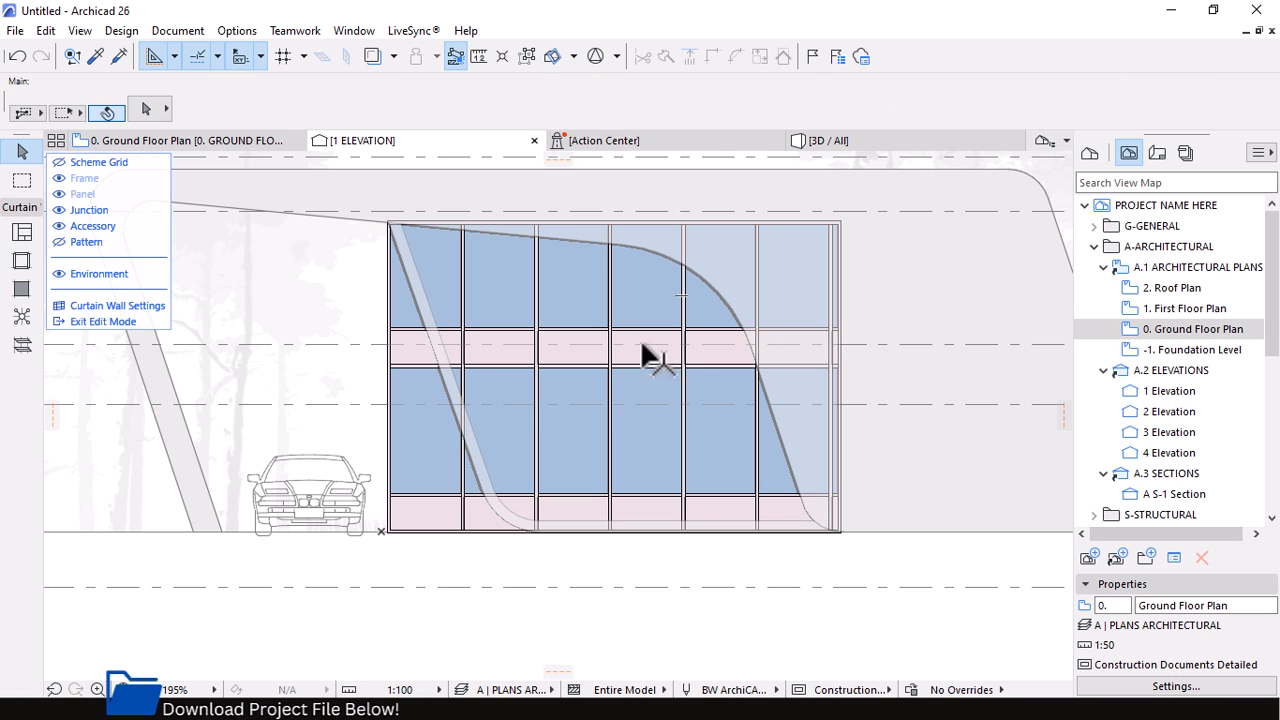
Try to select and move the transom frames along the lower edge of the middle panel band in the elevation
left_click(649, 366)
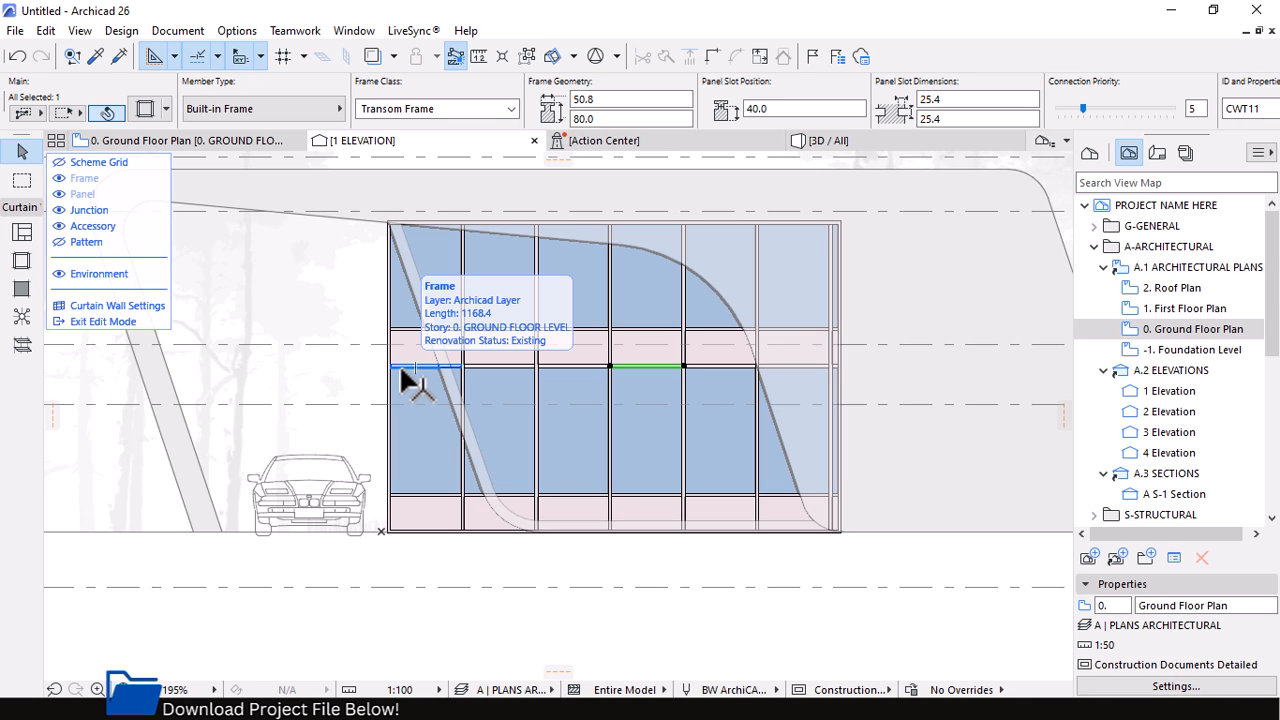
scroll(572, 298, "up", 2)
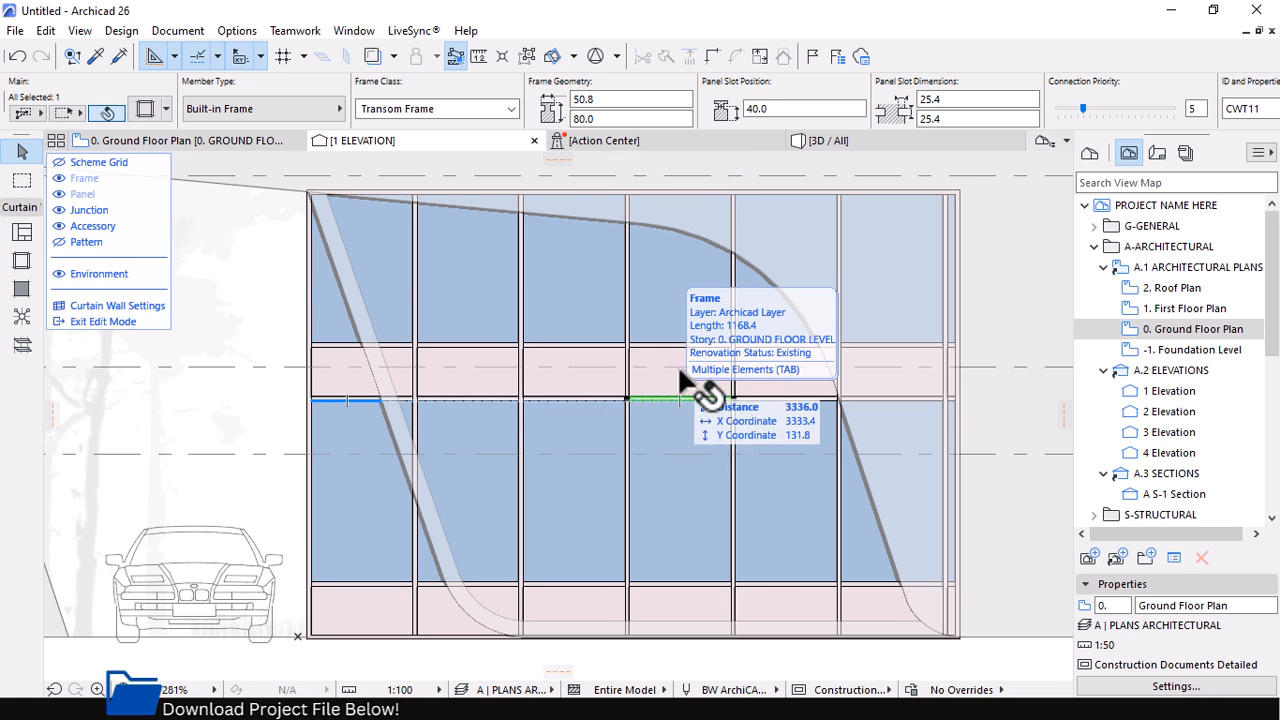
scroll(676, 406, "down", 2)
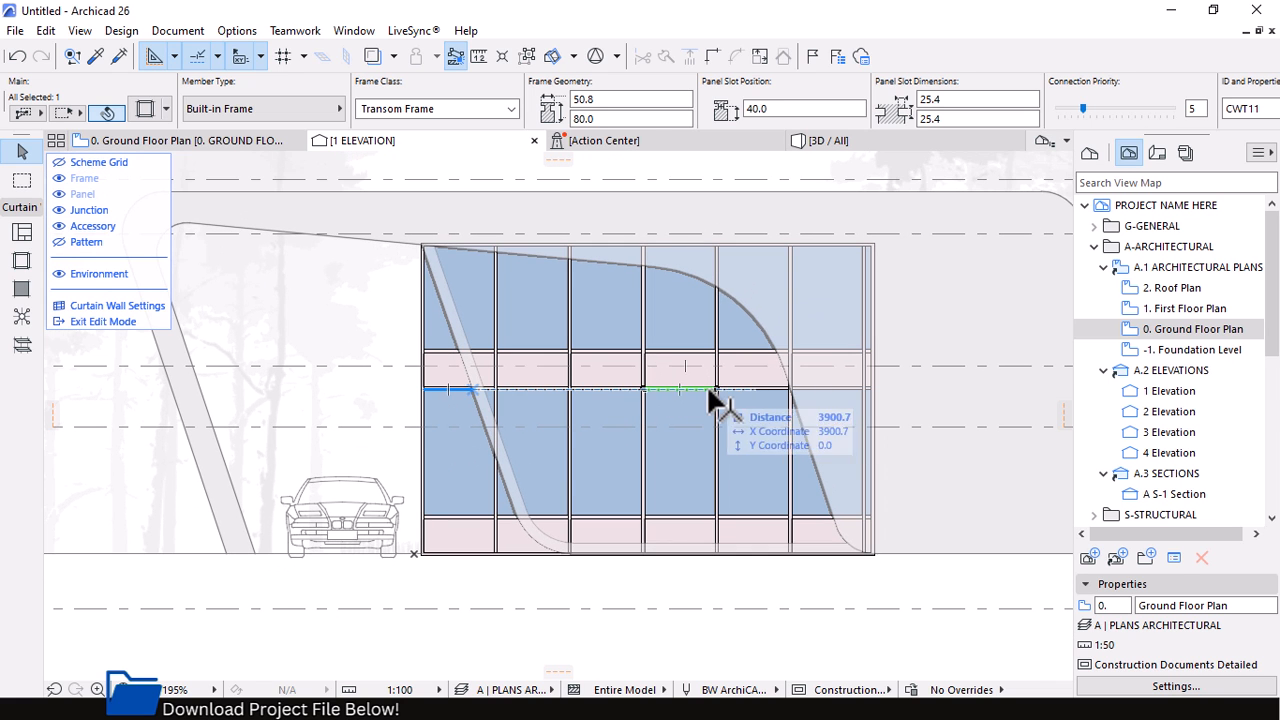
scroll(707, 384, "up", 2)
left_click(723, 386)
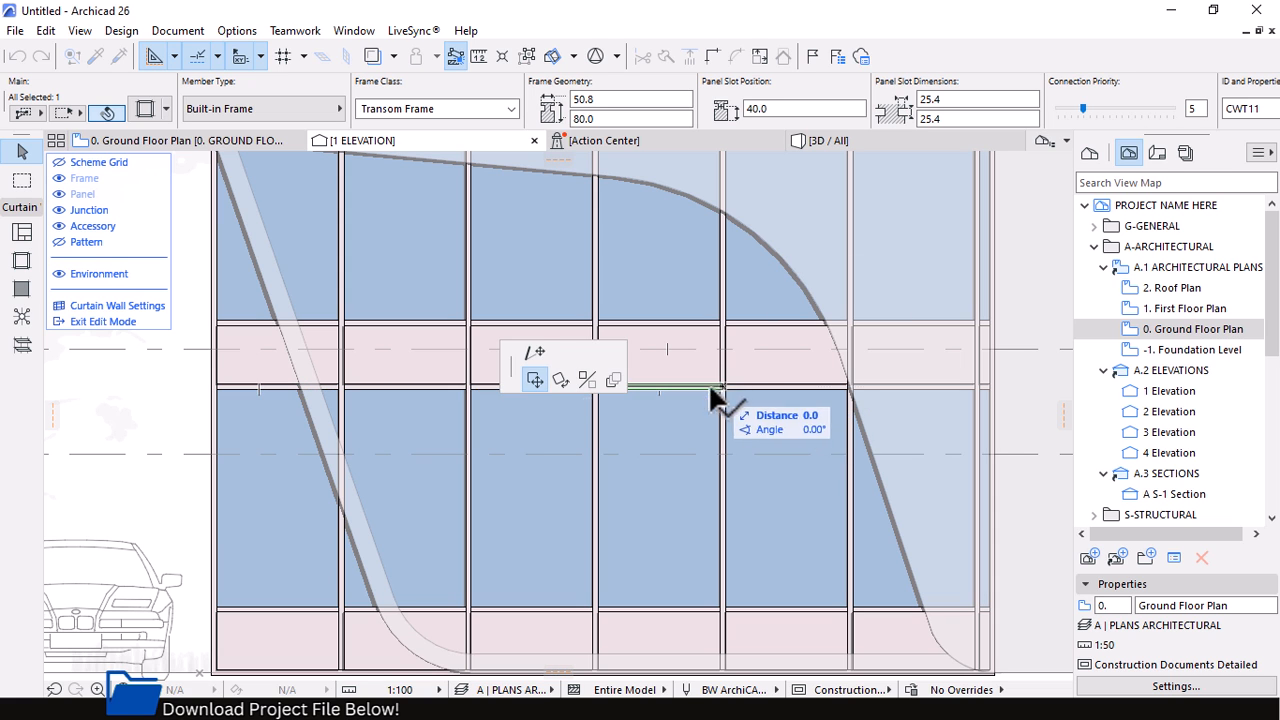
left_click(652, 384)
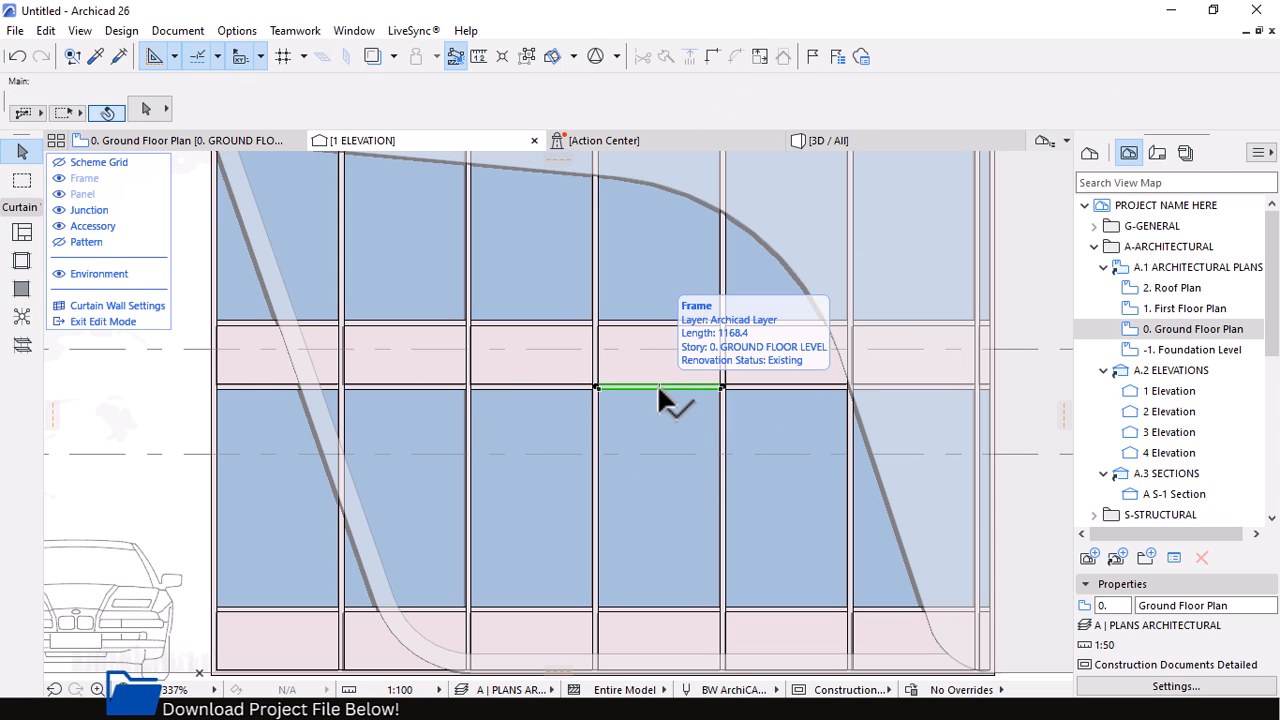
scroll(674, 373, "down", 3)
left_click(666, 382)
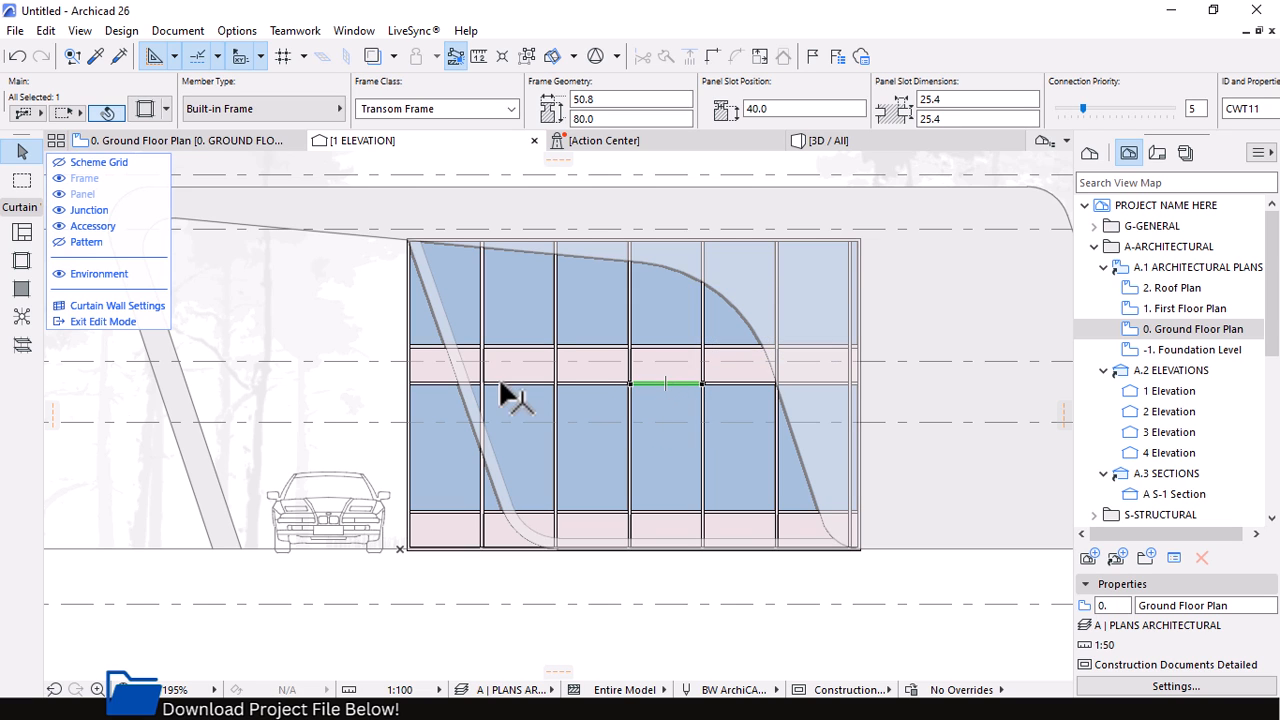
left_click(745, 384)
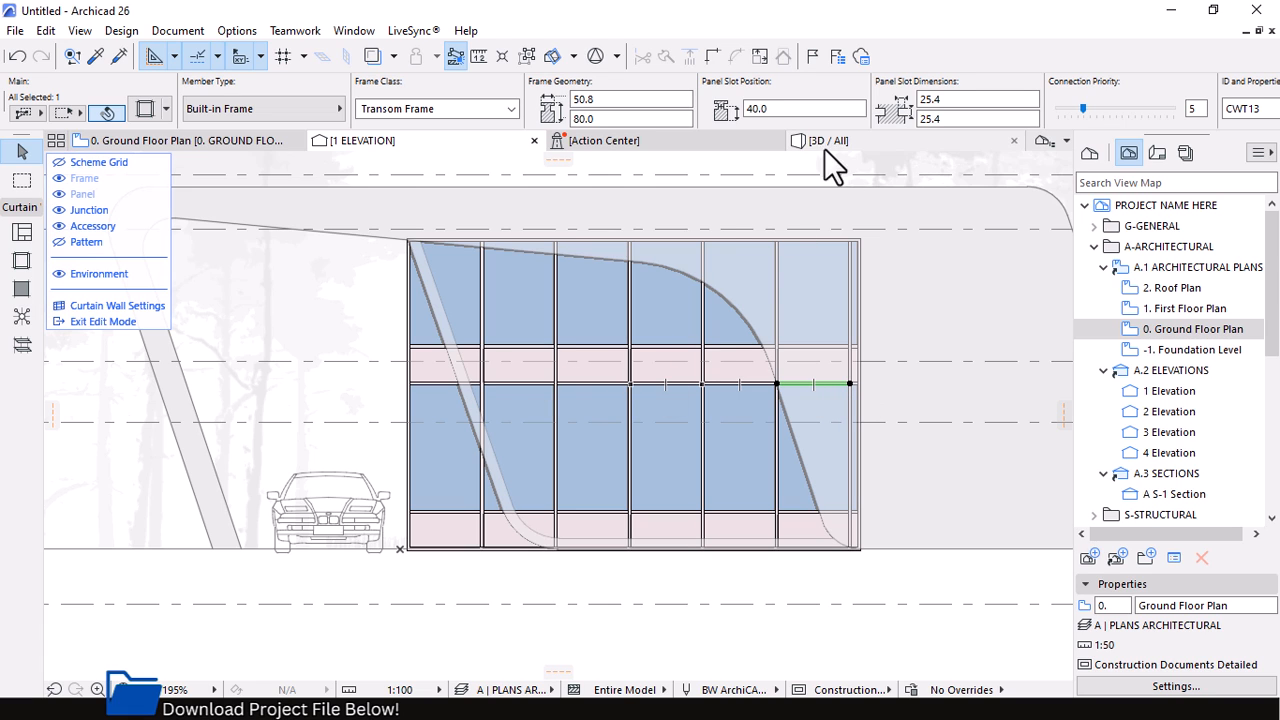
In the 3D view, delete the entire transom line below the curtain wall's middle panel band and exit edit mode
mouse_move(838, 142)
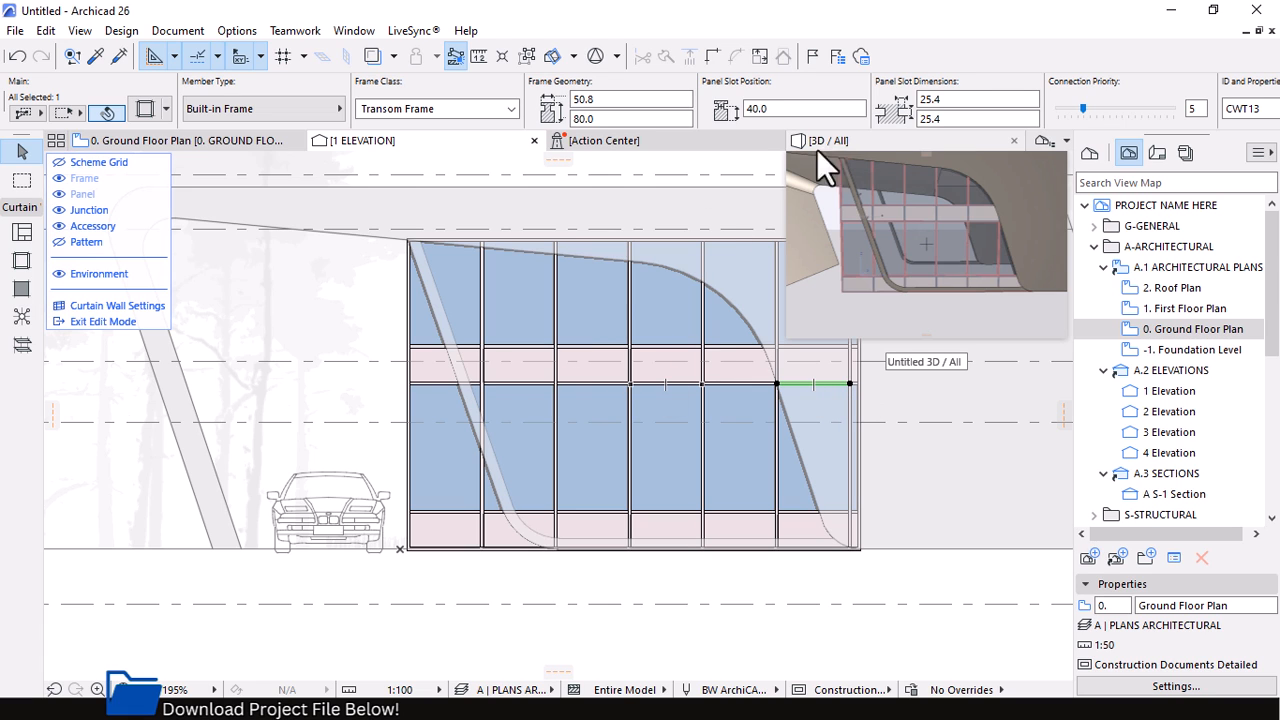
left_click(847, 140)
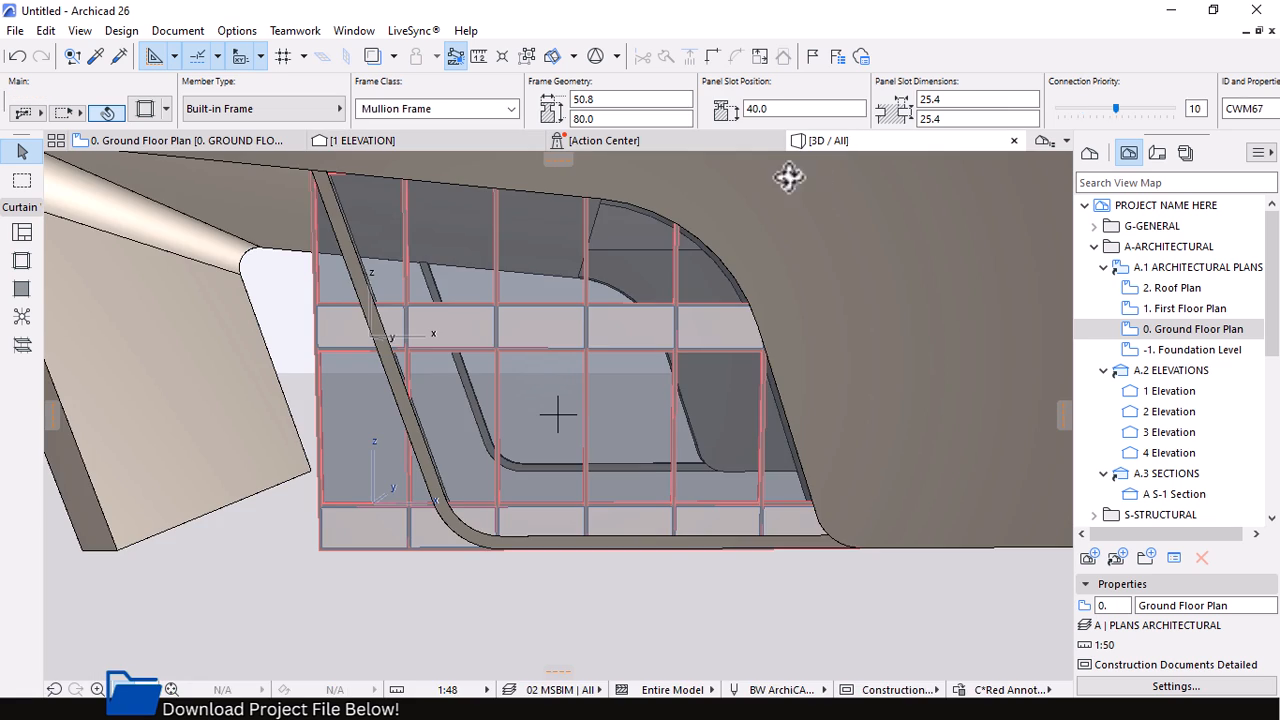
left_click(612, 350)
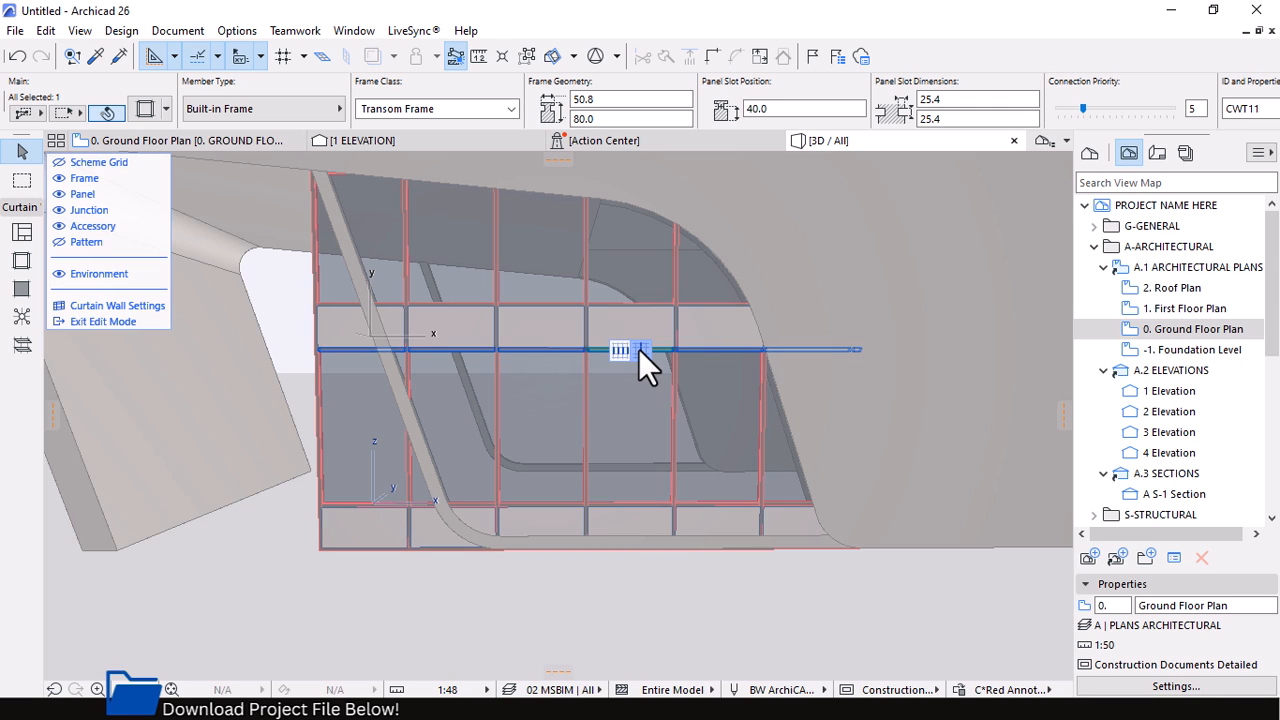
left_click(642, 350)
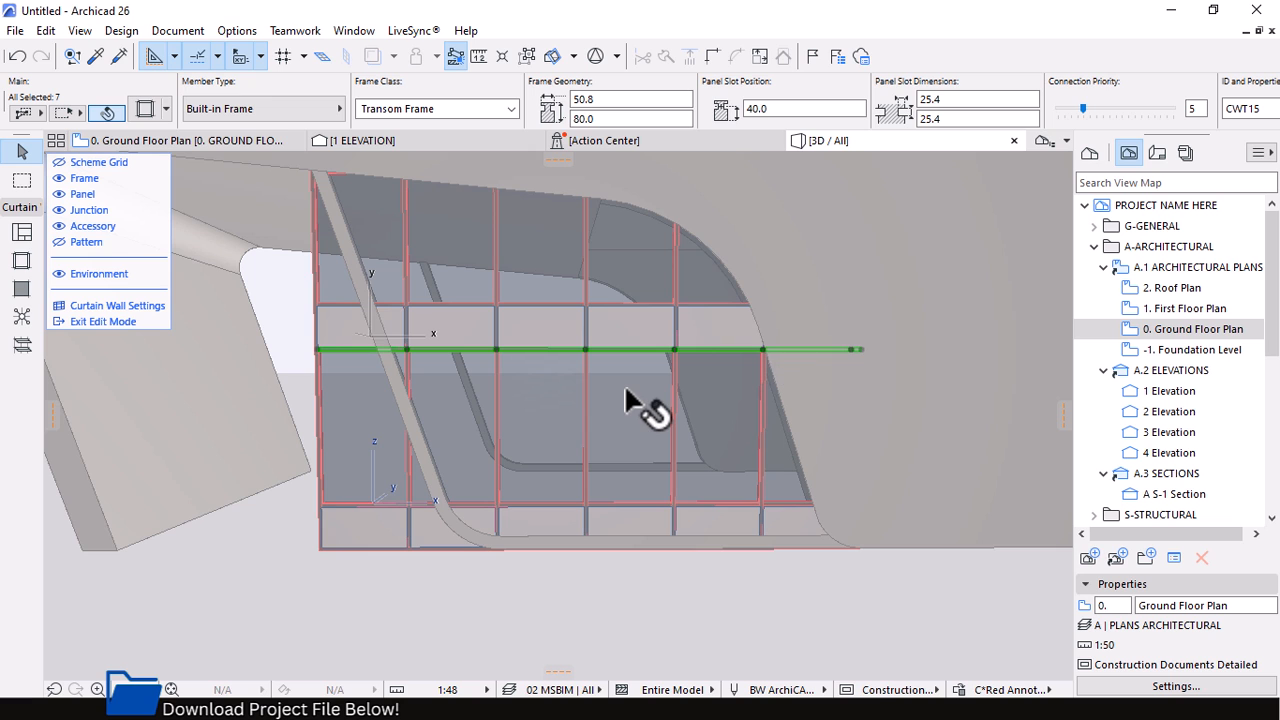
key("Delete")
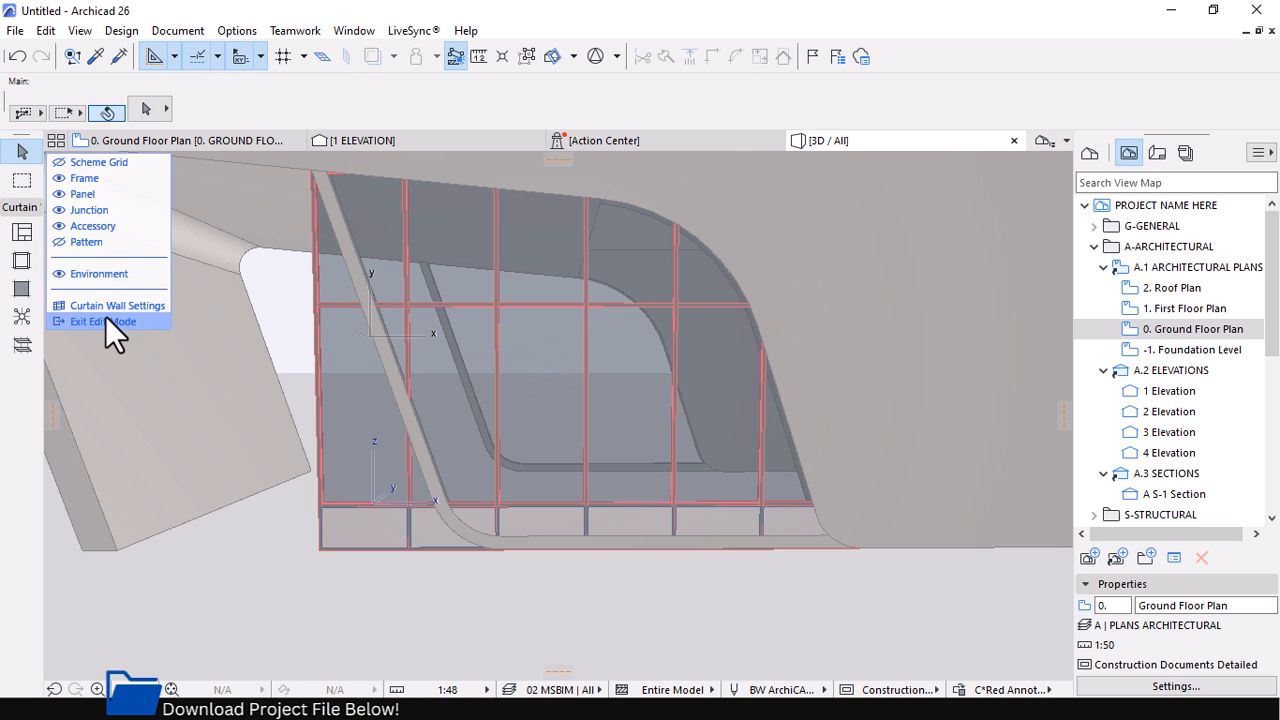
left_click(105, 321)
scroll(640, 340, "down", 3)
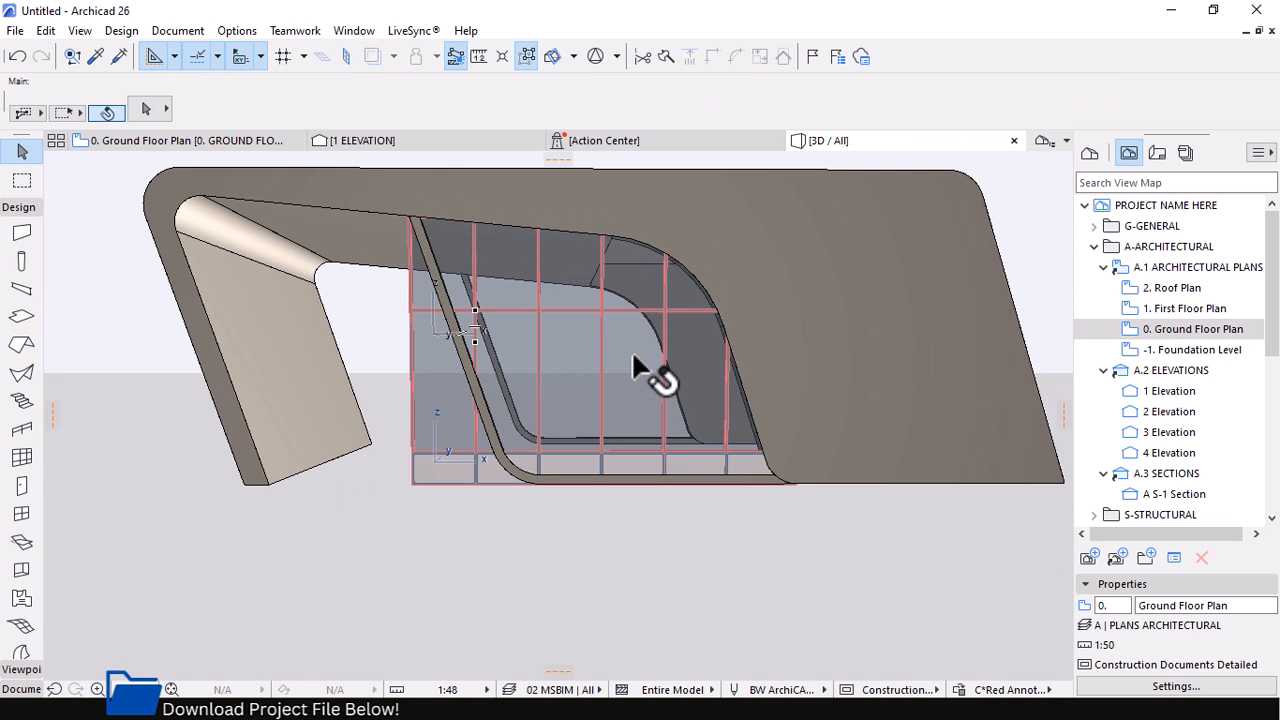
In the 1 Elevation view, enter the curtain wall's edit mode and show its scheme grid
left_click(388, 140)
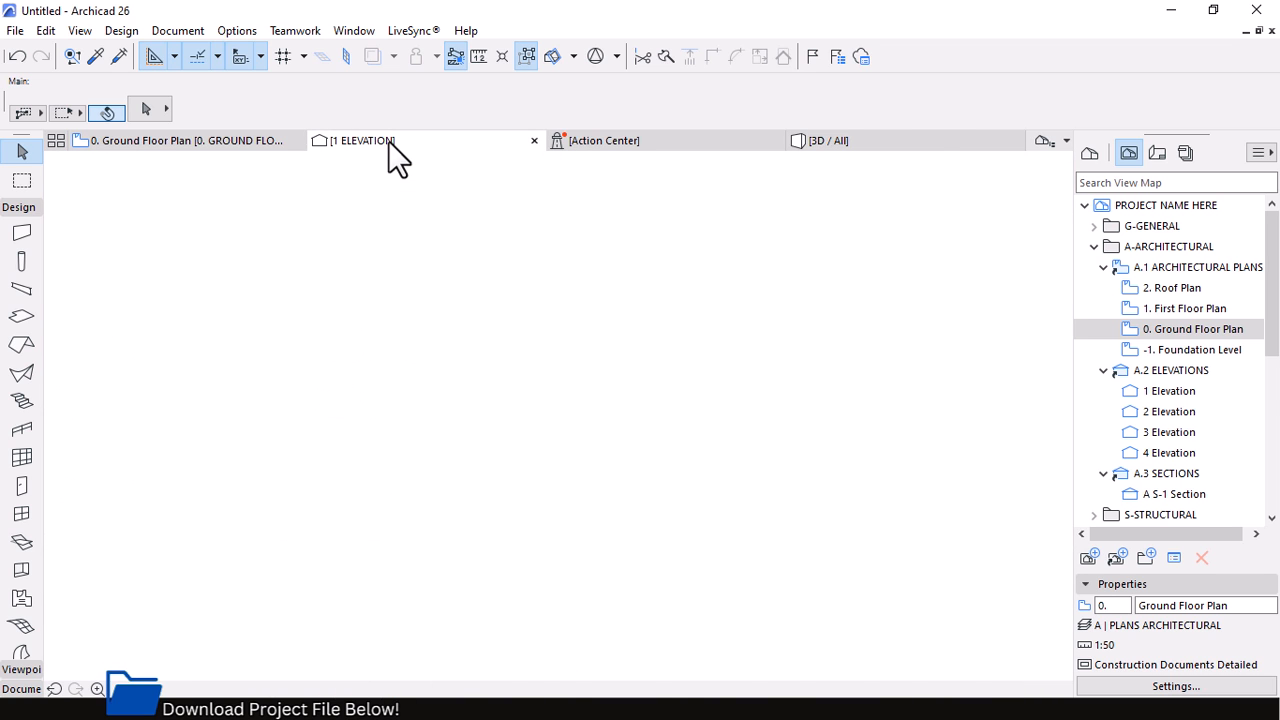
scroll(594, 451, "up", 4)
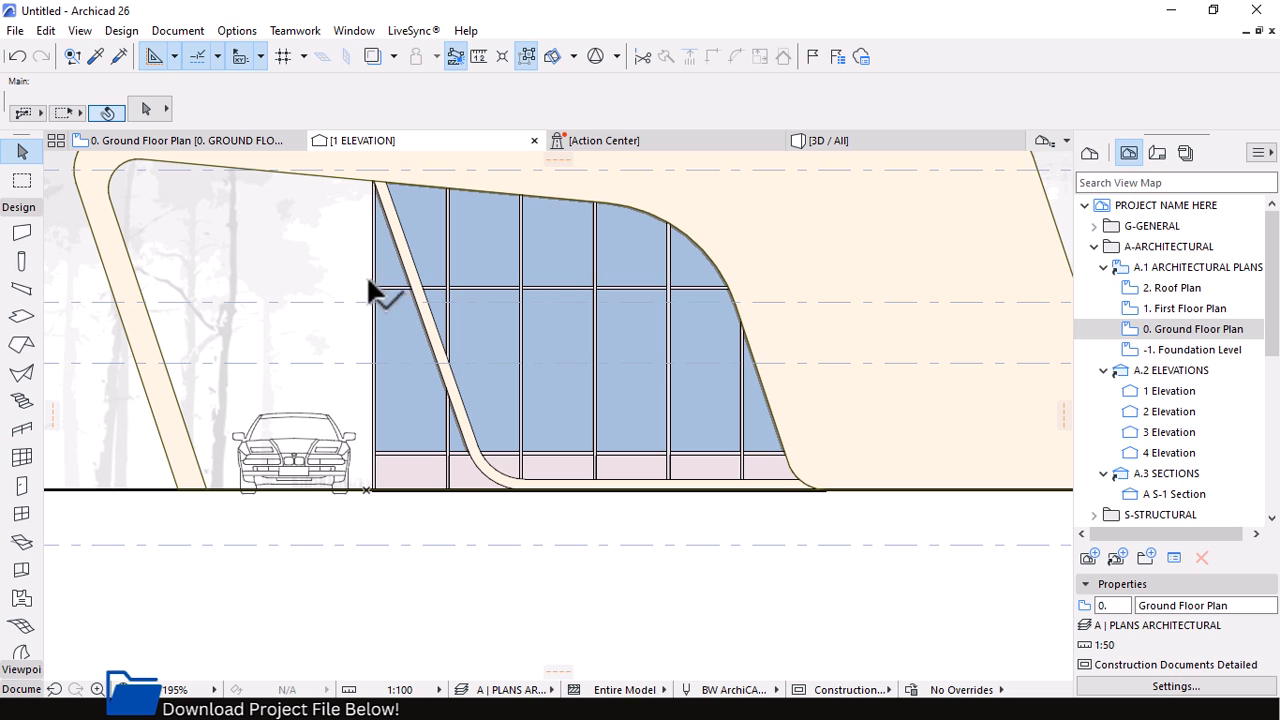
left_click(603, 370)
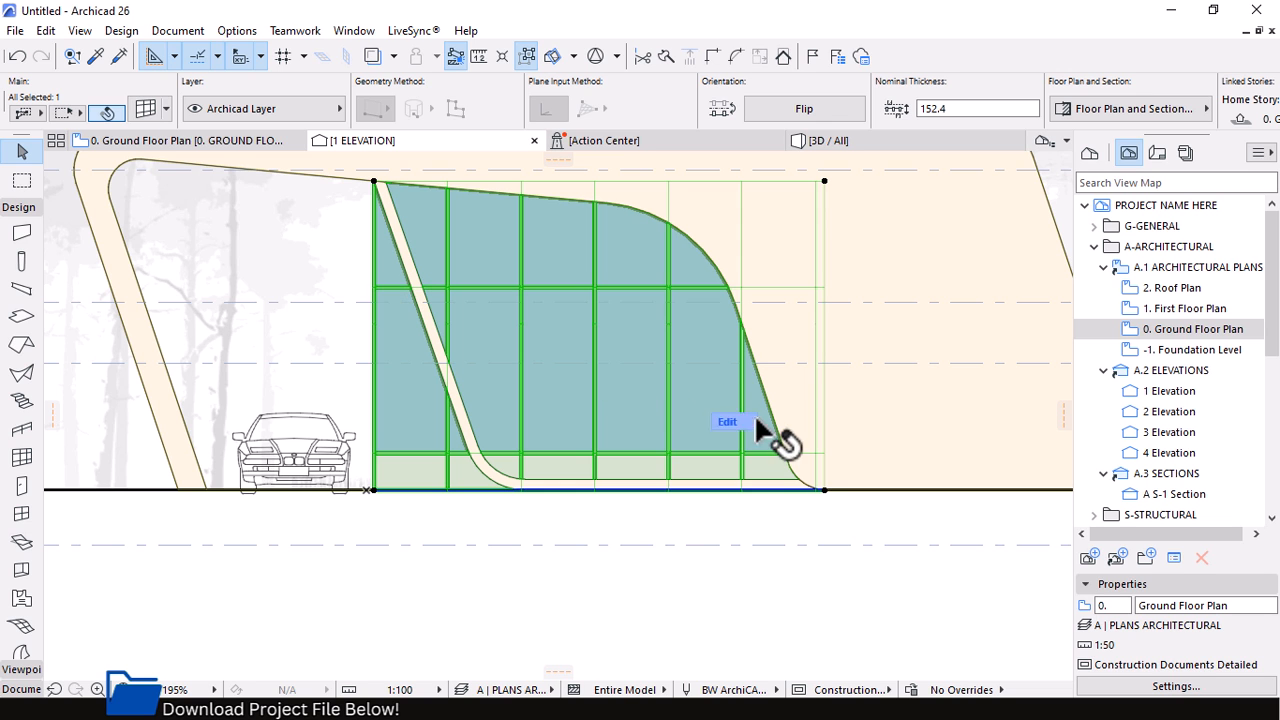
left_click(732, 421)
left_click(765, 296)
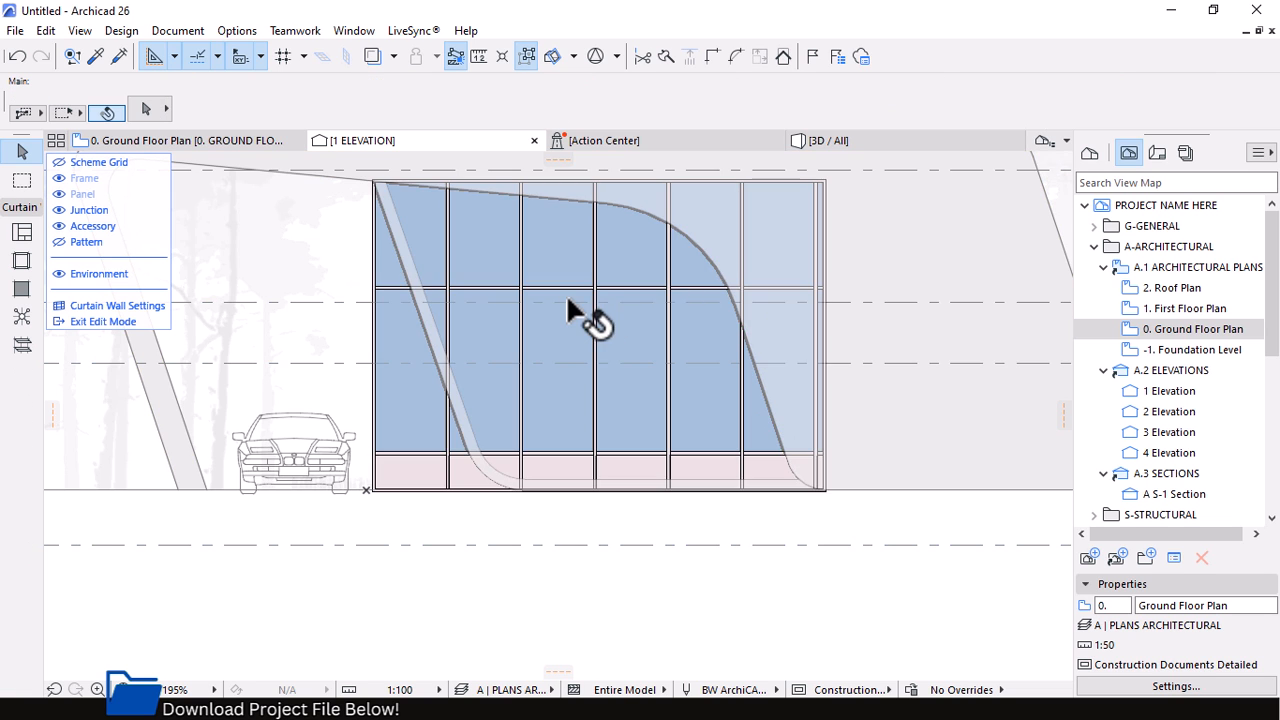
scroll(580, 307, "up", 2)
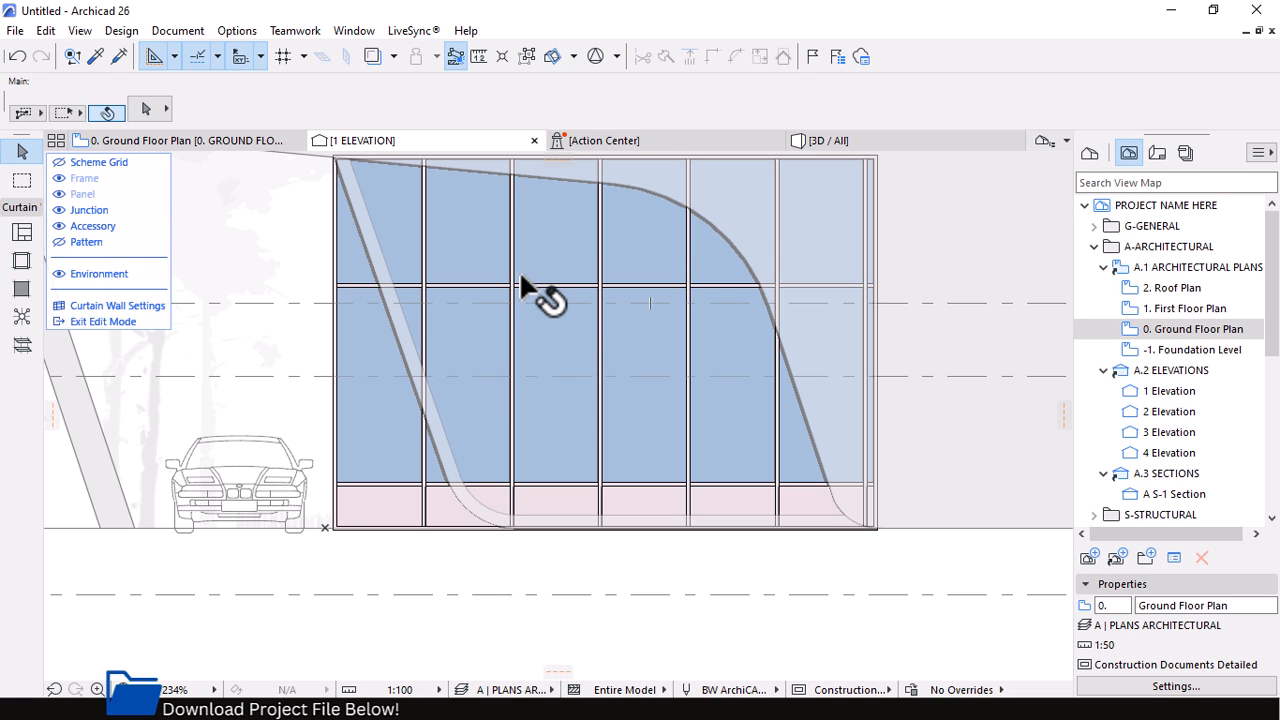
scroll(612, 396, "down", 2)
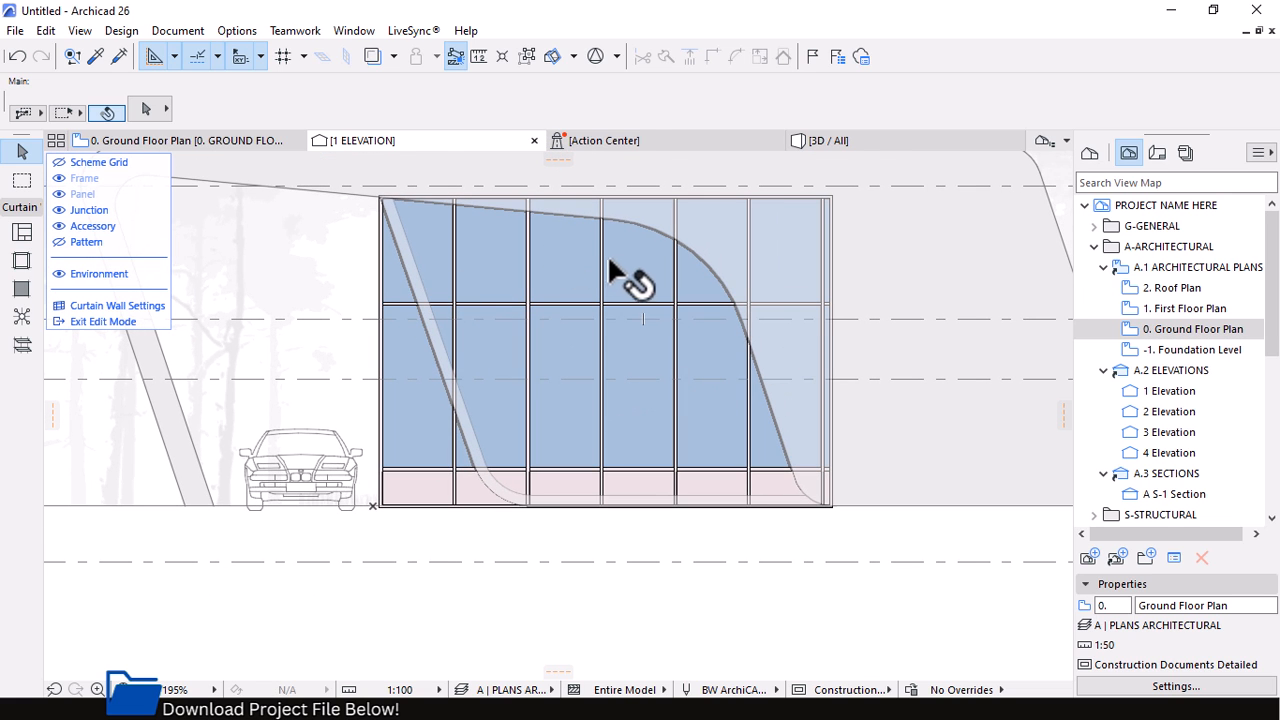
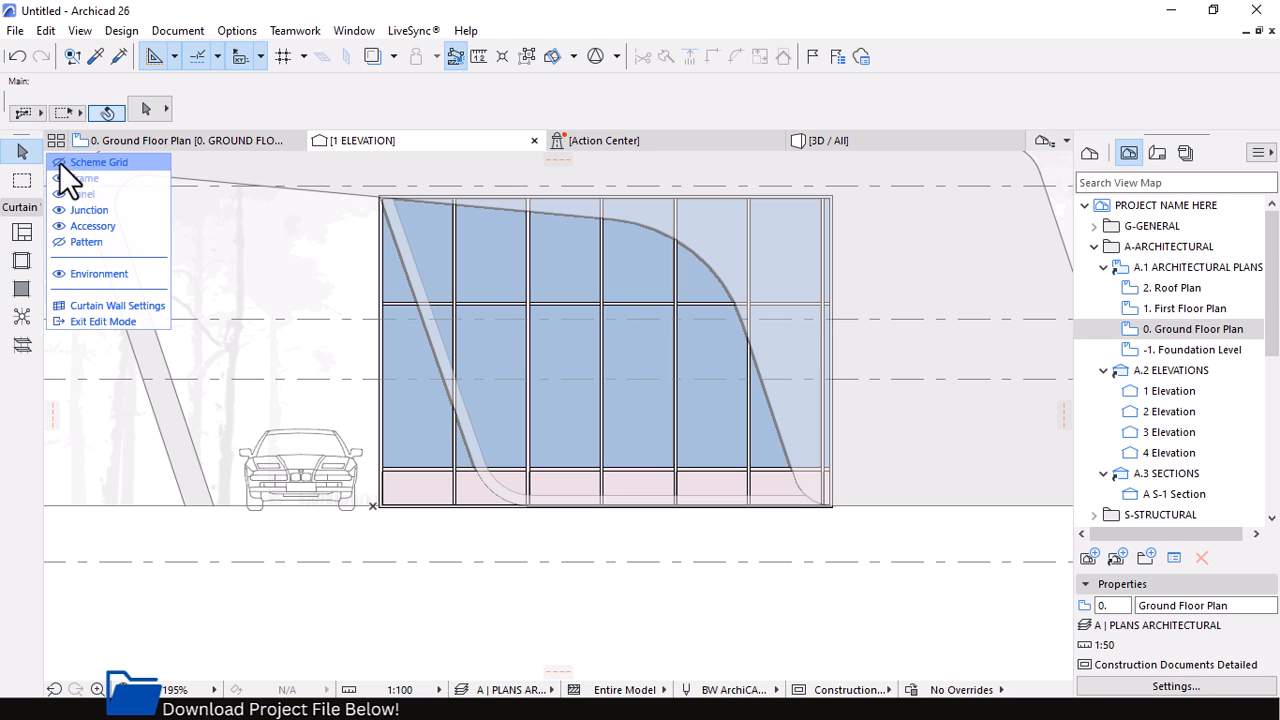
left_click(62, 164)
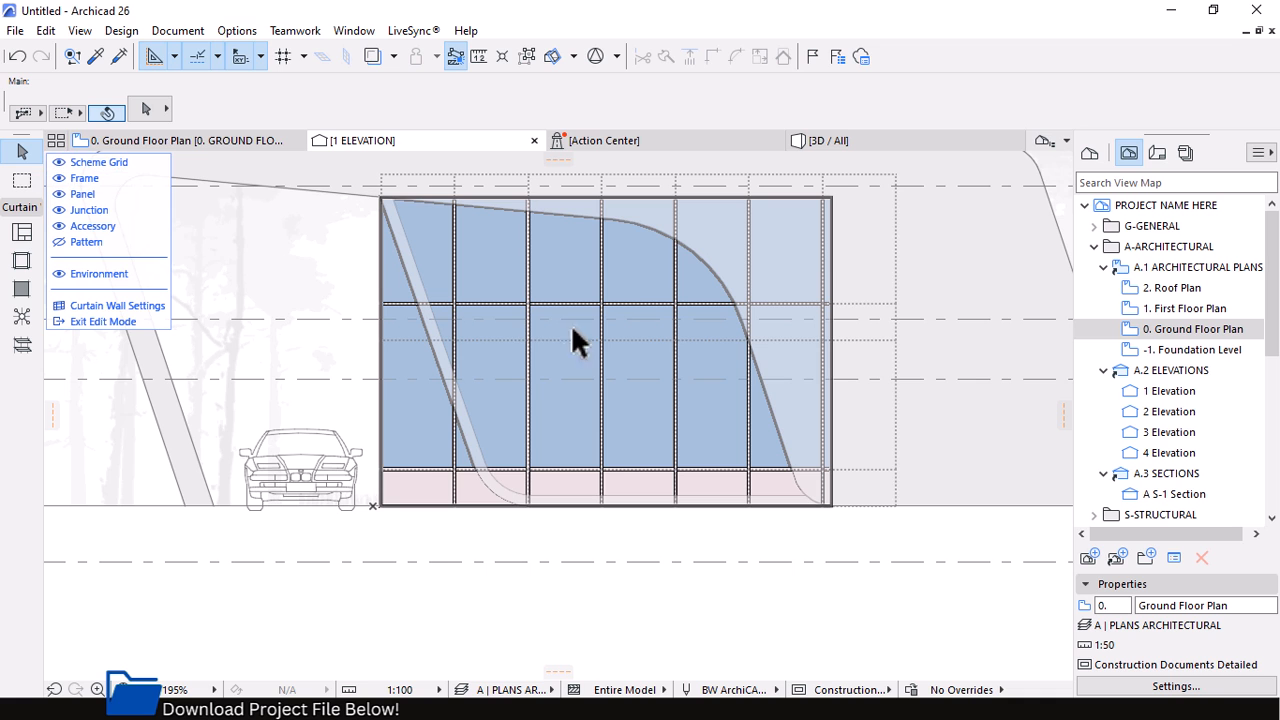
scroll(912, 255, "up", 4)
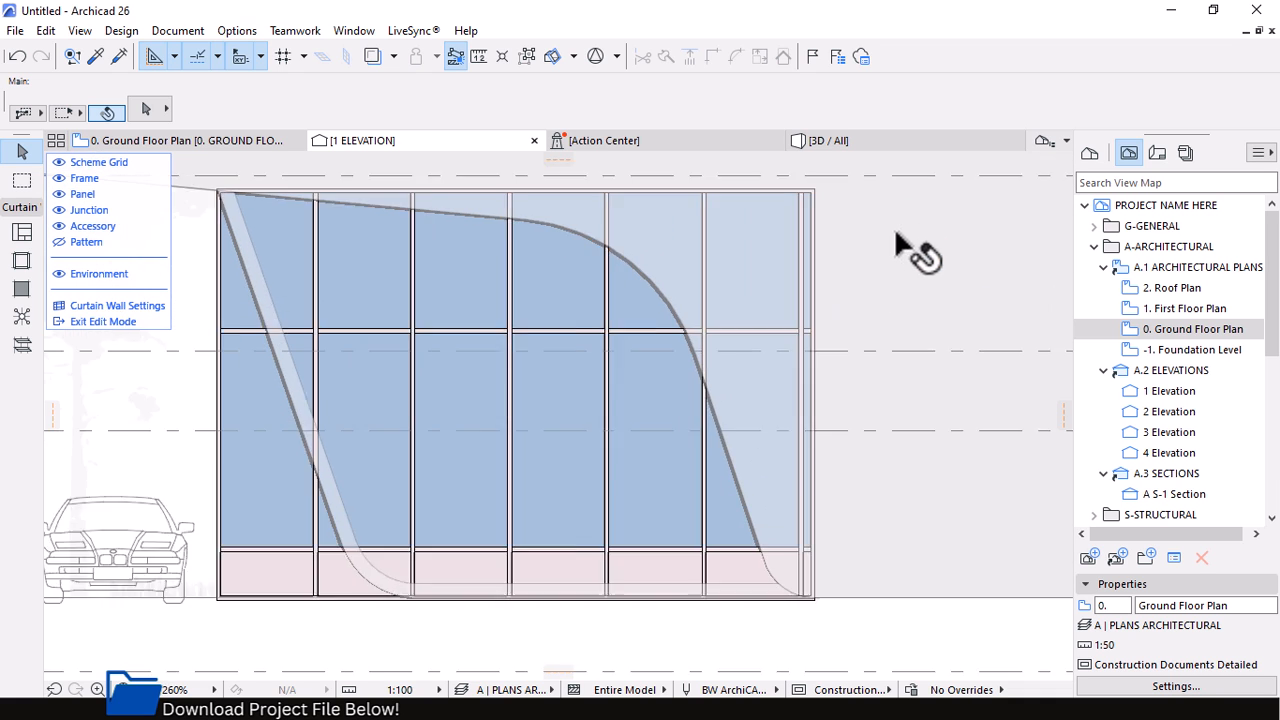
scroll(816, 337, "down", 4)
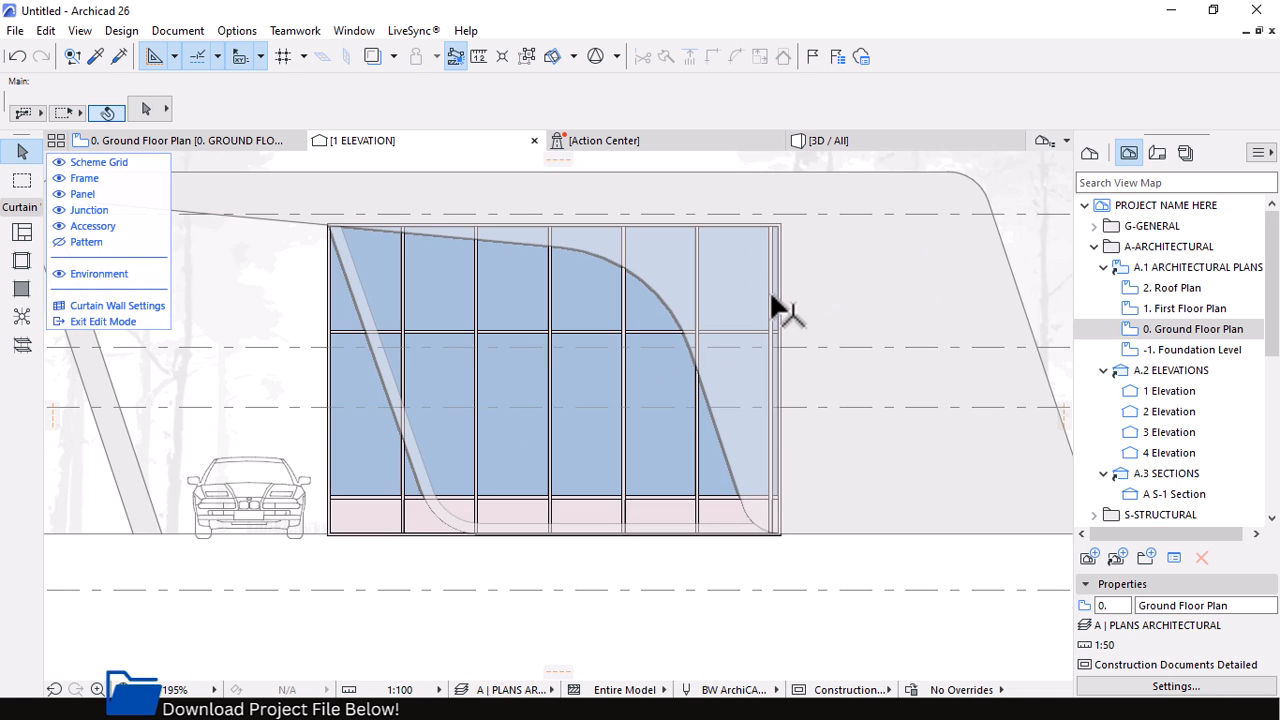
Move the curtain wall's lowest horizontal grid line vertically up to about a third of the wall's height, fine-tuning it slightly downward
left_click(810, 492)
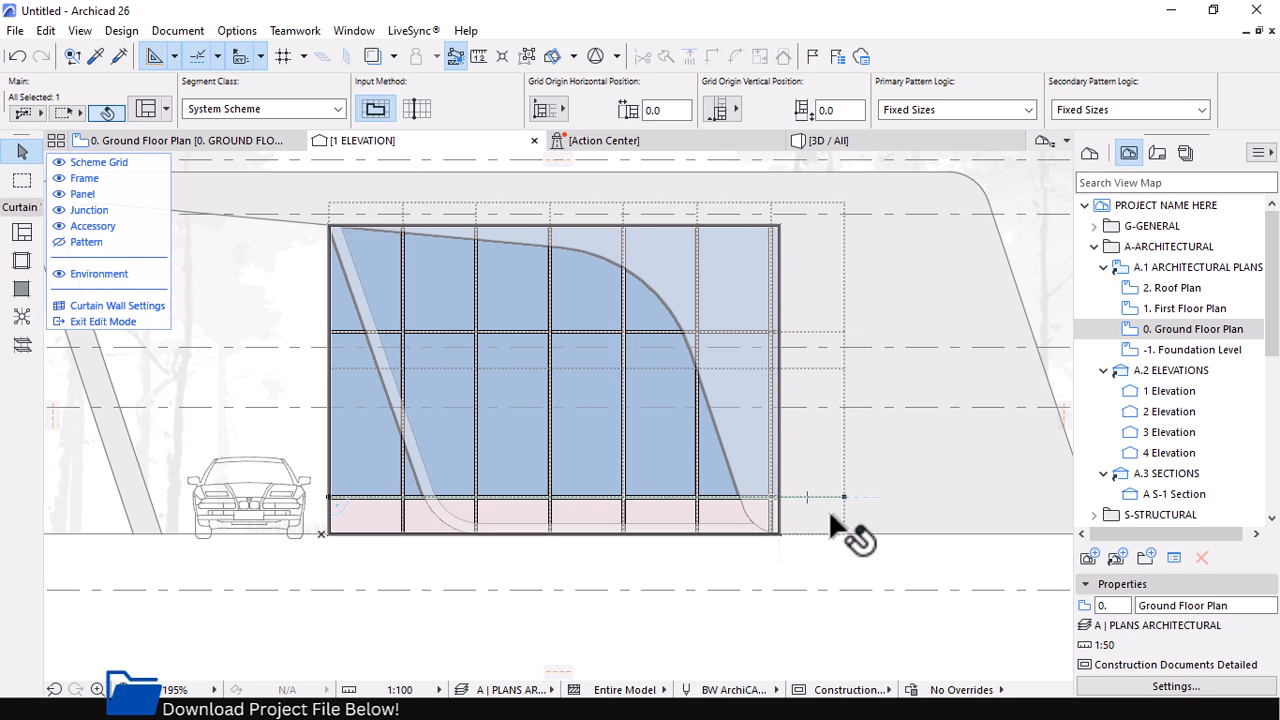
scroll(846, 520, "up", 3)
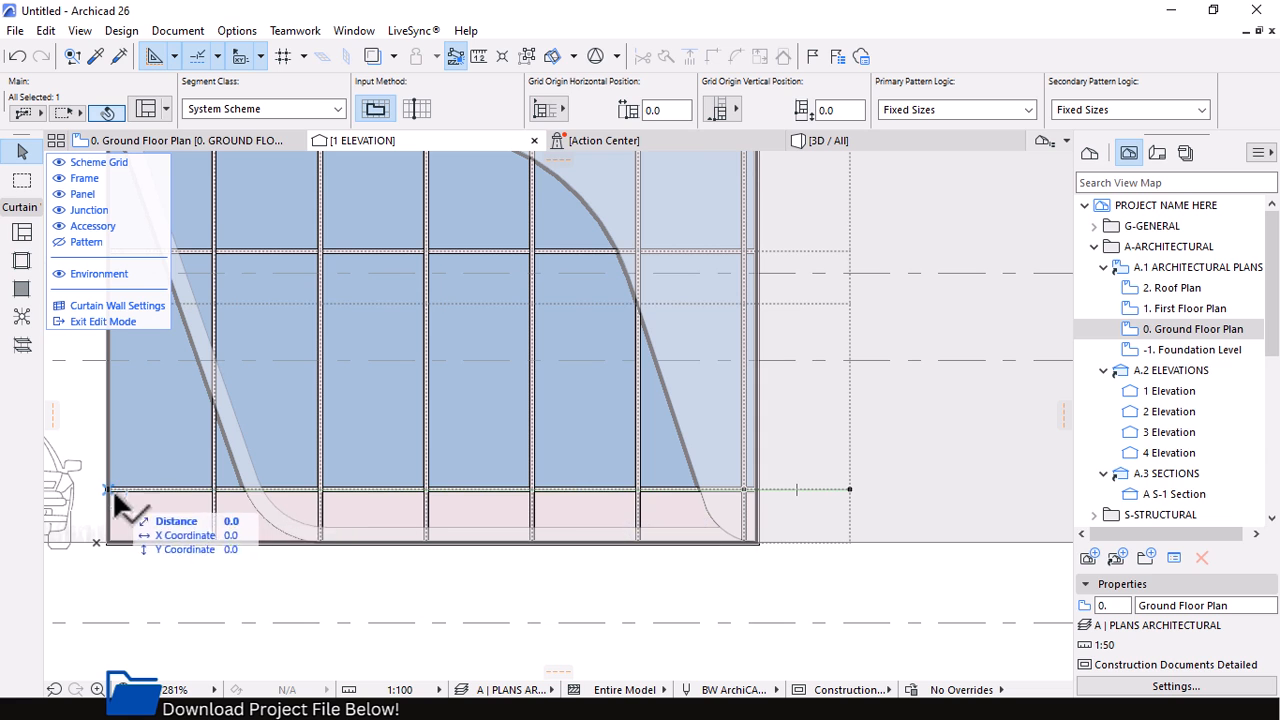
scroll(808, 497, "down", 2)
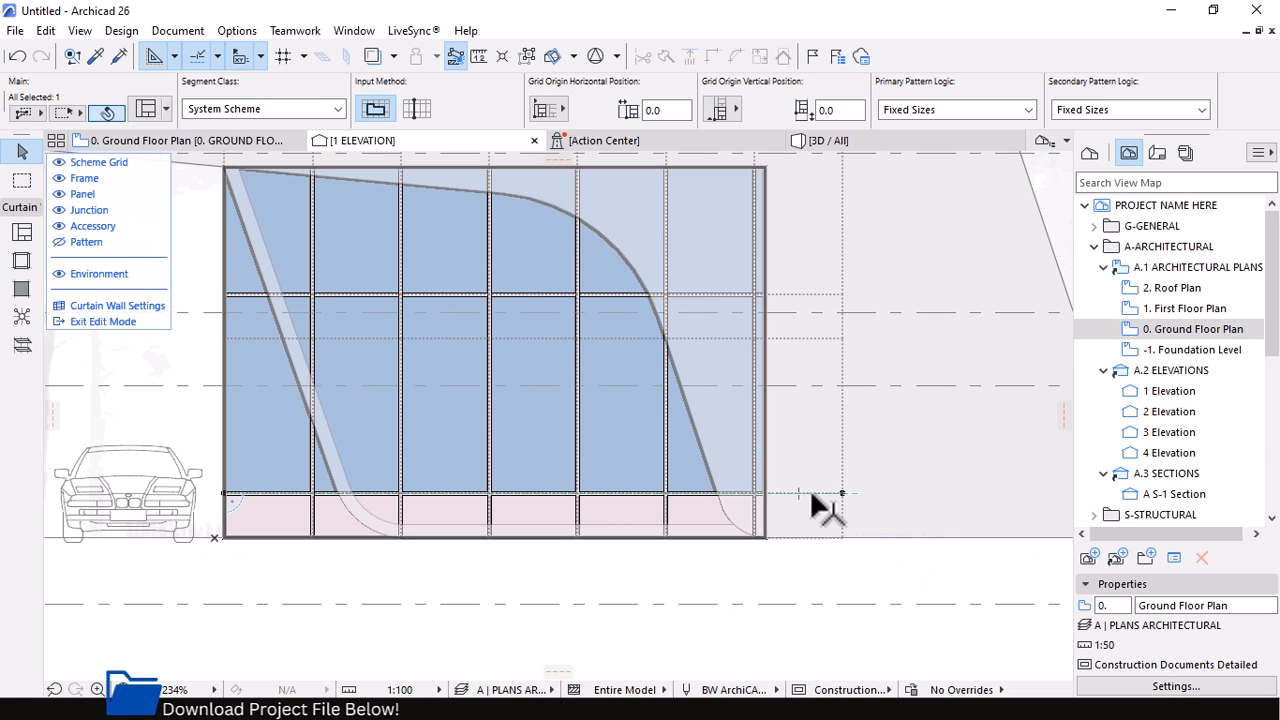
left_click(810, 492)
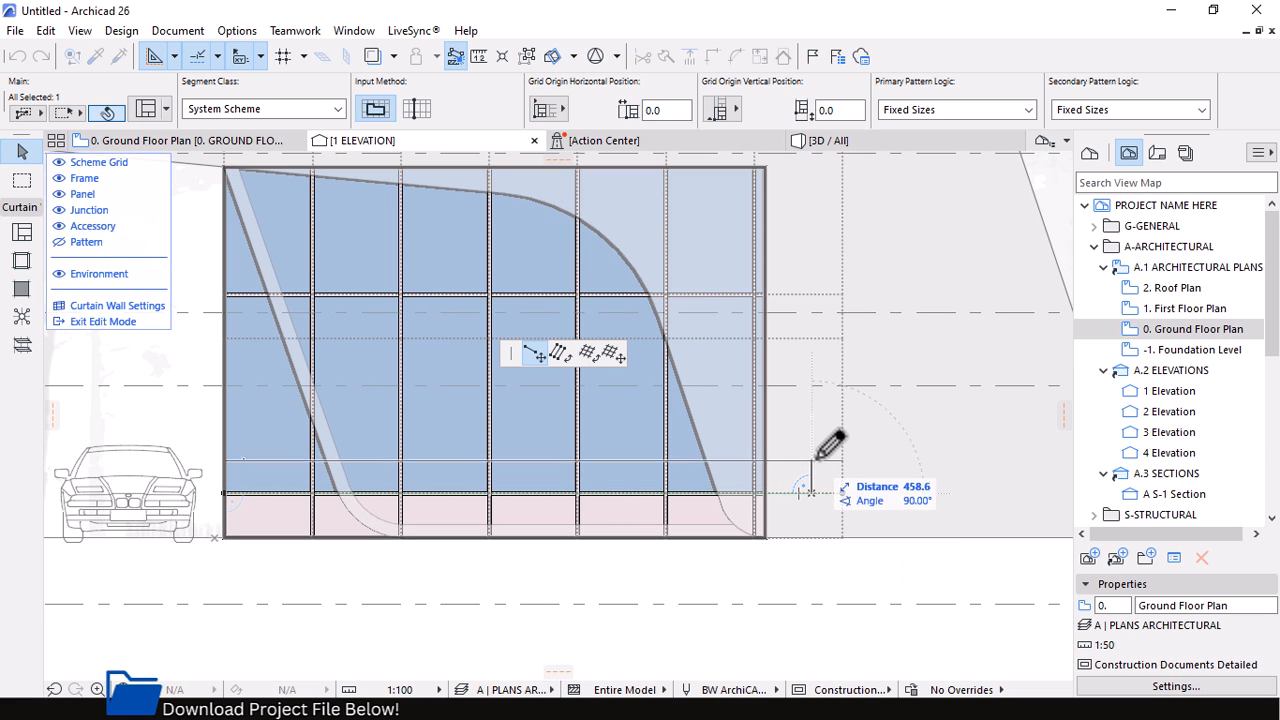
left_click(811, 401)
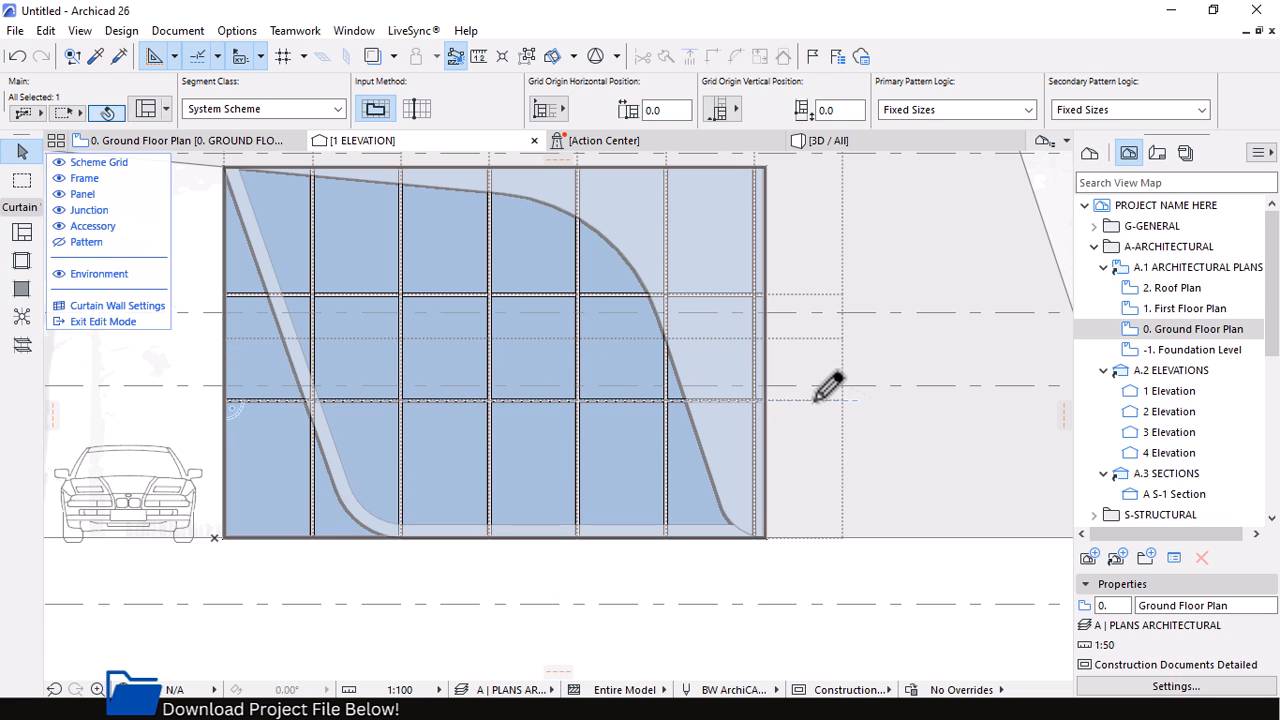
scroll(855, 460, "down", 3)
scroll(829, 505, "up", 2)
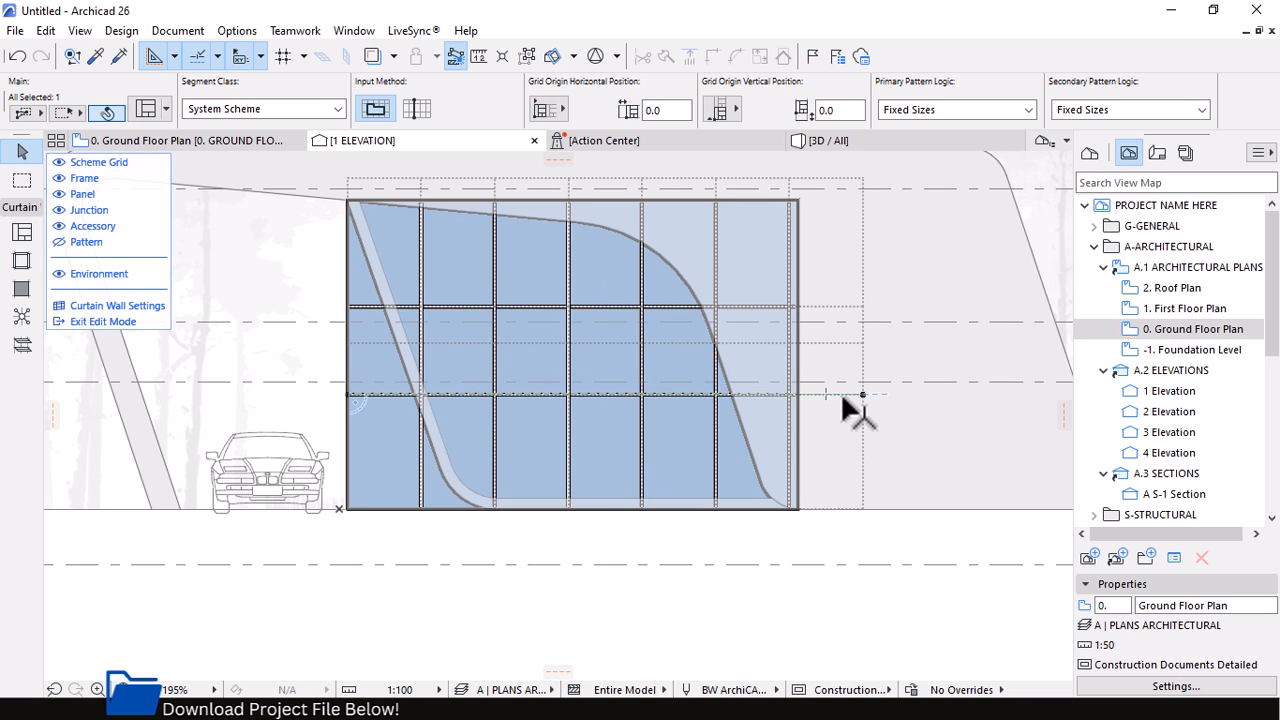
left_click(845, 393)
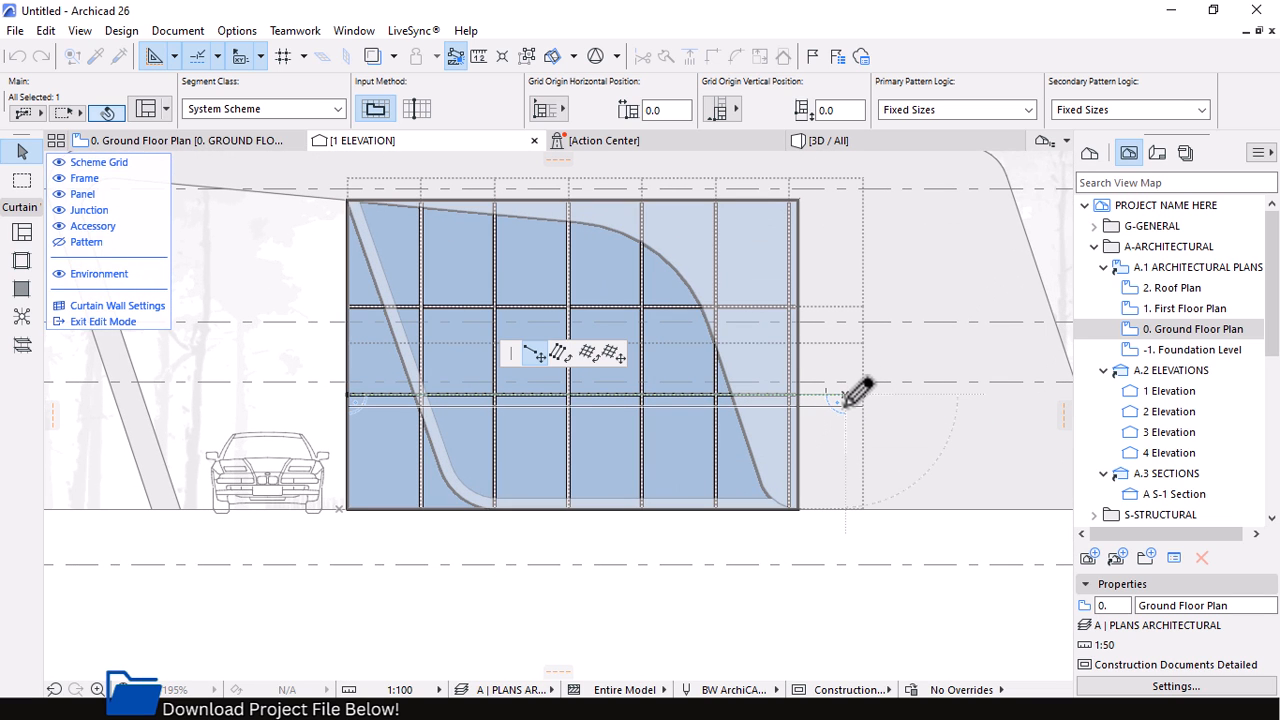
key("Escape")
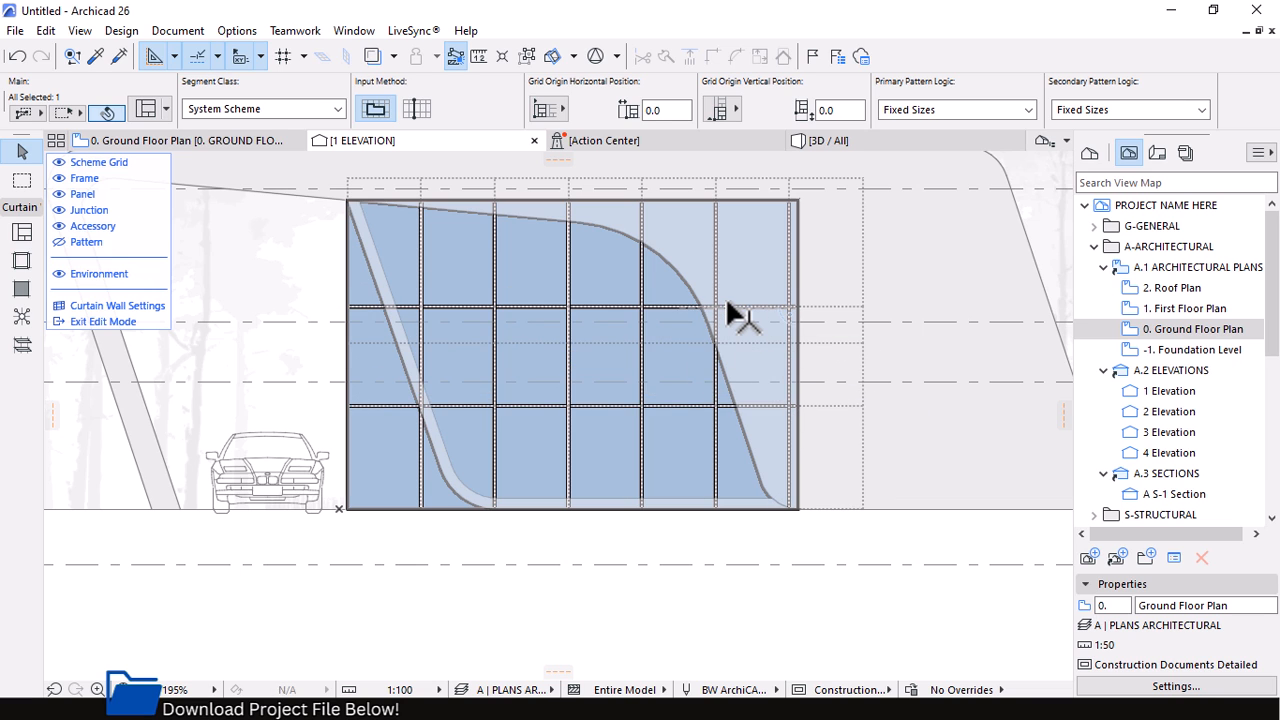
Move the curtain wall's upper horizontal grid line up slightly to even out the panel rows, and exit edit mode
scroll(730, 313, "up", 1)
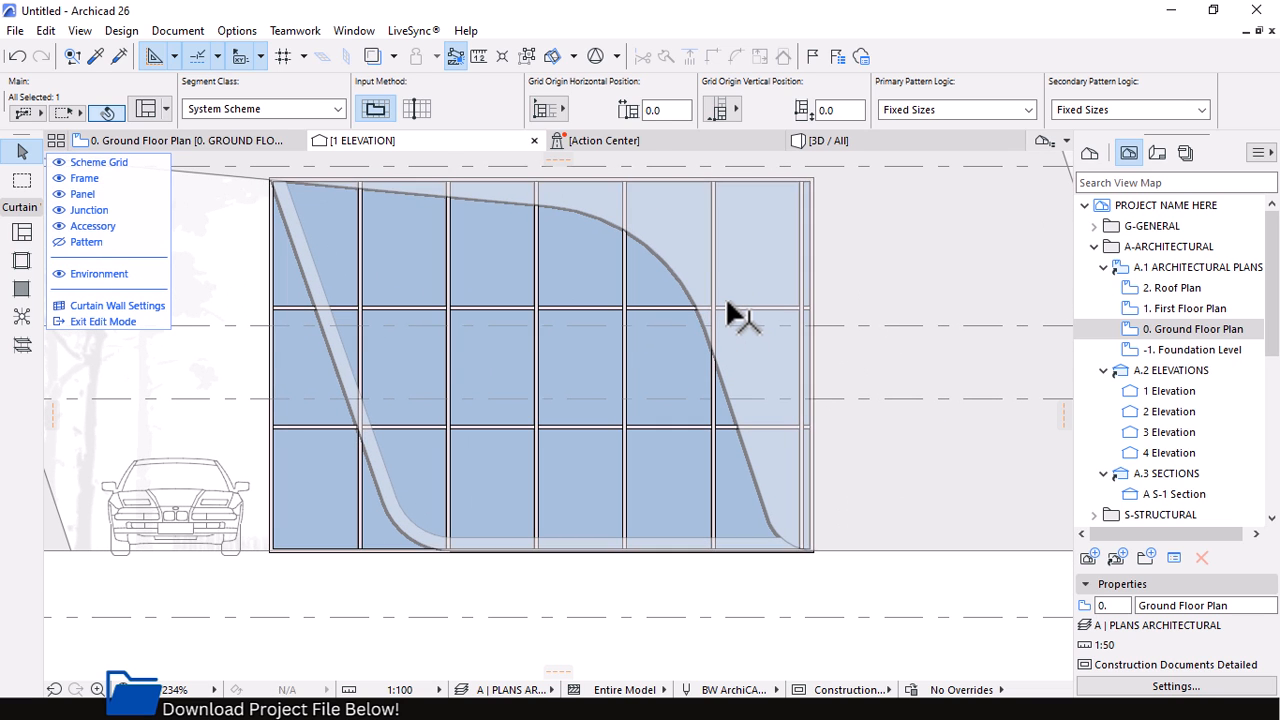
left_click(855, 304)
left_click(856, 296)
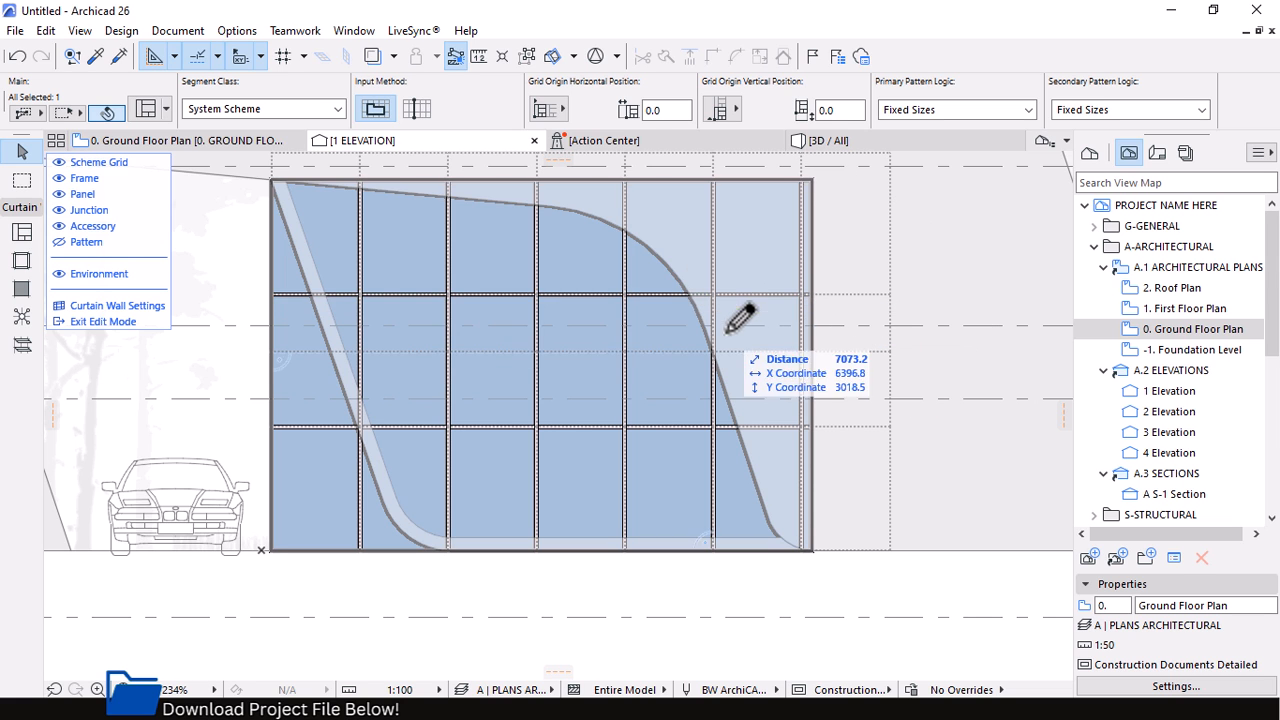
scroll(733, 355, "down", 2)
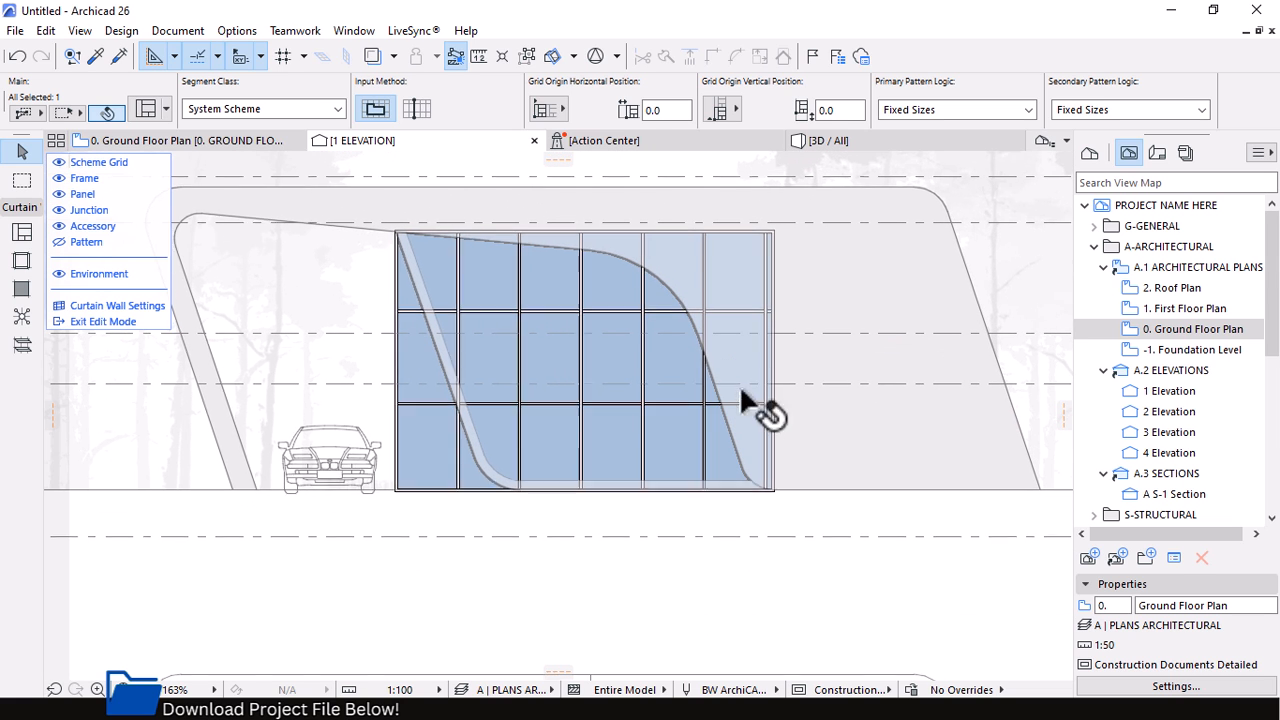
left_click(100, 320)
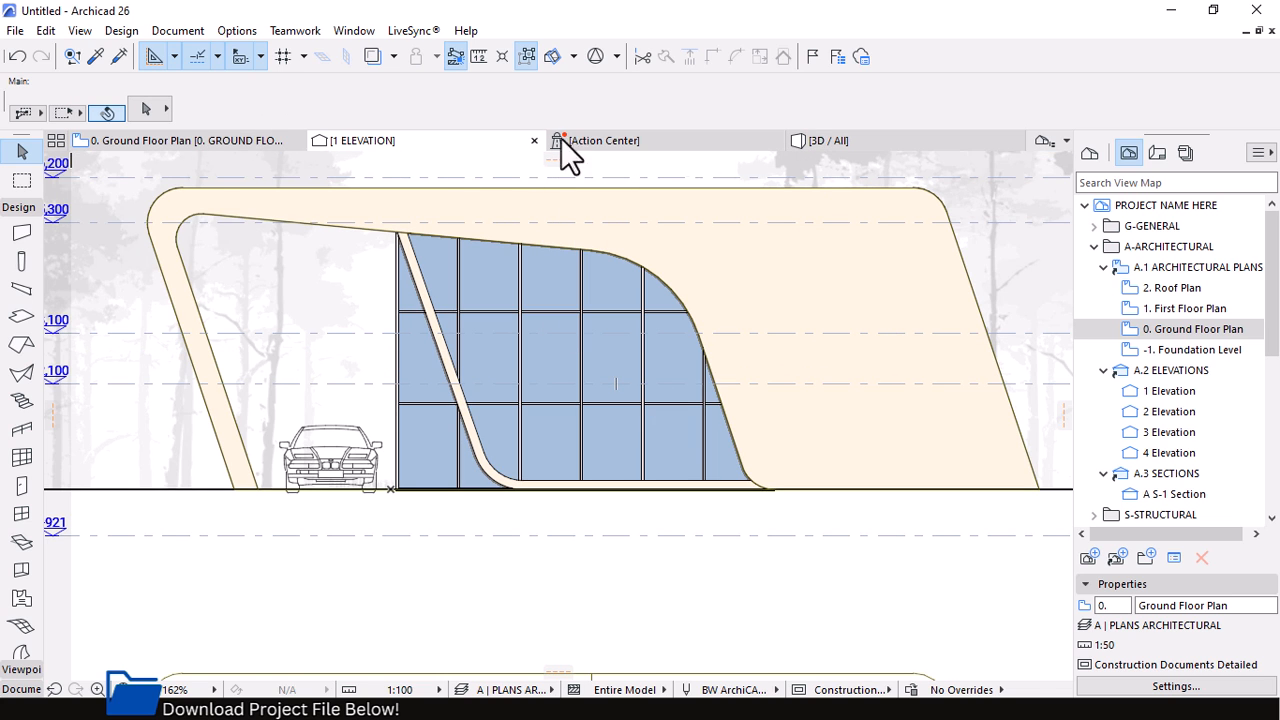
In the 3D view, enter the front curtain wall's edit mode and delete the second interior mullion from the left along its full height
left_click(822, 140)
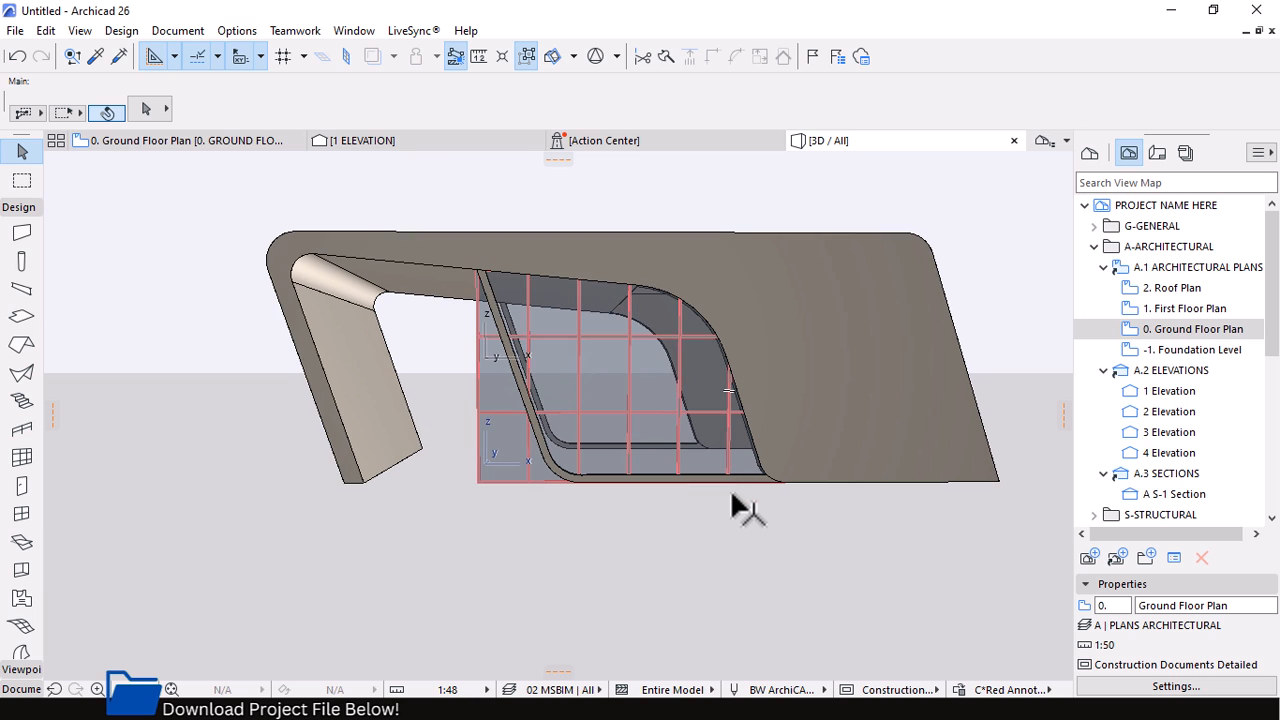
scroll(687, 426, "up", 5)
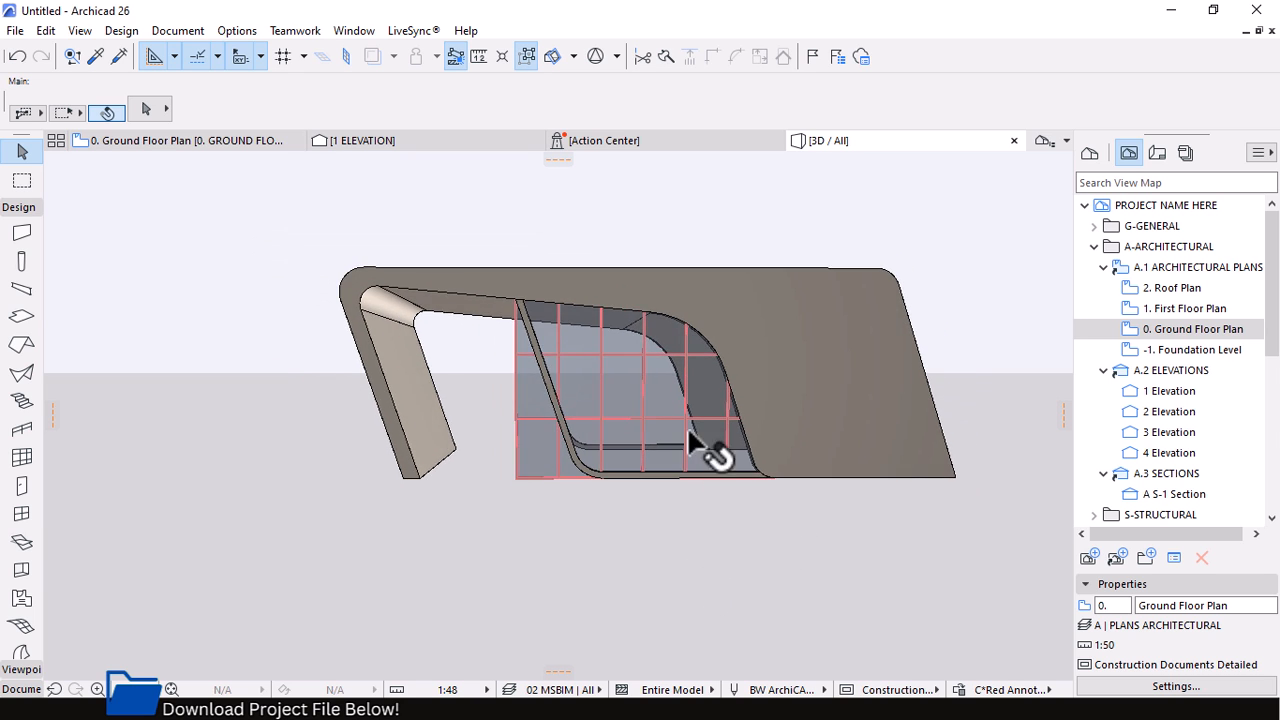
scroll(665, 413, "up", 1)
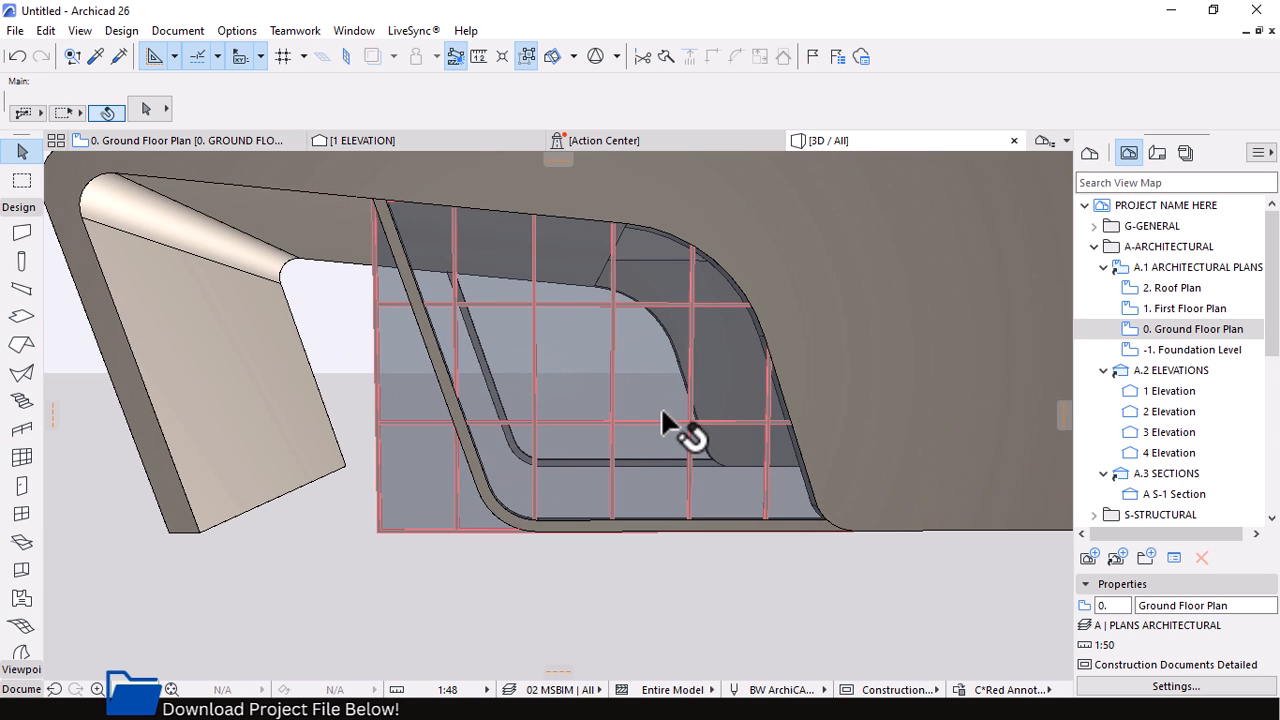
scroll(405, 290, "up", 2)
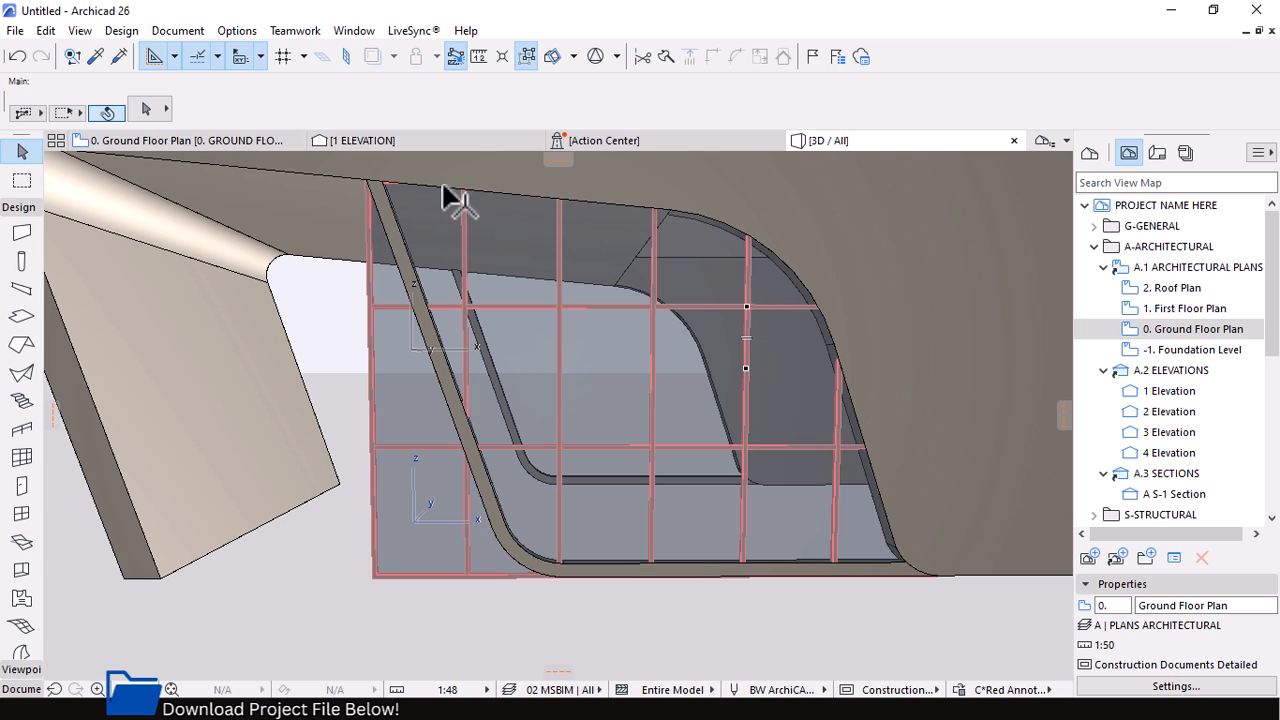
left_click(607, 295)
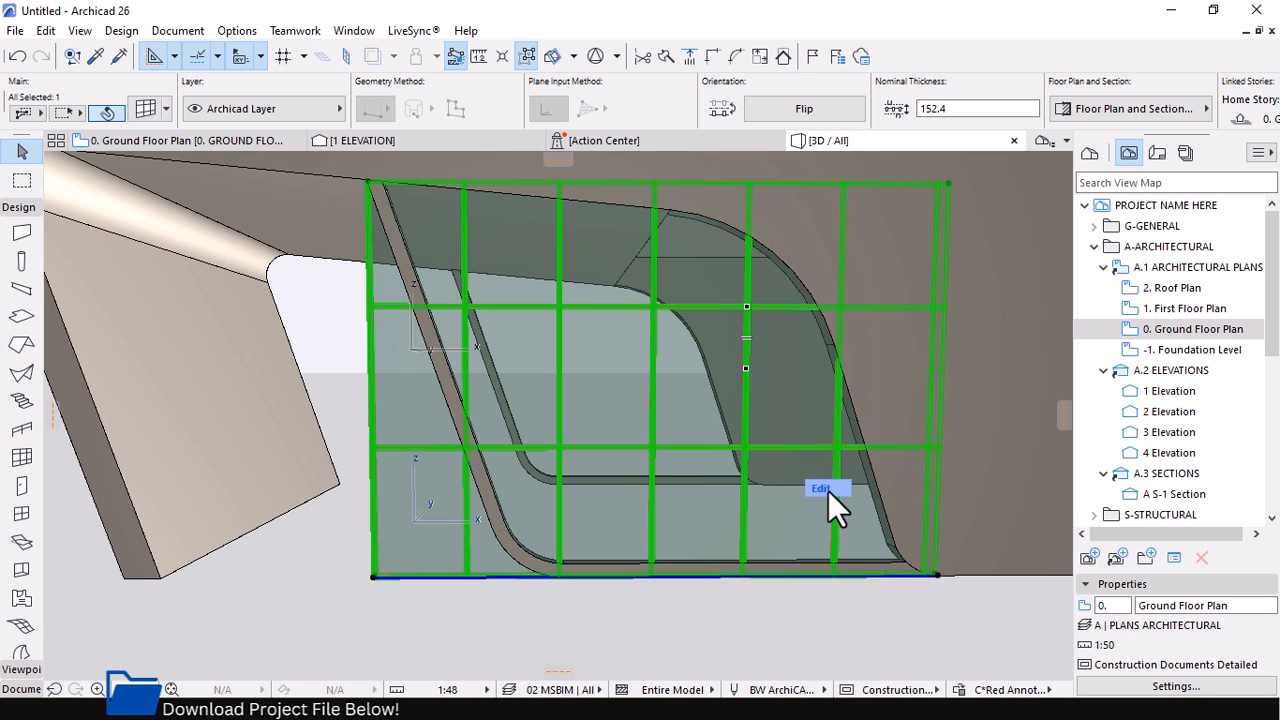
left_click(826, 490)
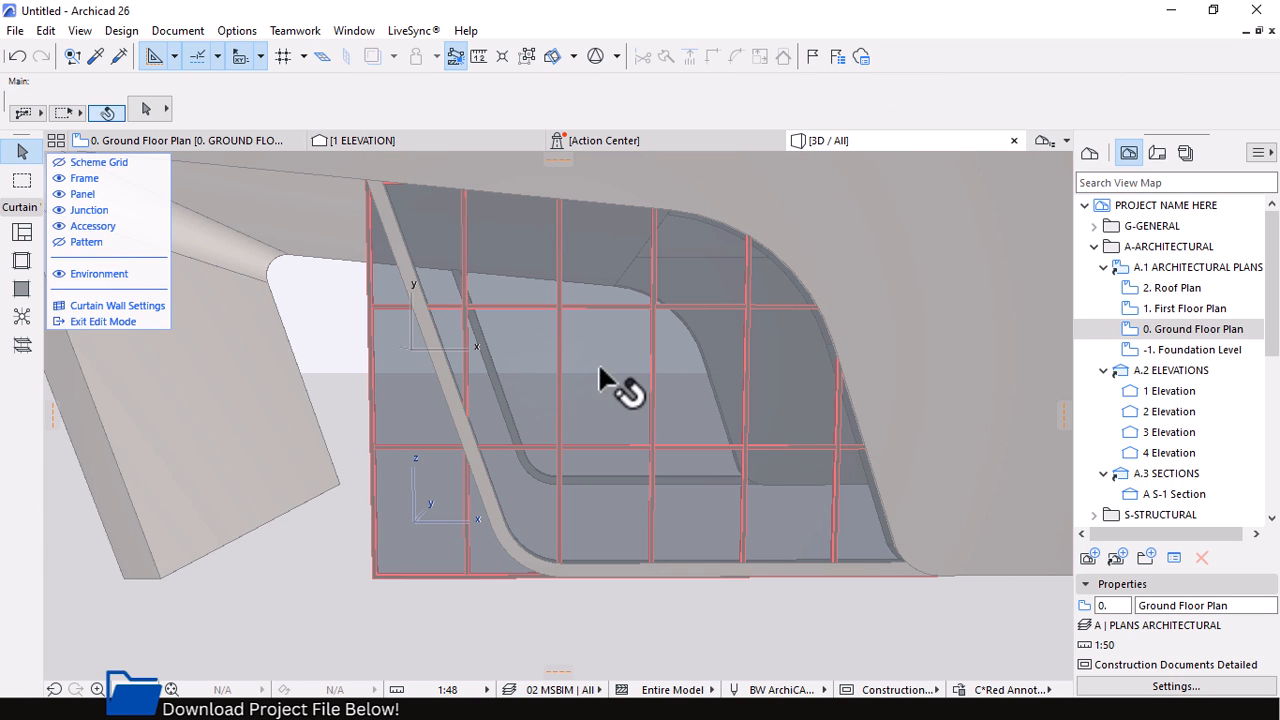
left_click(559, 370)
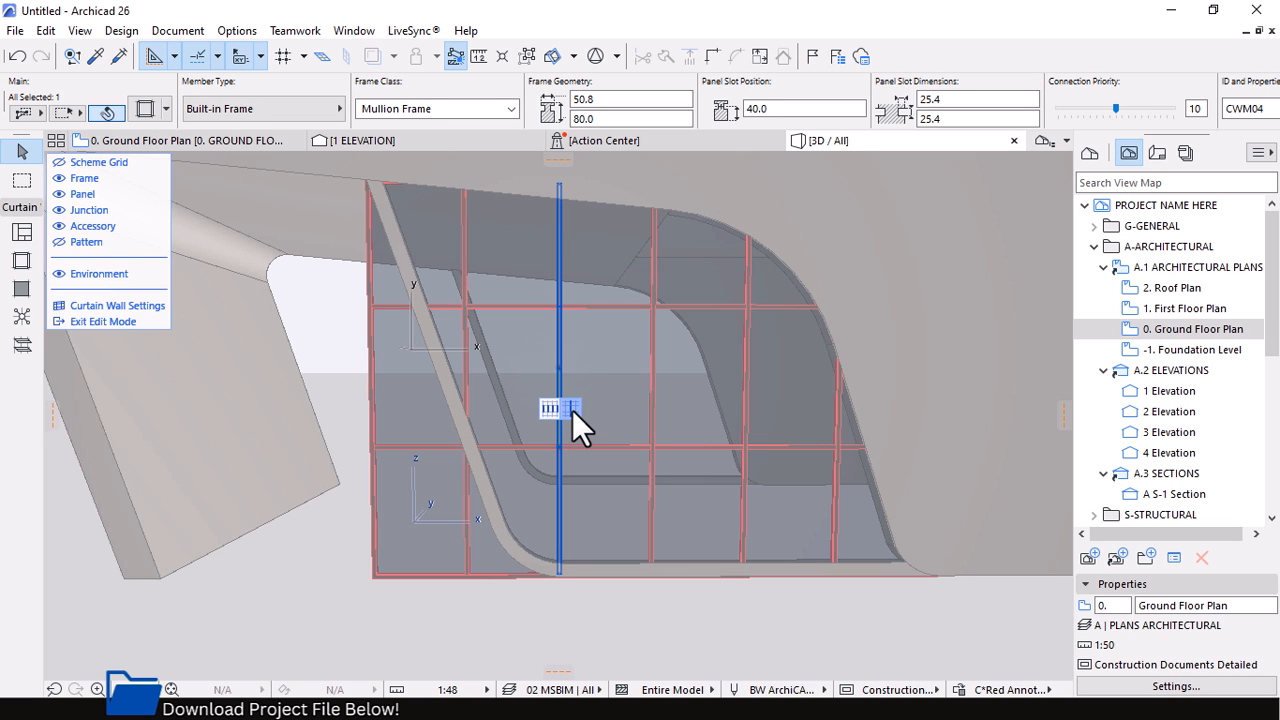
key("Escape")
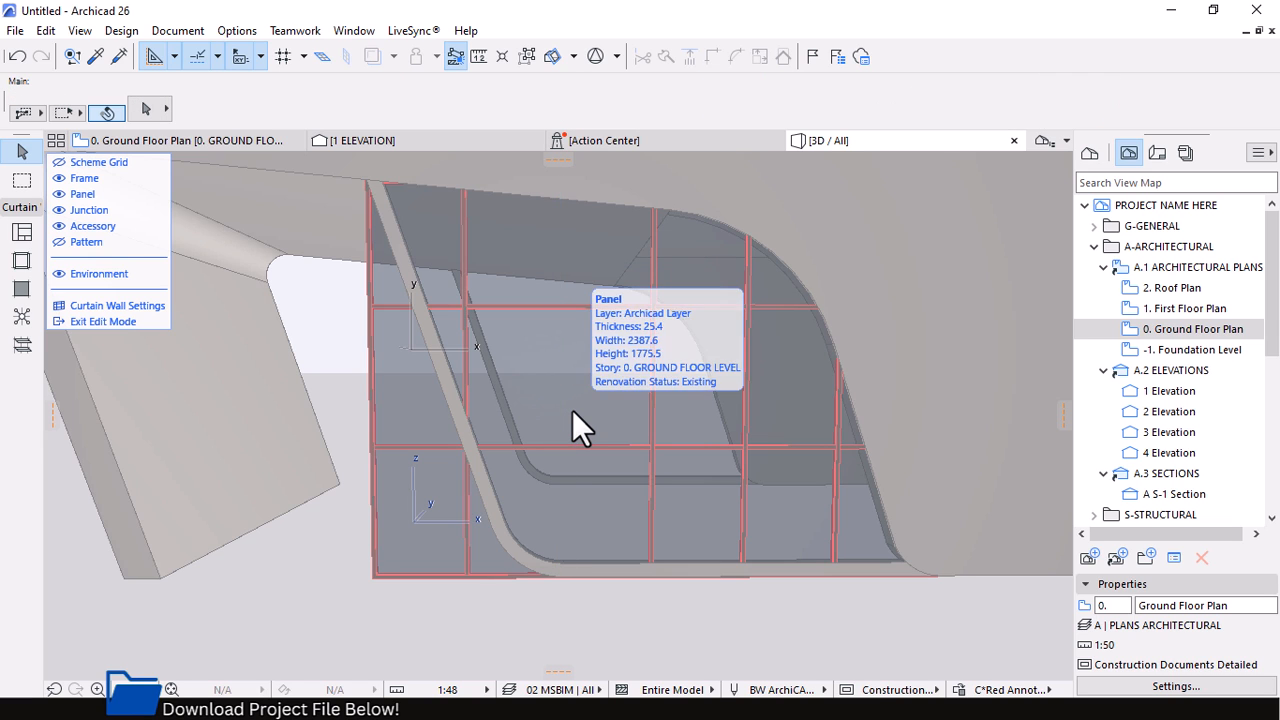
In the 1 Elevation view, show the scheme grid and move the first interior vertical grid line right to the slanted frame's curved base
left_click(375, 141)
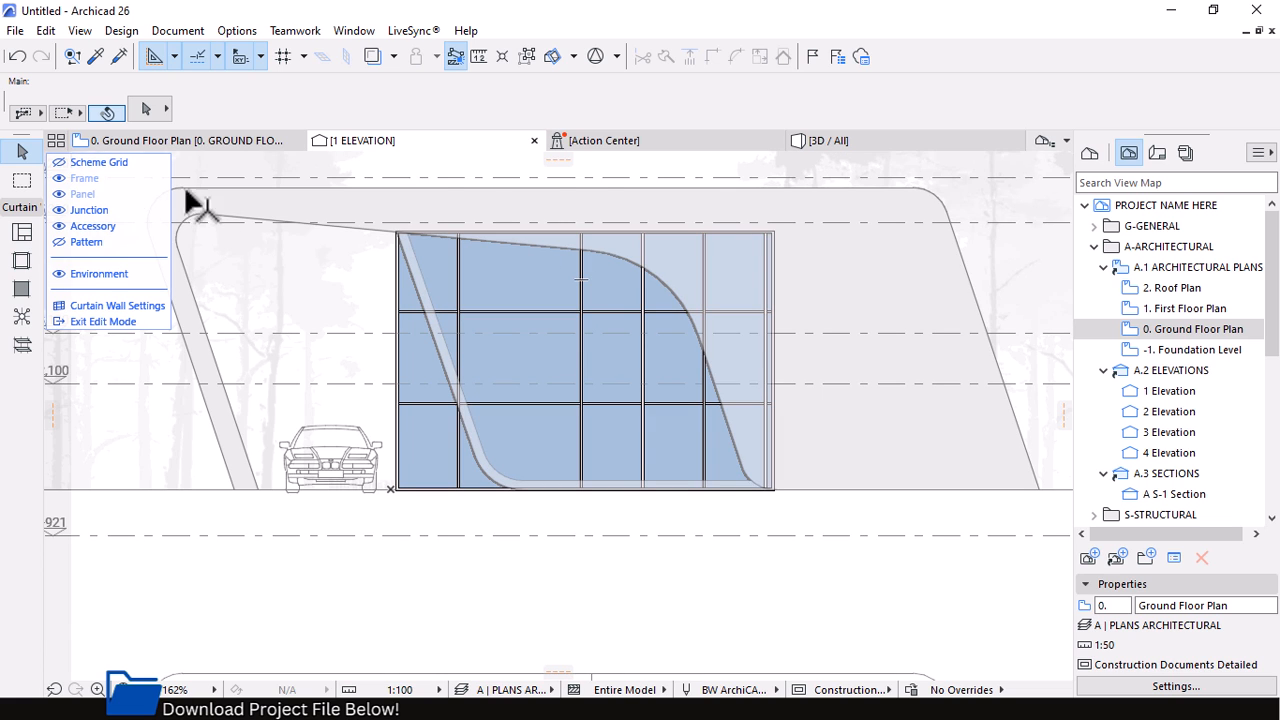
left_click(57, 162)
left_click(464, 280)
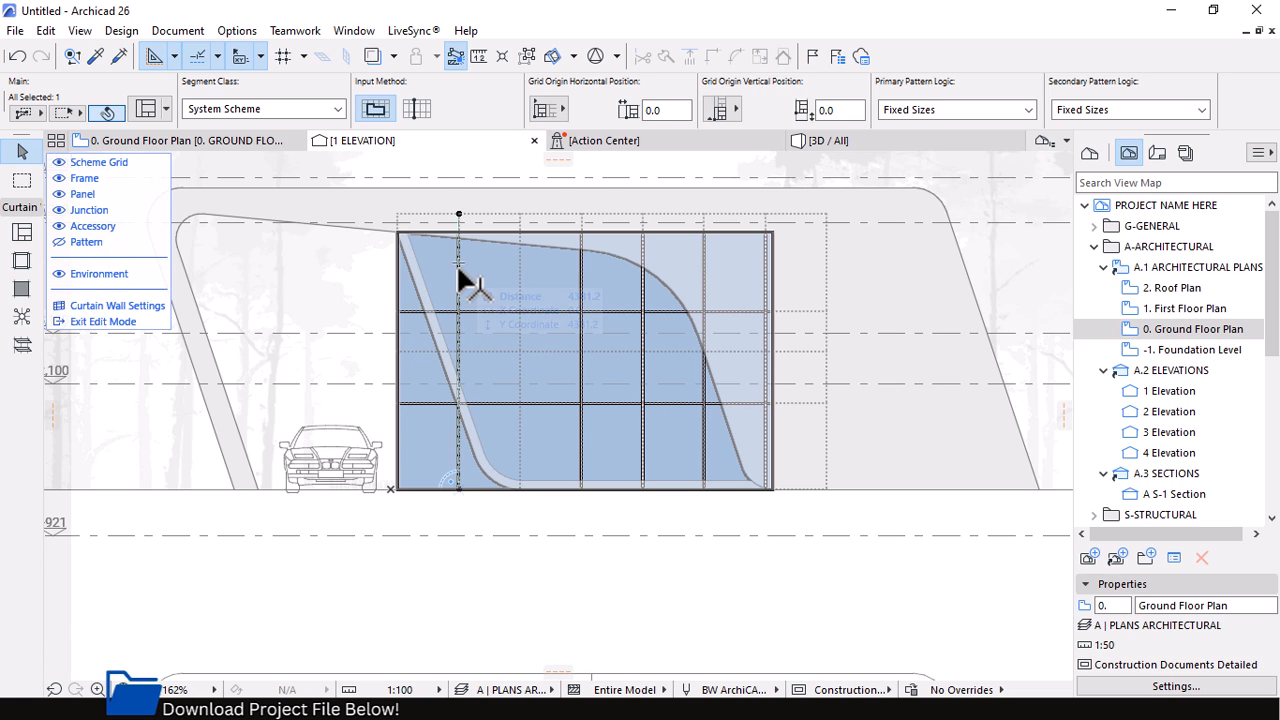
left_click(457, 264)
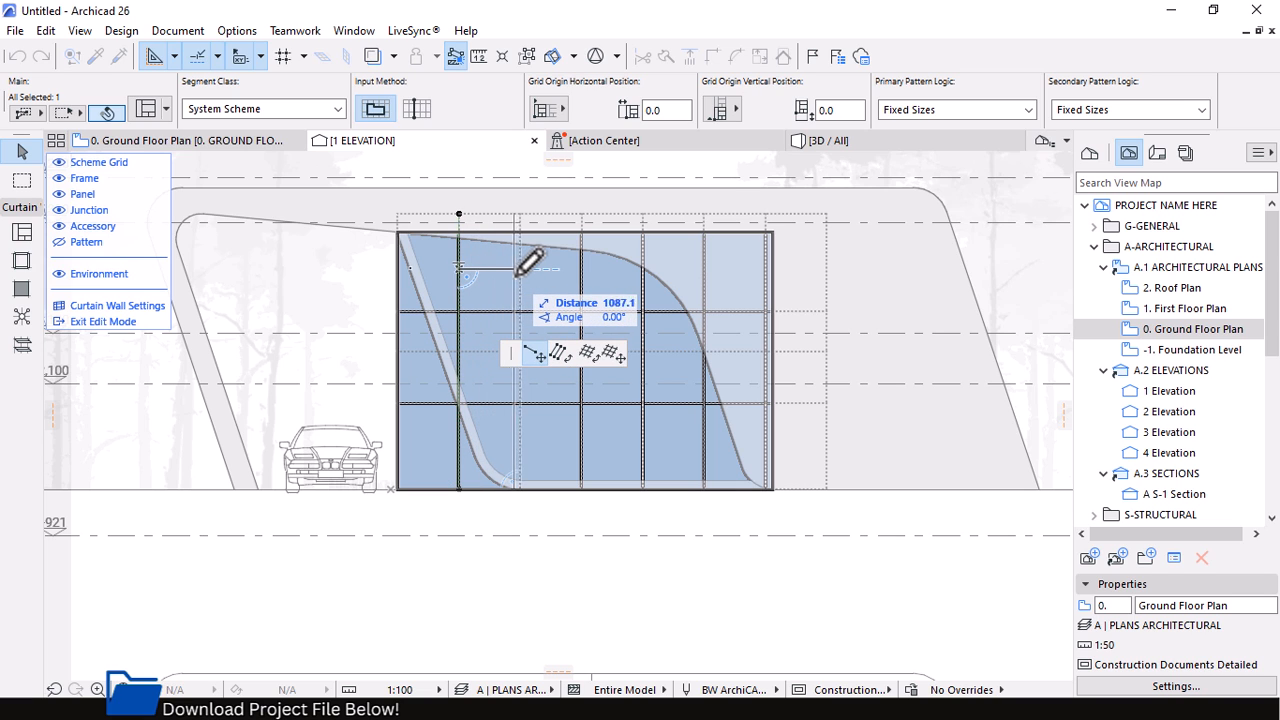
left_click(522, 263)
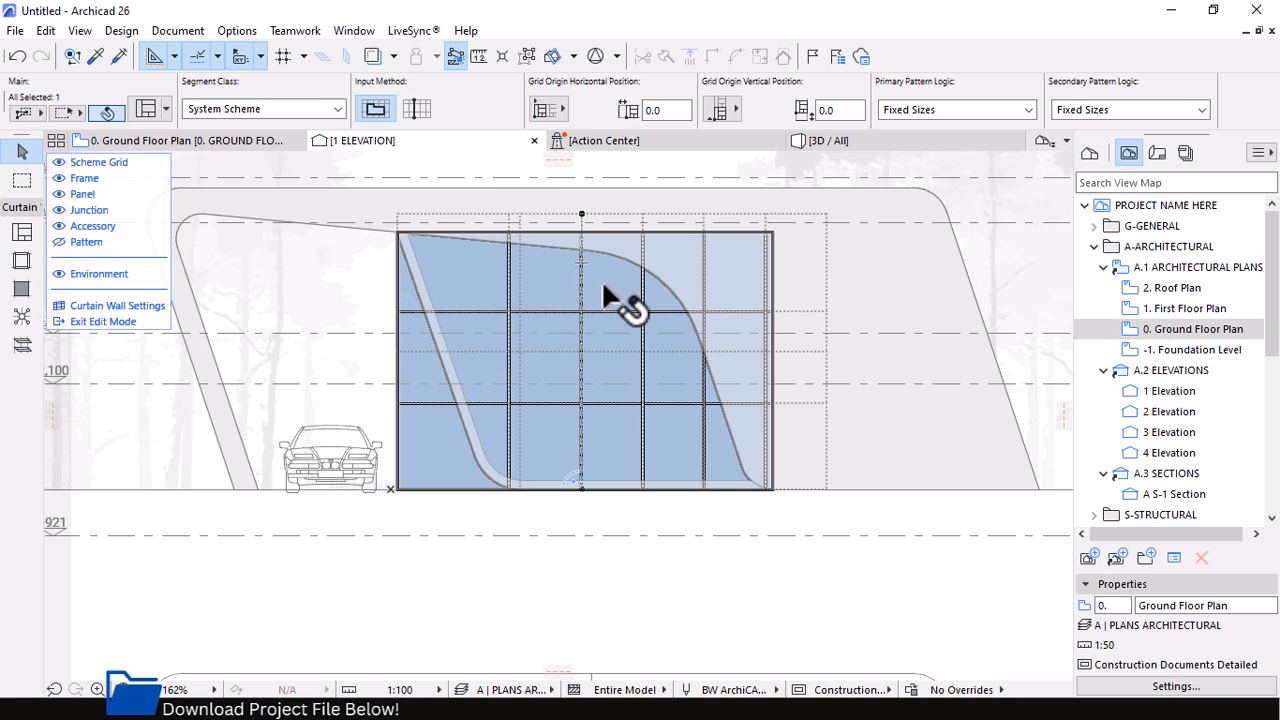
Move the next three vertical grid lines slightly left, one after another, to even out the panel widths
scroll(602, 279, "up", 2)
left_click(572, 274)
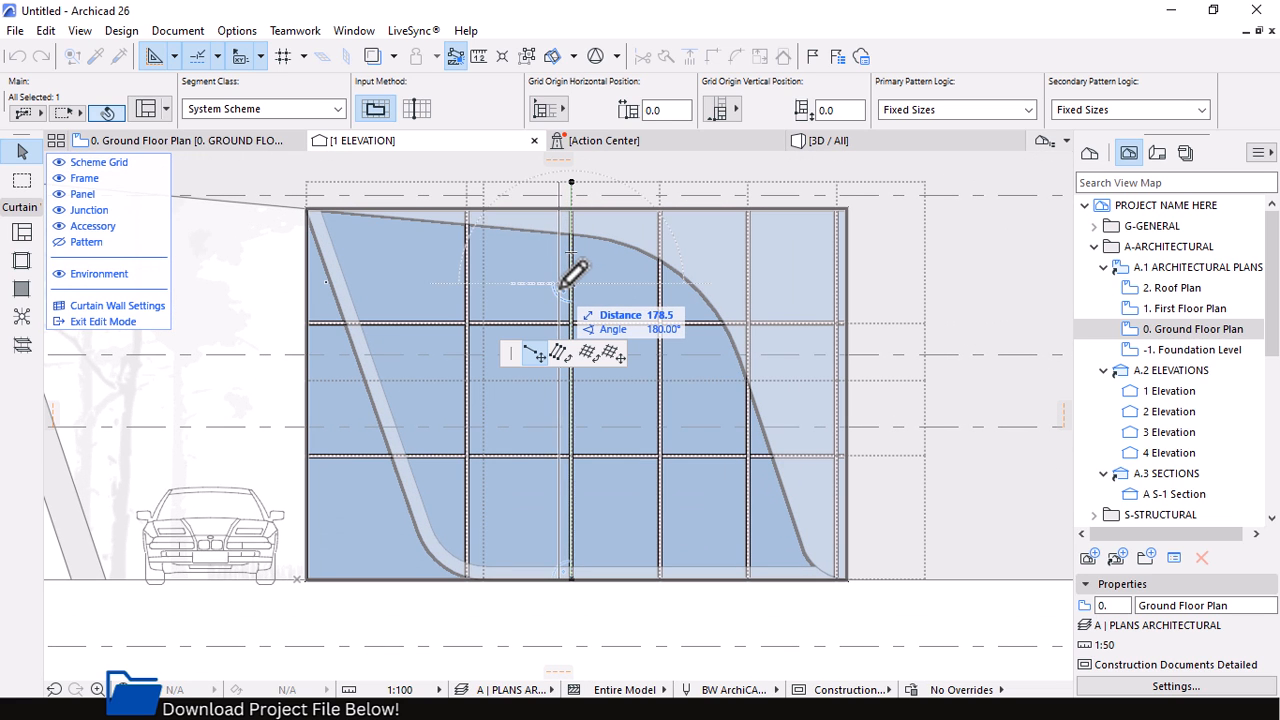
left_click(556, 289)
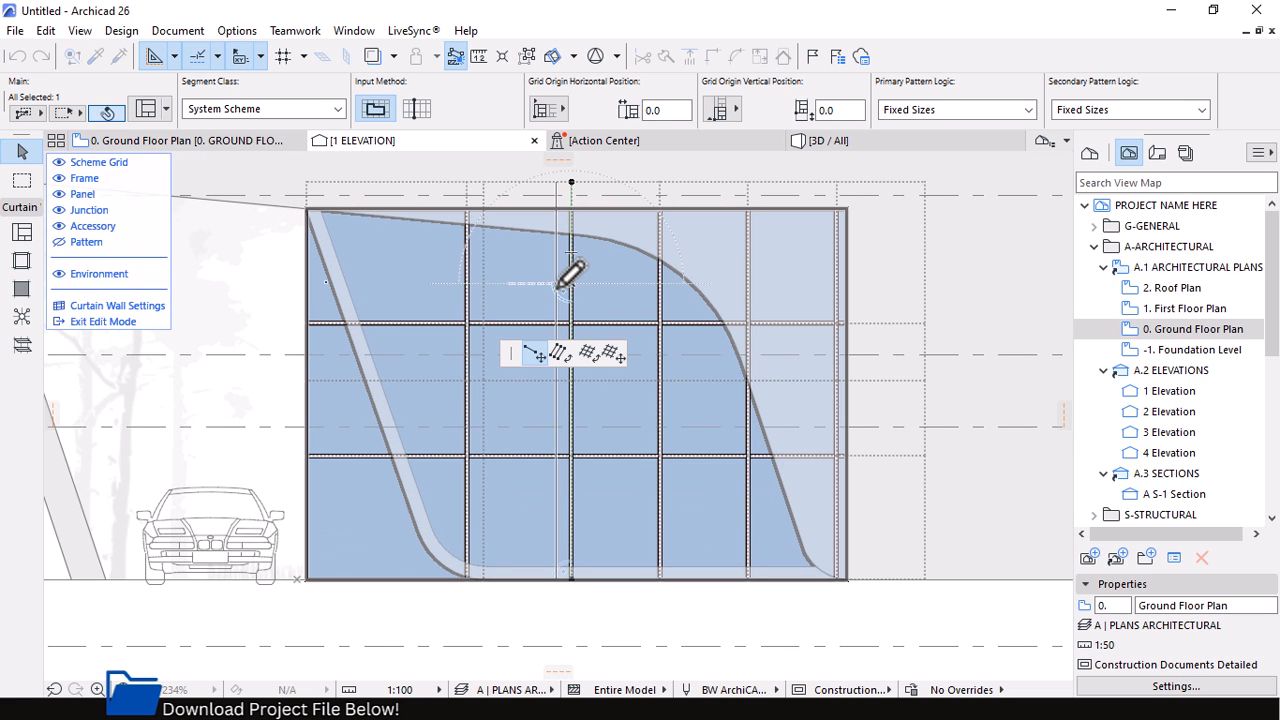
left_click(657, 274)
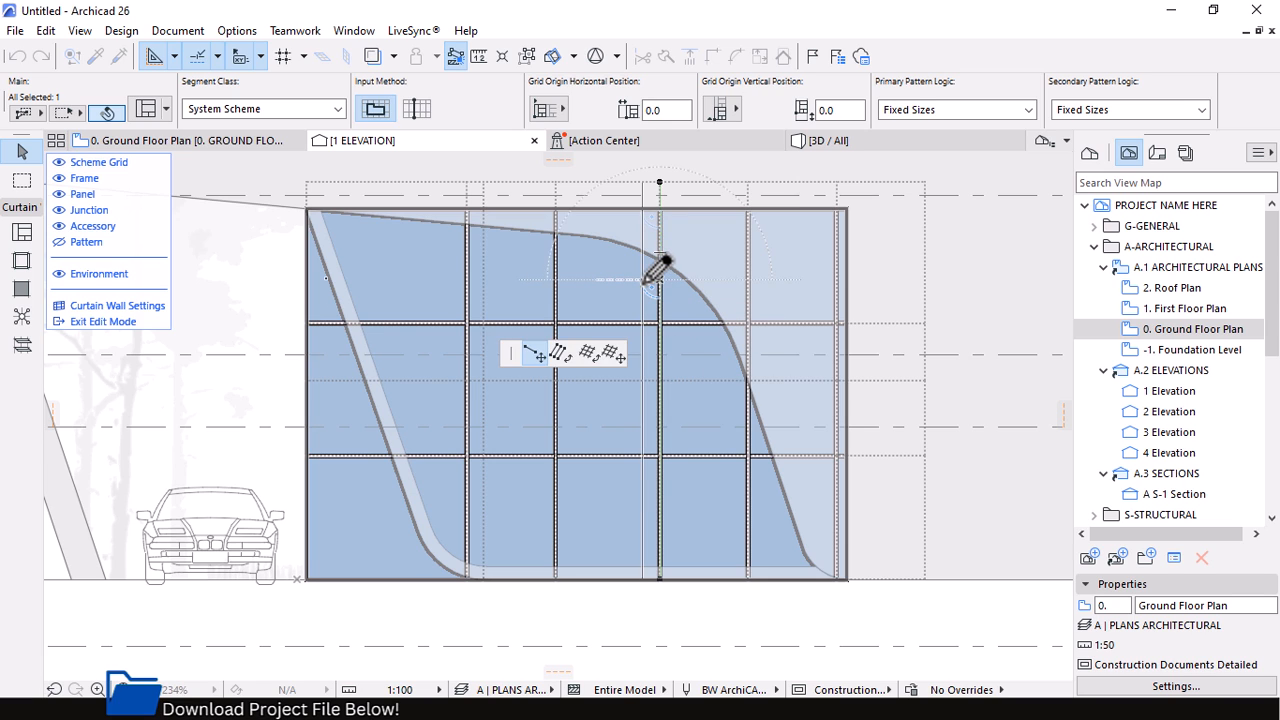
left_click(645, 281)
left_click(748, 264)
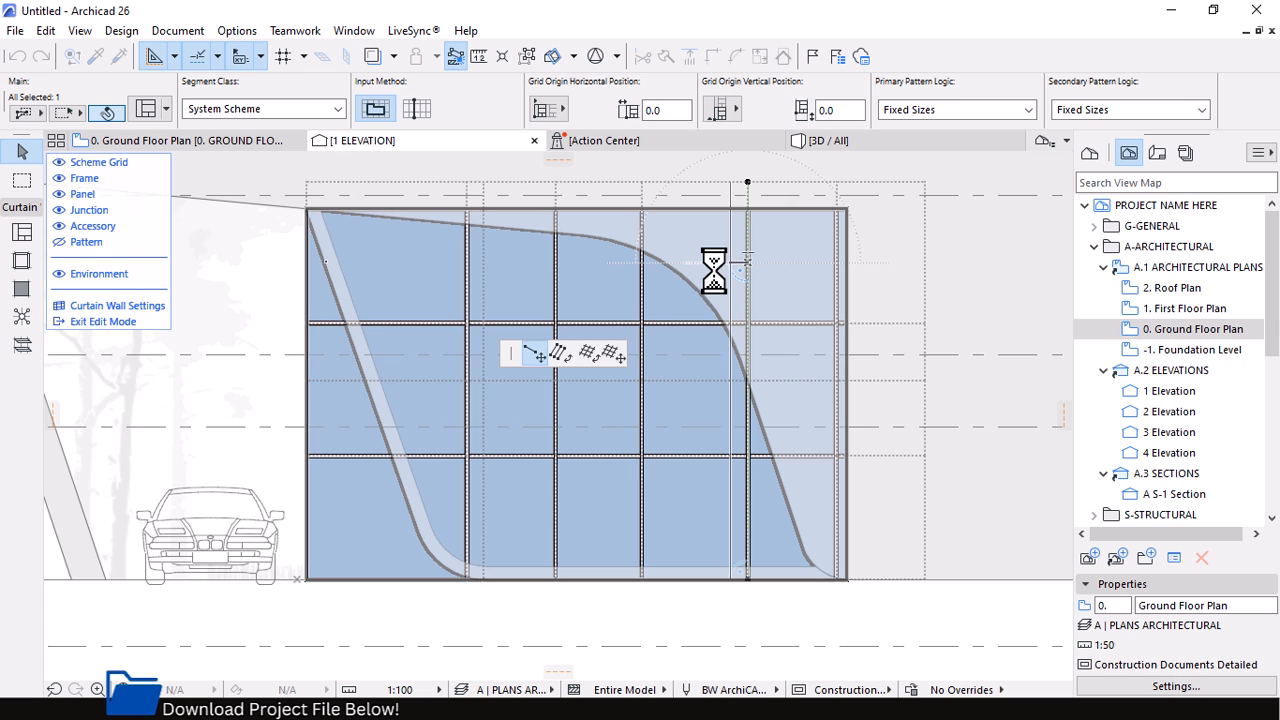
scroll(713, 270, "down", 2)
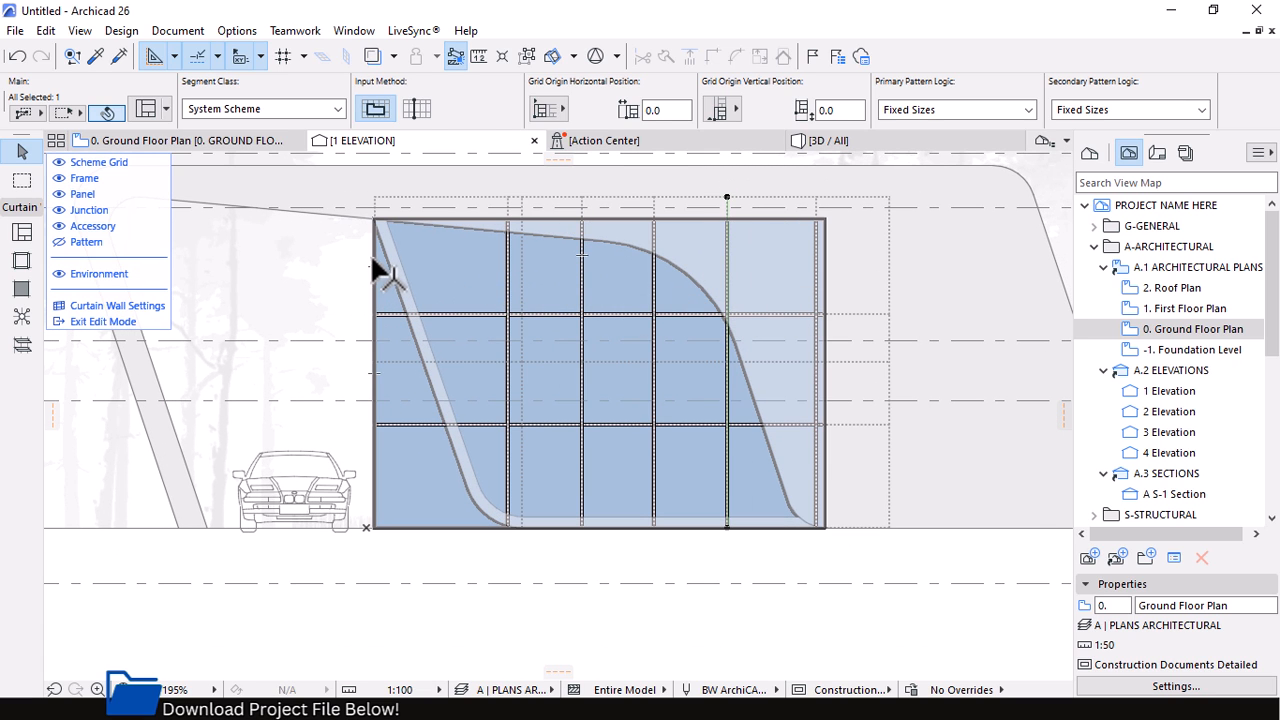
Move the left edge's vertical grid line right to form an extra mullion within the first panel column, fine-tuning it further right
scroll(473, 235, "up", 2)
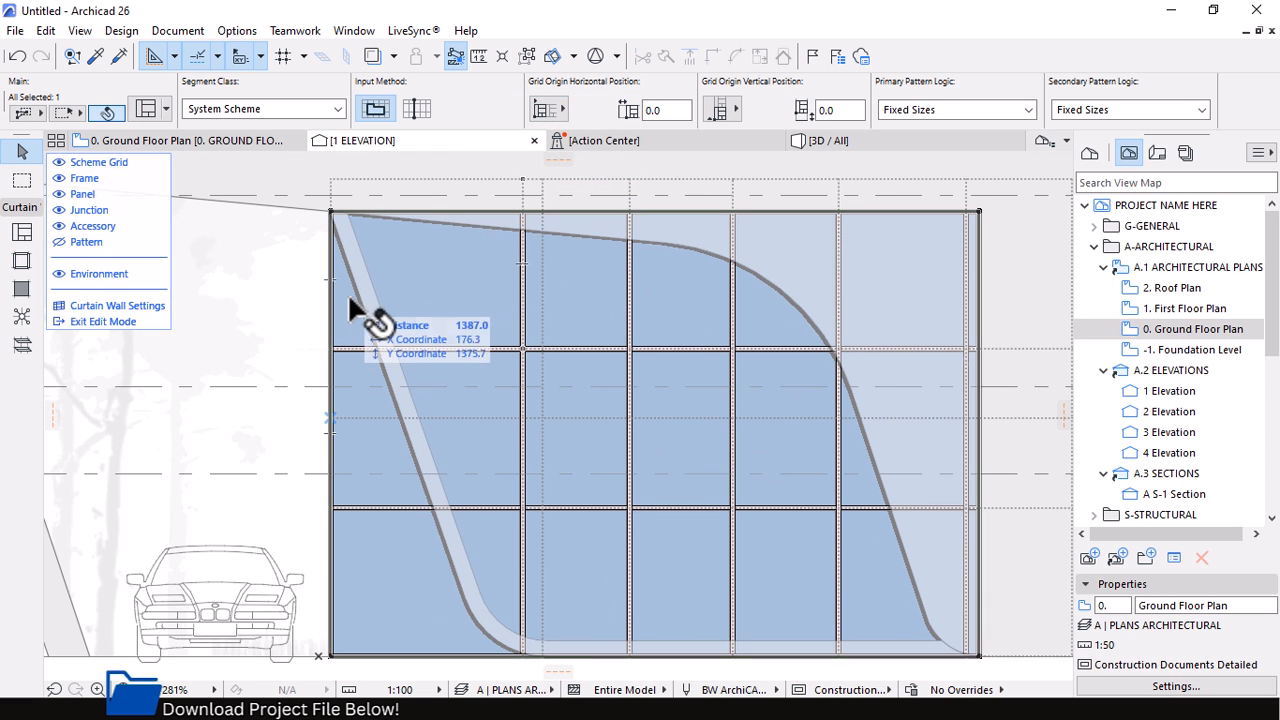
left_click(332, 189)
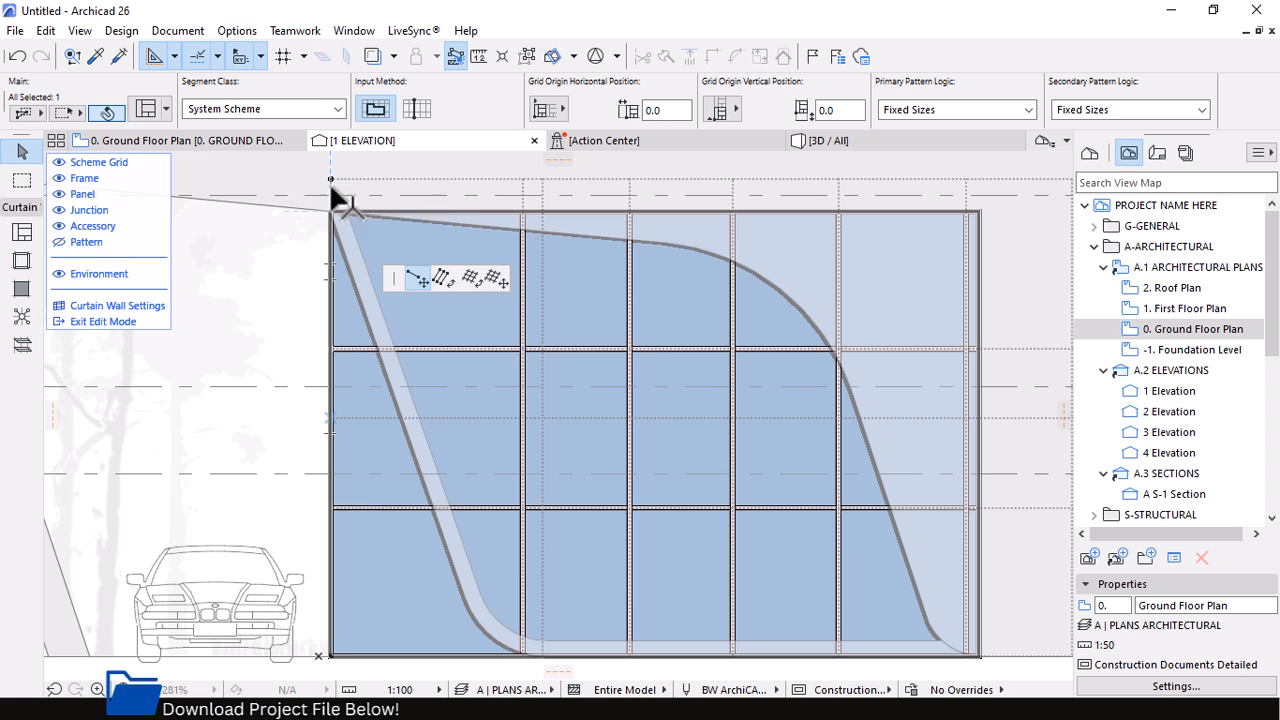
left_click(390, 204)
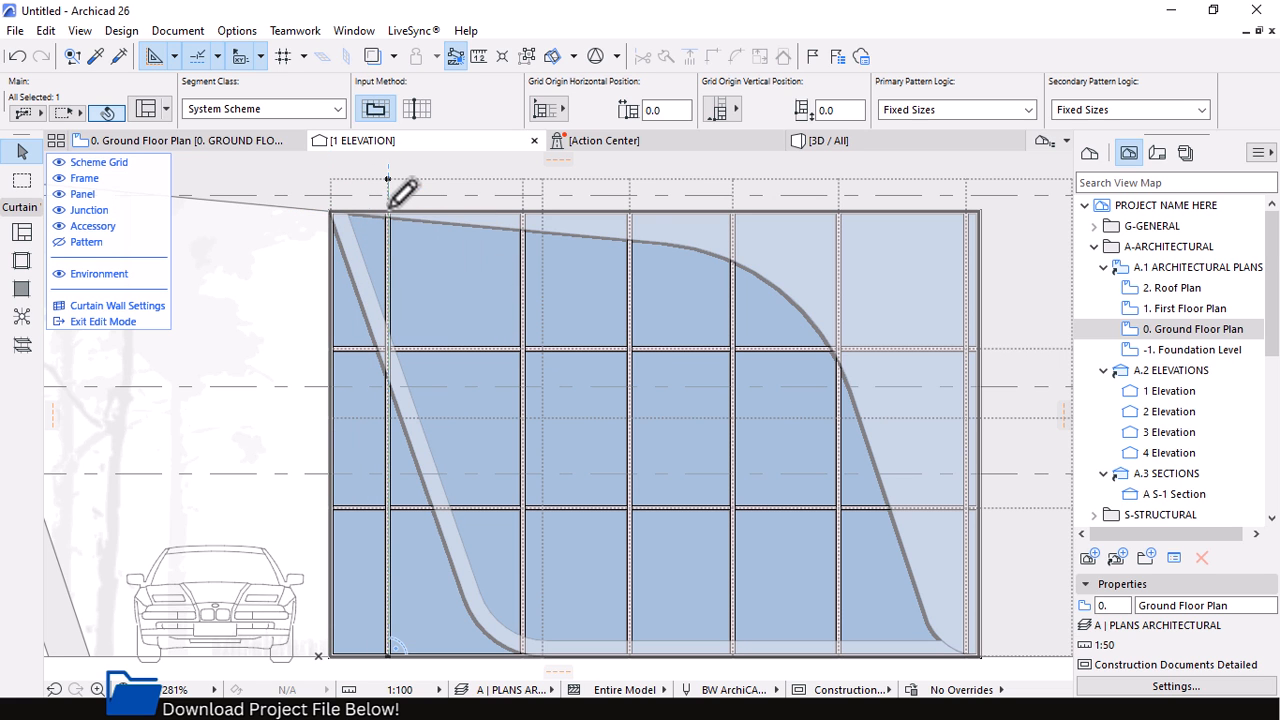
scroll(400, 202, "down", 2)
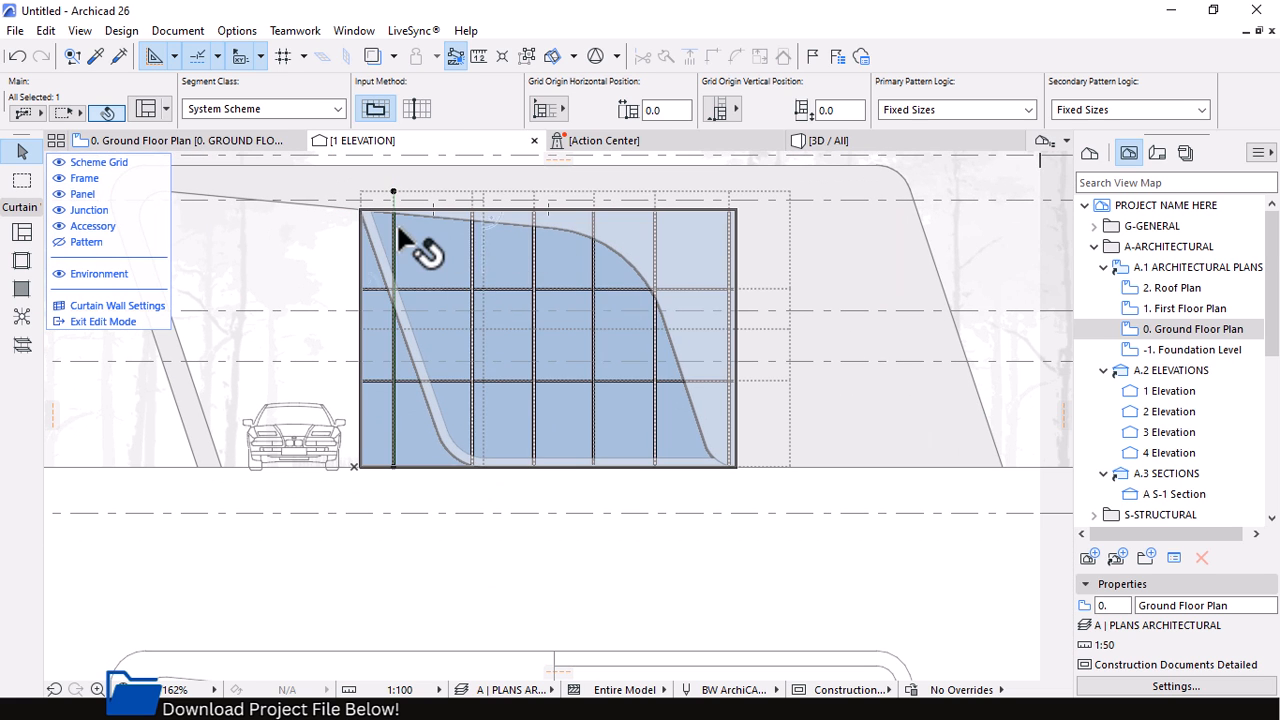
scroll(397, 222, "up", 3)
left_click(395, 193)
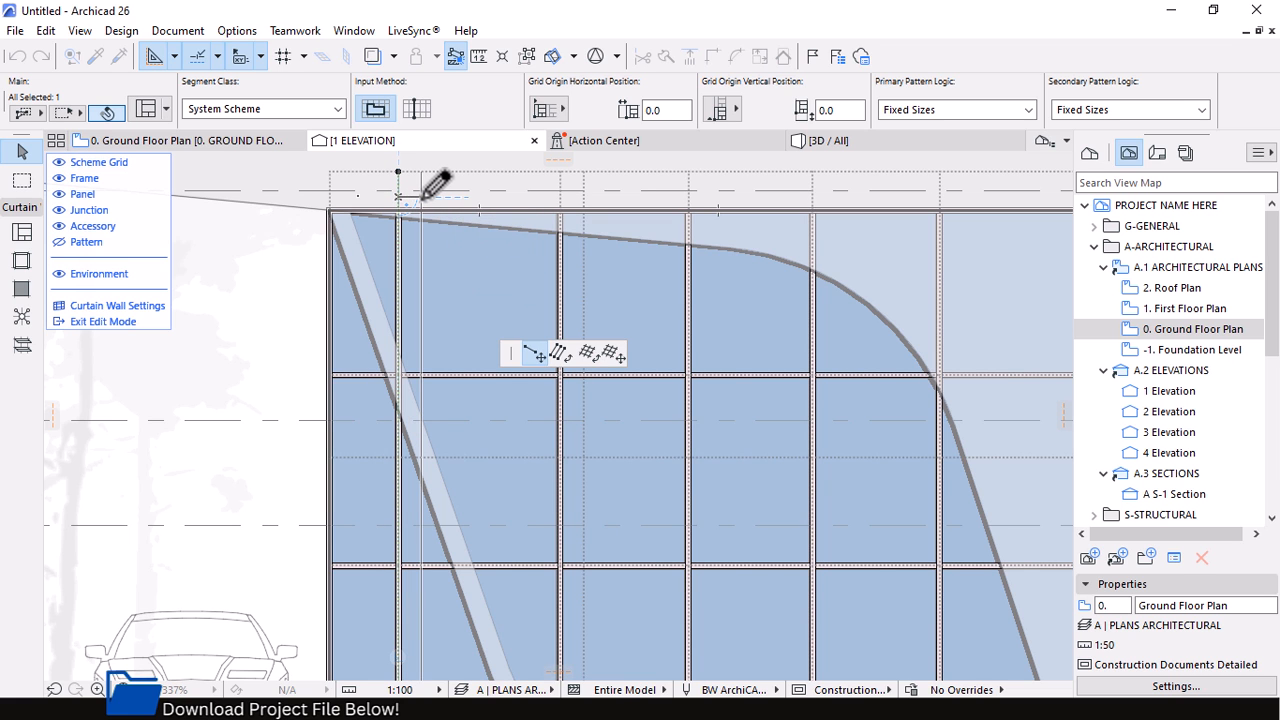
left_click(422, 197)
scroll(509, 263, "down", 5)
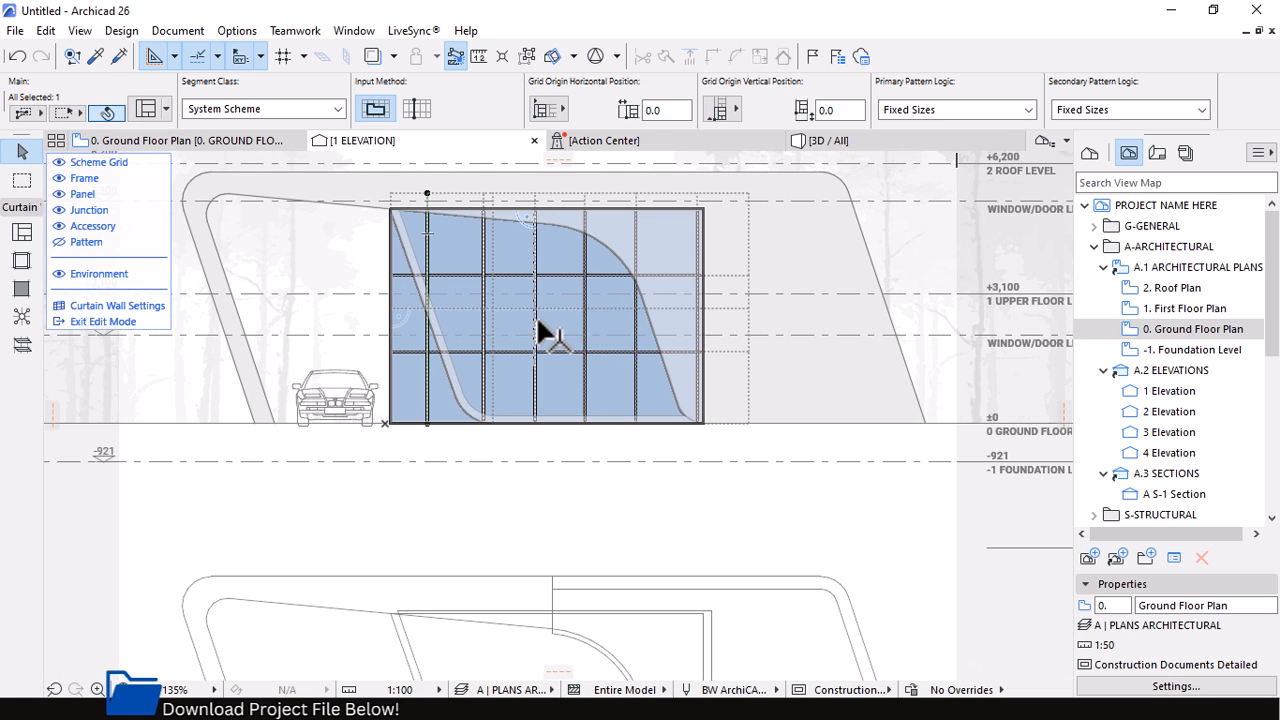
scroll(666, 266, "up", 2)
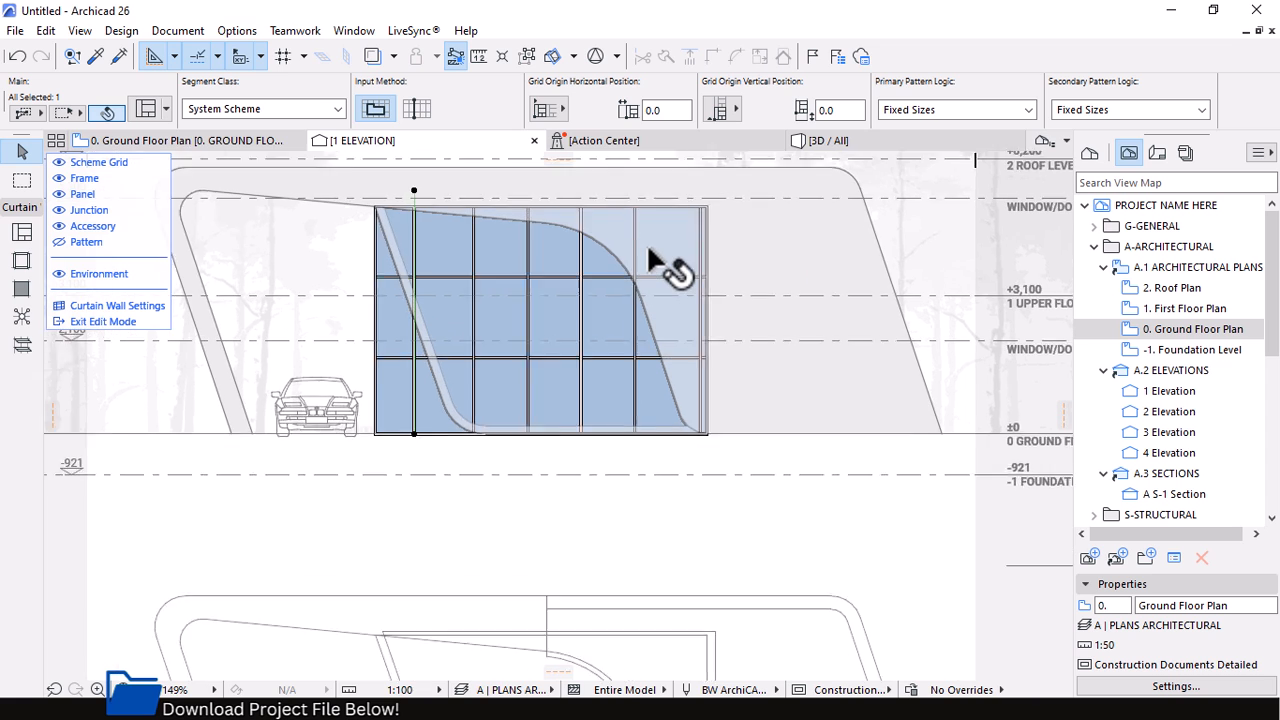
Examine the curtain wall's revised mullion spacing in the 3D view
left_click(841, 146)
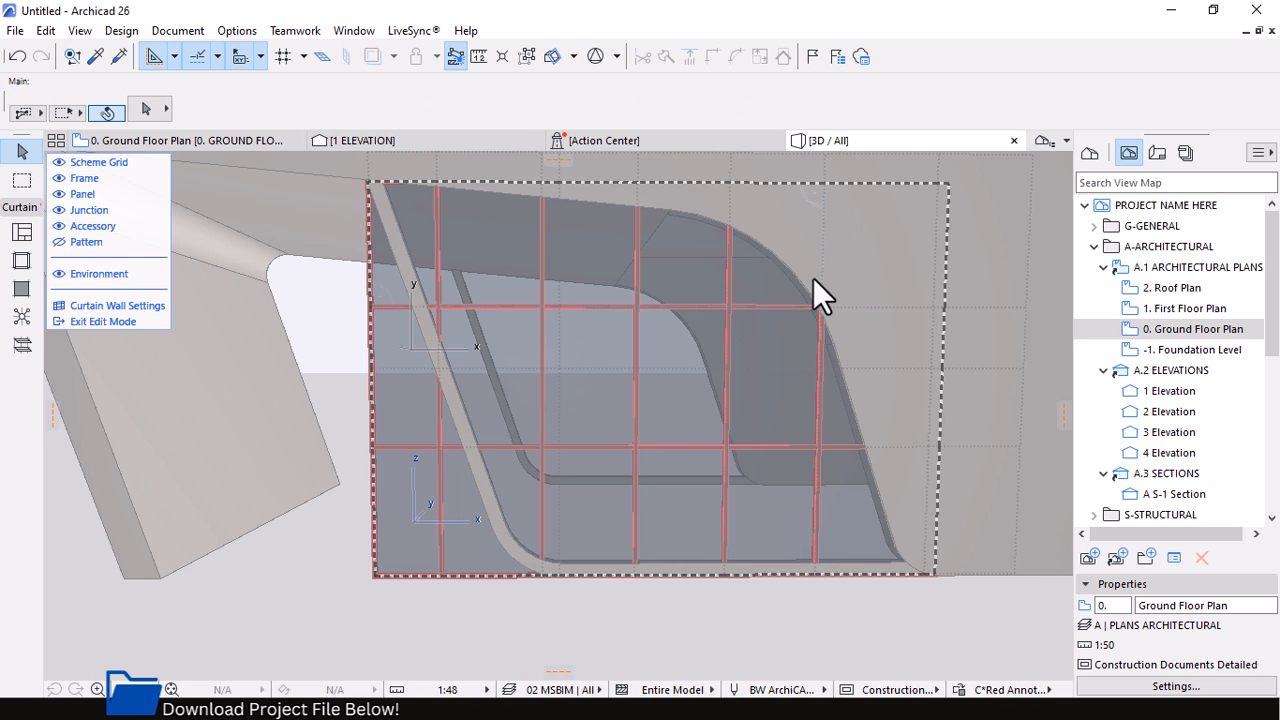
middle_click_drag(813, 278, 673, 515, "shift")
scroll(673, 515, "up", 2)
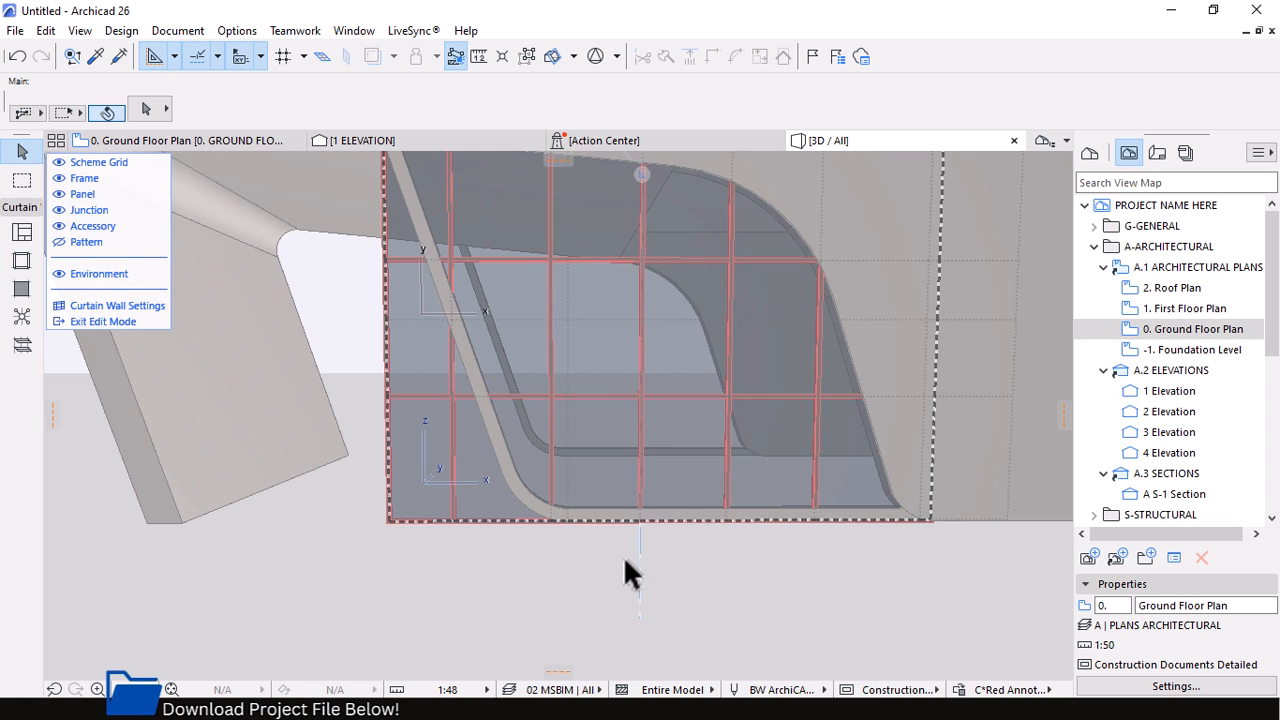
scroll(590, 484, "down", 2)
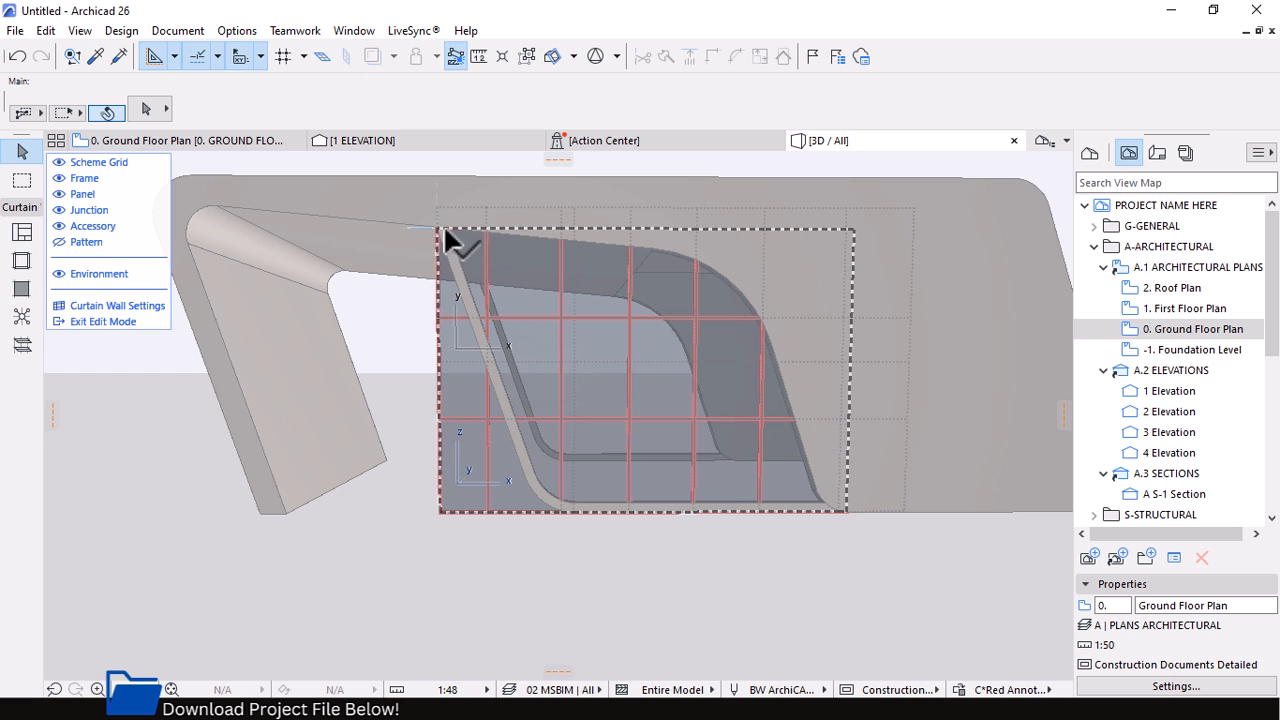
scroll(639, 407, "up", 2)
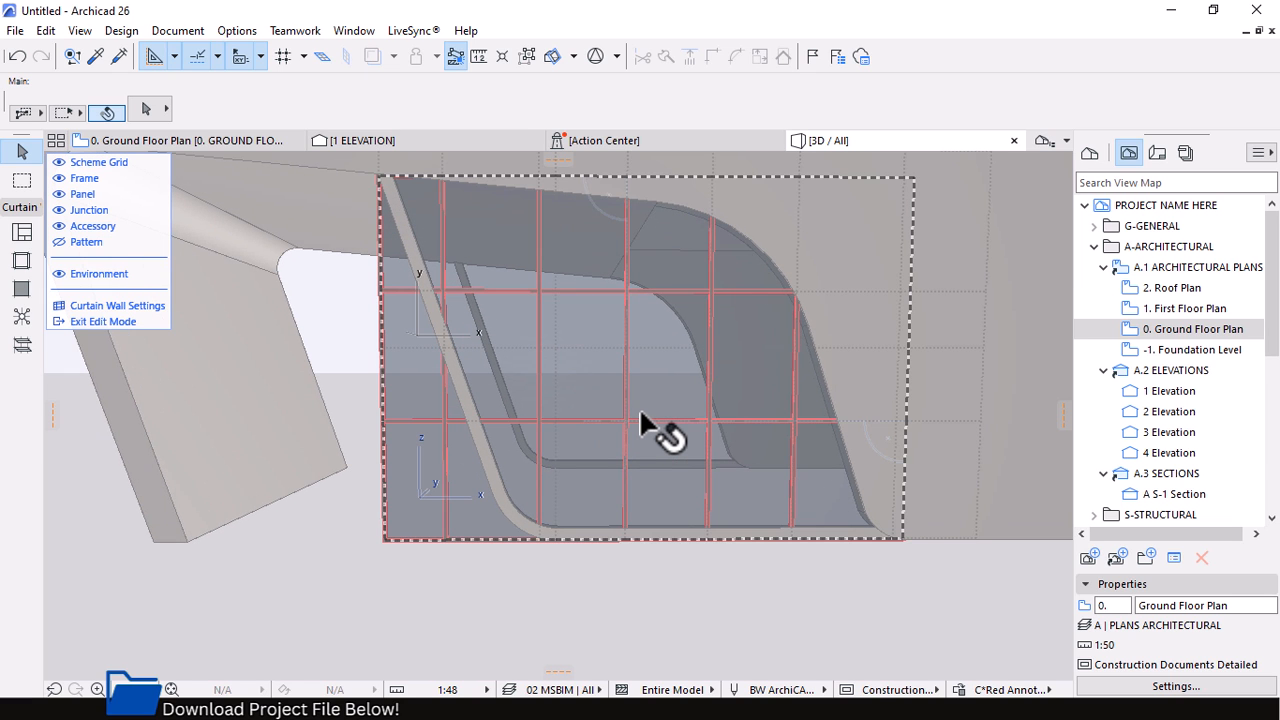
scroll(626, 489, "up", 1)
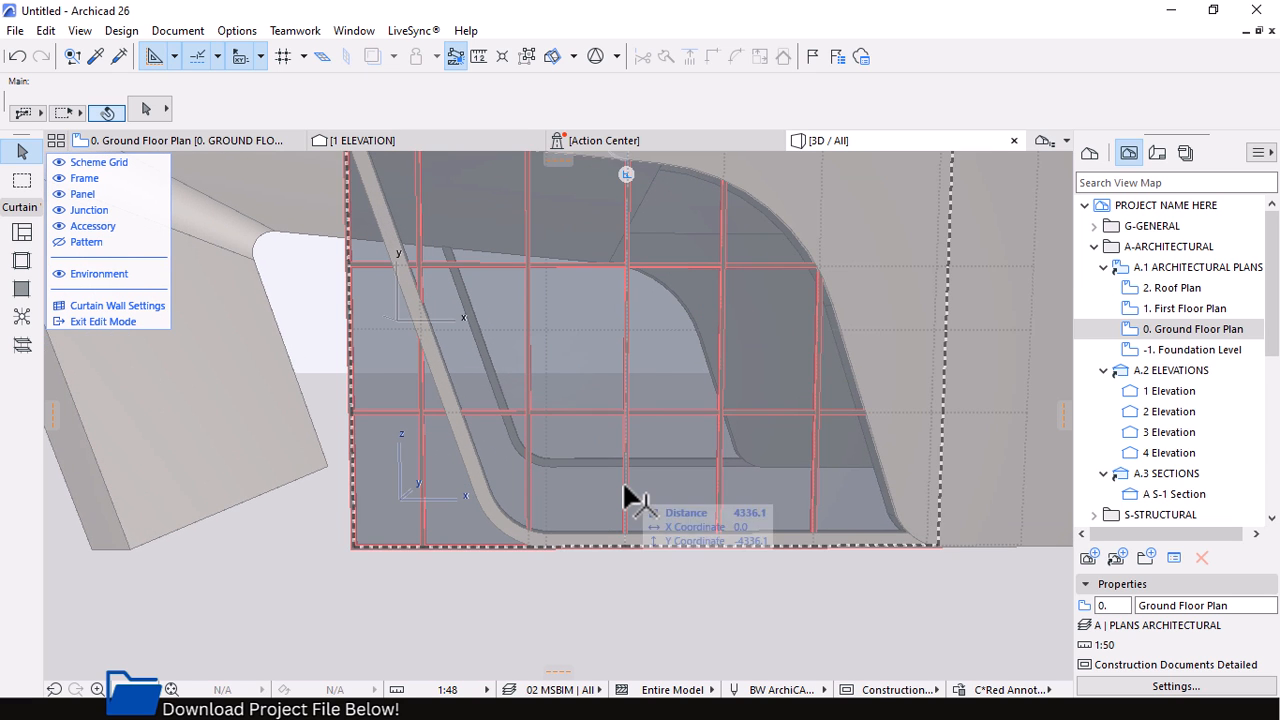
left_click(362, 140)
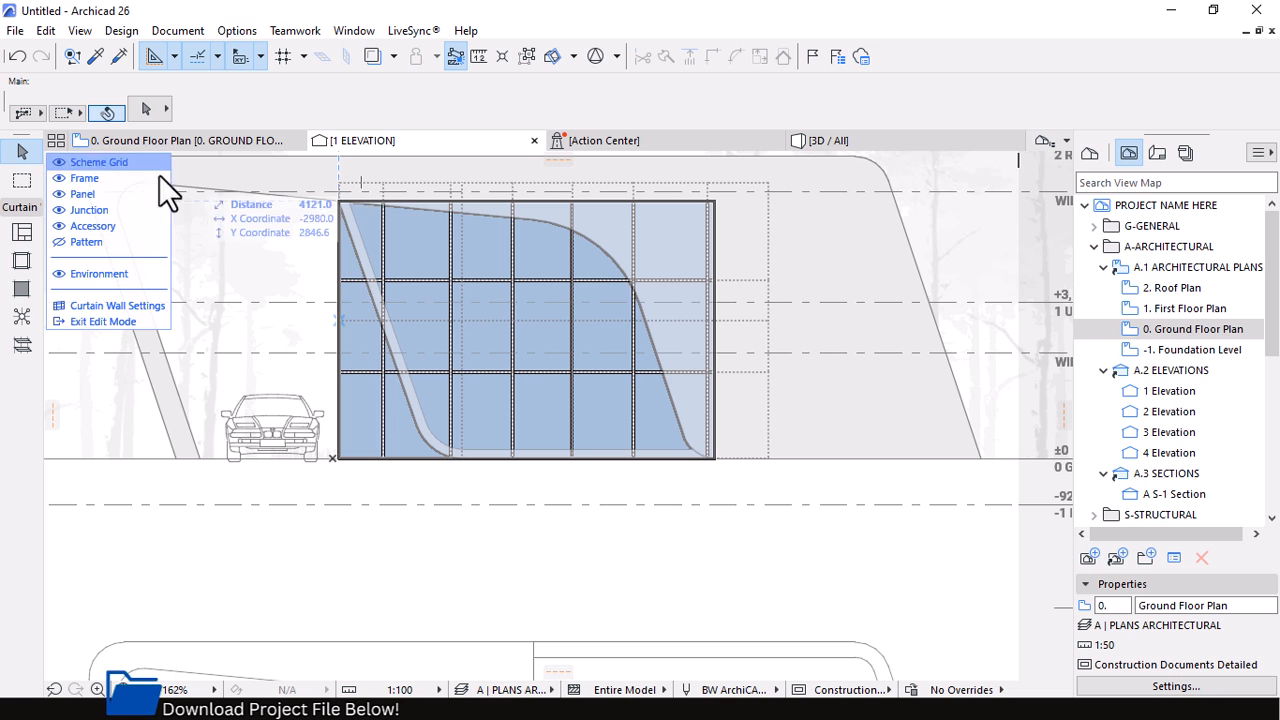
left_click(341, 182)
scroll(335, 184, "up", 2)
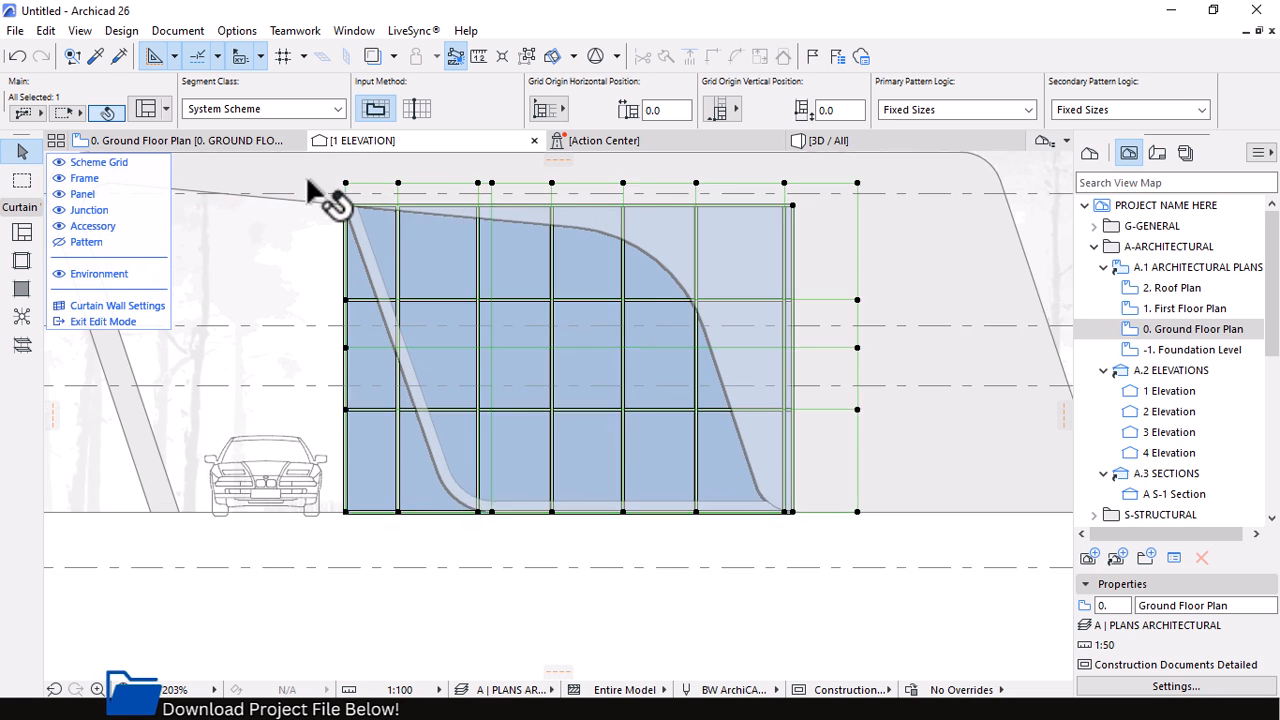
scroll(350, 180, "up", 2)
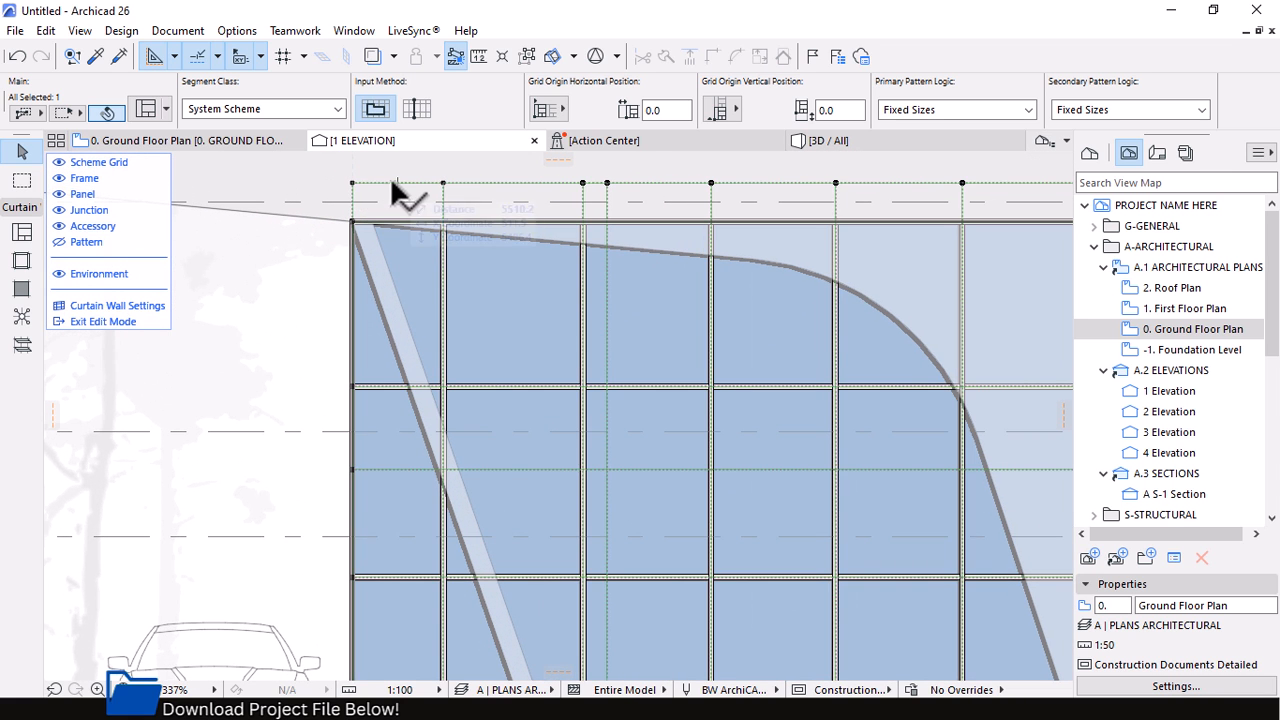
scroll(361, 172, "down", 1)
scroll(361, 172, "down", 2)
scroll(365, 518, "up", 4)
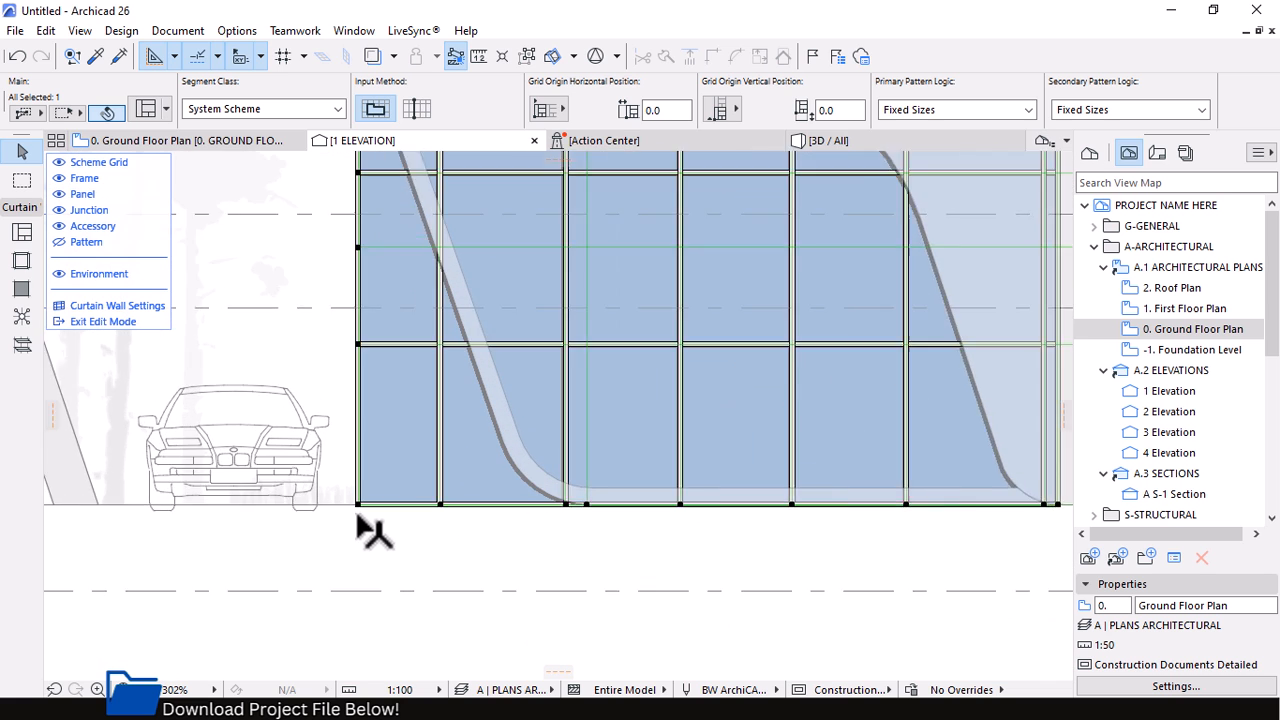
left_click(357, 506)
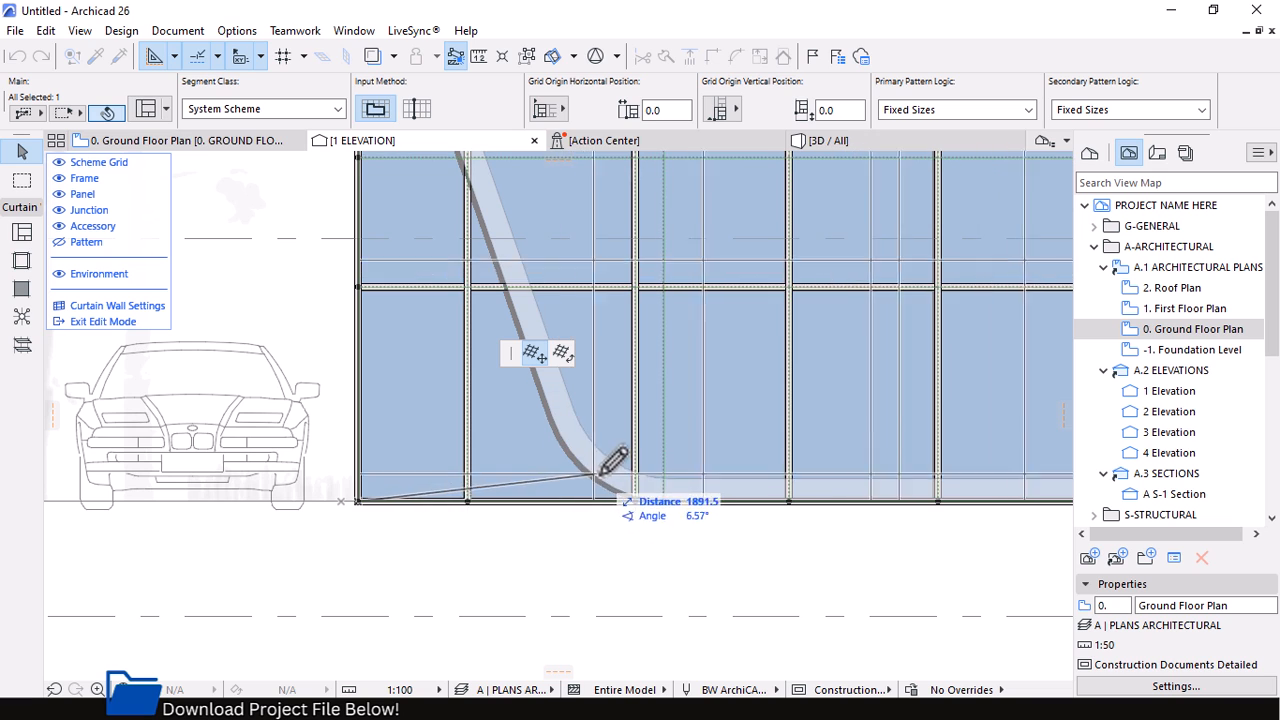
scroll(647, 495, "down", 3)
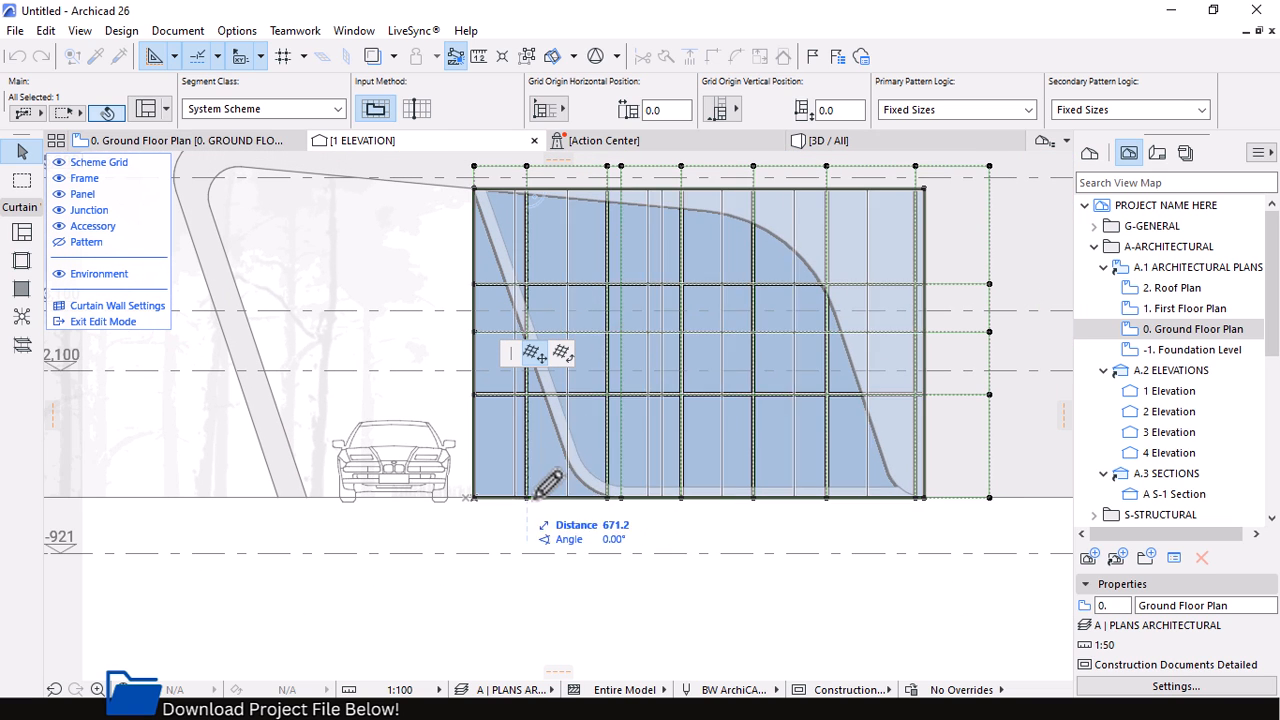
scroll(505, 496, "up", 4)
left_click(444, 507)
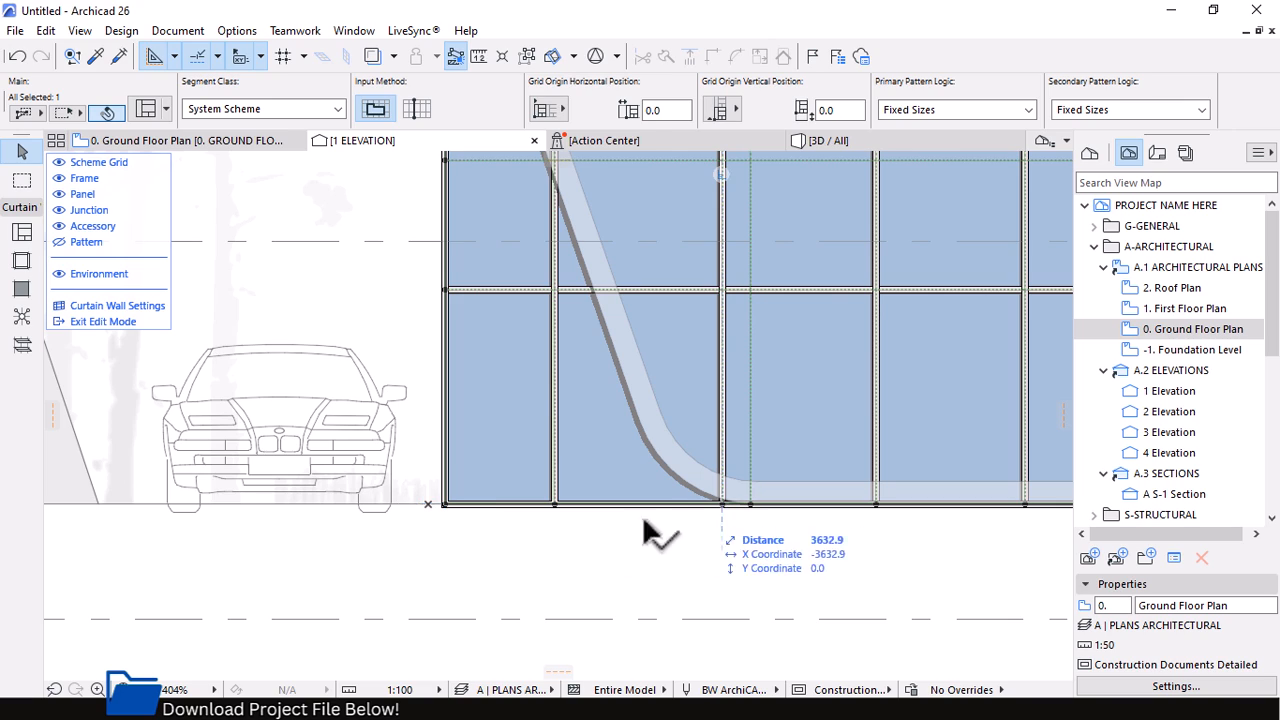
scroll(571, 500, "down", 5)
scroll(520, 393, "up", 5)
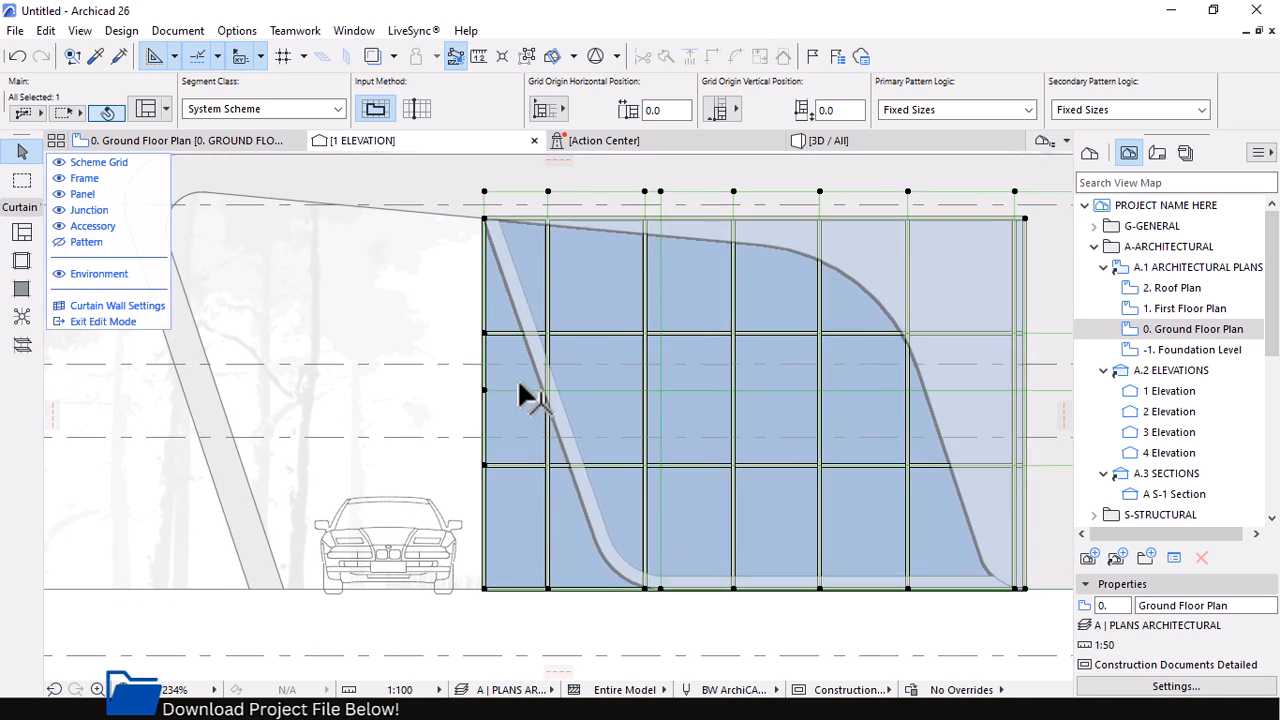
scroll(514, 394, "down", 4)
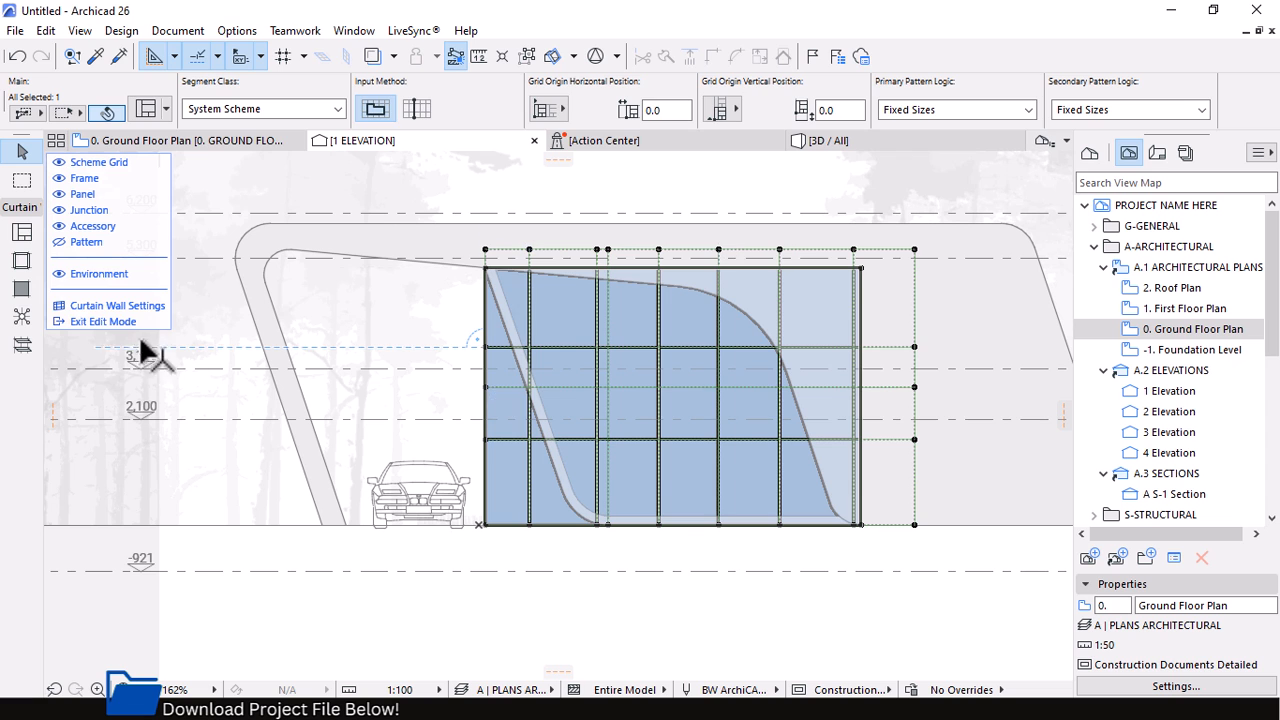
Exit the curtain wall's edit mode and view the whole curtain wall and pavilion from outside in the 3D view
left_click(143, 320)
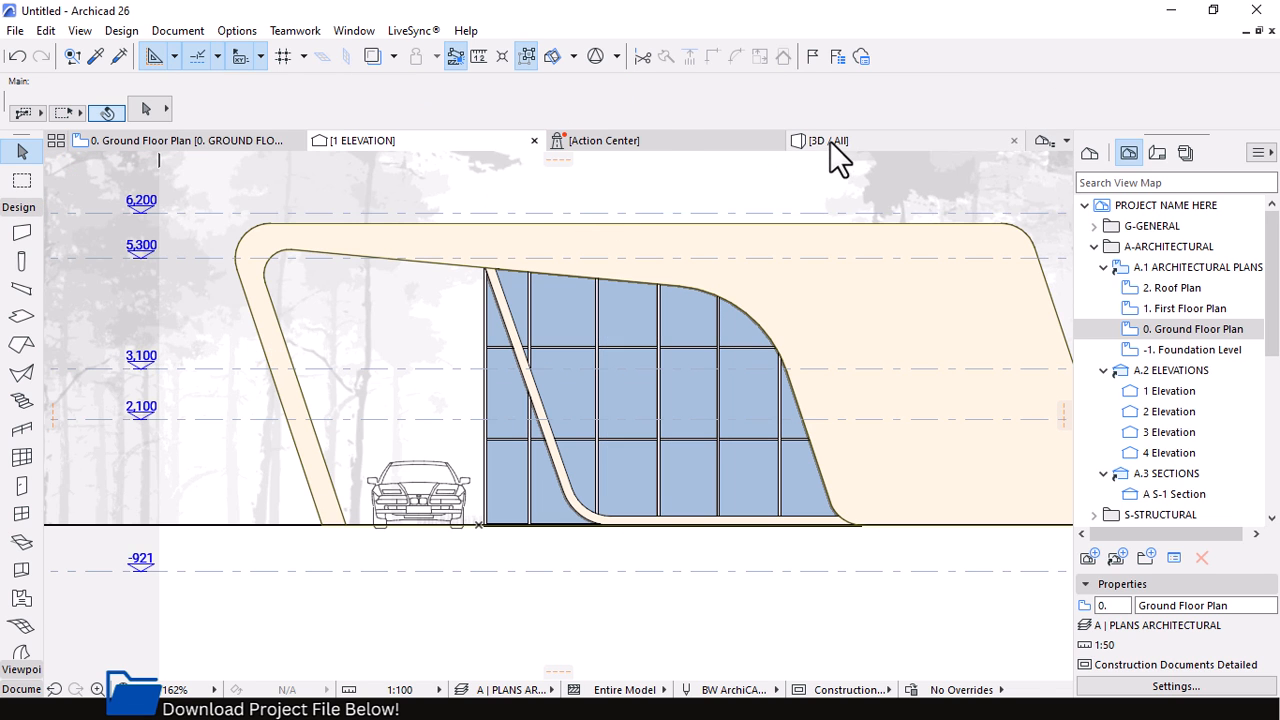
left_click(830, 141)
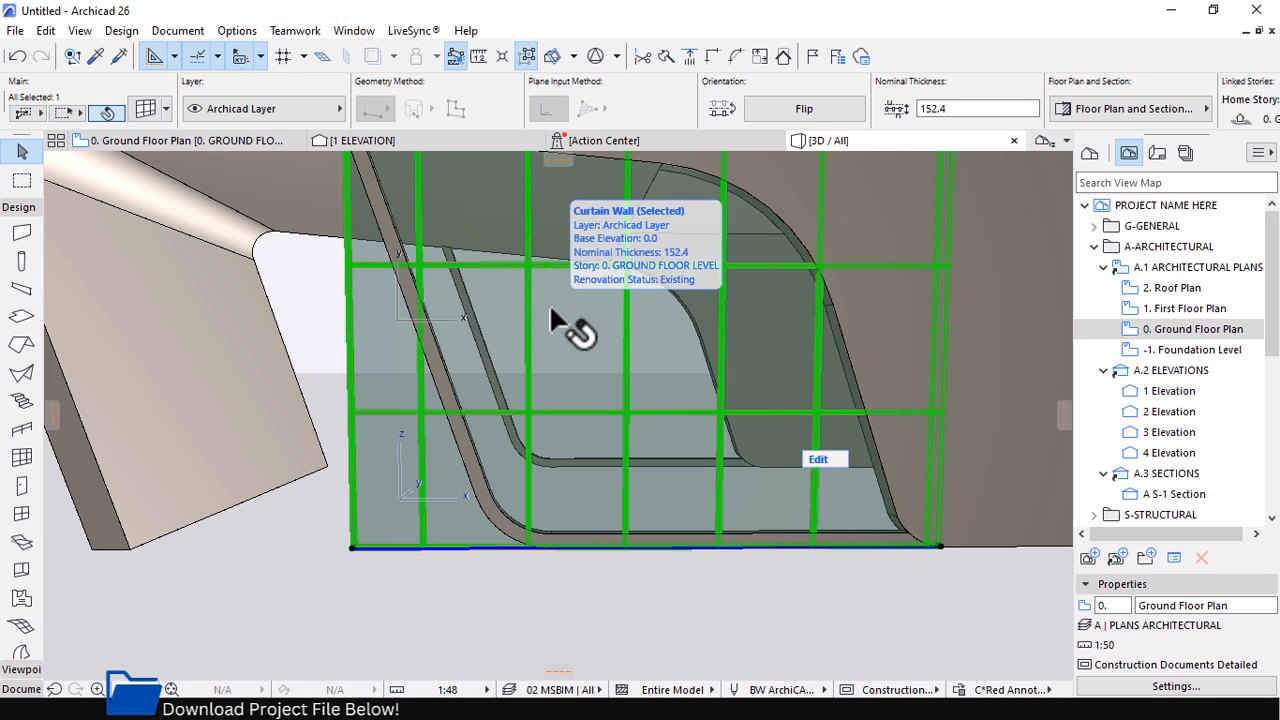
middle_click_drag(551, 346, 527, 450, "shift")
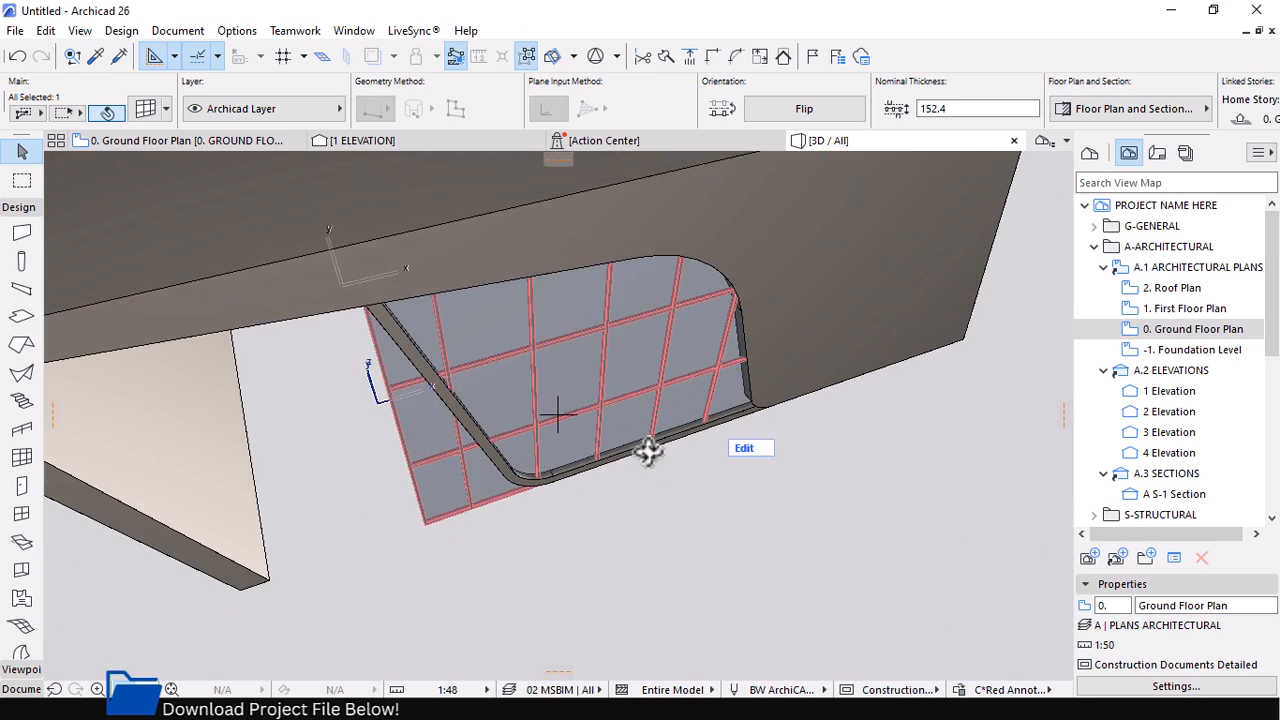
middle_click_drag(648, 452, 589, 420, "shift")
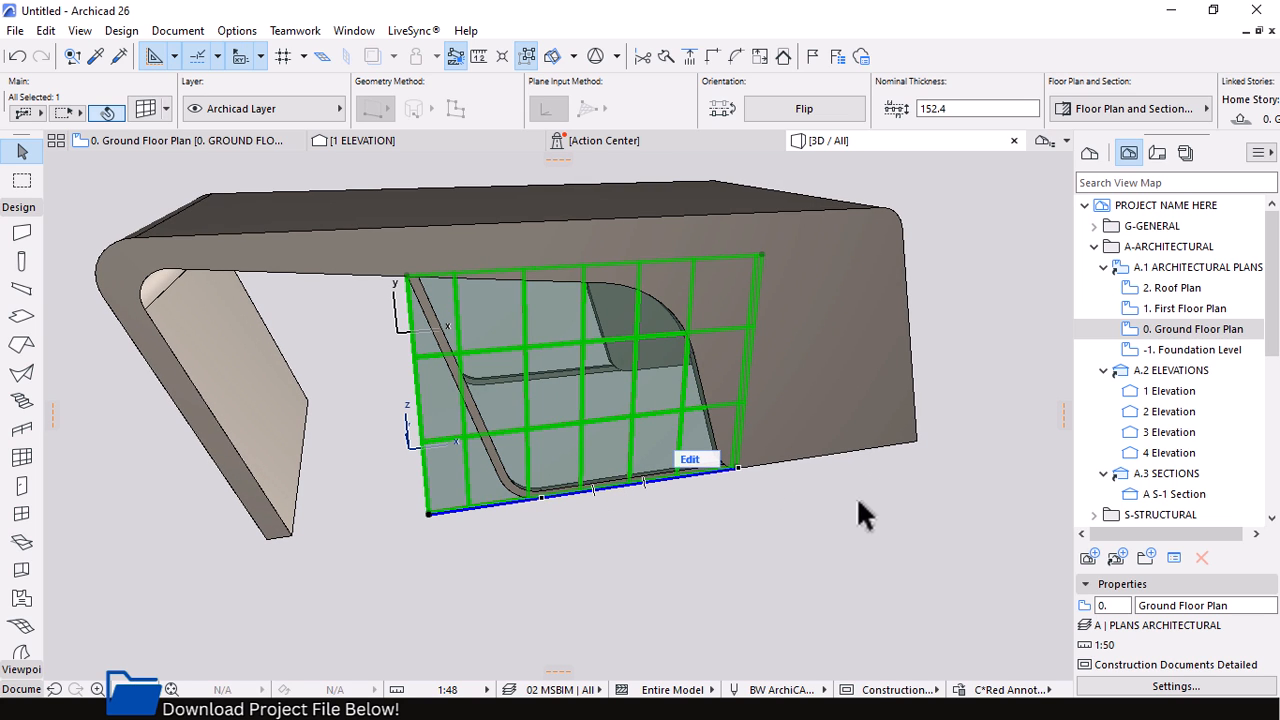
Set up a solid element operation with the curtain wall as target and the slanted aluminium frame as operator
right_click(738, 512)
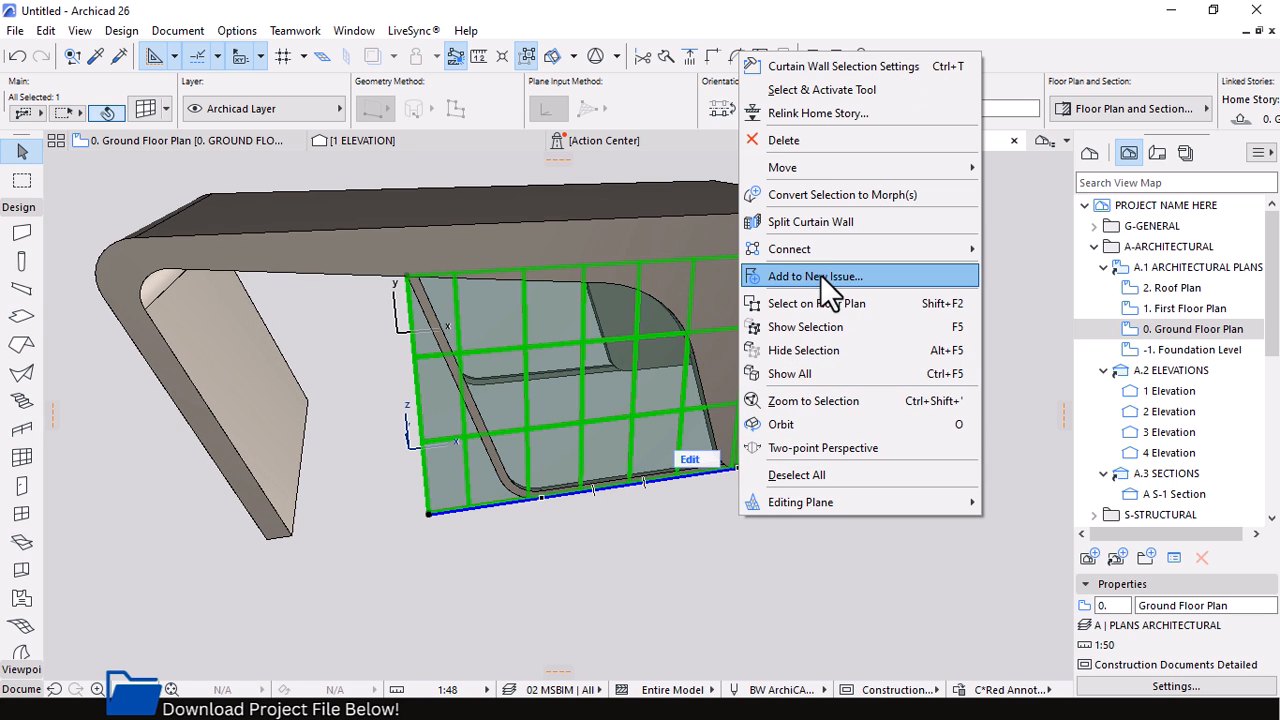
mouse_move(824, 250)
left_click(1070, 296)
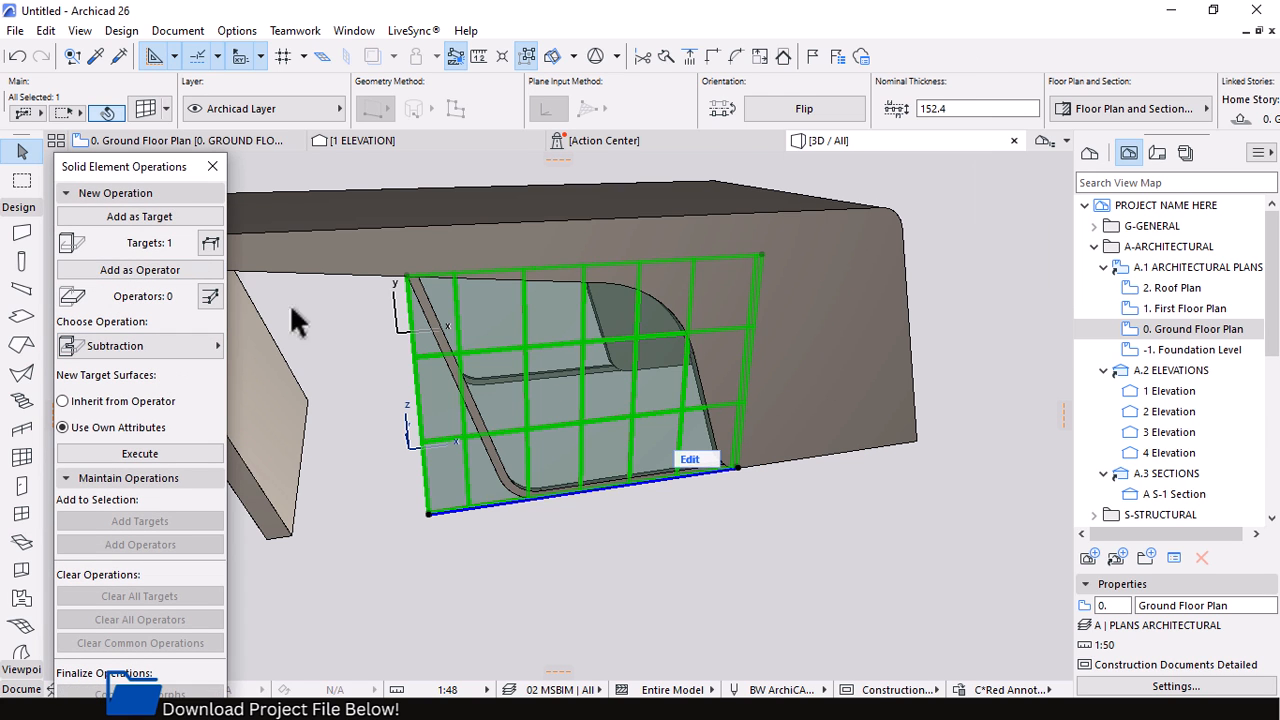
left_click(150, 218)
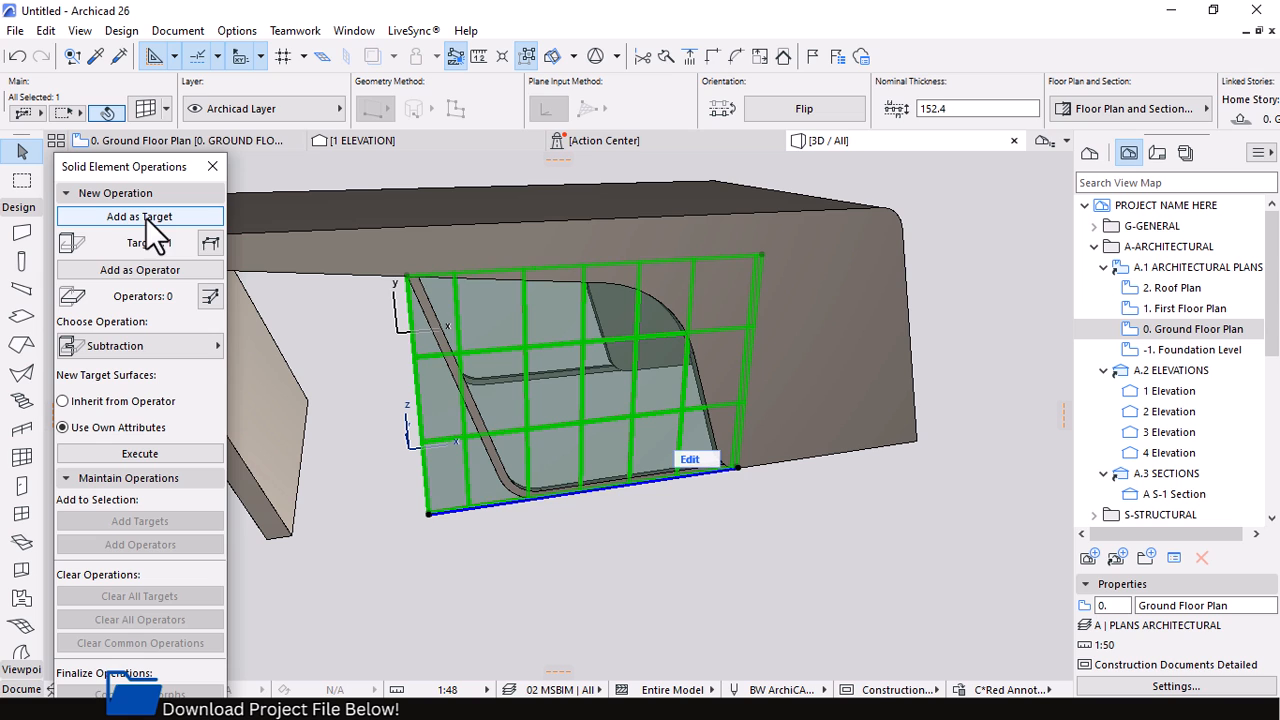
left_click(443, 343)
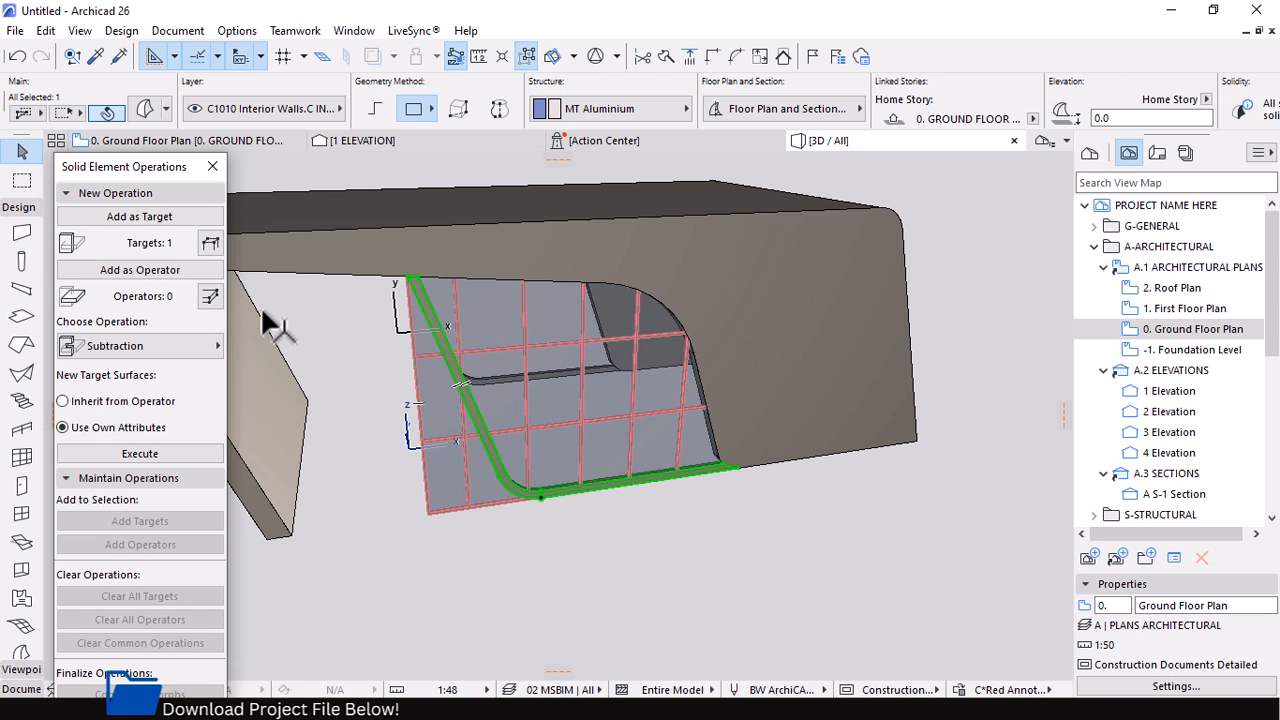
left_click(97, 271)
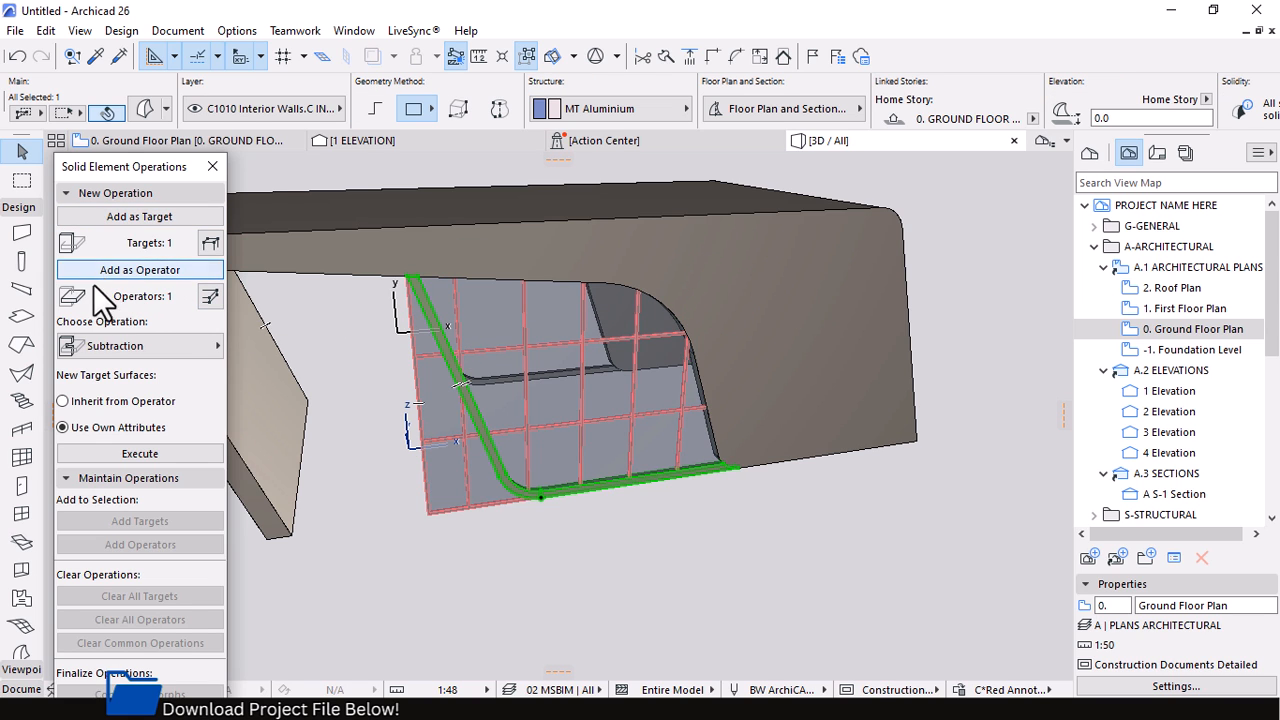
Execute a Subtraction with downward extrusion to cut the curtain wall below the slanted frame, and inspect the cut edge
left_click(190, 347)
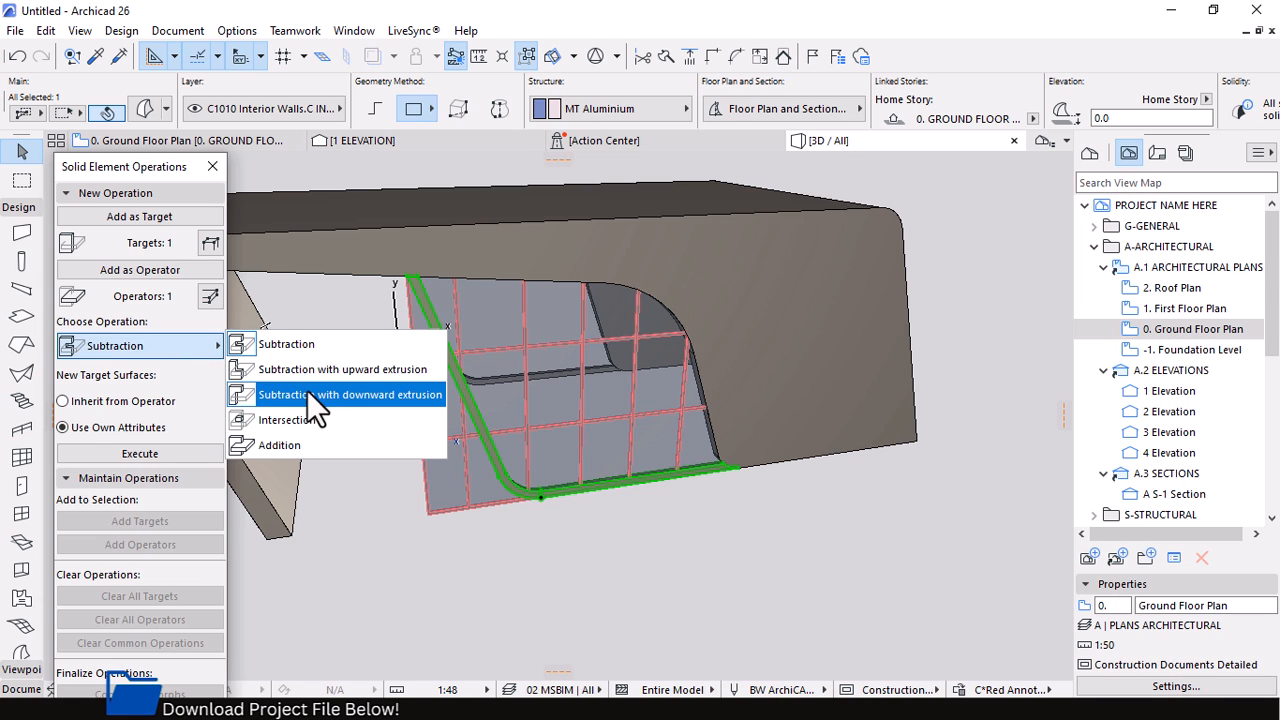
left_click(496, 484)
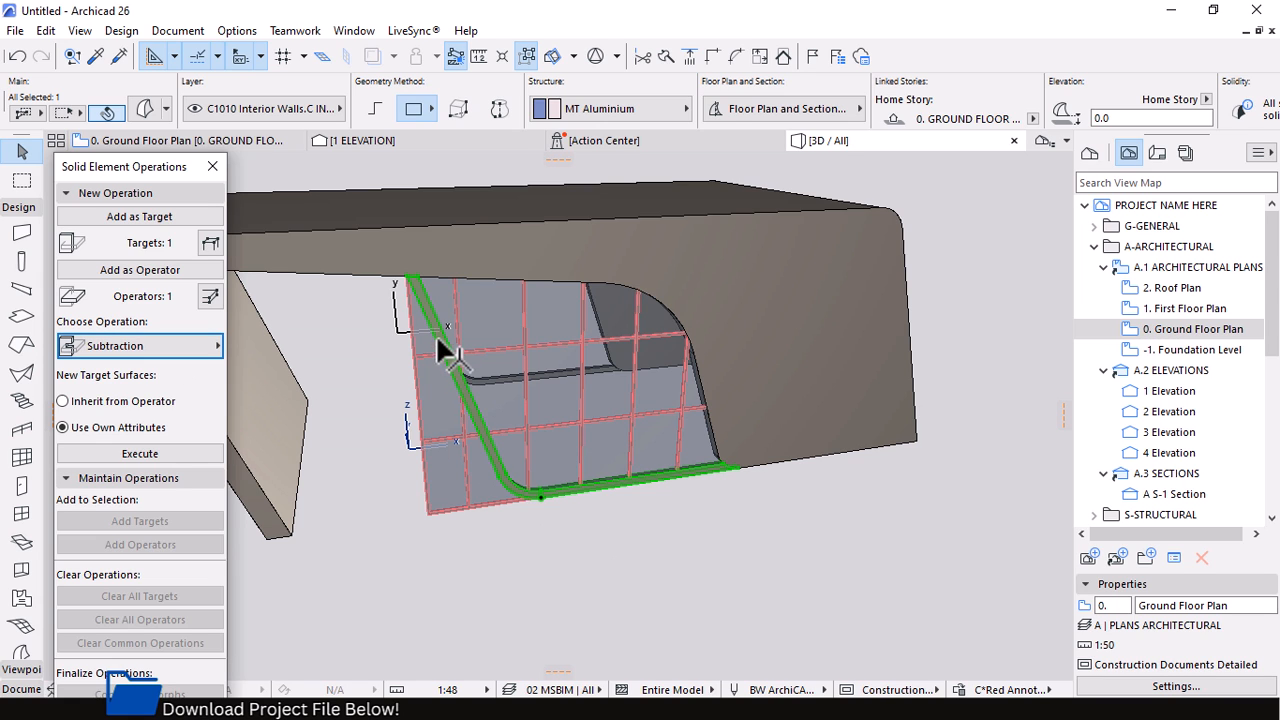
left_click(178, 348)
left_click(298, 394)
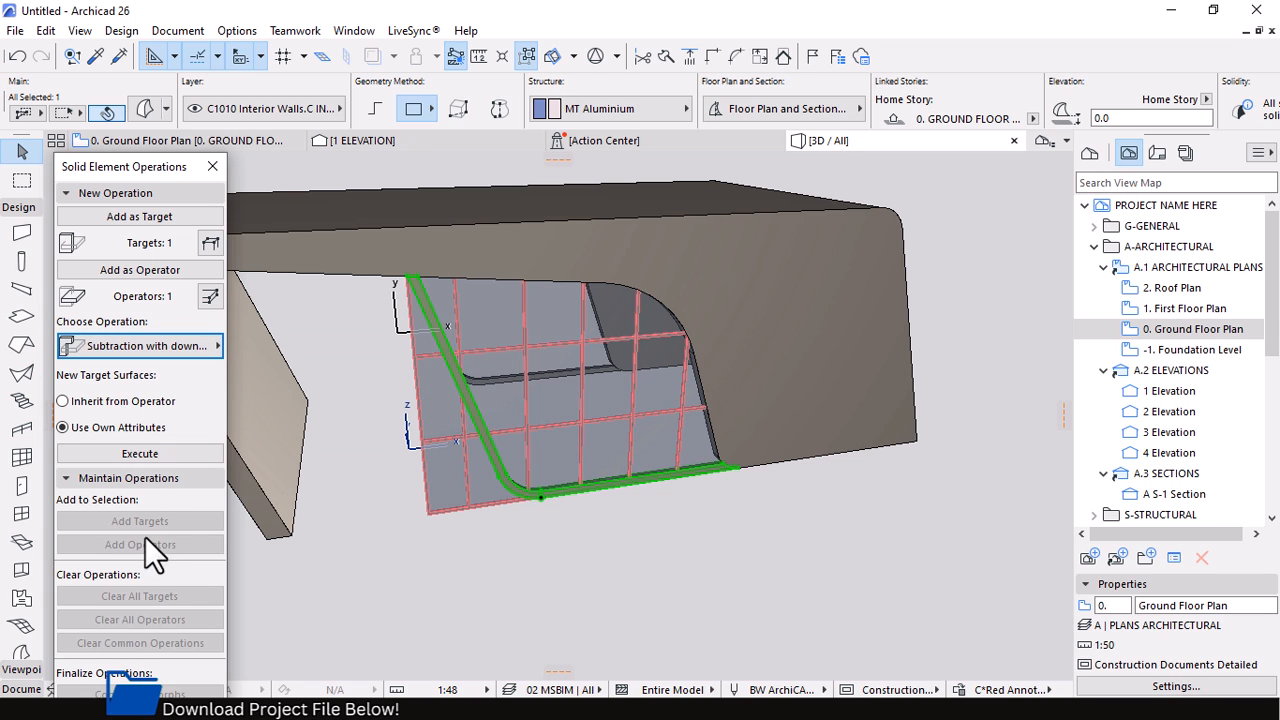
left_click(139, 455)
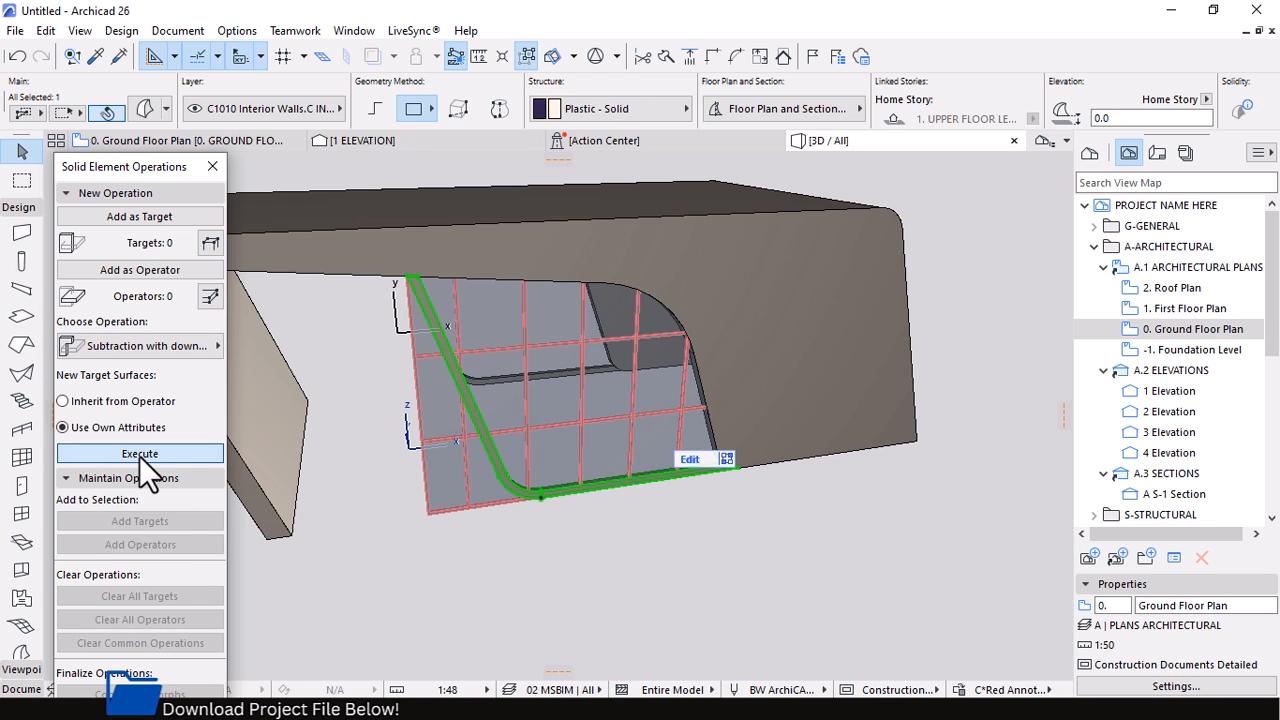
left_click(608, 532)
scroll(399, 286, "up", 5)
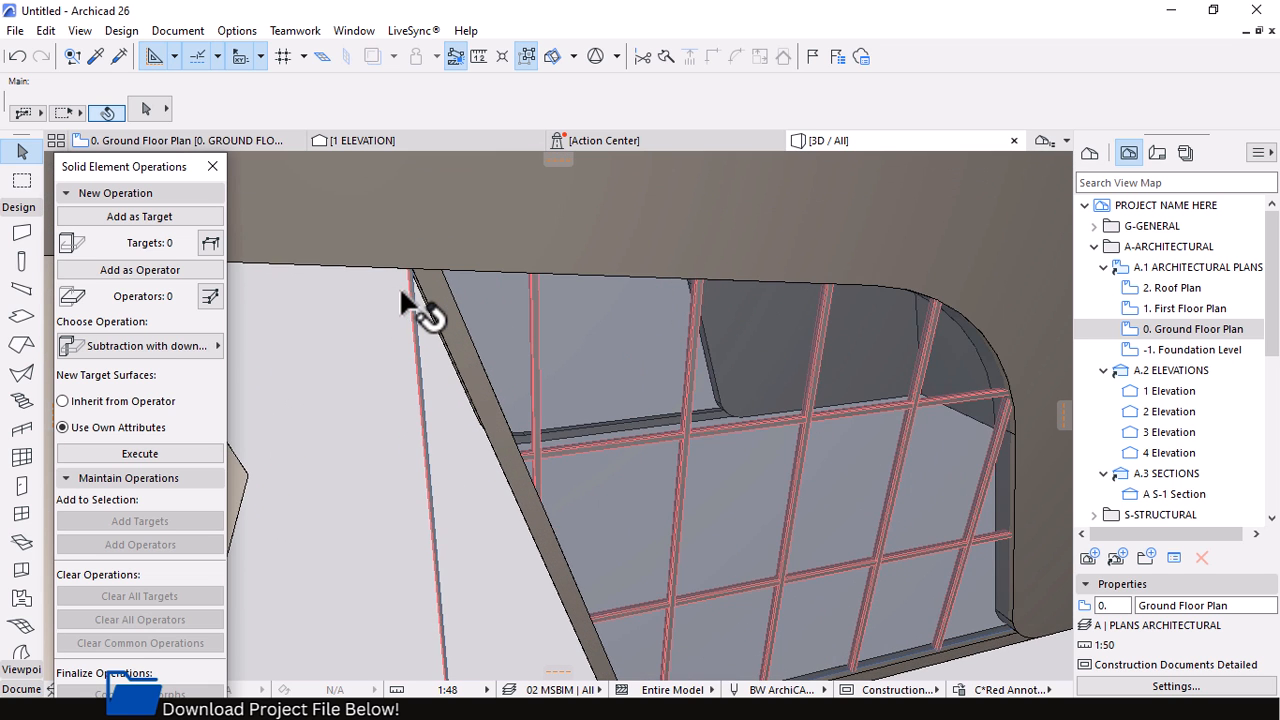
scroll(412, 263, "down", 5)
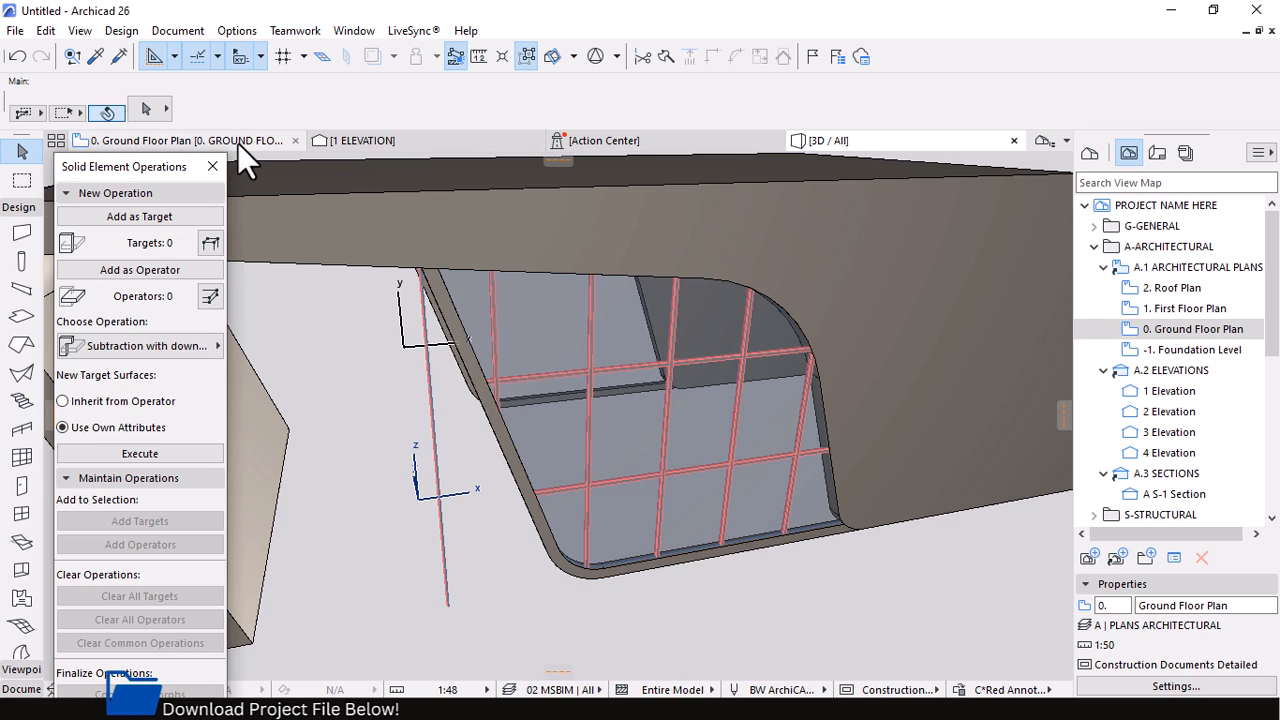
In the ground floor plan, insert a new node on the curtain wall's baseline just right of its left end
left_click(238, 143)
scroll(450, 425, "up", 6)
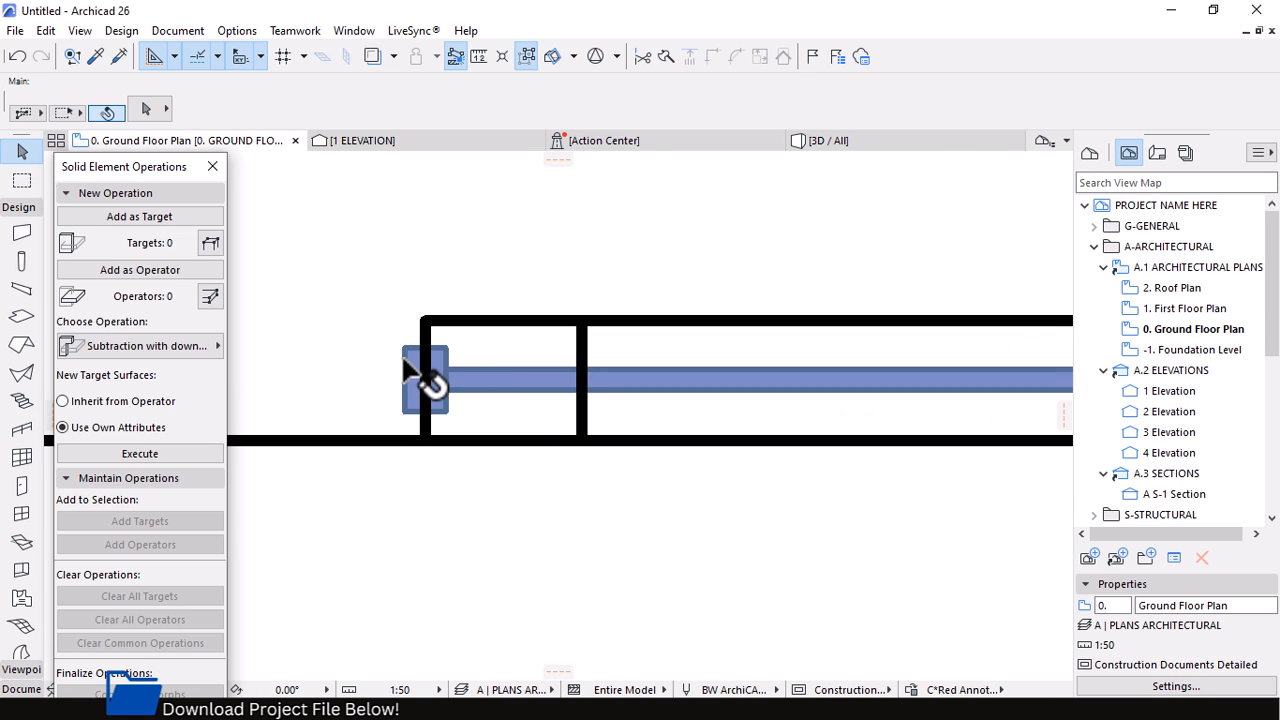
scroll(366, 377, "up", 3)
left_click(438, 332)
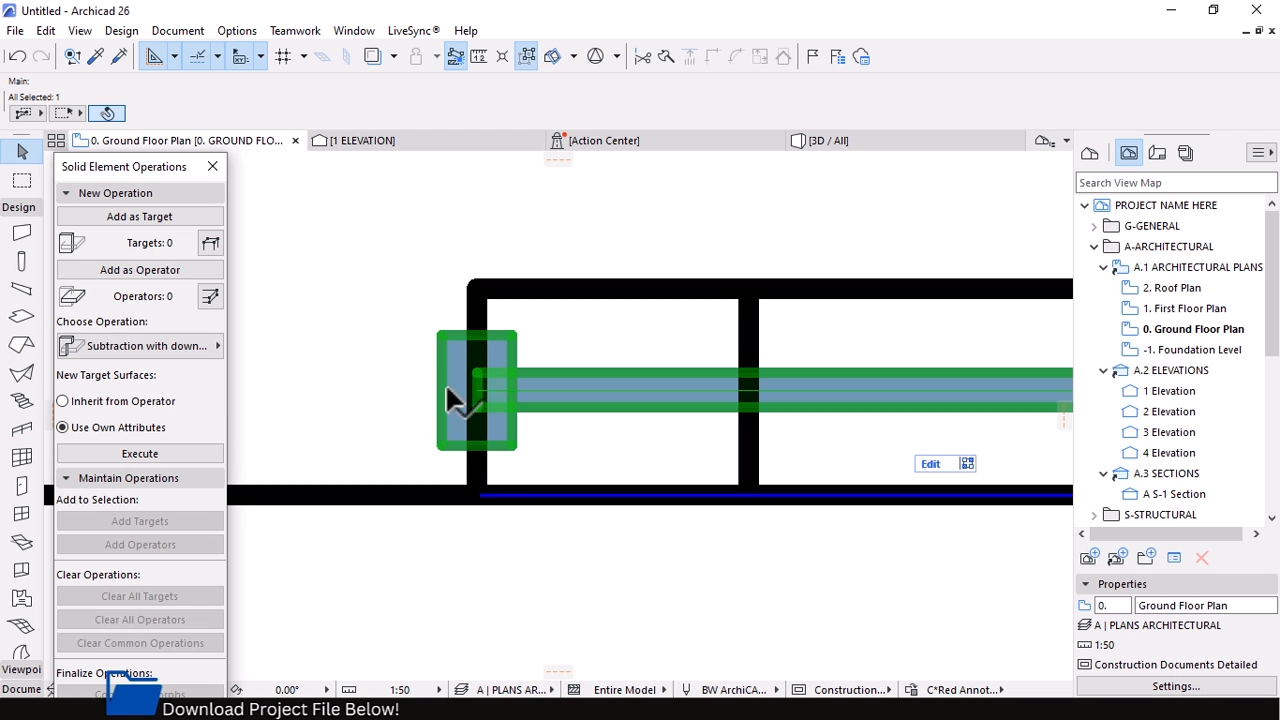
left_click(481, 494)
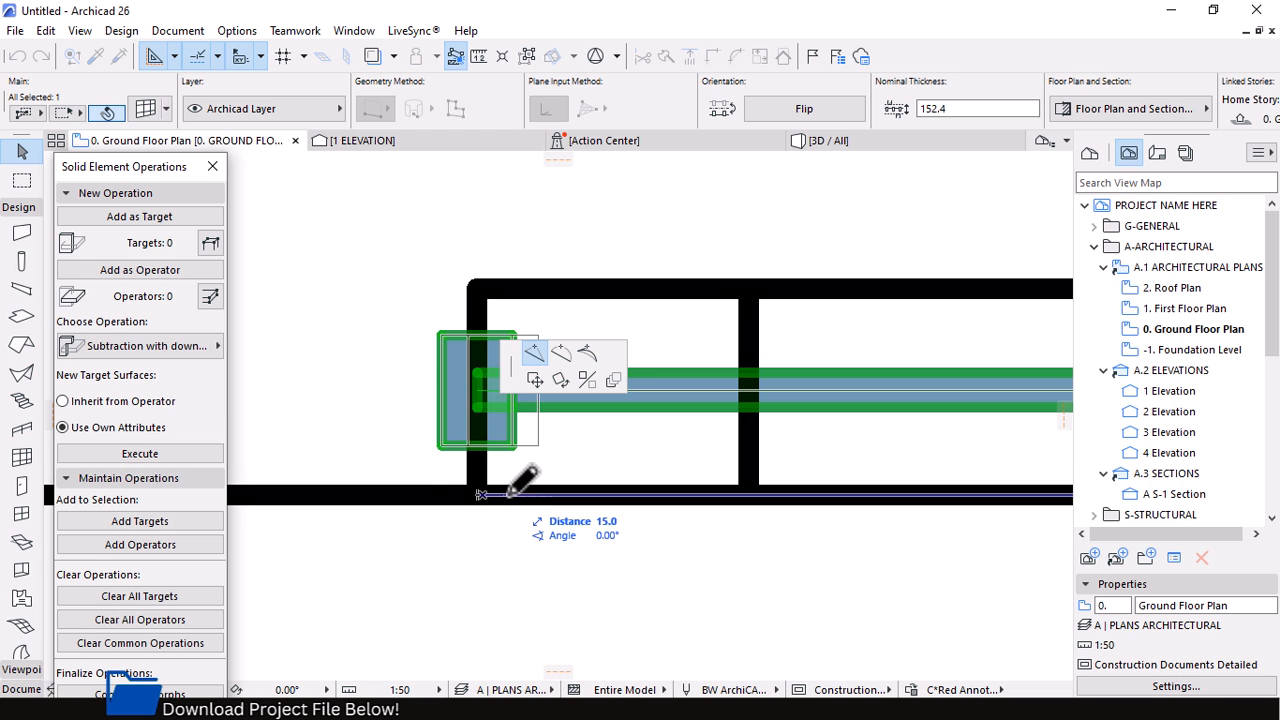
left_click(515, 493)
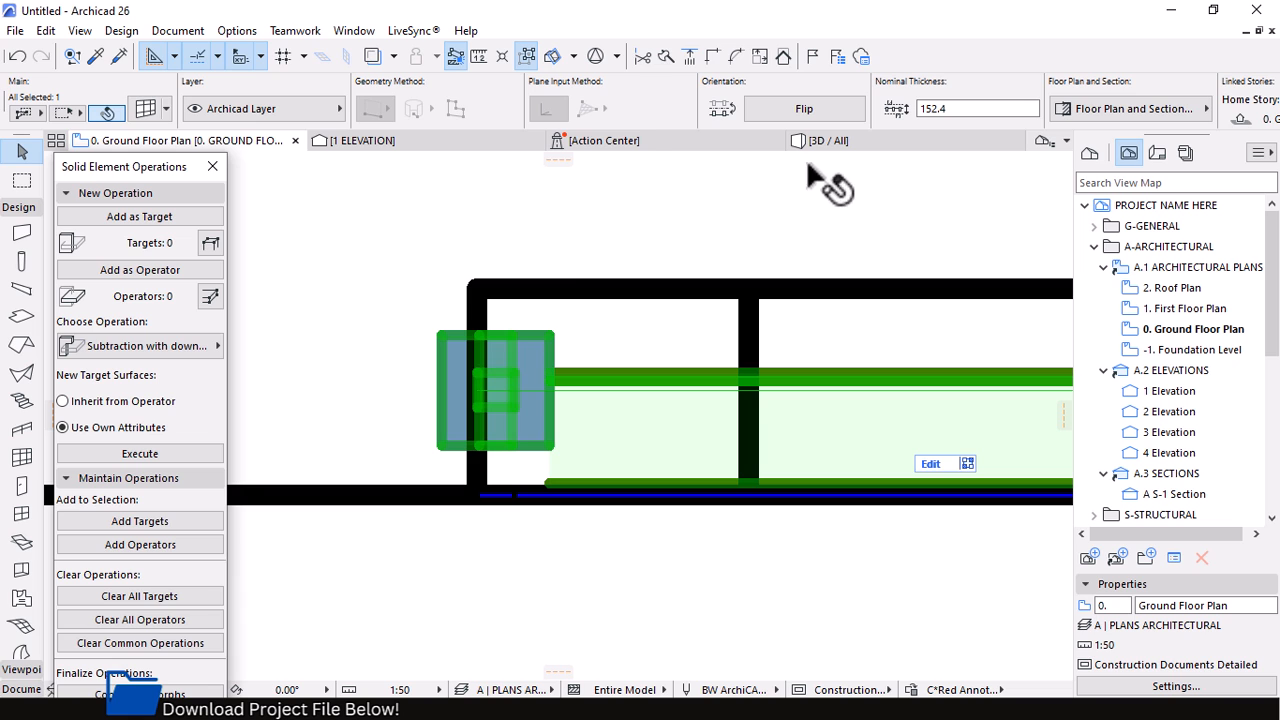
Try to shorten the curtain wall by moving its left end onto the new node, and check it in 3D
left_click(476, 494)
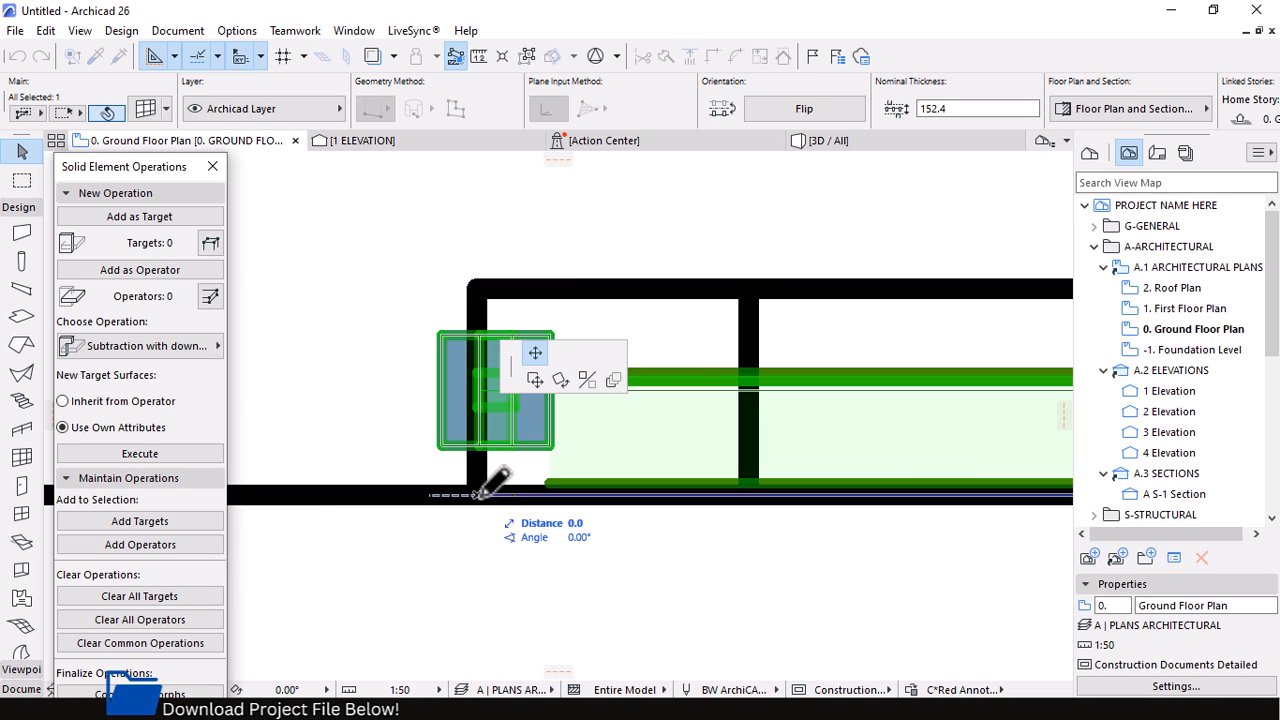
key("Escape")
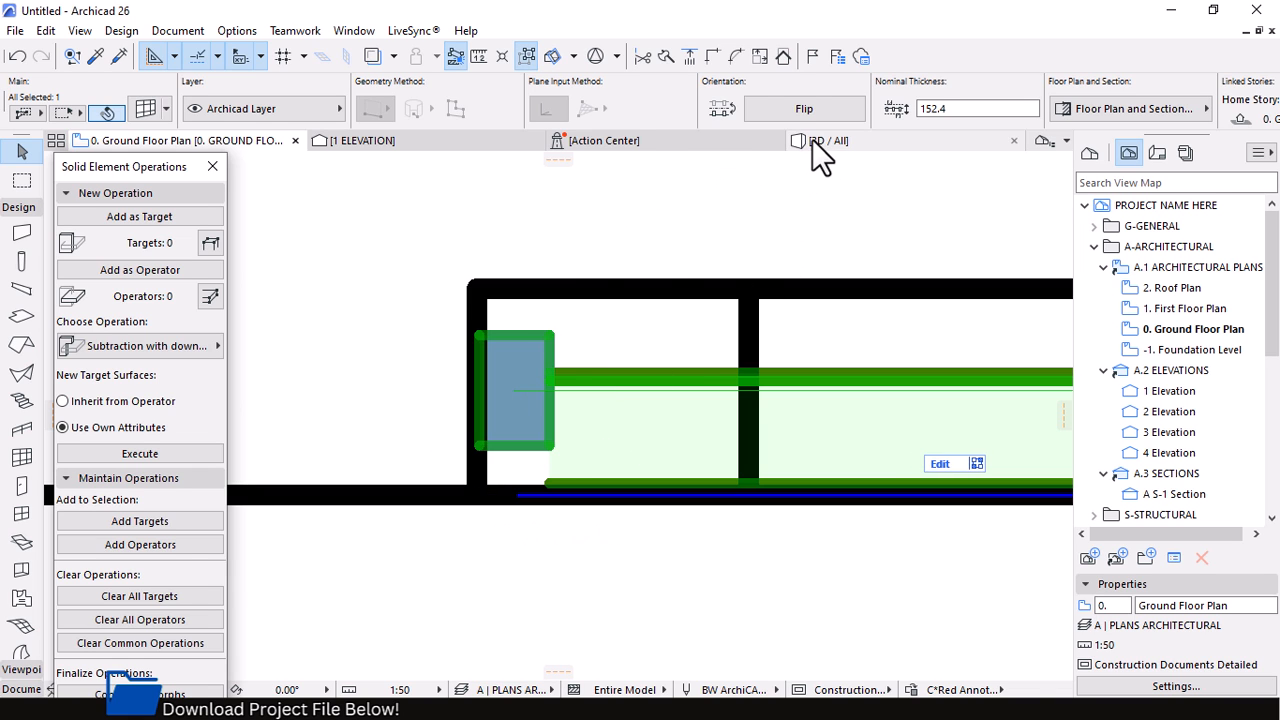
left_click(815, 140)
middle_click_drag(723, 212, 706, 371, "shift")
left_click(676, 320)
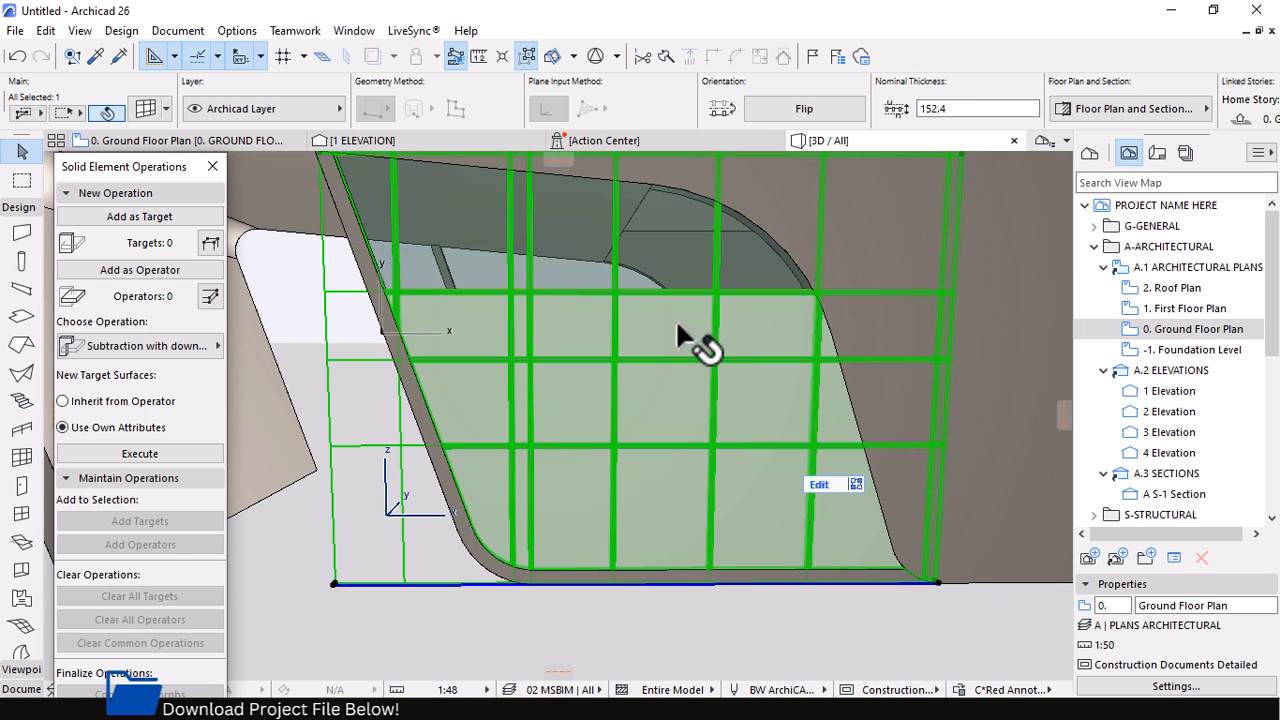
middle_click_drag(676, 320, 626, 417, "shift")
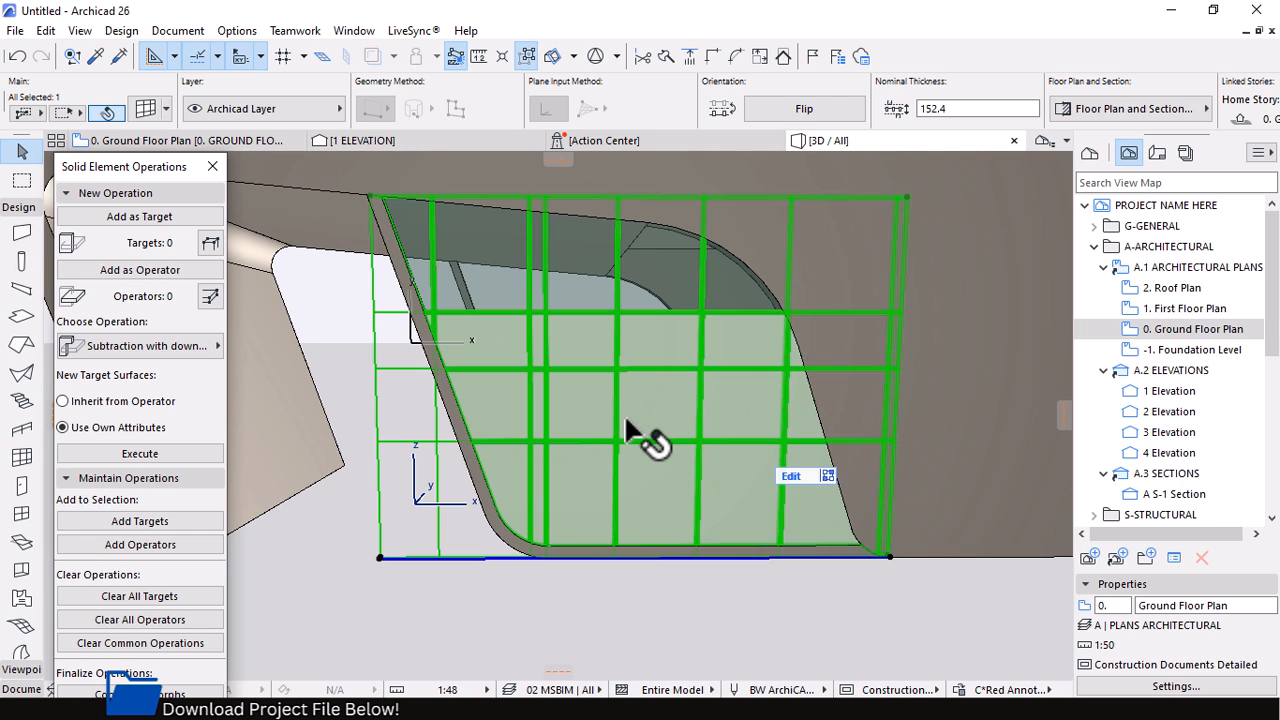
middle_click_drag(613, 333, 531, 331, "shift")
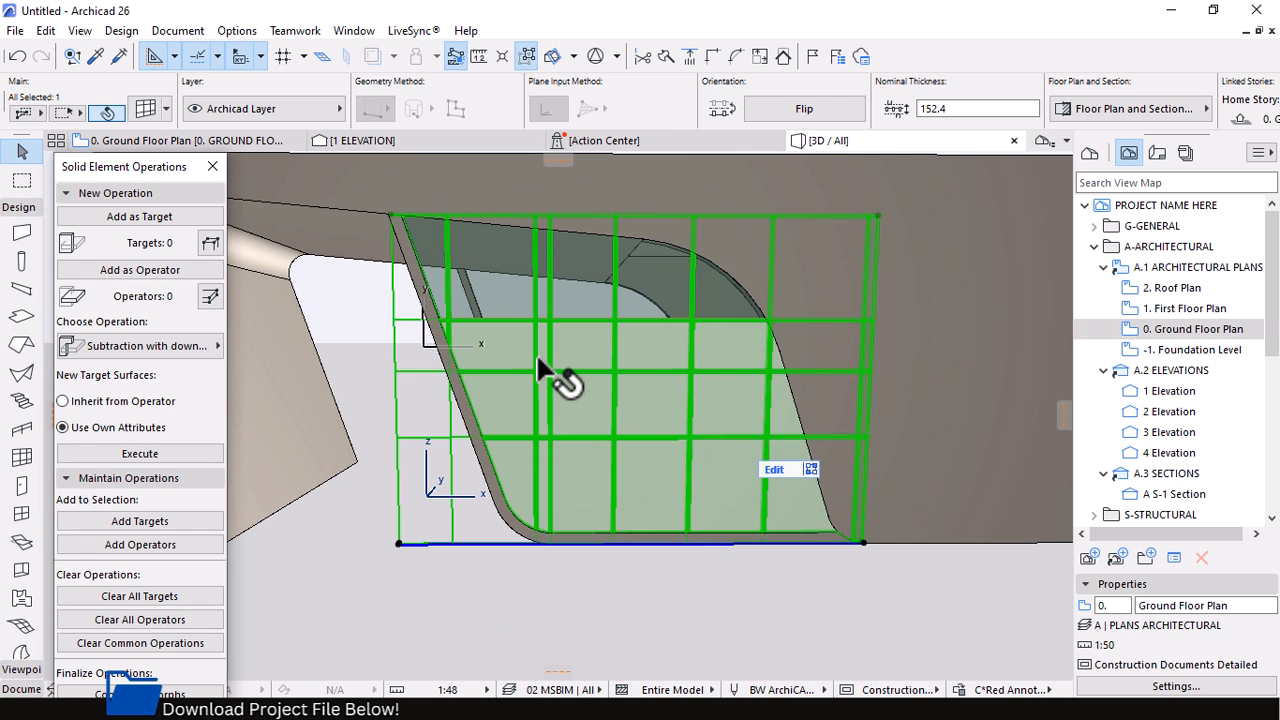
Undo the last curtain wall edit and inspect the wall's left edge in the 3D view
key("ctrl+z")
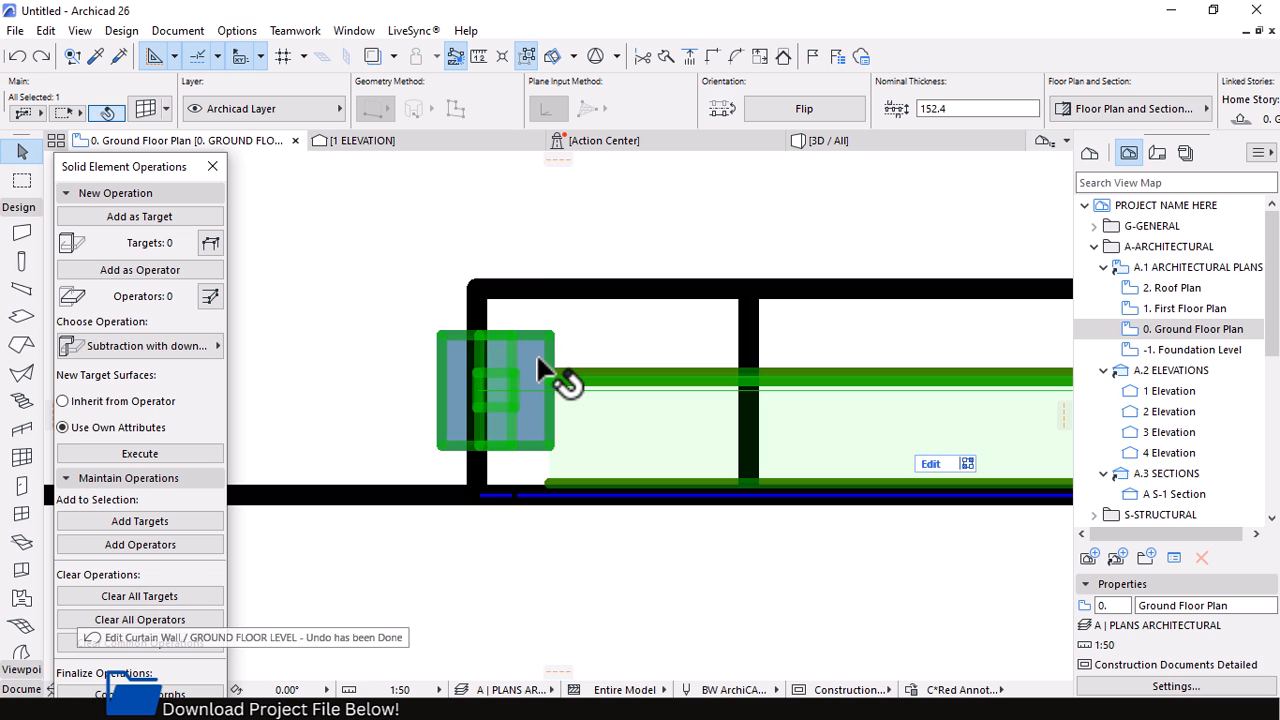
left_click(824, 140)
middle_click_drag(516, 341, 439, 436, "shift")
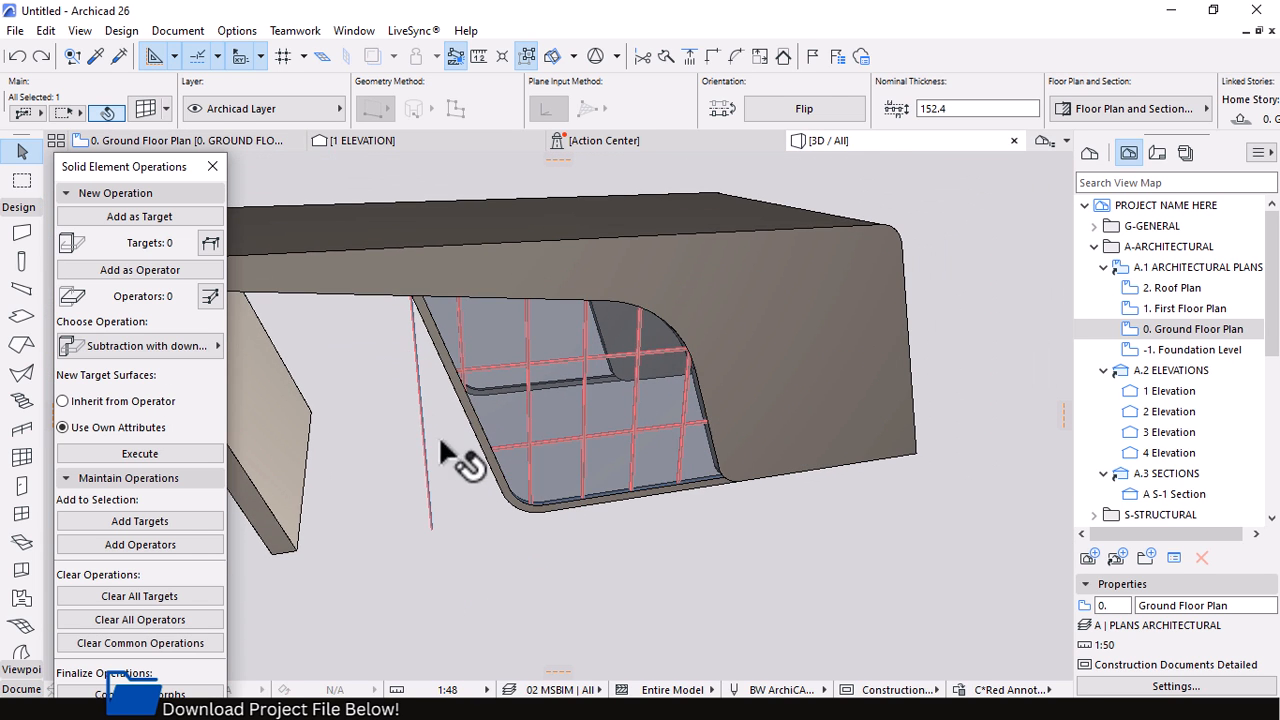
Open the 1 Elevation view with the front curtain wall selected
scroll(476, 528, "up", 2)
scroll(414, 532, "up", 2)
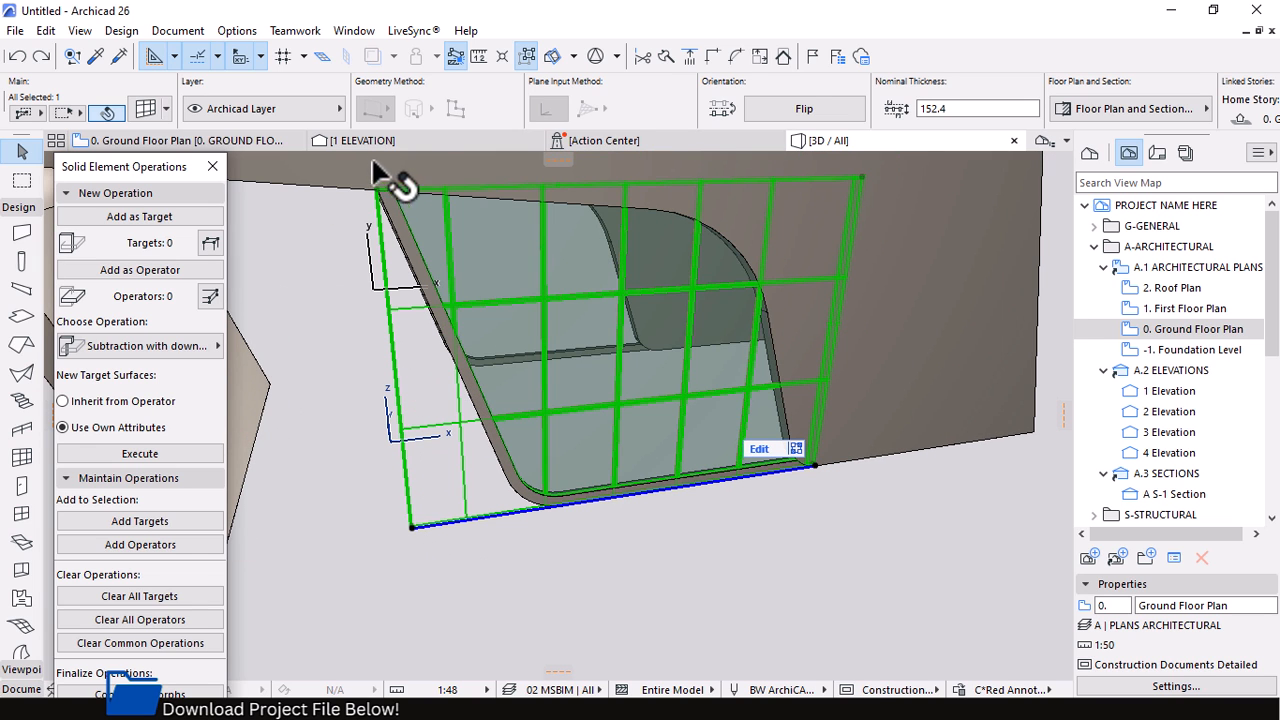
left_click(417, 141)
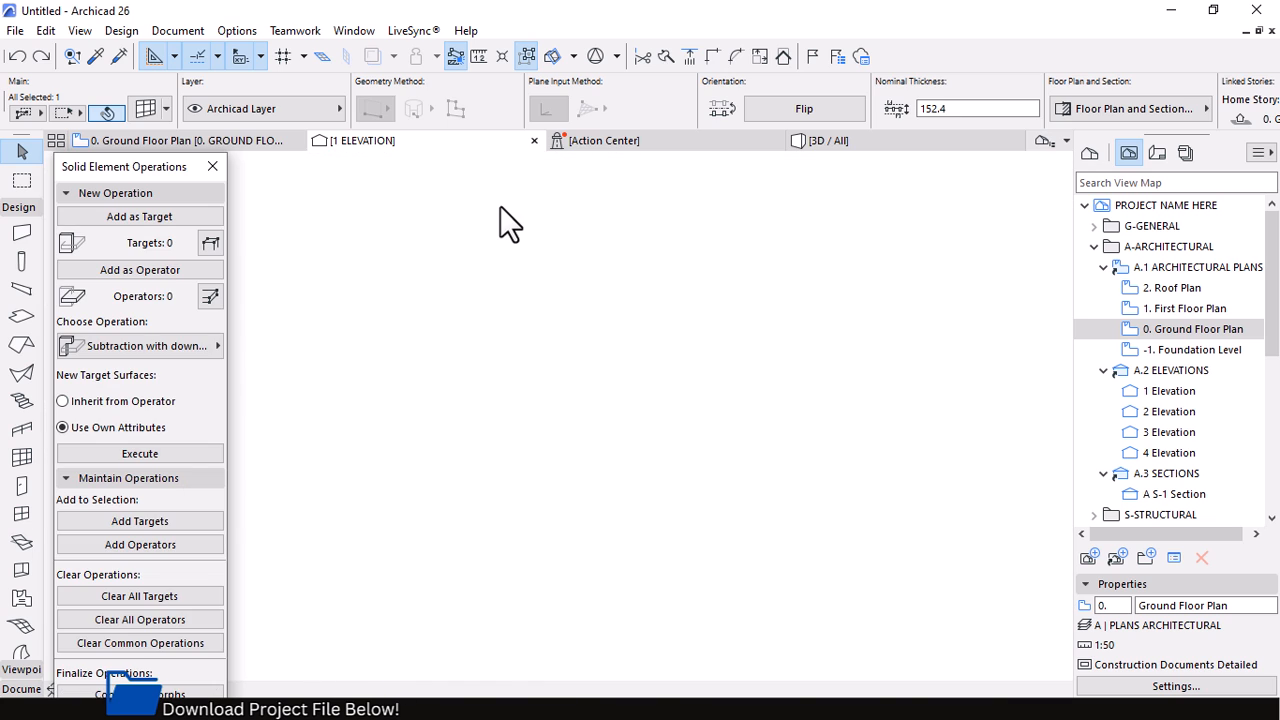
left_click(683, 392)
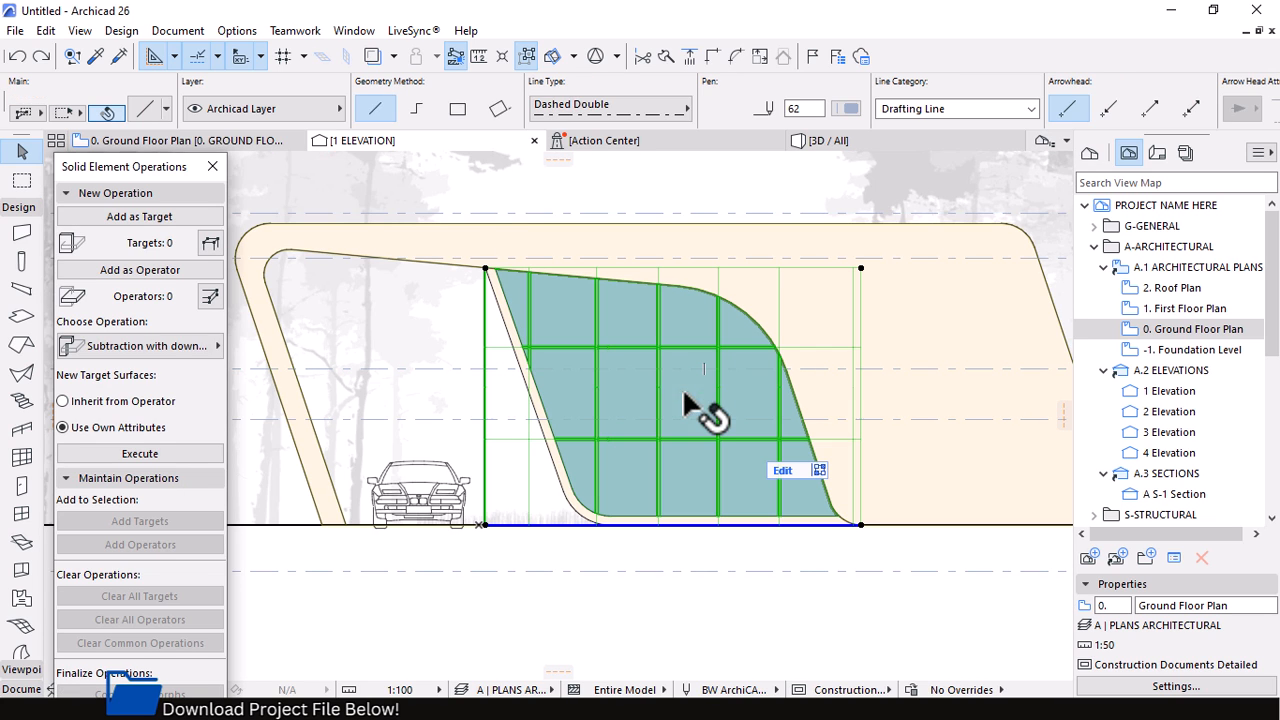
left_click(484, 526)
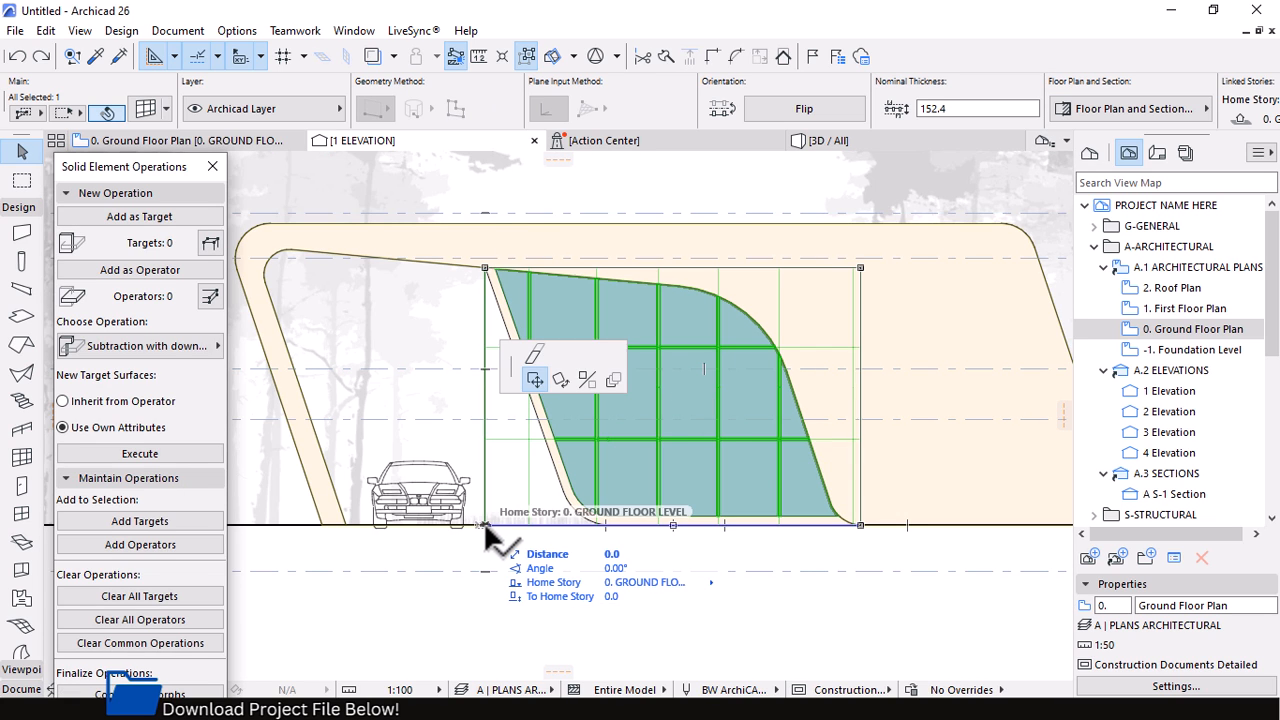
key("Escape")
left_click(485, 378)
scroll(485, 390, "up", 3)
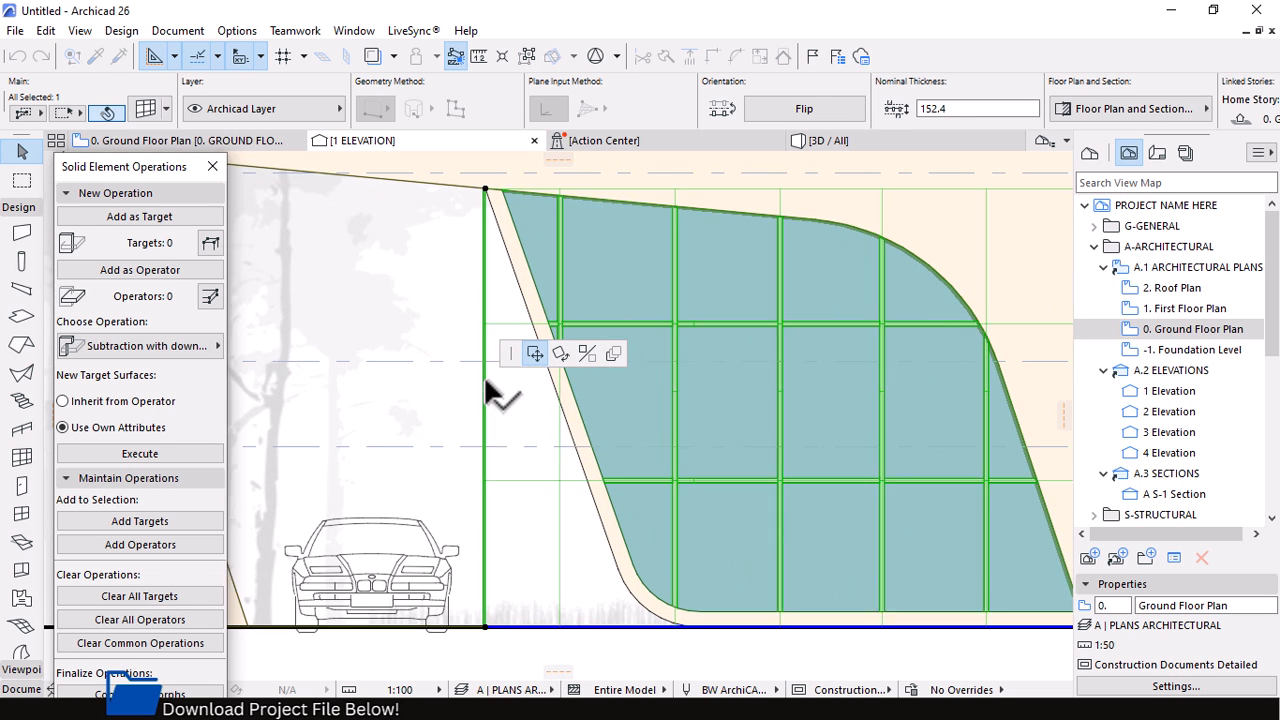
key("Escape")
Enter the curtain wall's edit mode and turn on the scheme grid display
left_click(943, 529)
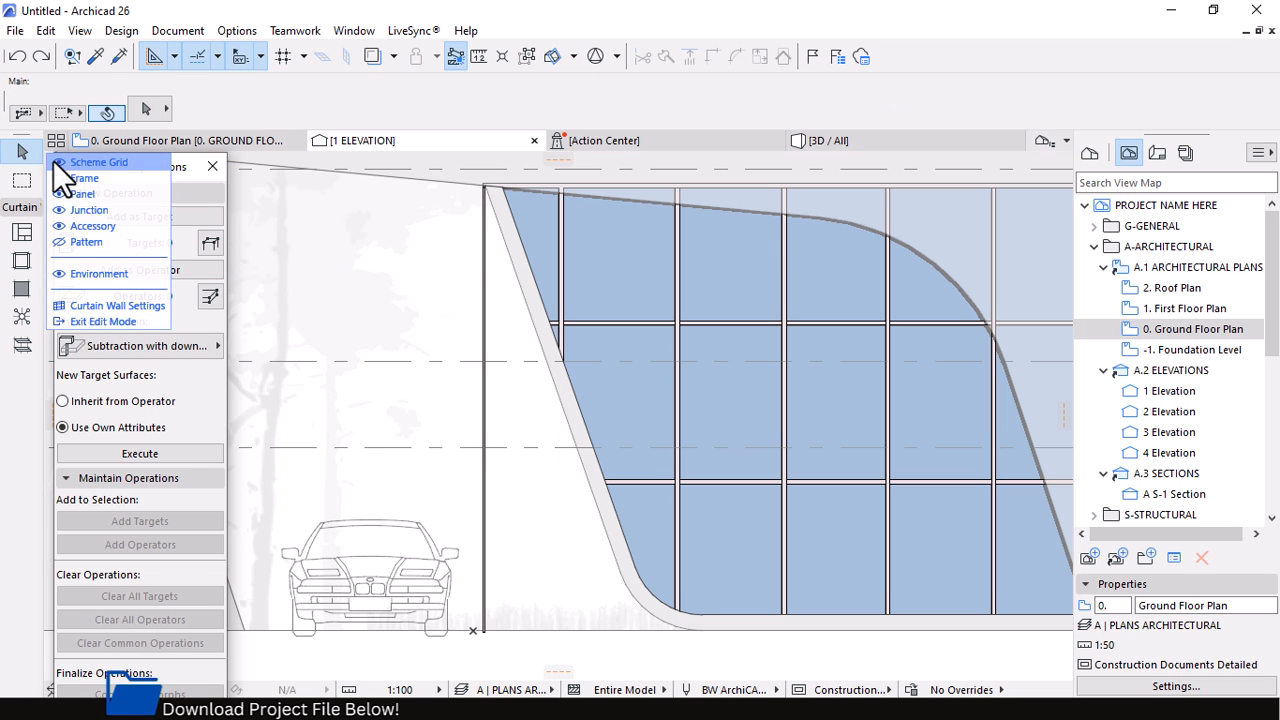
left_click(59, 162)
scroll(490, 180, "down", 1)
scroll(505, 200, "up", 4)
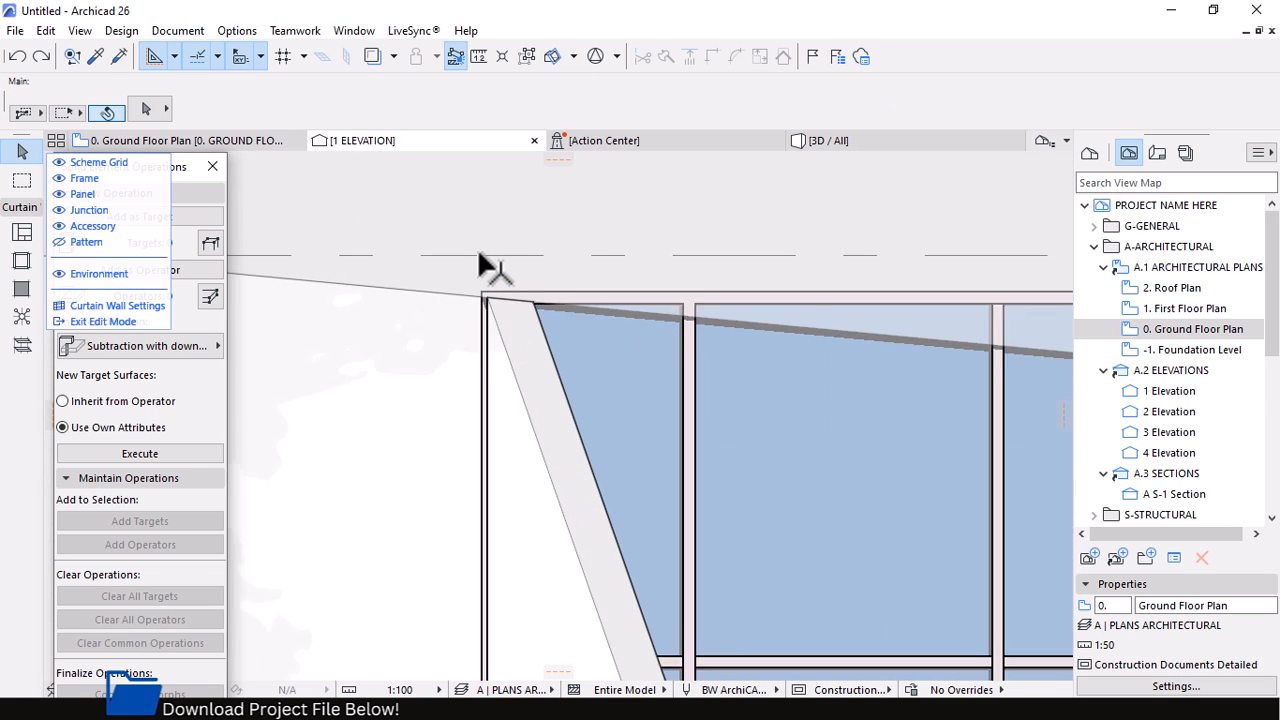
Try to stretch the scheme grid's left edge inward to the top of the slanted frame
left_click(490, 240)
left_click(489, 229)
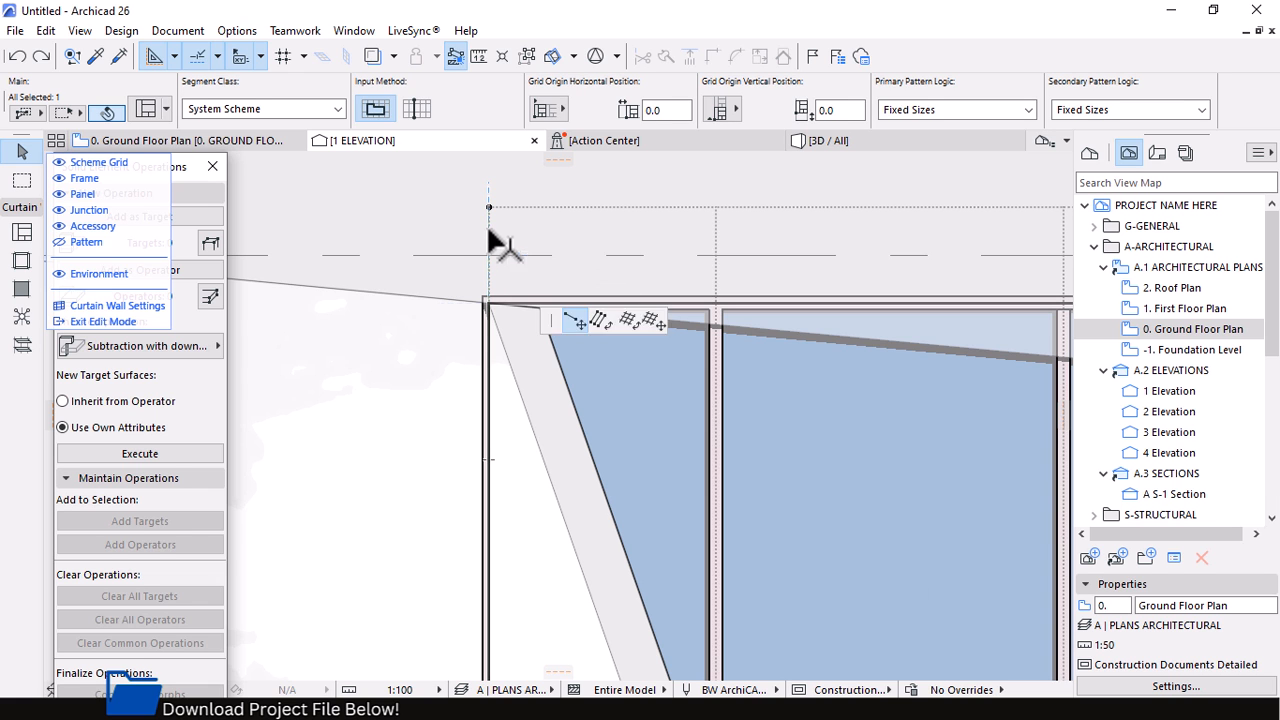
scroll(526, 226, "down", 4)
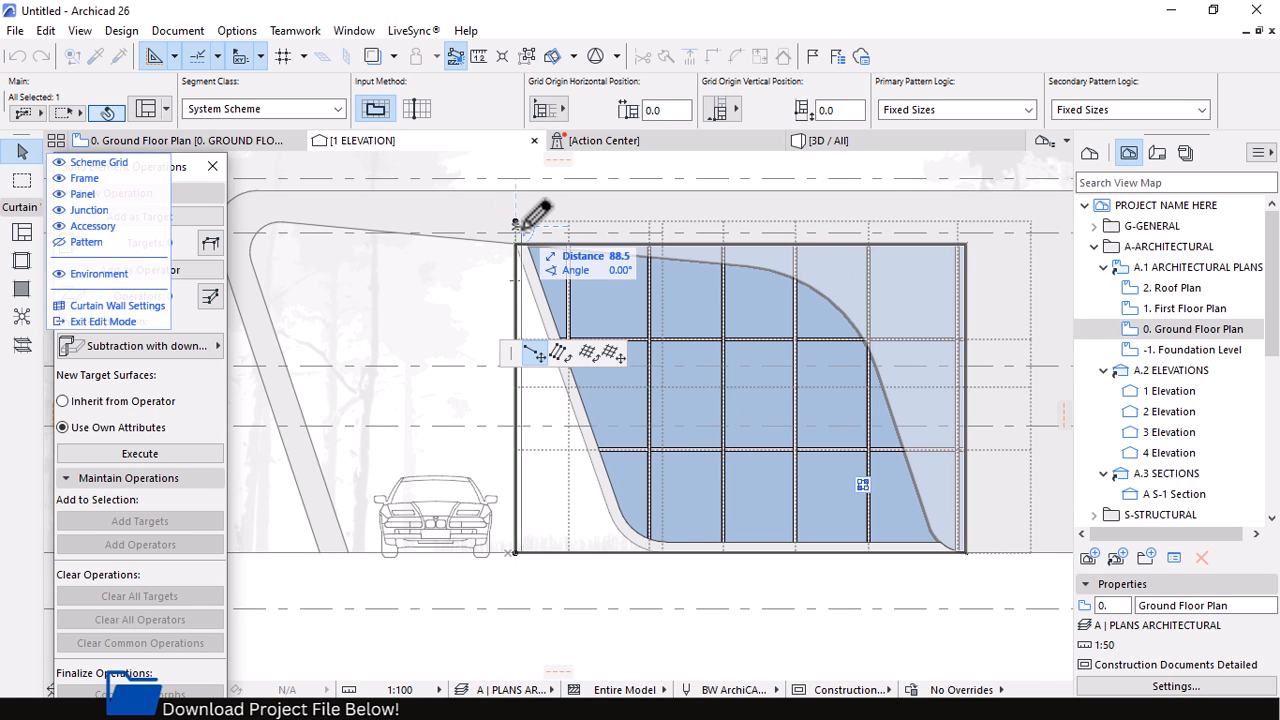
scroll(515, 222, "up", 4)
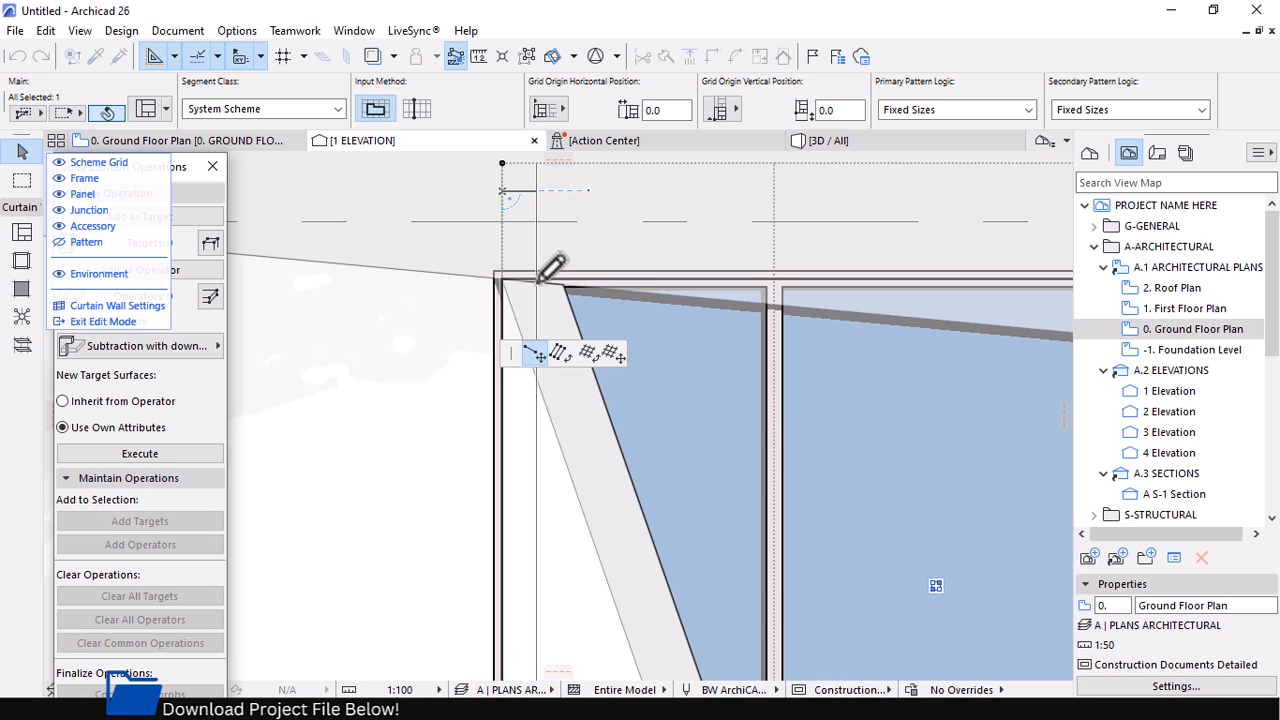
left_click(539, 280)
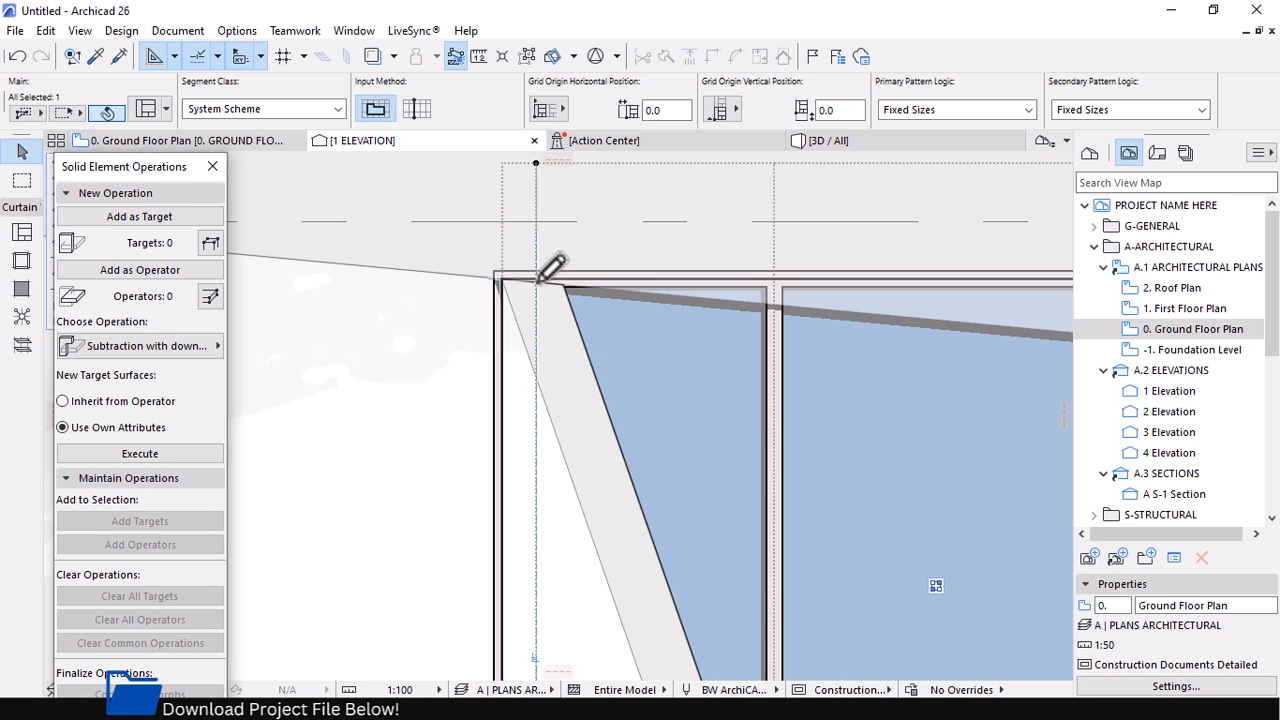
Undo the scheme grid stretch in the elevation
left_click(501, 190)
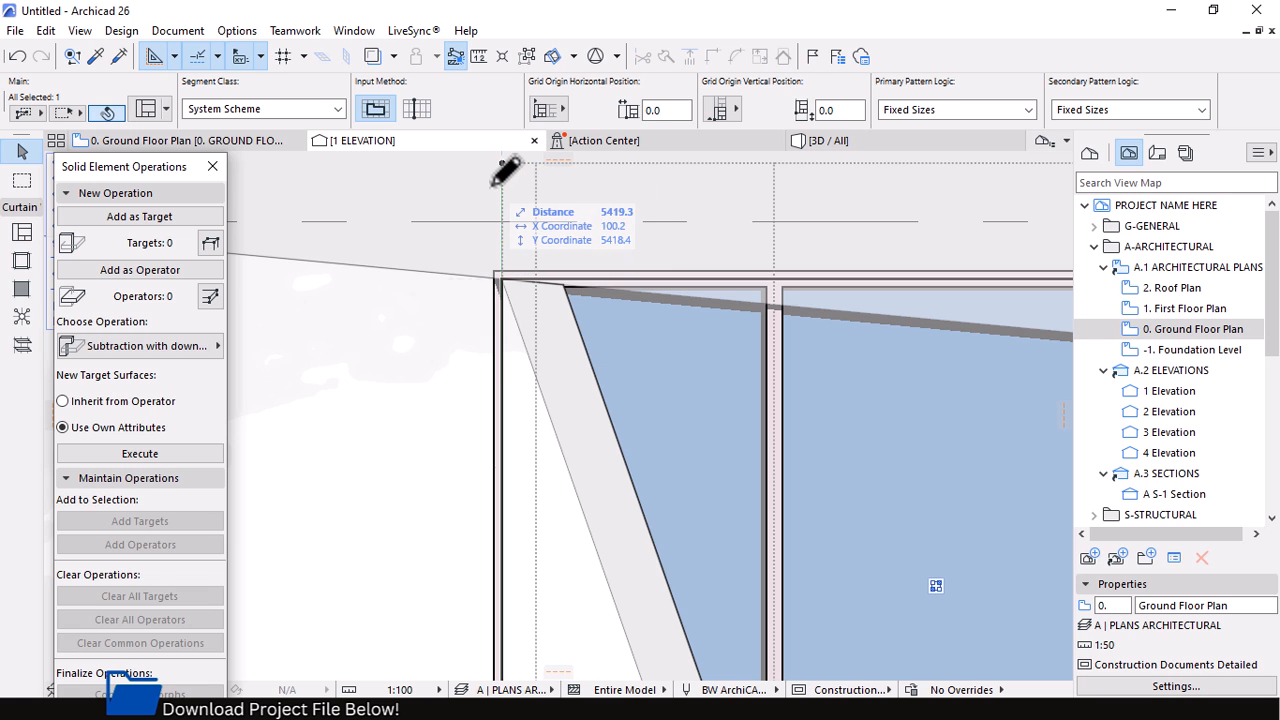
scroll(495, 195, "down", 3)
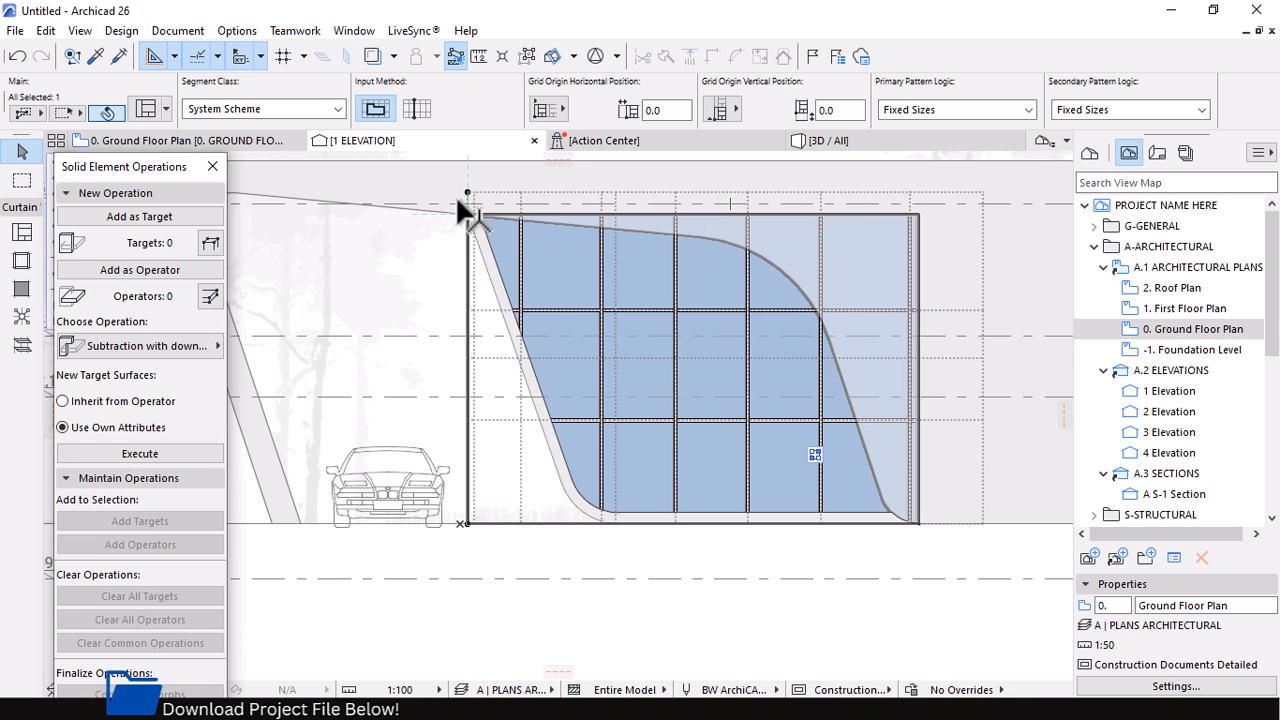
scroll(478, 213, "up", 3)
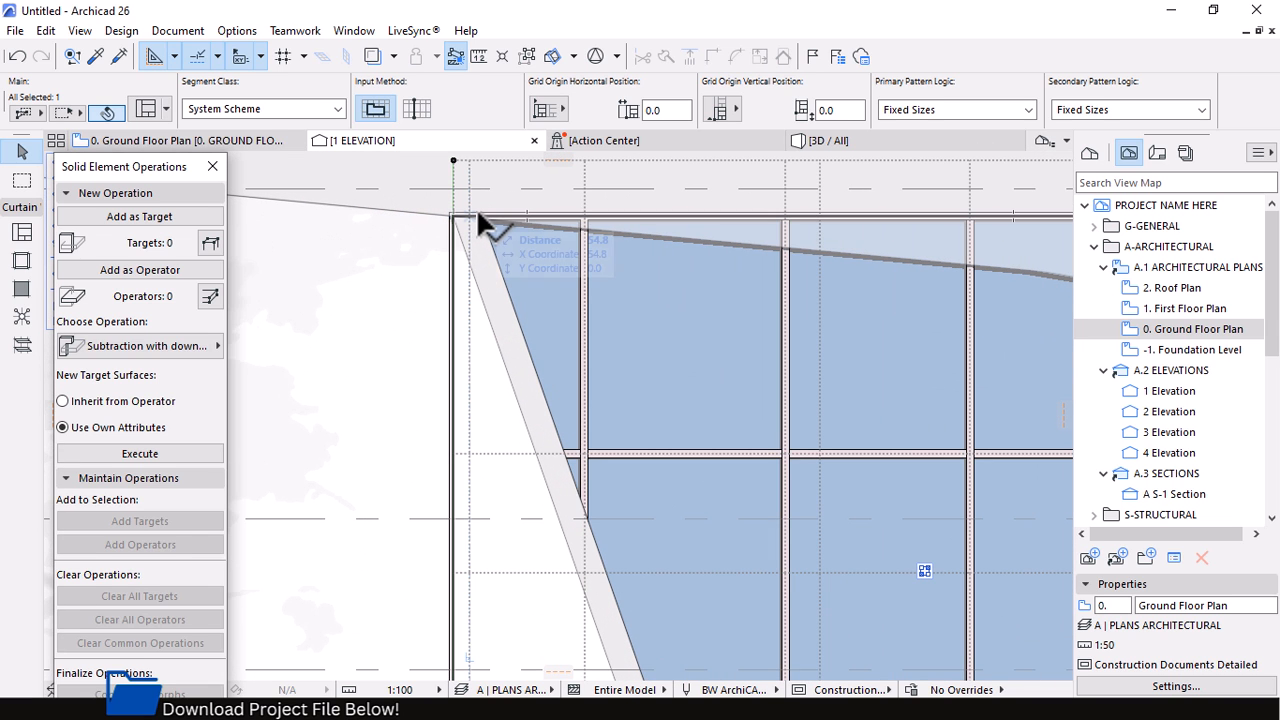
key("ctrl+z")
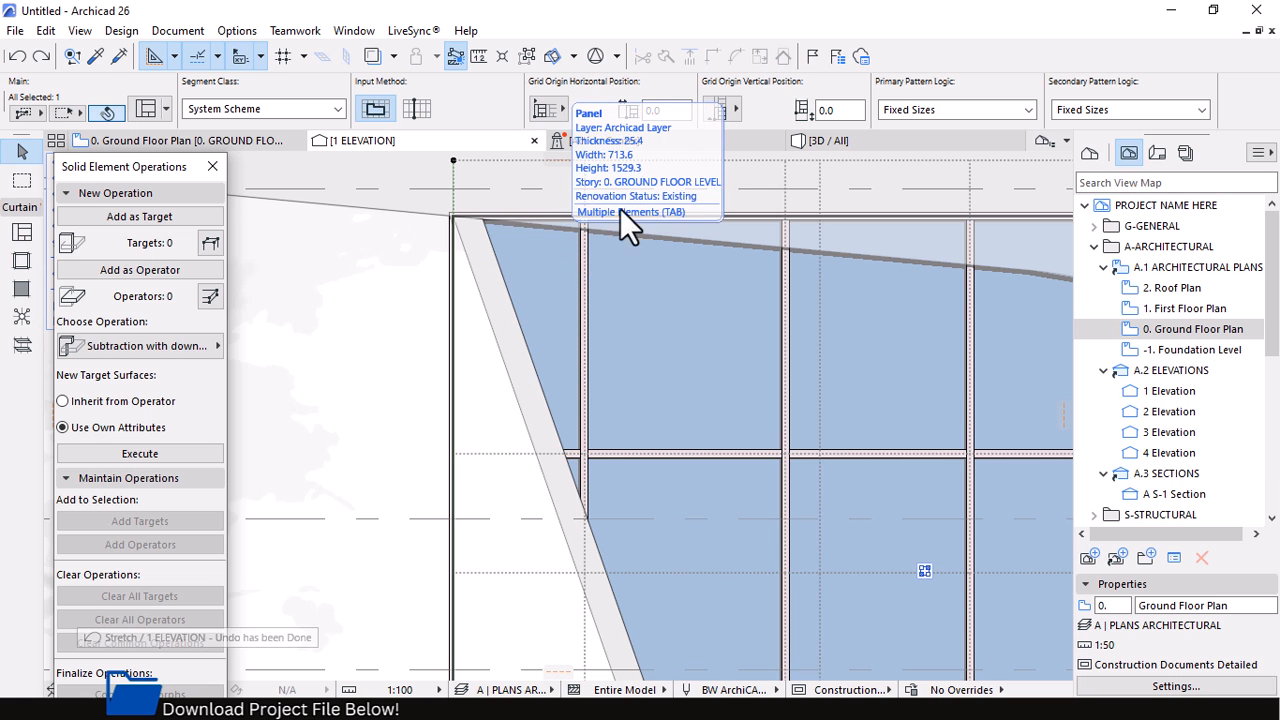
In the 3D view, try to delete the upper segment of the curtain wall's left boundary frame
left_click(830, 143)
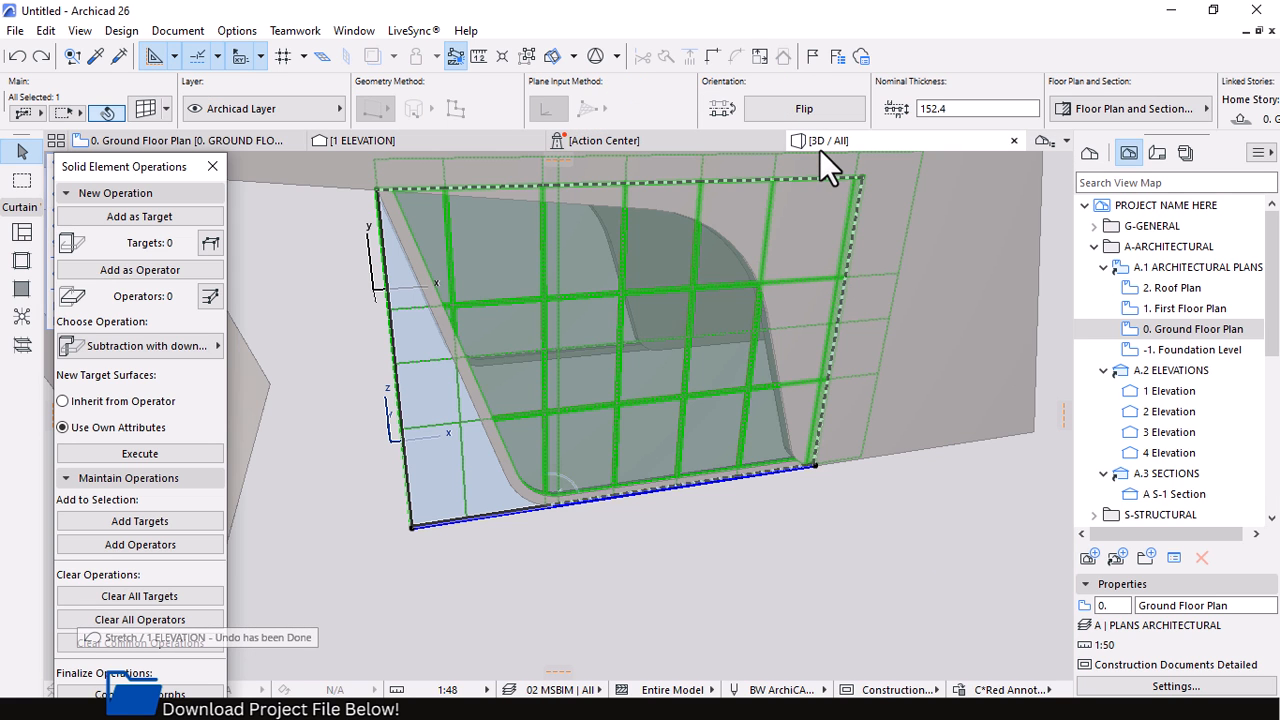
left_click(686, 569)
scroll(429, 371, "up", 4)
scroll(508, 405, "down", 2)
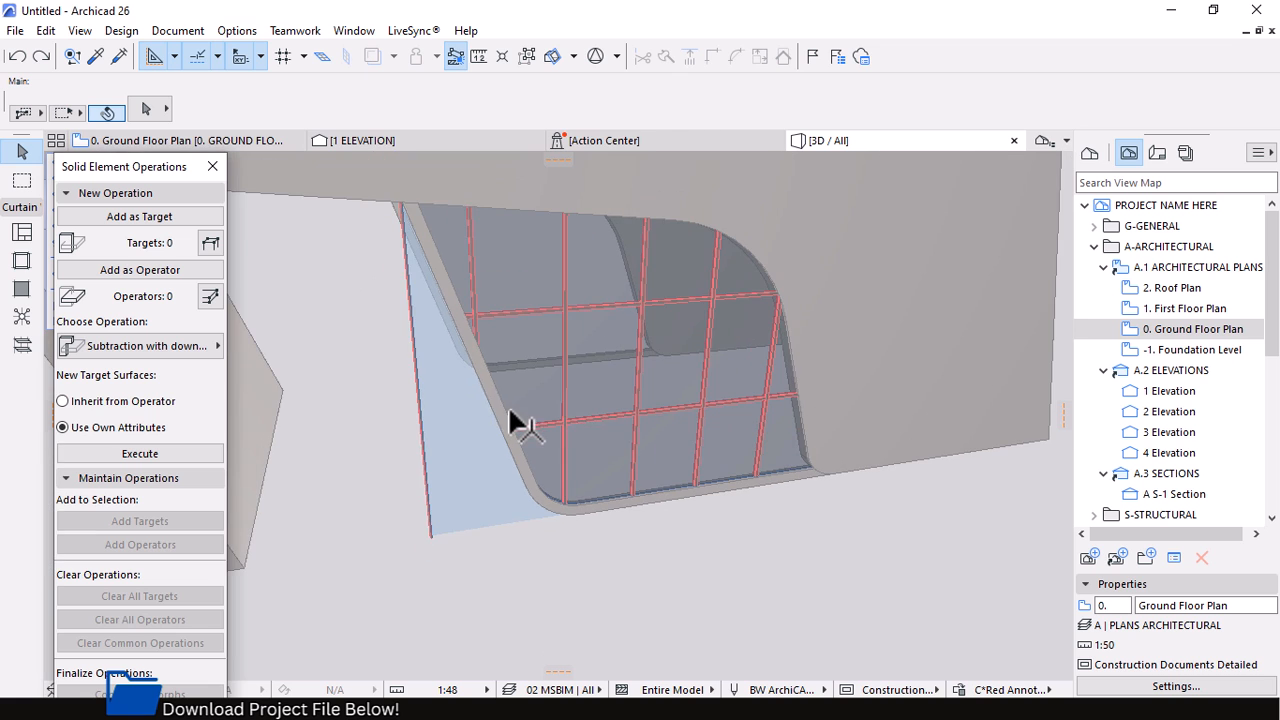
scroll(396, 190, "up", 5)
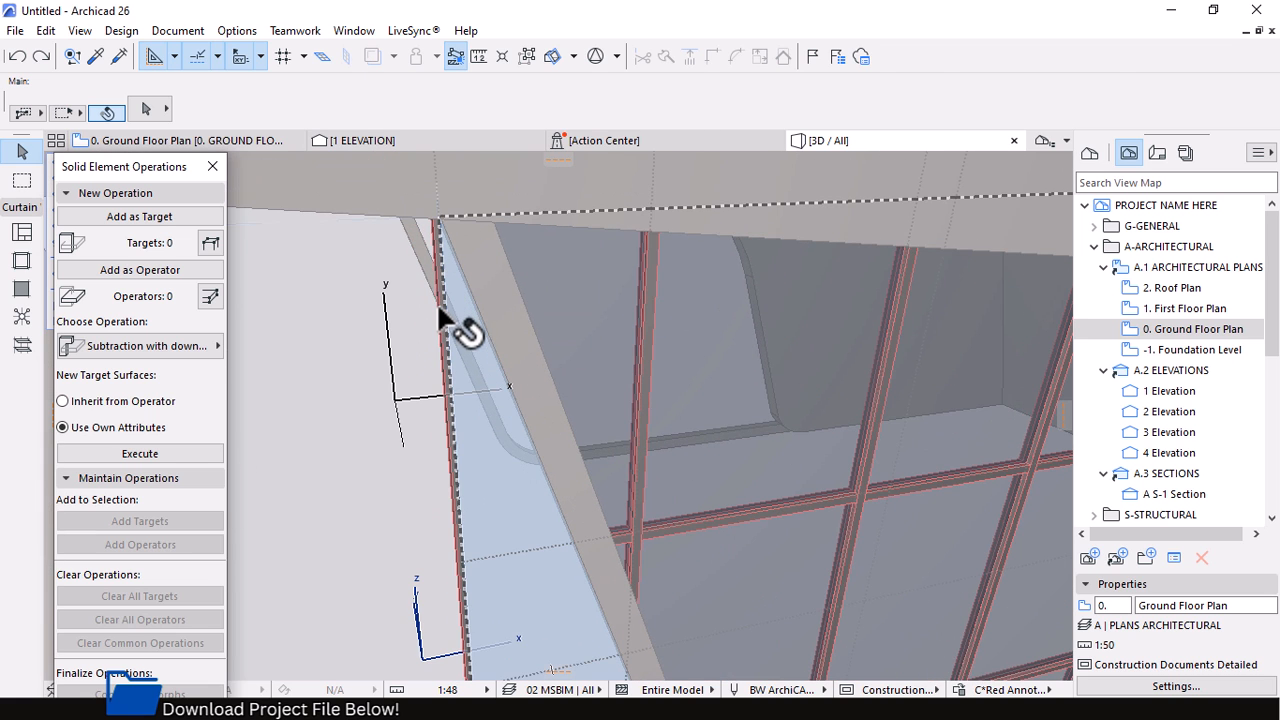
left_click(449, 318)
scroll(490, 300, "down", 3)
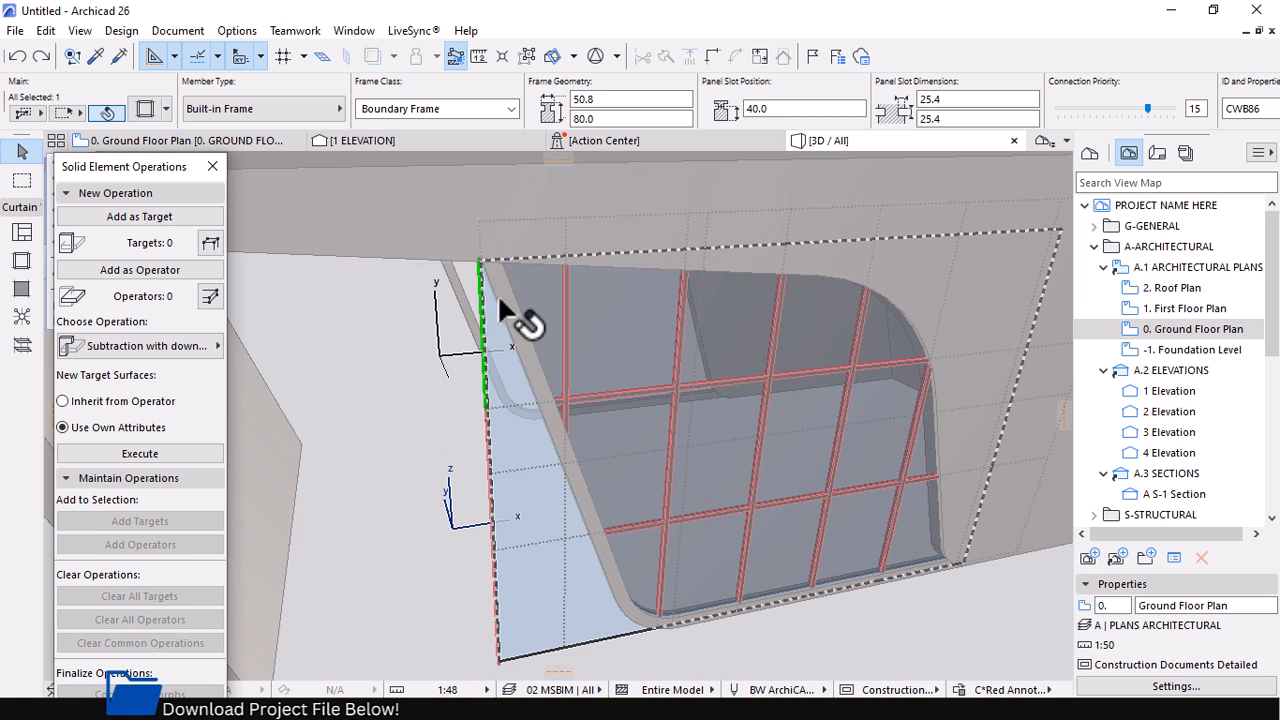
left_click(450, 454)
scroll(450, 454, "up", 2)
left_click(525, 318)
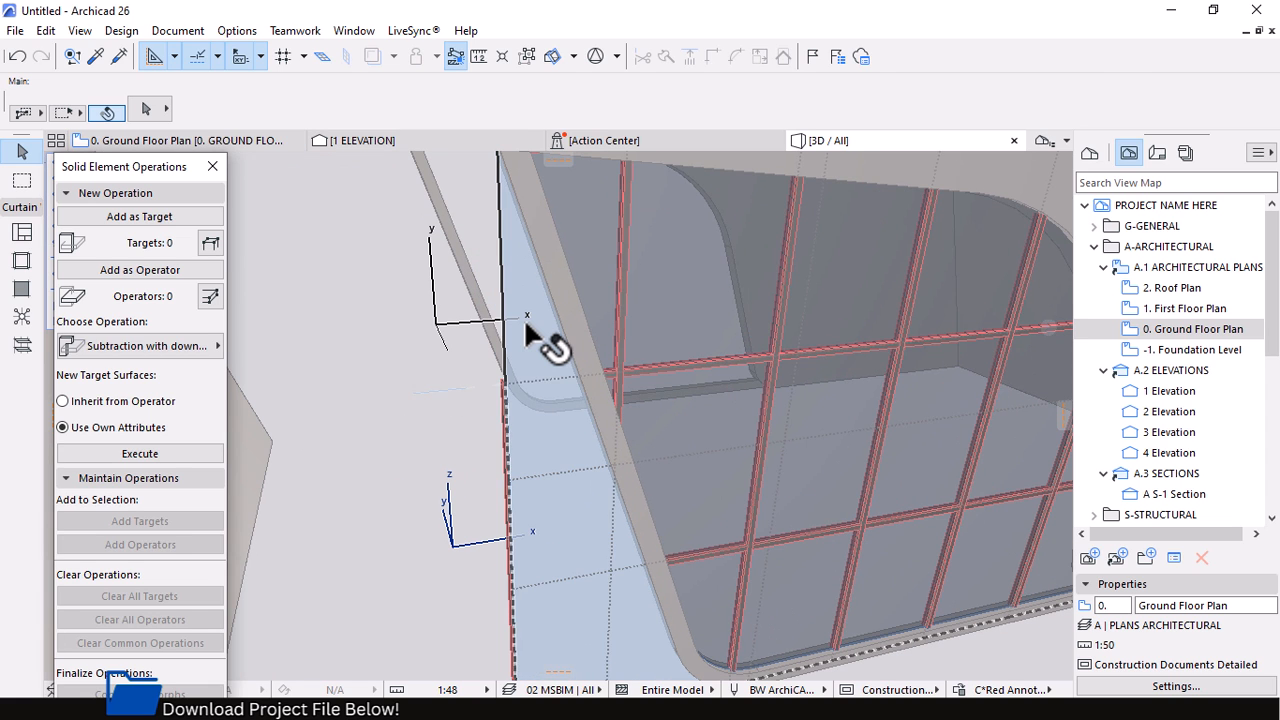
Undo the boundary frame deletion and the solid element subtraction on the curtain wall, and clear the selection
key("ctrl+z")
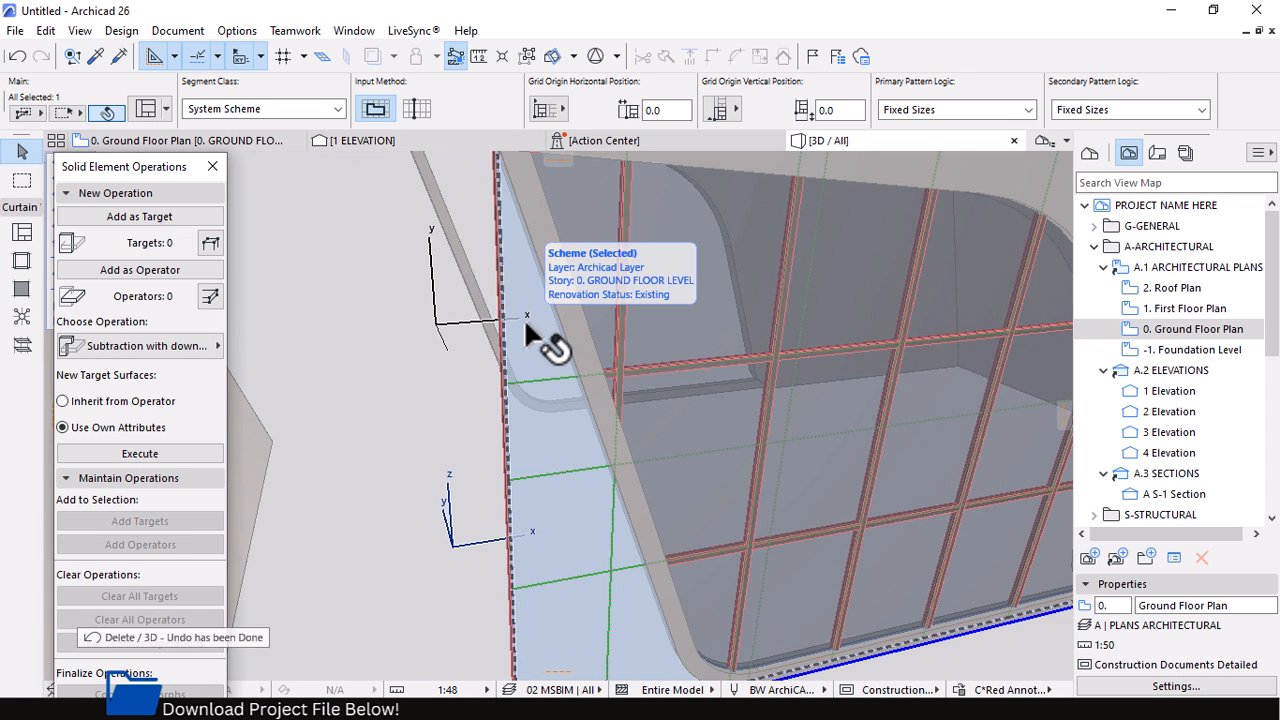
scroll(443, 360, "down", 3)
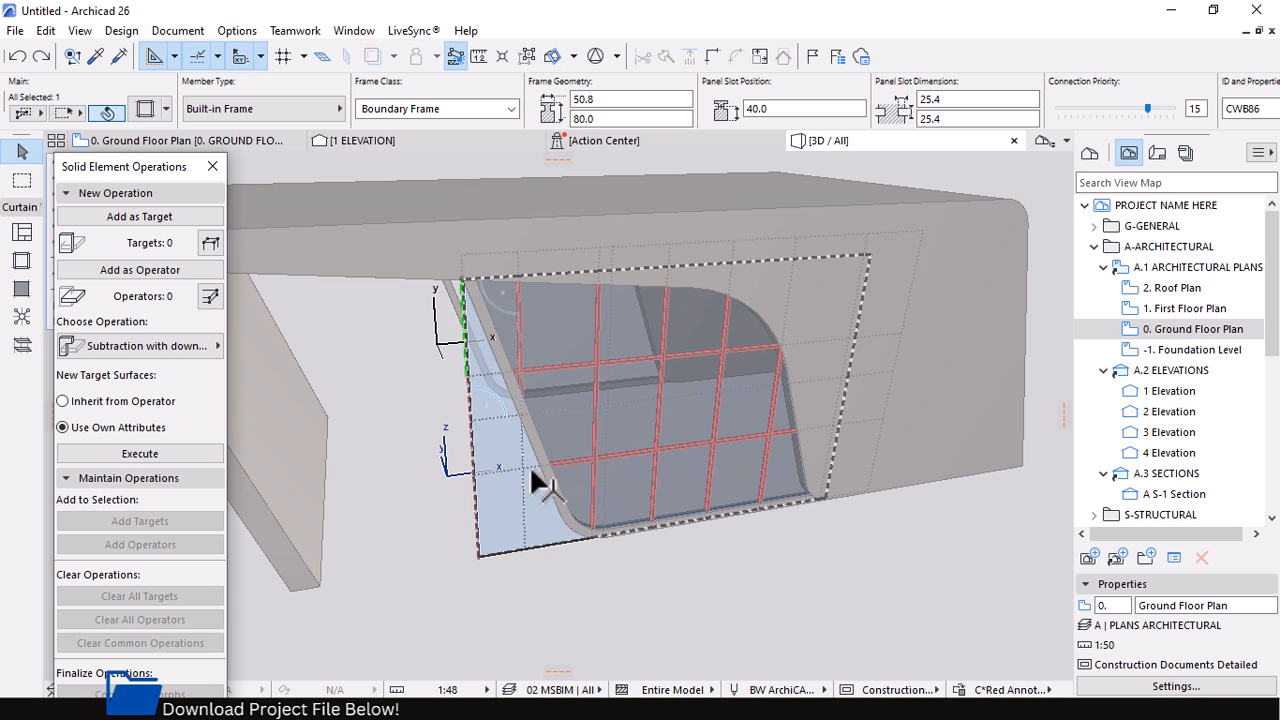
key("ctrl+z")
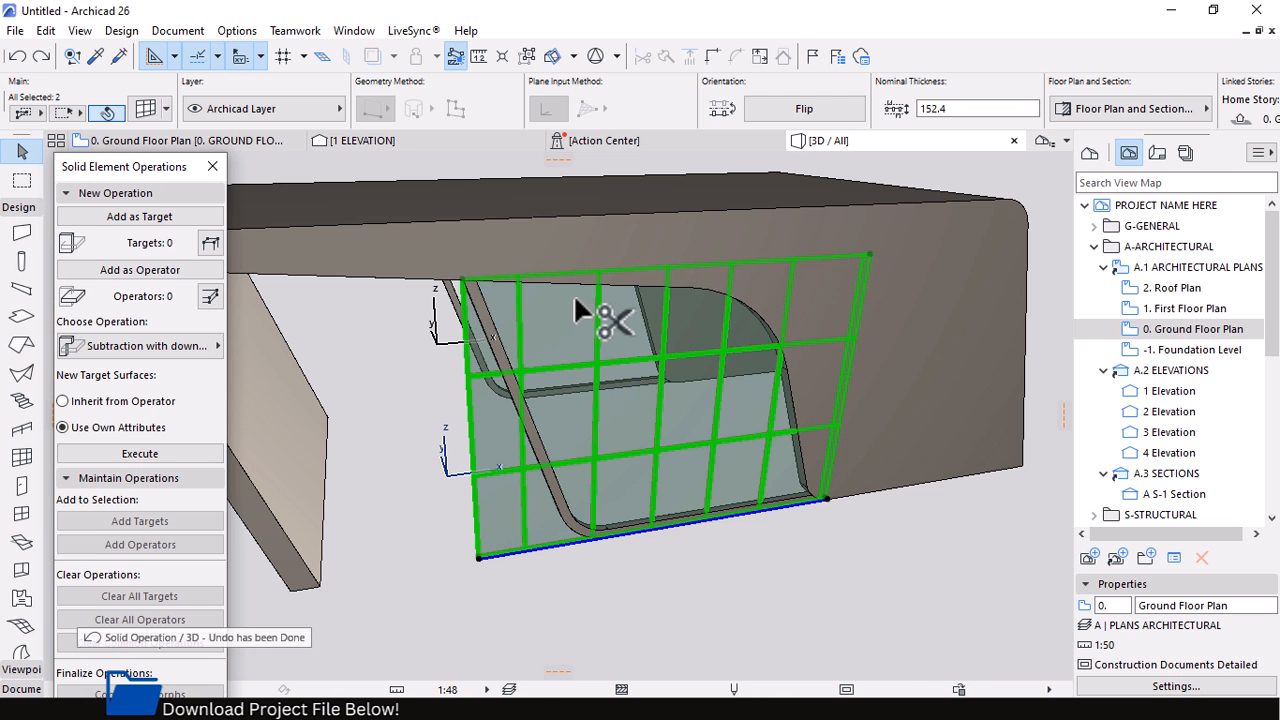
left_click(640, 555)
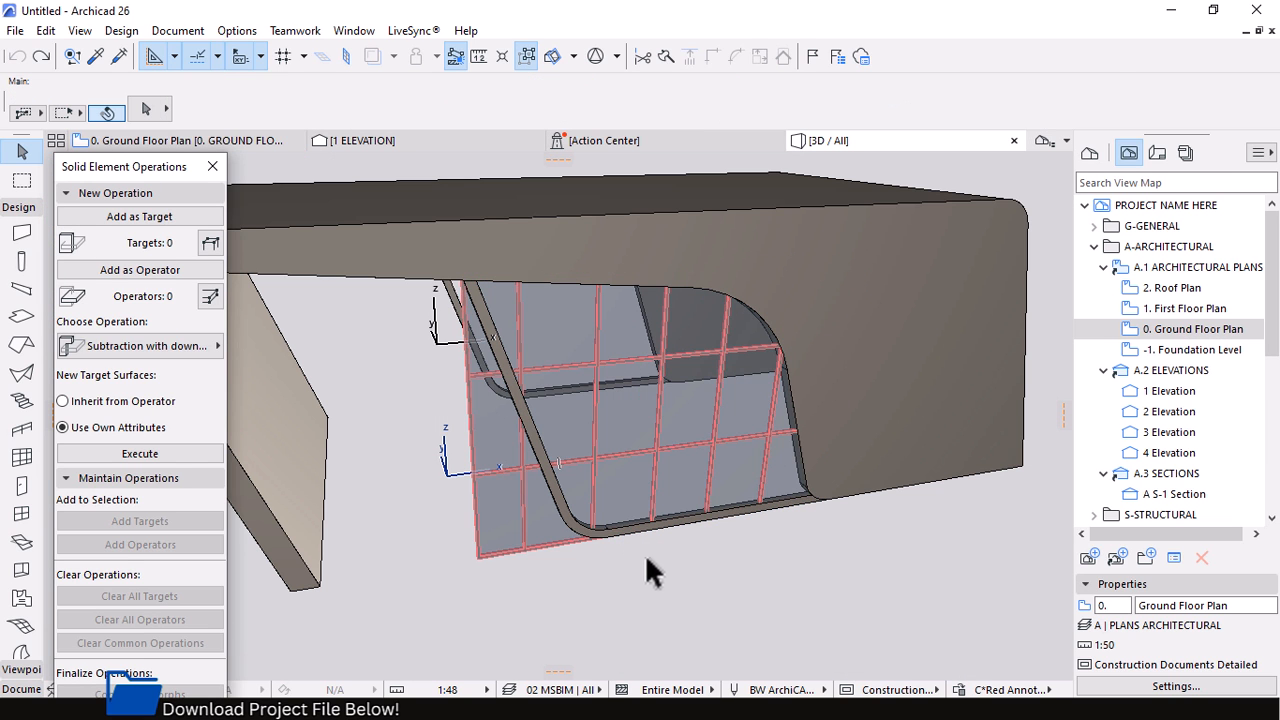
In the ground floor plan, move the left end of the curtain wall's baseline about 28 to the right
left_click(636, 420)
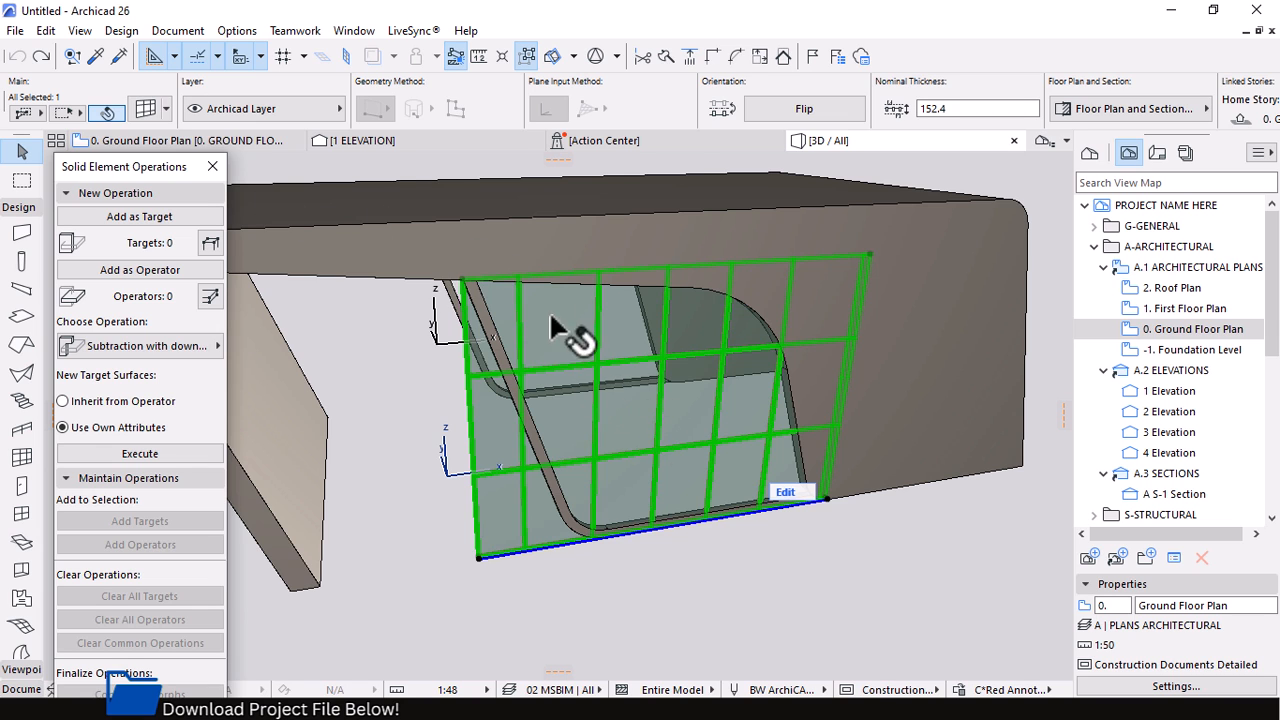
scroll(476, 258, "up", 3)
scroll(479, 270, "down", 1)
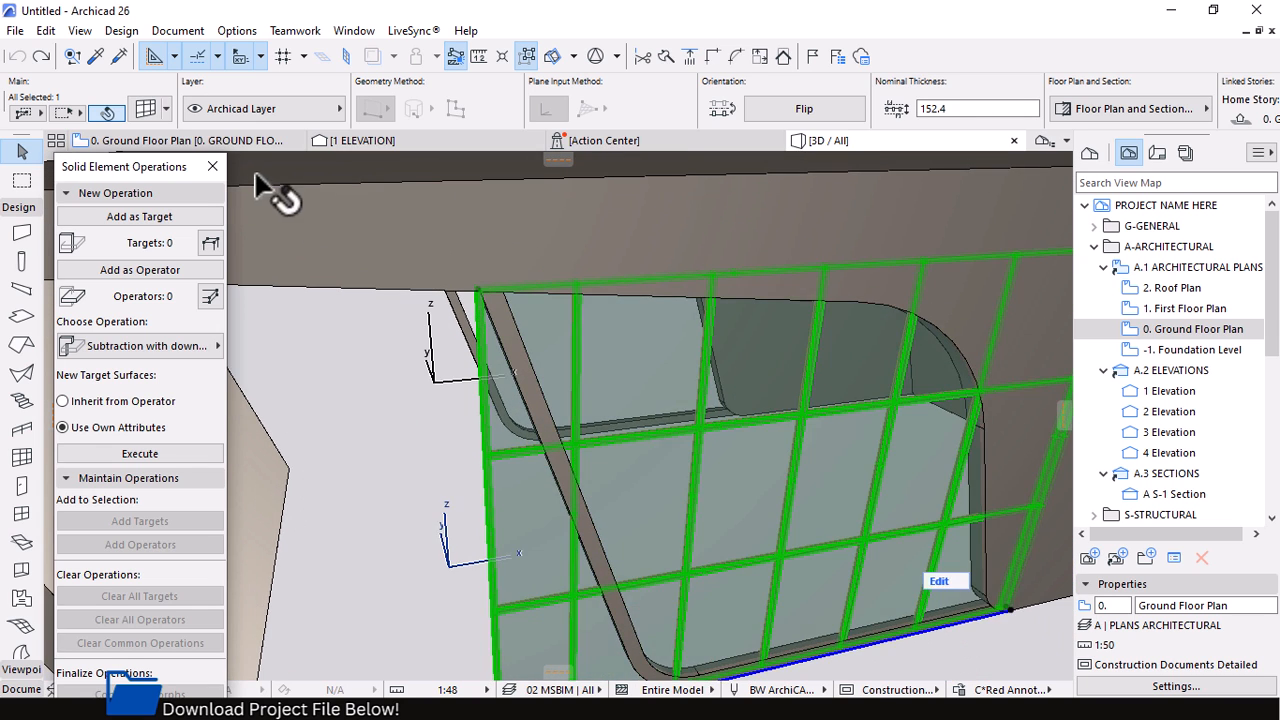
scroll(420, 286, "down", 2)
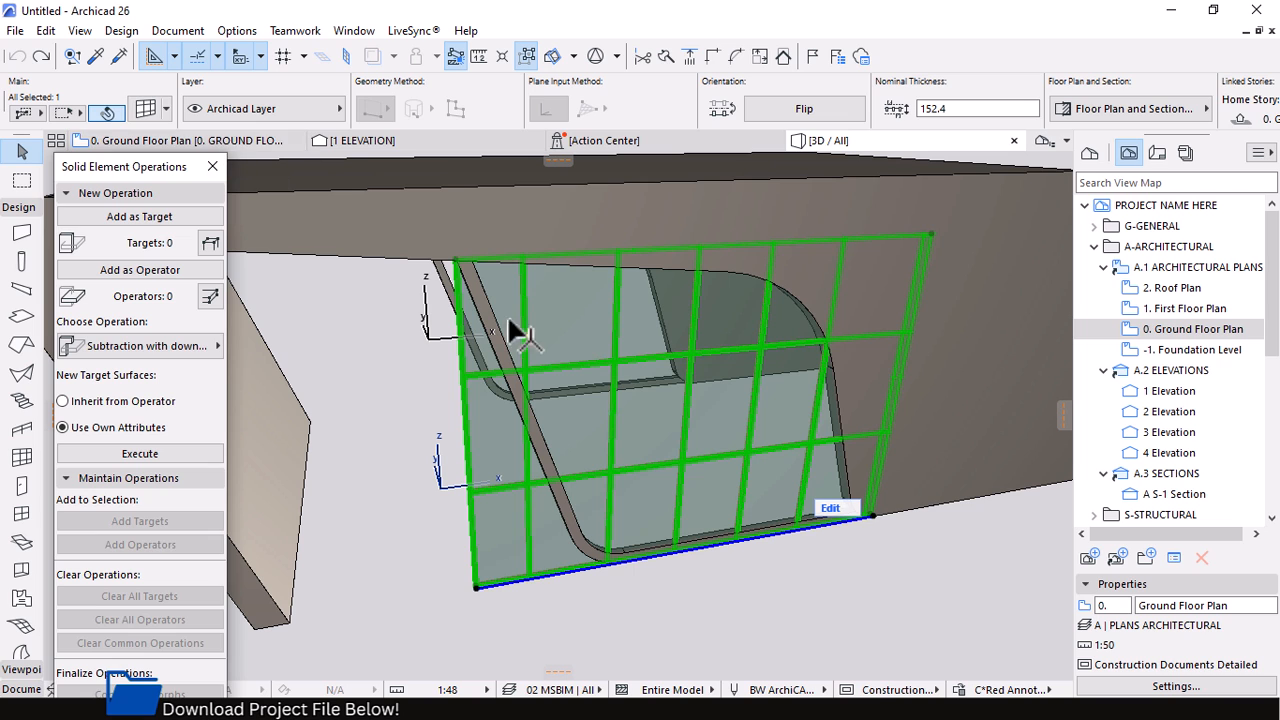
left_click(225, 145)
key("Escape")
left_click(554, 379)
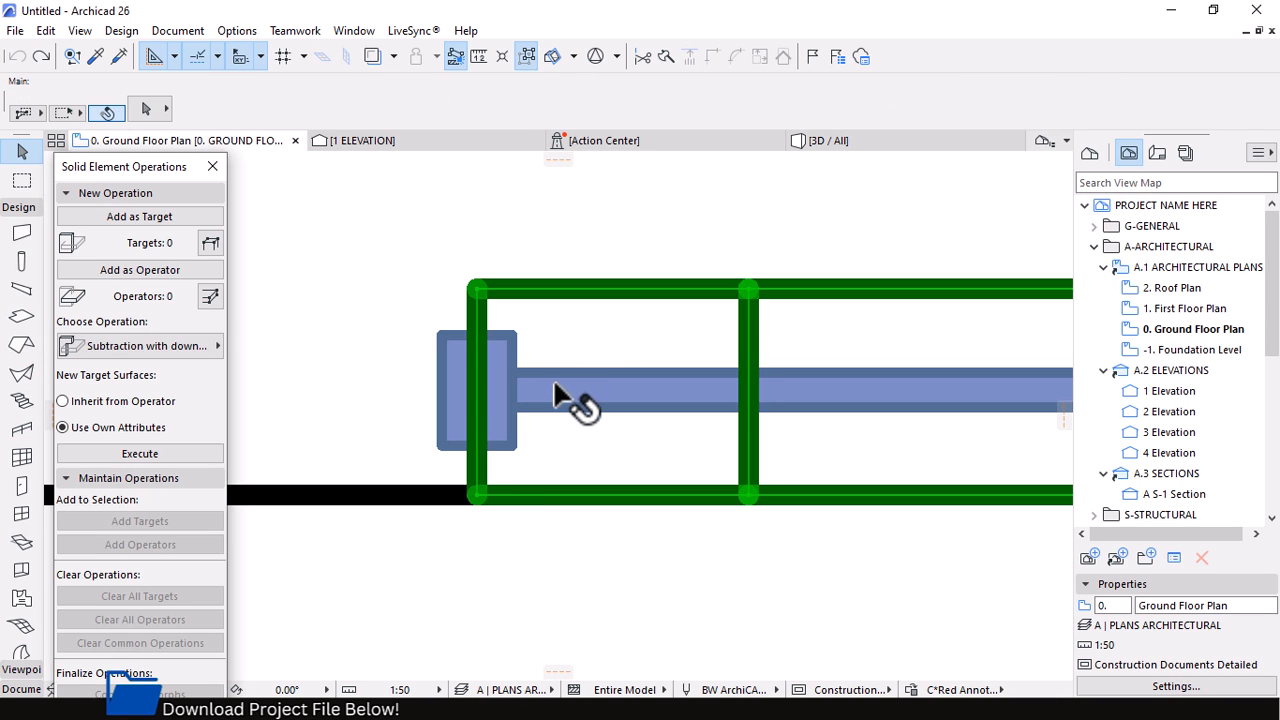
key("Escape")
left_click(439, 333)
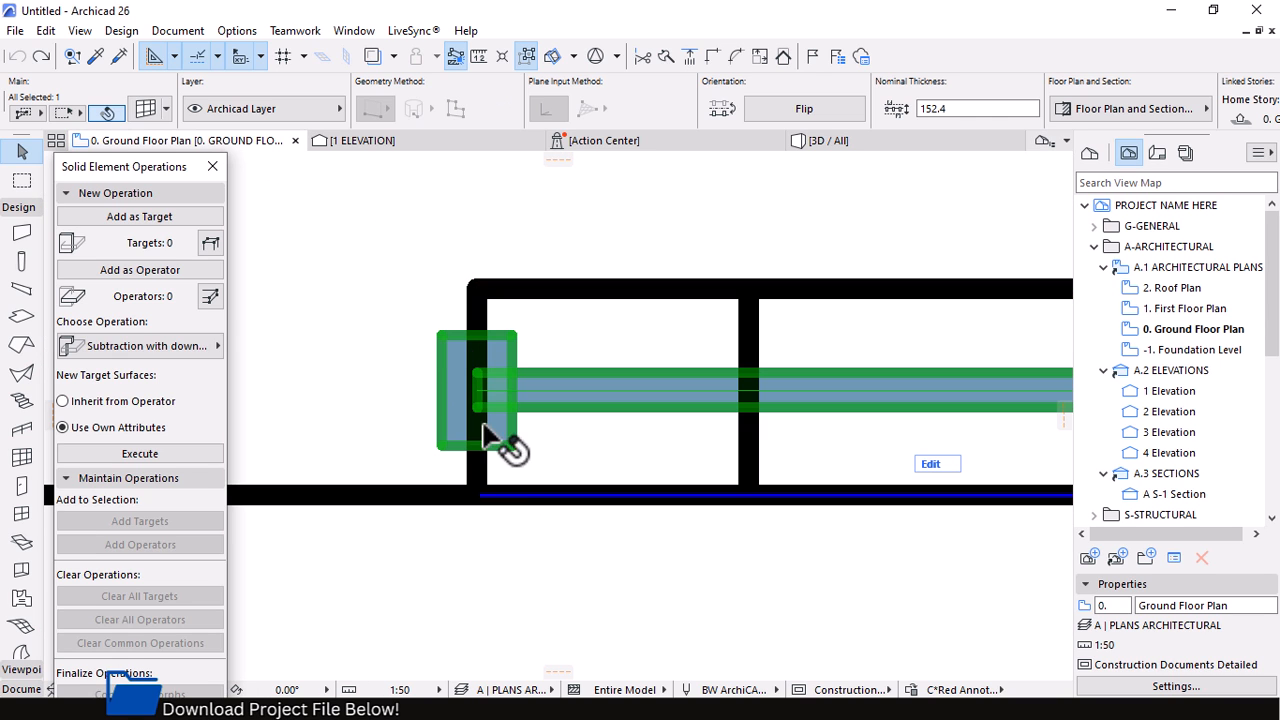
left_click(477, 495)
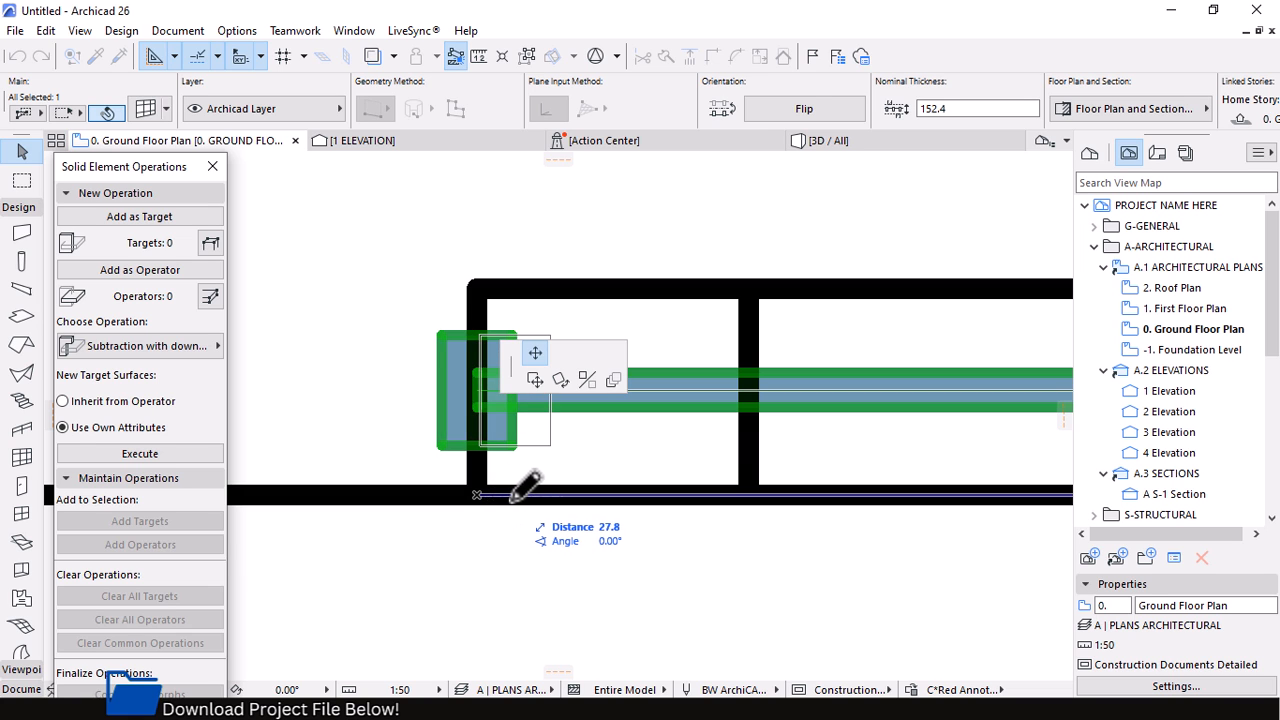
left_click(509, 498)
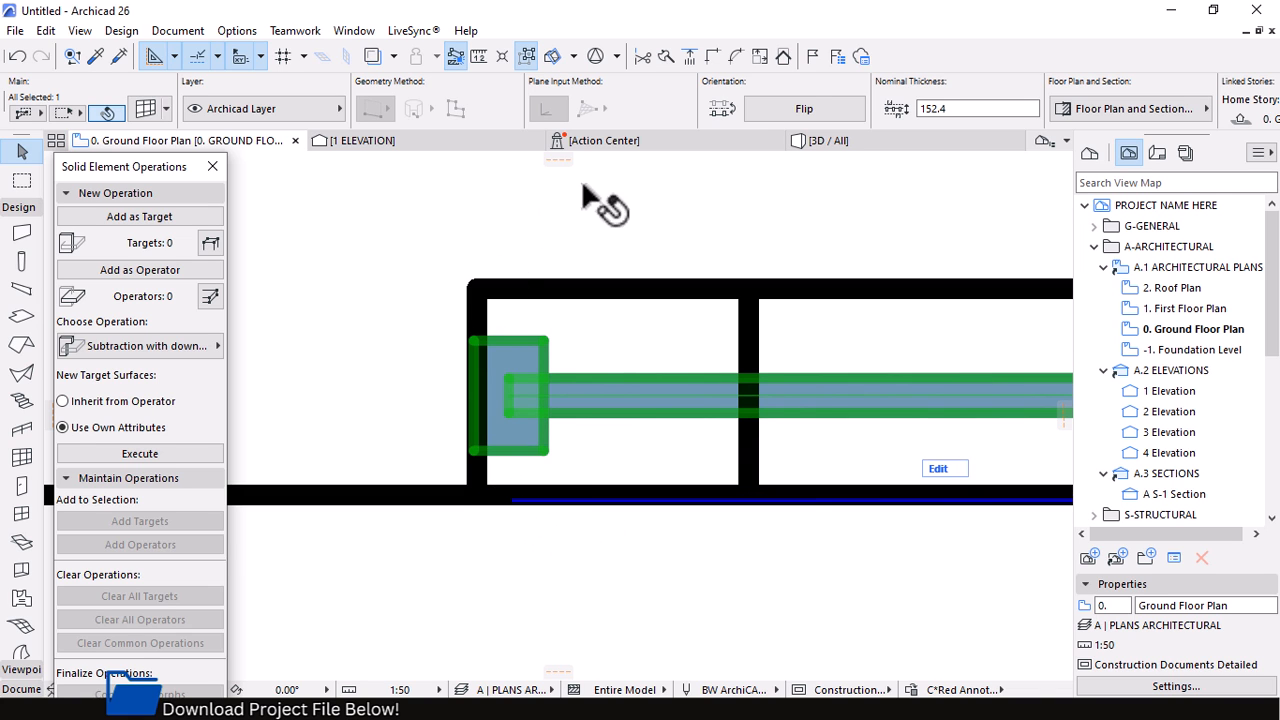
Inspect the curtain wall's left edge against the slanted frame in 3D, and return to the ground floor plan
left_click(871, 142)
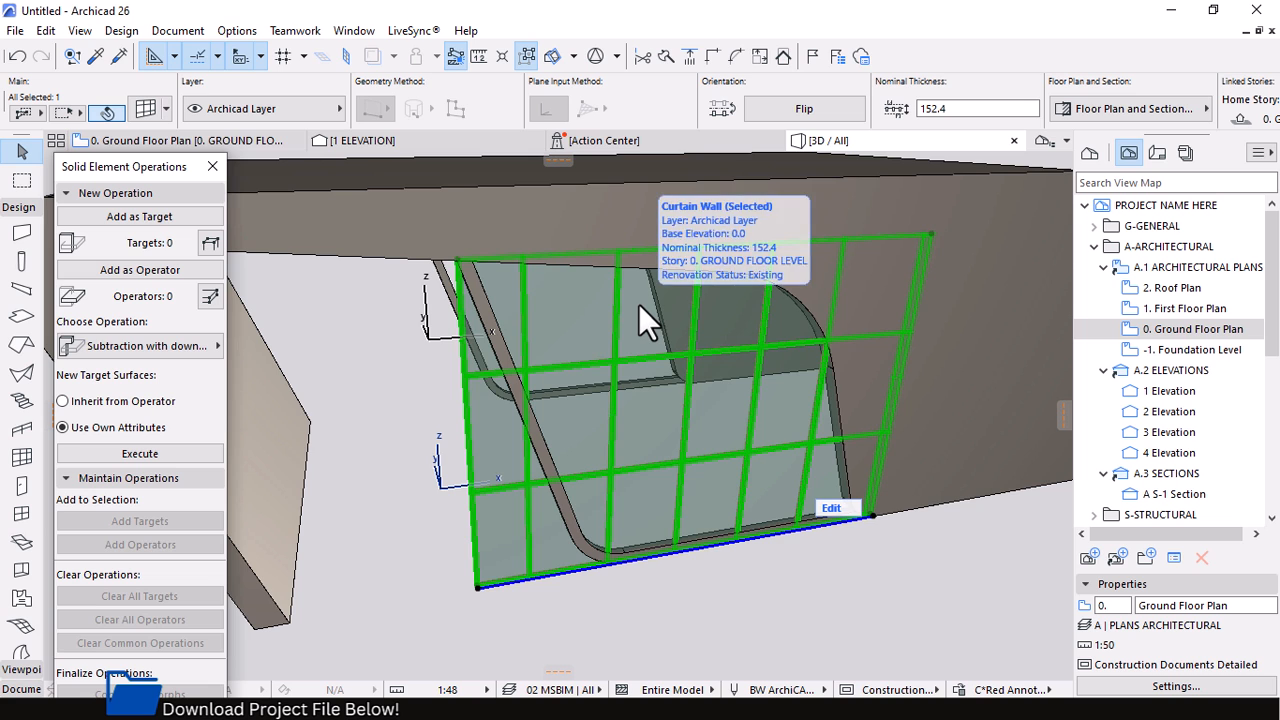
scroll(523, 268, "down", 2)
scroll(479, 258, "up", 6)
scroll(466, 257, "up", 4)
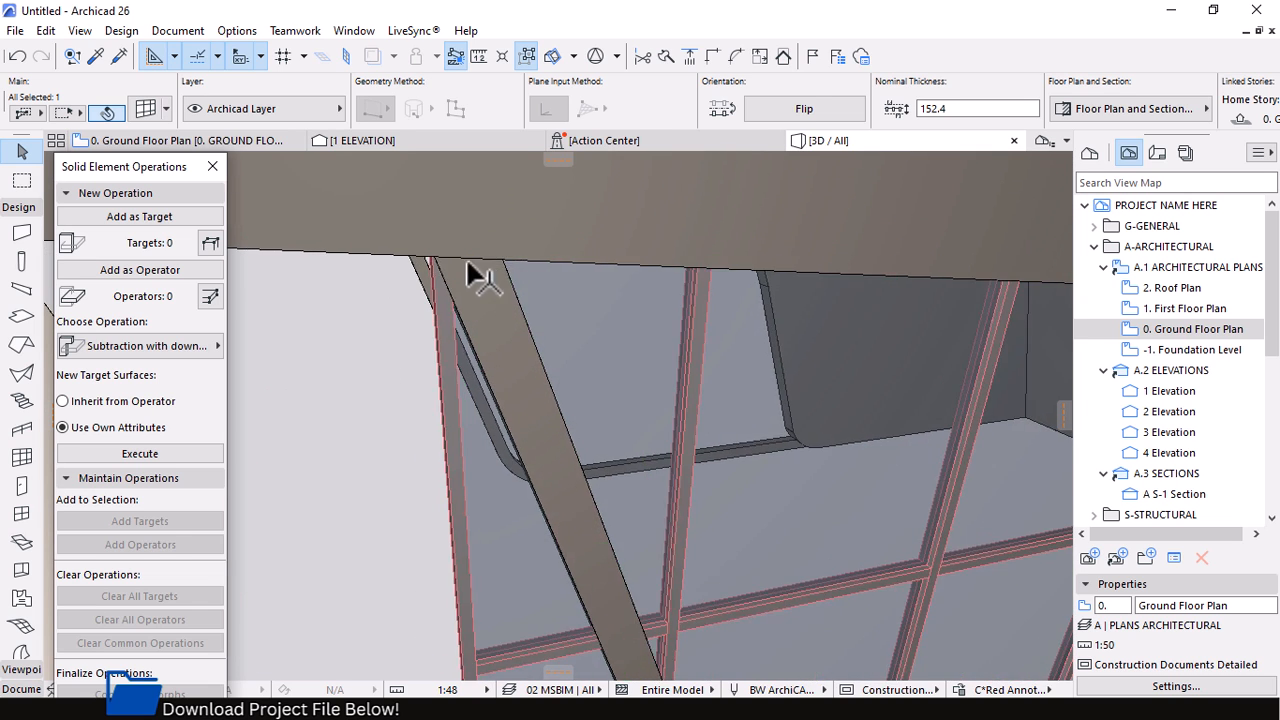
scroll(429, 273, "down", 3)
middle_click_drag(530, 305, 508, 219, "shift")
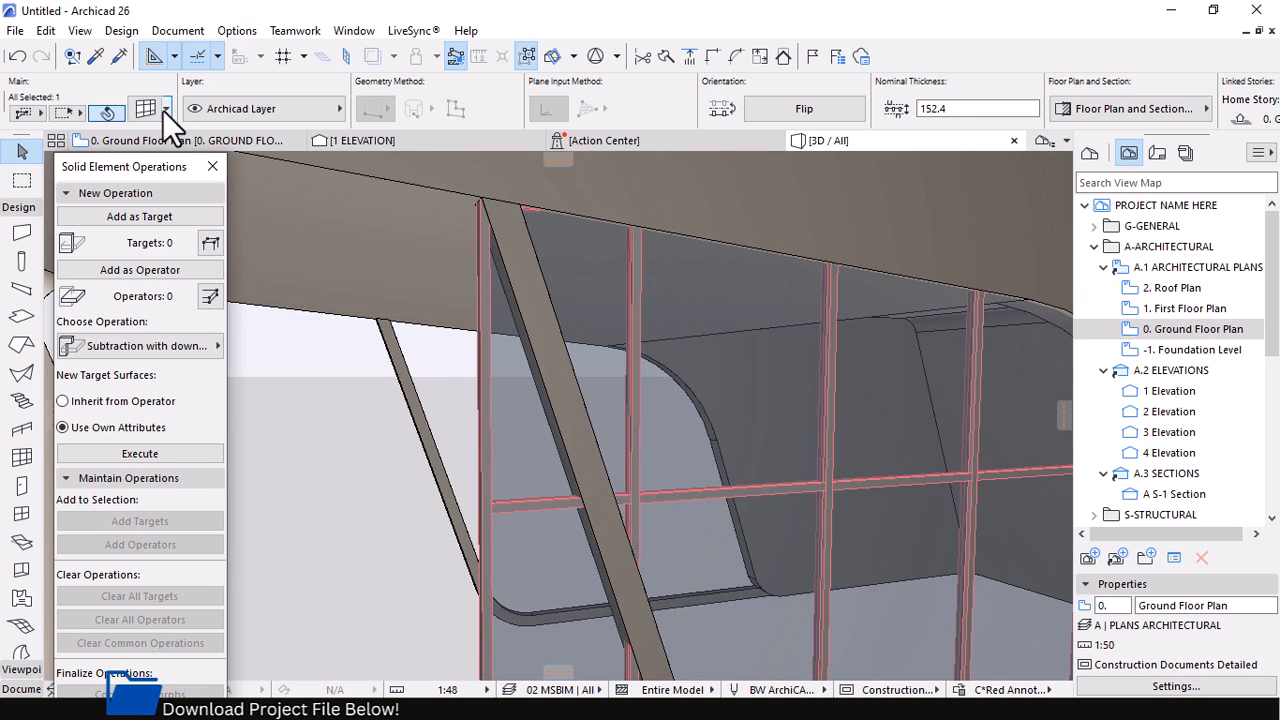
left_click(165, 140)
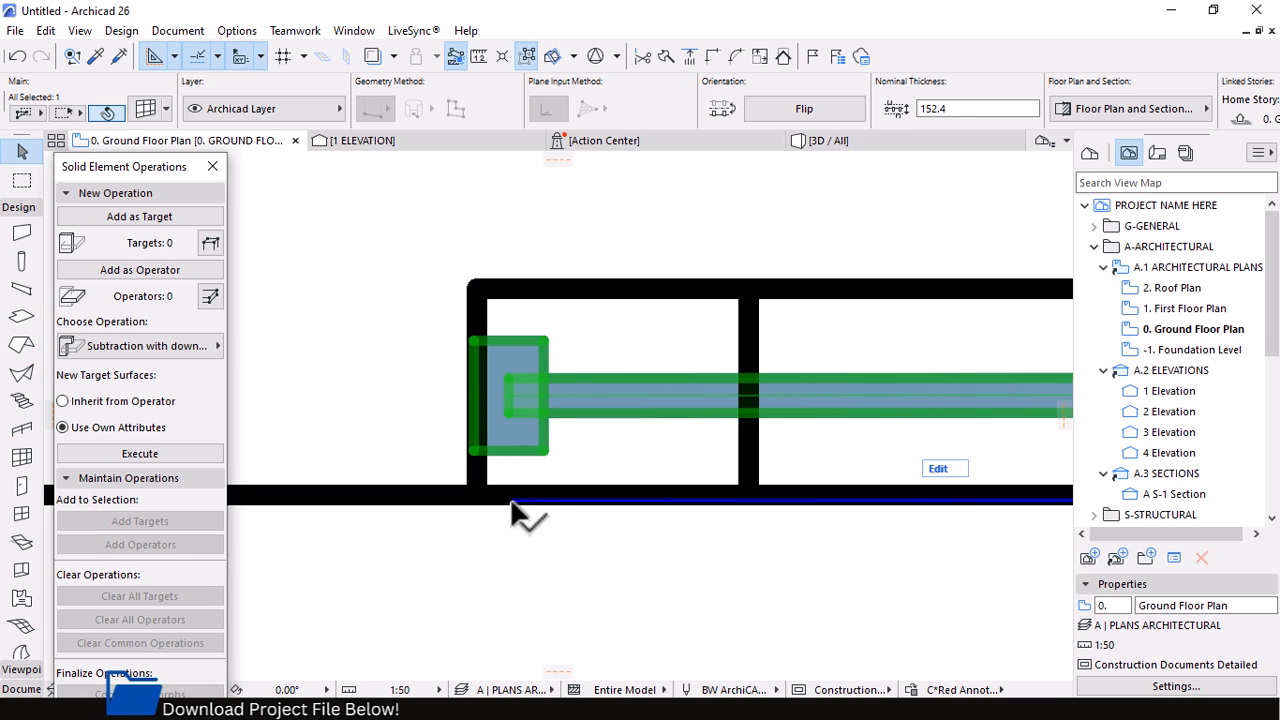
Move the left end of the curtain wall's baseline slightly further right in plan, and check its position against the slanted frame in 3D
left_click(511, 503)
left_click(537, 503)
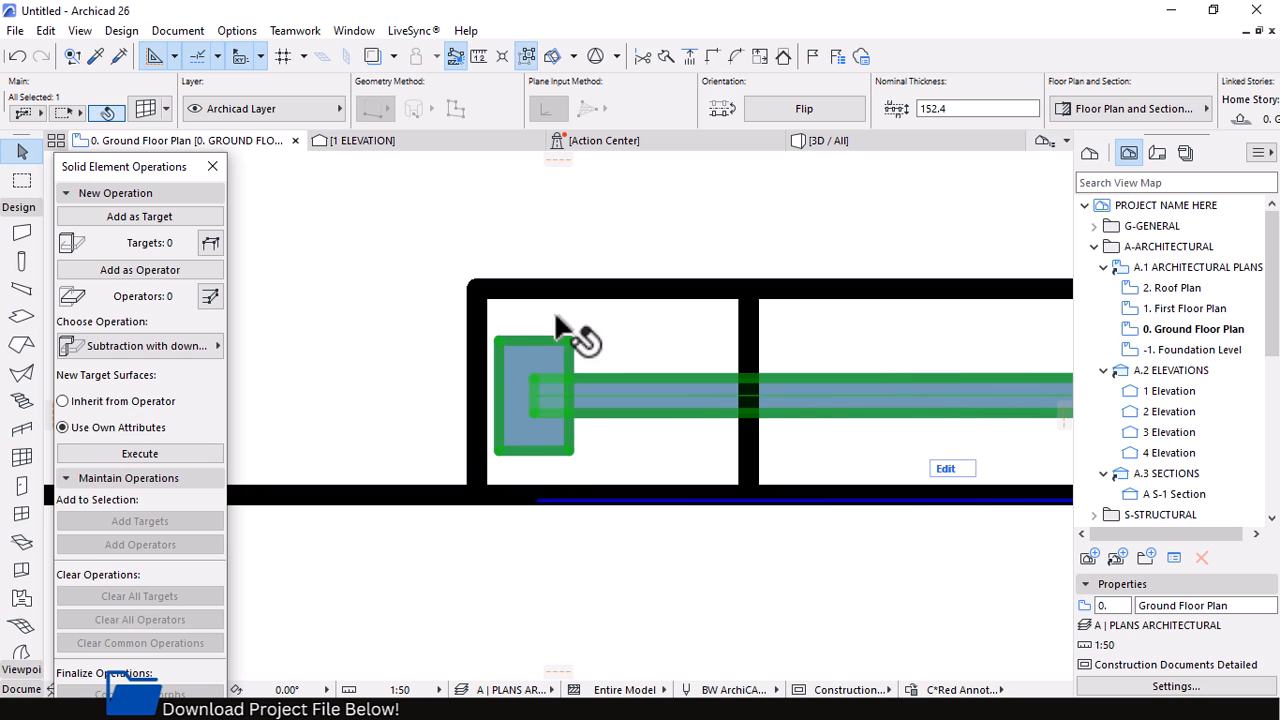
left_click(816, 142)
middle_click_drag(800, 278, 500, 277, "shift")
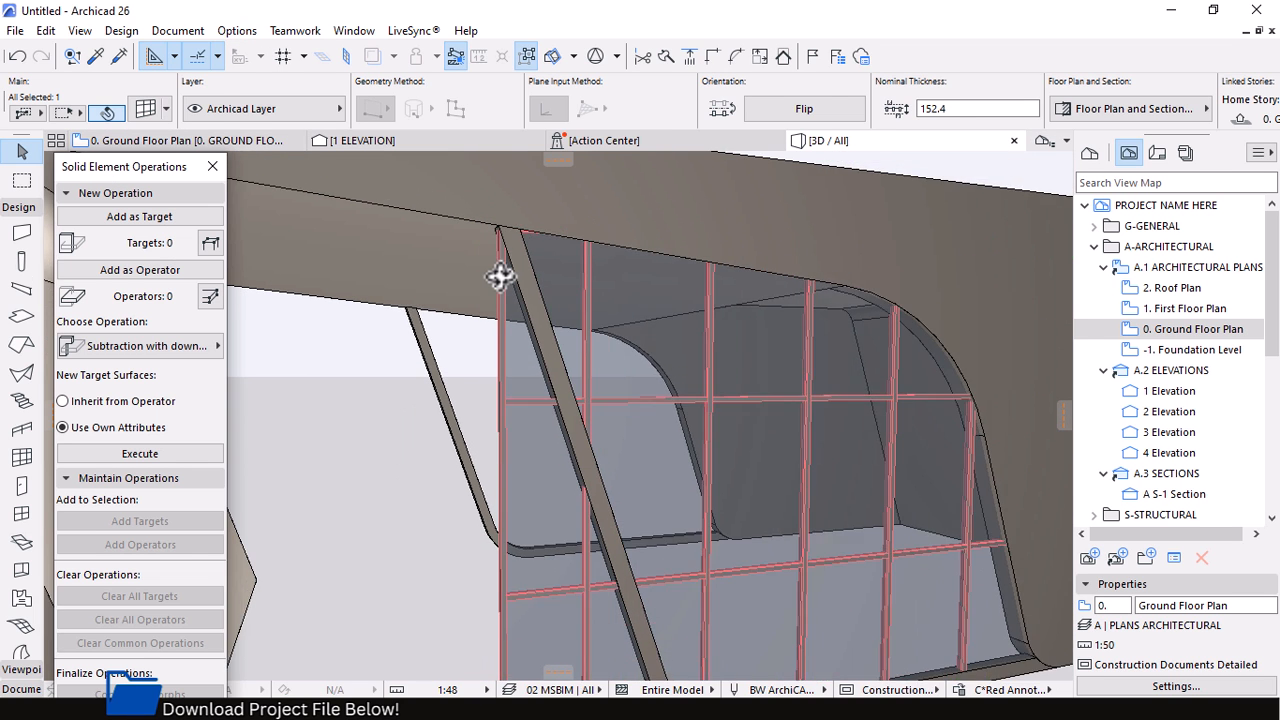
scroll(500, 277, "down", 3)
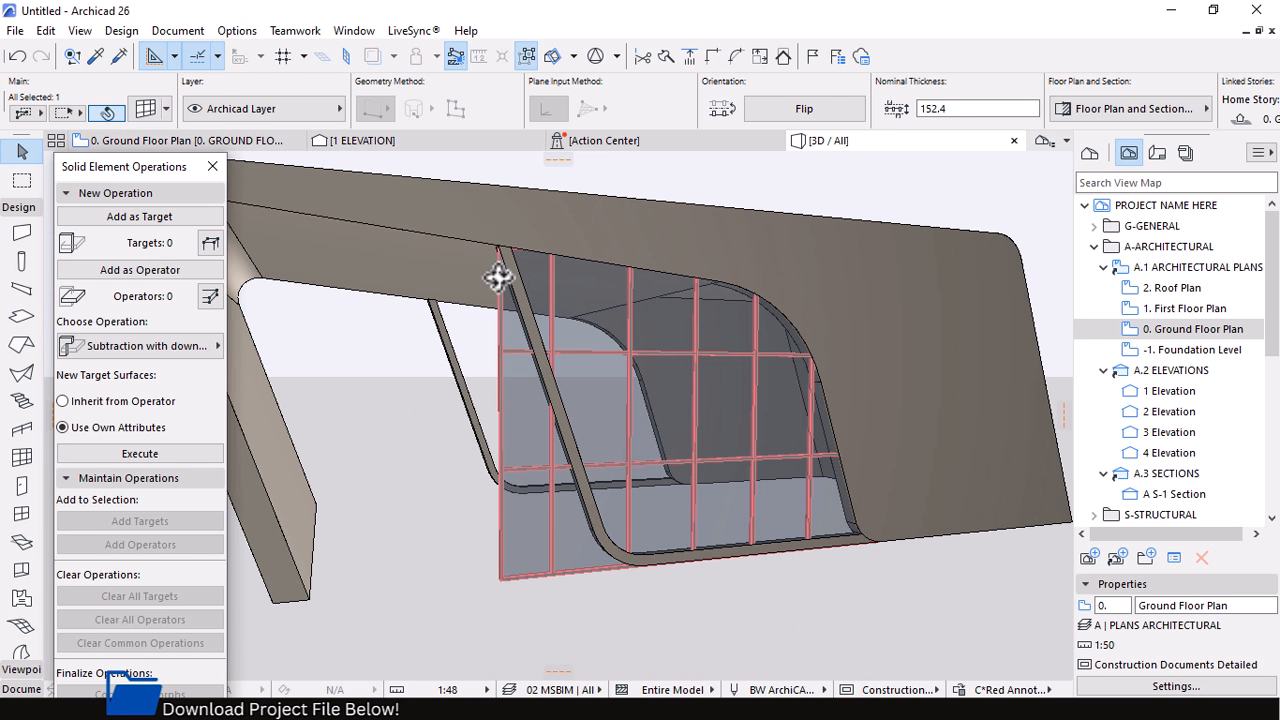
Subtract the slanted frame morph from the curtain wall using Subtraction with downward extrusion, and clear the selection
left_click(161, 218)
left_click(513, 284)
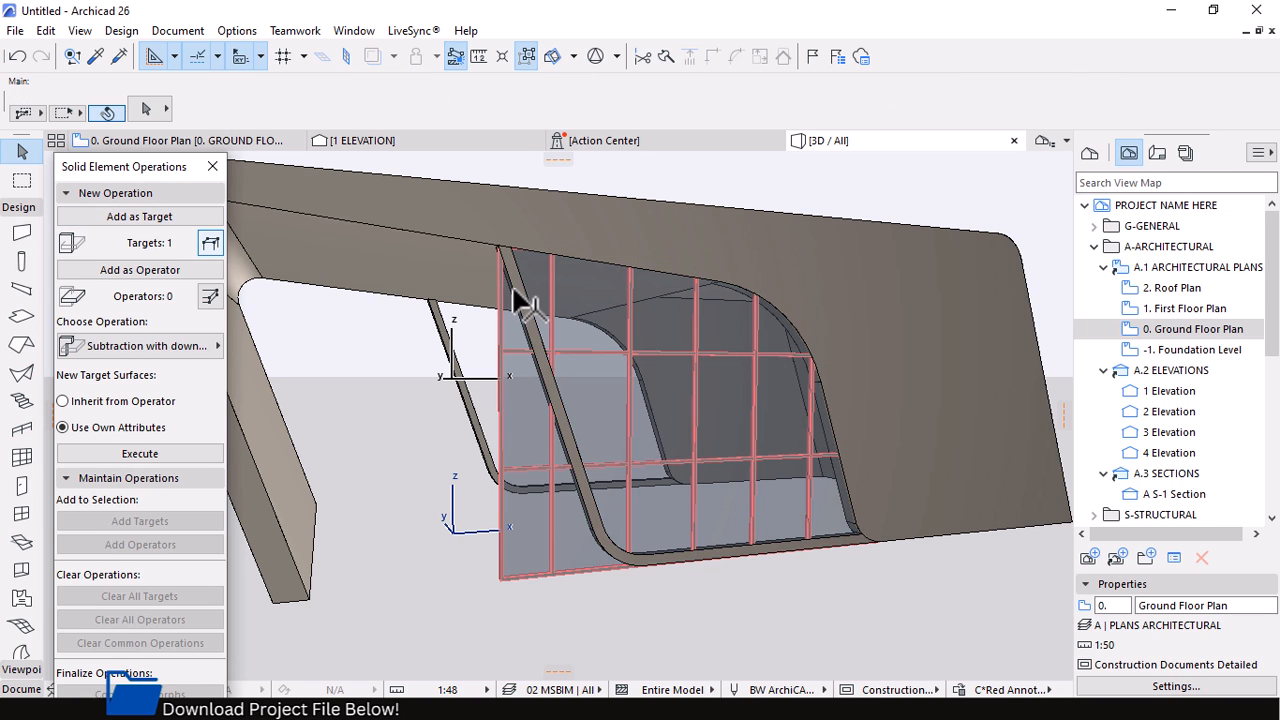
left_click(143, 270)
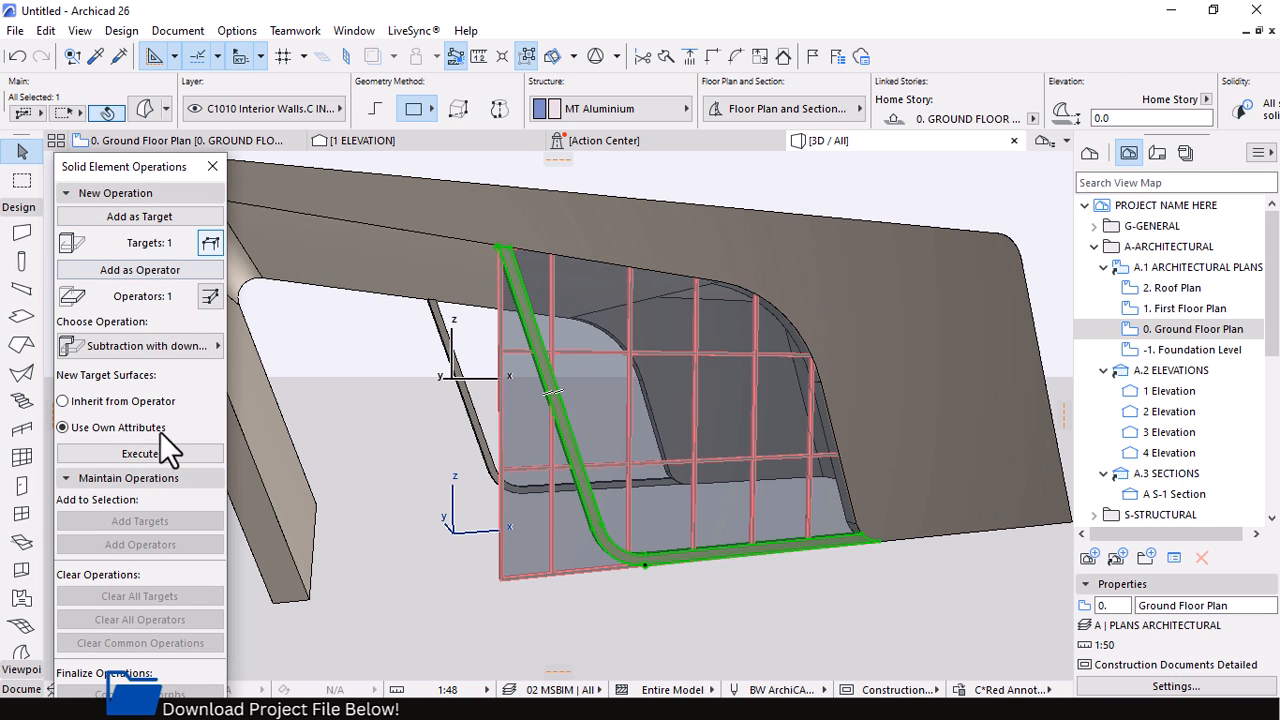
left_click(162, 452)
left_click(768, 659)
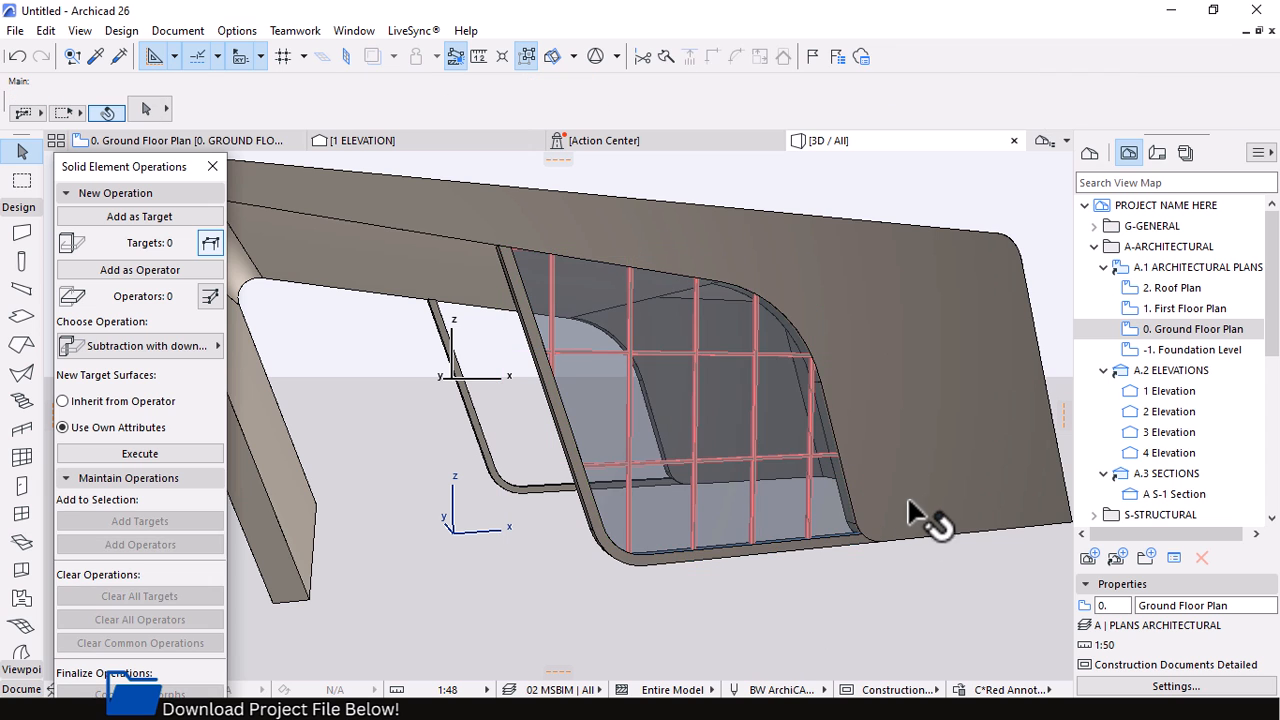
Subtract the pavilion's outer shell morph from the curtain wall using Subtraction with upward extrusion
left_click_drag(857, 557, 600, 415)
scroll(600, 415, "down", 5)
left_click_drag(614, 477, 631, 497)
scroll(686, 371, "up", 6)
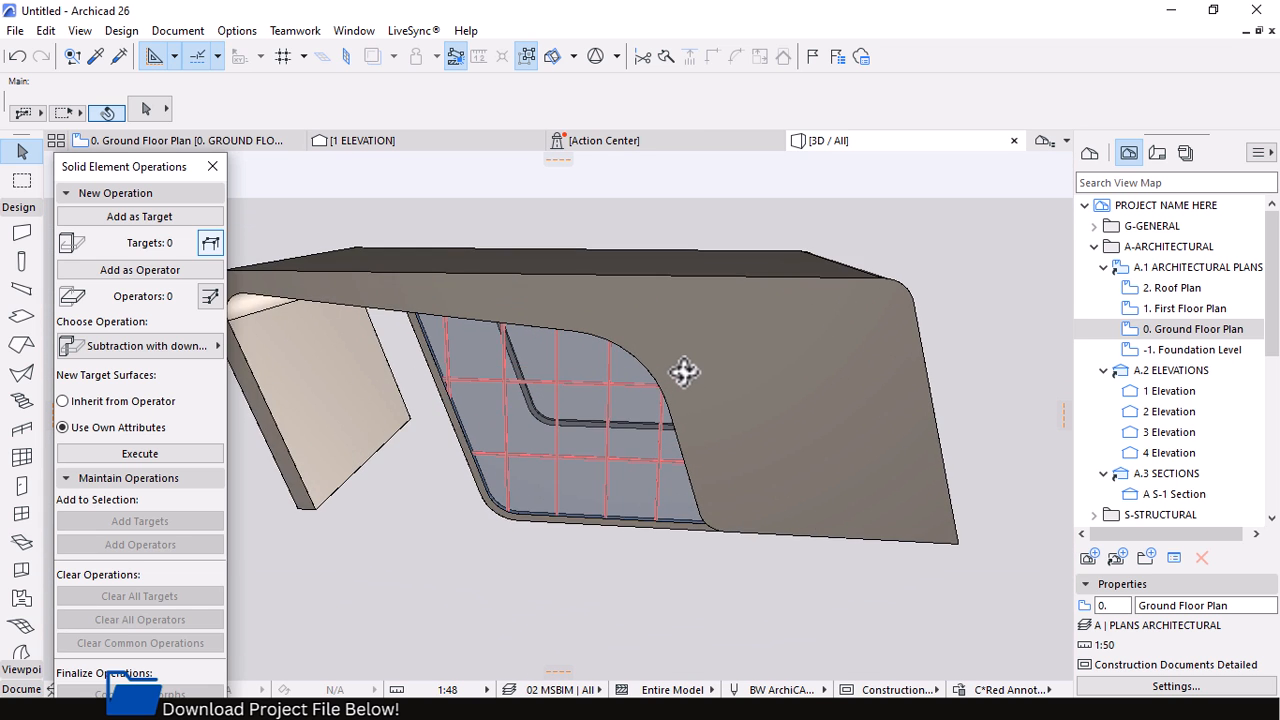
left_click(662, 482)
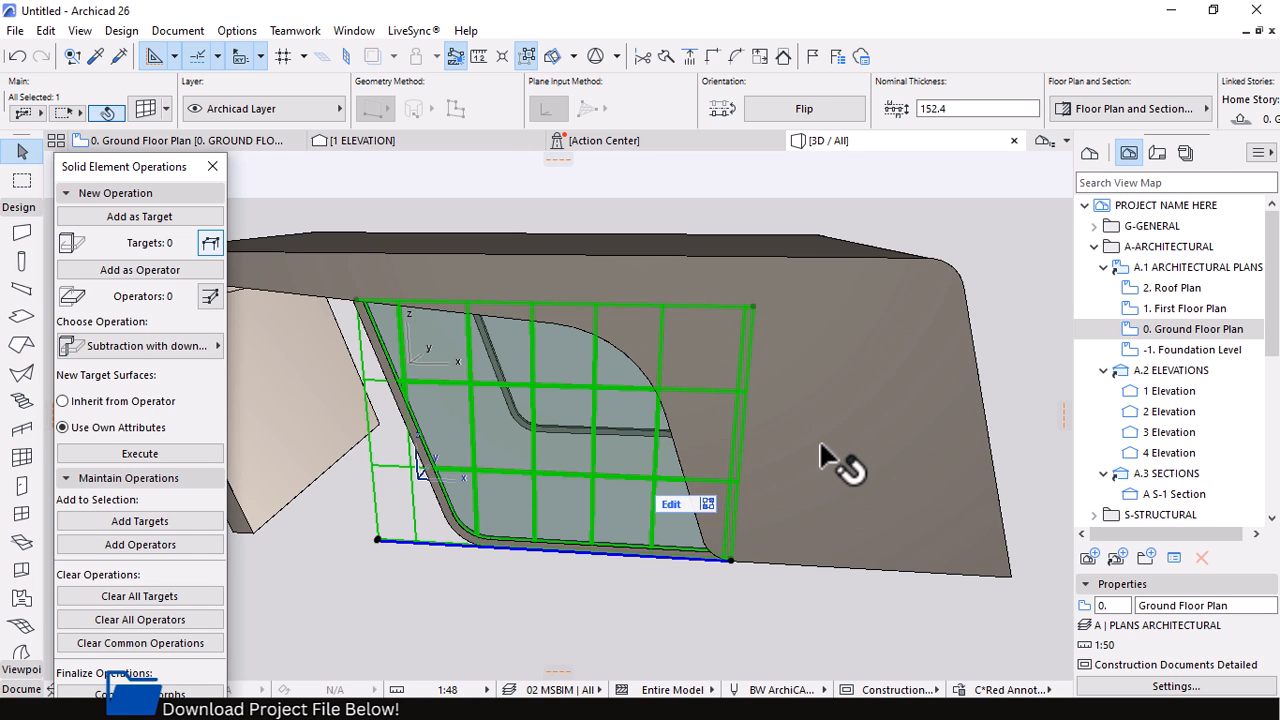
scroll(725, 383, "up", 1)
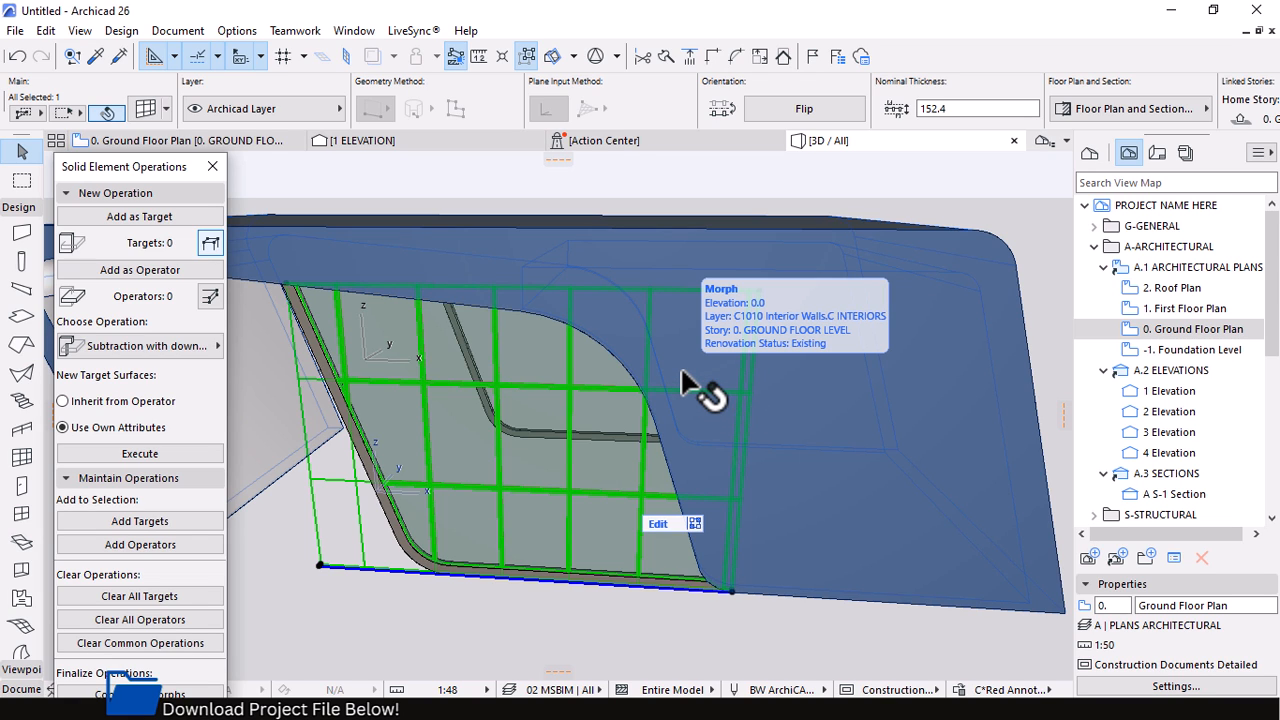
scroll(654, 386, "down", 1)
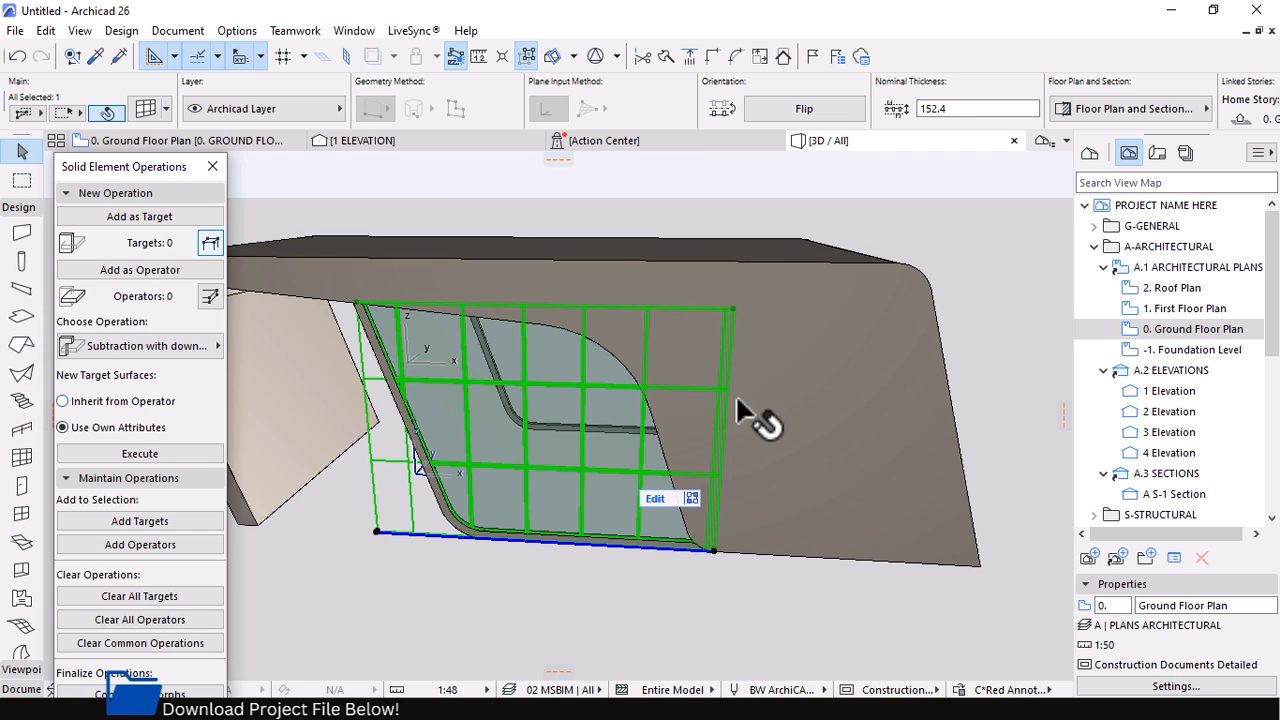
left_click(123, 215)
left_click(284, 337)
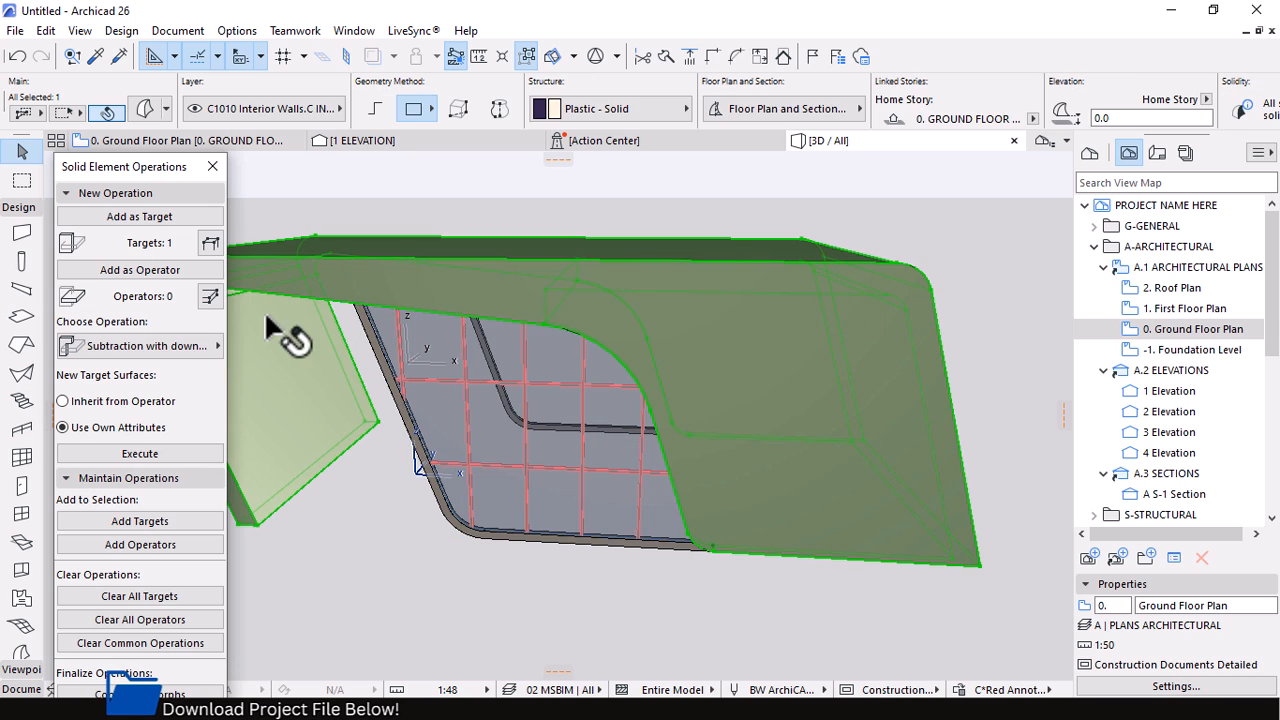
left_click(134, 274)
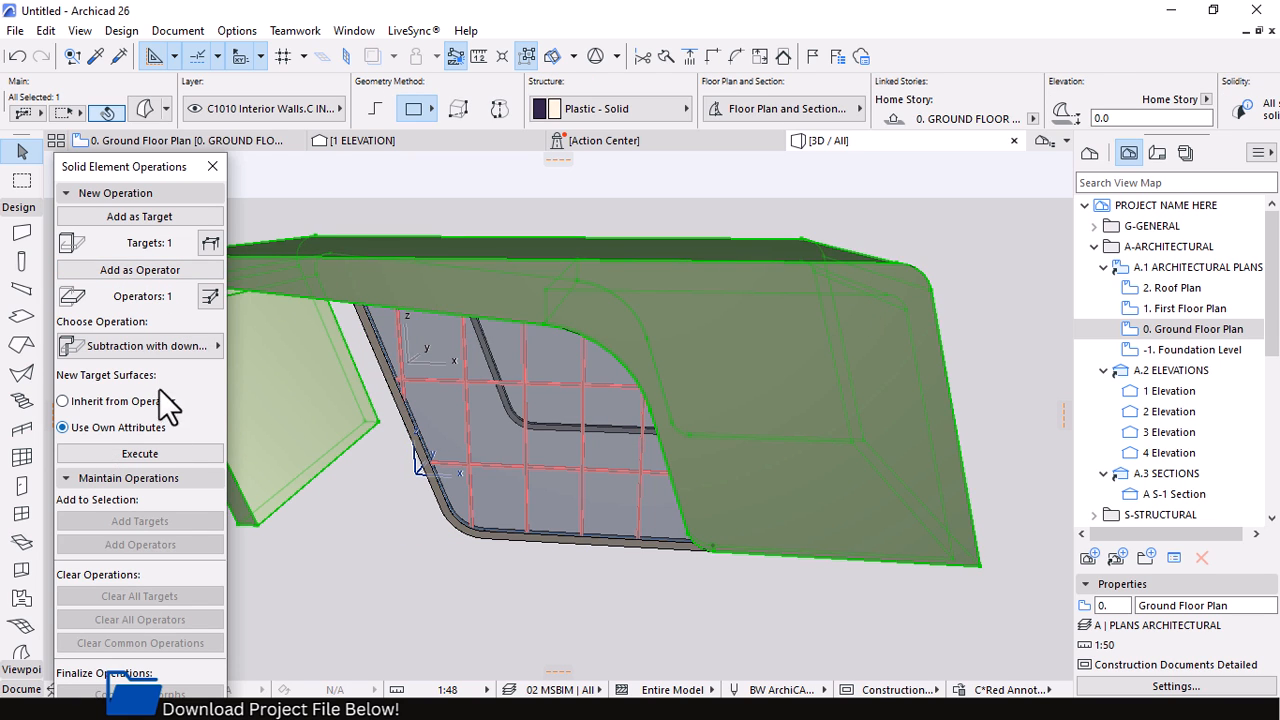
left_click(157, 350)
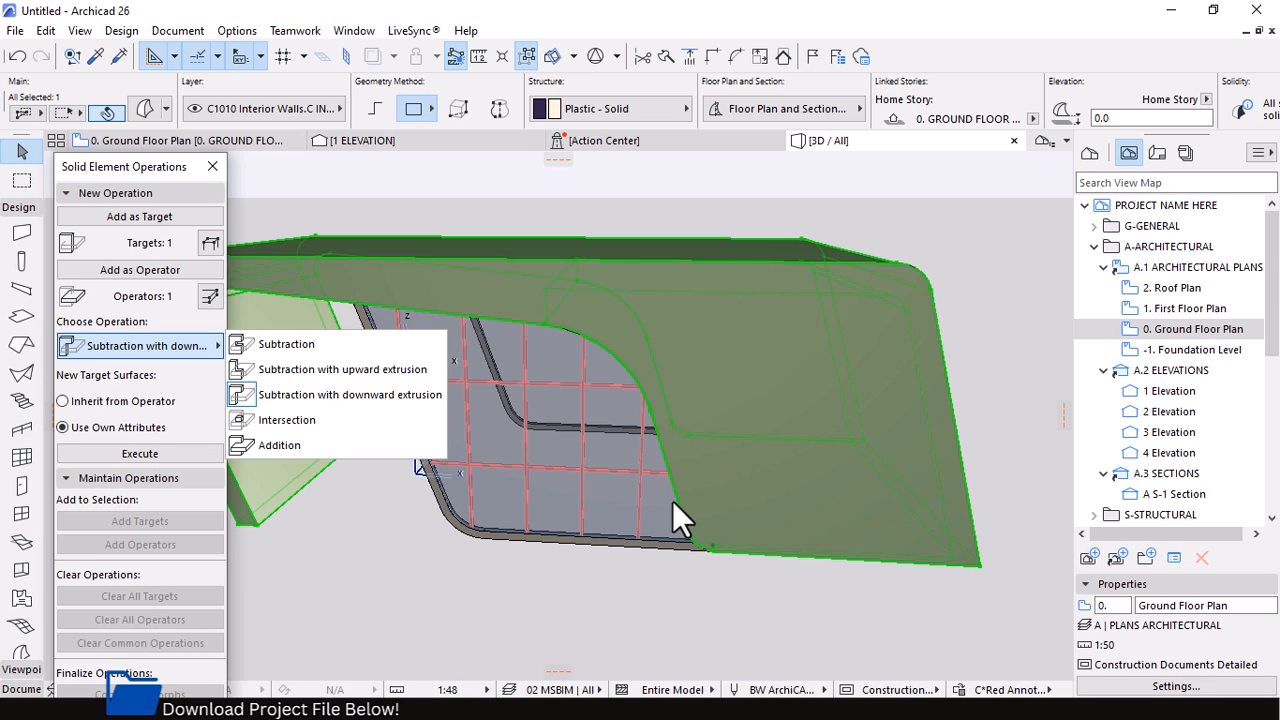
left_click(340, 369)
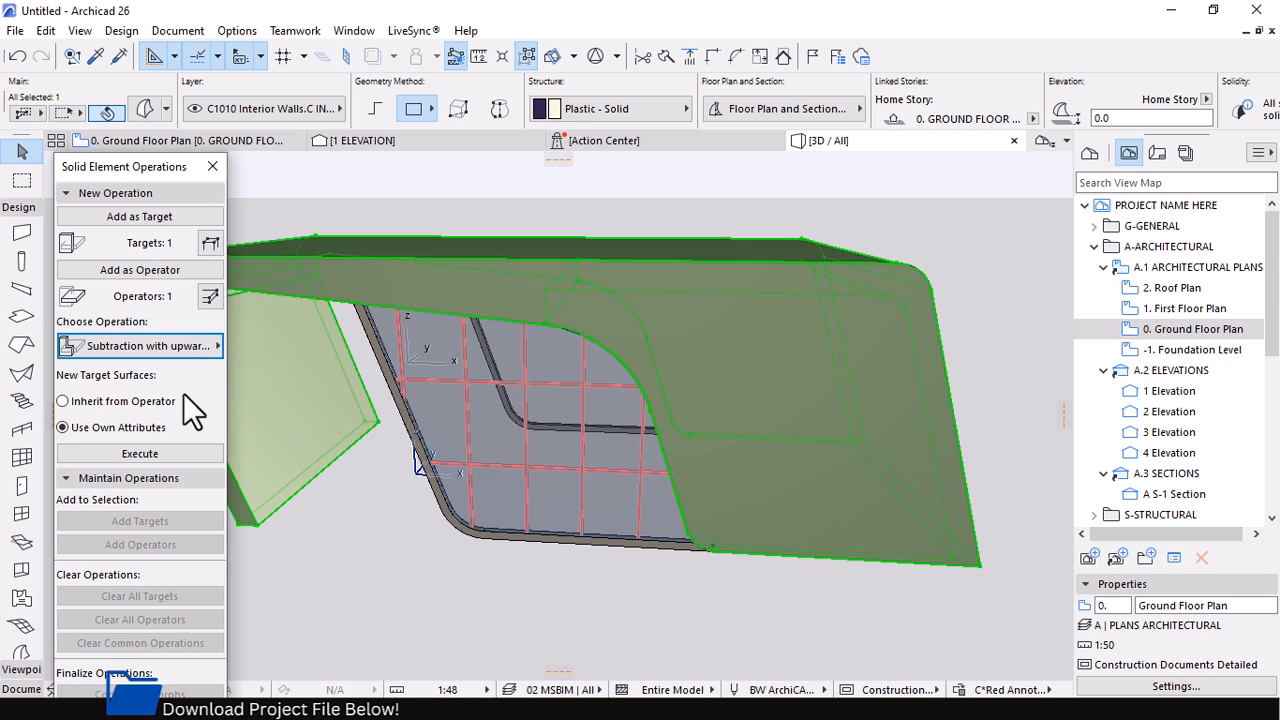
left_click(147, 453)
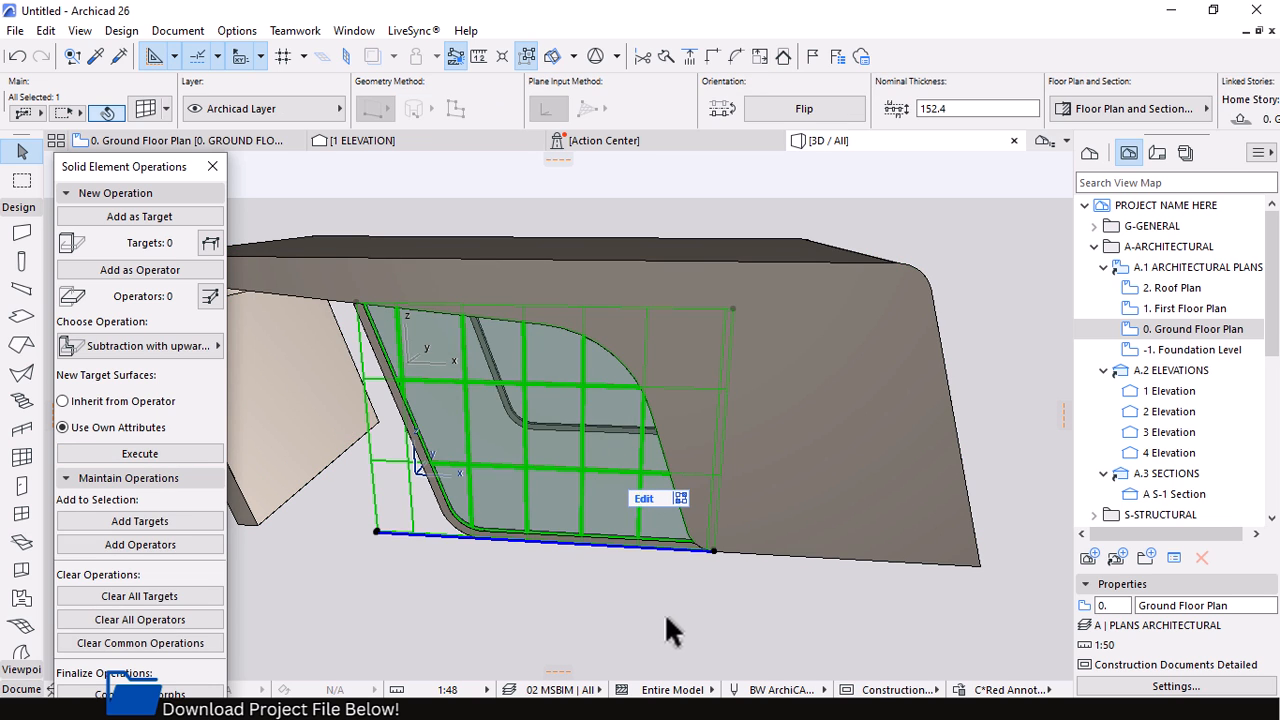
Inspect the trimmed curtain wall in 3D, compare it with the Behance reference image in the browser, and return to Archicad
left_click(579, 446)
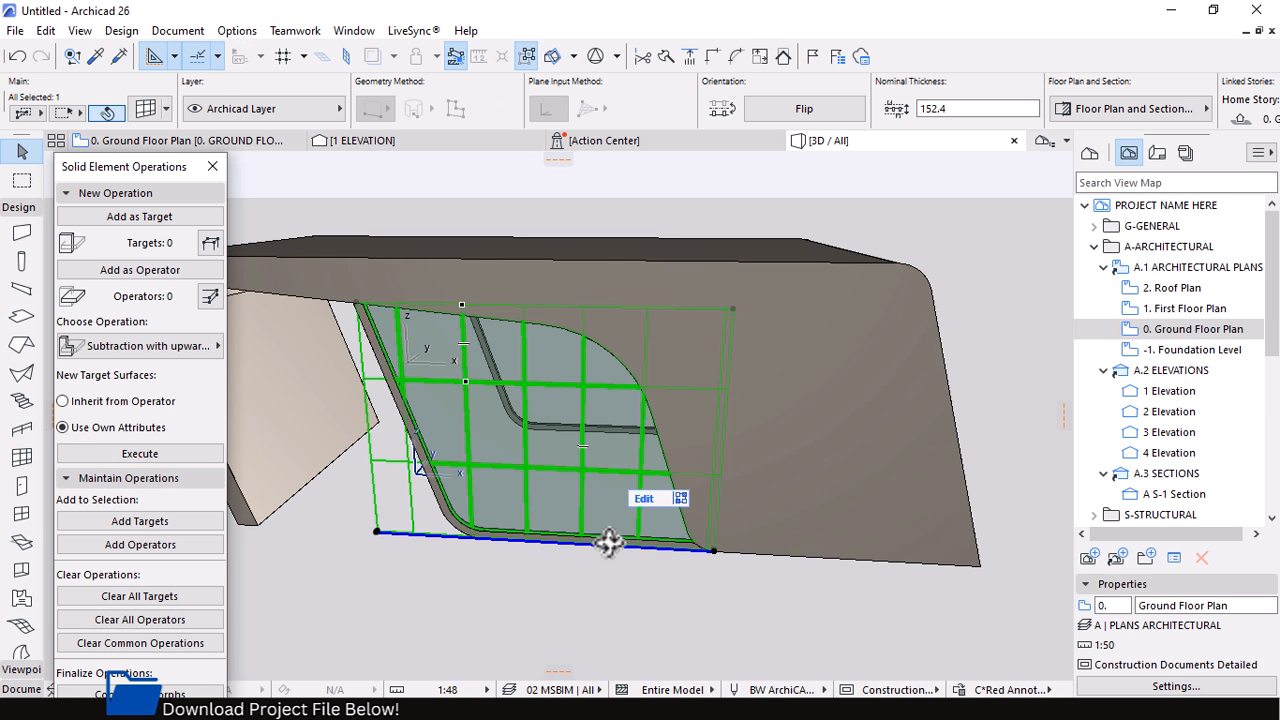
middle_click_drag(608, 543, 615, 449, "shift")
left_click(583, 362)
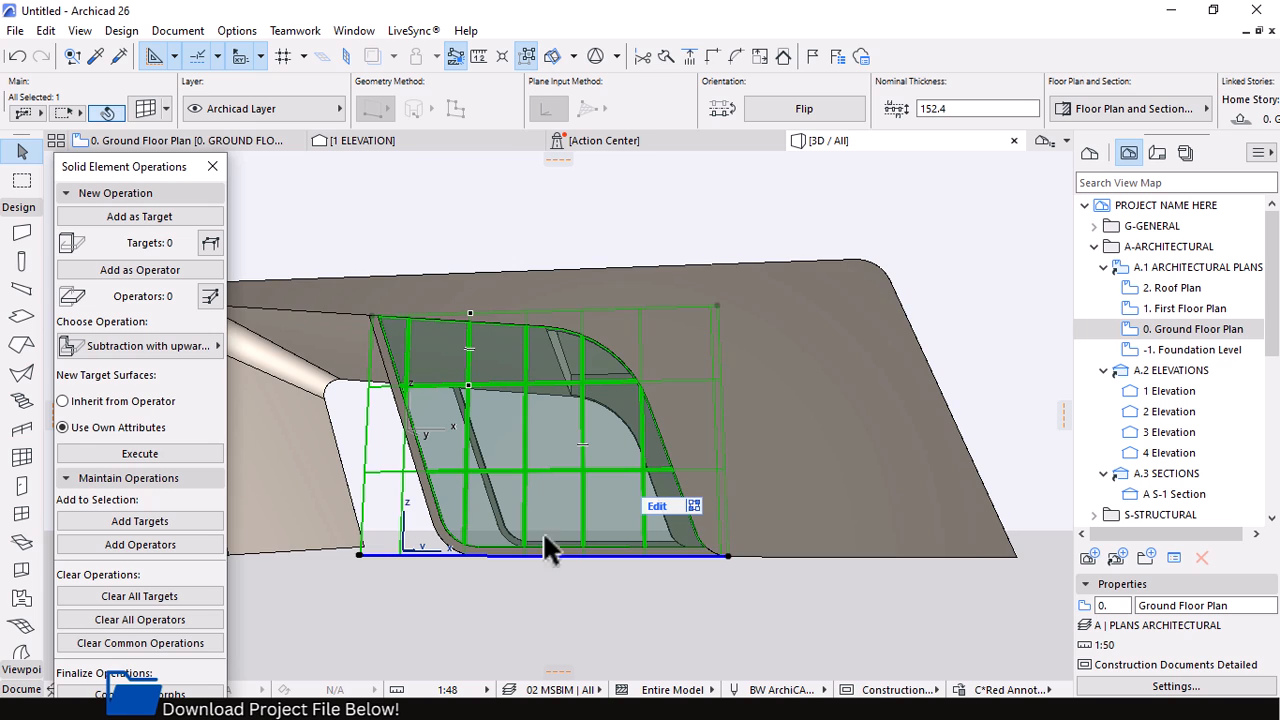
middle_click_drag(490, 372, 736, 362, "shift")
scroll(730, 420, "down", 5)
mouse_move(723, 466)
middle_mouse_down("shift")
mouse_move(743, 400)
mouse_move(889, 406)
mouse_move(984, 493)
mouse_move(1006, 563)
mouse_move(729, 423)
mouse_move(609, 429)
mouse_move(729, 470)
mouse_move(600, 409)
mouse_move(649, 449)
mouse_move(680, 420)
mouse_move(743, 495)
mouse_move(700, 460)
middle_mouse_up("shift")
key("super")
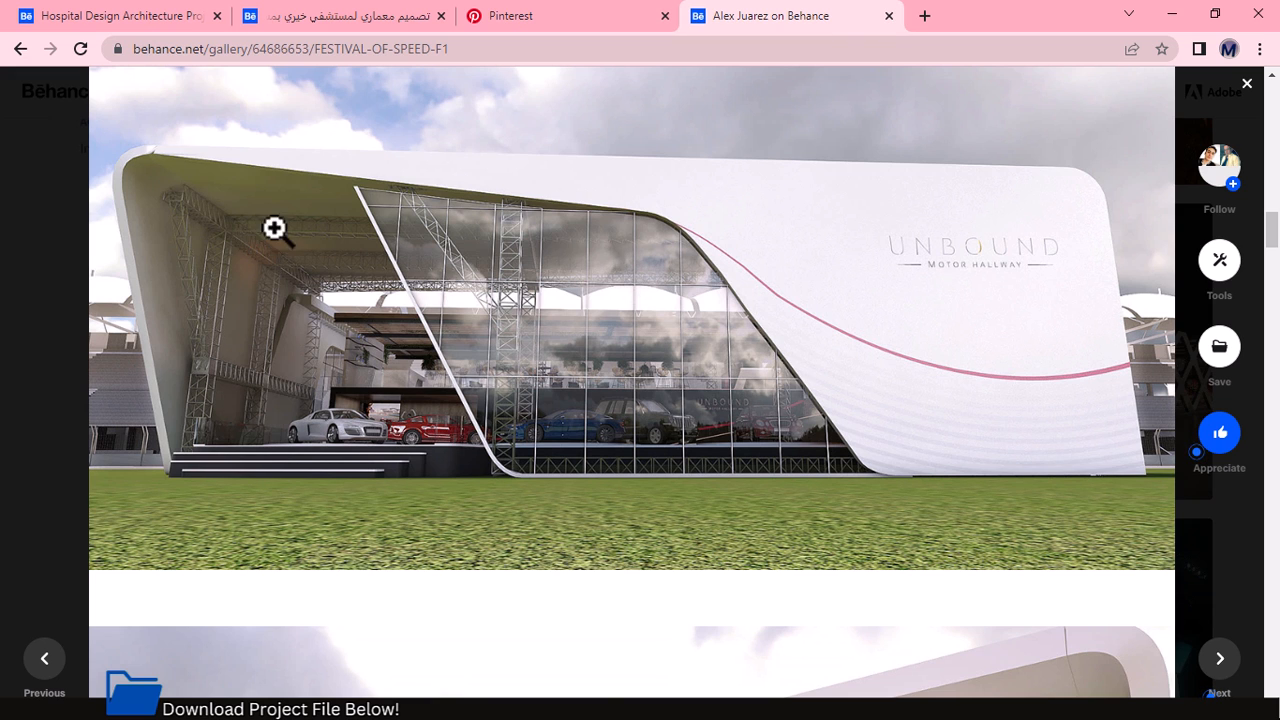
key("super")
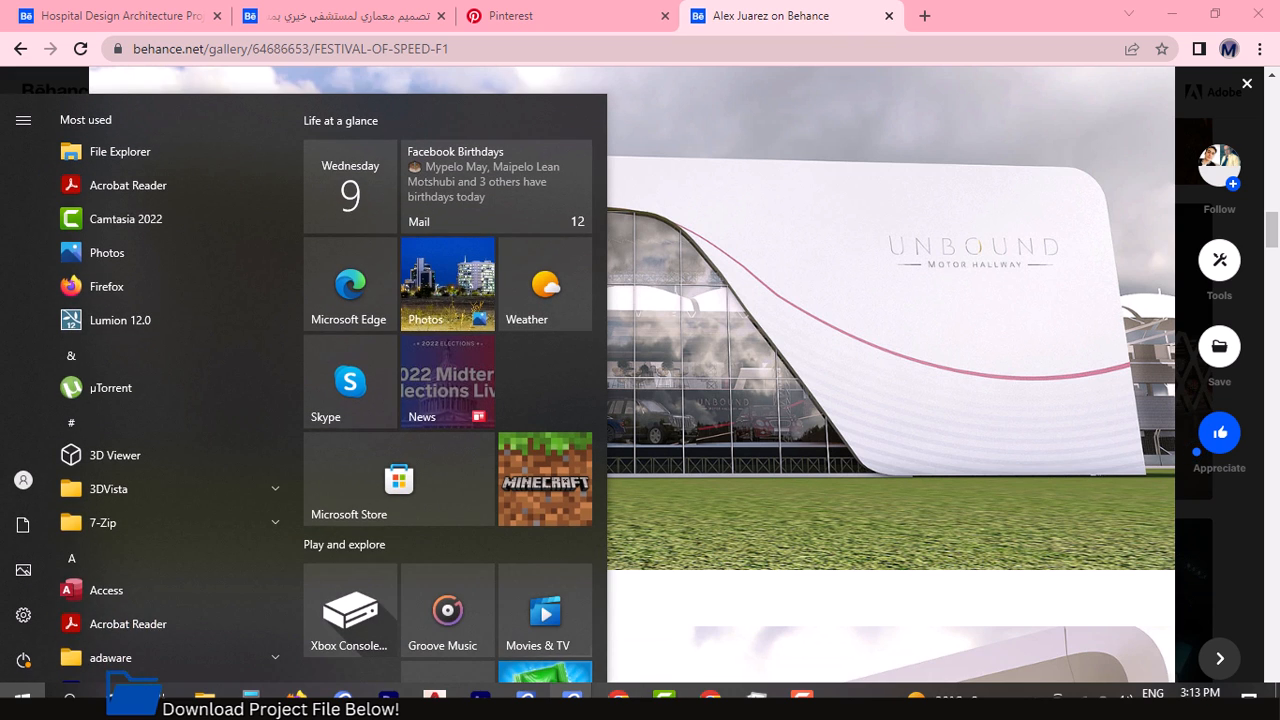
mouse_move(572, 698)
left_click(665, 625)
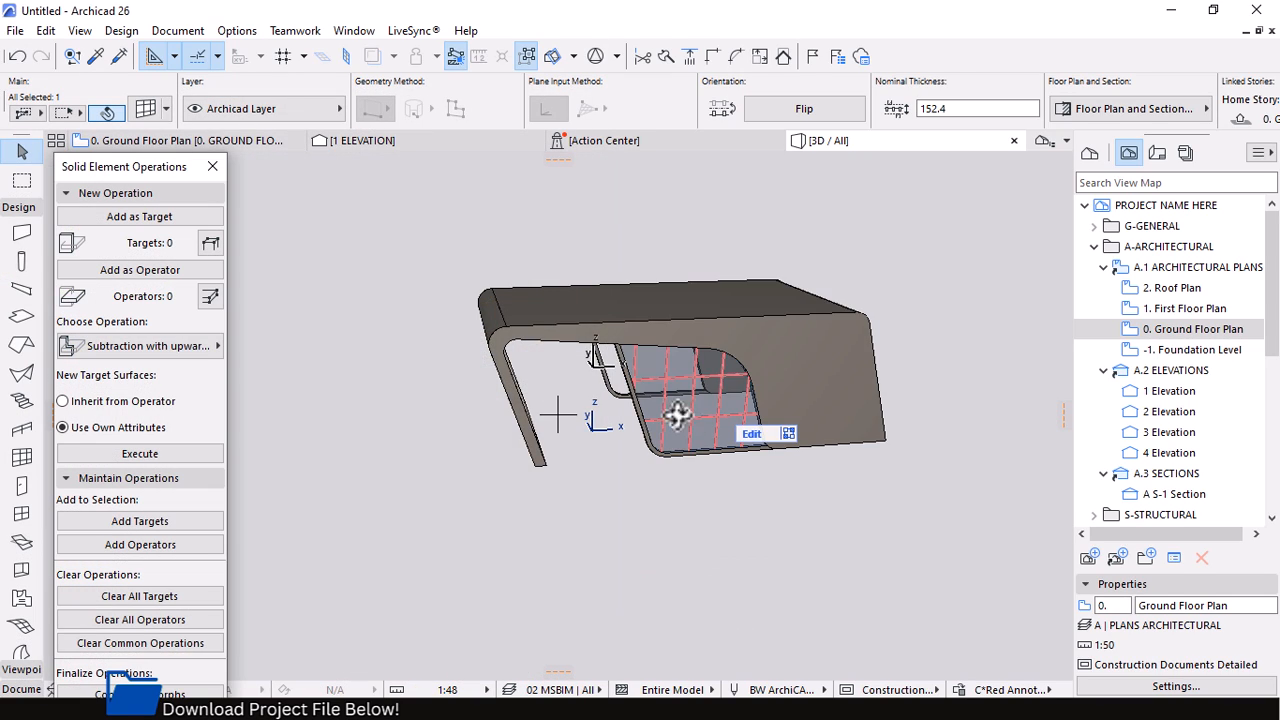
Return to the ground floor plan, close the Solid Element Operations palette and deselect the curtain wall
left_click(130, 140)
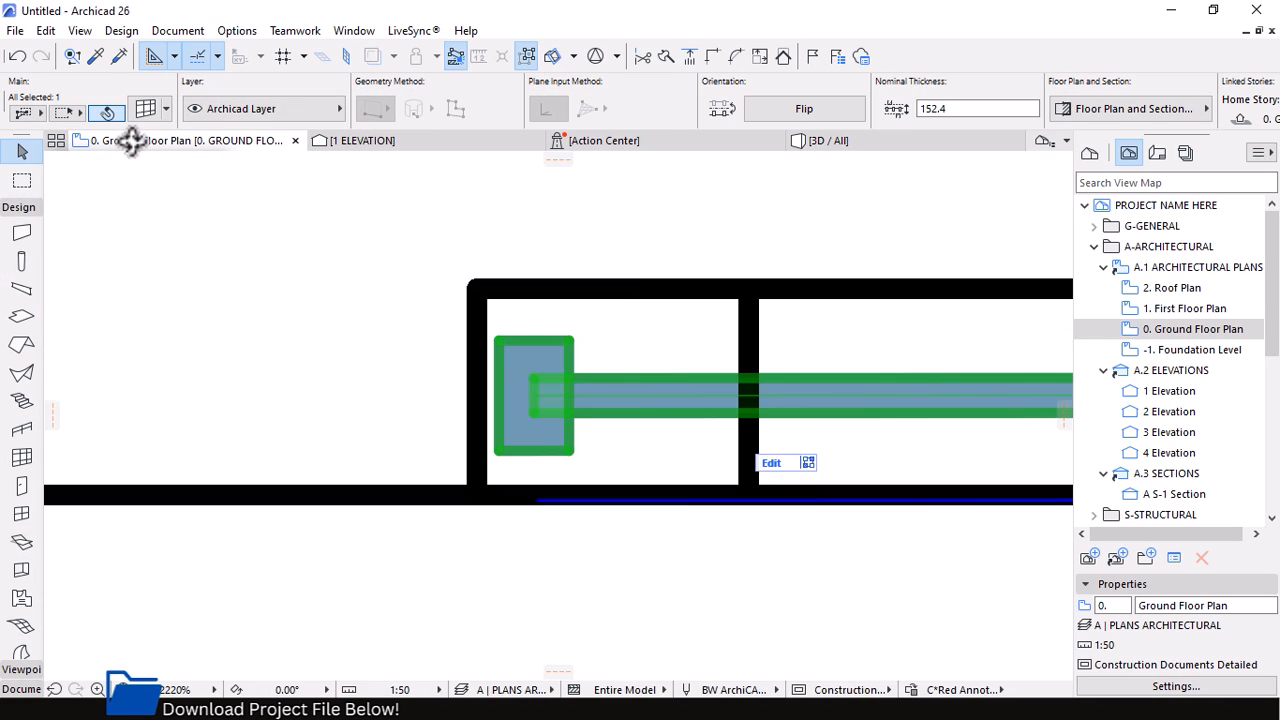
scroll(608, 380, "down", 8)
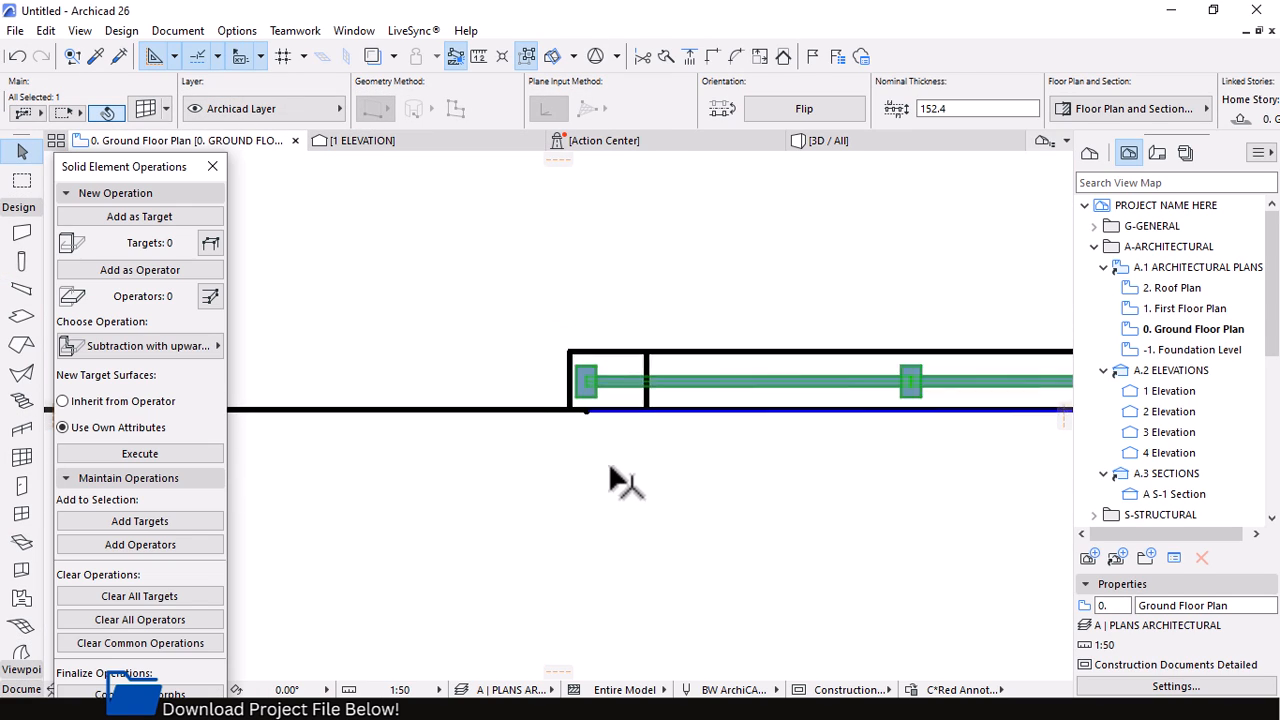
left_click(212, 168)
scroll(628, 391, "down", 5)
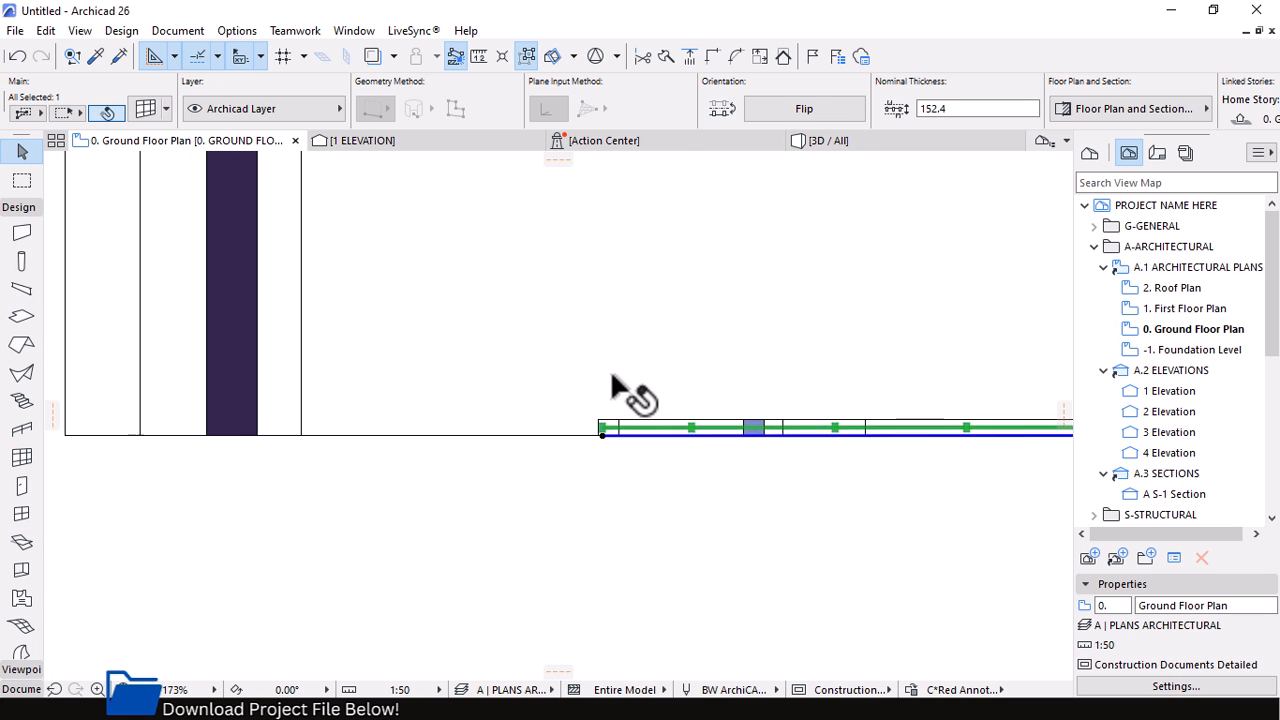
left_click(499, 462)
scroll(334, 457, "down", 3)
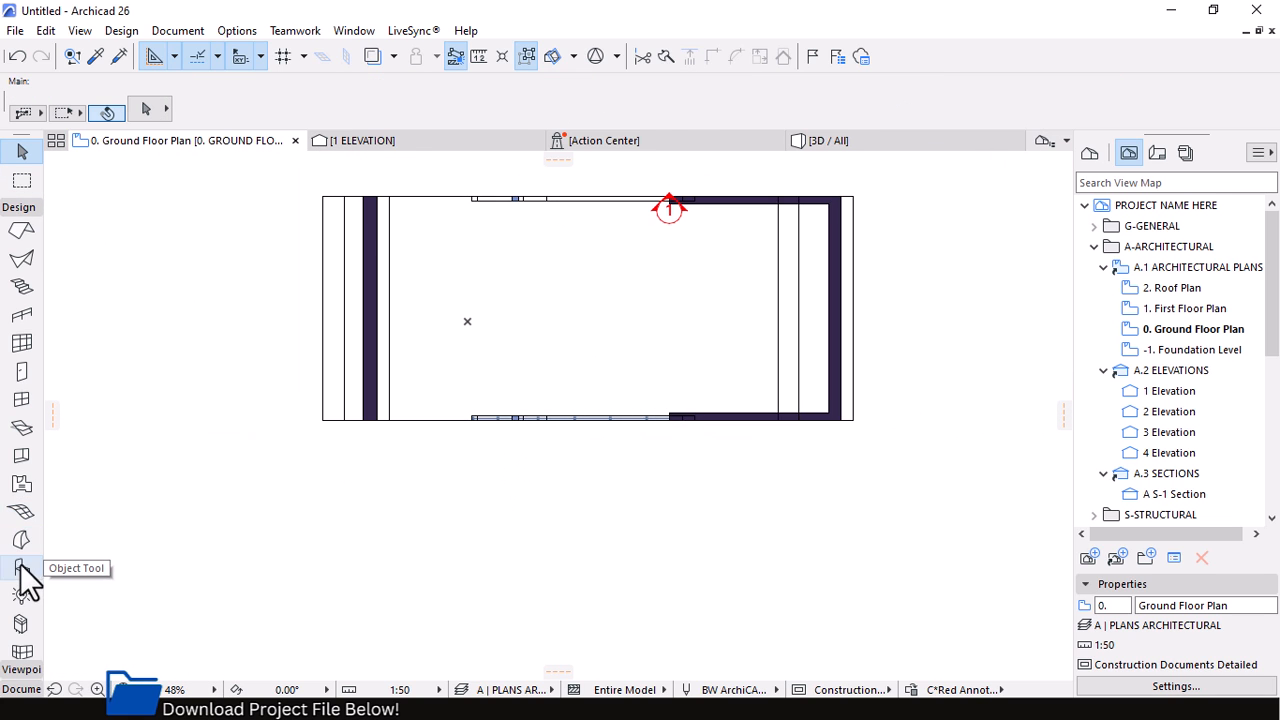
Open the Object tool's default settings and browse Archicad Library 26 to the Space Frames 26 folder under Steel Structures 26
left_click(22, 568)
left_click(140, 111)
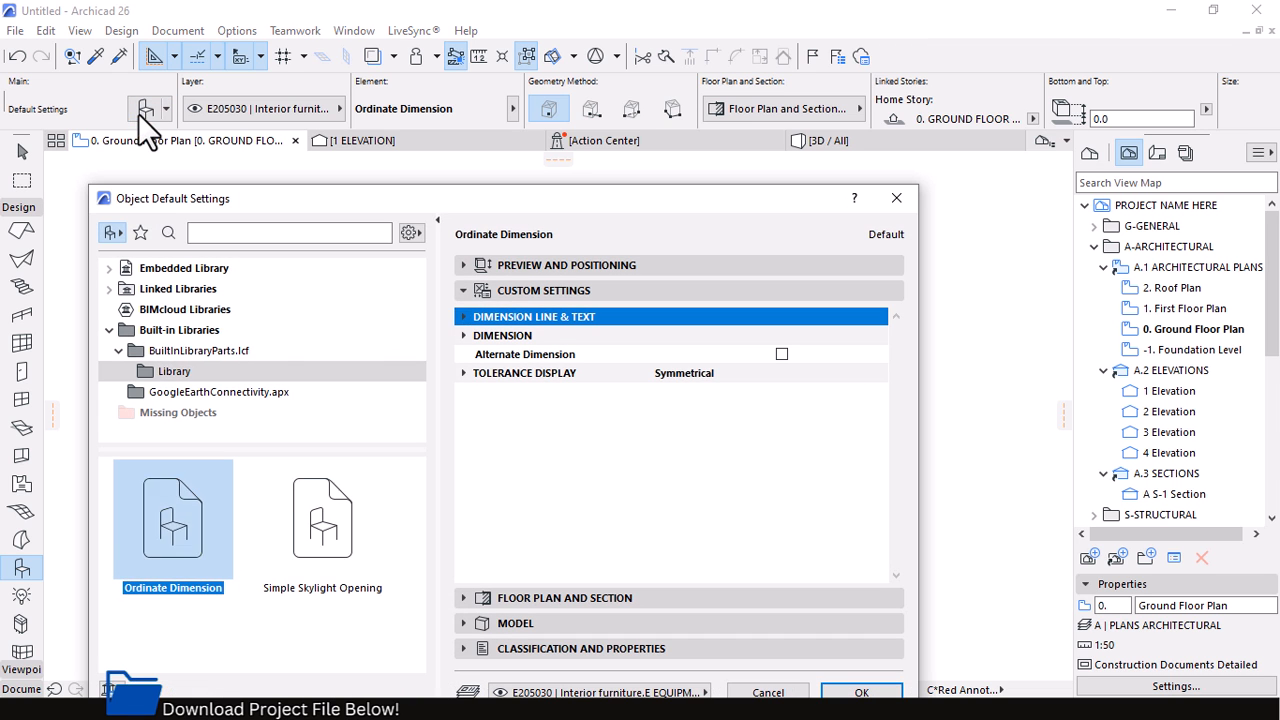
left_click_drag(390, 271, 483, 44)
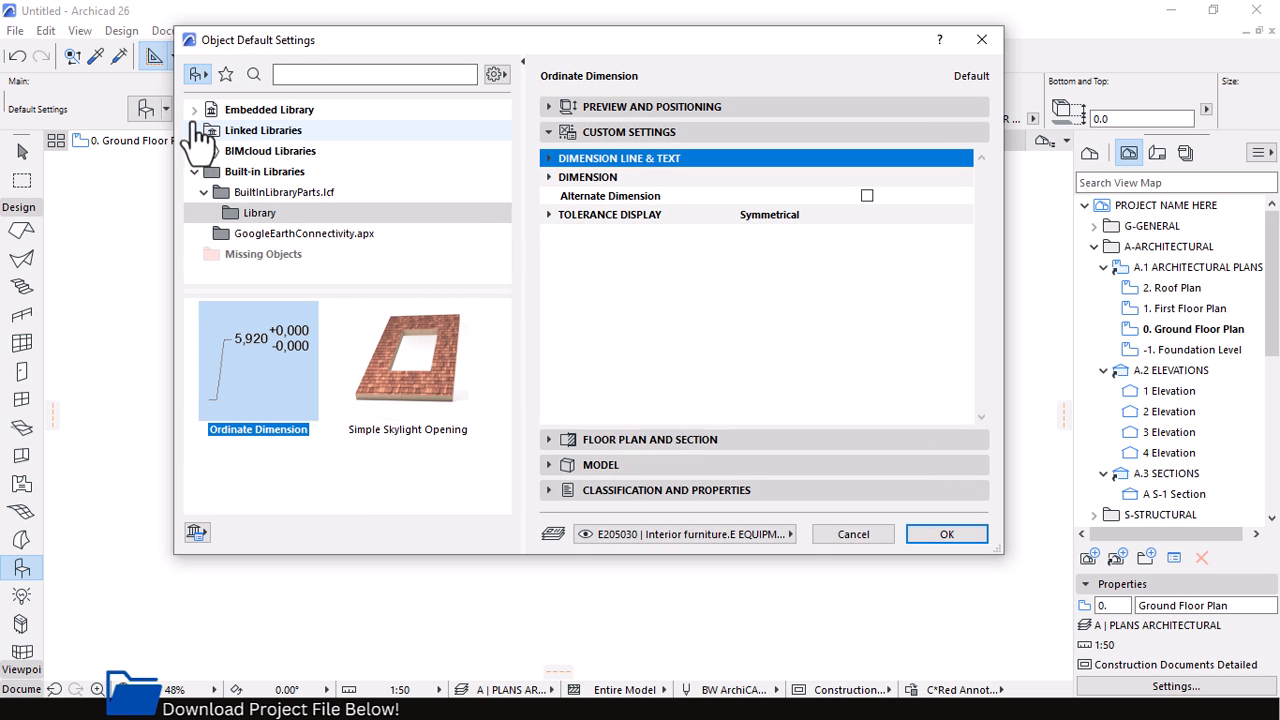
left_click(194, 130)
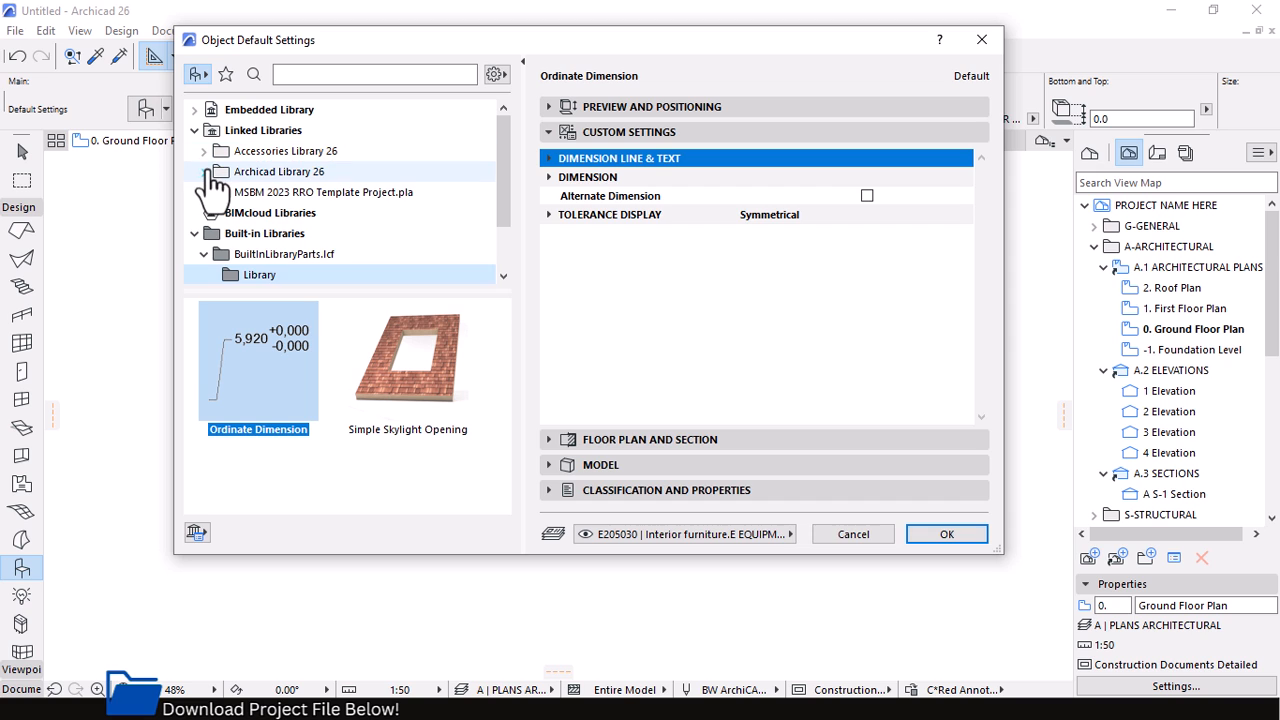
left_click(205, 171)
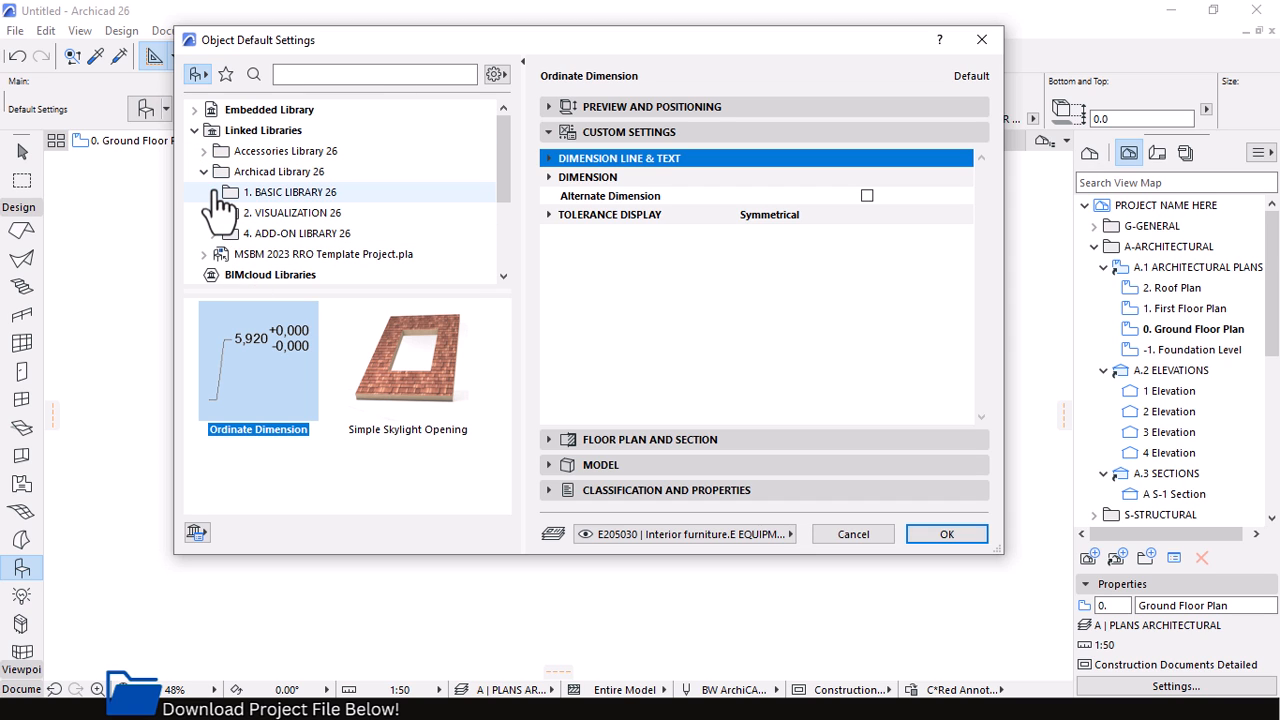
left_click(213, 192)
left_click(224, 212)
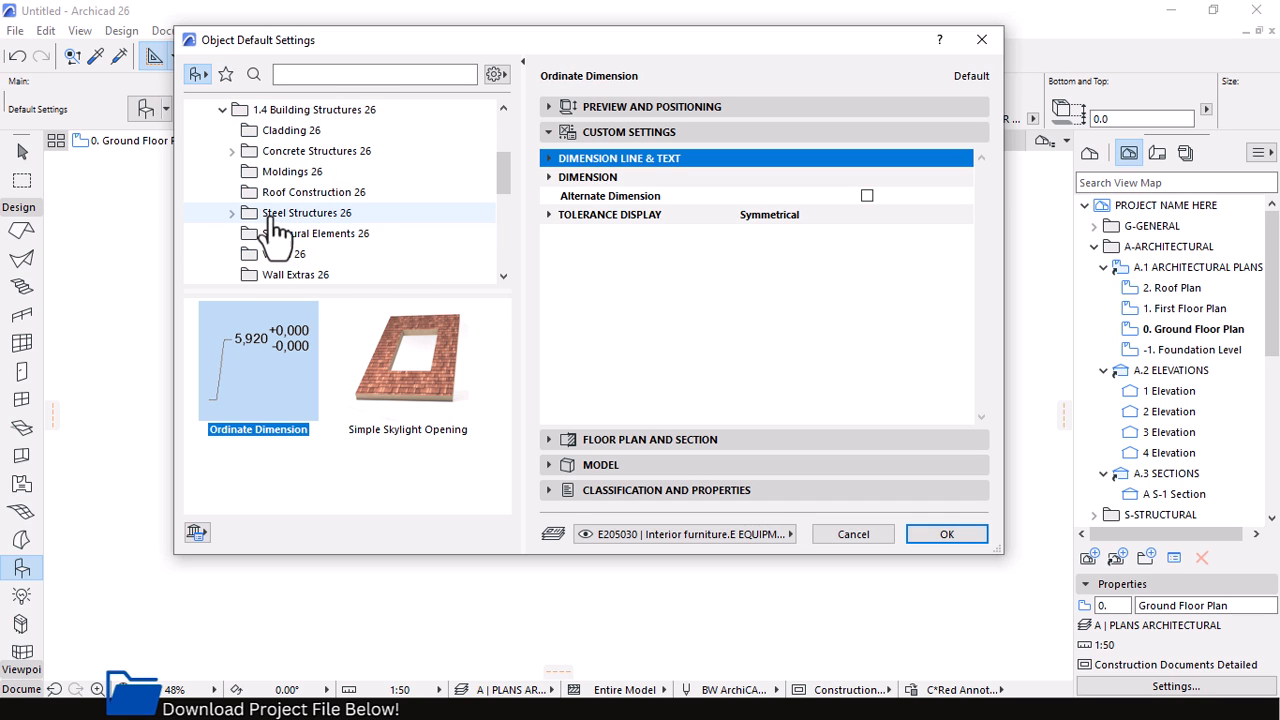
left_click(231, 213)
left_click(305, 213)
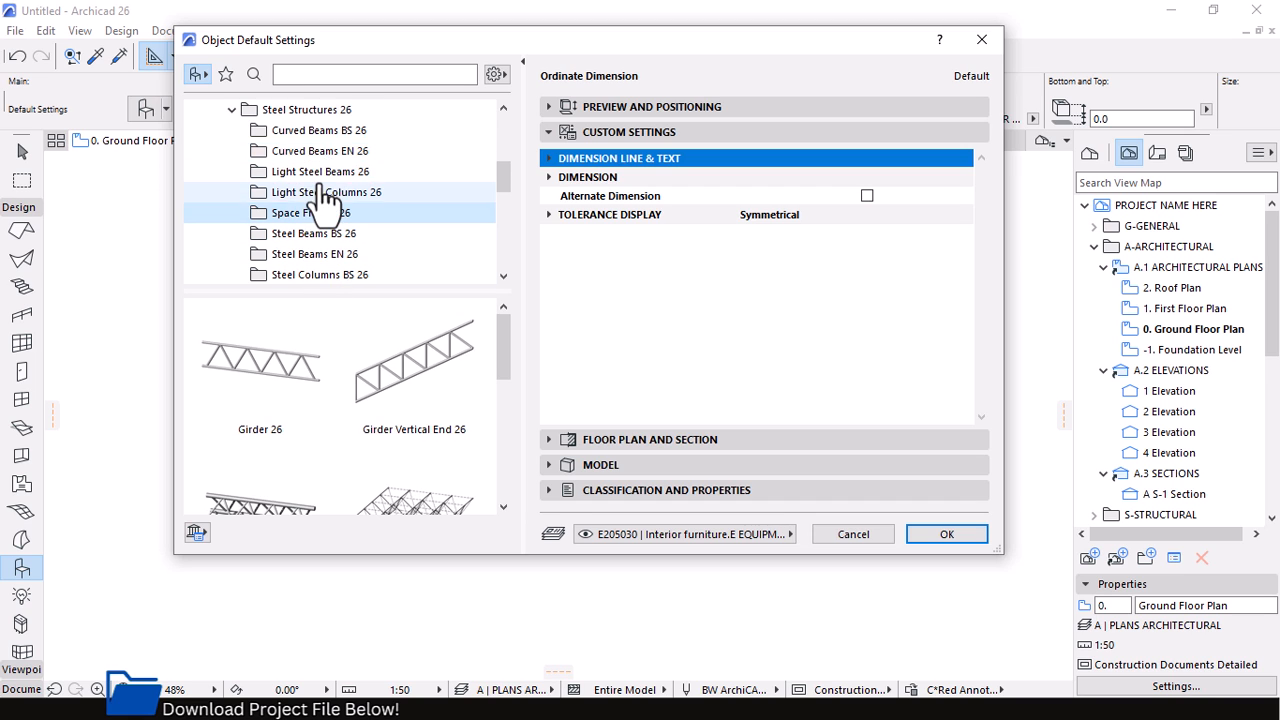
Compare the library objects in the Steel Frames 26, Steel Columns EN 26, Structural Elements 26 and Space Frames 26 folders
scroll(322, 198, "down", 2)
left_click(292, 195)
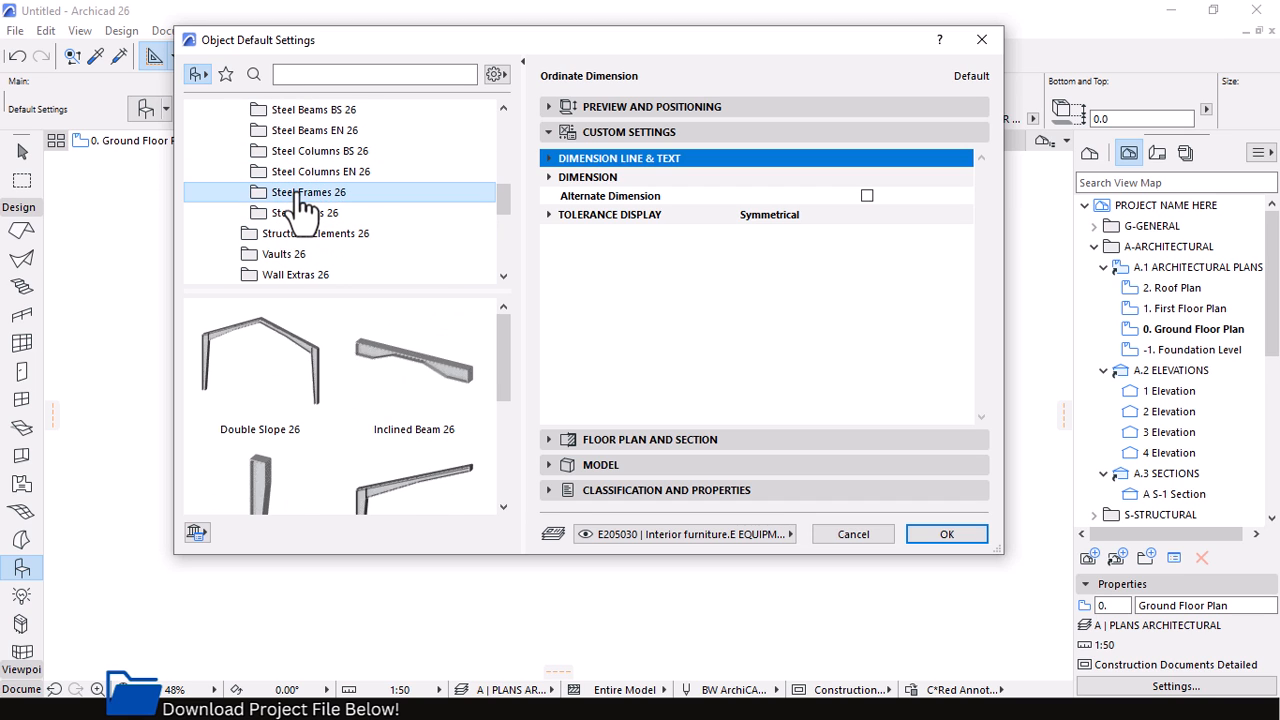
left_click(300, 174)
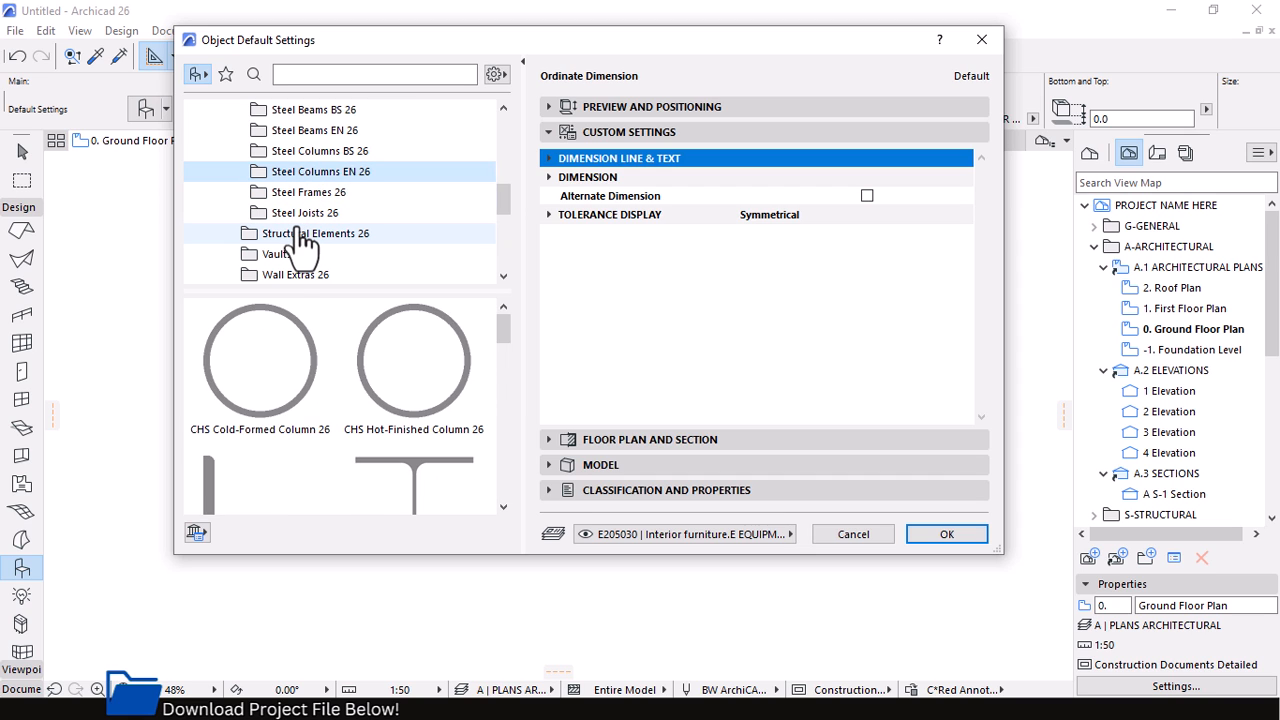
left_click(300, 233)
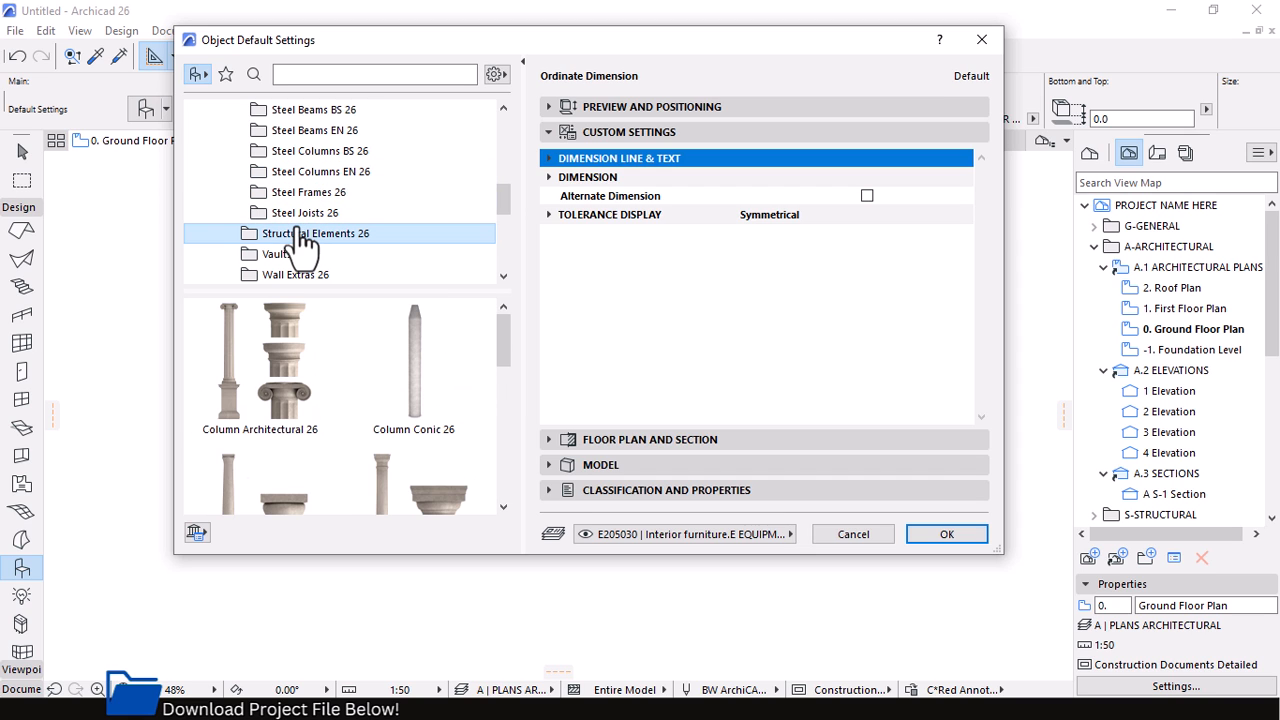
scroll(306, 165, "up", 1)
left_click(311, 153)
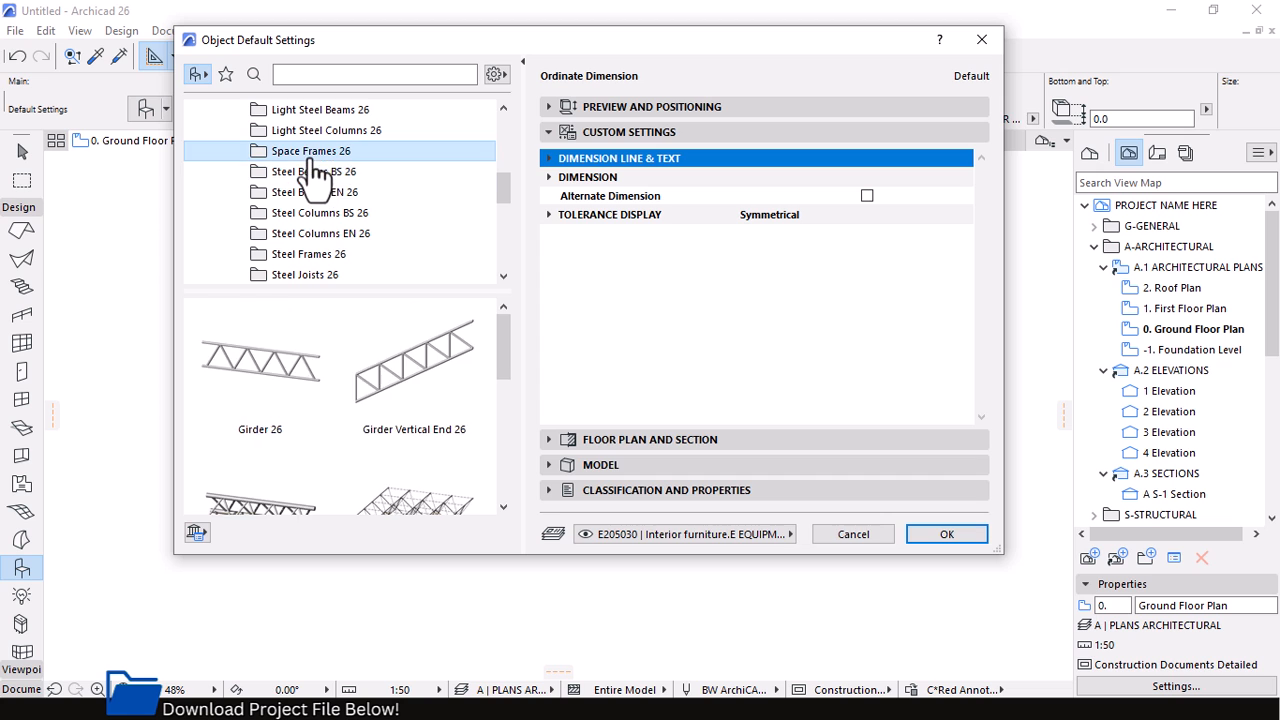
scroll(445, 390, "down", 5)
scroll(445, 391, "up", 5)
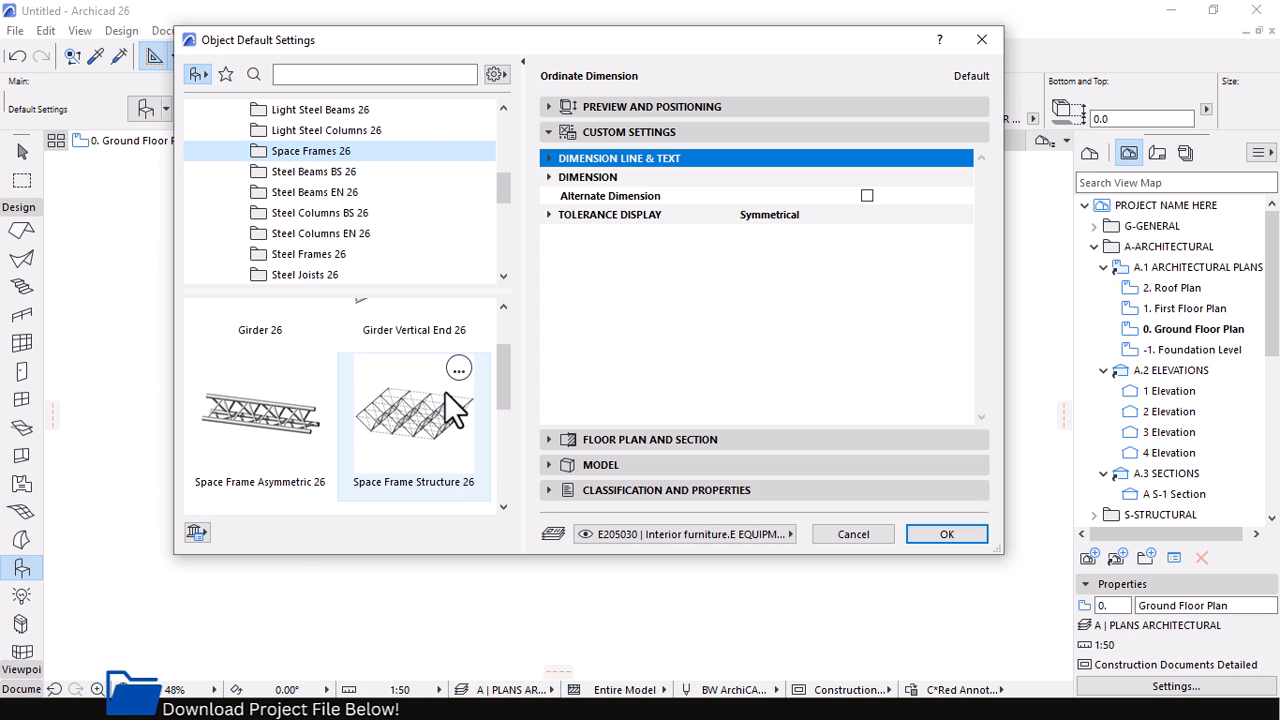
scroll(445, 391, "down", 4)
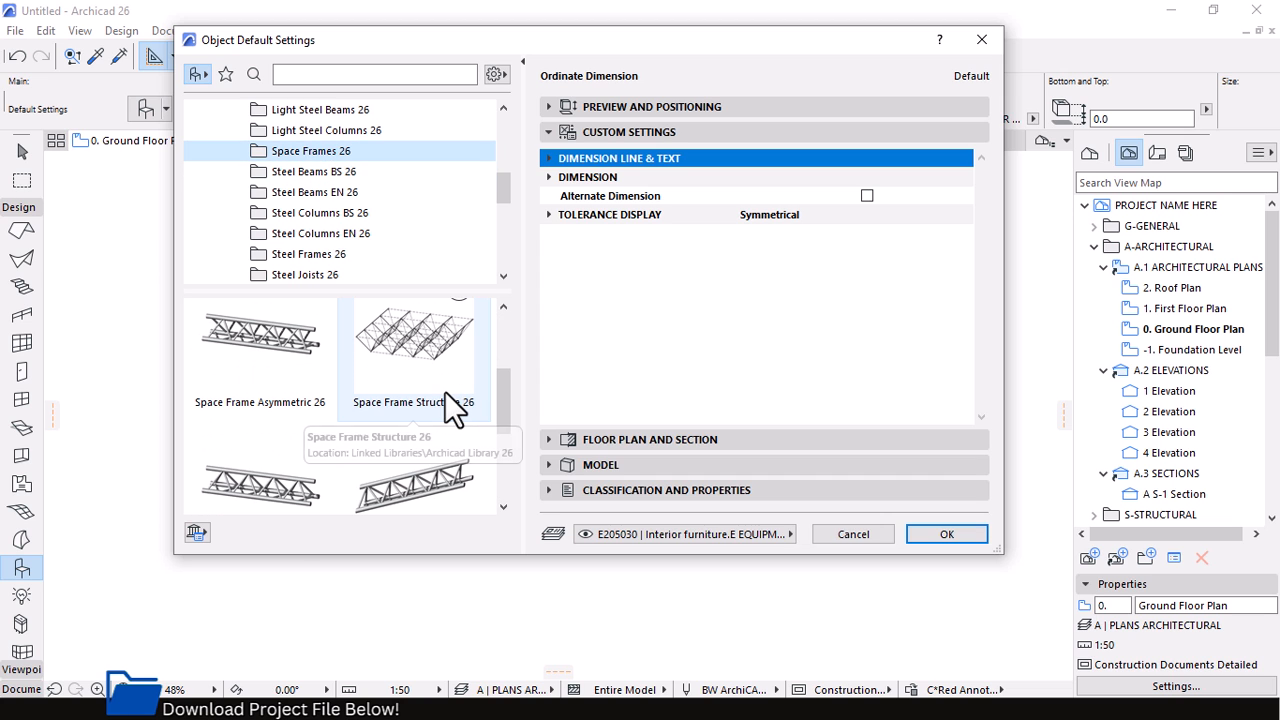
scroll(452, 379, "up", 2)
scroll(452, 380, "down", 1)
scroll(452, 384, "up", 4)
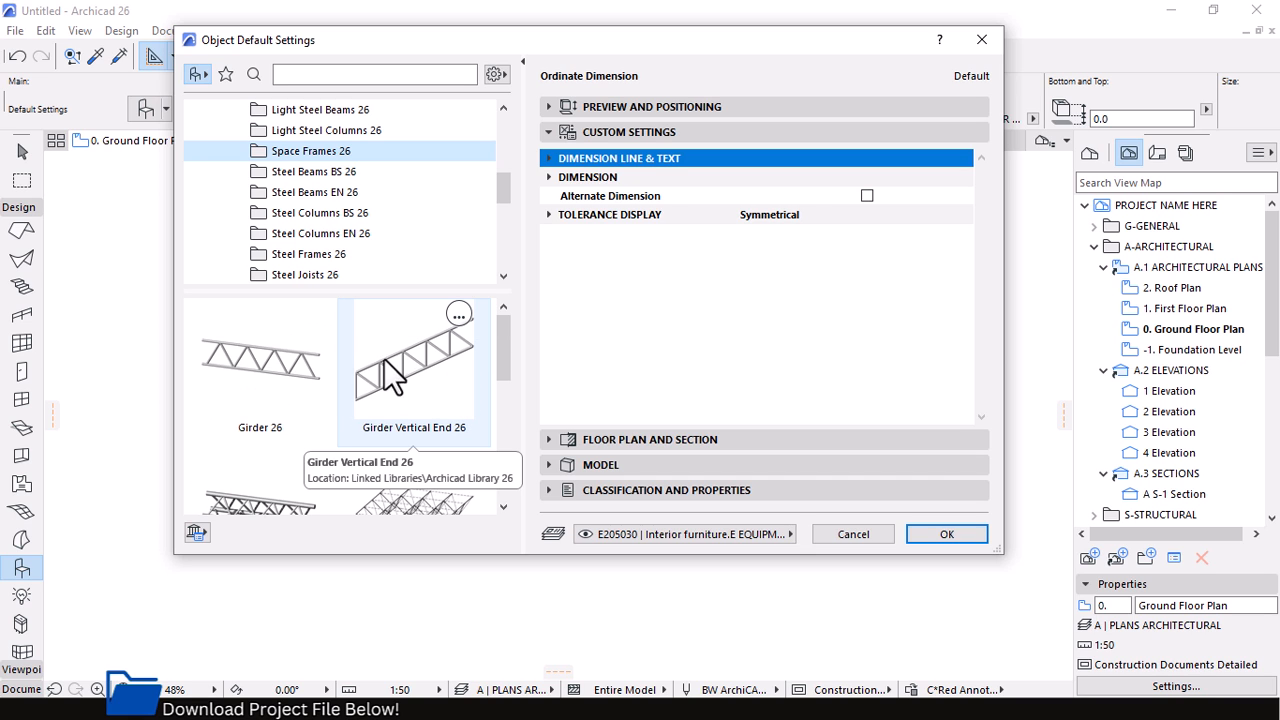
scroll(300, 183, "up", 1)
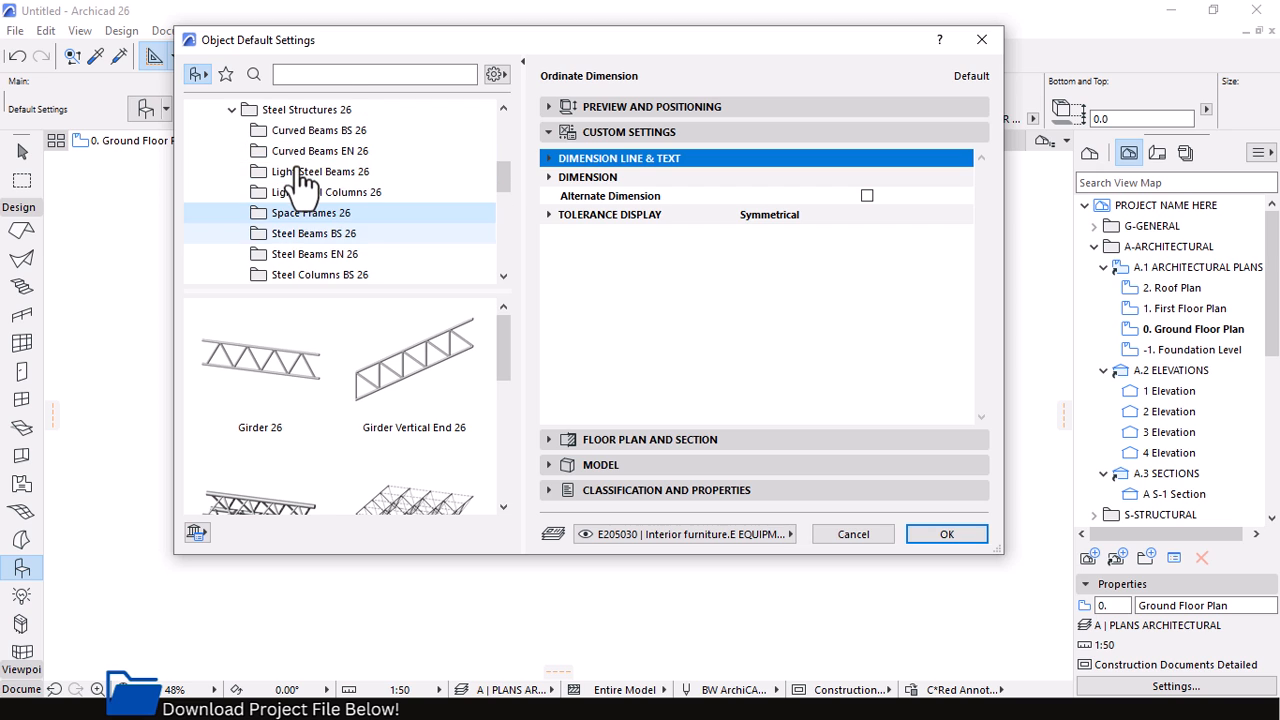
scroll(396, 430, "down", 2)
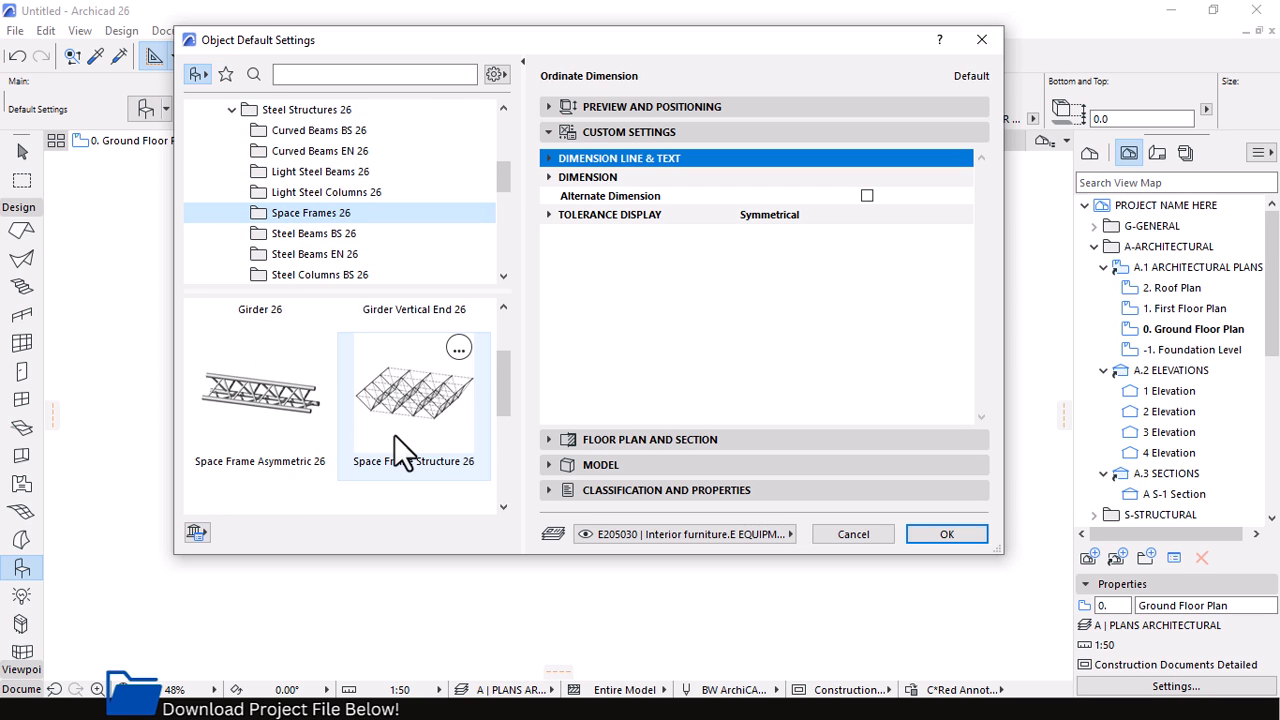
scroll(393, 437, "down", 1)
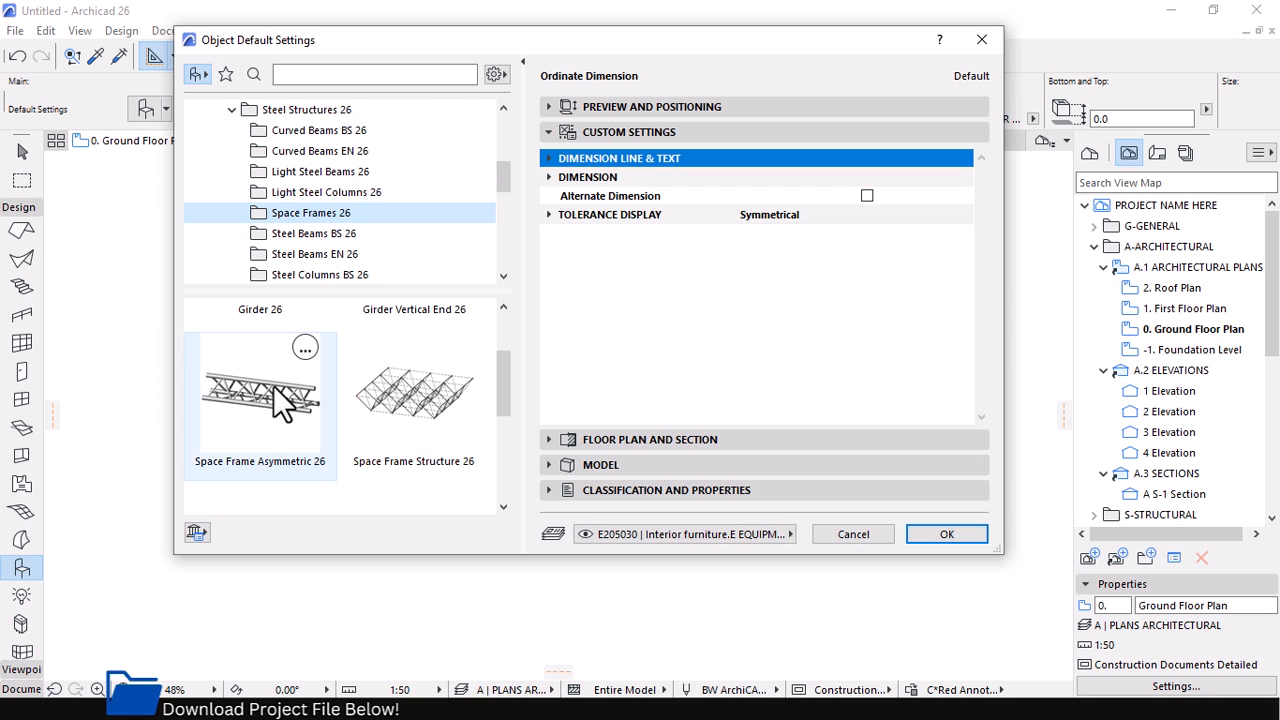
Choose Space Frame Asymmetric 26 as the default object and set its inclination angle to 90°
left_click(270, 422)
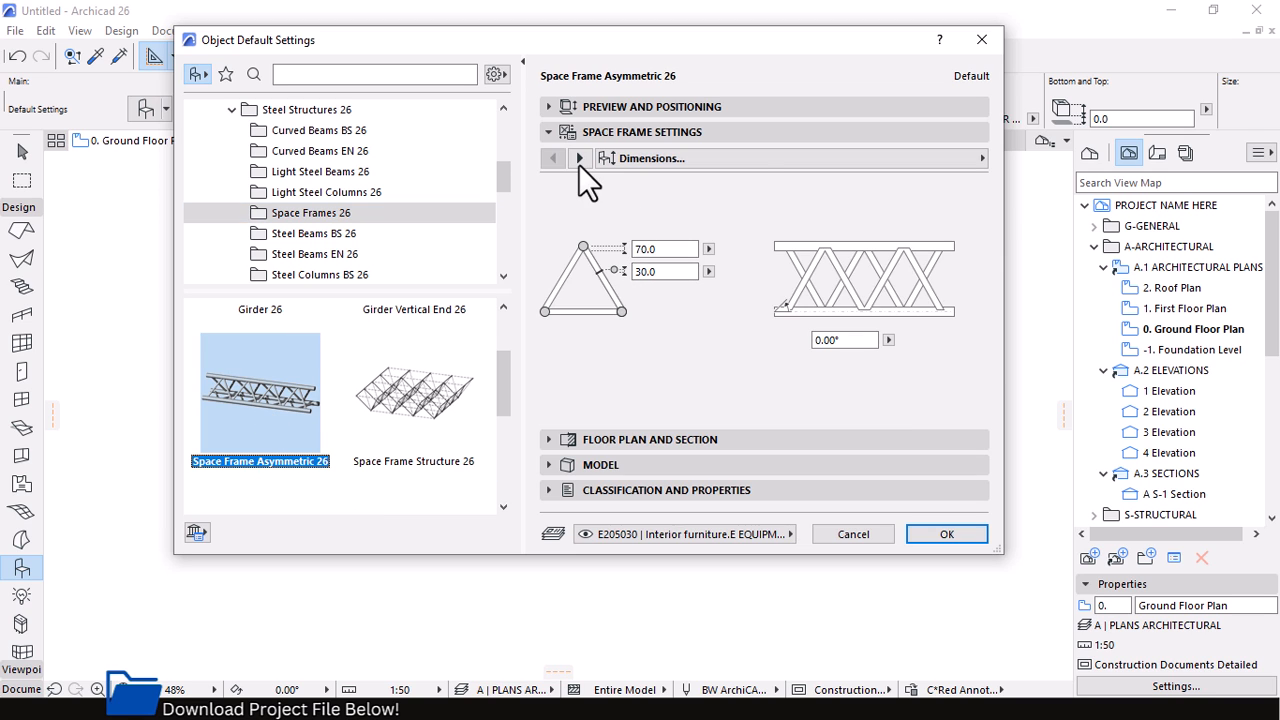
left_click(577, 159)
left_click(556, 159)
left_click(845, 339)
left_click(946, 534)
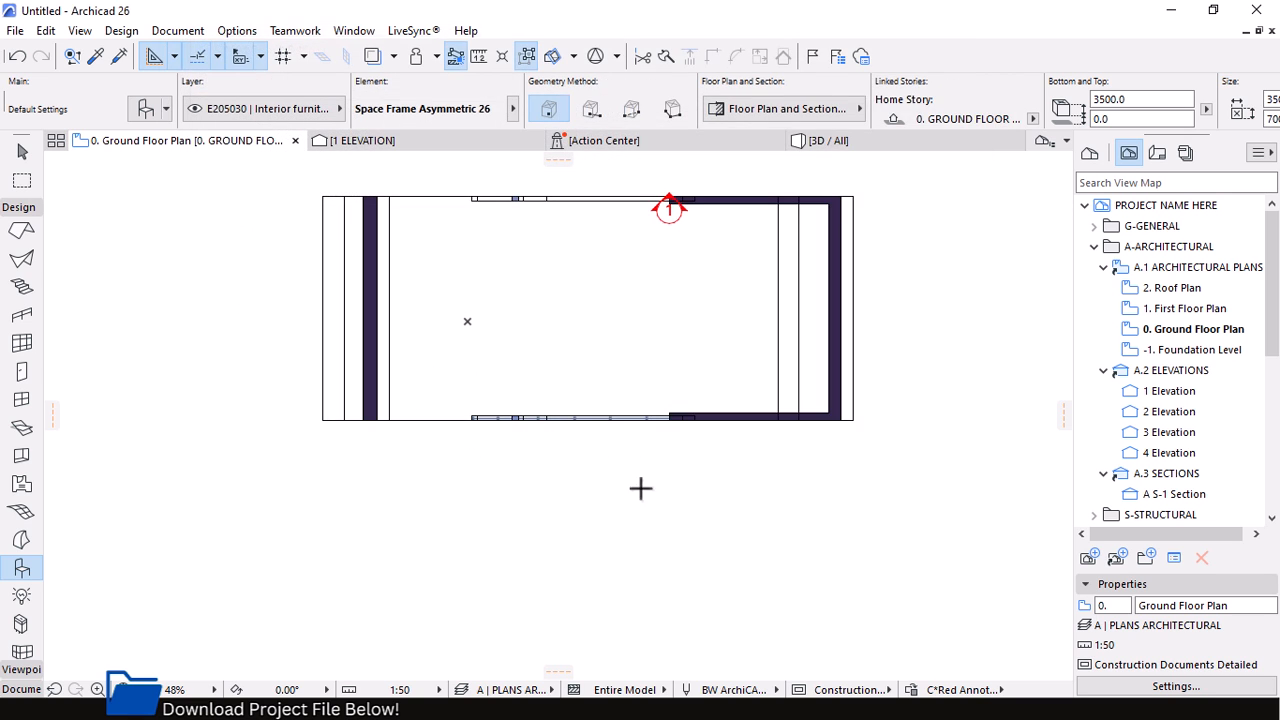
Place the upright truss near the front edge of the pavilion plan and move it beside the open end's wall
scroll(445, 408, "up", 5)
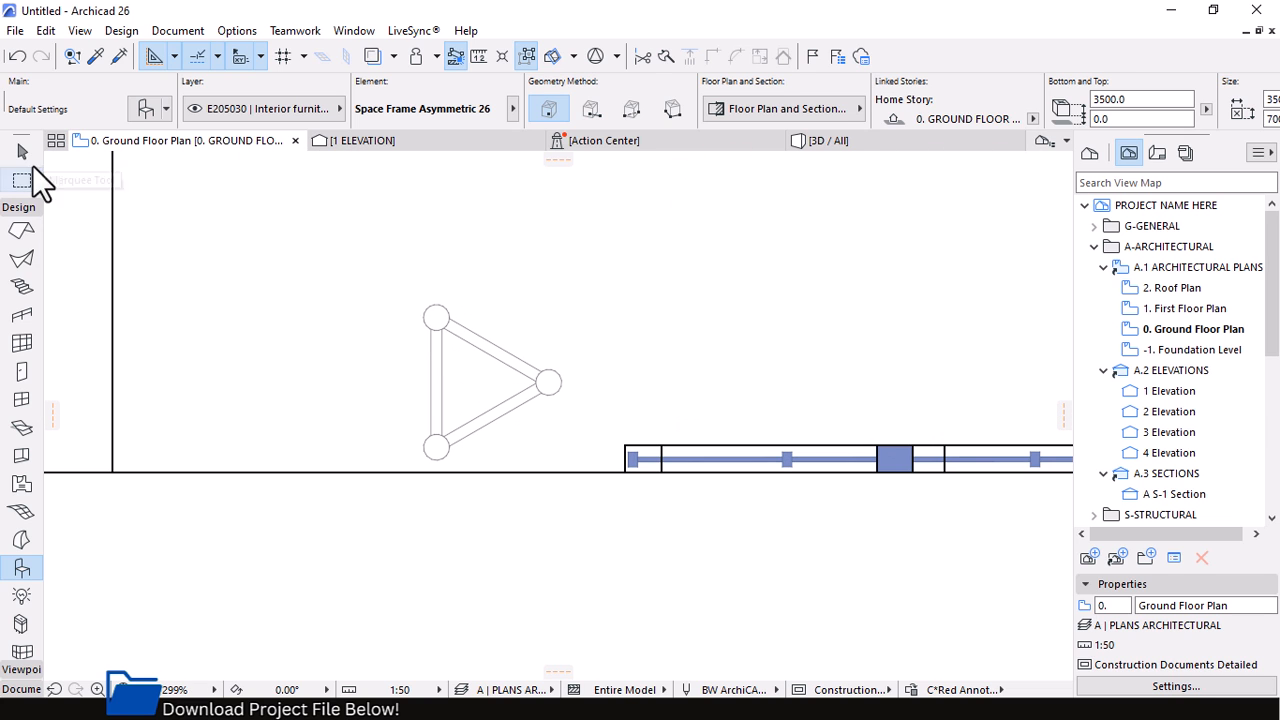
left_click(24, 151)
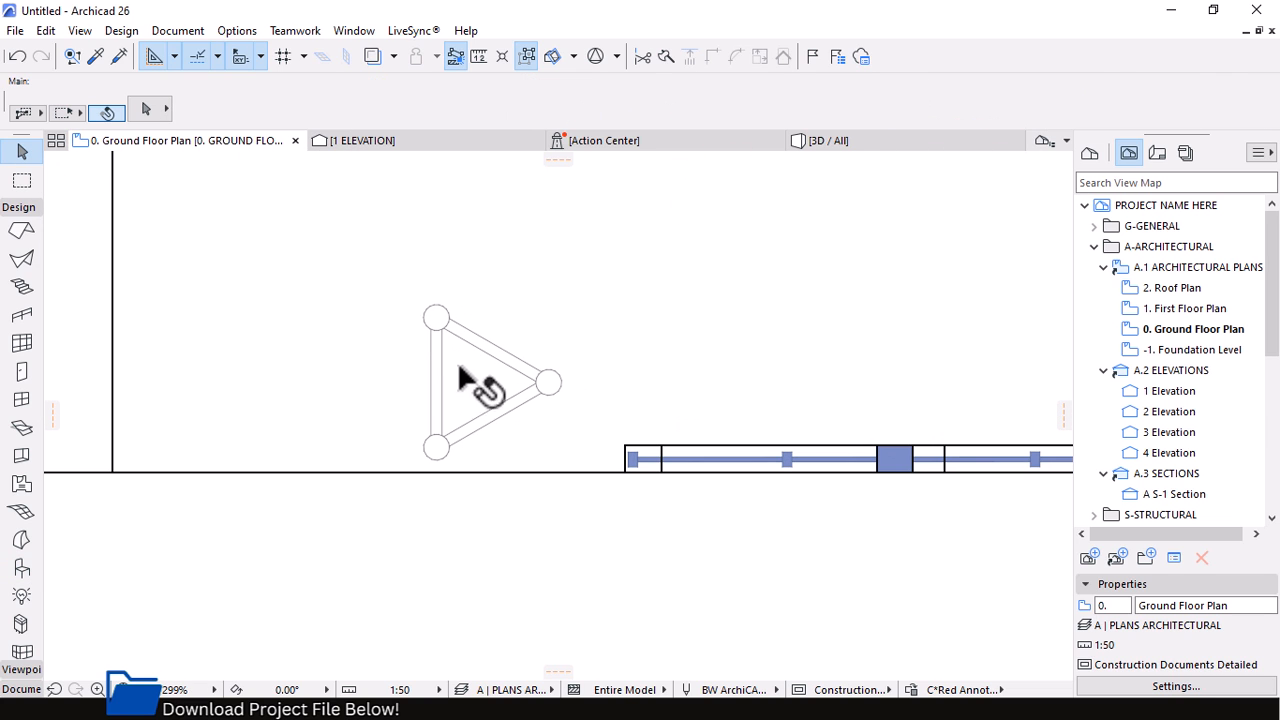
left_click(515, 382)
left_click_drag(472, 388, 174, 381)
Select the truss in the 3D view and set its inclination angle to 80°
left_click(805, 141)
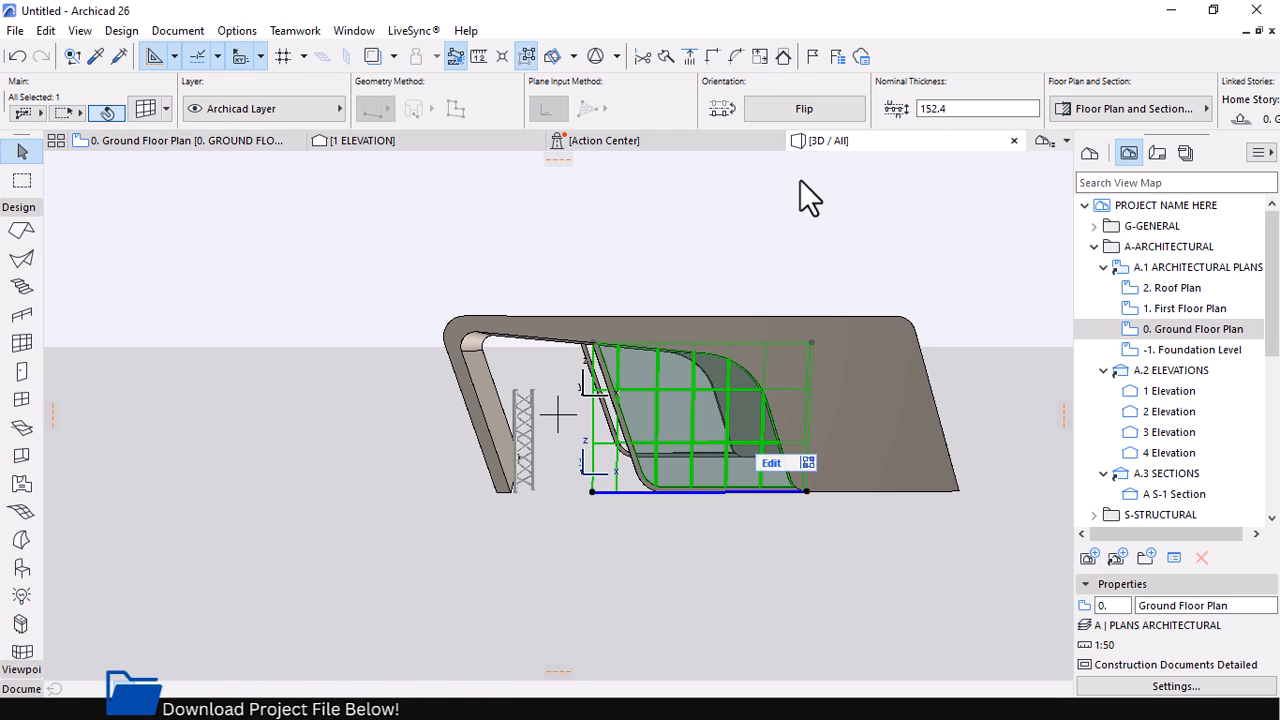
middle_click_drag(487, 461, 486, 429, "shift")
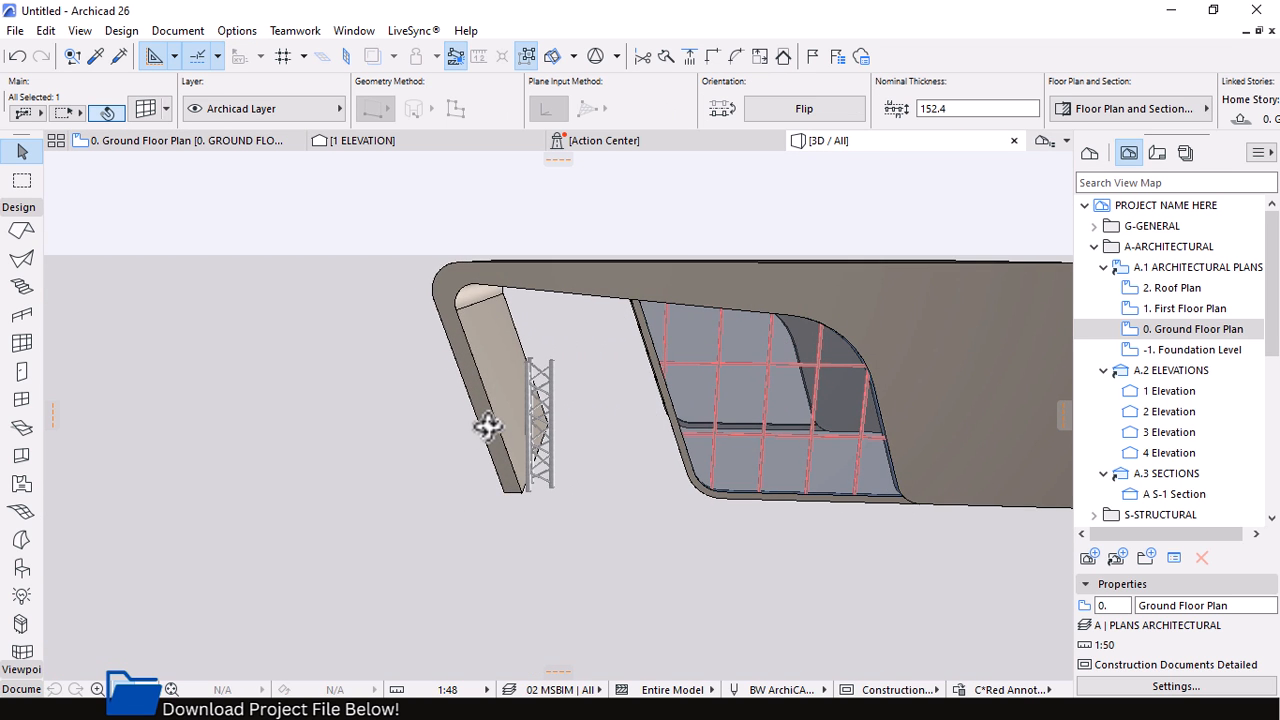
scroll(498, 427, "up", 3)
left_click(590, 335)
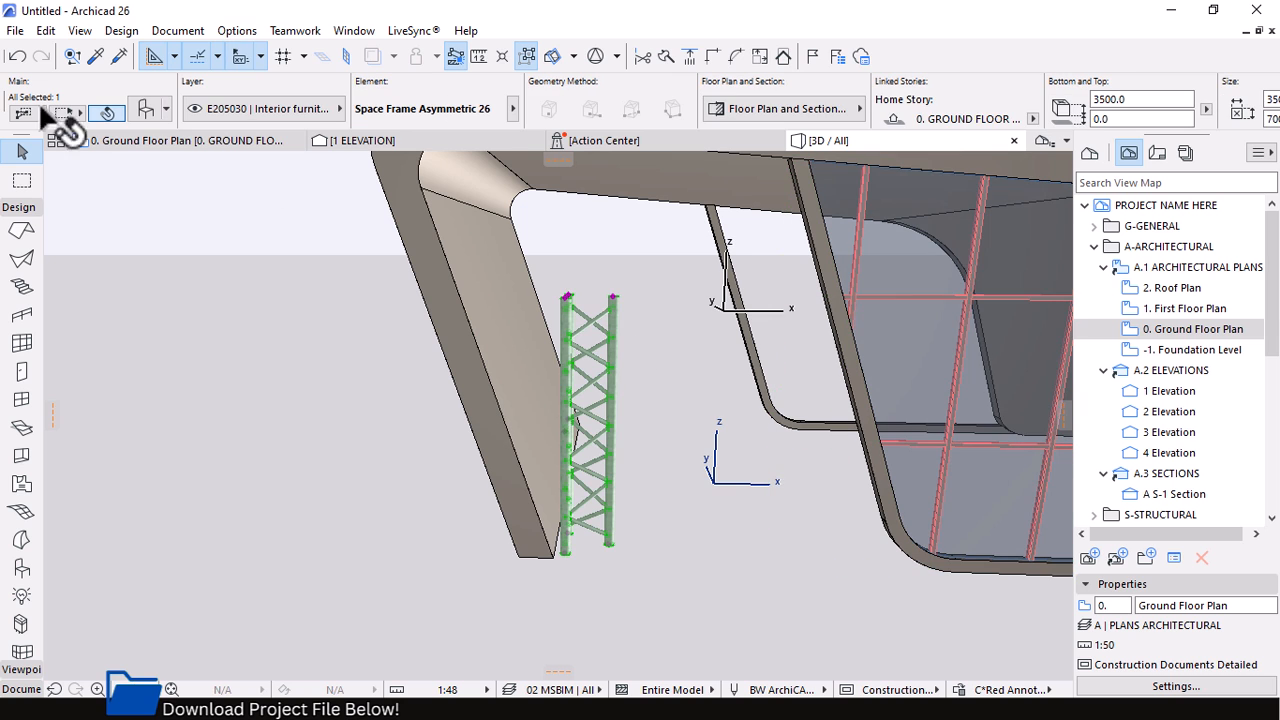
left_click(141, 111)
left_click(855, 340)
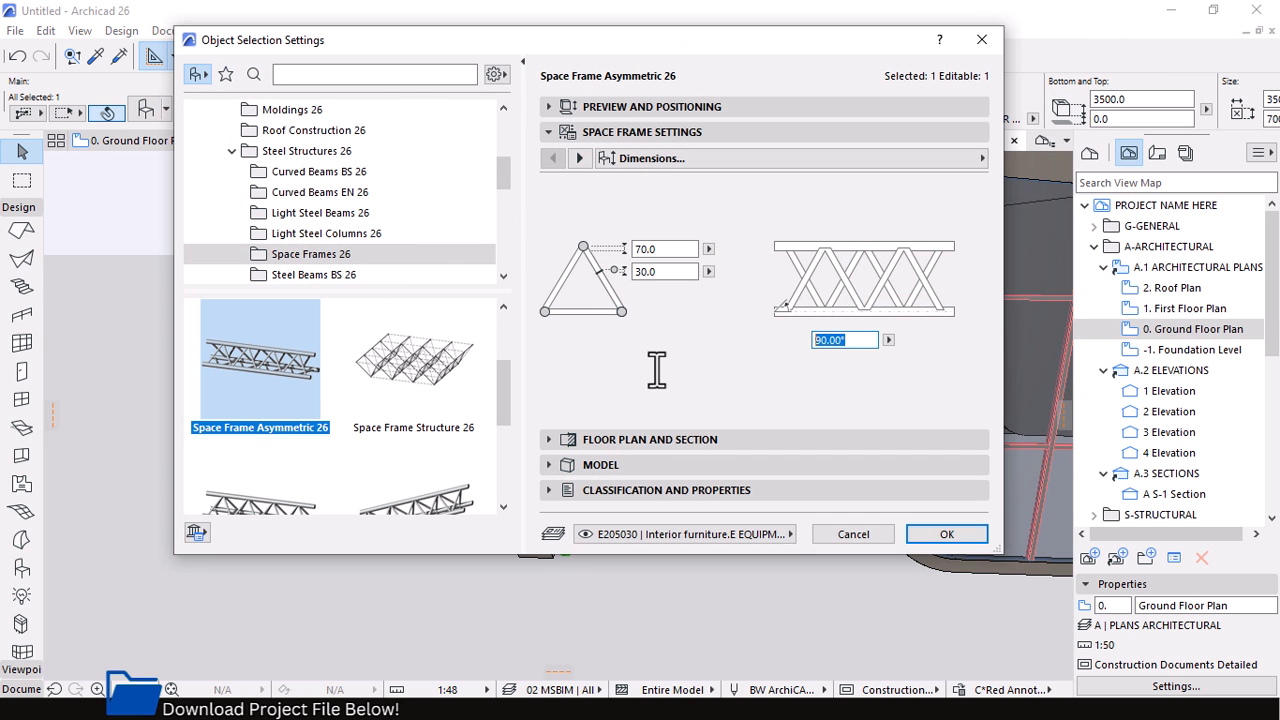
type("80")
key("Return")
Set the 3D view's graphic override combination to Black/White - Black Cut + Cover and deselect the truss
scroll(594, 410, "down", 3)
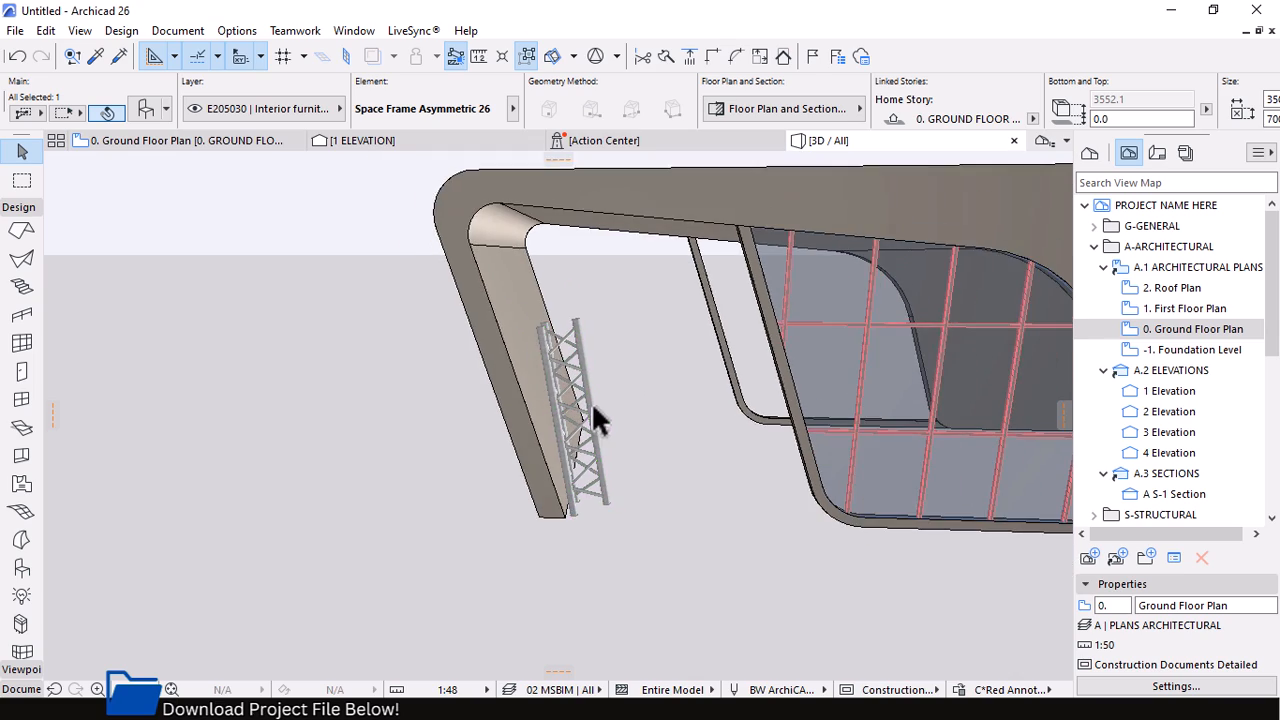
middle_click_drag(597, 516, 743, 367, "shift")
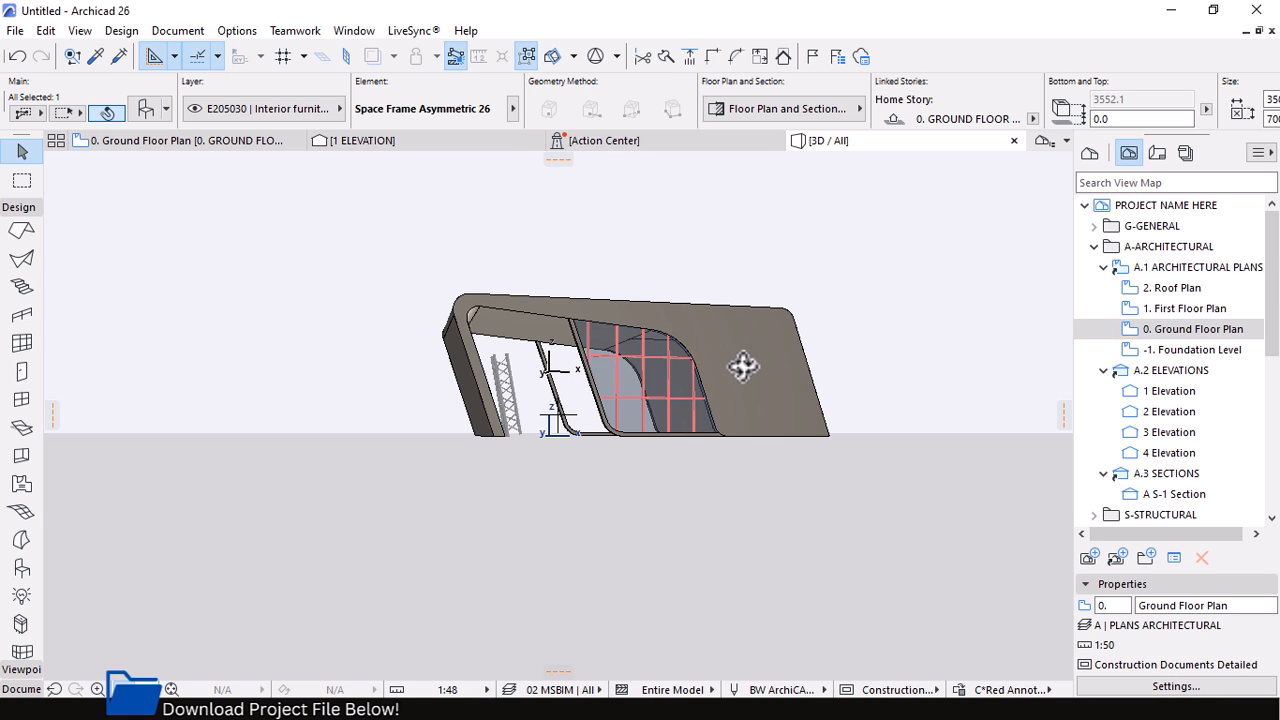
scroll(790, 366, "up", 3)
scroll(672, 383, "down", 1)
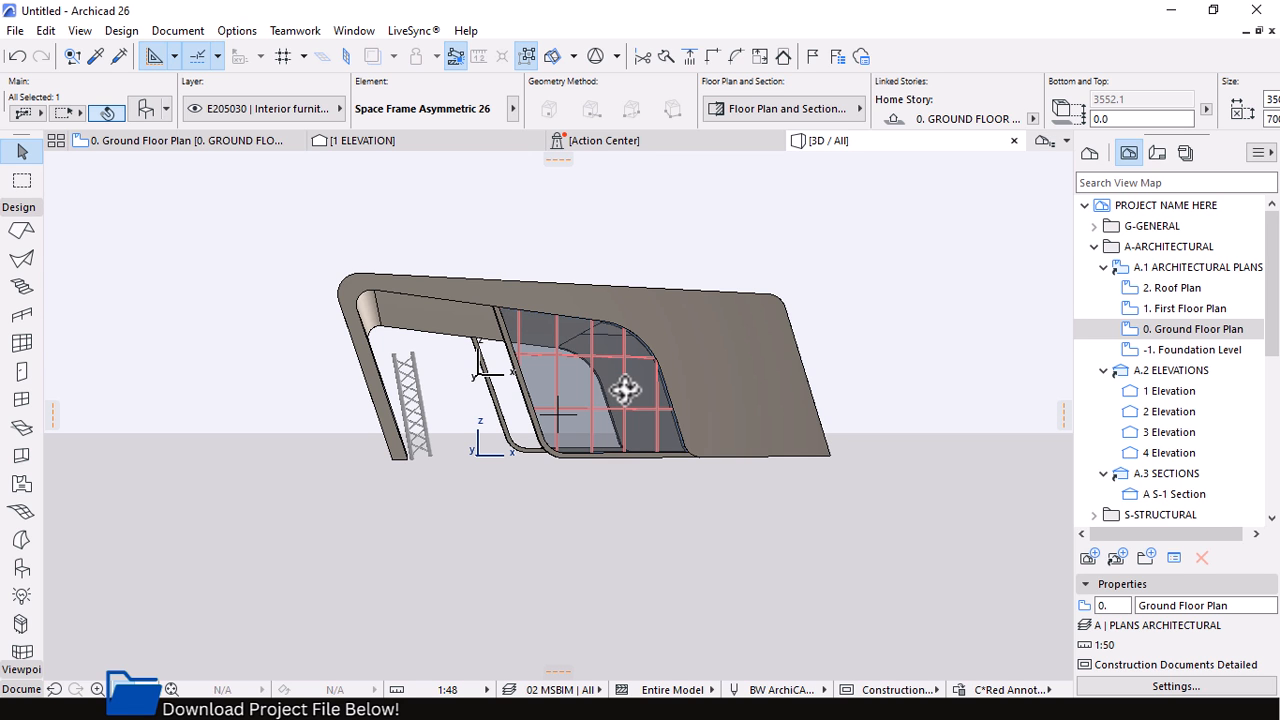
middle_click_drag(591, 298, 743, 522, "shift")
left_click(1012, 689)
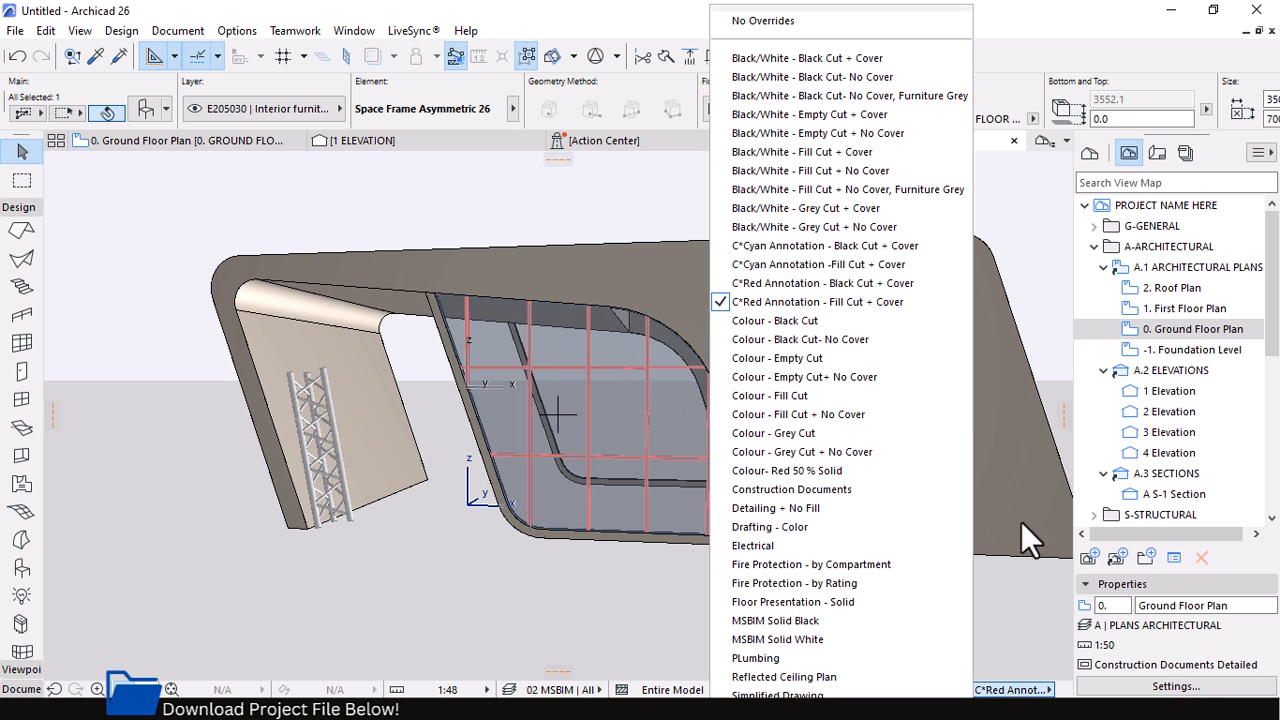
left_click(840, 62)
middle_click_drag(766, 386, 557, 418, "shift")
key("Escape")
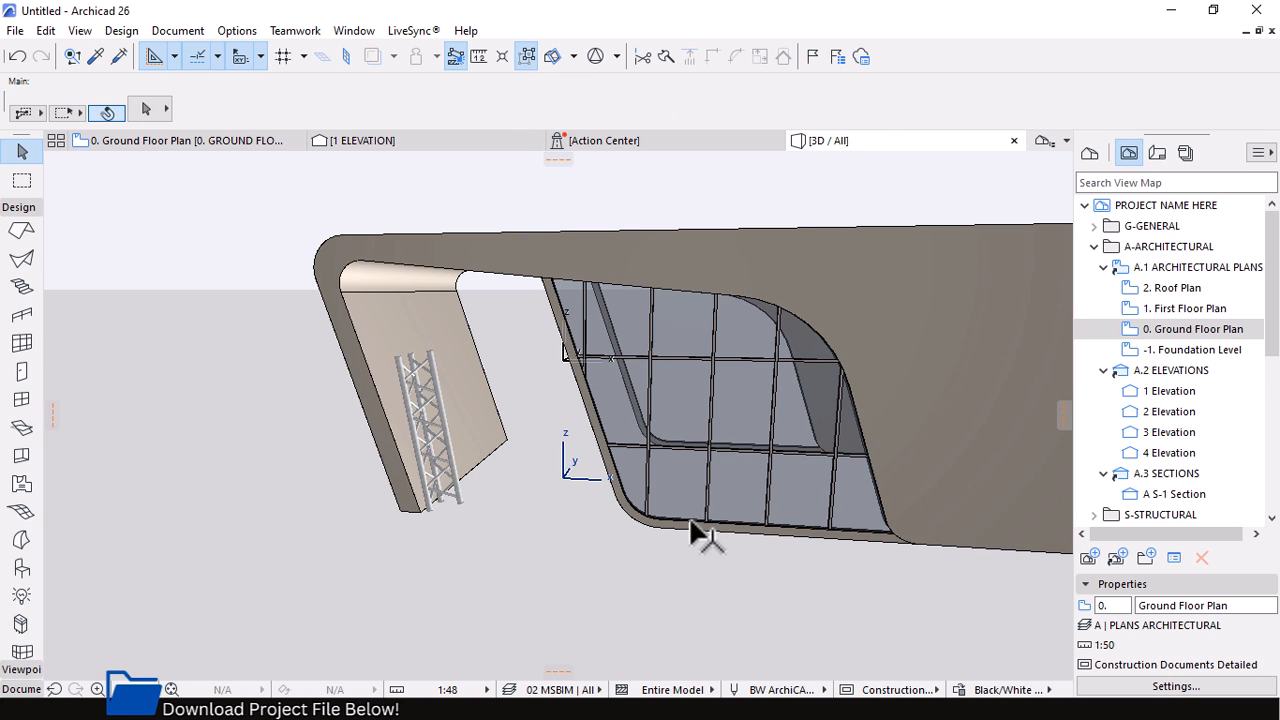
Return to the ground floor plan and delete the existing frame shell along the pavilion's rear edge
left_click(634, 517)
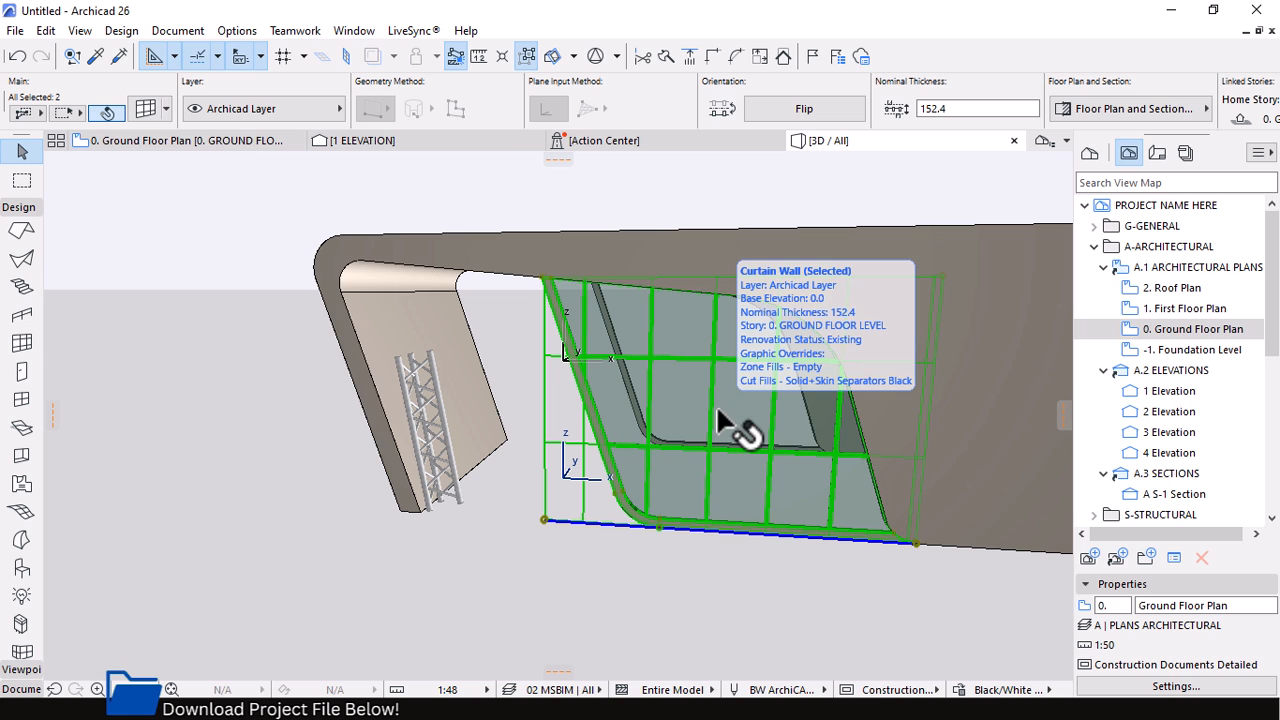
left_click(250, 147)
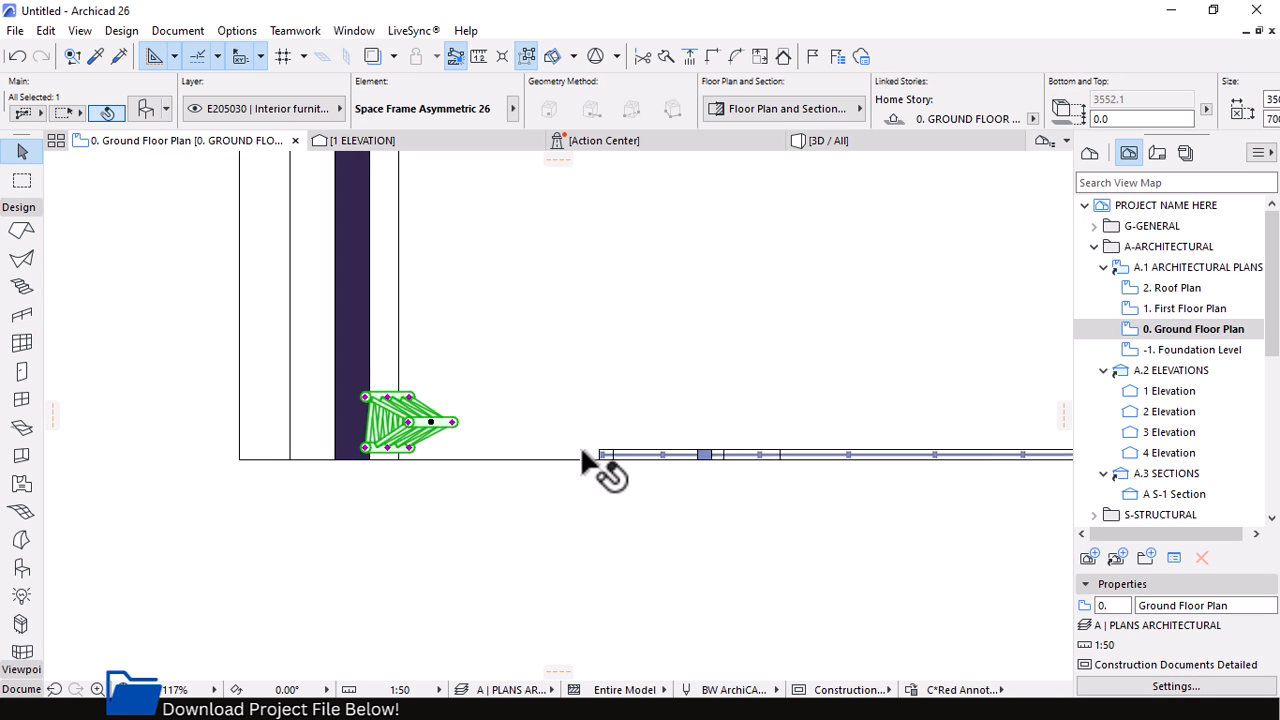
scroll(590, 440, "down", 6)
key("Escape")
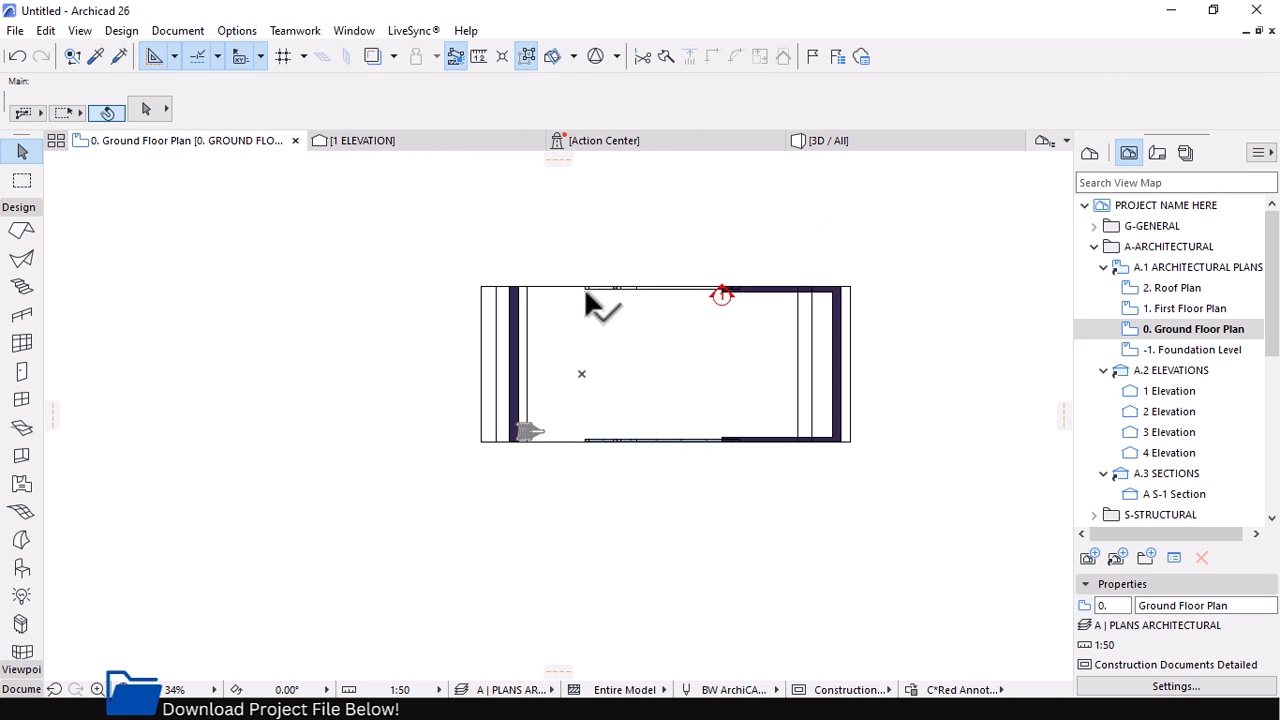
left_click(587, 291)
key("Escape")
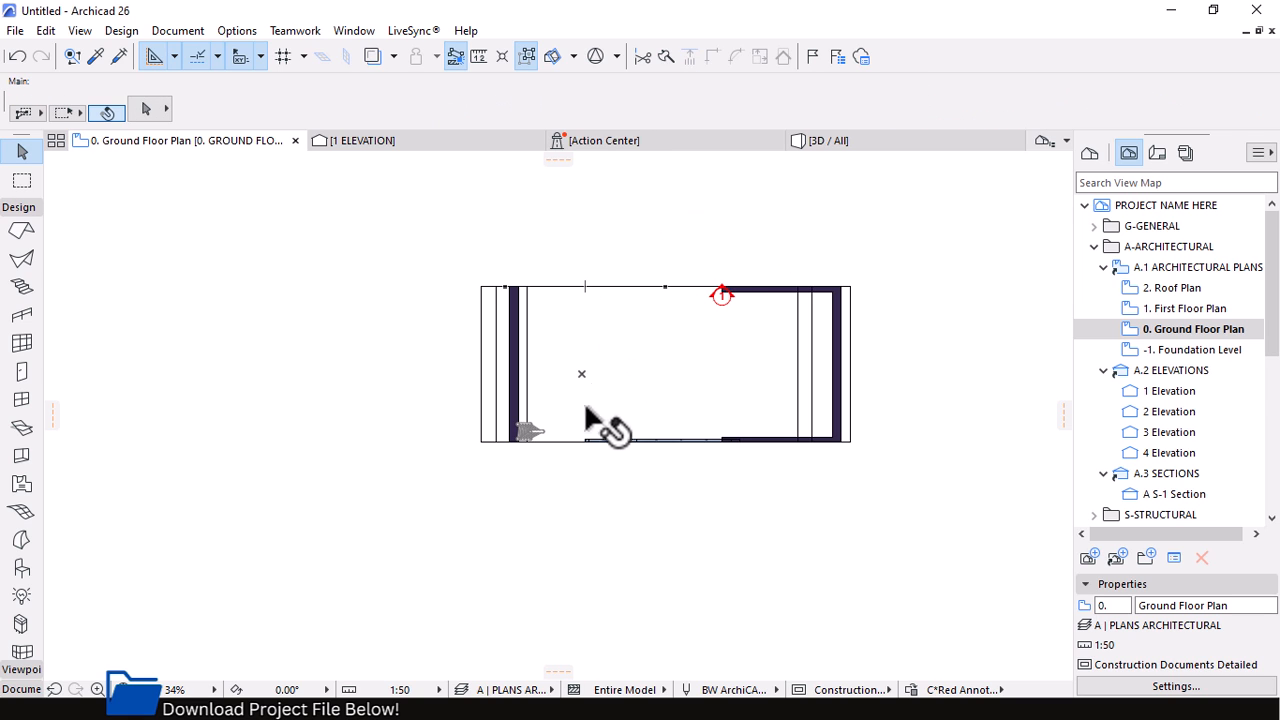
Mirror a copy of the front curtain wall and its aluminium frame across the pavilion's lengthwise centreline and check it in 3D
left_click(587, 438)
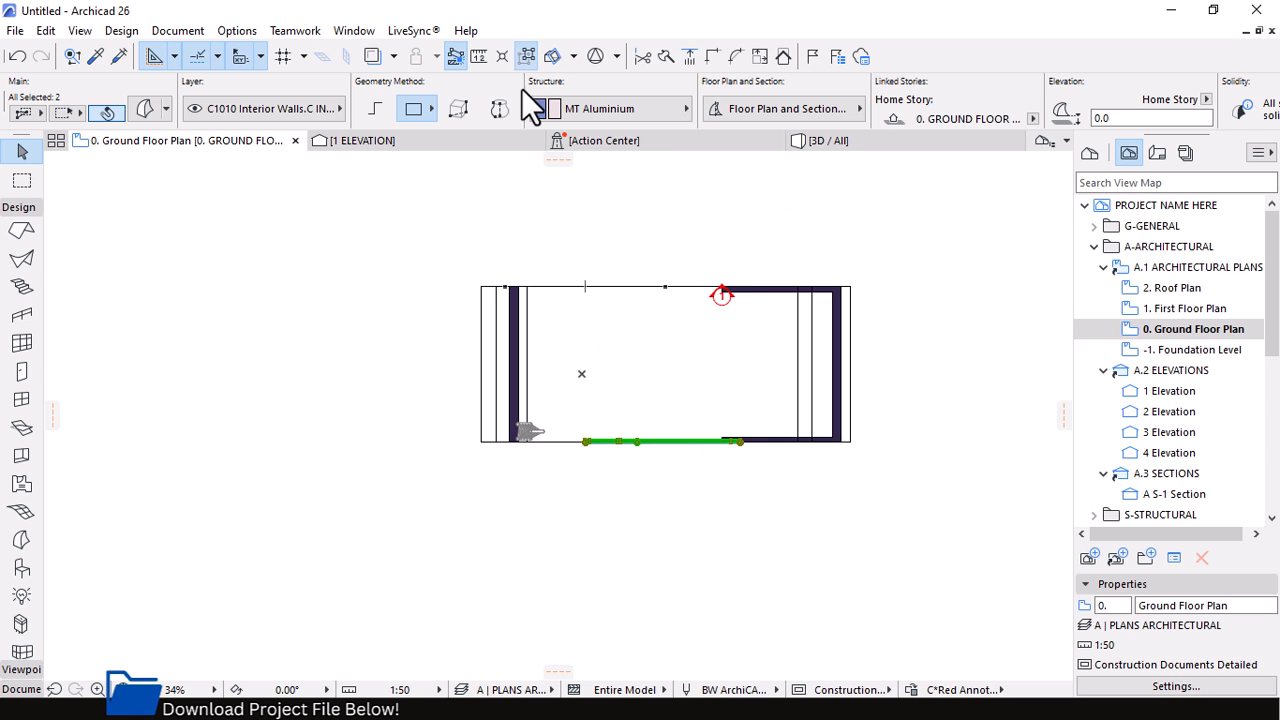
key("ctrl+d")
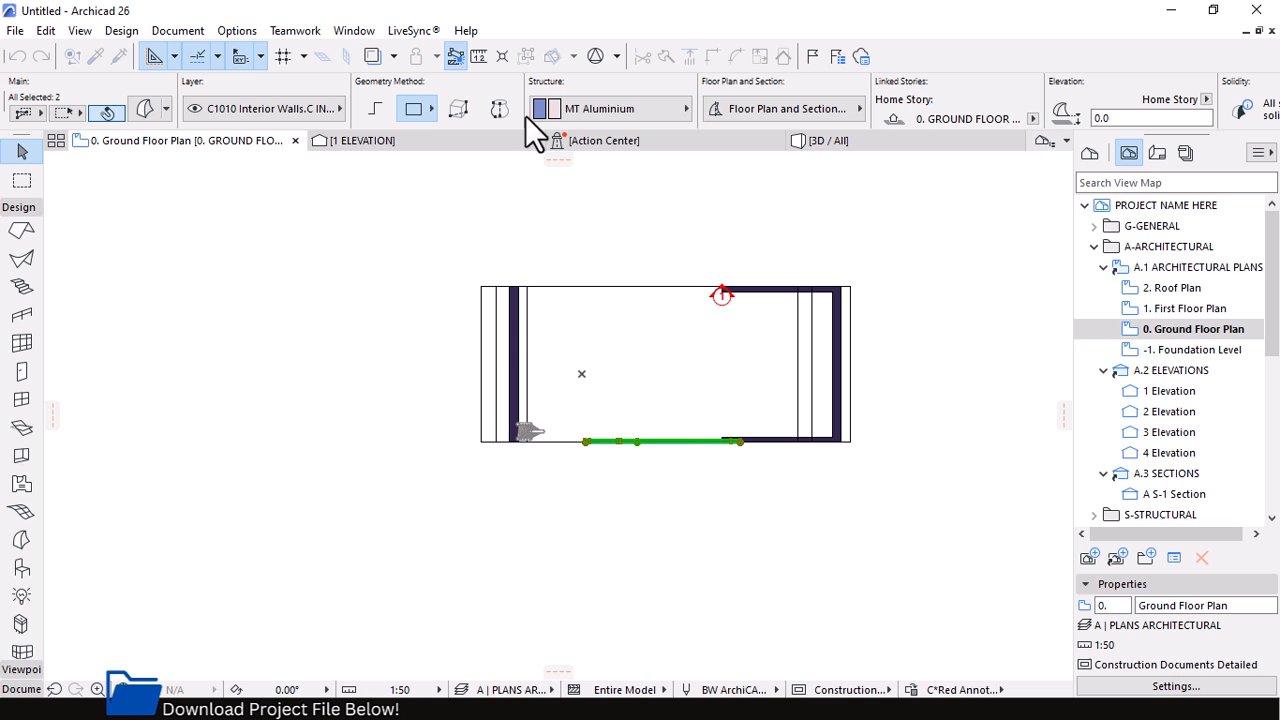
left_click(480, 364)
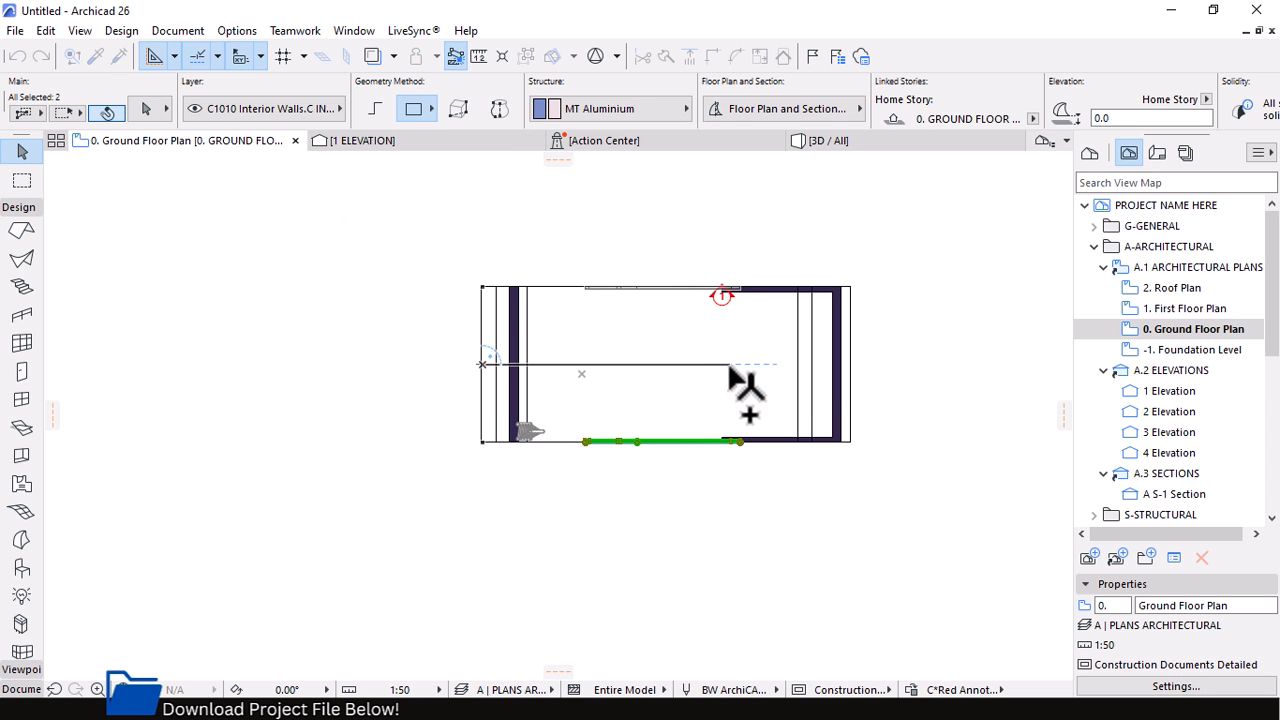
left_click(730, 364)
left_click(864, 141)
scroll(701, 344, "down", 3)
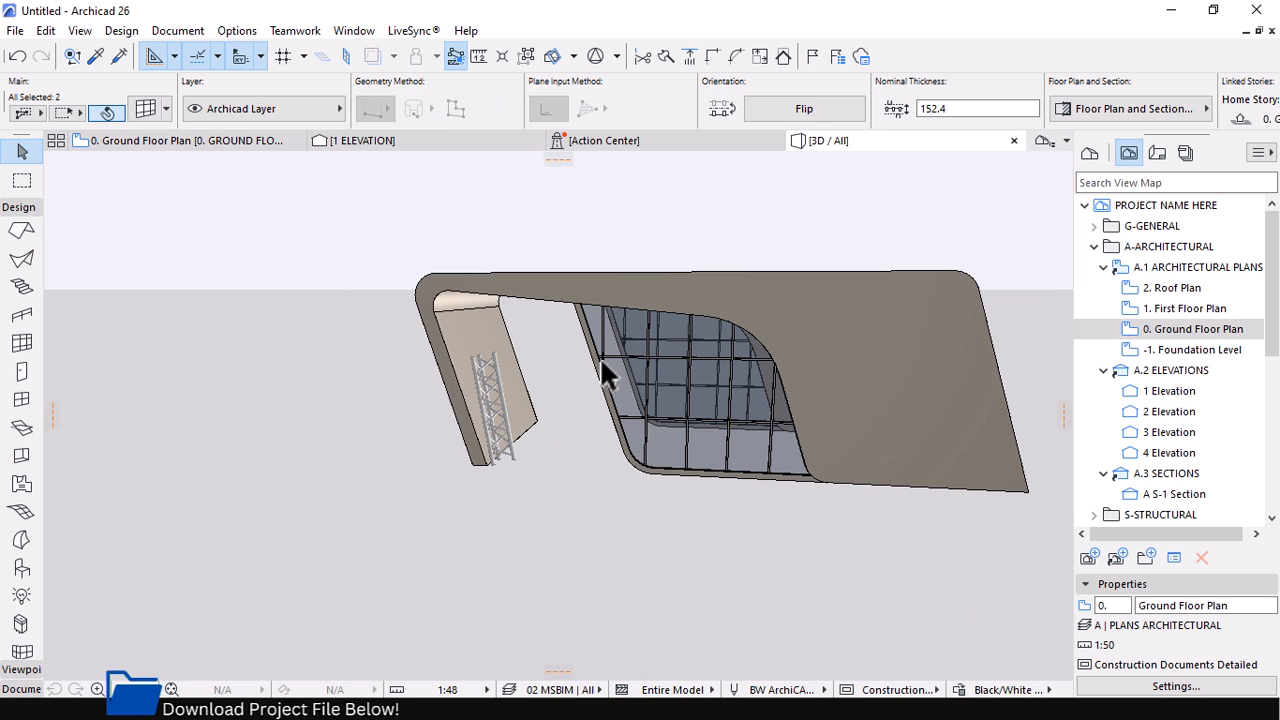
key("Escape")
middle_click_drag(600, 499, 580, 392, "shift")
Return to the ground floor plan and load the Floor Slab + Tile favorite from PROJECT STARTER 1.0 for the Slab tool
left_click(160, 141)
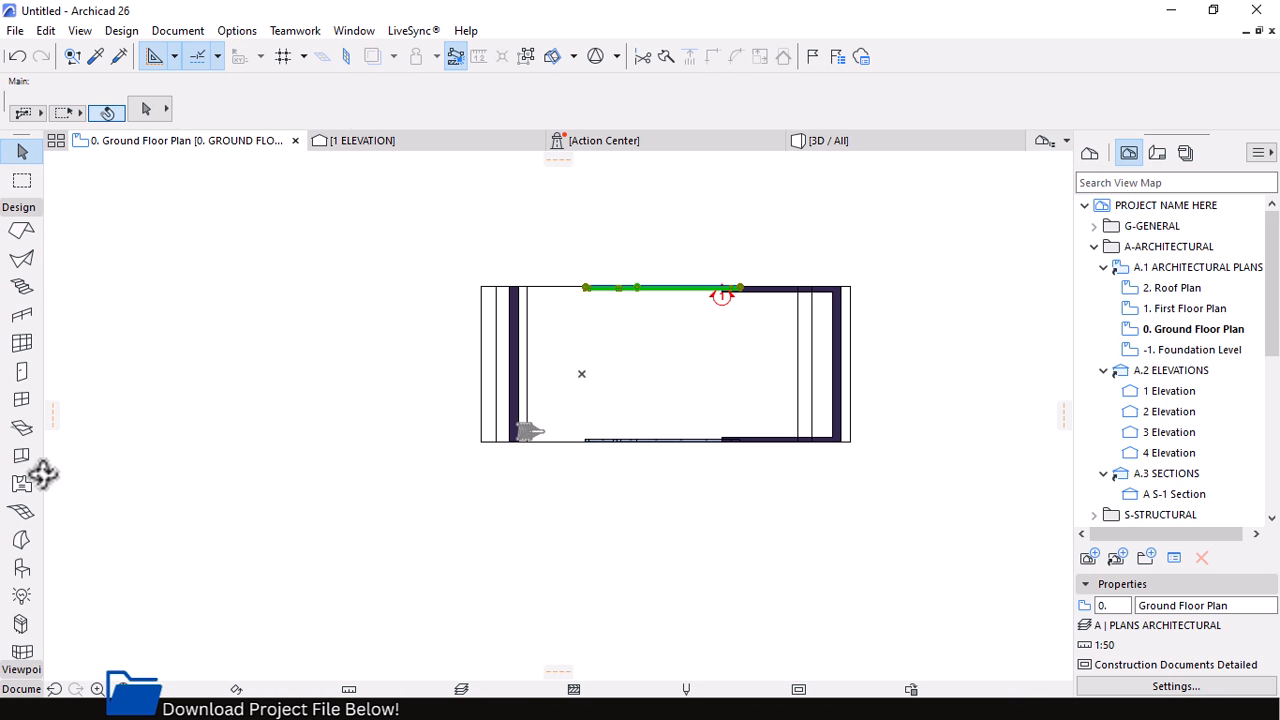
scroll(24, 275, "up", 3)
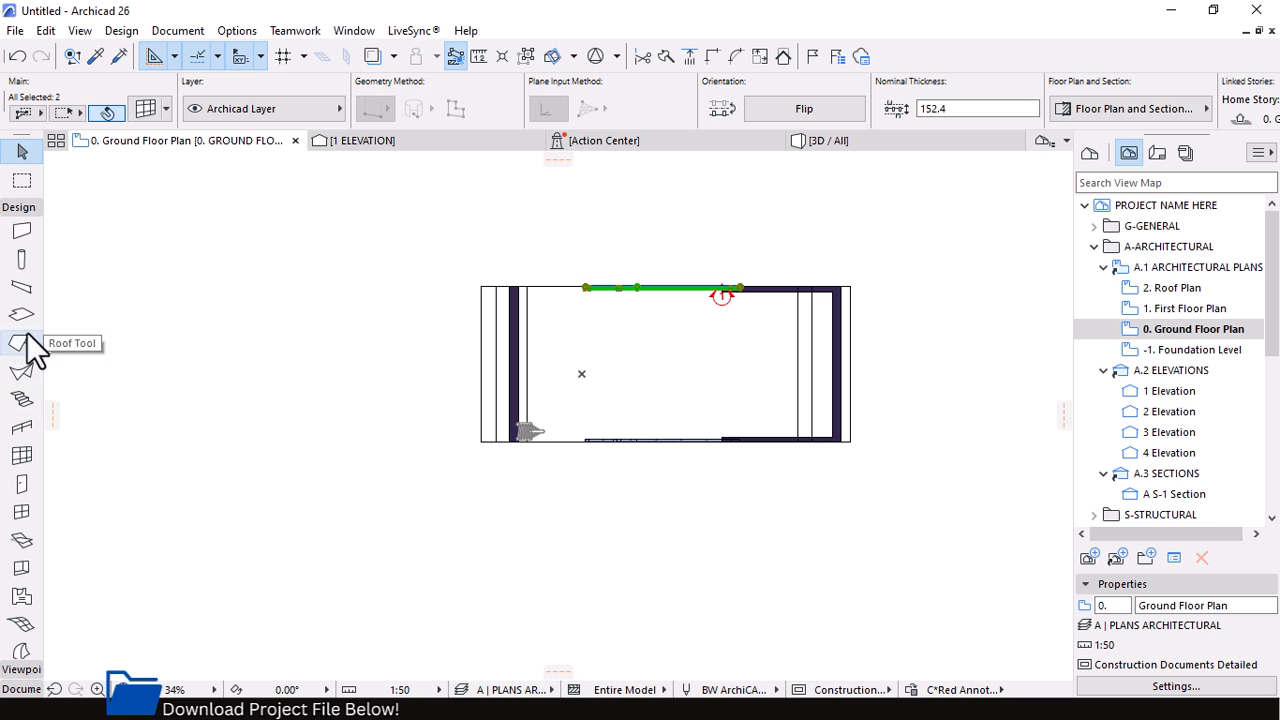
left_click(21, 314)
key("Escape")
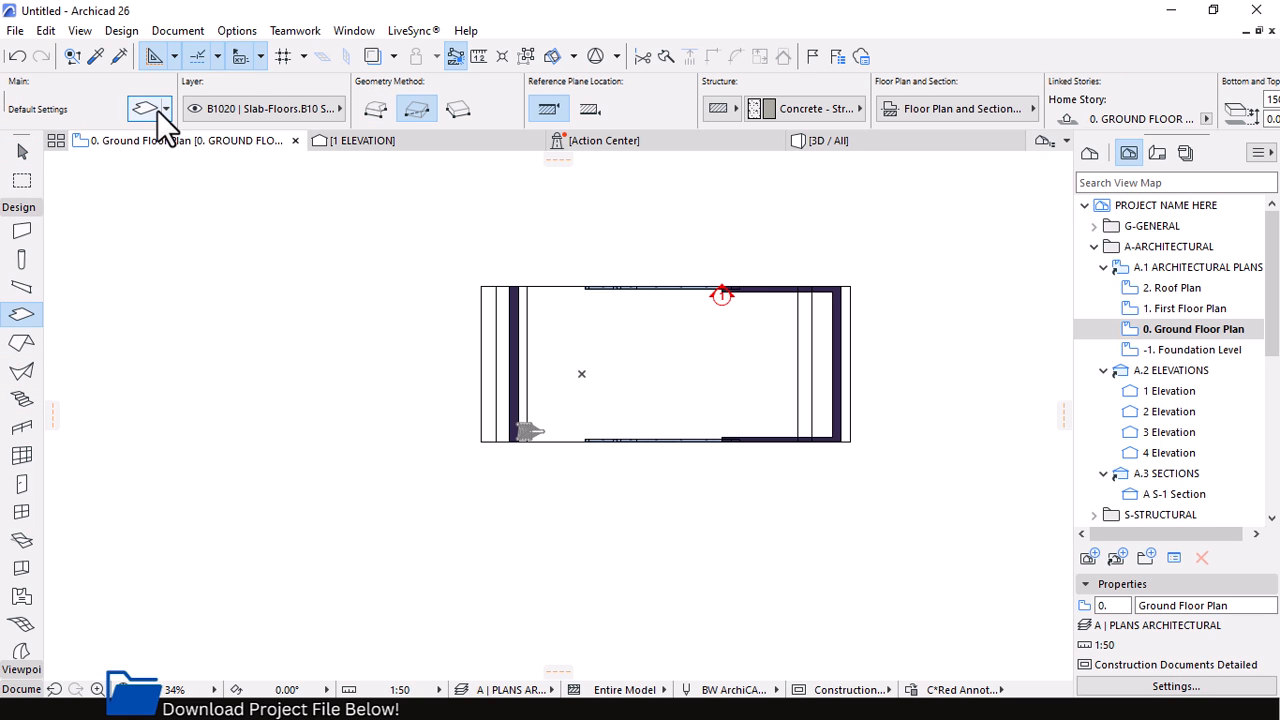
left_click(162, 107)
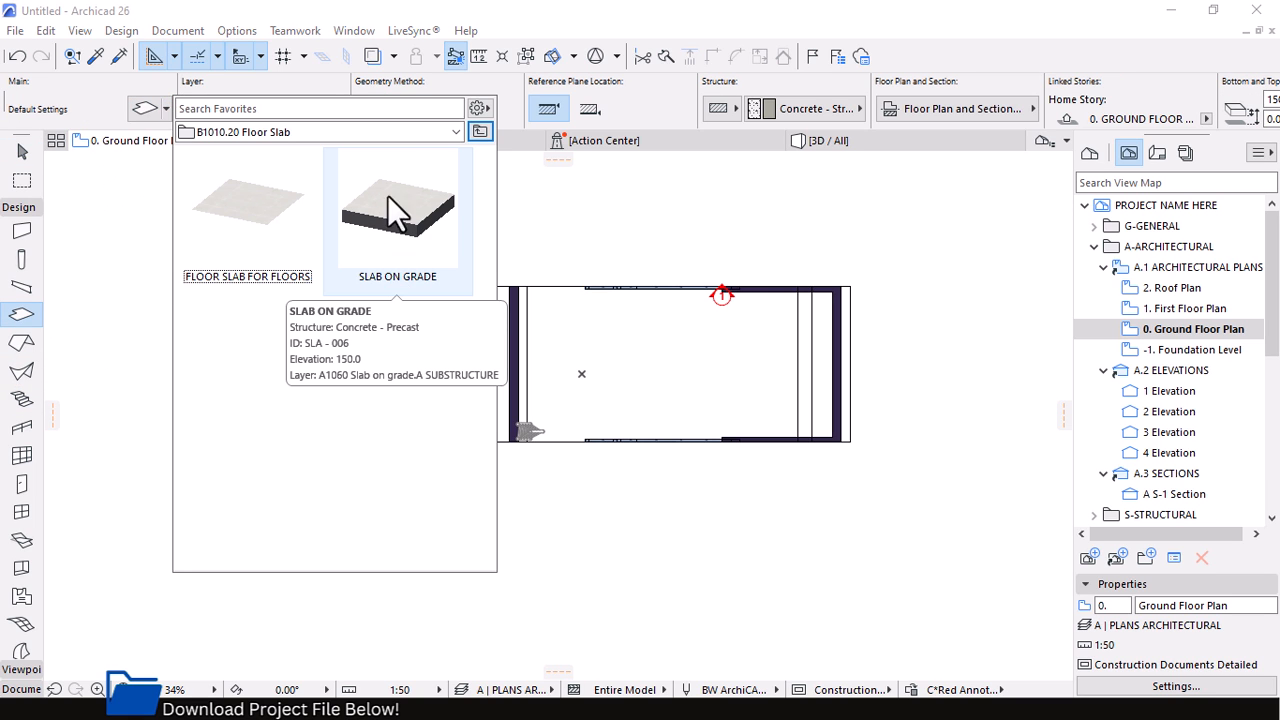
left_click(482, 131)
left_click(486, 131)
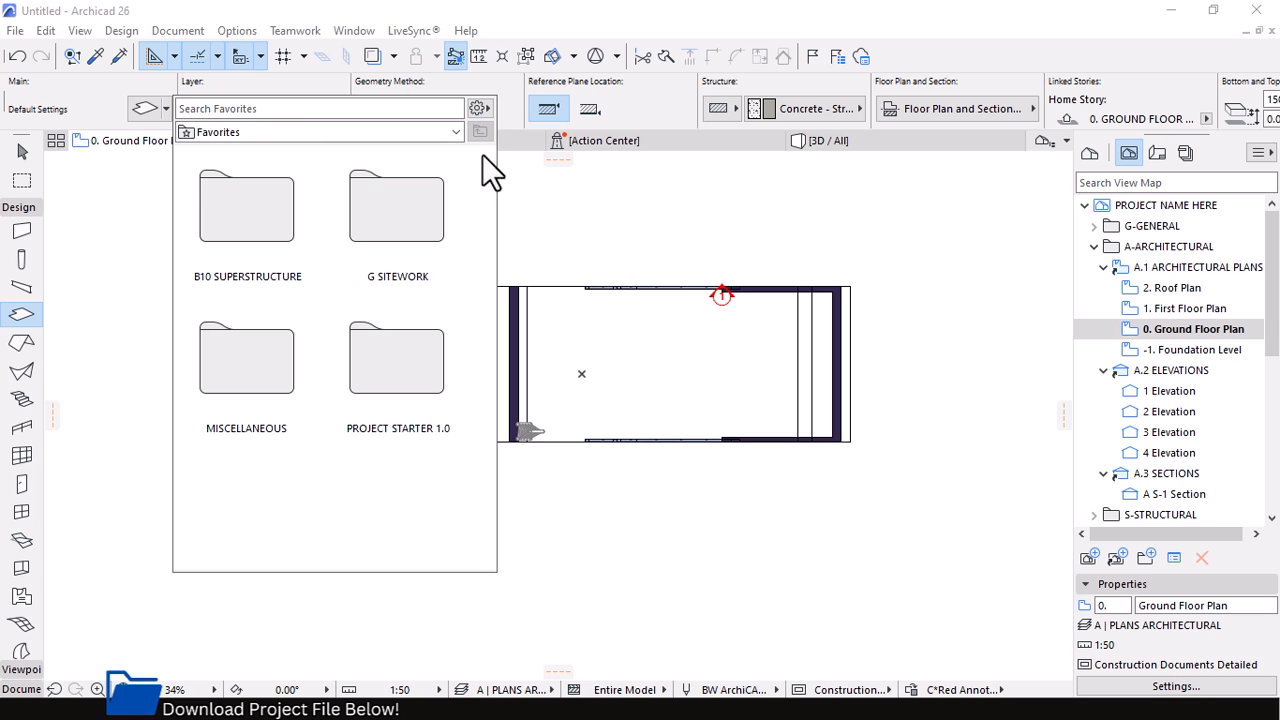
double_click(428, 347)
double_click(248, 220)
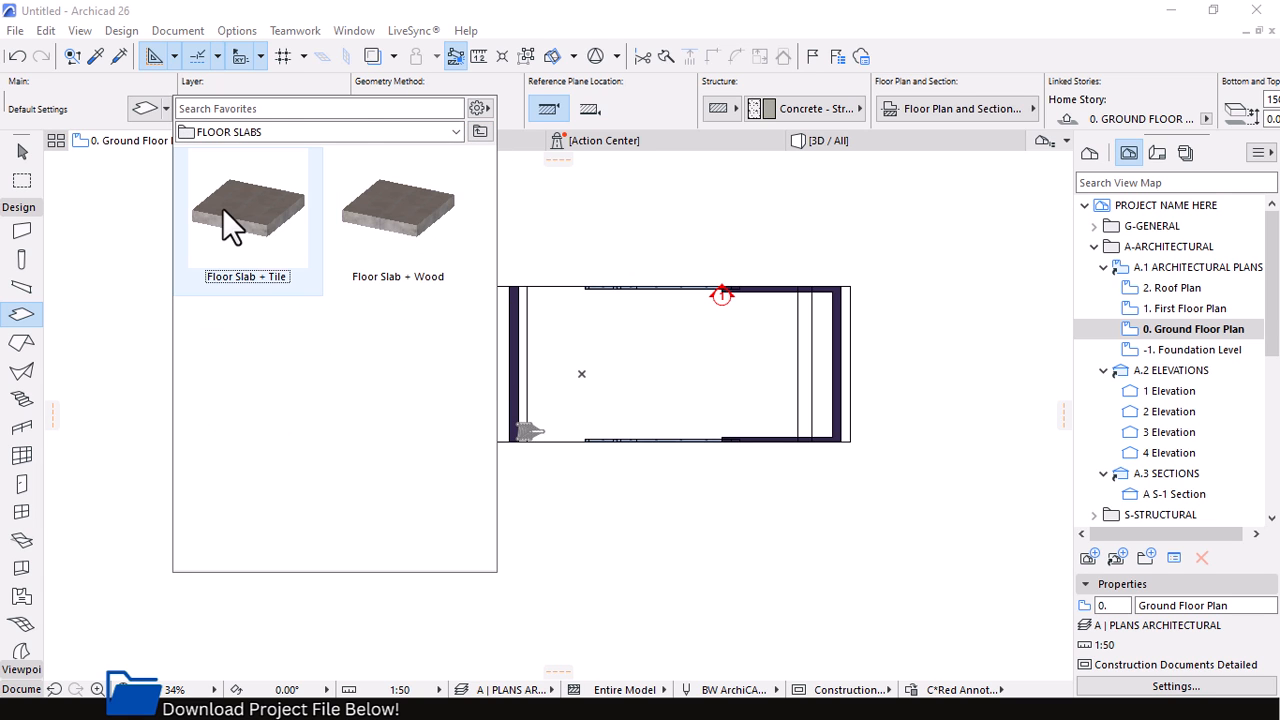
double_click(222, 207)
Draw a rectangular floor slab from the pavilion's rear right inner corner to its front left inner corner and check it in 3D
scroll(777, 393, "up", 3)
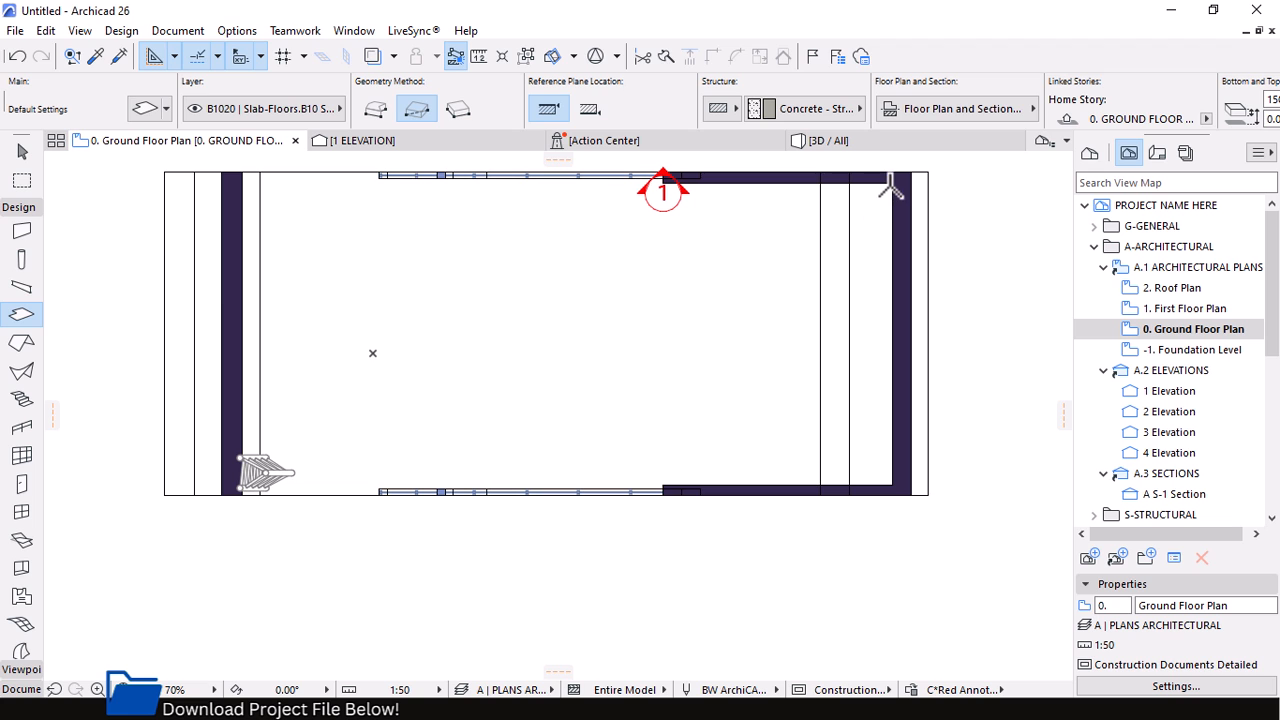
left_click(889, 183)
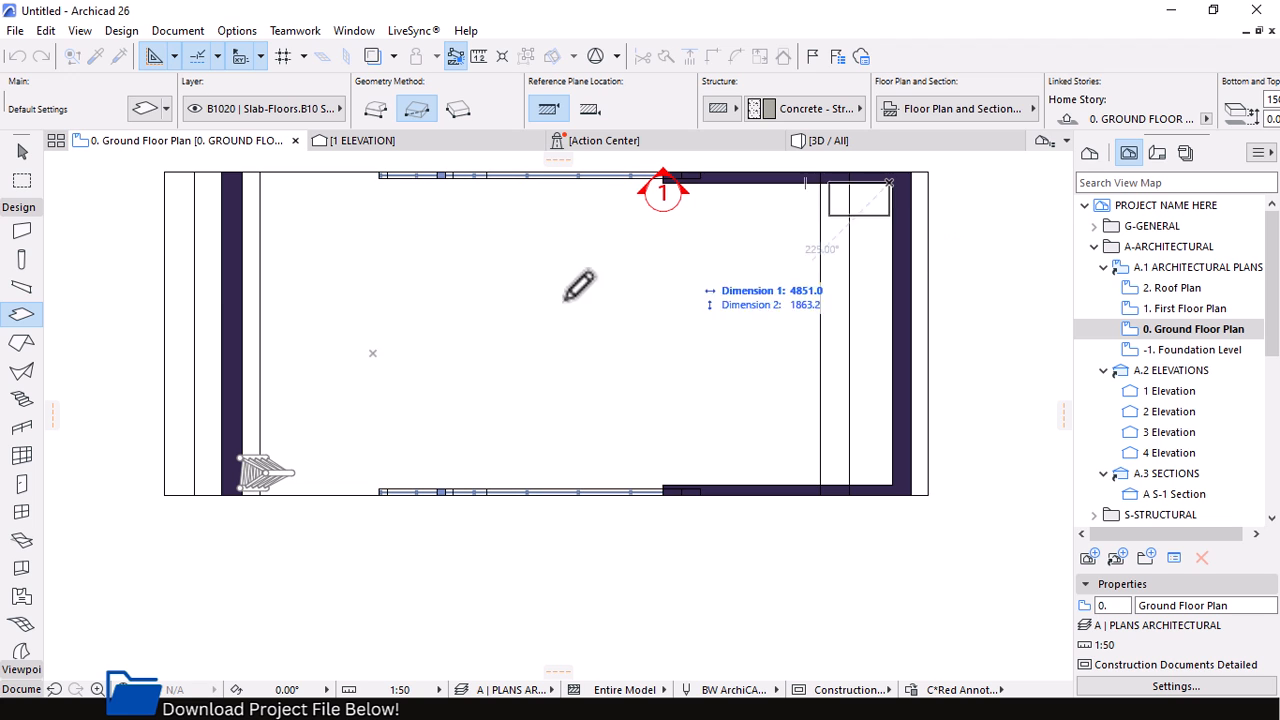
left_click(241, 493)
left_click(852, 143)
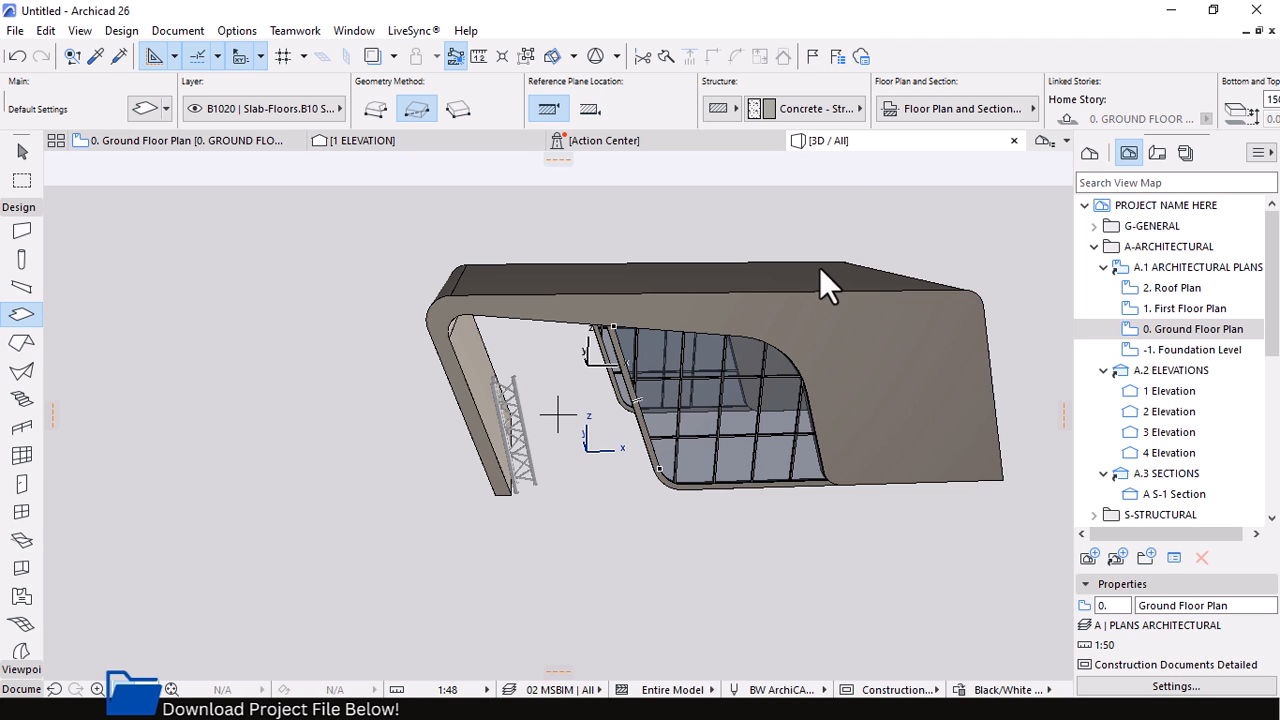
scroll(625, 436, "up", 1)
middle_click_drag(625, 436, 569, 410, "shift")
scroll(560, 414, "up", 4)
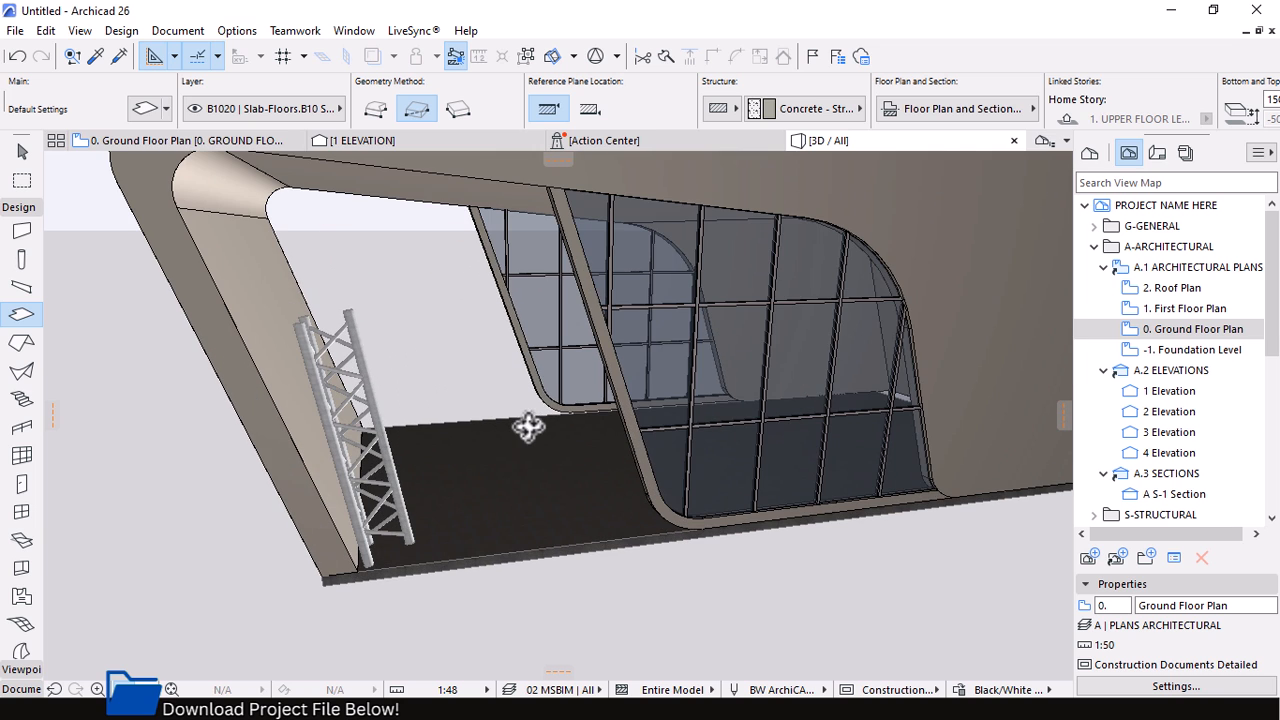
key("Escape")
scroll(752, 499, "down", 1)
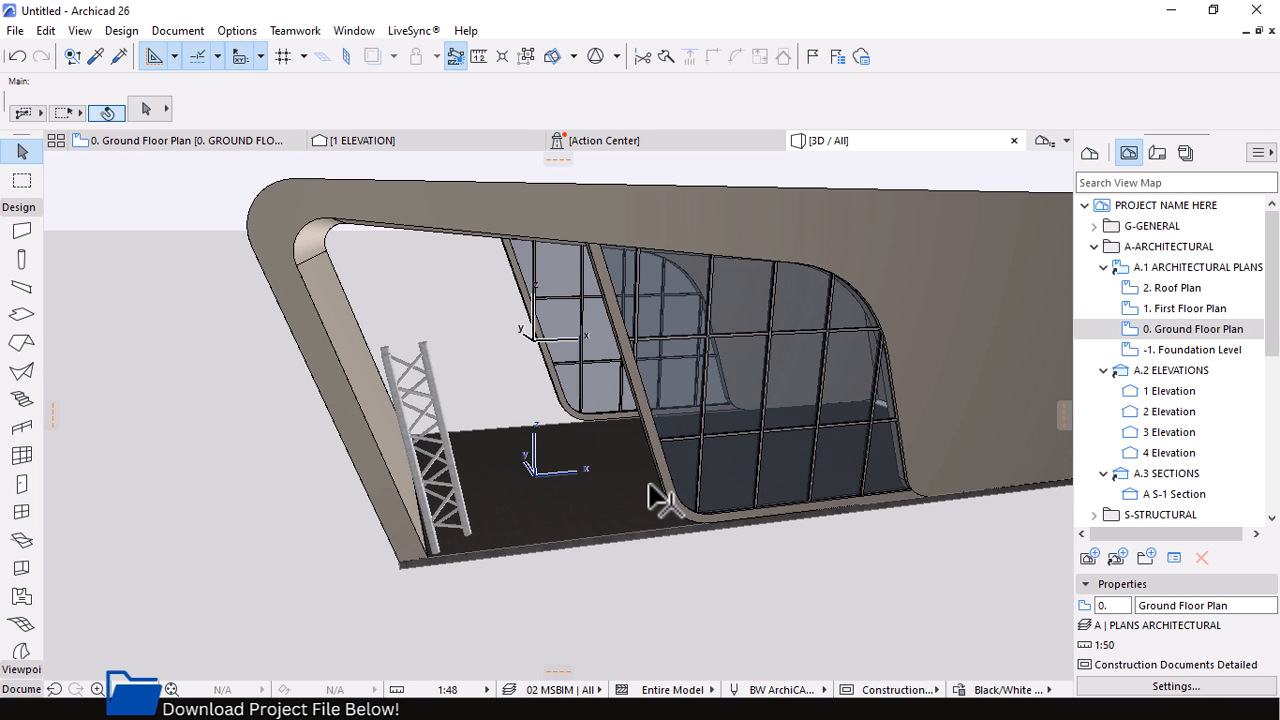
scroll(730, 510, "down", 3)
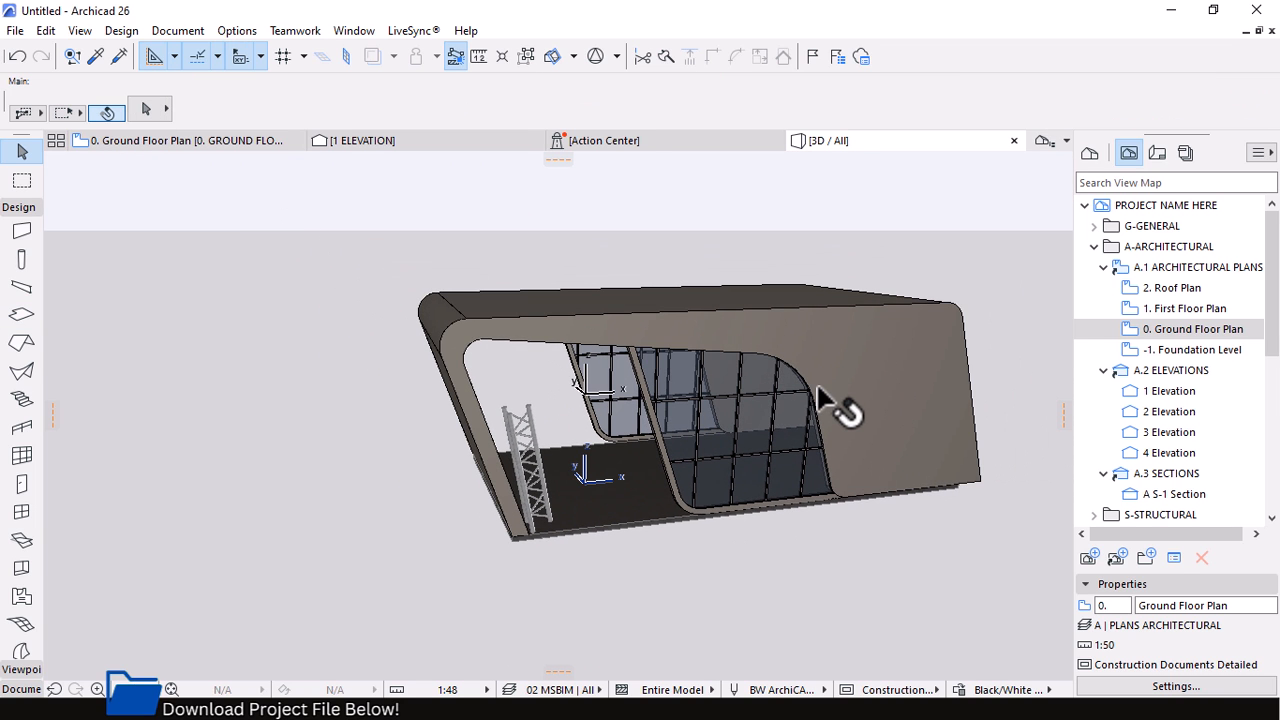